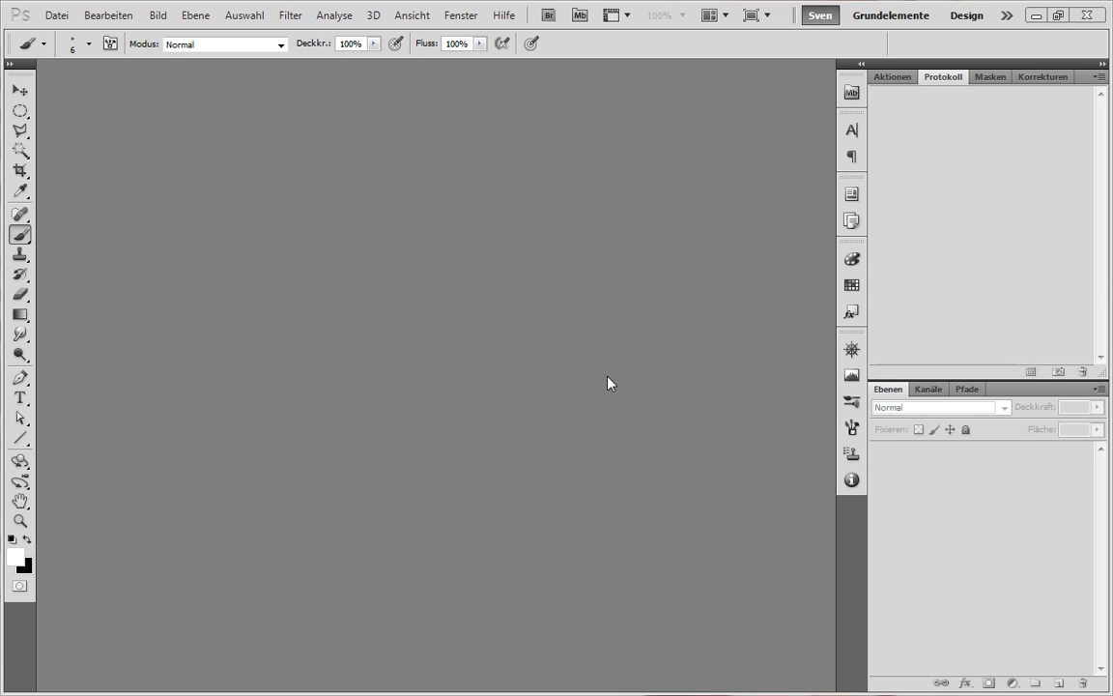
Open the file Canina_cave_pose_by_QozbroQqn.psd.
left_click(54, 15)
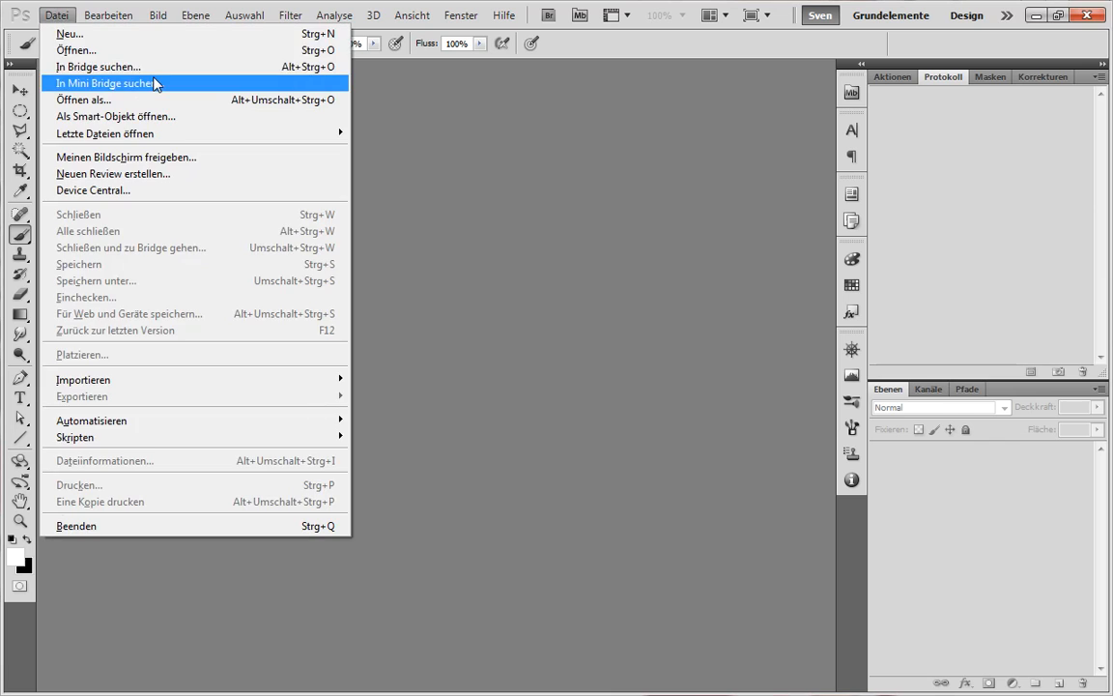
left_click(152, 52)
double_click(591, 155)
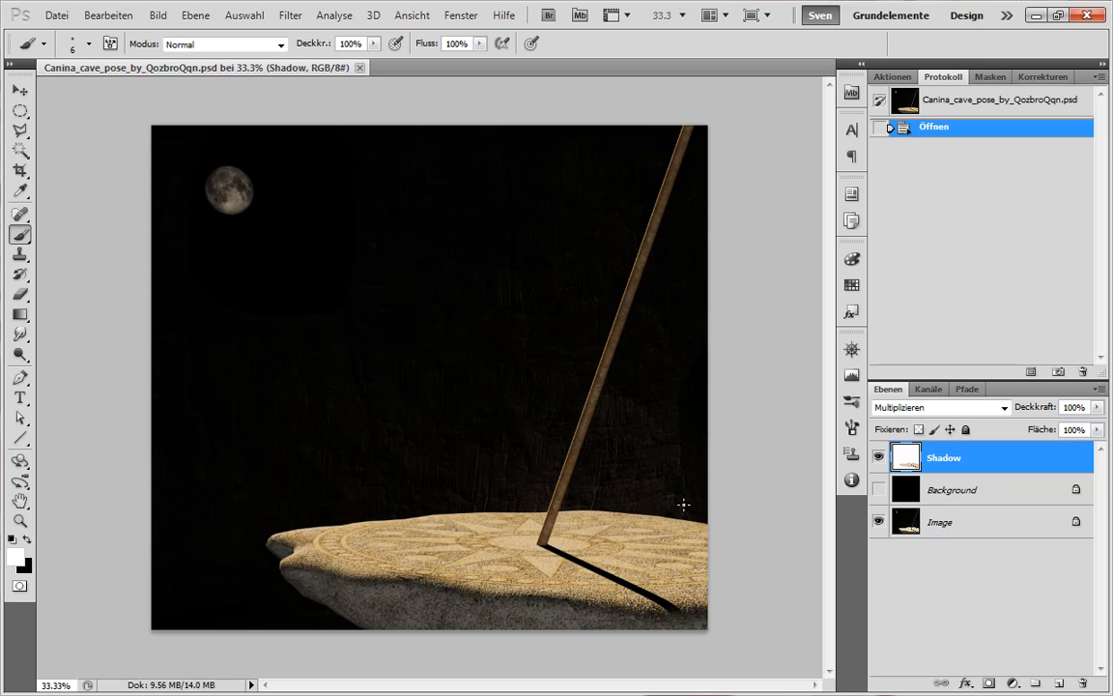
Toggle the visibility of the Background and Image layers to examine what each layer contributes to the picture.
left_click(879, 491)
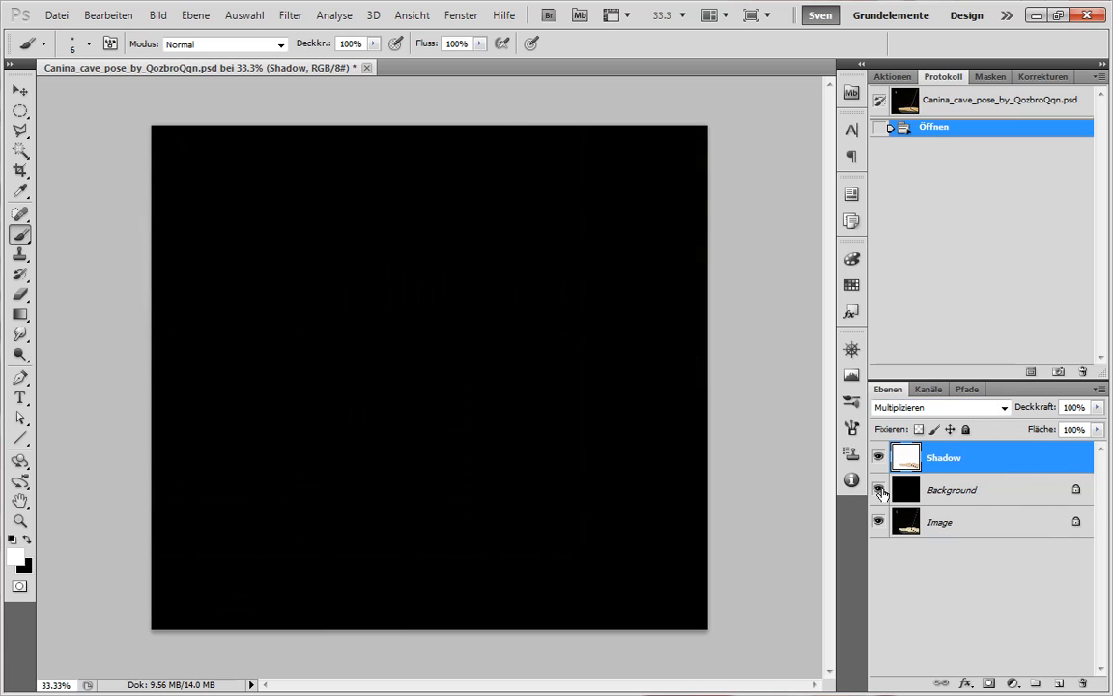
left_click(880, 492)
left_click(880, 492)
left_click(880, 492)
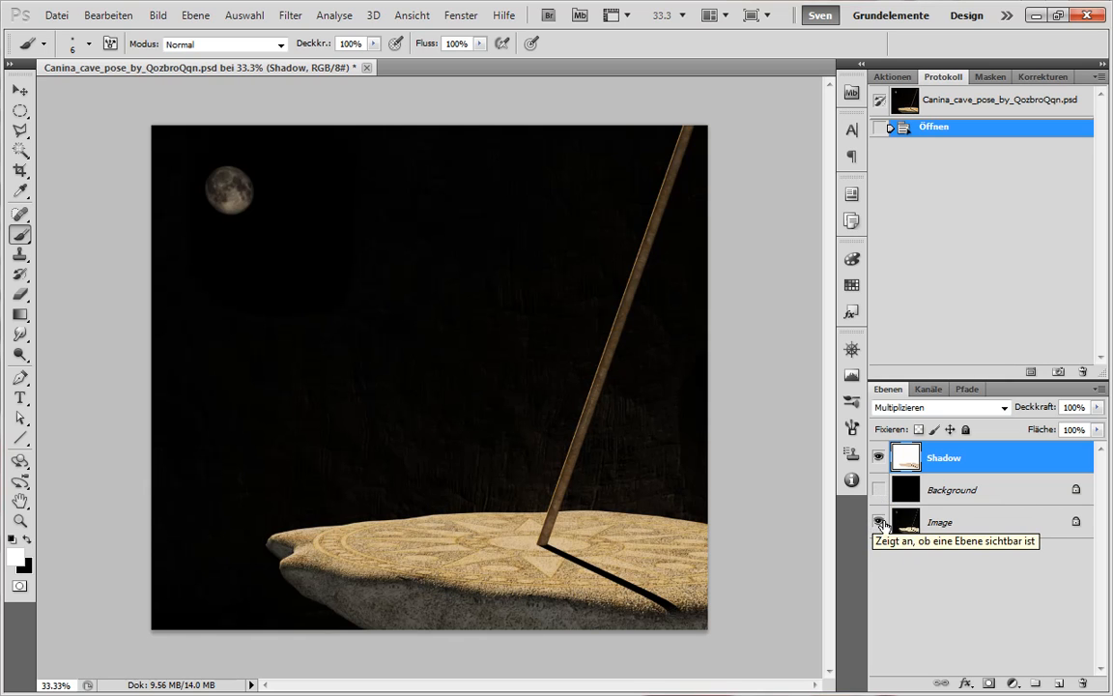
left_click(879, 523)
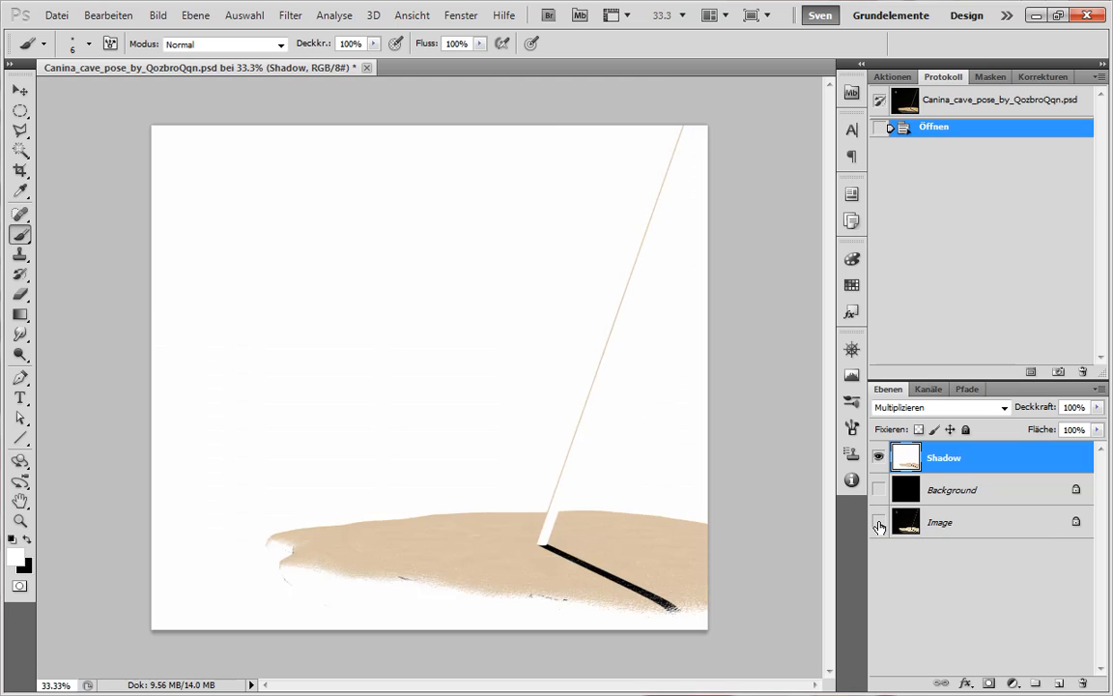
left_click(879, 523)
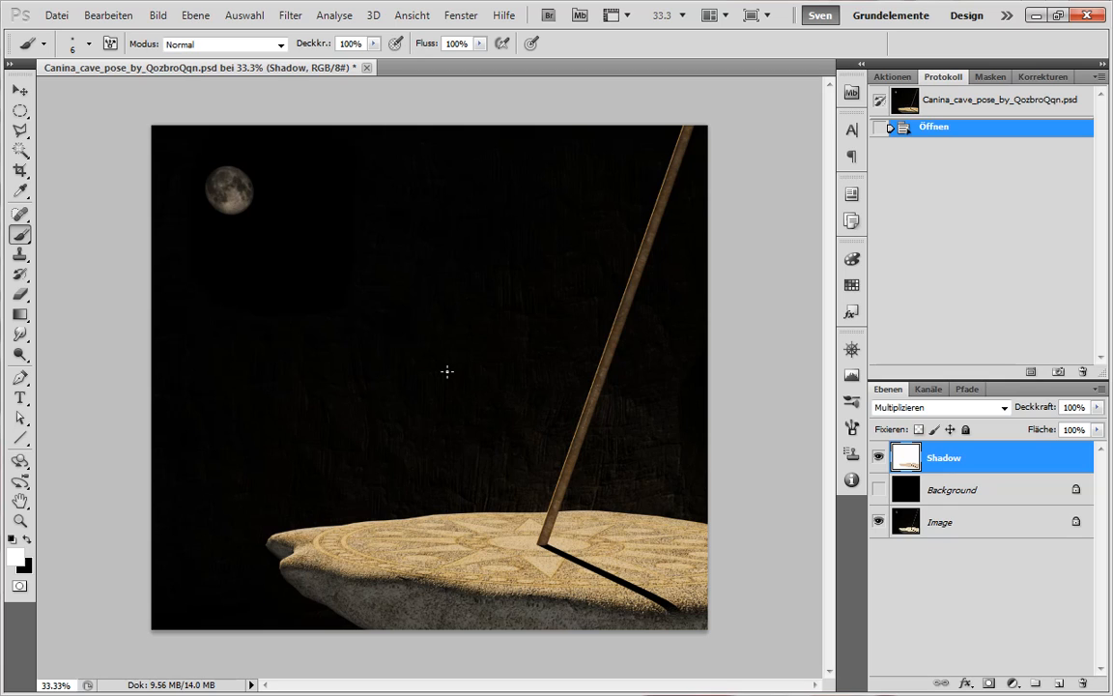
Merge the Shadow, Background and Image layers into one and convert the resulting background into the normal layer Ebene 0.
key("a")
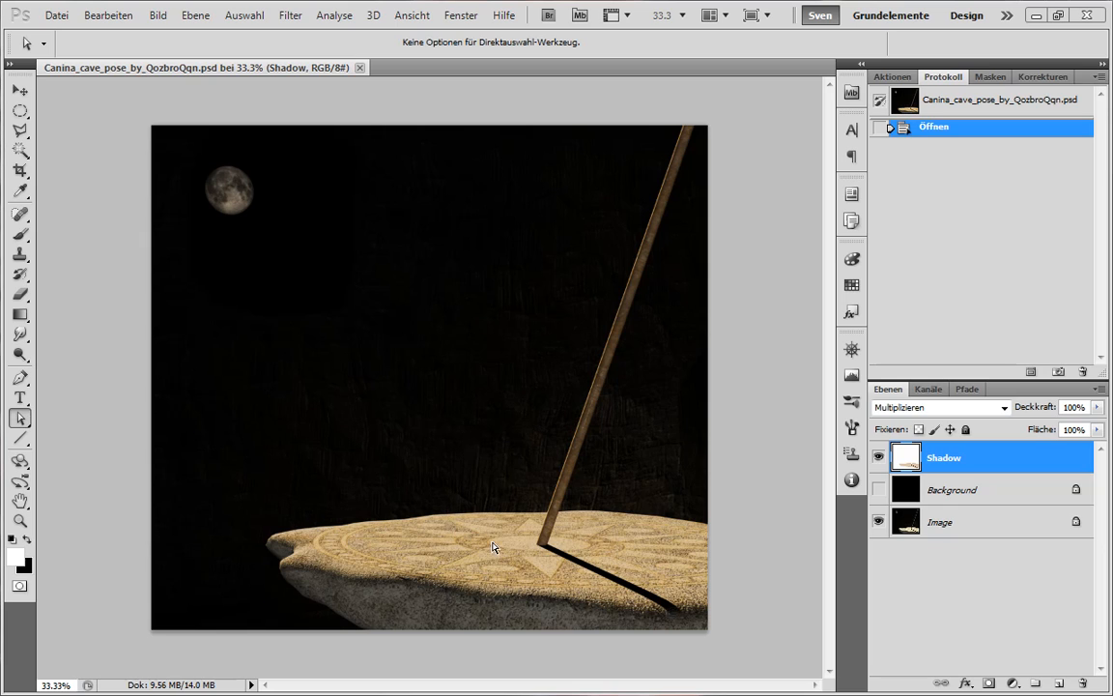
left_click(995, 527, "shift")
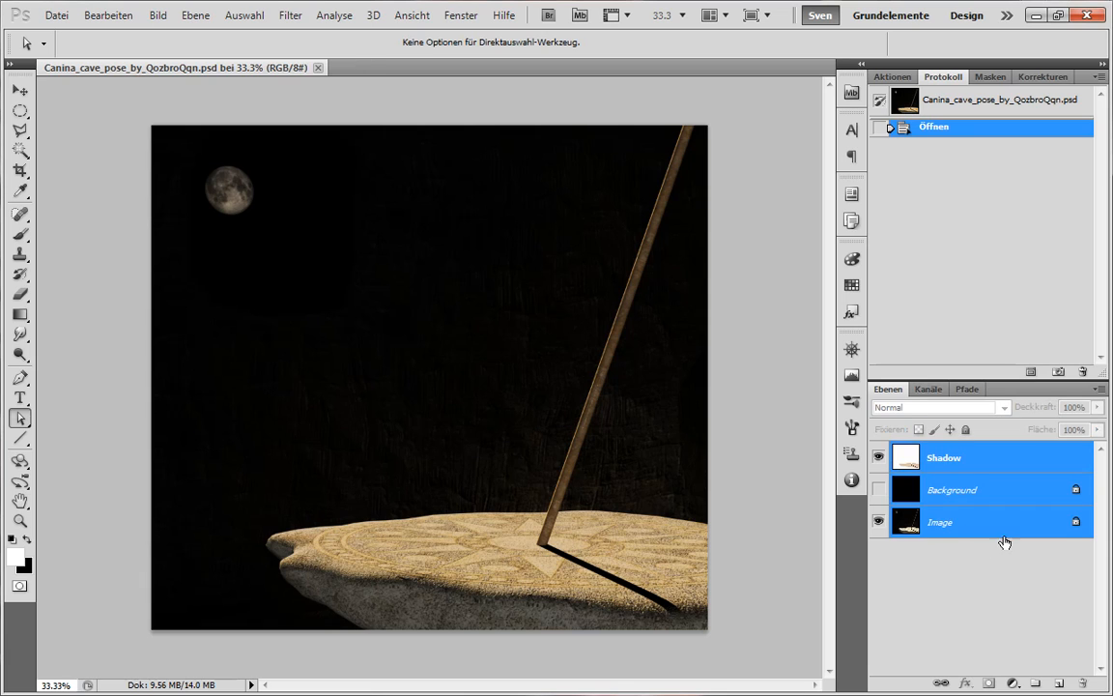
right_click(1026, 522)
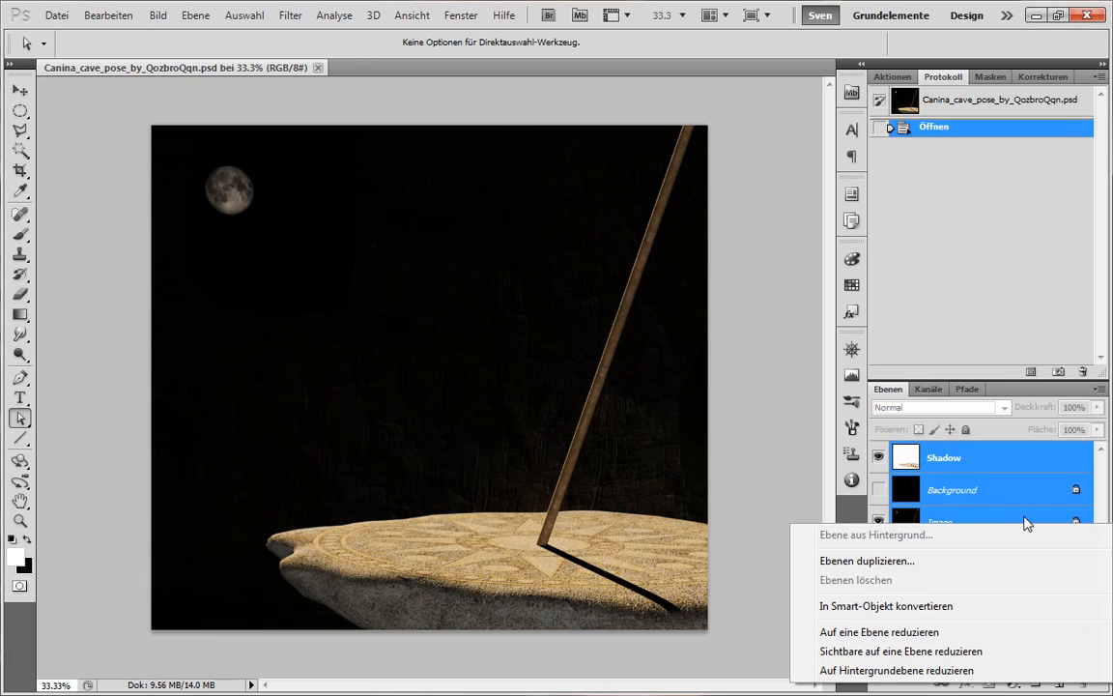
left_click(942, 633)
double_click(1074, 455)
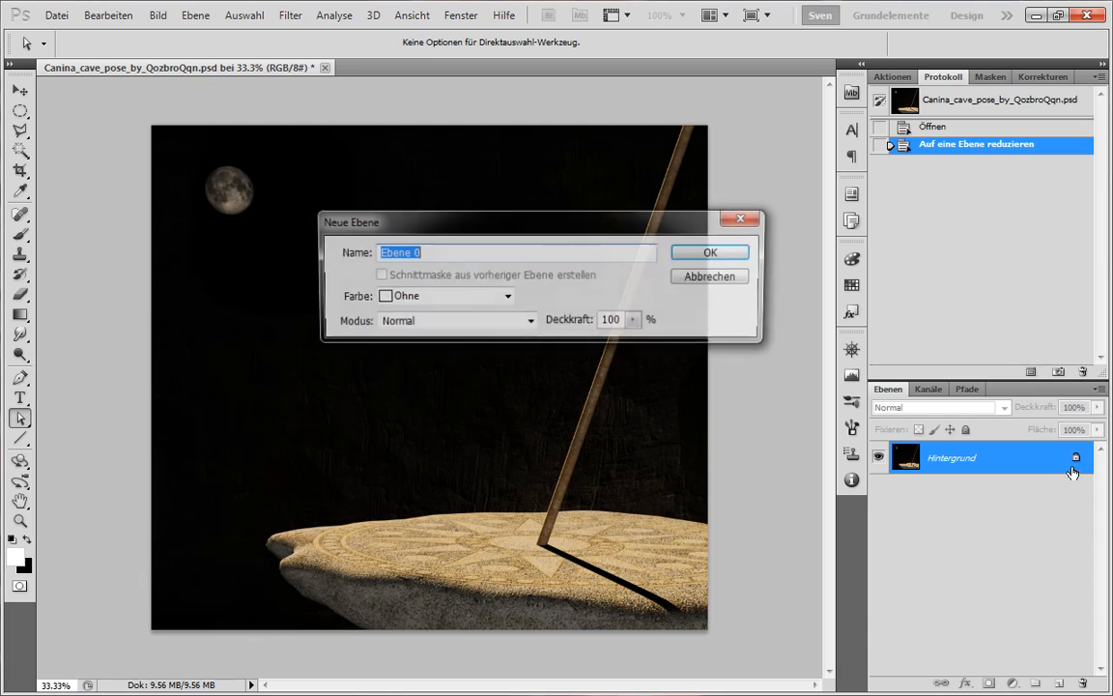
left_click(715, 251)
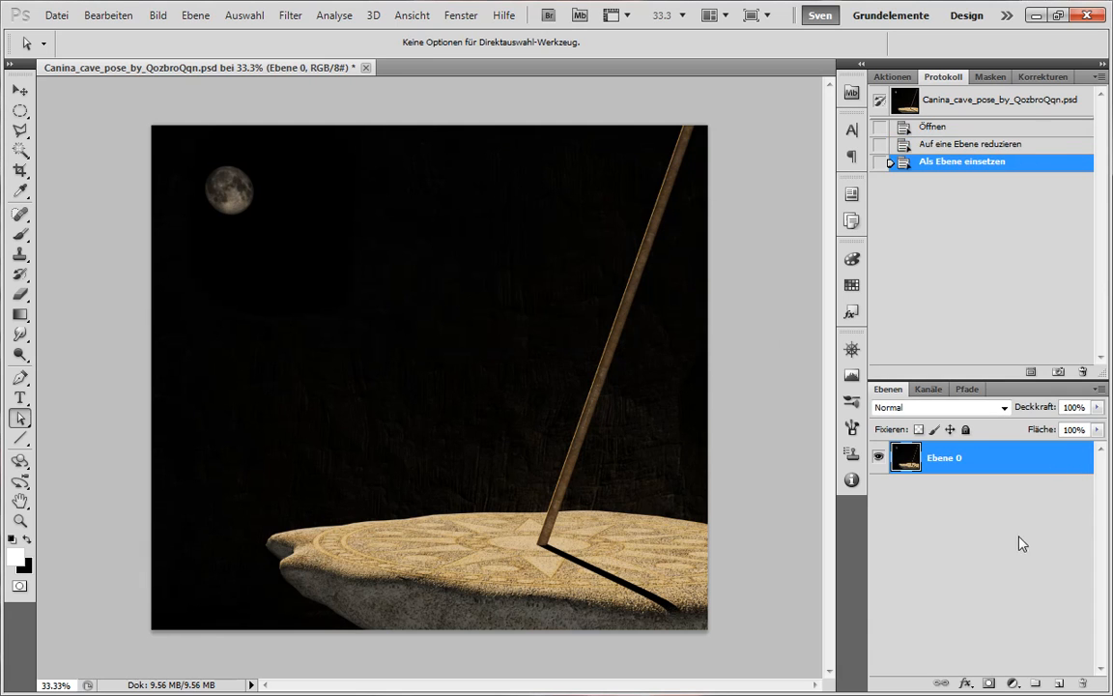
Duplicate the layer Ebene 0 as Ebene 0 Kopie and hide the original layer.
right_click(996, 455)
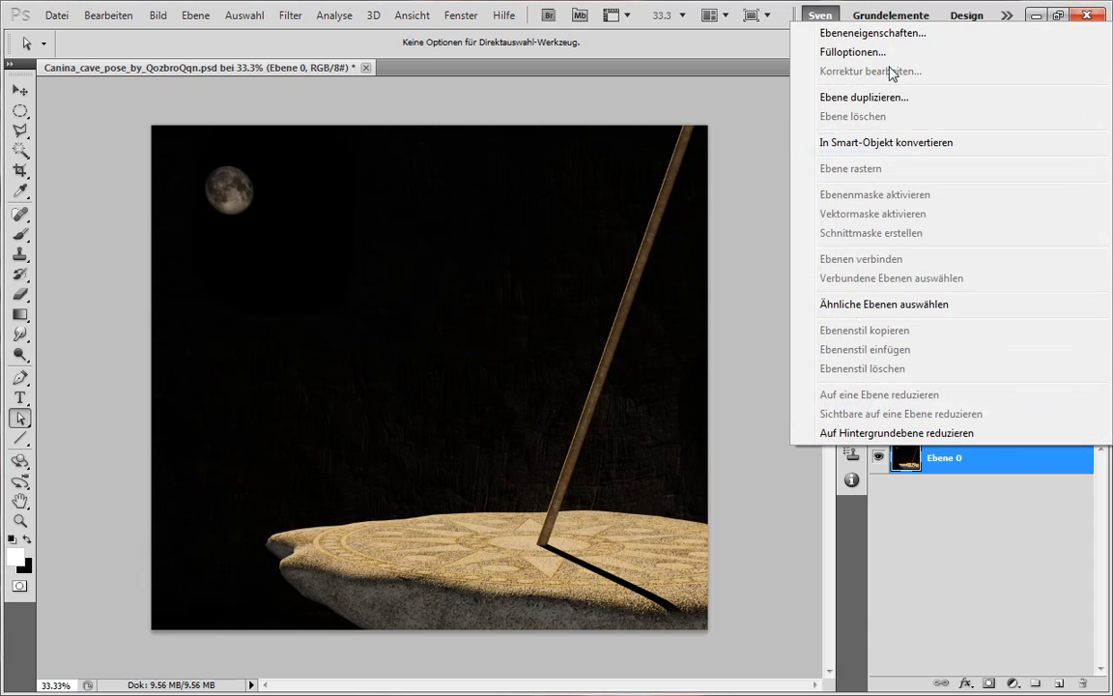
left_click(906, 99)
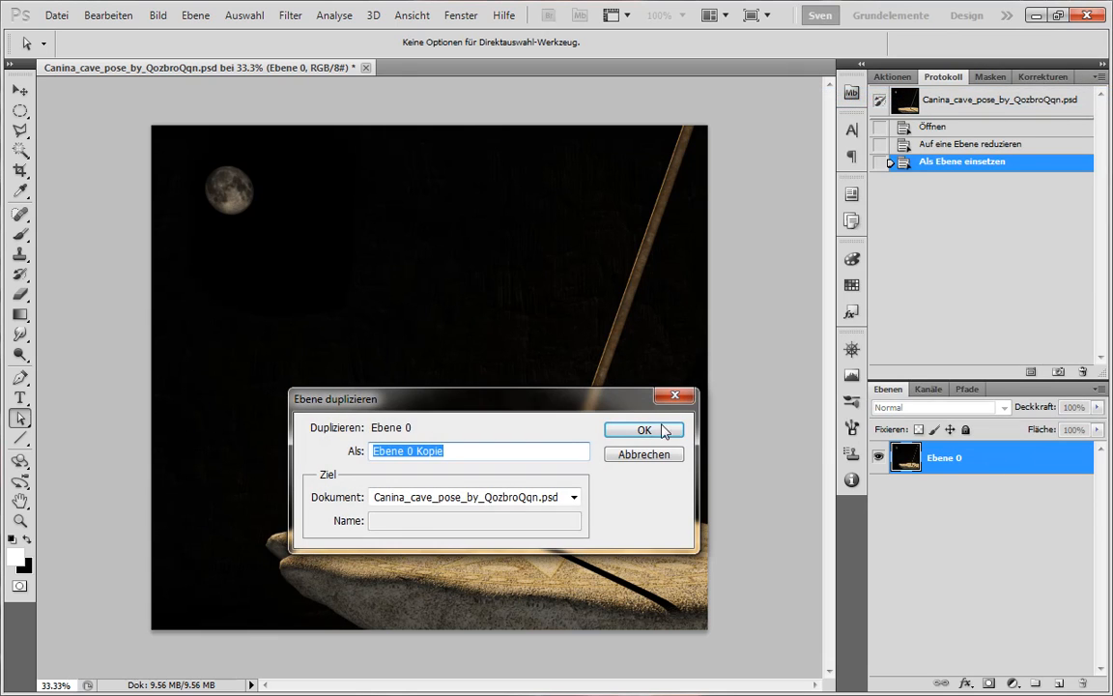
left_click(670, 428)
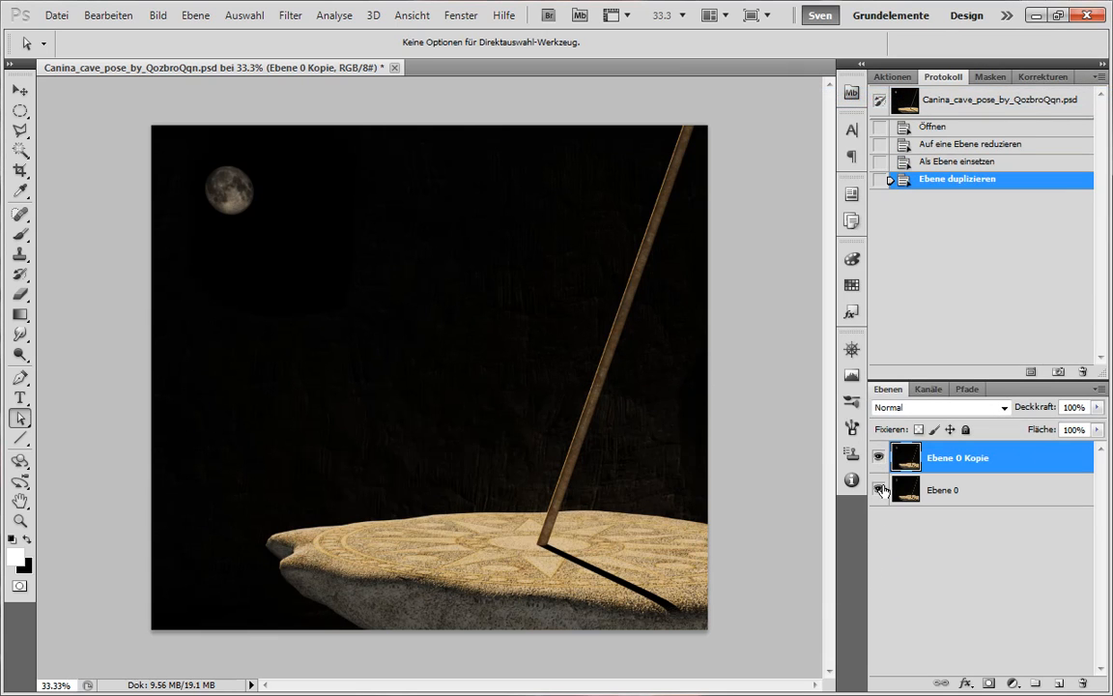
left_click(876, 493)
left_click(159, 17)
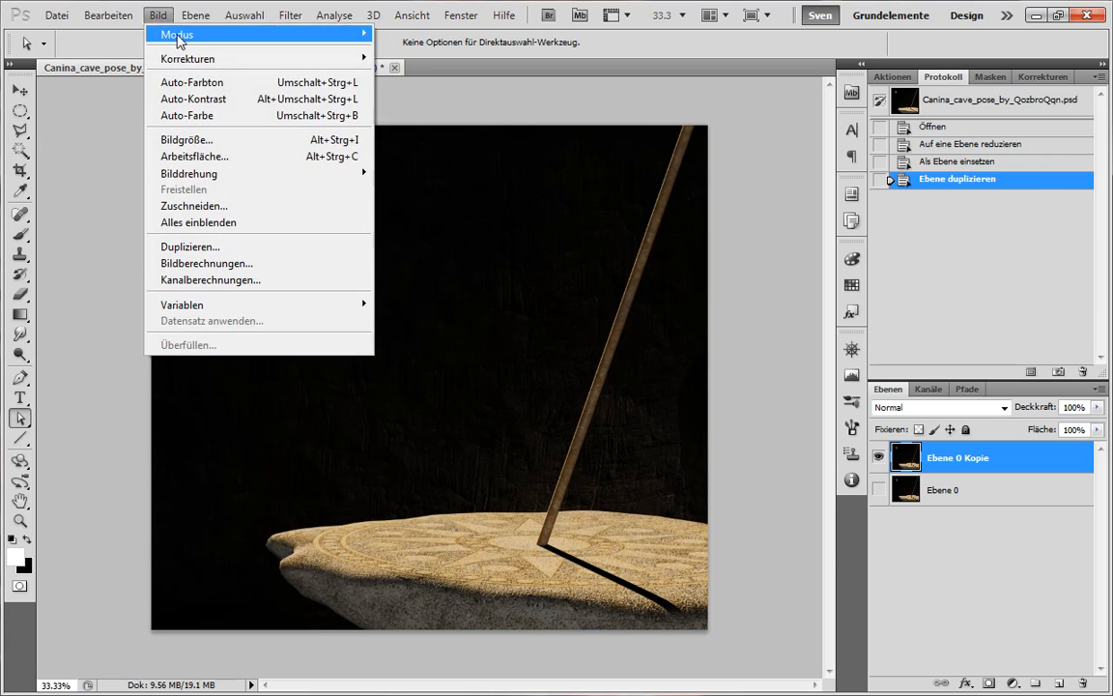
mouse_move(360, 174)
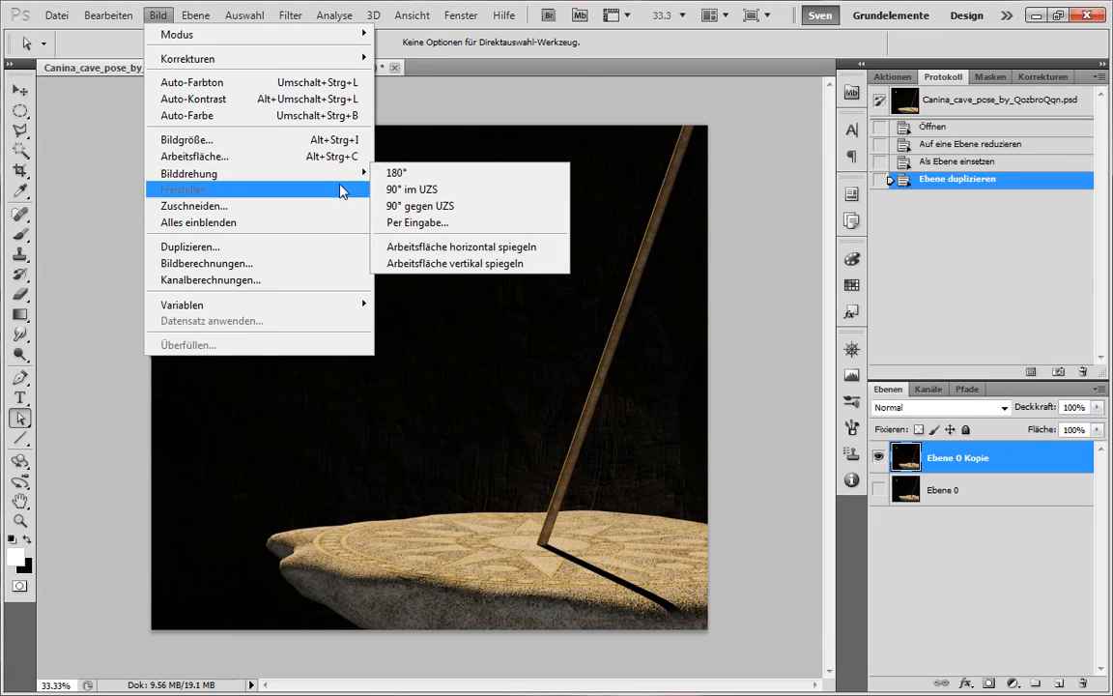
left_click(442, 348)
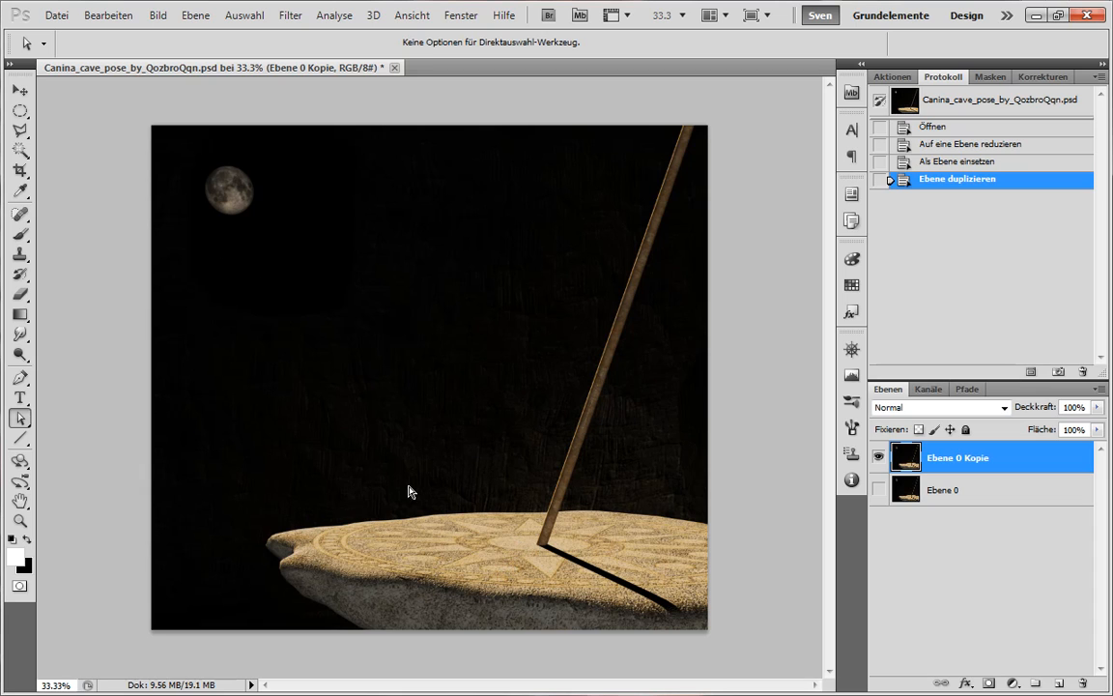
left_click(157, 15)
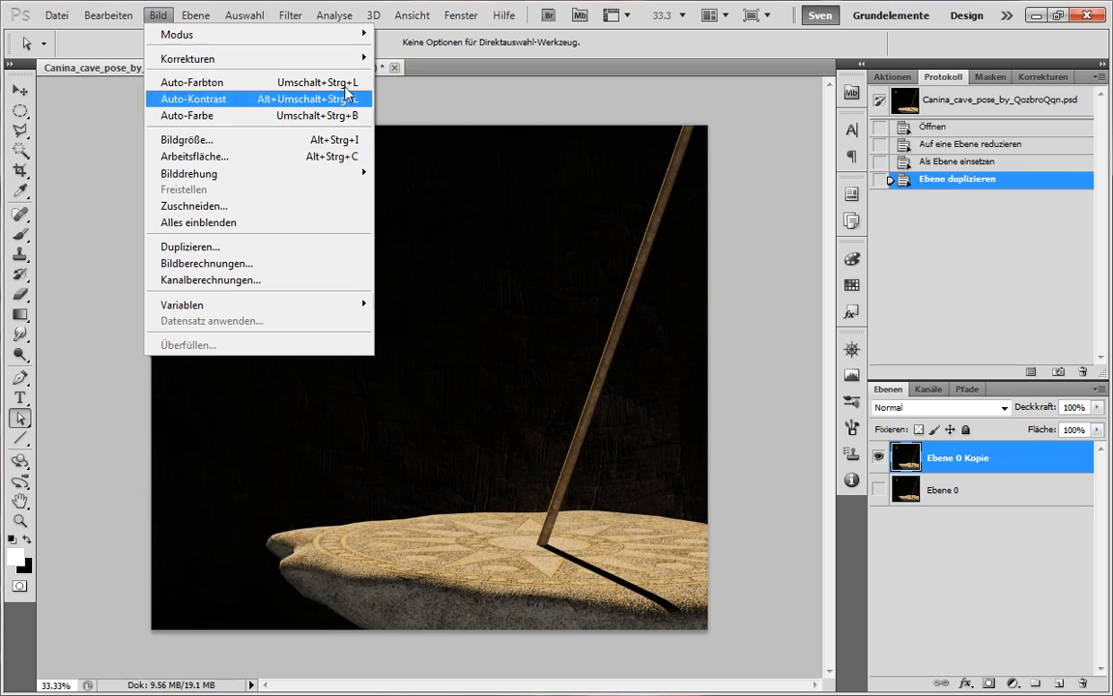
mouse_move(359, 61)
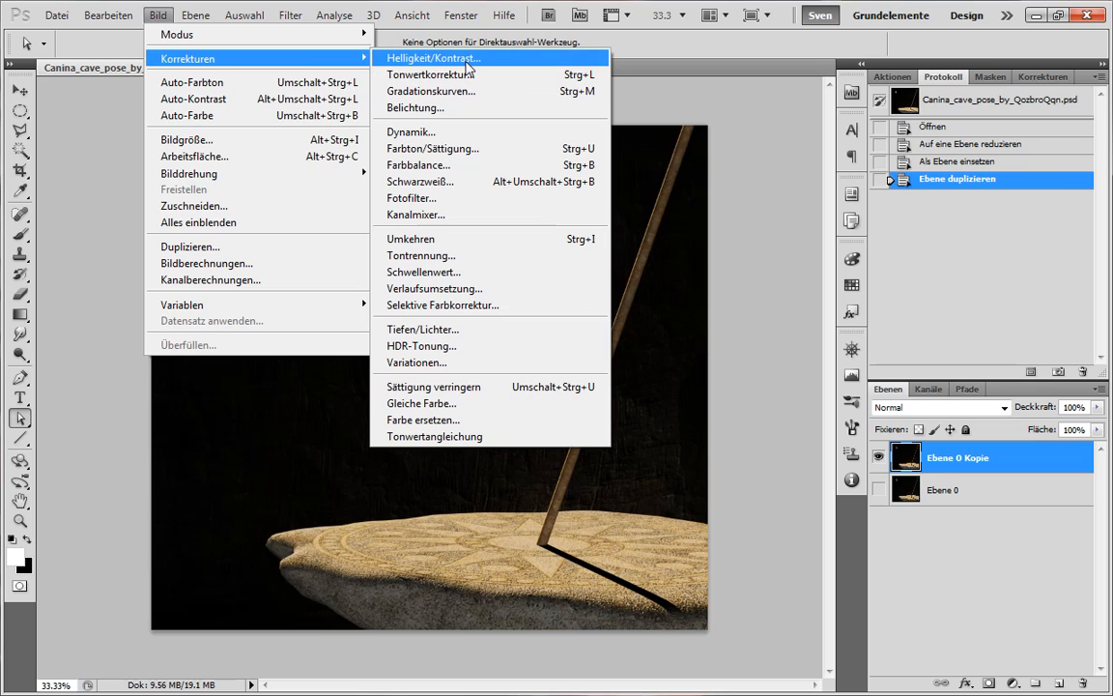
left_click(431, 59)
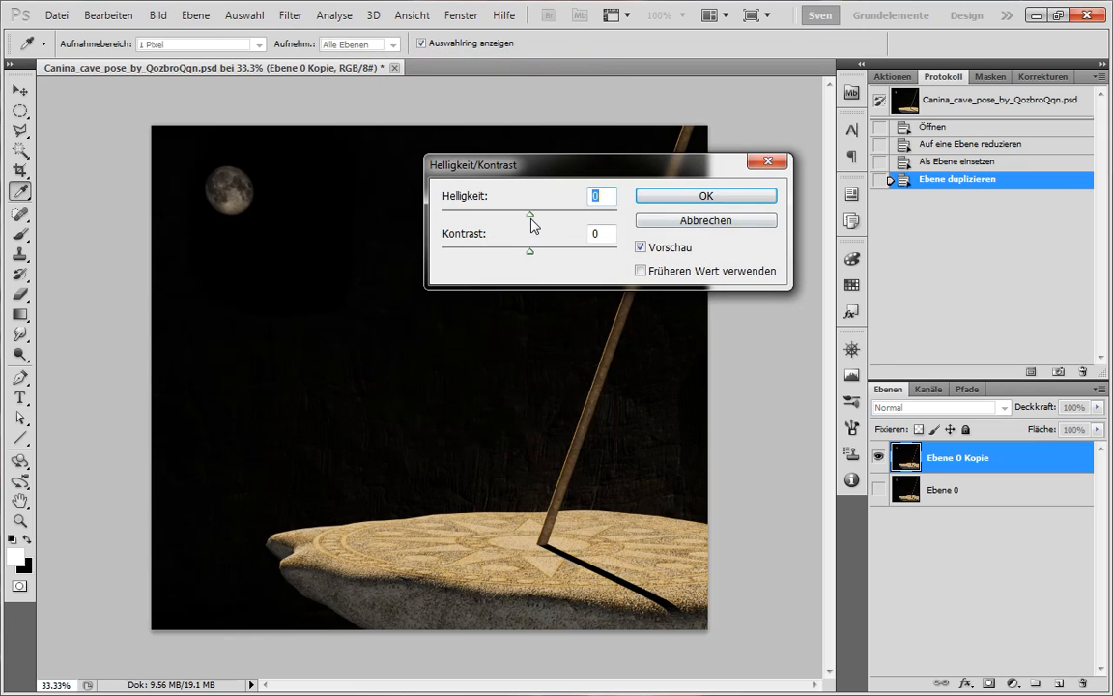
mouse_move(529, 213)
left_mouse_down()
mouse_move(596, 219)
mouse_move(504, 218)
mouse_move(547, 215)
mouse_move(530, 214)
left_mouse_up()
left_click(717, 228)
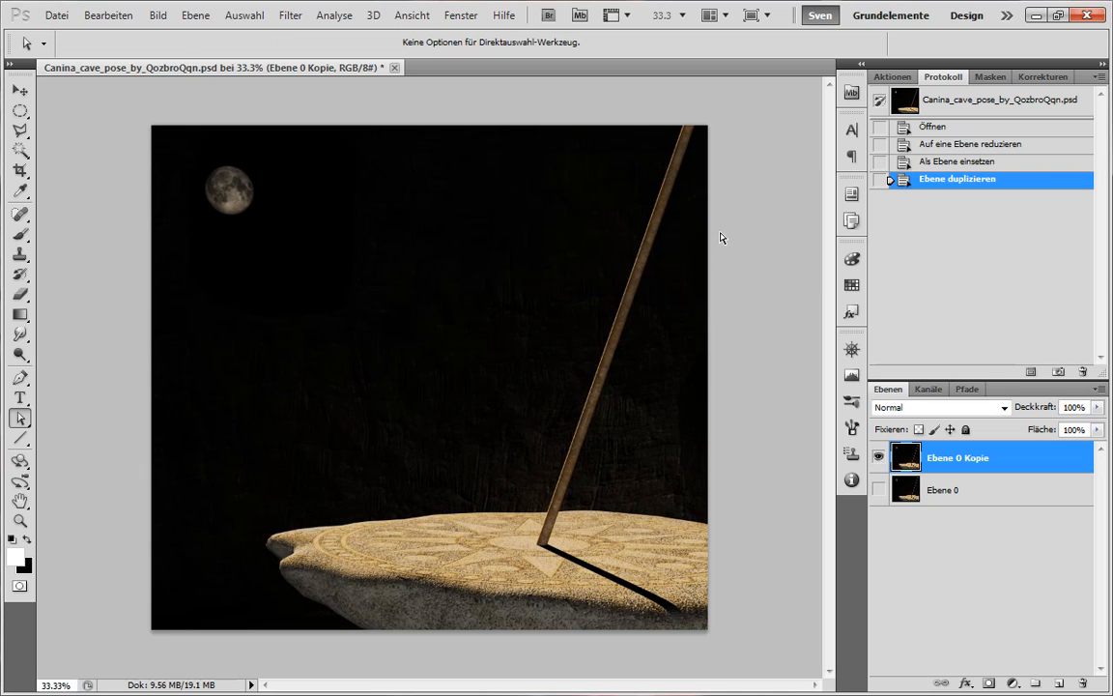
left_click(157, 17)
mouse_move(330, 35)
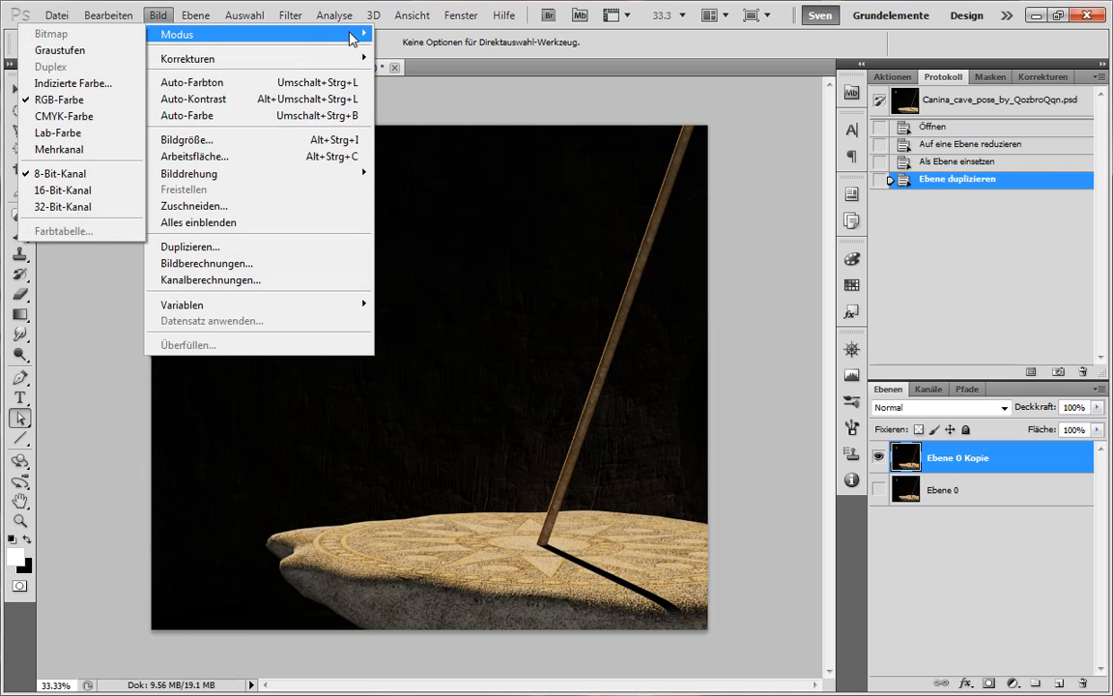
key("Escape")
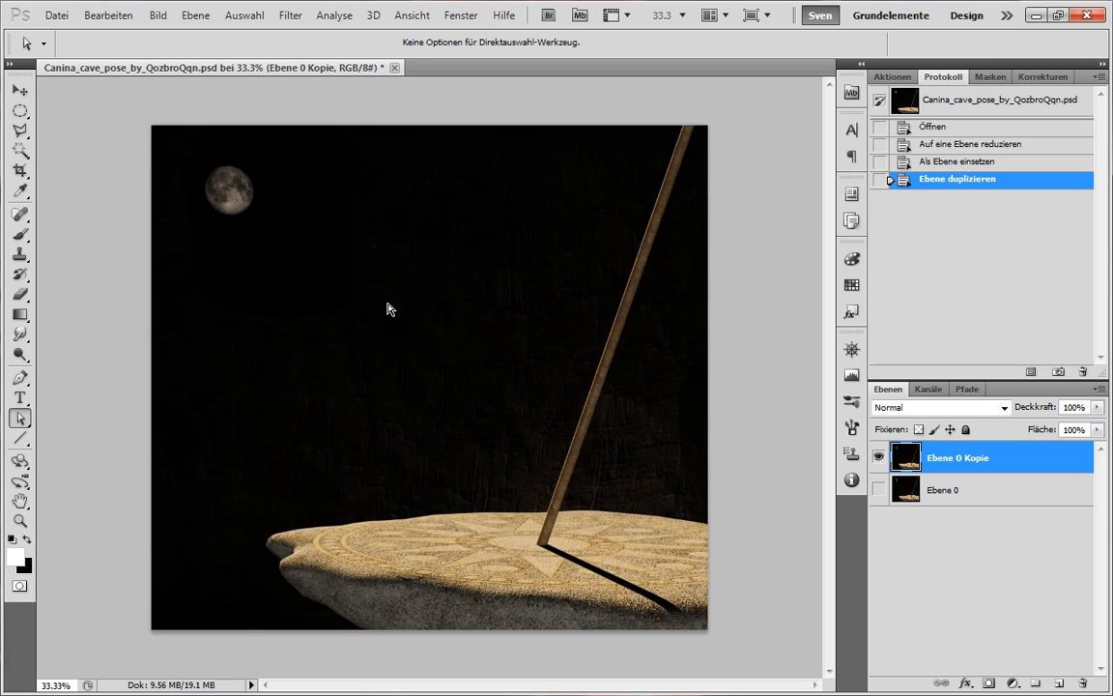
Apply the Tiefen/Lichter (Shadows/Highlights) correction to the duplicated layer with a shadow strength of 88%.
left_click(160, 19)
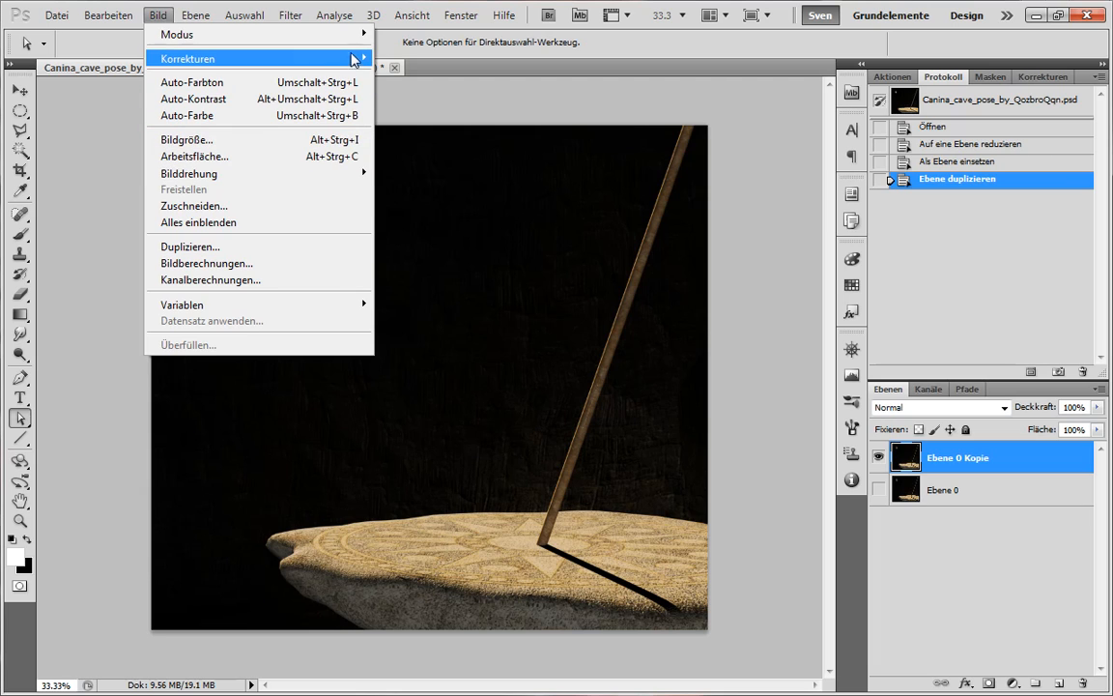
mouse_move(320, 60)
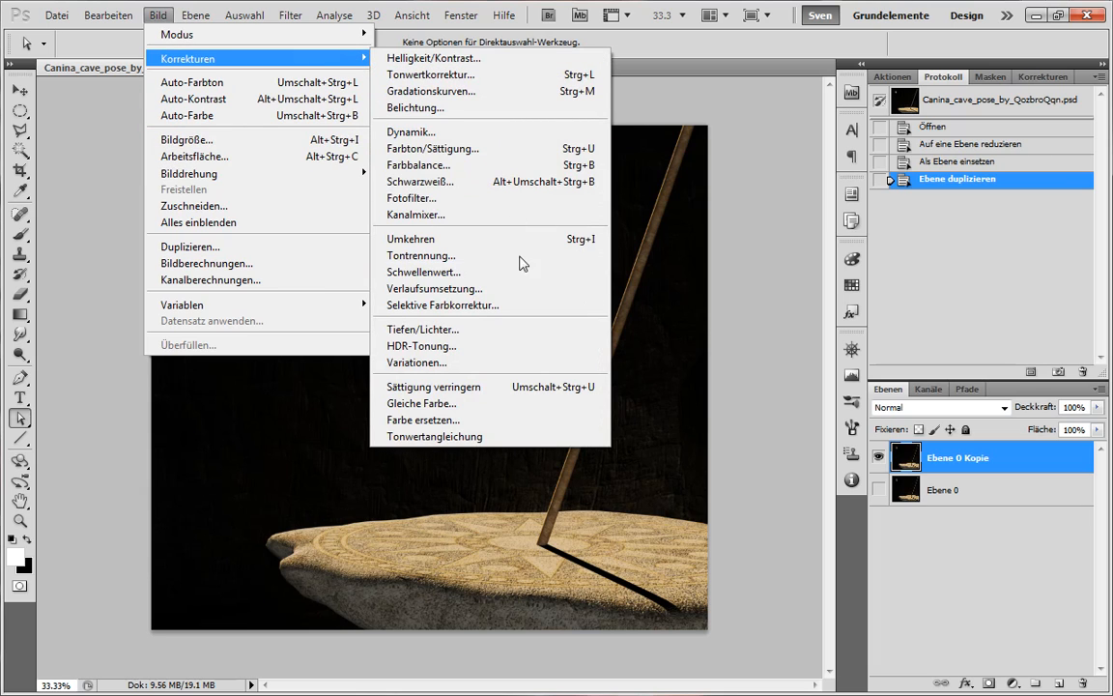
left_click(452, 332)
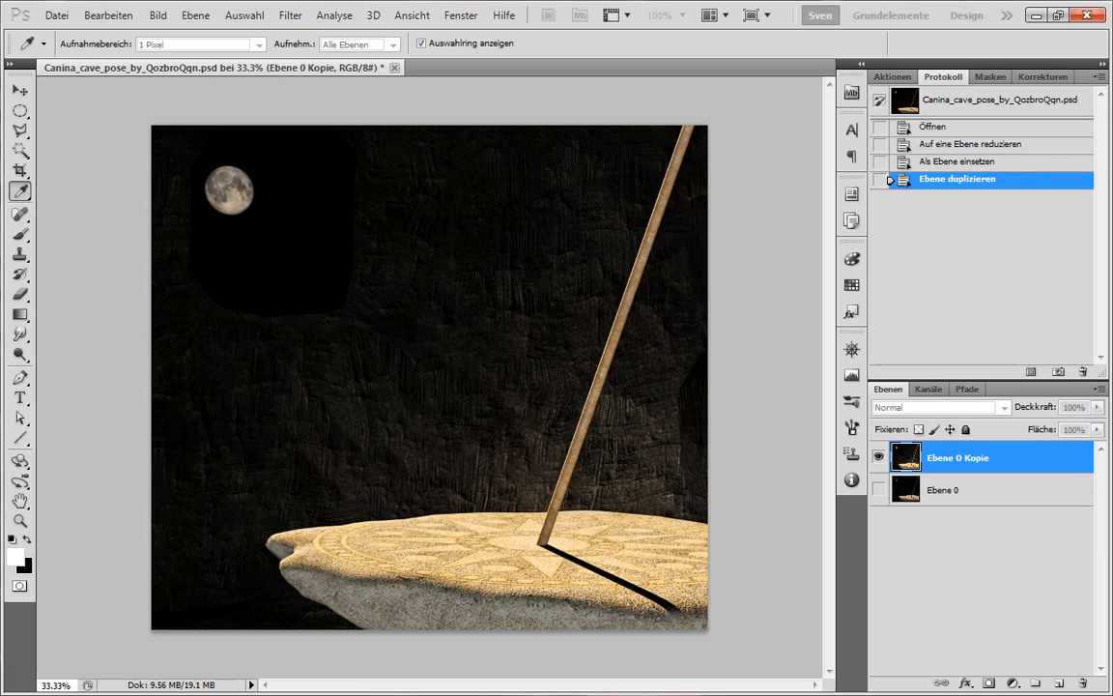
left_click_drag(193, 273, 671, 135)
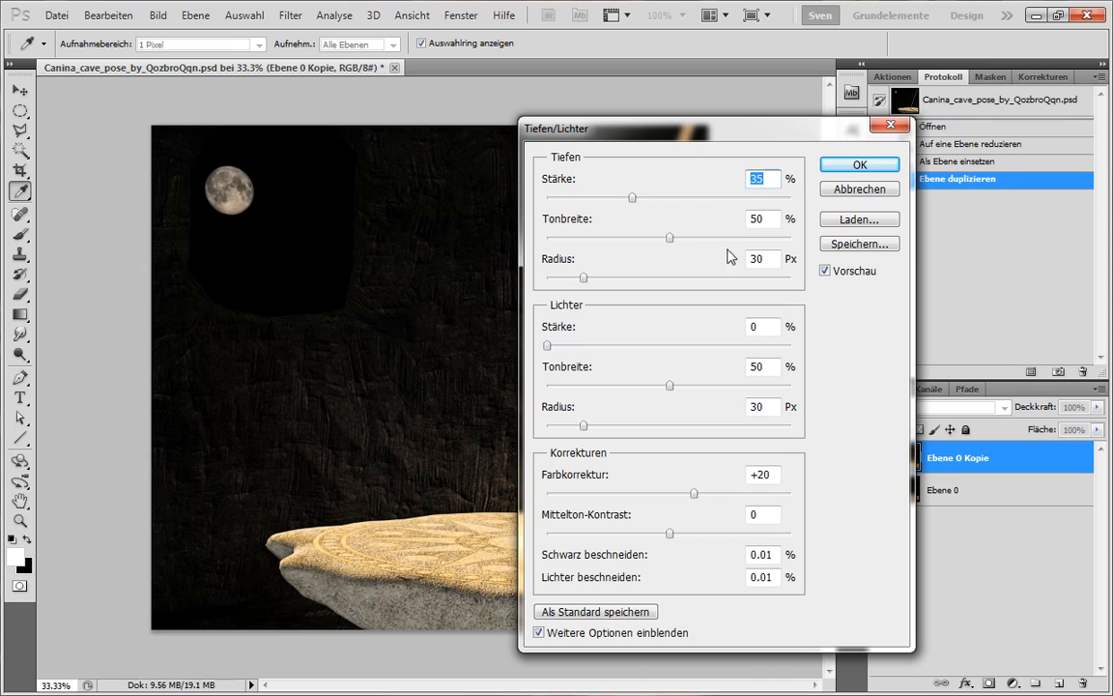
left_click_drag(636, 201, 762, 198)
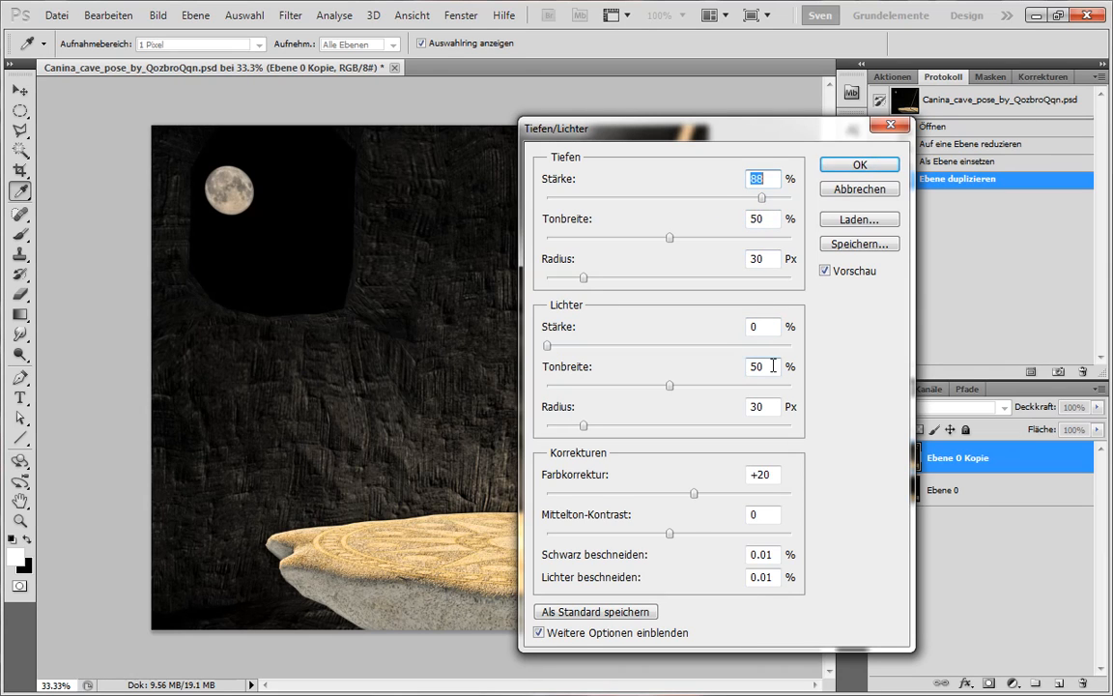
left_click(863, 161)
Paint over the whole cave opening including the moon with the Brush tool in Quick Mask mode.
key("a")
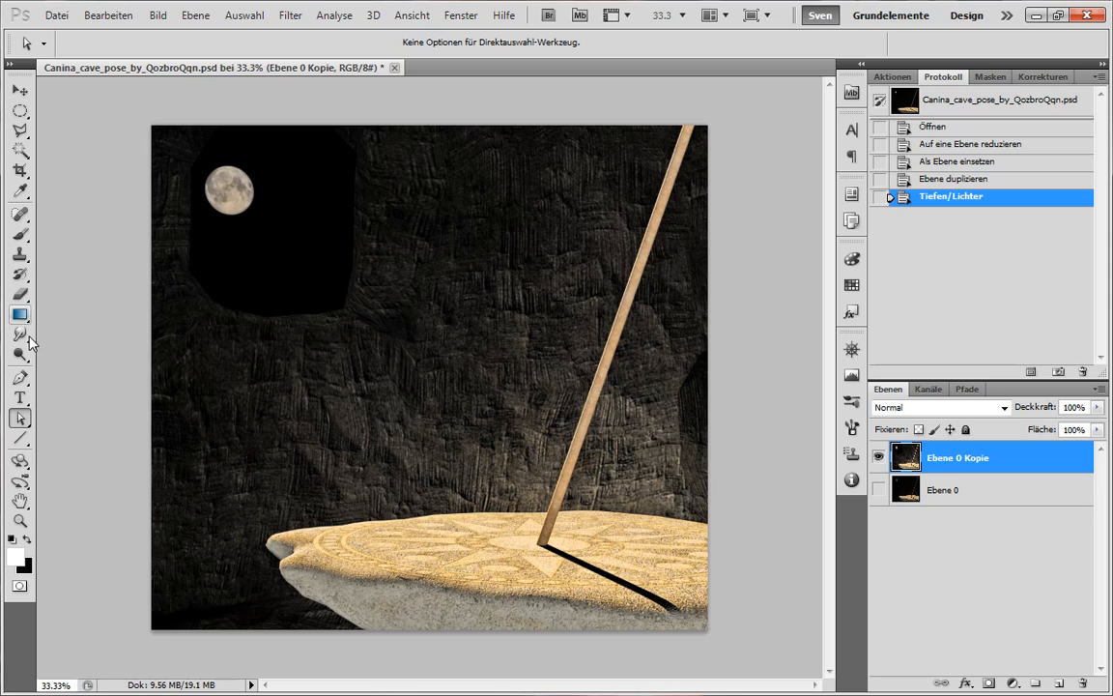
left_click(19, 233)
left_click(20, 586)
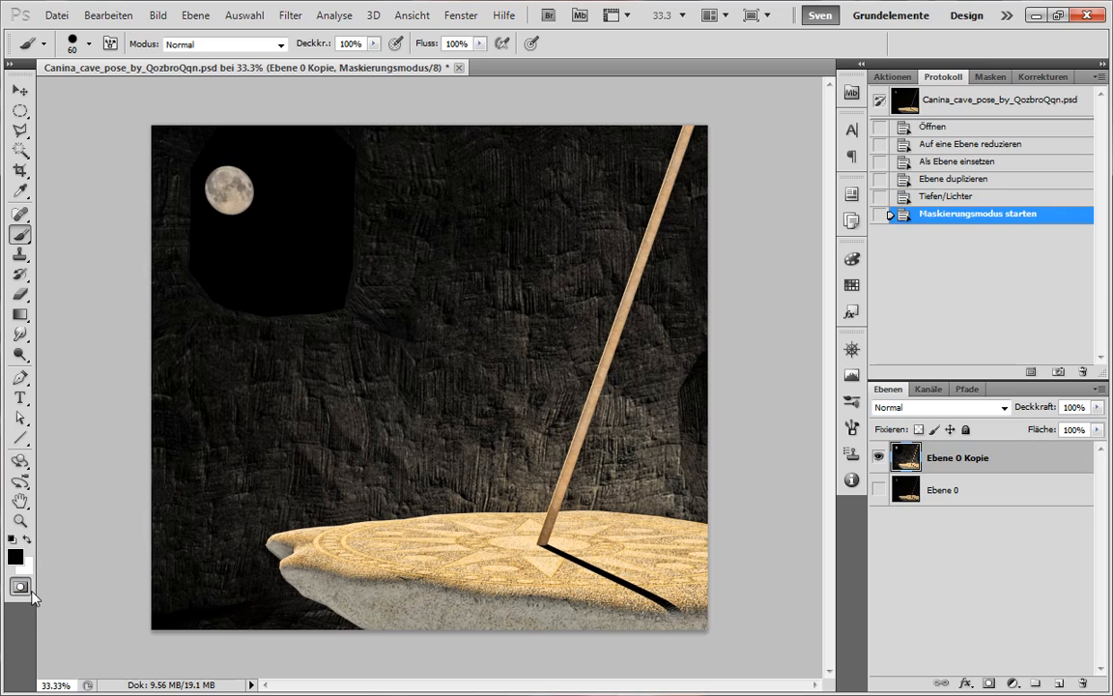
mouse_move(249, 163)
left_mouse_down()
mouse_move(248, 236)
mouse_move(189, 182)
mouse_move(203, 213)
left_mouse_up()
mouse_move(202, 212)
left_mouse_down()
mouse_move(206, 166)
mouse_move(221, 167)
mouse_move(205, 169)
mouse_move(227, 129)
mouse_move(228, 141)
mouse_move(253, 123)
mouse_move(256, 146)
mouse_move(280, 128)
mouse_move(319, 133)
mouse_move(317, 97)
mouse_move(303, 137)
mouse_move(324, 137)
mouse_move(350, 164)
mouse_move(345, 156)
mouse_move(342, 194)
mouse_move(343, 146)
mouse_move(336, 299)
left_mouse_up()
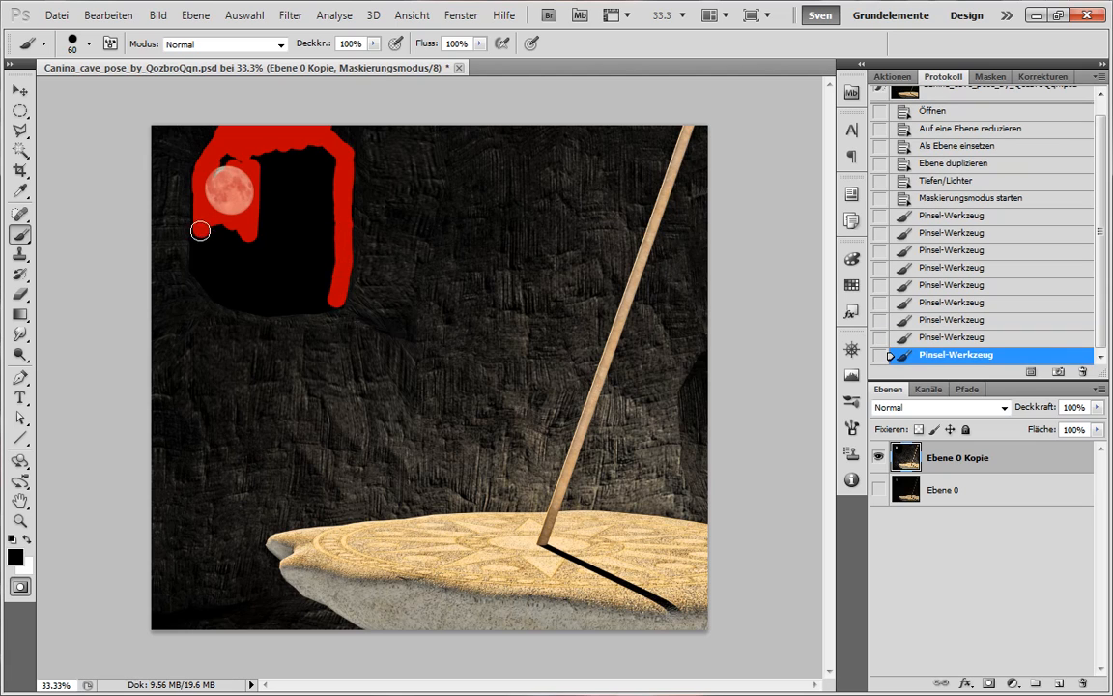
mouse_move(200, 230)
left_mouse_down()
mouse_move(200, 267)
mouse_move(203, 190)
mouse_move(203, 216)
mouse_move(240, 151)
mouse_move(217, 183)
mouse_move(325, 157)
mouse_move(330, 180)
mouse_move(315, 156)
mouse_move(273, 172)
left_mouse_up()
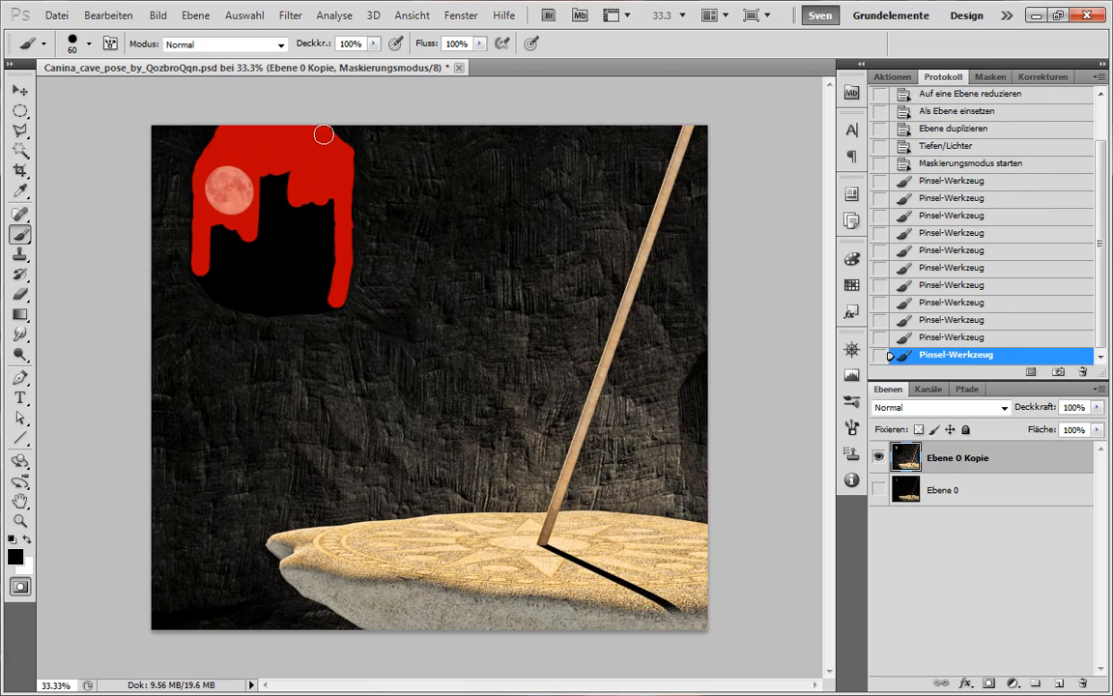
left_click(323, 136)
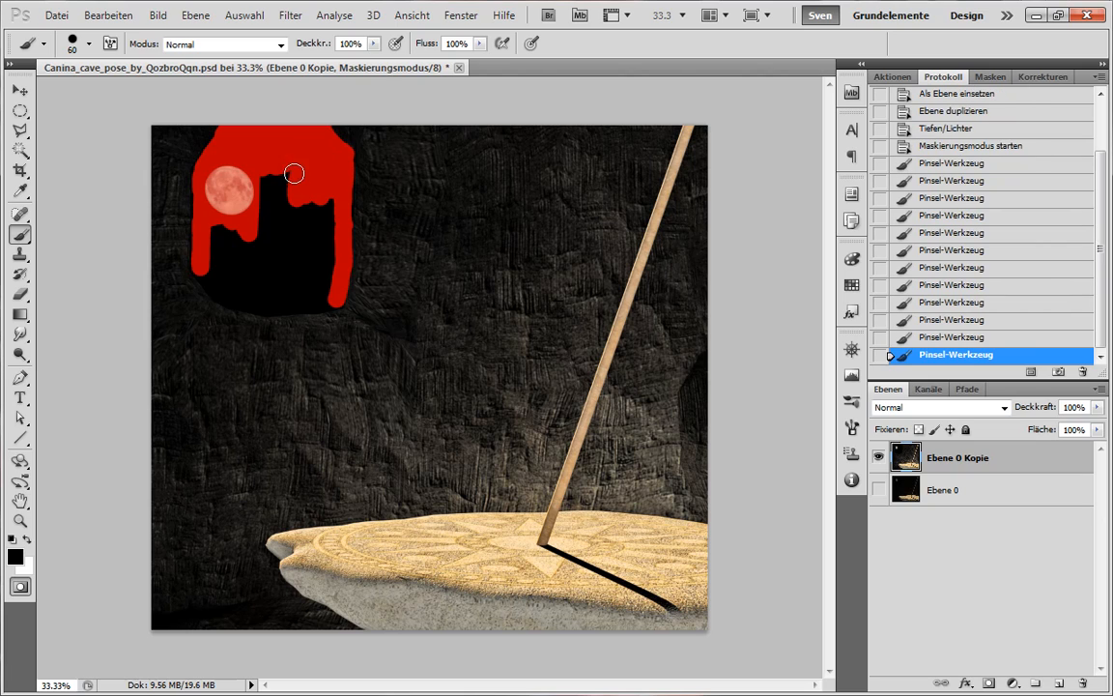
mouse_move(254, 178)
left_mouse_down()
mouse_move(259, 249)
mouse_move(247, 249)
mouse_move(227, 212)
mouse_move(218, 262)
mouse_move(200, 204)
mouse_move(205, 276)
mouse_move(205, 193)
mouse_move(201, 207)
mouse_move(218, 147)
left_mouse_up()
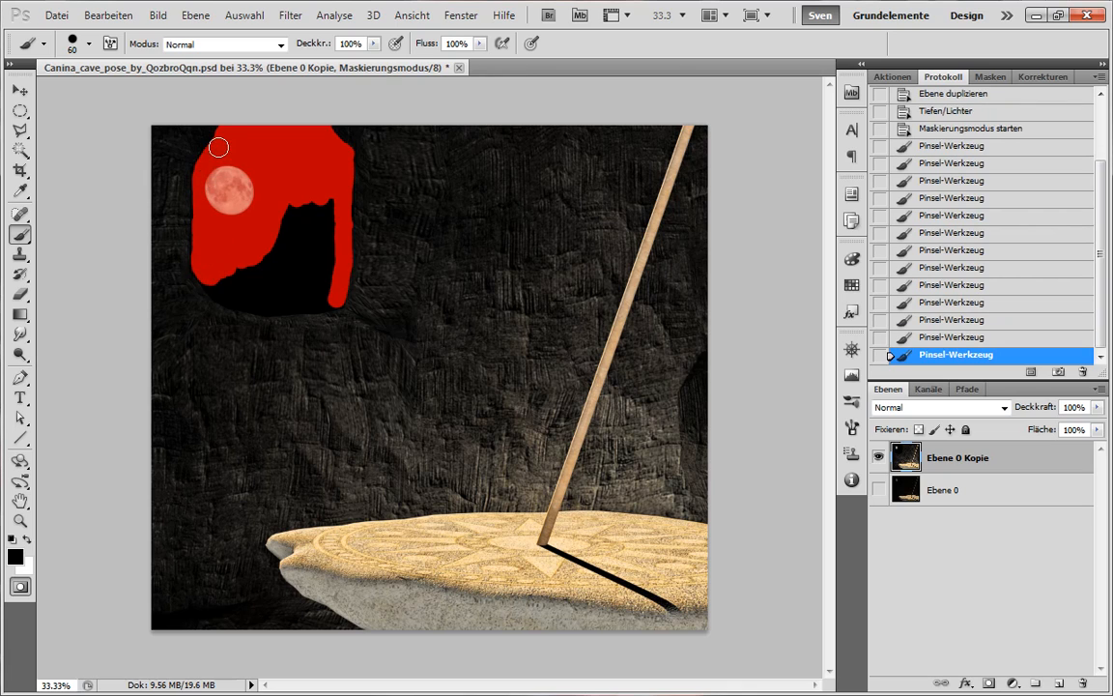
left_click_drag(193, 237, 225, 297)
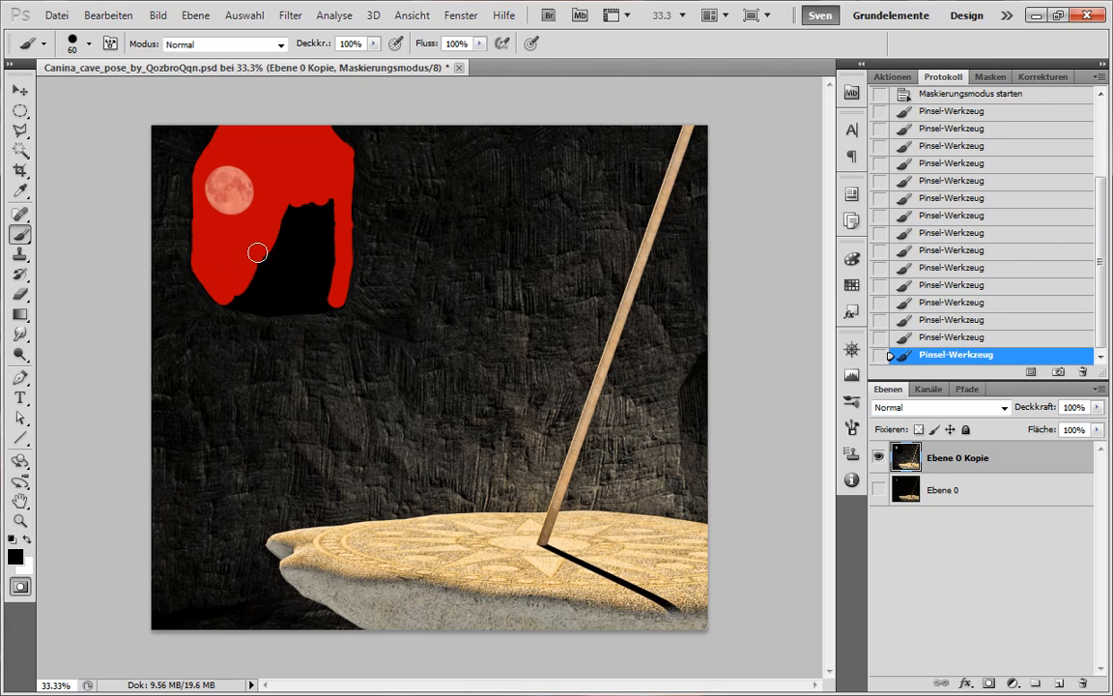
mouse_move(297, 196)
left_mouse_down()
mouse_move(309, 231)
mouse_move(325, 213)
mouse_move(336, 245)
mouse_move(332, 304)
mouse_move(228, 298)
mouse_move(253, 282)
mouse_move(226, 298)
mouse_move(273, 300)
mouse_move(248, 293)
mouse_move(269, 267)
mouse_move(281, 298)
mouse_move(296, 289)
mouse_move(303, 299)
mouse_move(332, 262)
left_mouse_up()
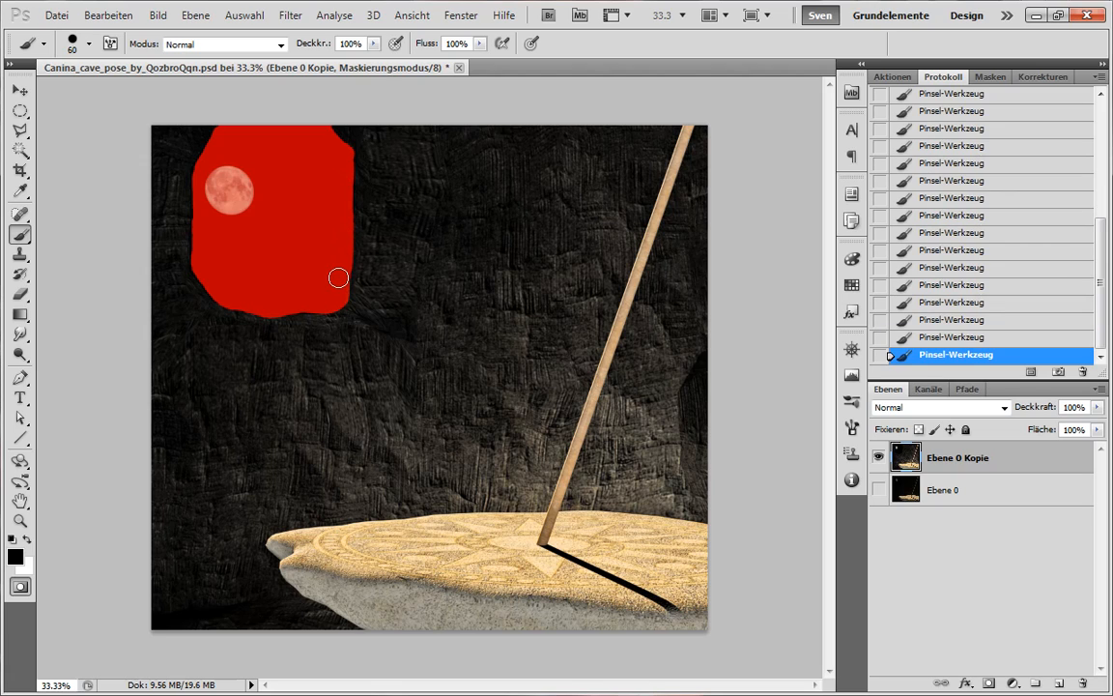
Leave Quick Mask mode and invert the selection so that only the cave opening with the moon is selected.
key("x")
left_click(23, 585)
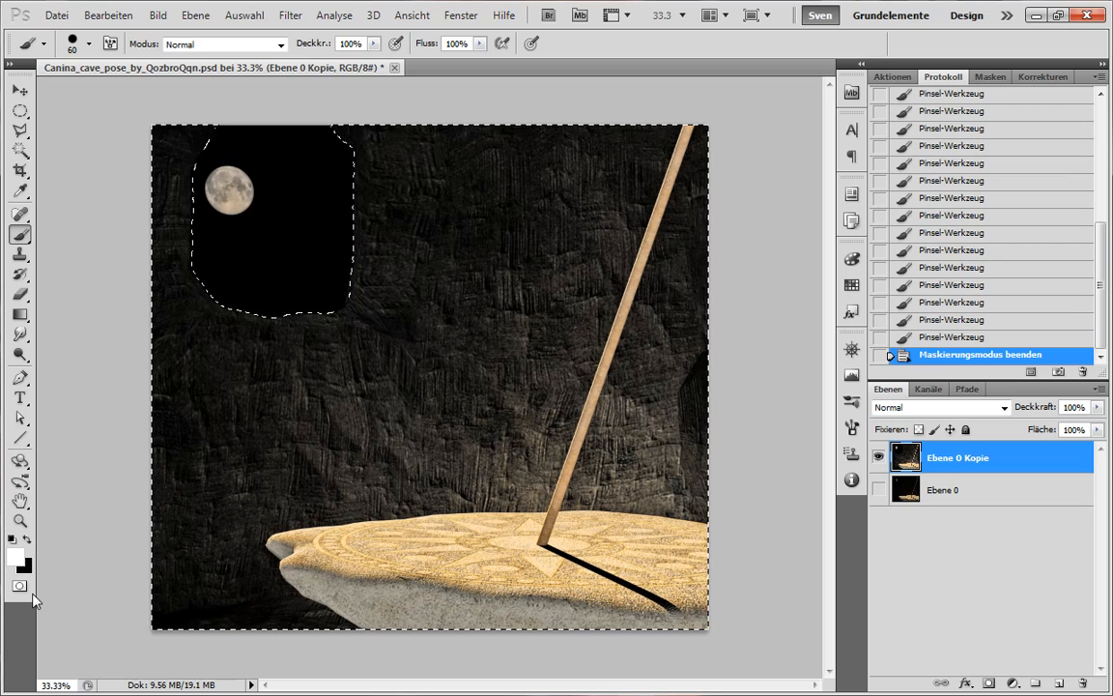
key("ctrl+shift+i")
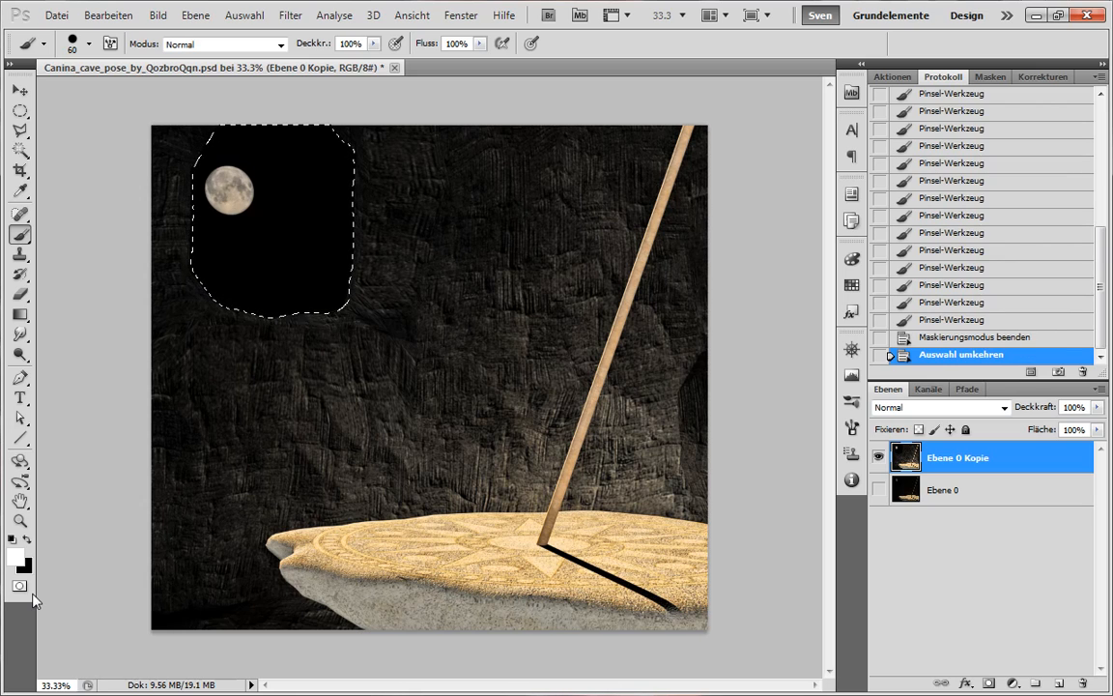
Hide the layer Ebene 0 Kopie and show the original layer Ebene 0.
left_click(878, 457)
left_click(878, 489)
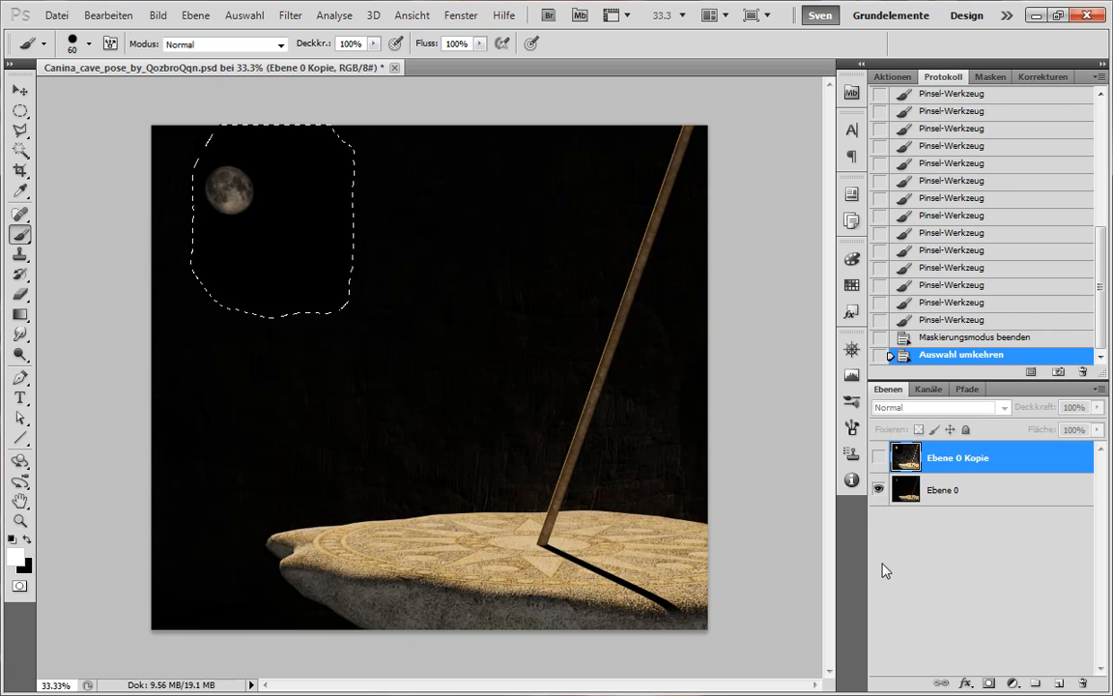
Try cutting the opening out of Ebene 0 and pasting it on a new layer, and revert to the inverted selection.
left_click(978, 492)
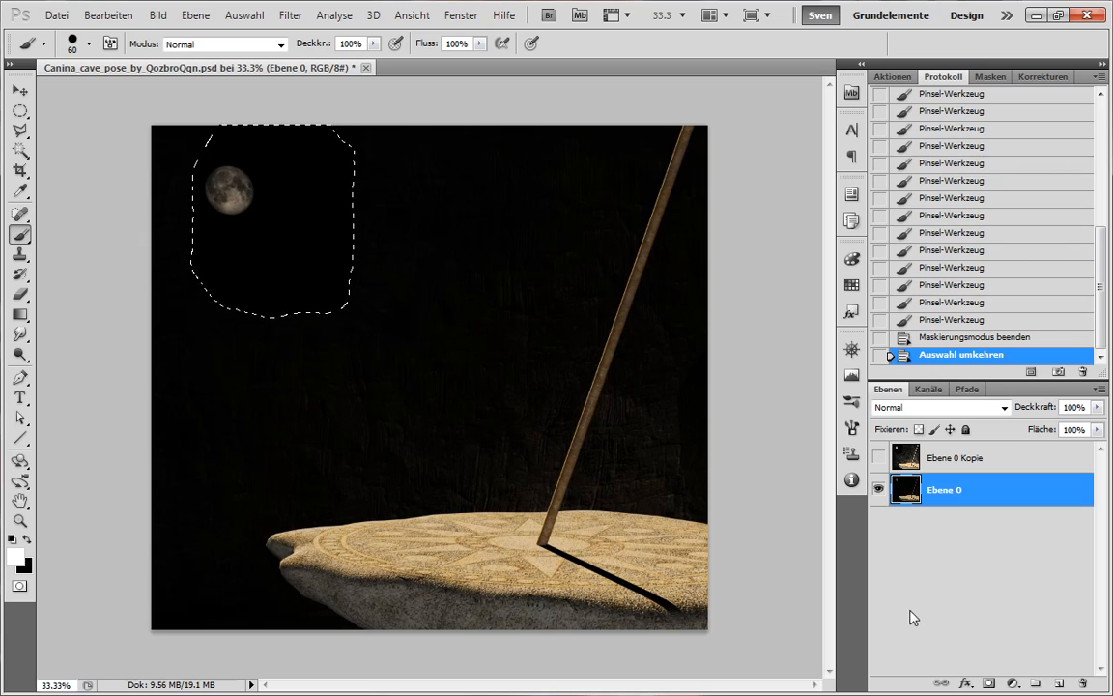
key("ctrl+x")
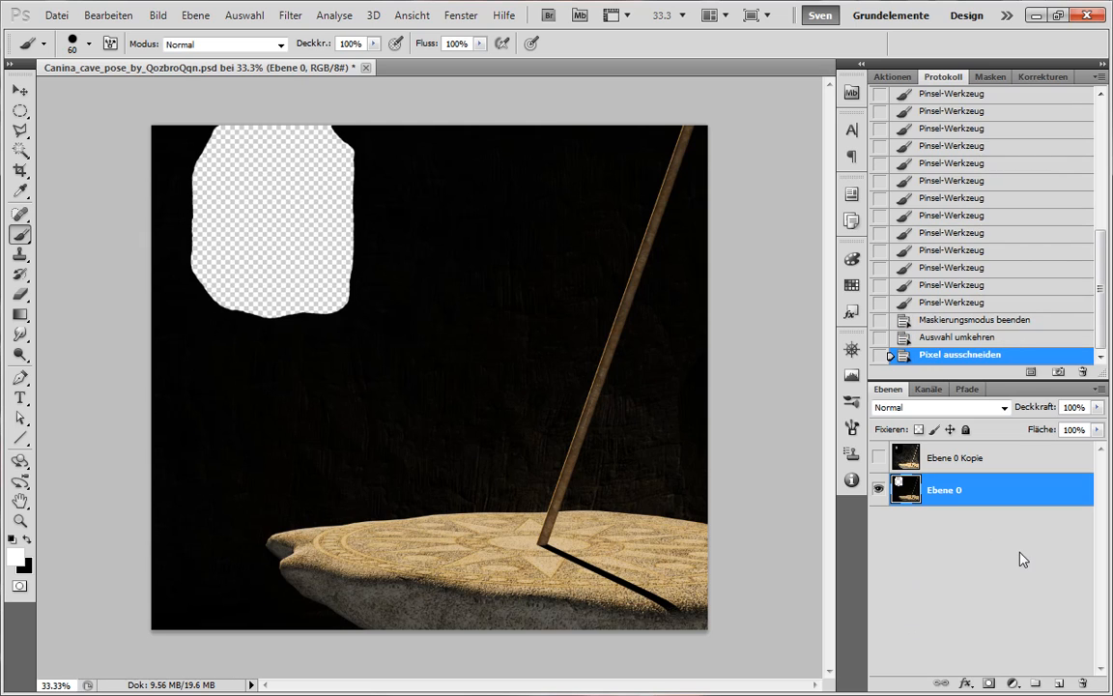
key("ctrl+shift+alt+n")
key("ctrl+v")
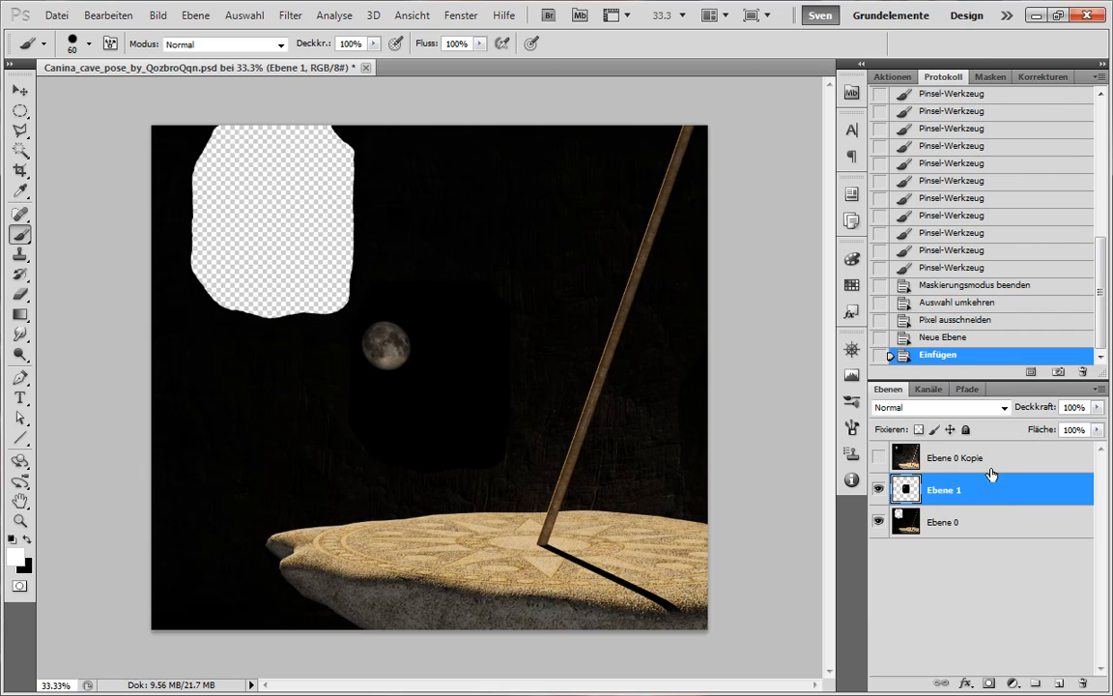
left_click(975, 306)
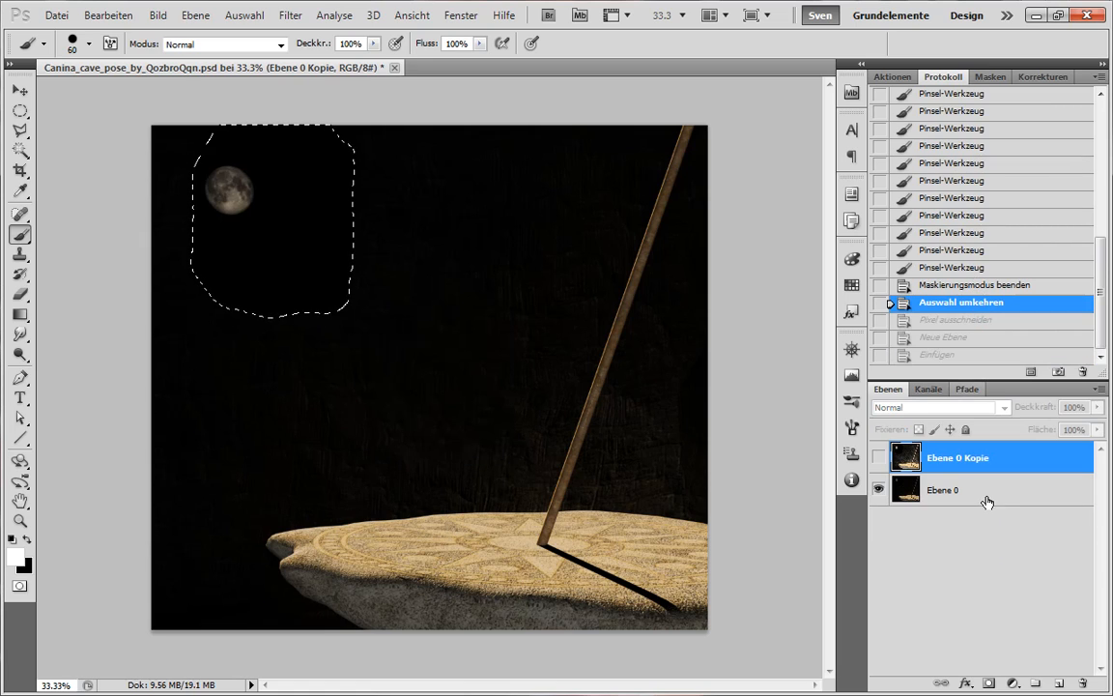
Duplicate the layer Ebene 0 as Ebene 0 Kopie 2 and delete the brightened layer Ebene 0 Kopie.
right_click(986, 496)
left_click(872, 146)
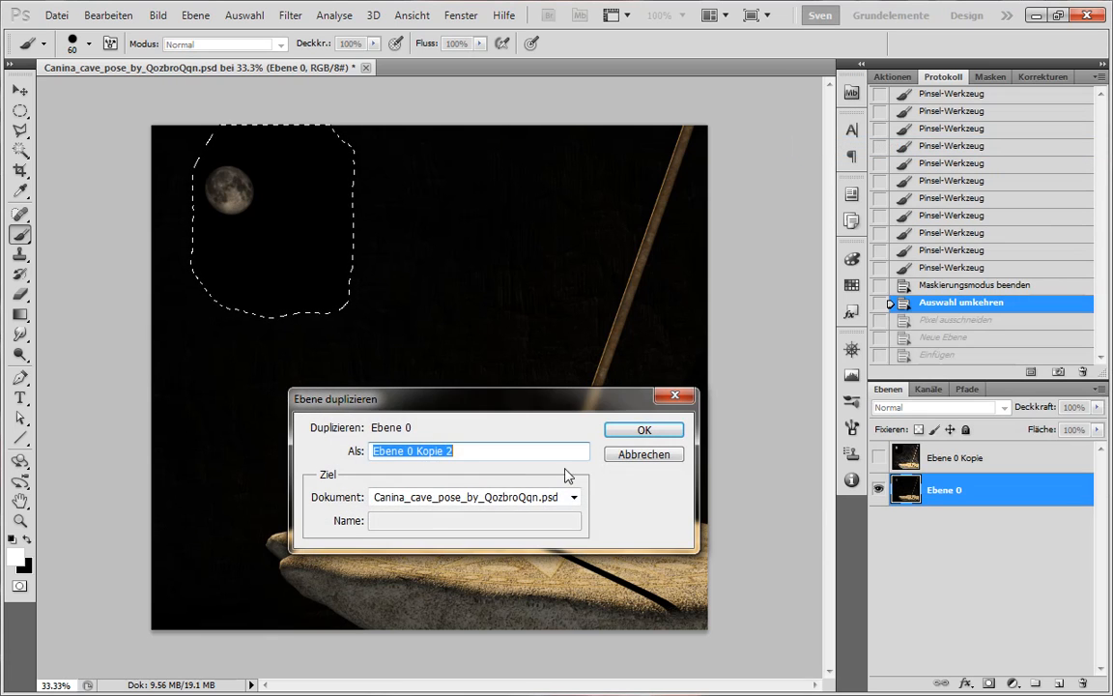
left_click(649, 362)
left_click_drag(947, 471, 1084, 686)
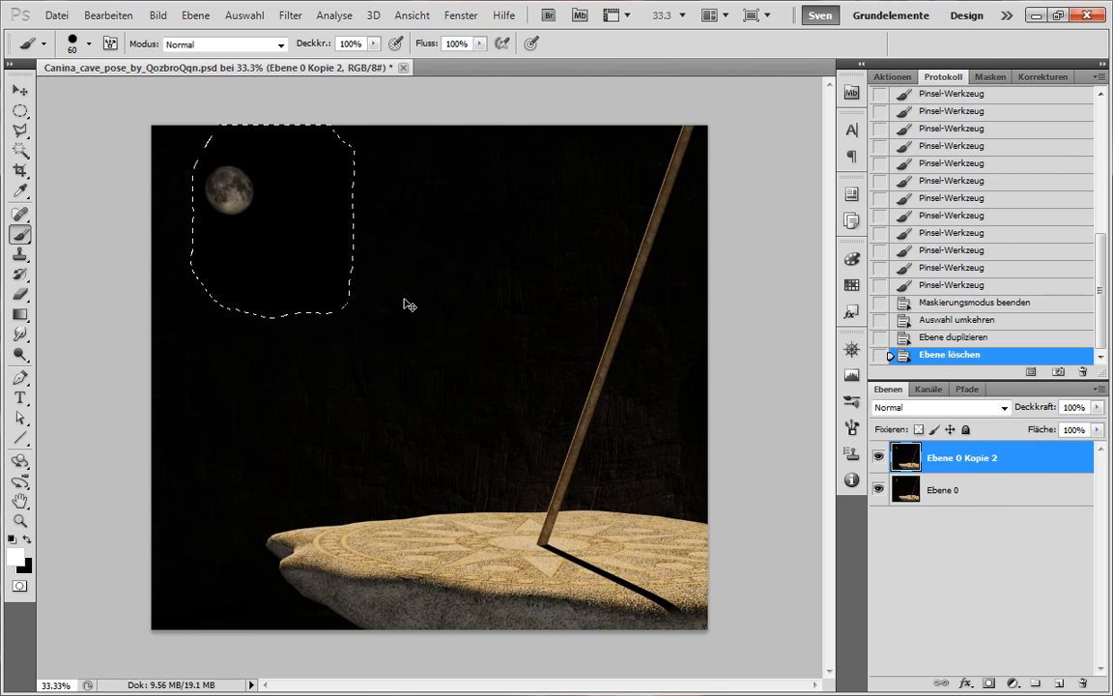
Cut the selected opening out of Ebene 0 Kopie 2 and paste it onto a new layer, with Ebene 0 hidden.
key("ctrl+x")
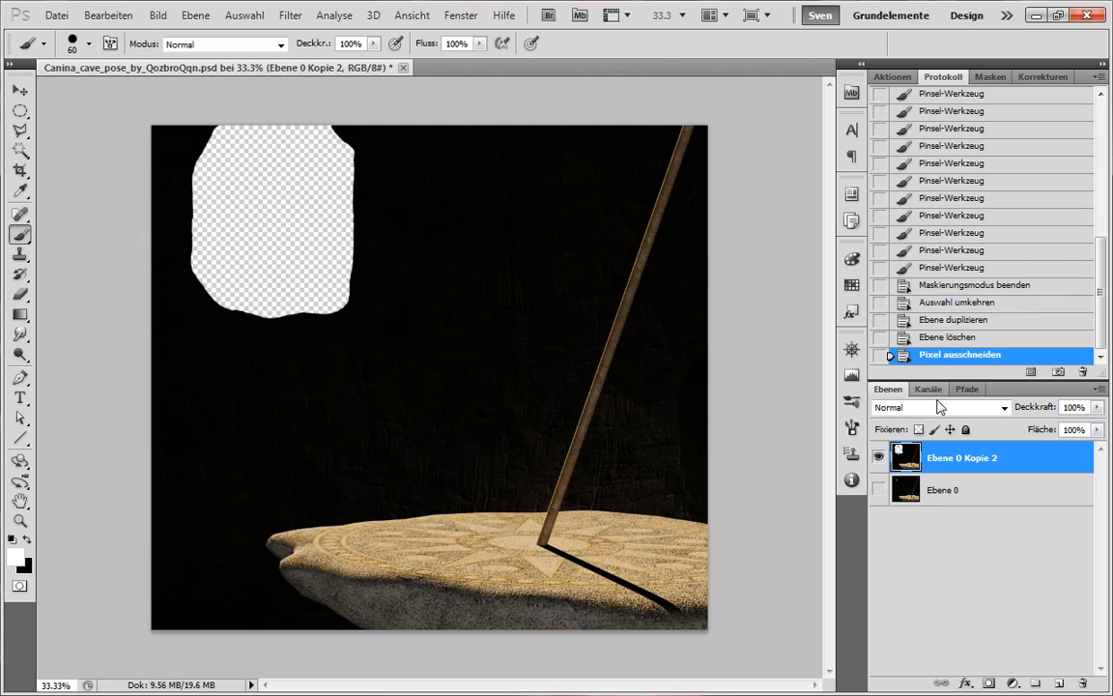
left_click(1058, 682)
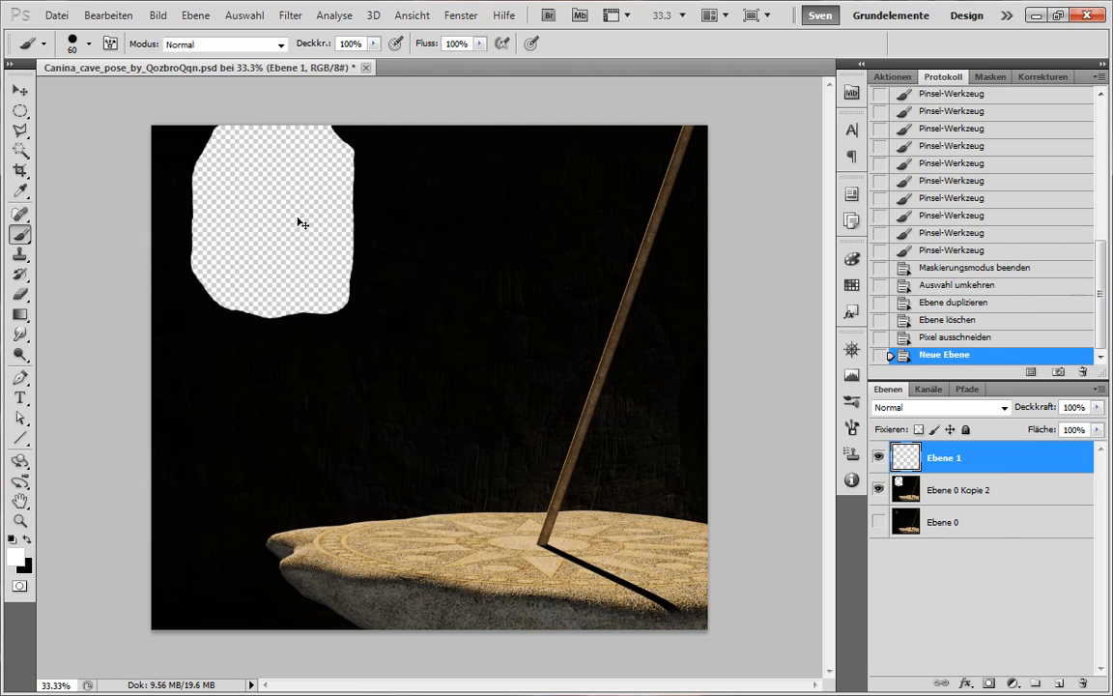
key("ctrl+v")
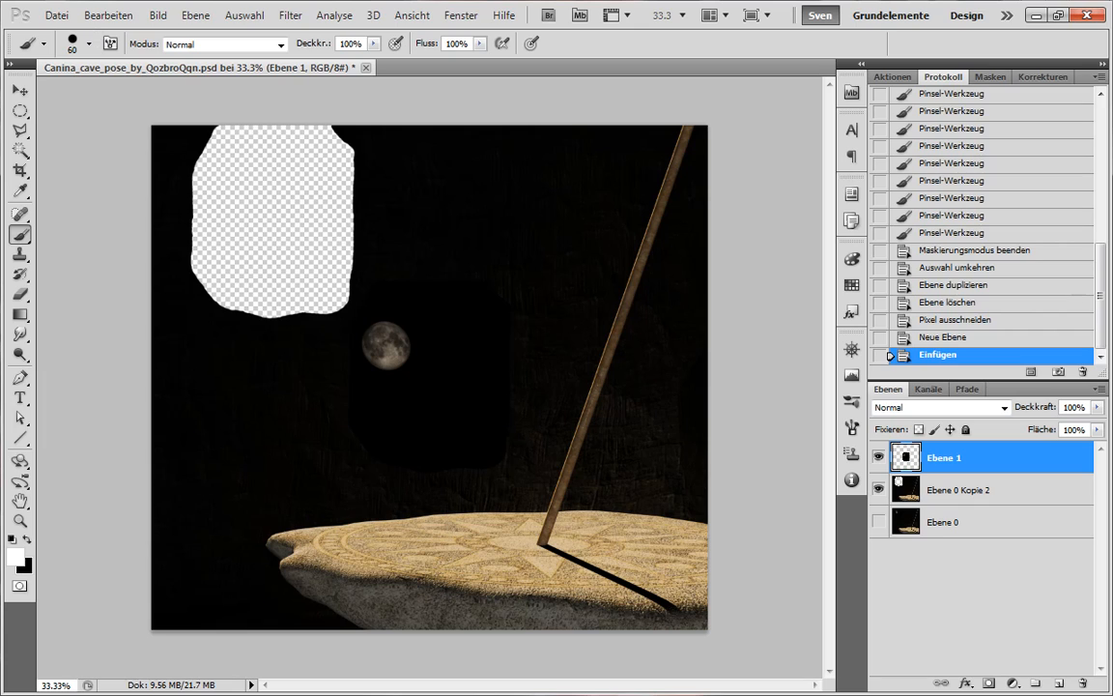
Move the pasted moon piece back over the opening and enlarge it with Free Transform until the moon is about twice as wide.
left_click(23, 88)
left_click_drag(376, 344, 255, 233)
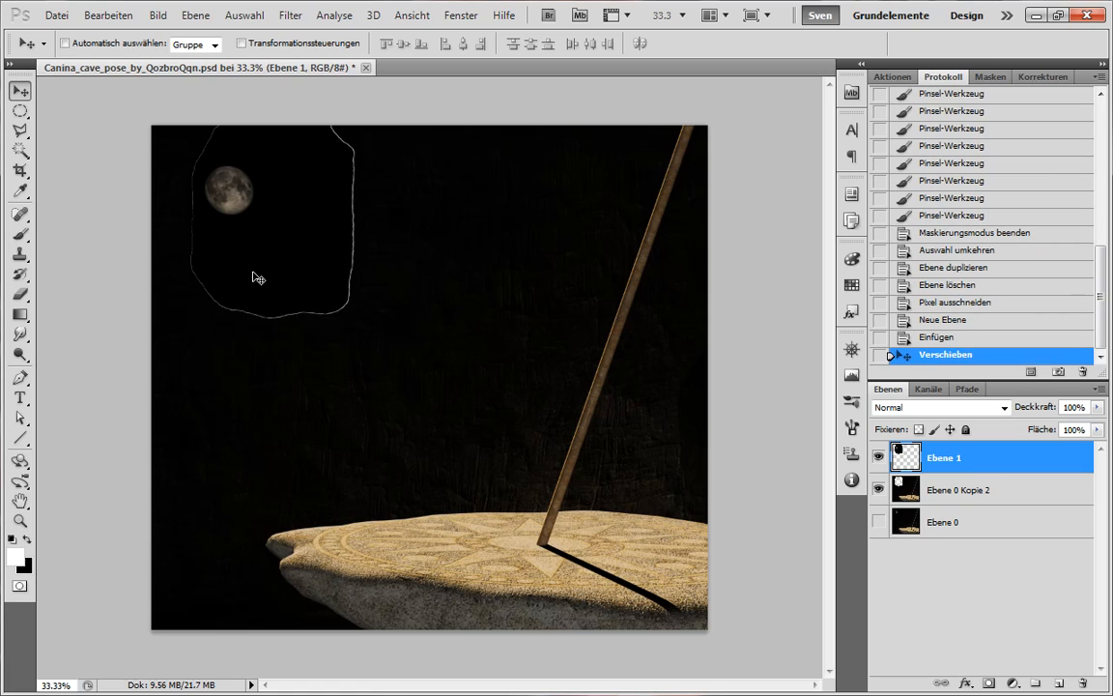
key("ctrl+t")
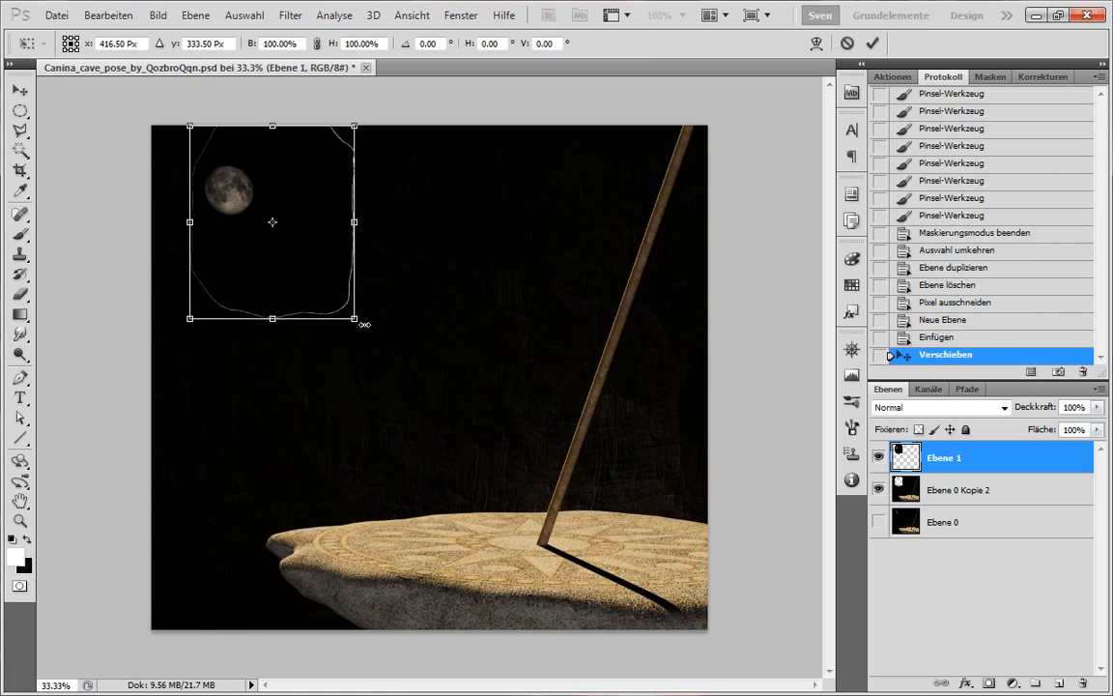
left_click_drag(355, 320, 452, 432)
left_click_drag(312, 243, 375, 270)
key("Return")
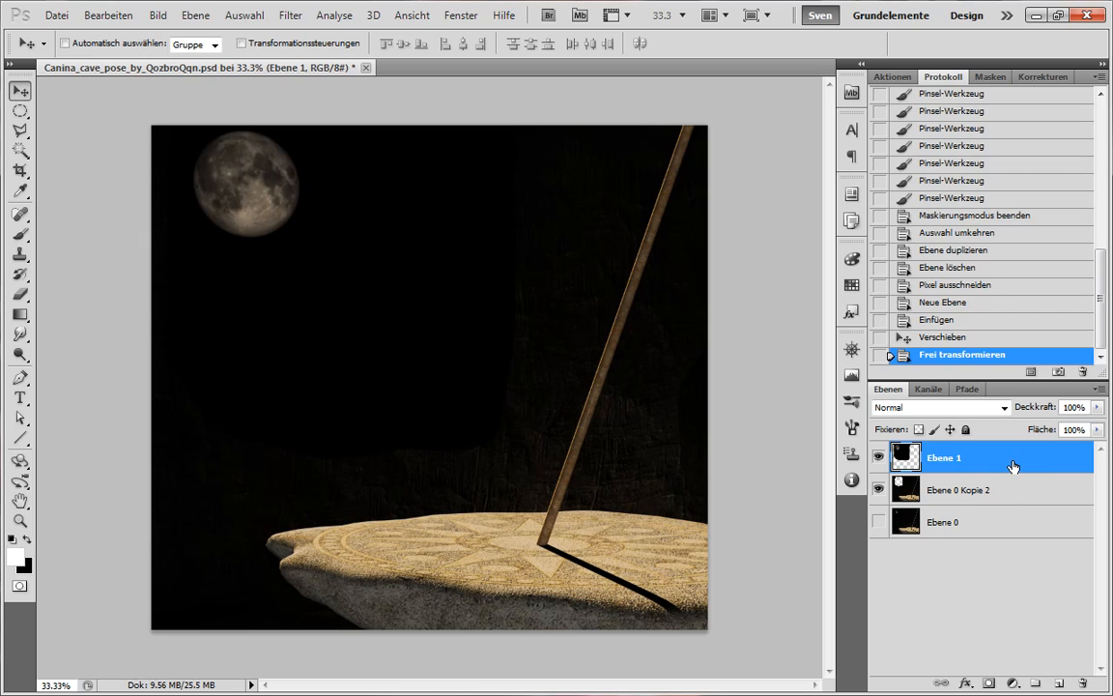
Place Ebene 1 beneath Ebene 0 Kopie 2 and scale it to 142.54% with Free Transform, positioning the moon in the opening.
left_click_drag(1009, 466, 1010, 504)
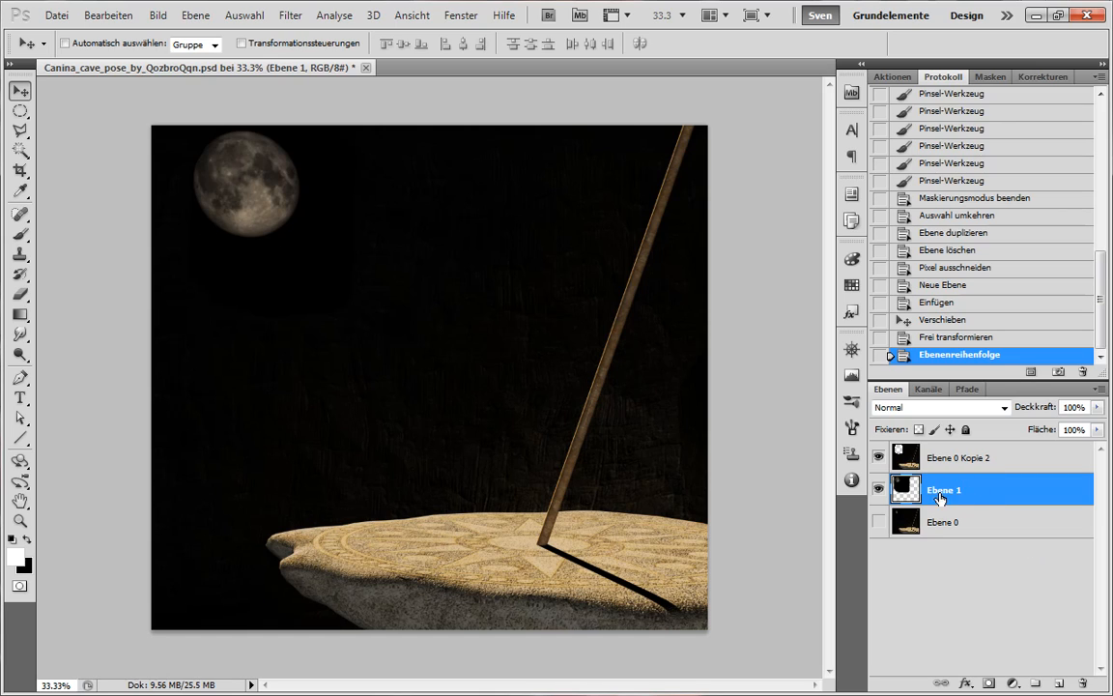
mouse_move(227, 180)
left_mouse_down()
mouse_move(217, 169)
mouse_move(244, 186)
mouse_move(238, 199)
left_mouse_up()
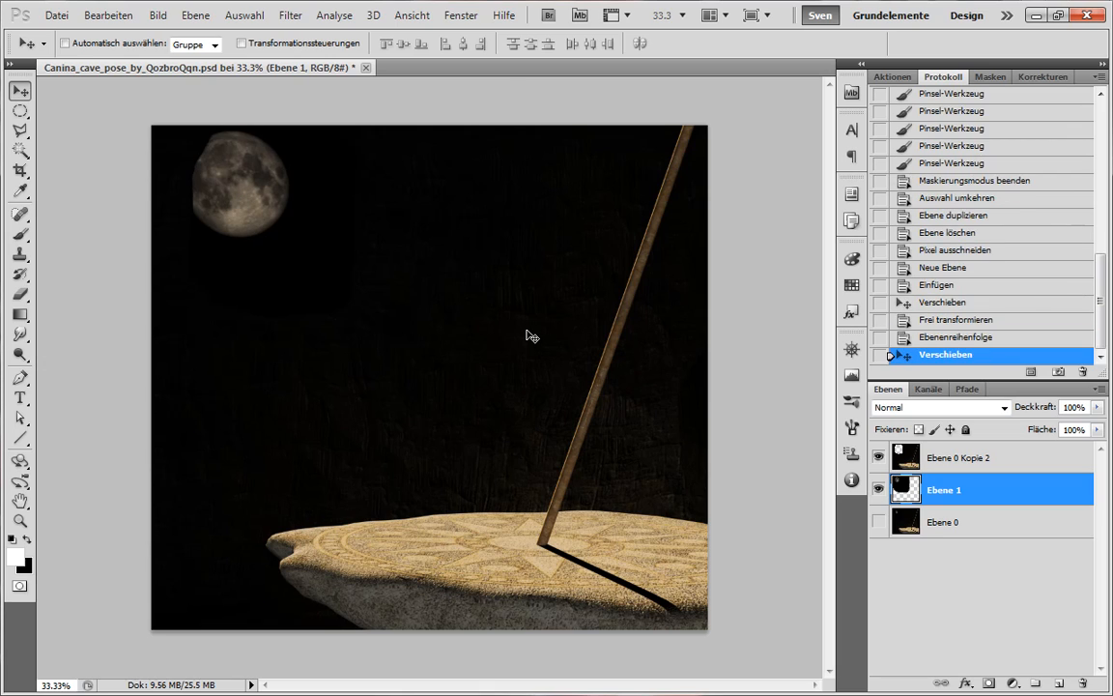
key("ctrl+t")
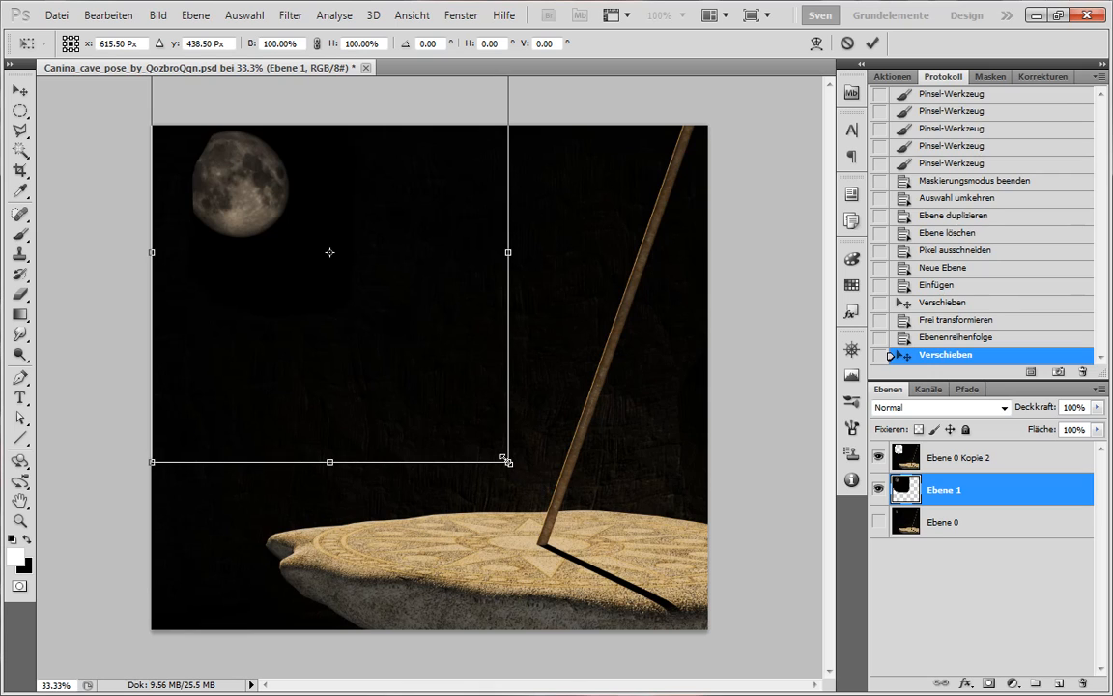
left_click_drag(504, 457, 601, 559)
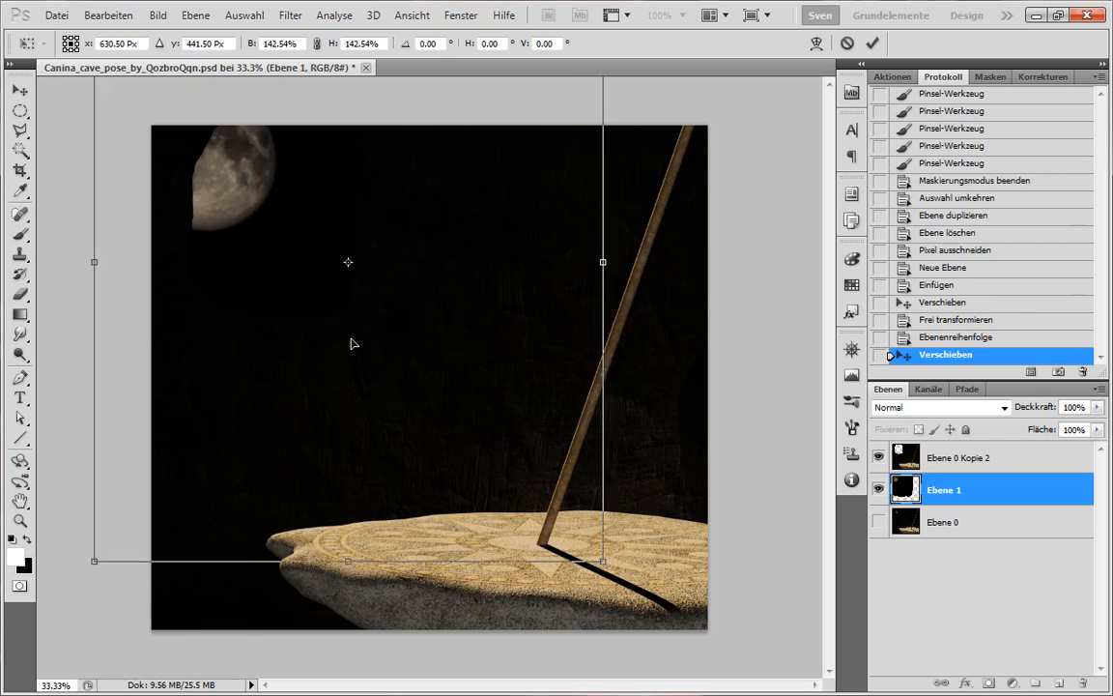
left_click_drag(352, 343, 373, 354)
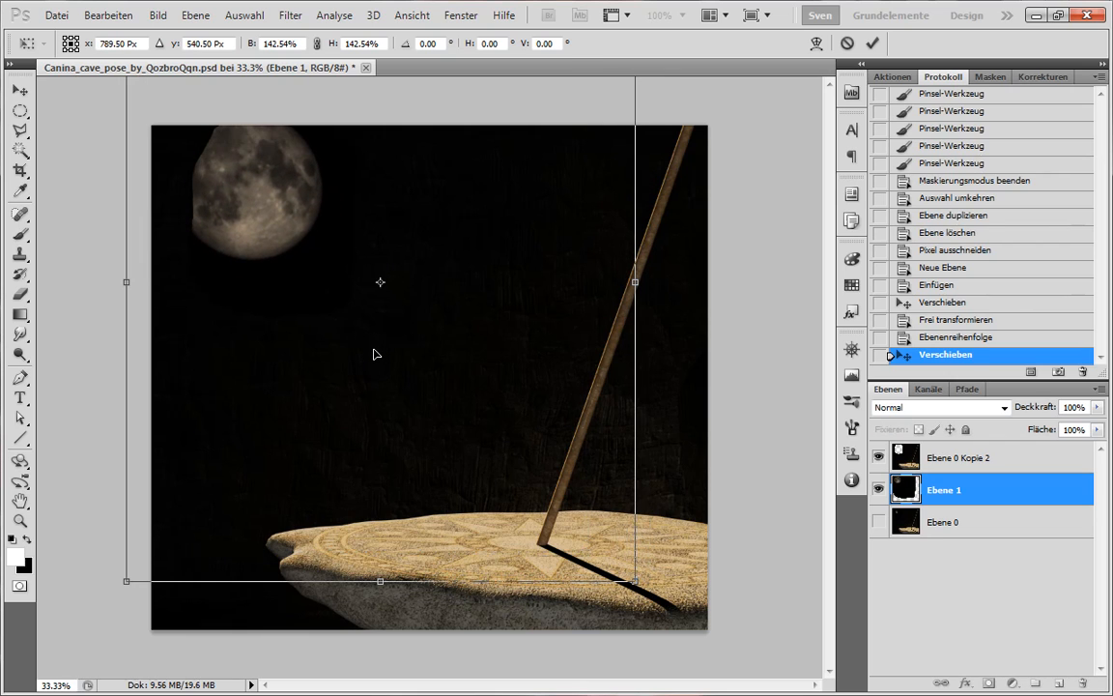
key("Return")
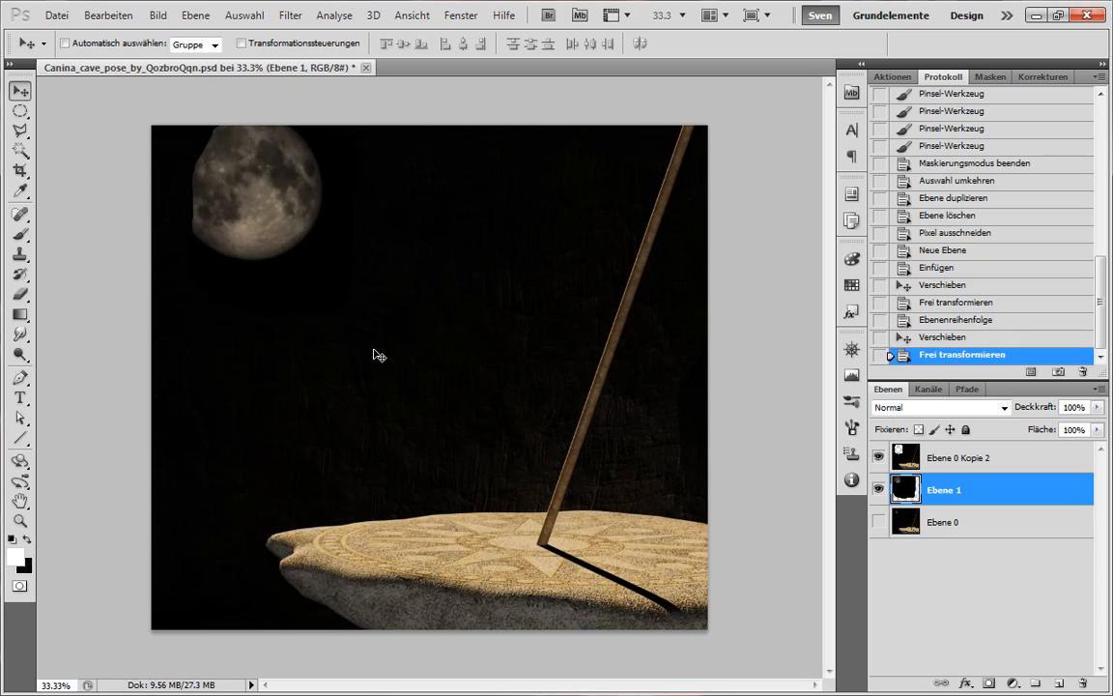
left_click(157, 16)
mouse_move(114, 15)
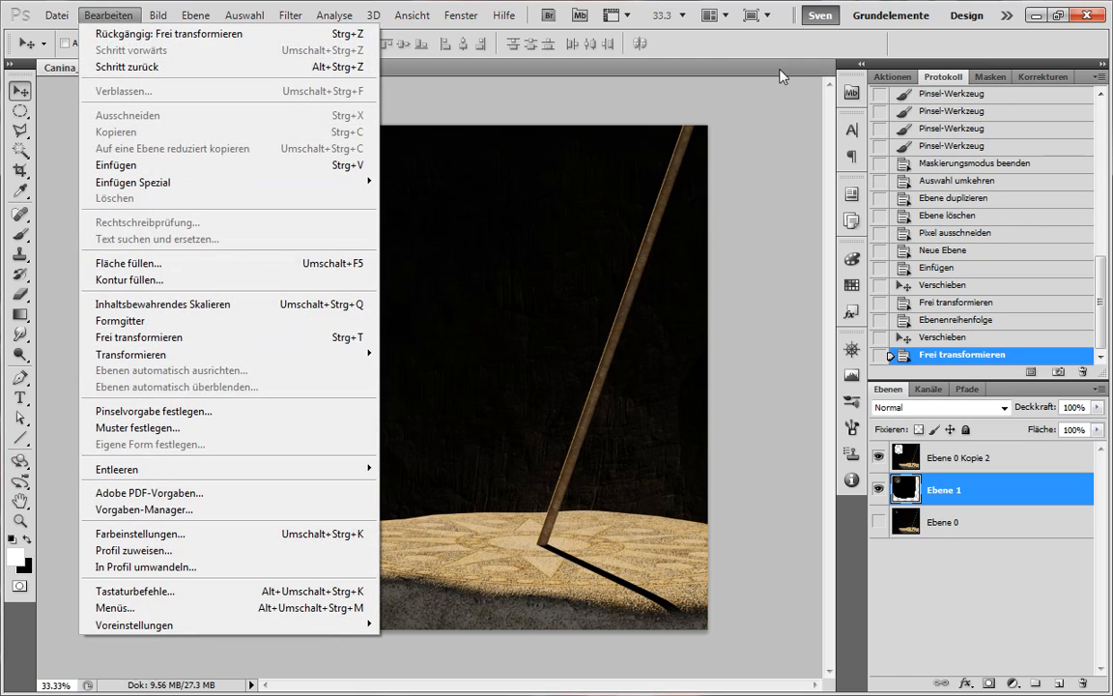
left_click(754, 117)
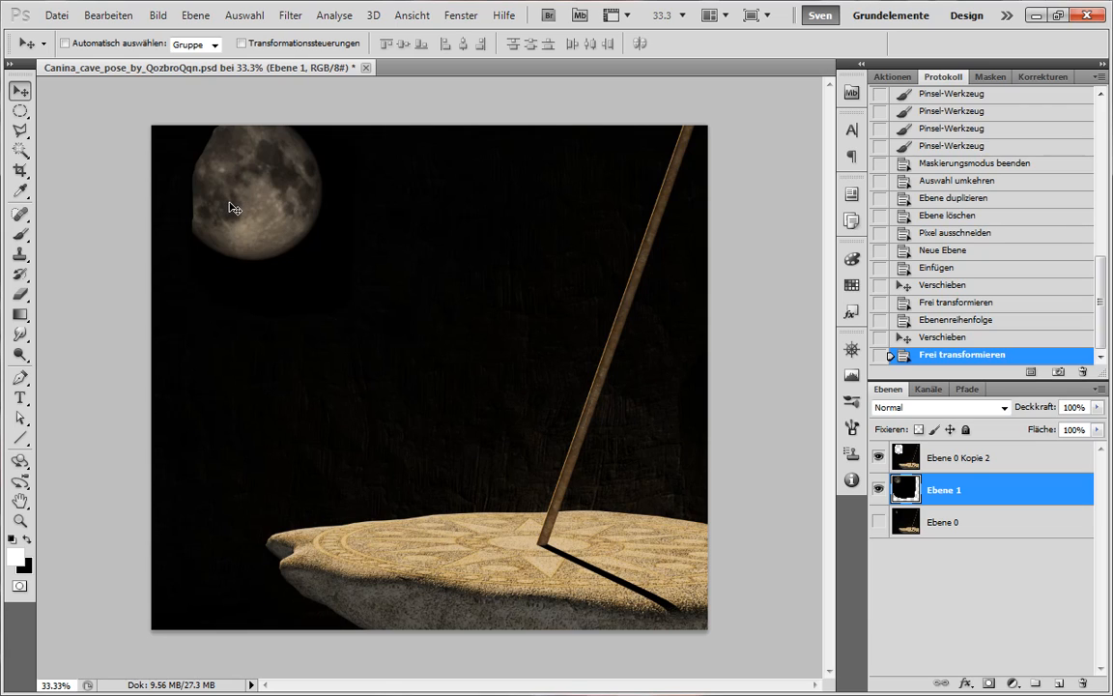
Move the enlarged moon on Ebene 1 until it lies completely inside the cave opening.
left_click_drag(230, 208, 253, 240)
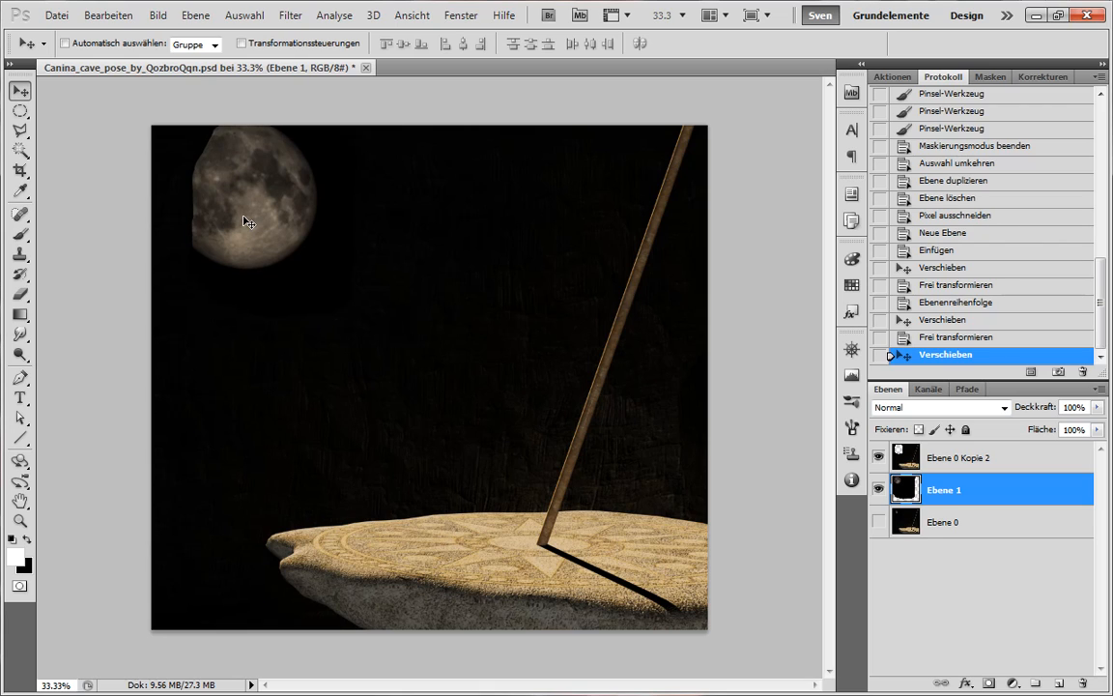
left_click_drag(248, 223, 260, 231)
mouse_move(263, 232)
left_mouse_down()
mouse_move(245, 220)
mouse_move(276, 236)
mouse_move(250, 212)
mouse_move(248, 191)
mouse_move(276, 237)
left_mouse_up()
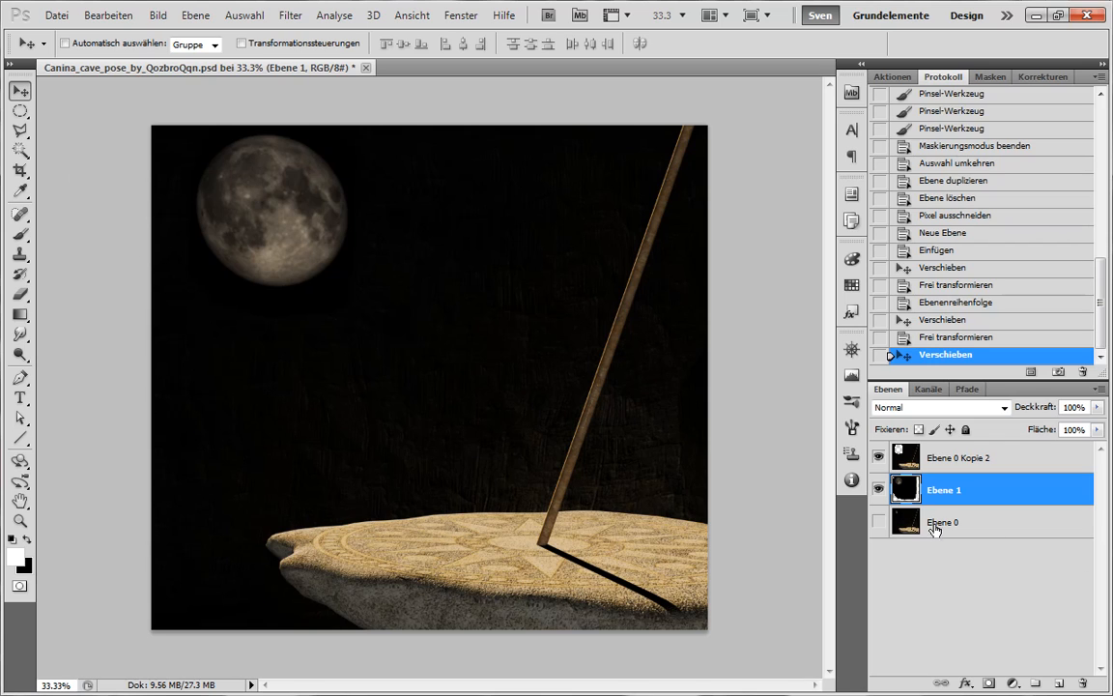
Hide Ebene 0 Kopie 2 and add a new empty layer above Ebene 1.
left_click(878, 457)
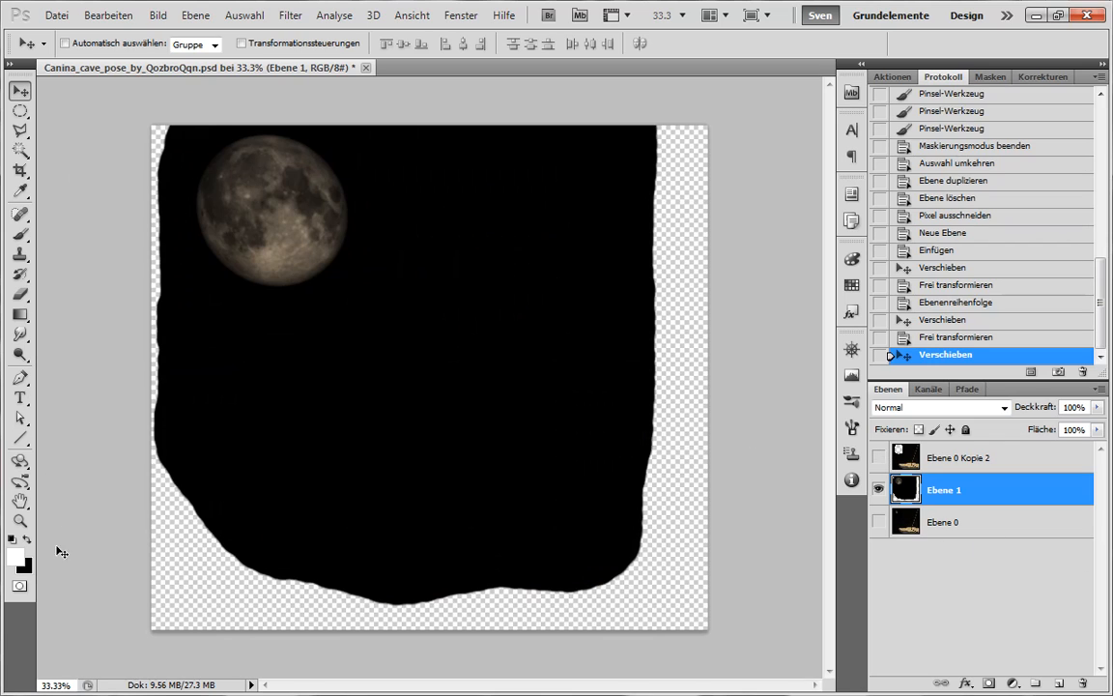
left_click(1059, 683)
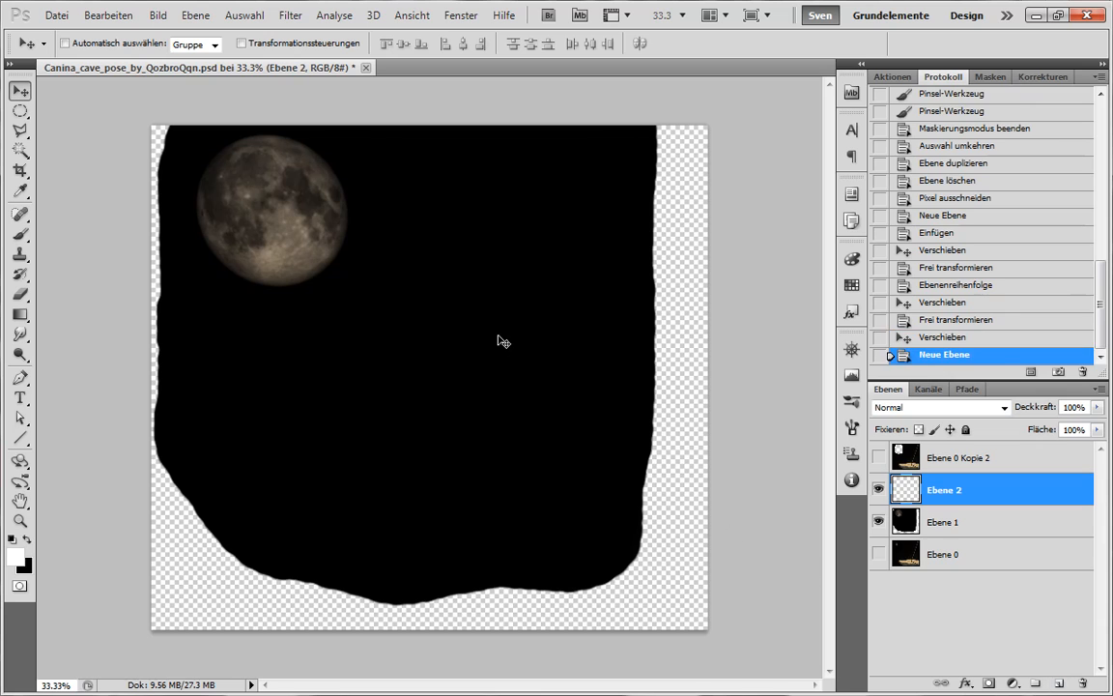
Fill the entire empty layer Ebene 2 with the white foreground colour at 100% opacity in Normal mode.
key("ctrl+a")
key("i")
key("shift+F5")
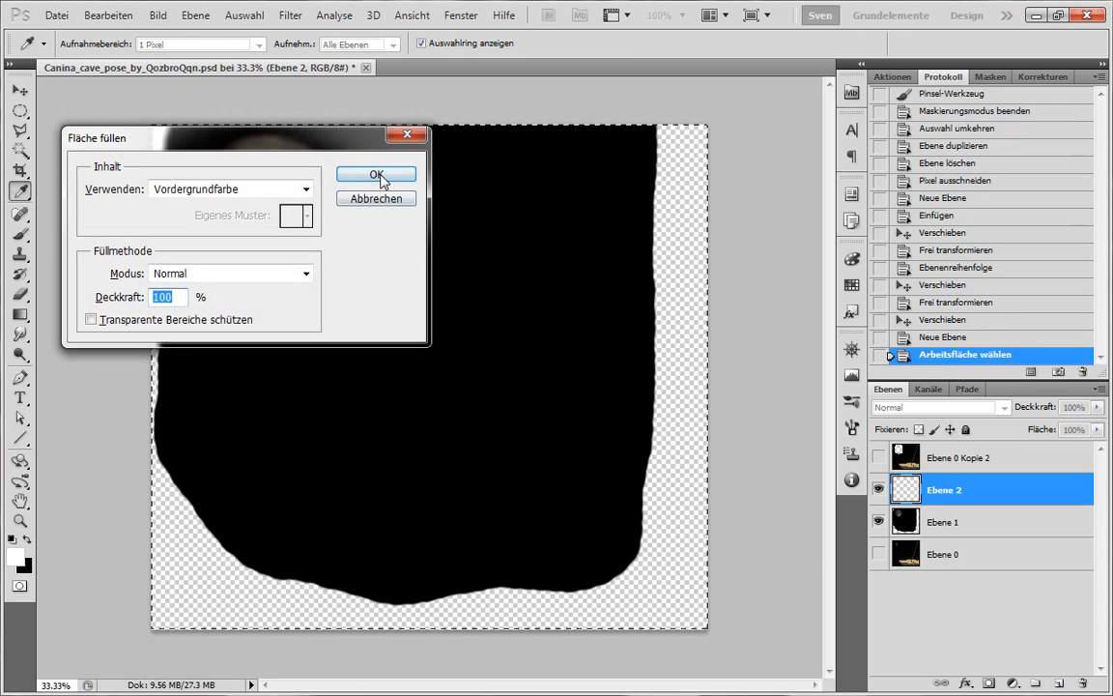
key("Return")
key("v")
Try out blend modes on the white layer Ebene 2 and set it to Ineinanderkopieren to brighten the moon.
left_click(1005, 410)
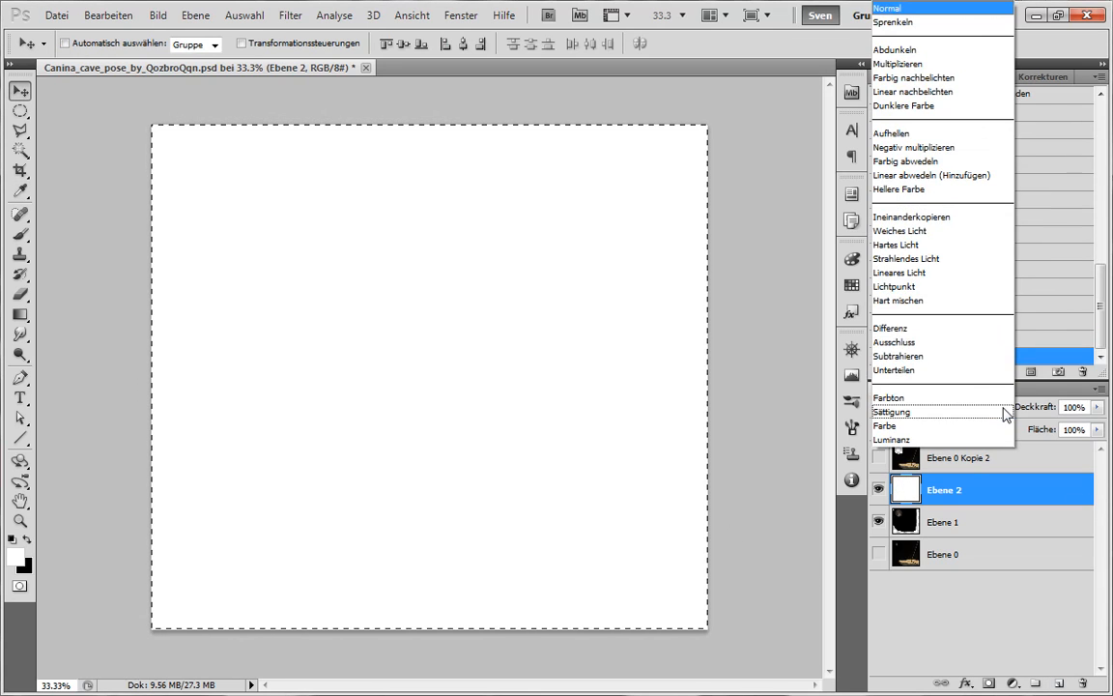
left_click(952, 67)
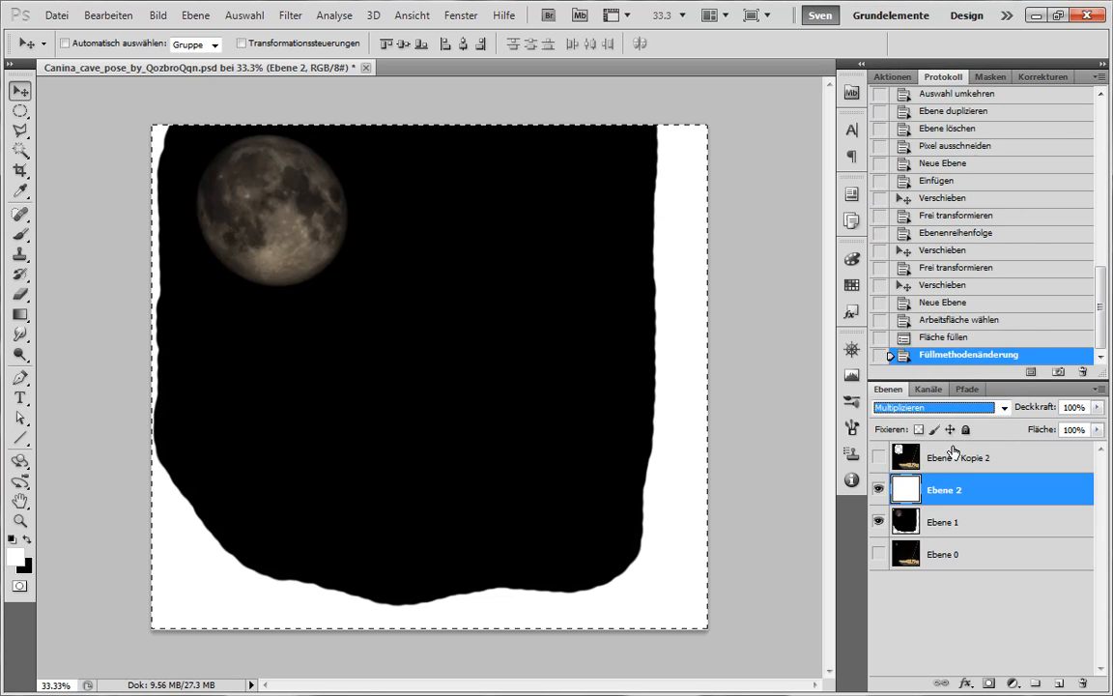
scroll(951, 416, "down", 6)
scroll(952, 416, "down", 3)
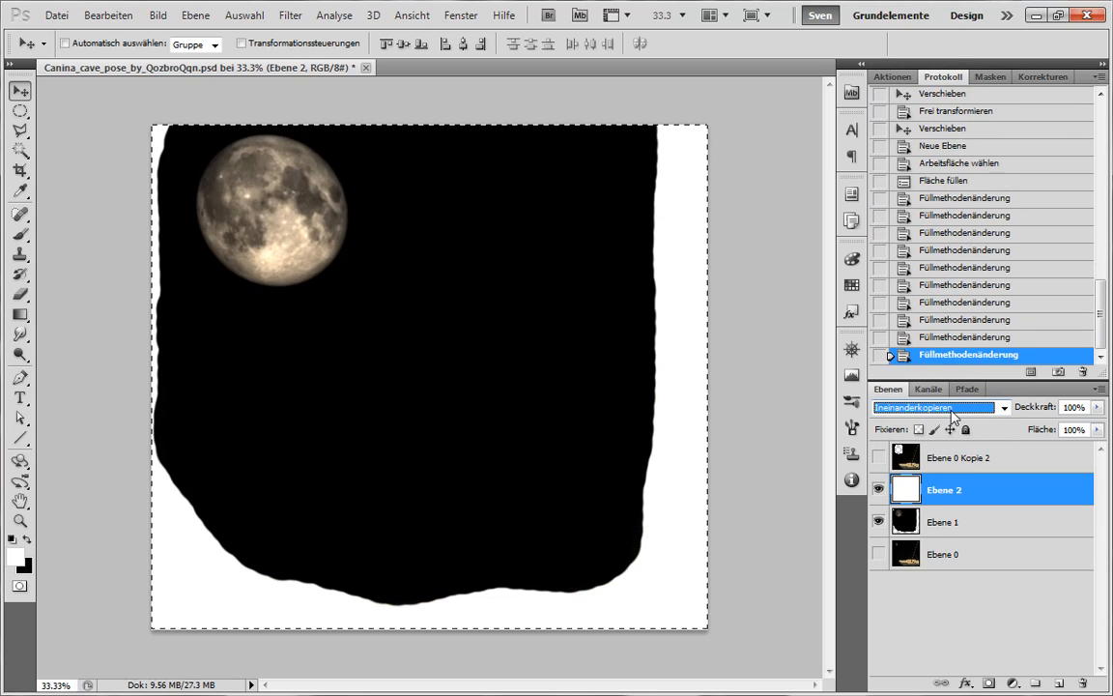
scroll(954, 415, "down", 2)
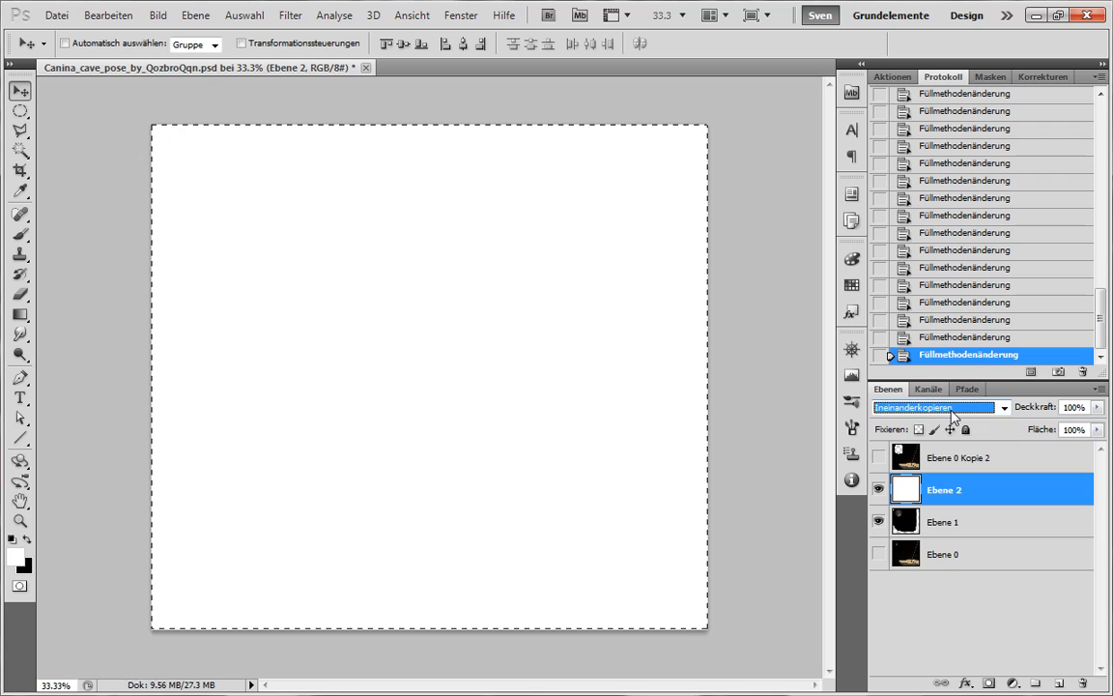
scroll(954, 416, "up", 2)
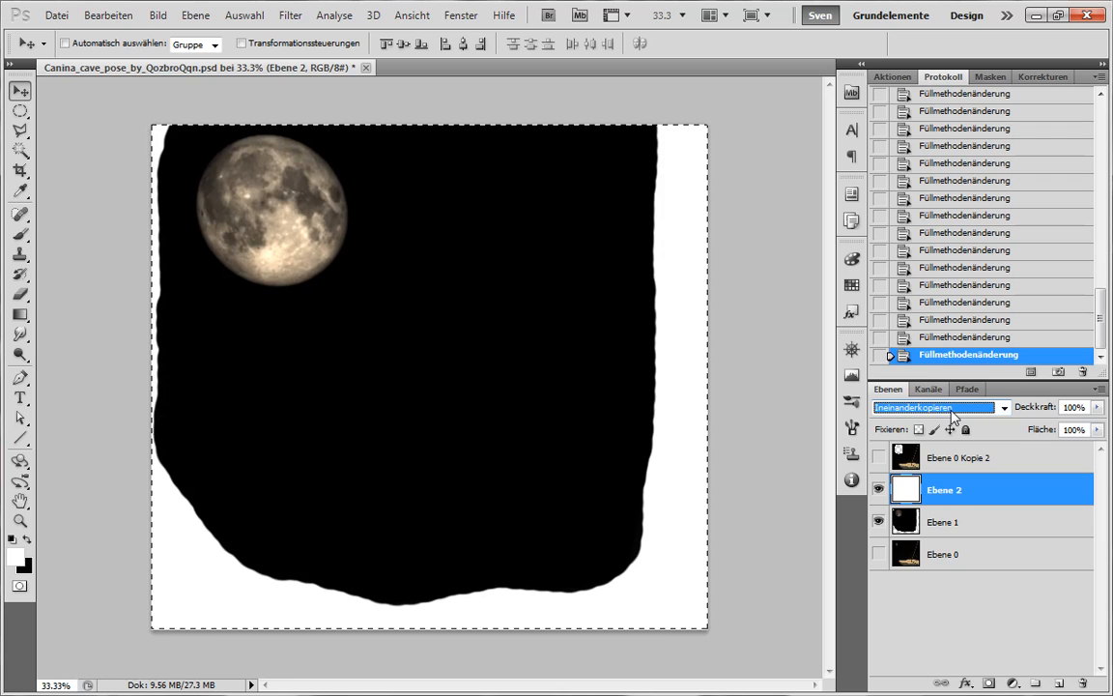
Show Ebene 0 Kopie 2, clear the selection and move Ebene 1 and Ebene 2 together until the moon sits partly behind the opening's upper-left edge.
left_click(878, 458)
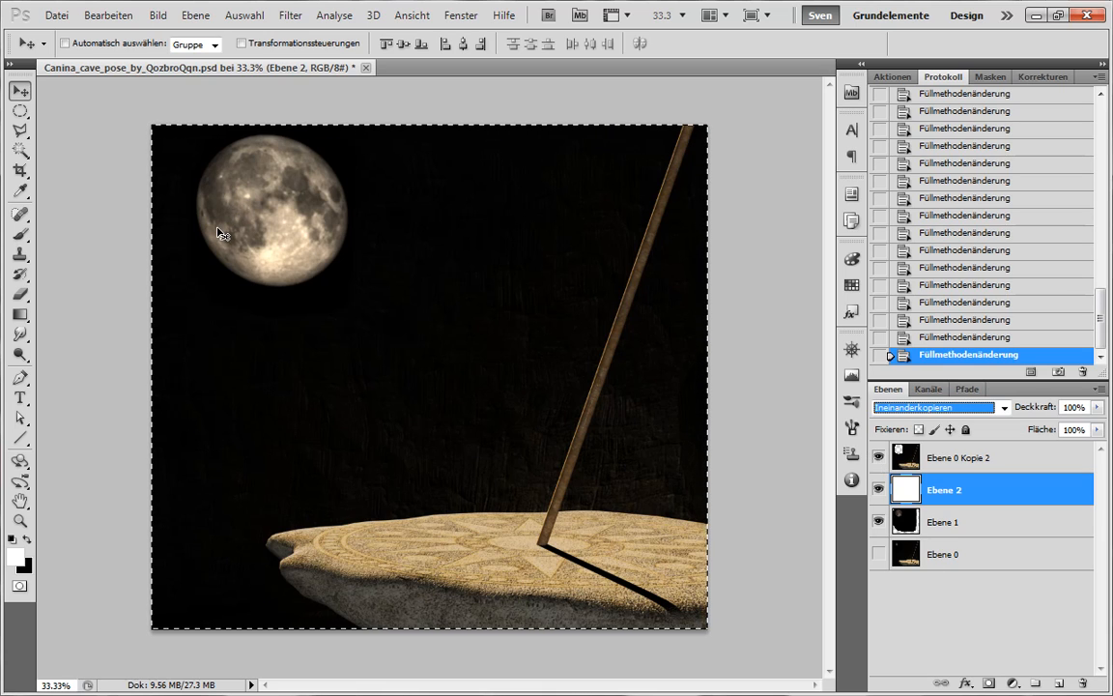
left_click(964, 523)
left_click(957, 490, "shift")
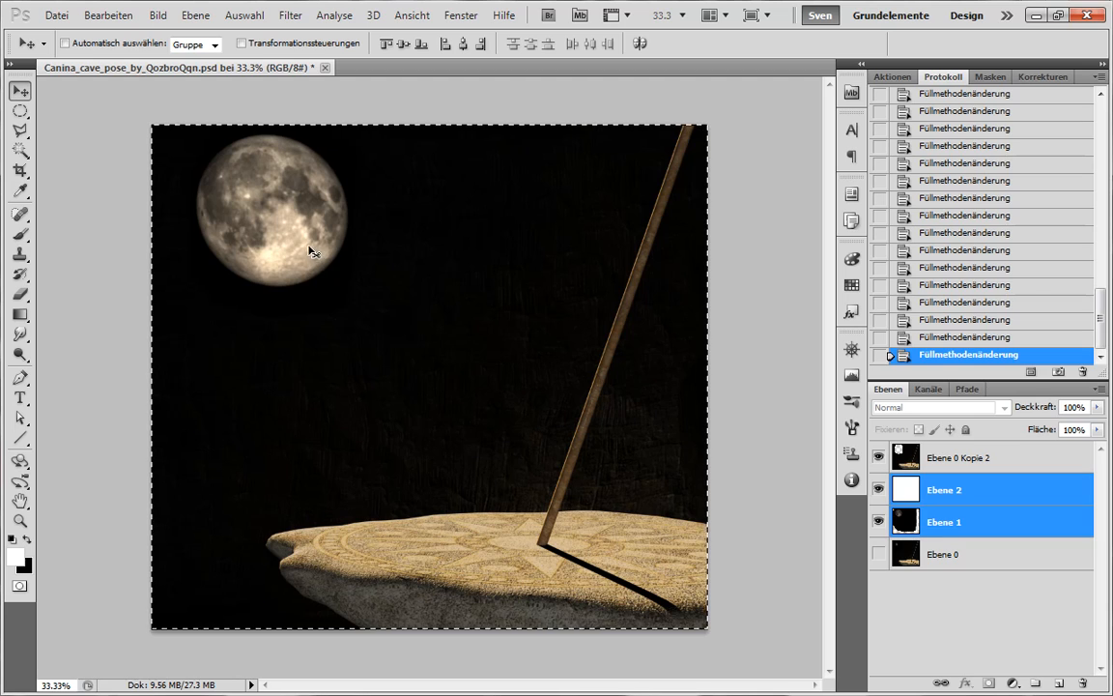
left_click_drag(313, 249, 262, 218)
key("ctrl+d")
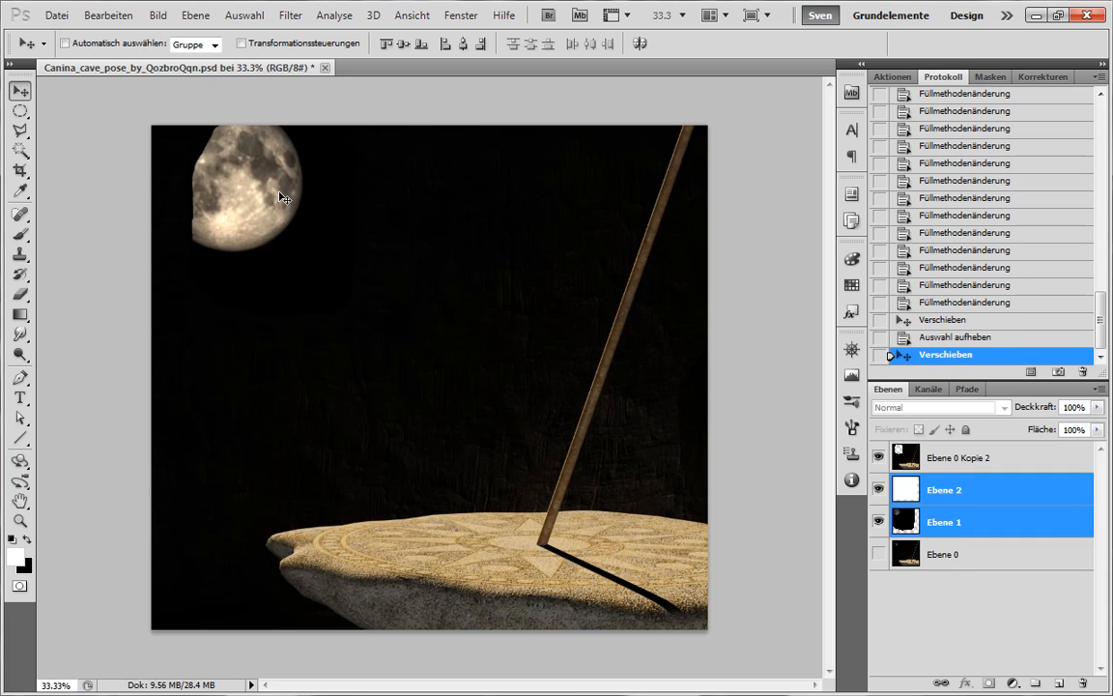
mouse_move(269, 218)
left_mouse_down()
mouse_move(278, 205)
mouse_move(265, 204)
left_mouse_up()
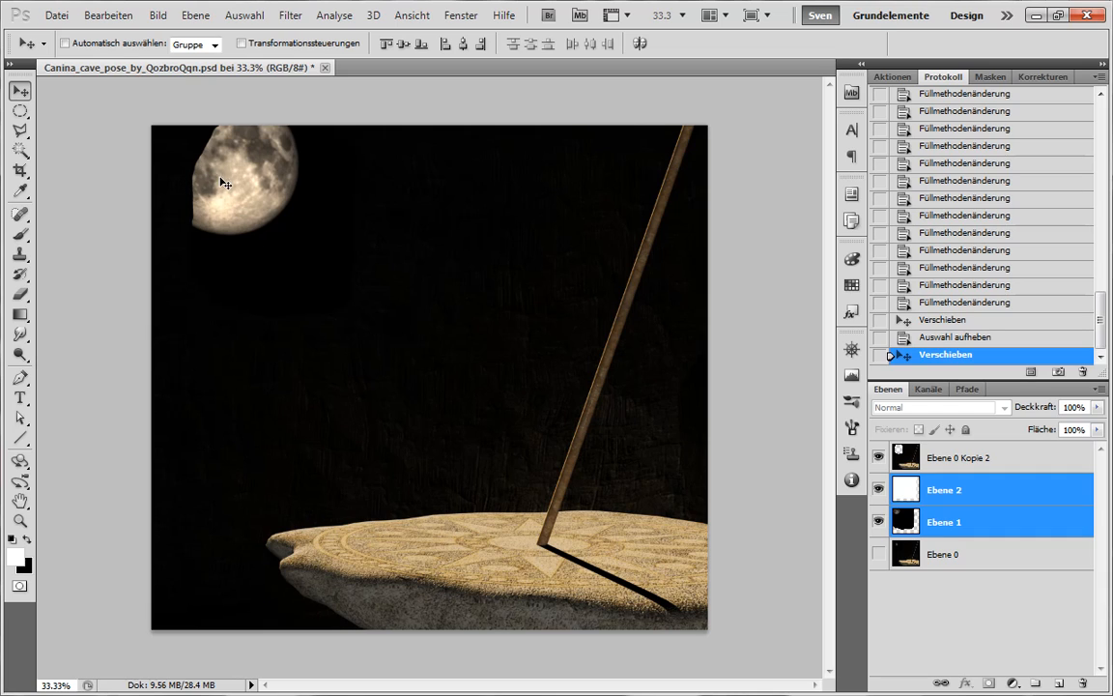
left_click_drag(213, 236, 242, 231)
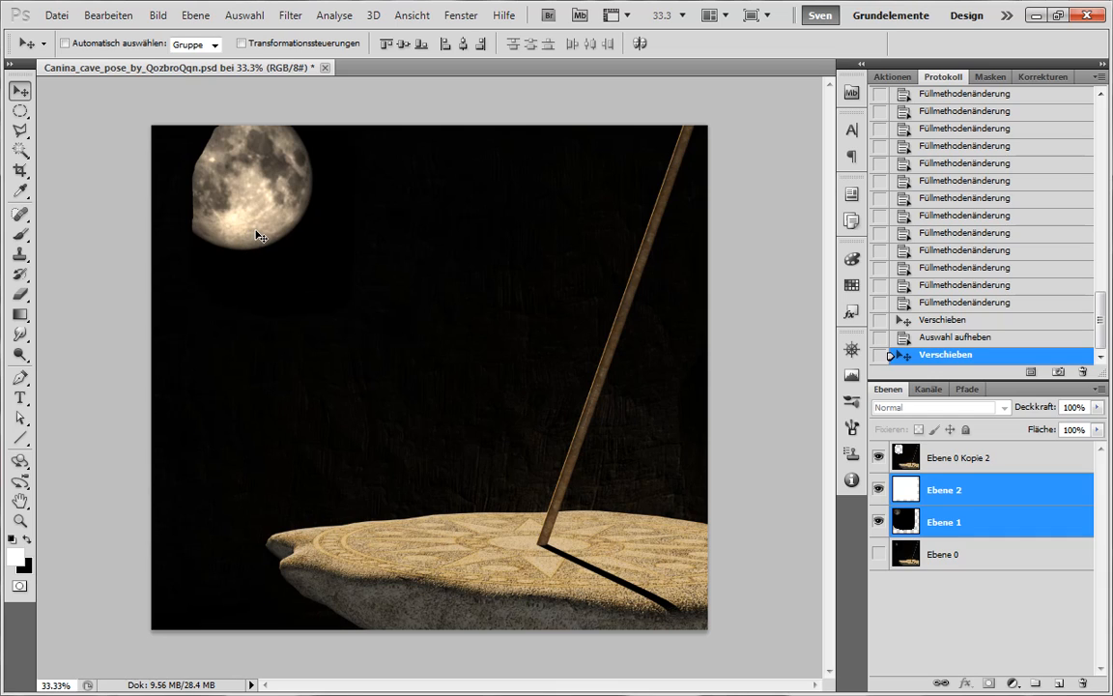
left_click_drag(256, 234, 254, 241)
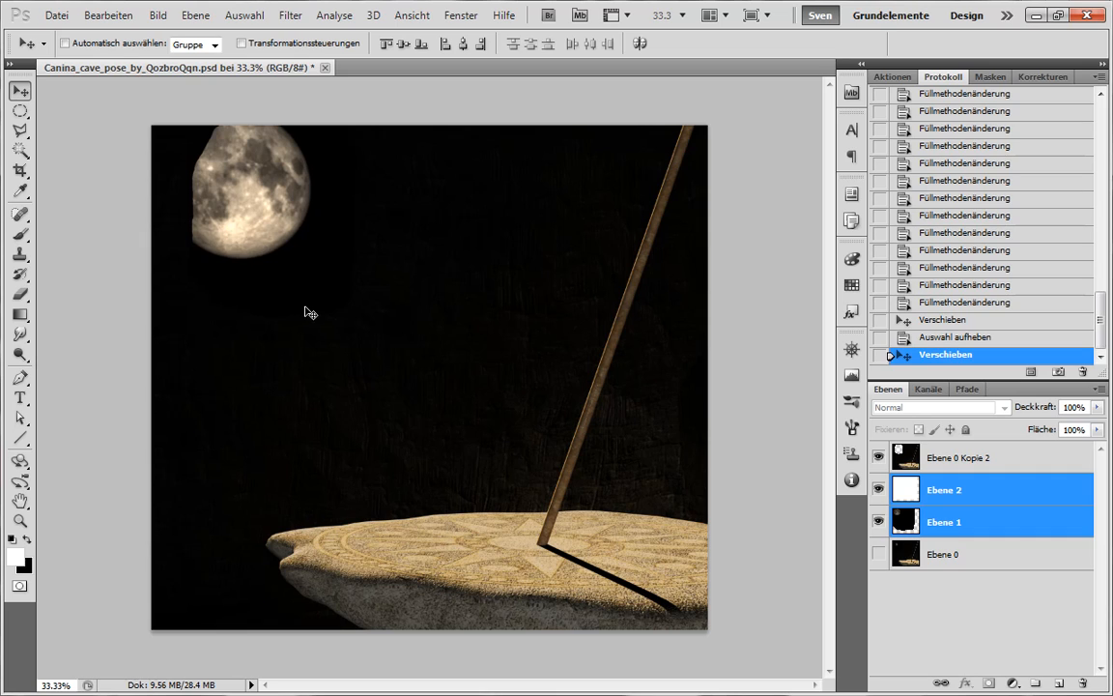
Try merging Ebene 1 and Ebene 2 into one layer named moon, and revert to the state before the merge.
right_click(977, 526)
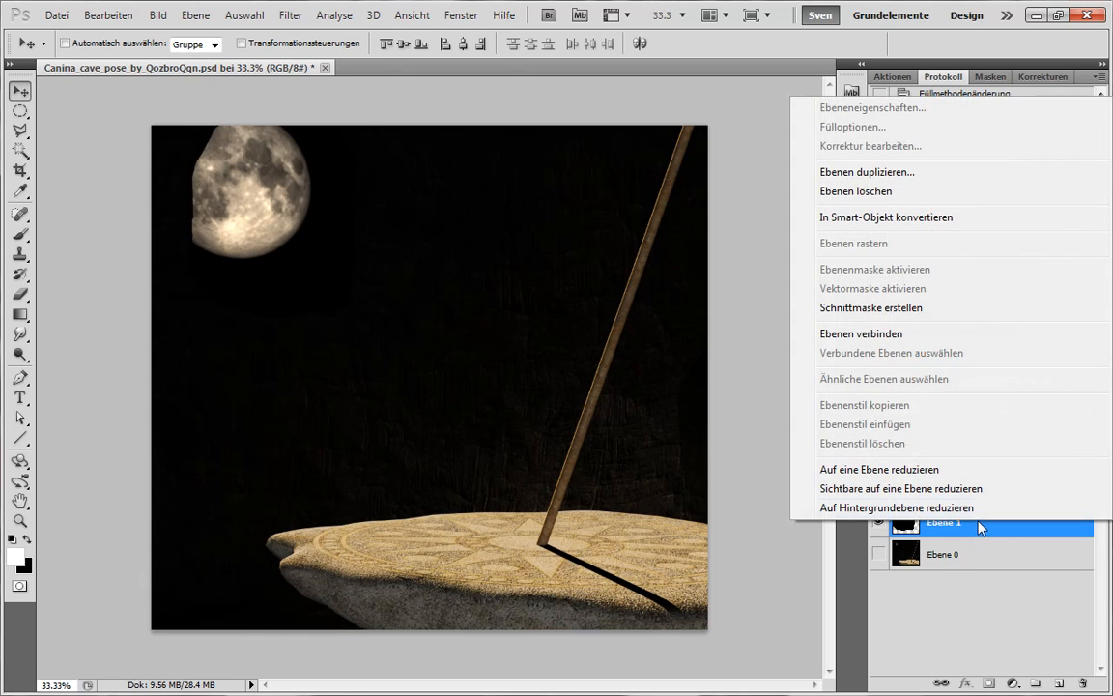
left_click(949, 471)
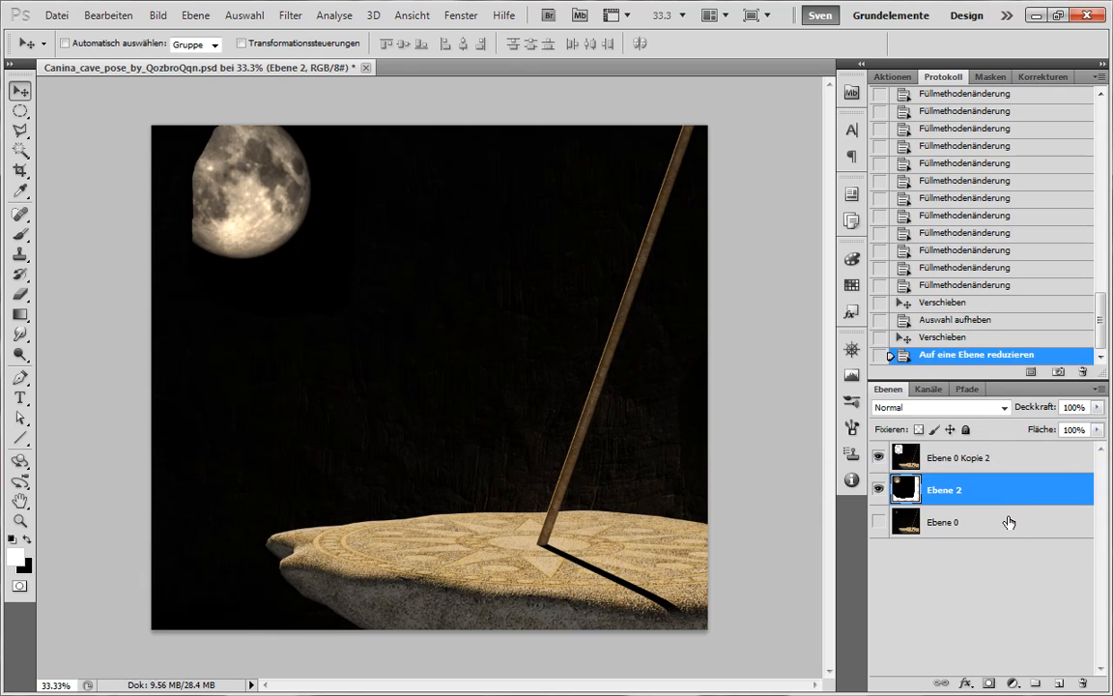
double_click(942, 492)
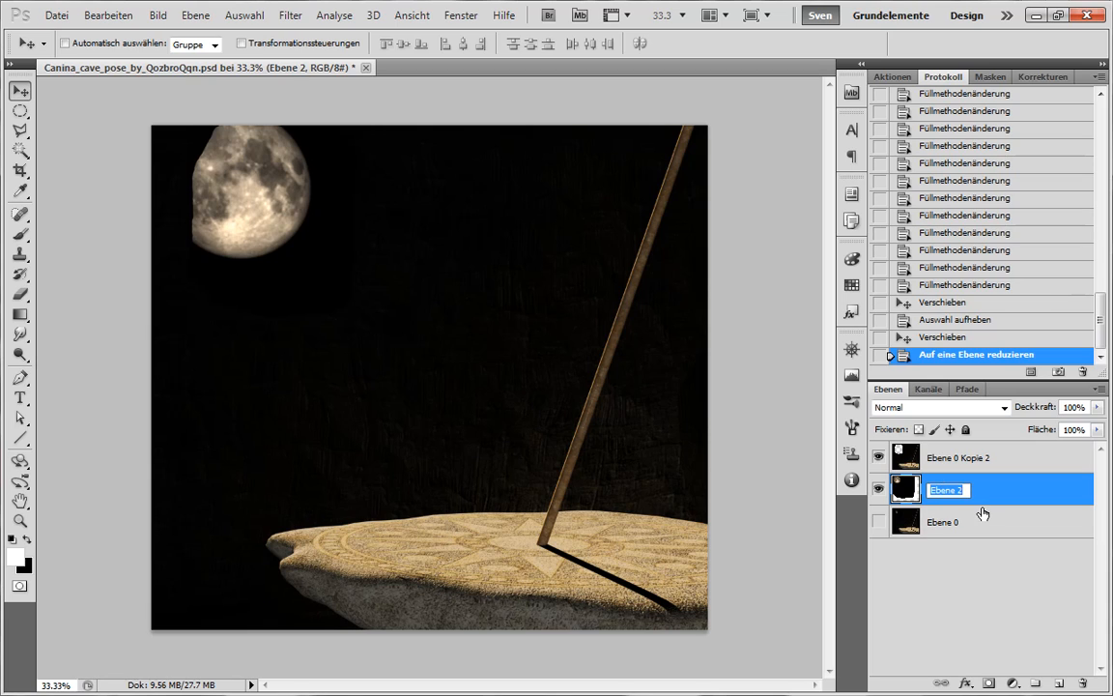
type("moon")
key("Return")
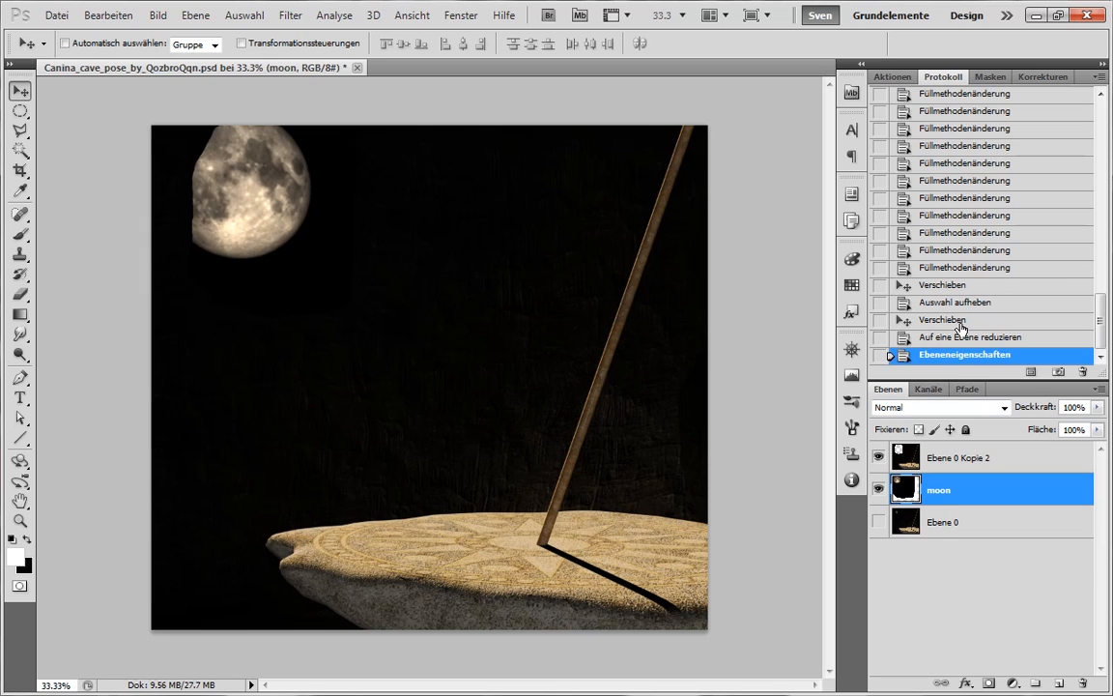
left_click(888, 319)
Create a new layer group directly above Ebene 2 and name it moon.
left_click(1002, 522)
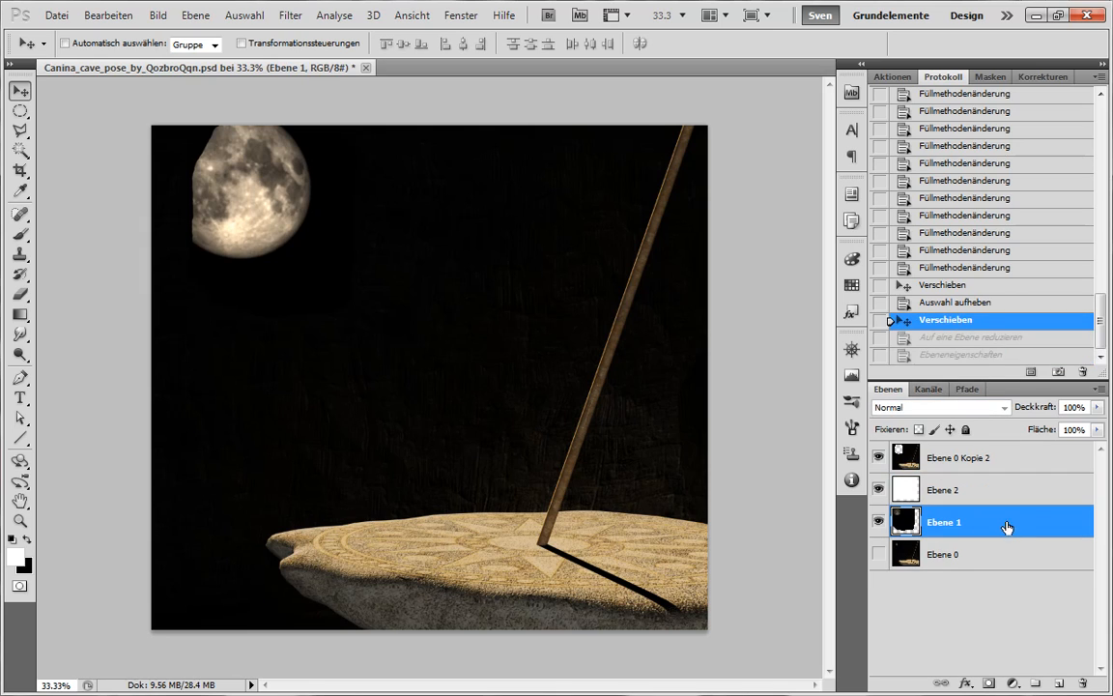
key("alt+bracketright")
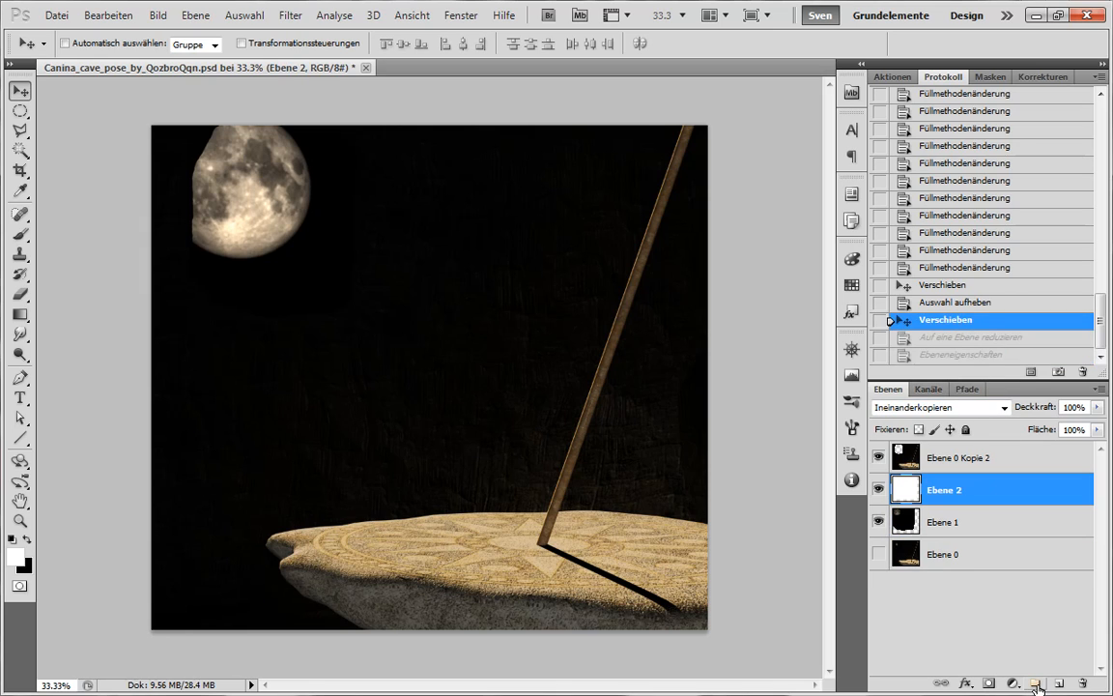
left_click(1034, 683)
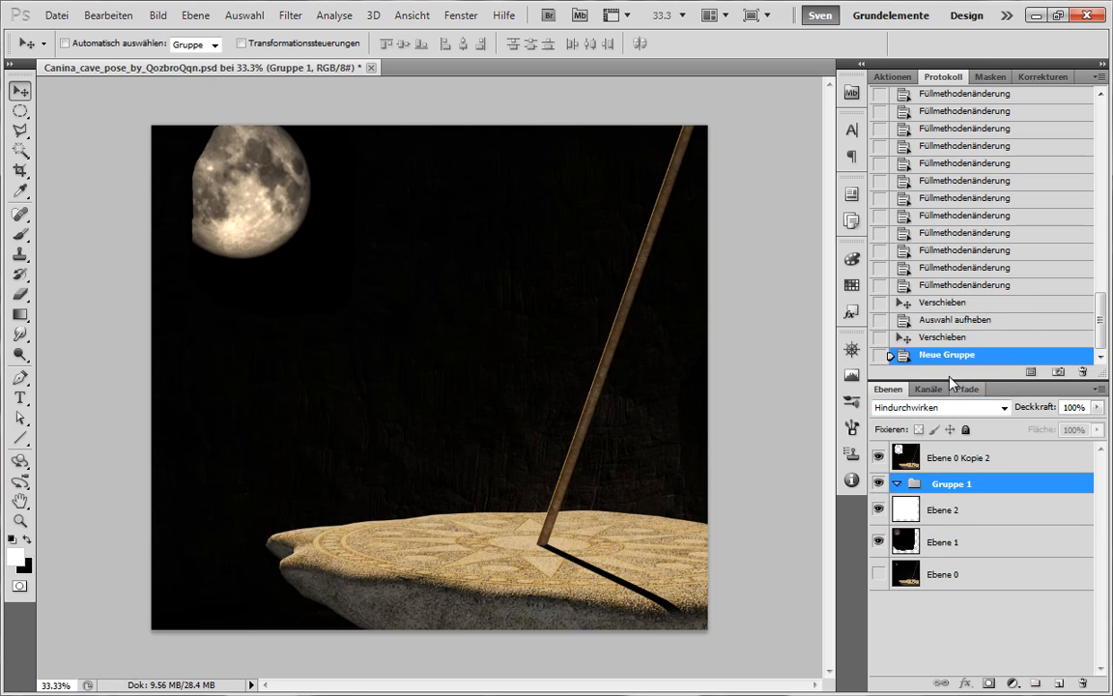
double_click(948, 485)
type("moon")
key("Return")
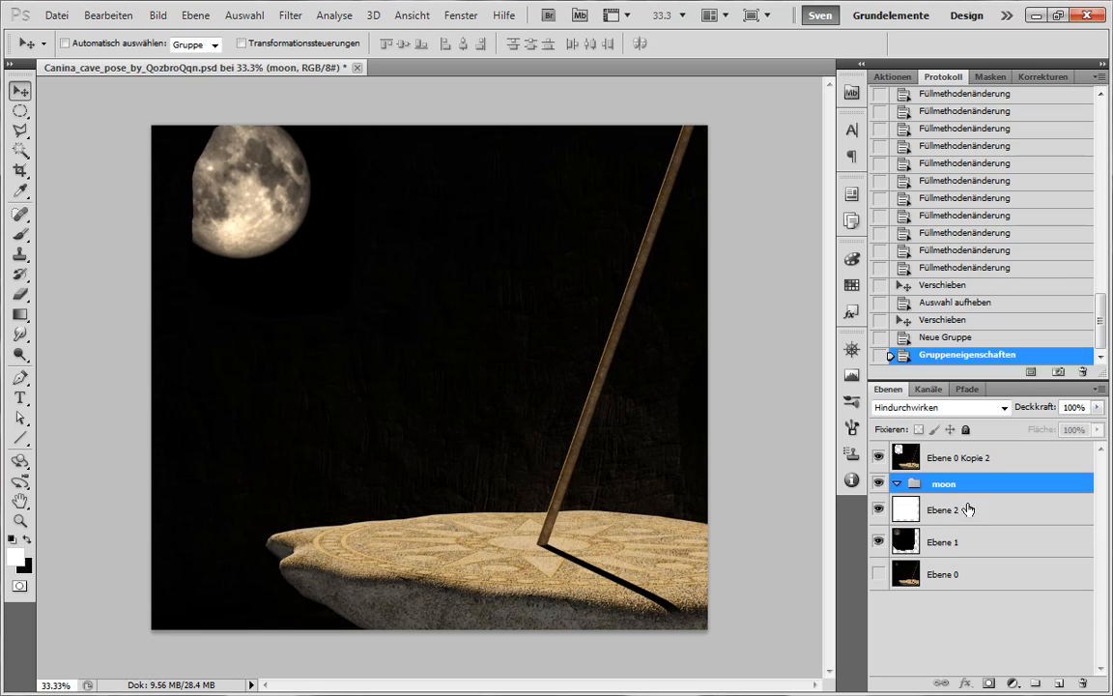
Clip the white layer Ebene 2 to Ebene 1 with a clipping mask.
left_click_drag(951, 518, 955, 527)
left_click(954, 526, "alt")
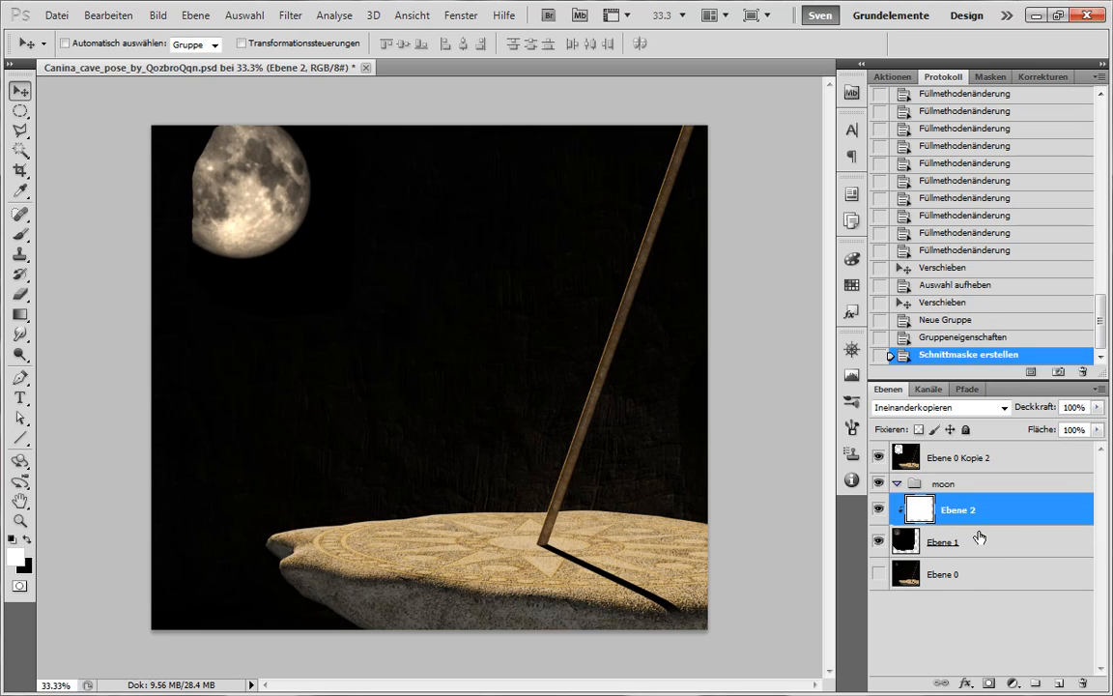
left_click(982, 541)
left_click(981, 513)
left_click(988, 542)
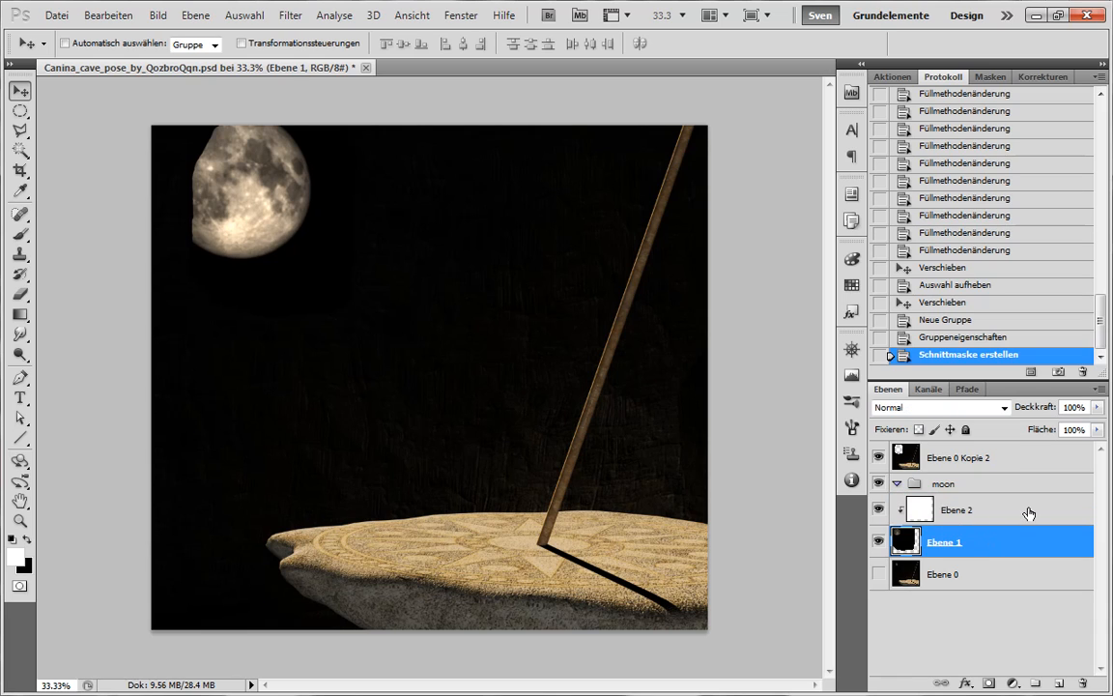
left_click(969, 514)
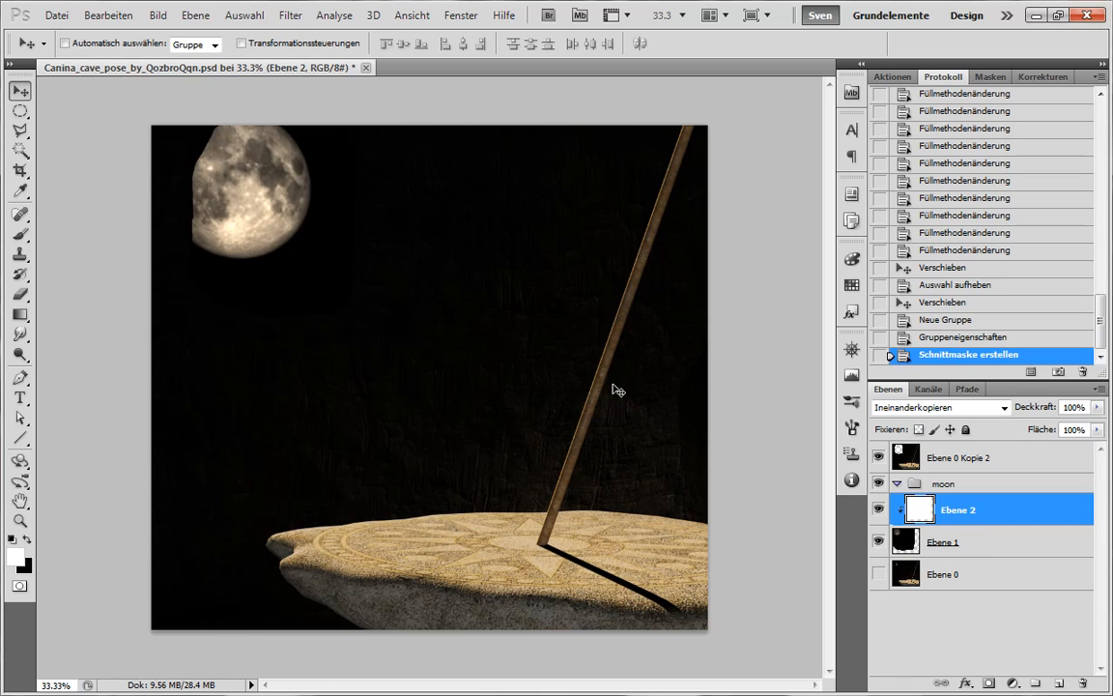
left_click(159, 17)
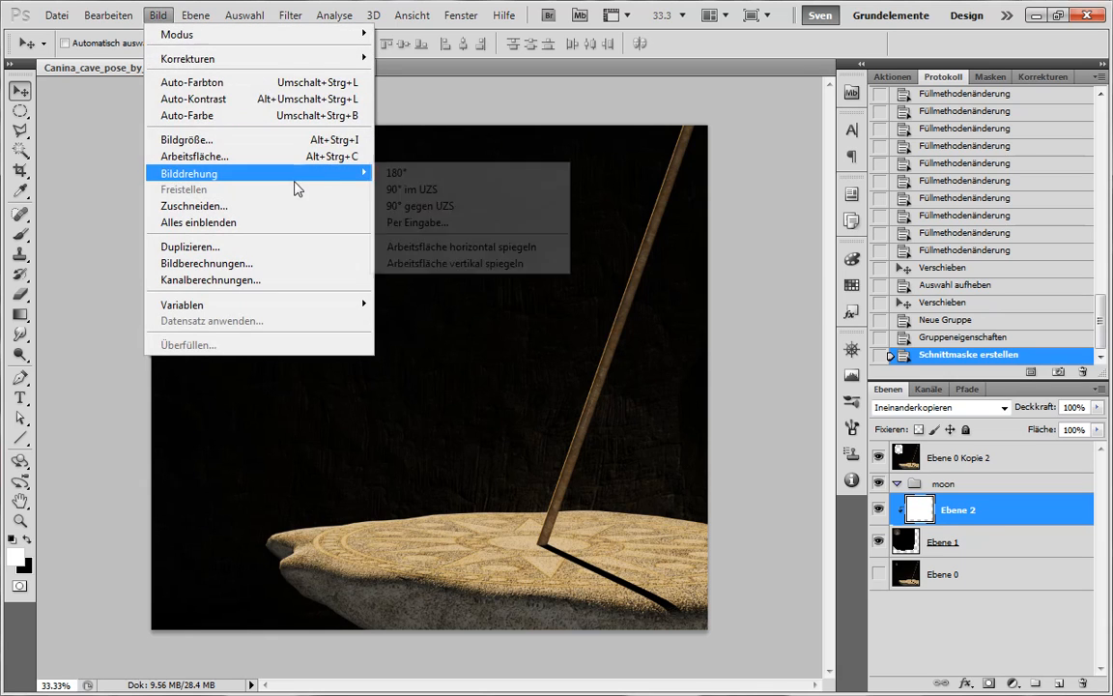
mouse_move(297, 62)
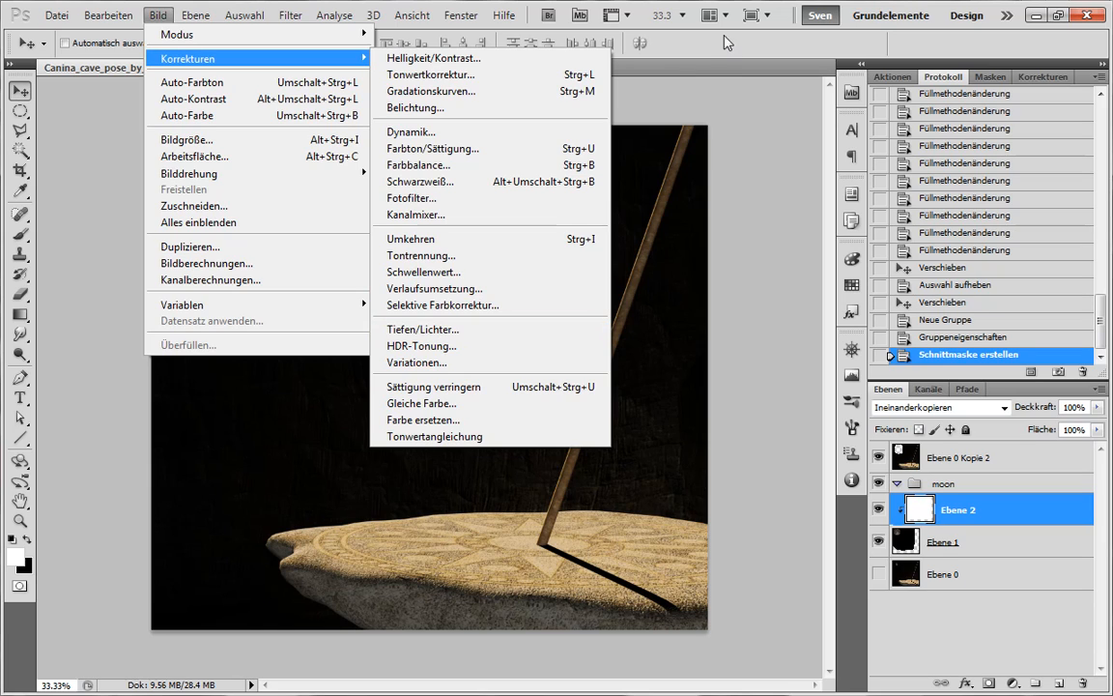
left_click(654, 48)
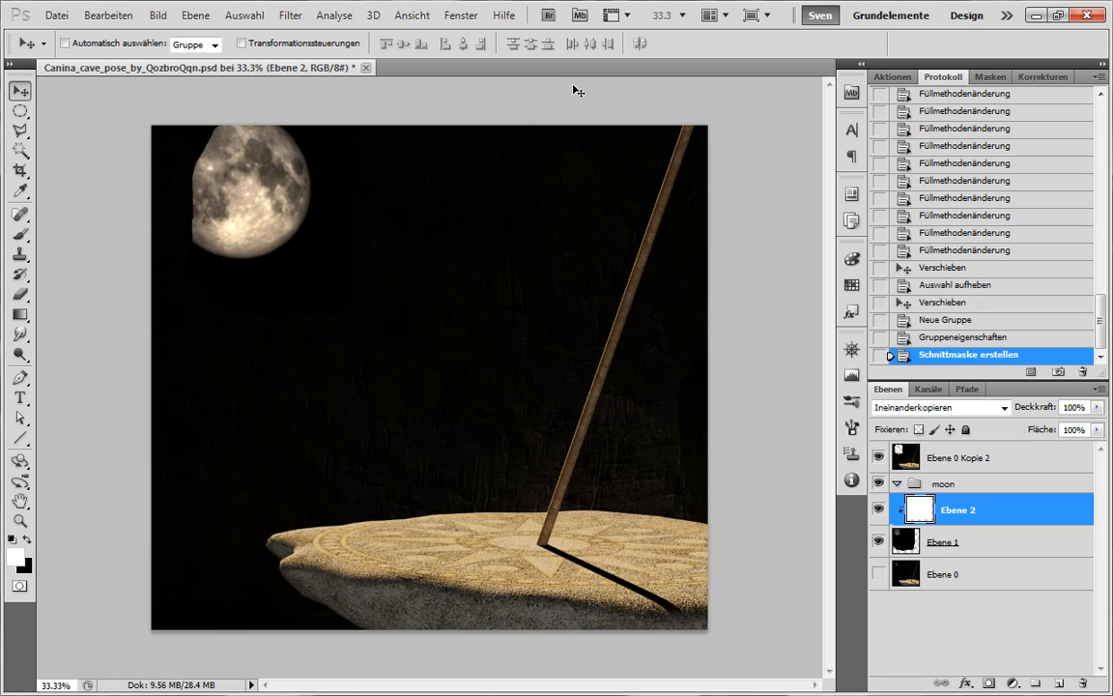
Rename the clipped layer Ebene 2 as white.
double_click(955, 512)
type("white")
key("Return")
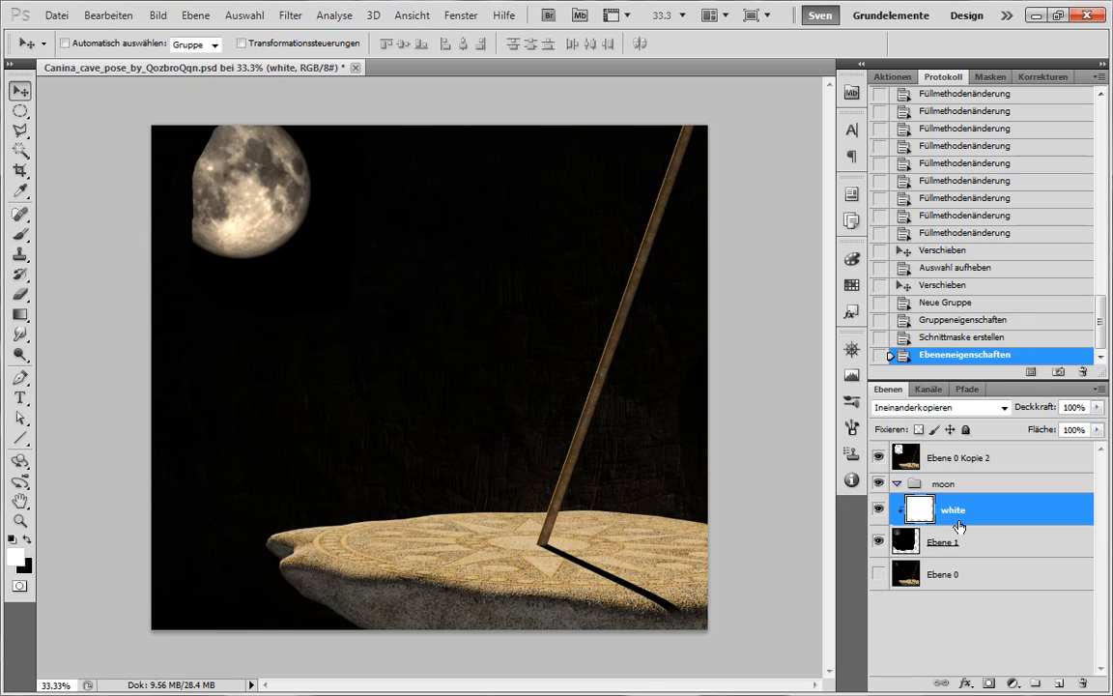
Place the layers white and Ebene 1 together in the moon group and collapse the group.
left_click(966, 539, "shift")
left_click_drag(966, 539, 909, 494)
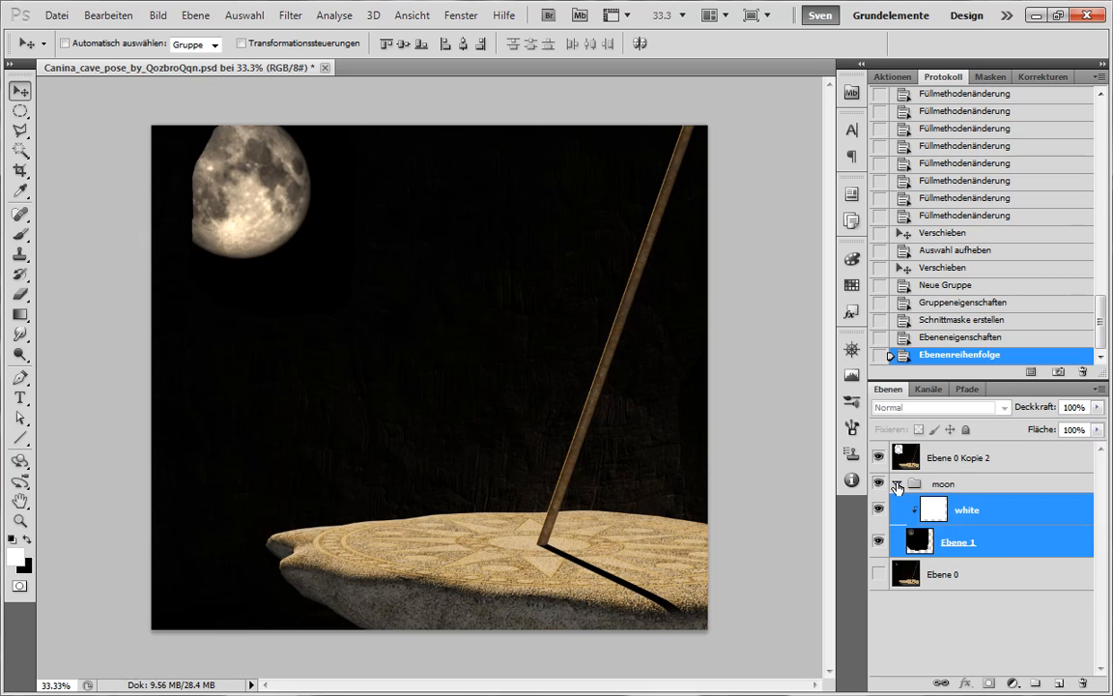
left_click(898, 485)
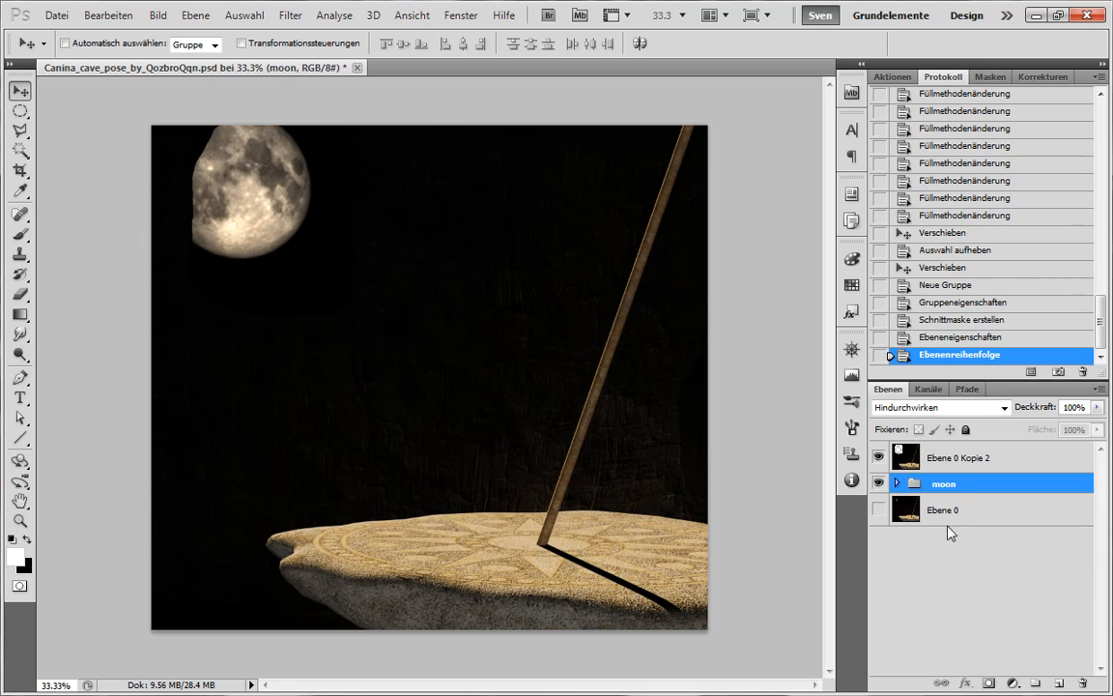
Create a group named backup above Ebene 0, place Ebene 0 inside it and collapse the group.
left_click(993, 510)
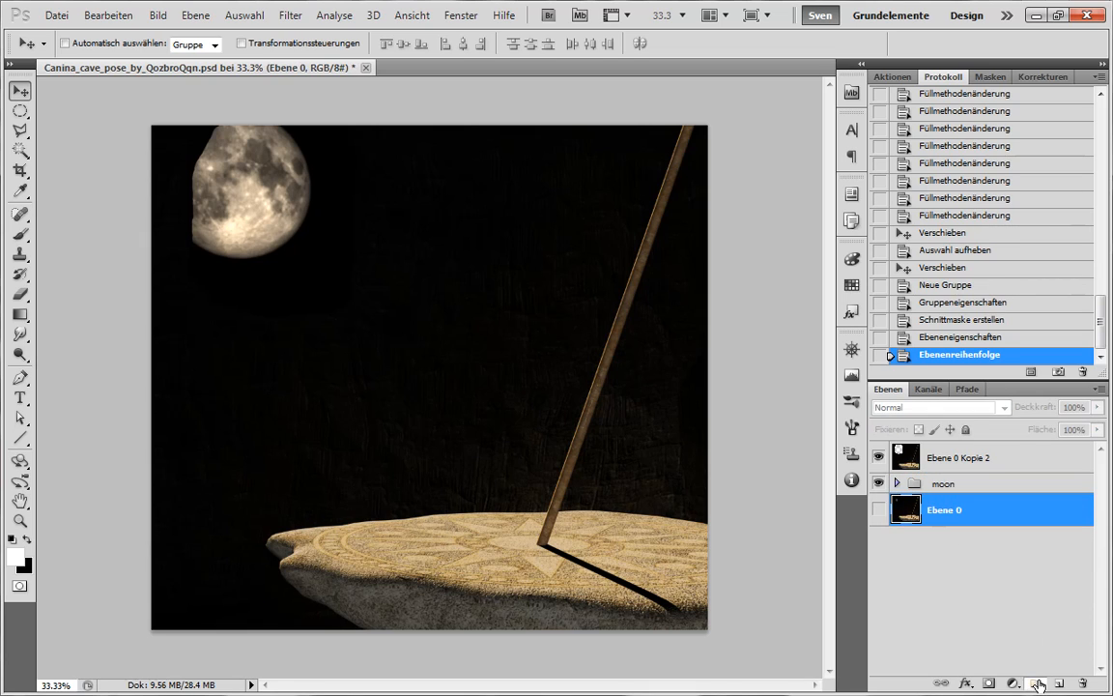
left_click(1038, 684)
double_click(951, 503)
type("backup")
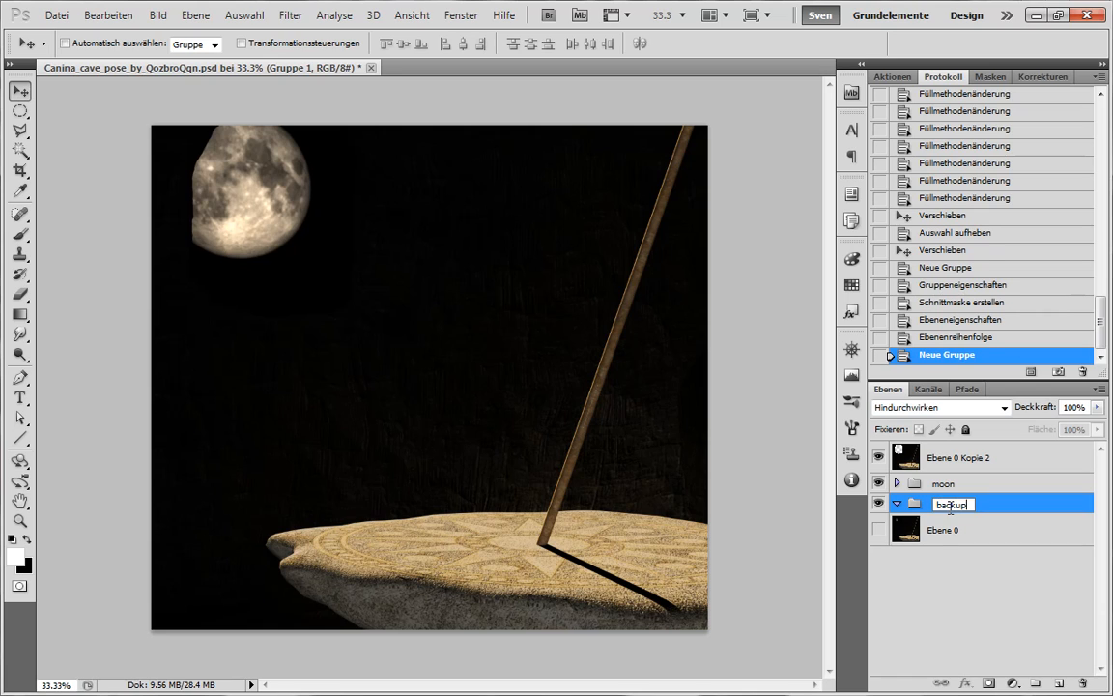
key("Return")
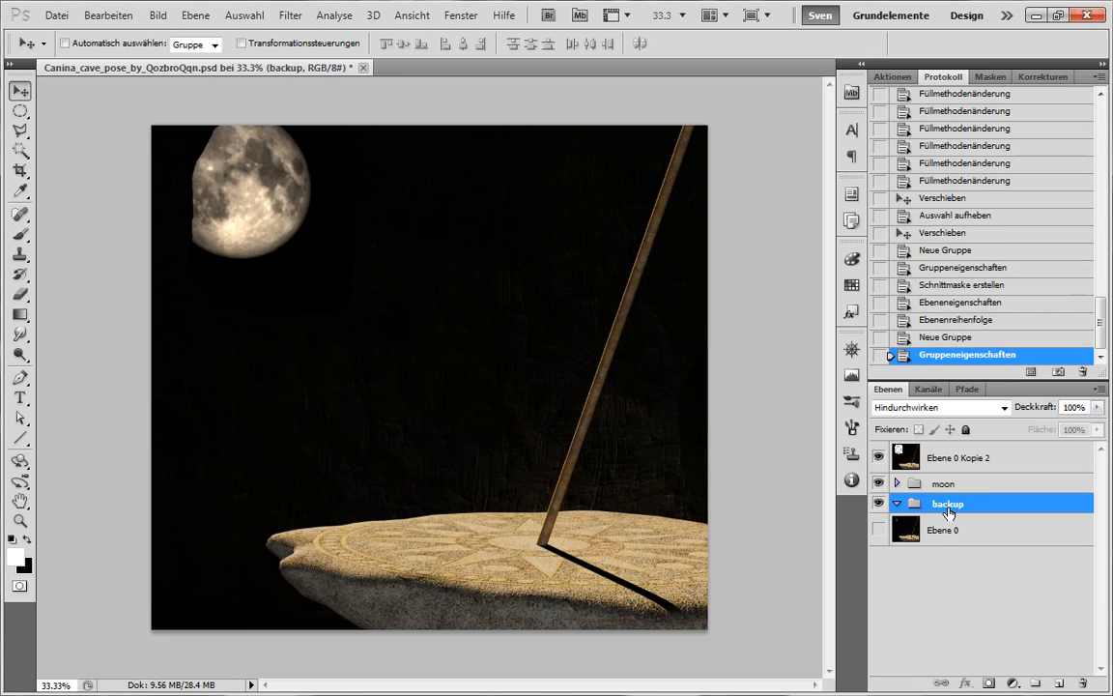
left_click_drag(927, 536, 951, 506)
left_click(897, 504)
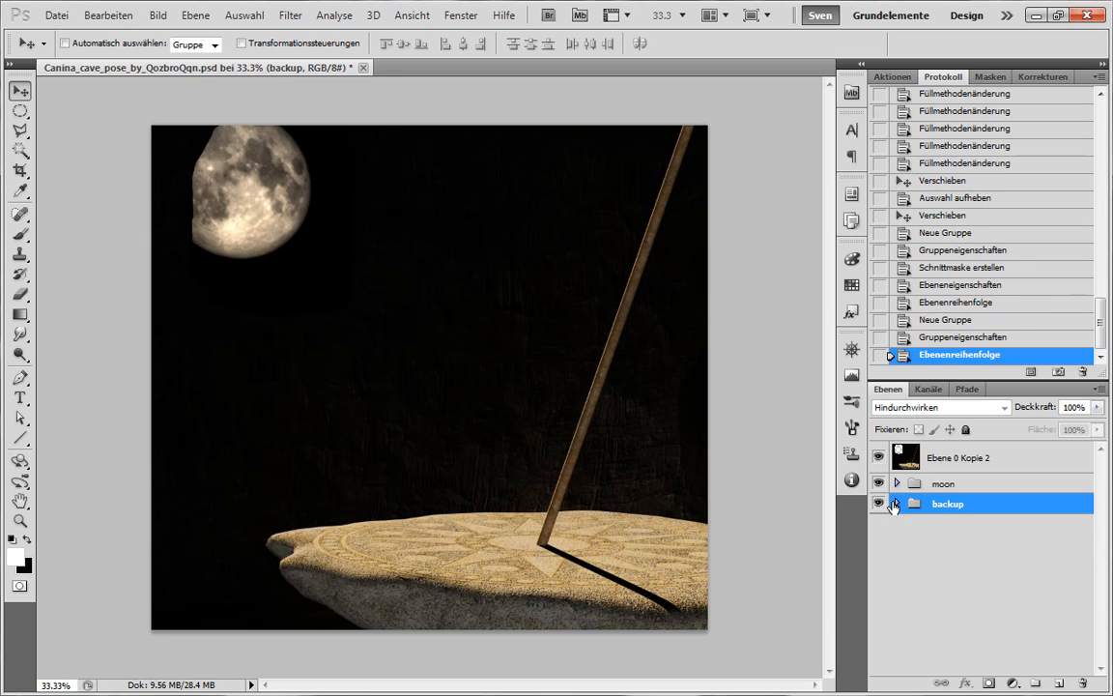
Create a new layer group above Ebene 0 Kopie 2 and name it background.
left_click(1026, 464)
left_click(1035, 683)
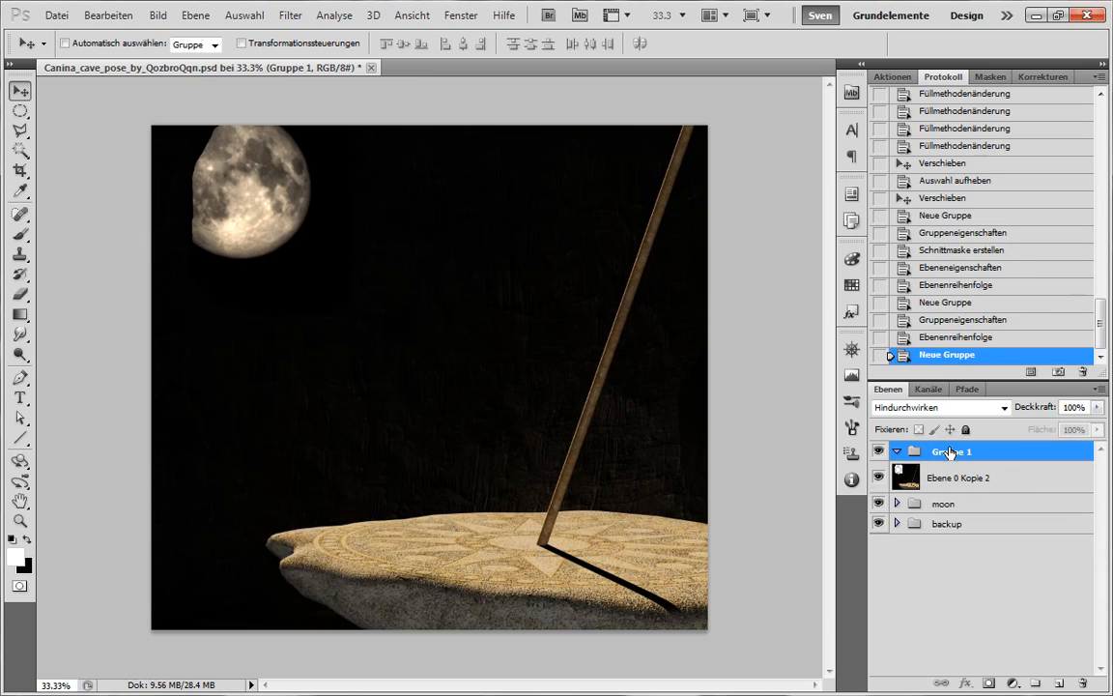
double_click(949, 452)
type("background")
key("Return")
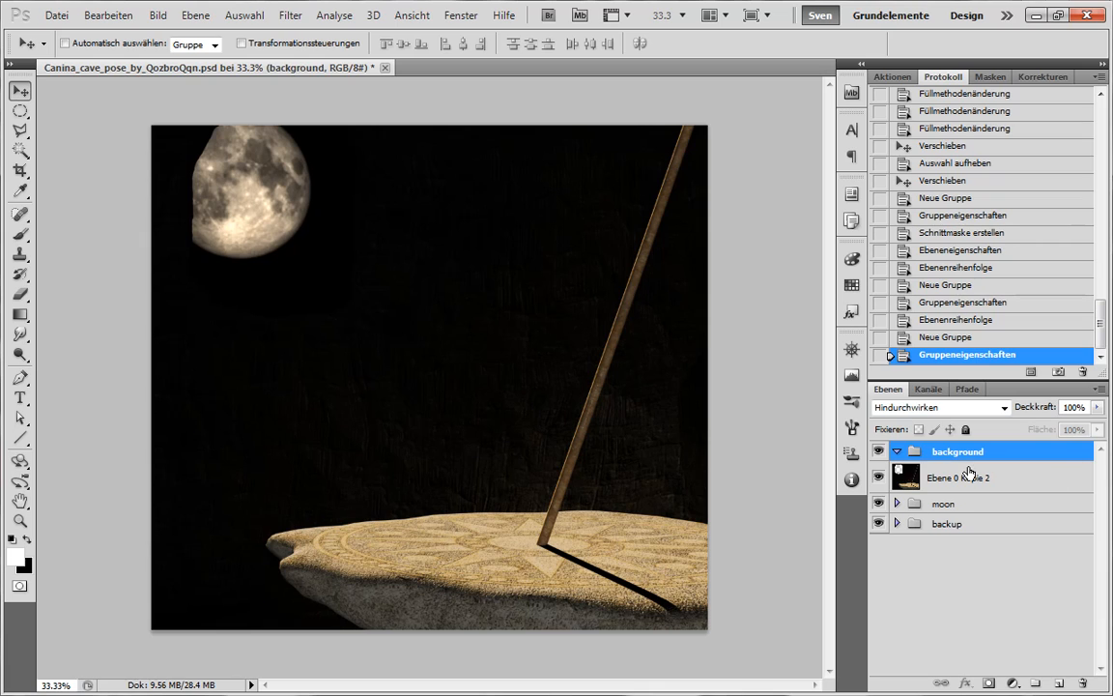
Rename the layer Ebene 0 Kopie 2 as background, place it inside the background group and collapse the group.
left_click(1001, 483)
double_click(971, 479)
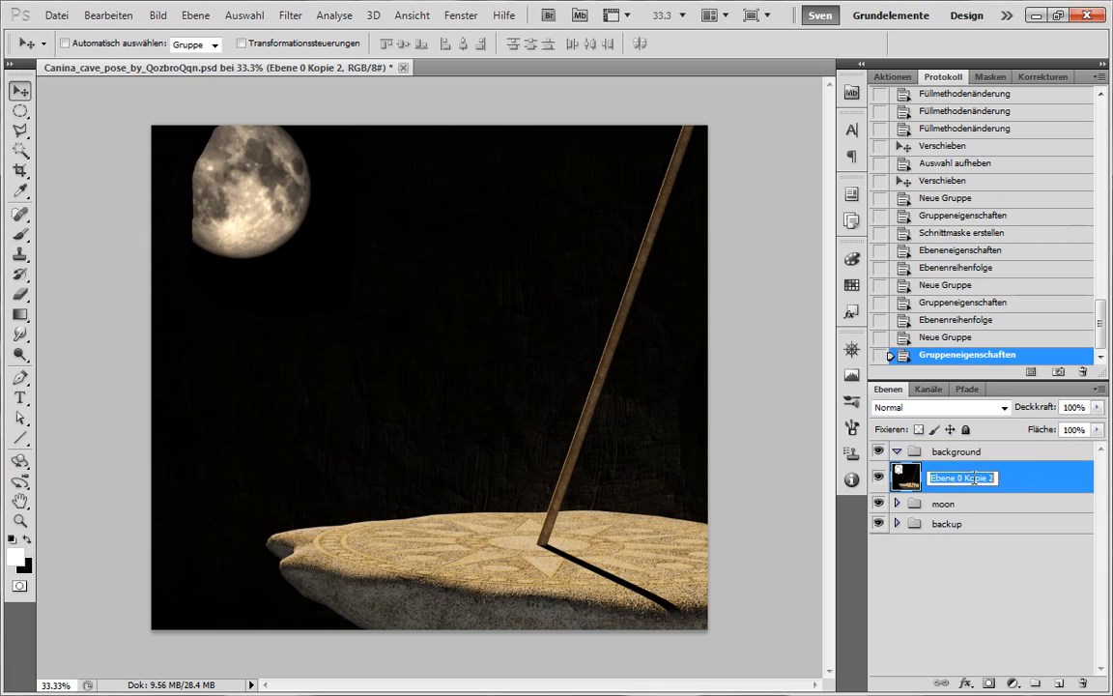
type("background")
key("Return")
left_click_drag(947, 478, 860, 451)
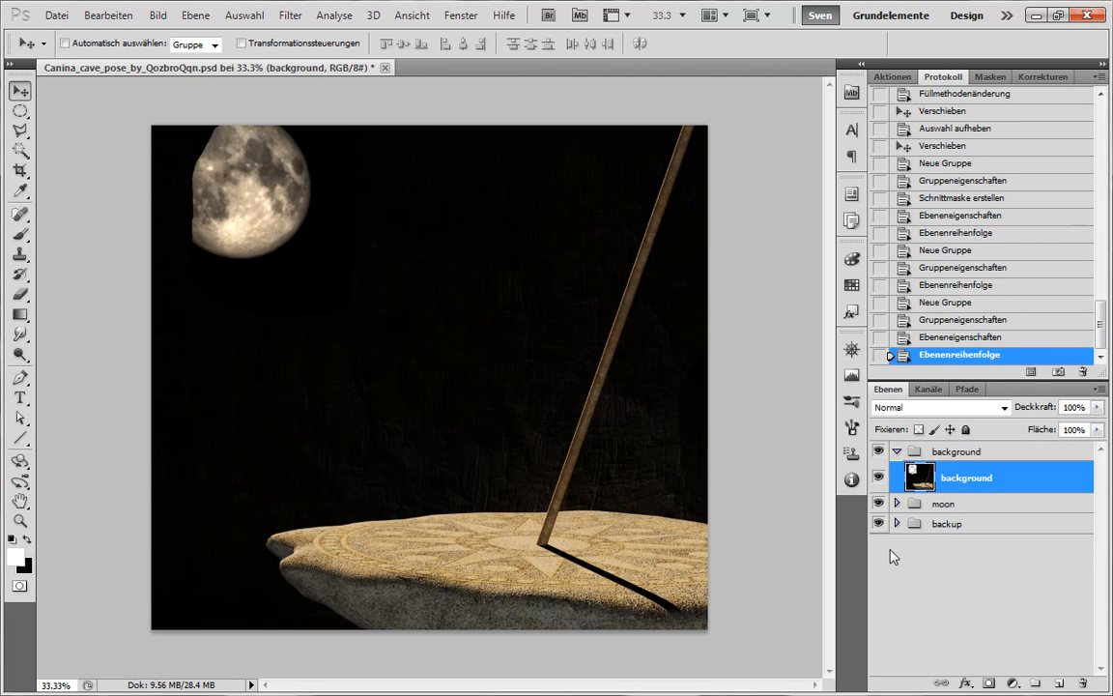
left_click(897, 451)
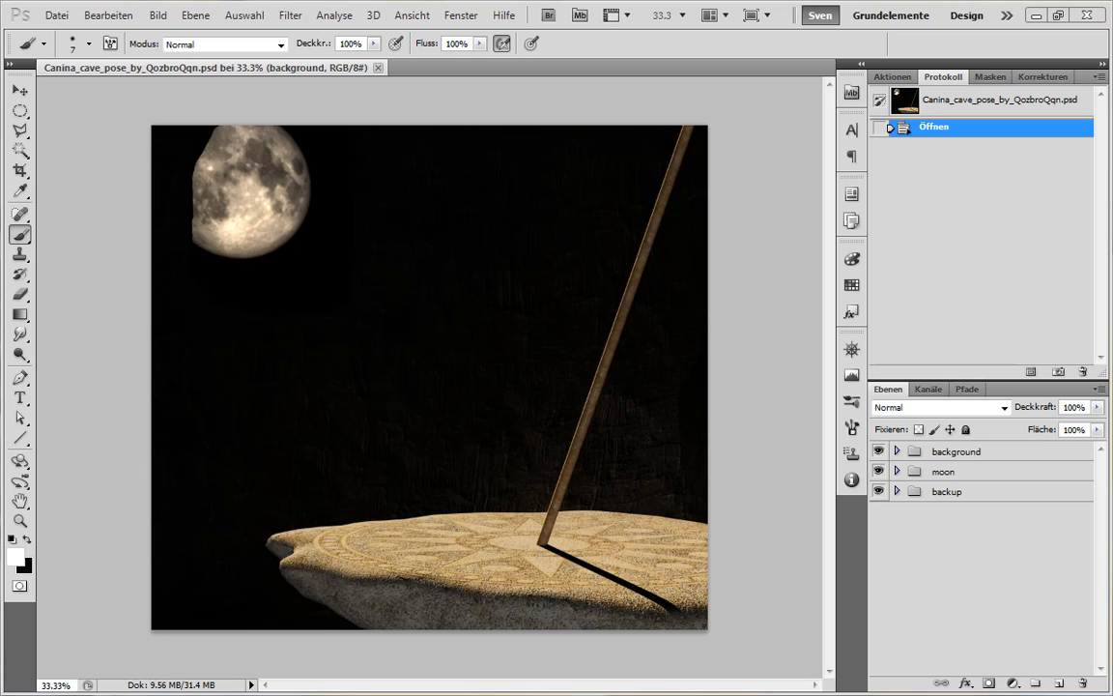
Create a new layer above the background group and name it sketch.
scroll(429, 377, "up", 1)
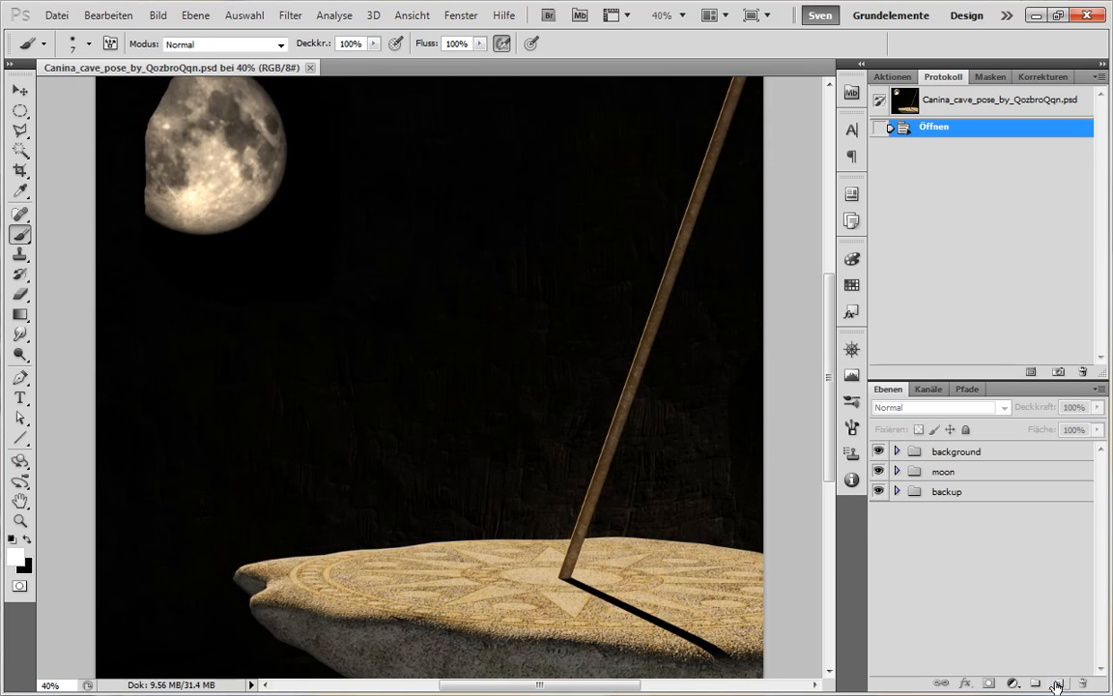
left_click(1059, 684)
double_click(943, 461)
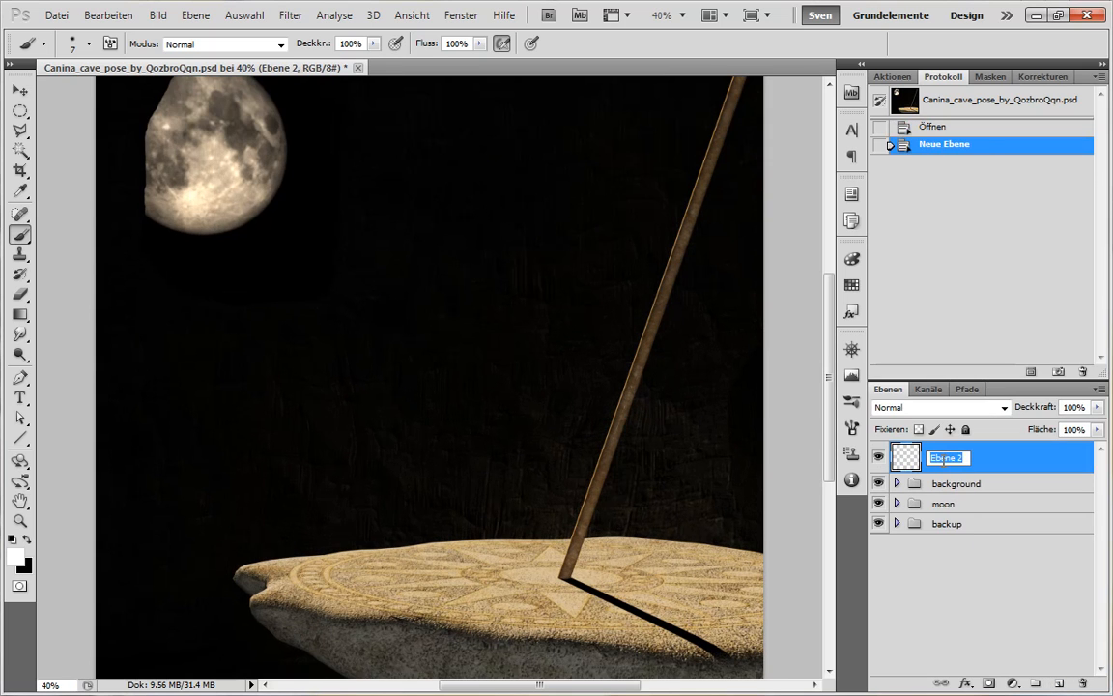
type("sketch")
key("Return")
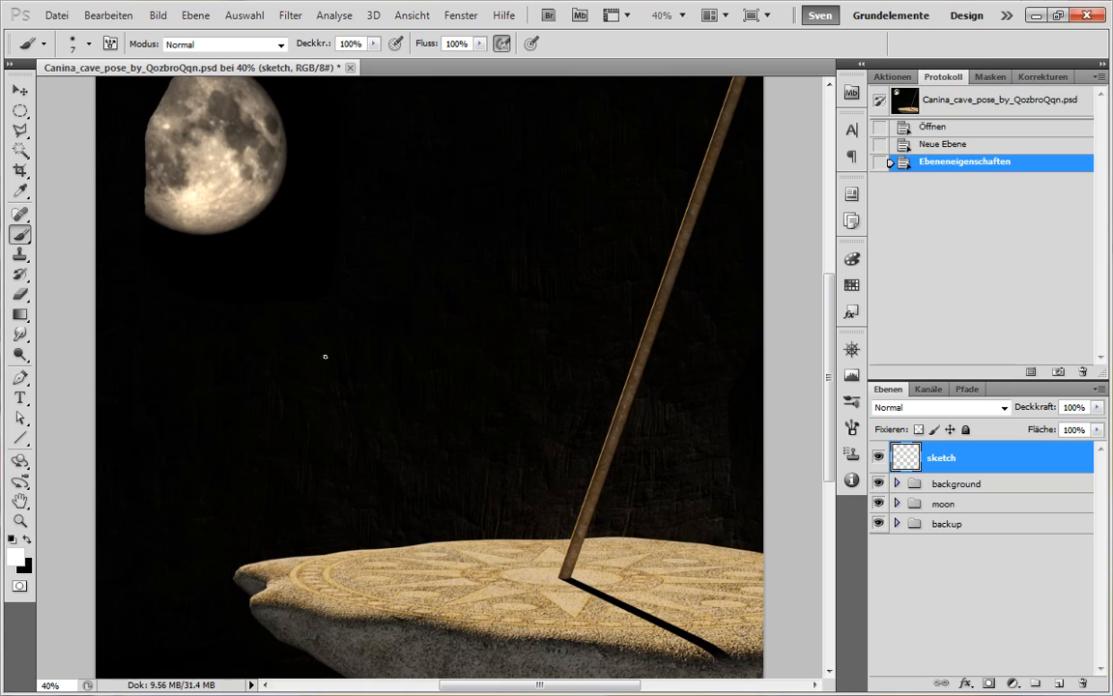
With the 7 px brush, sketch a white oval head with eyes, nose and mouth between the moon and the staff.
right_click(365, 275)
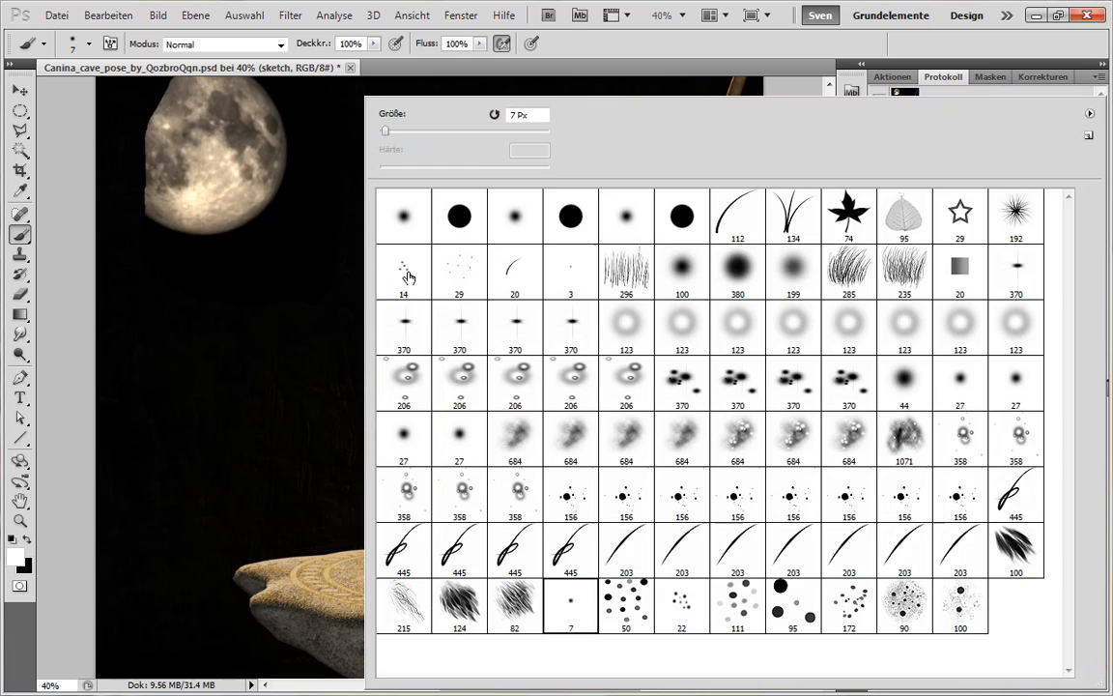
double_click(569, 608)
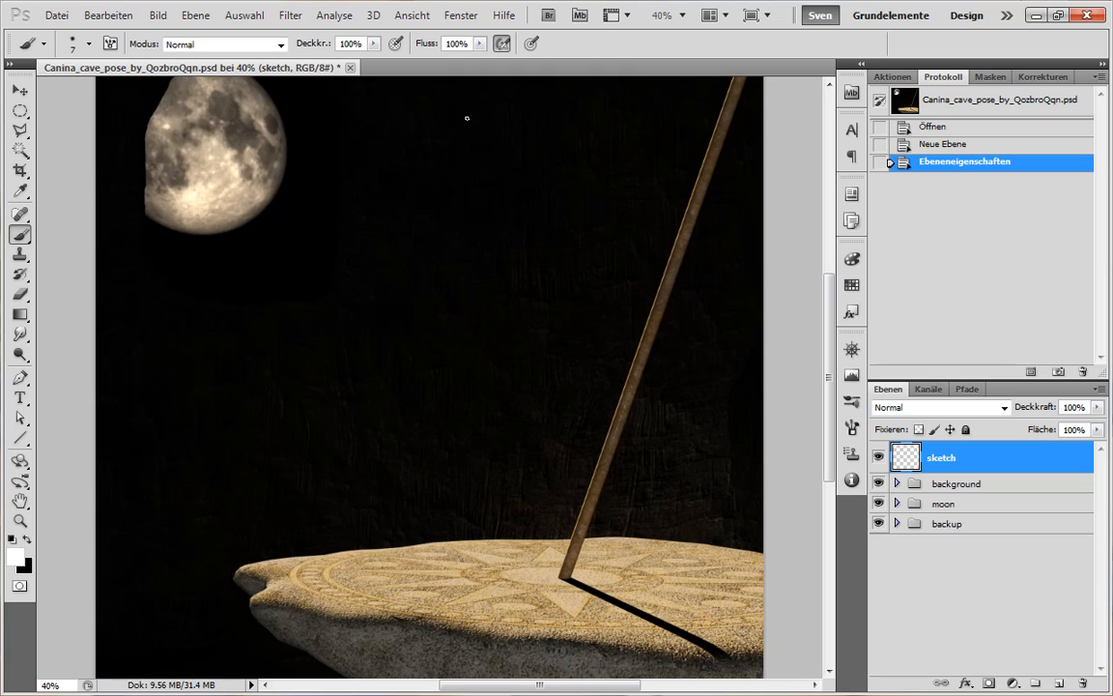
mouse_move(474, 157)
left_mouse_down()
mouse_move(428, 113)
mouse_move(398, 133)
mouse_move(434, 114)
mouse_move(396, 137)
mouse_move(392, 174)
mouse_move(392, 156)
mouse_move(430, 113)
mouse_move(396, 140)
mouse_move(392, 174)
left_mouse_up()
mouse_move(427, 114)
left_mouse_down()
mouse_move(474, 149)
mouse_move(465, 129)
mouse_move(472, 167)
mouse_move(477, 151)
mouse_move(458, 207)
mouse_move(469, 197)
mouse_move(410, 215)
left_mouse_up()
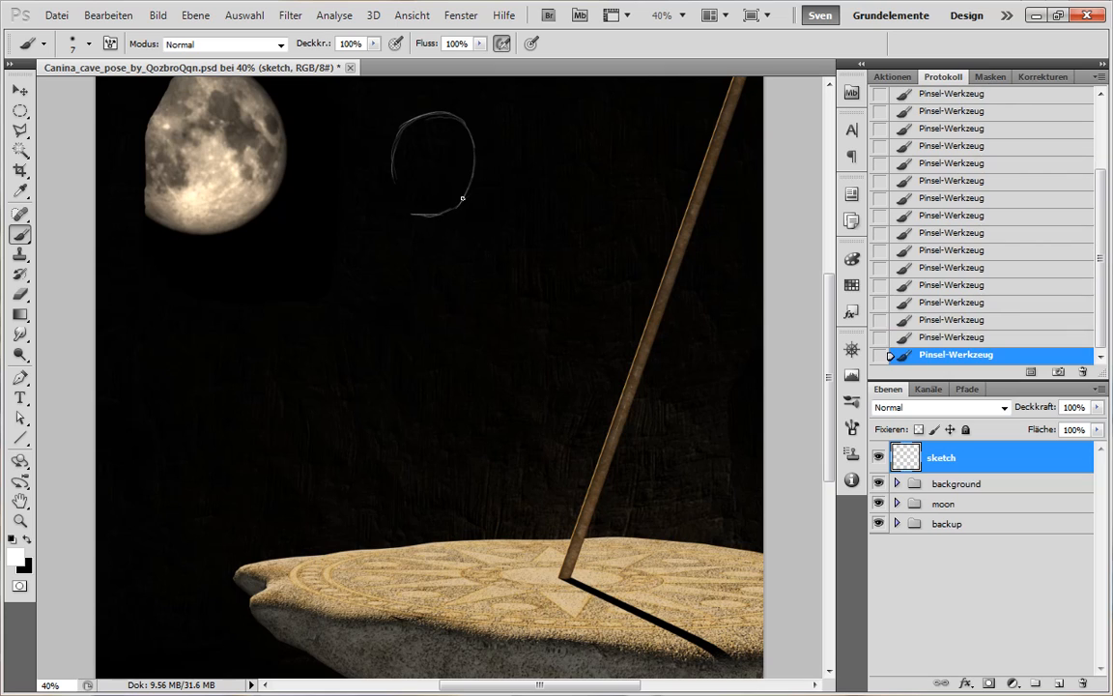
mouse_move(454, 117)
left_mouse_down()
mouse_move(405, 119)
mouse_move(395, 183)
mouse_move(411, 169)
mouse_move(402, 159)
mouse_move(432, 157)
mouse_move(395, 177)
mouse_move(409, 214)
mouse_move(430, 214)
mouse_move(408, 212)
left_mouse_up()
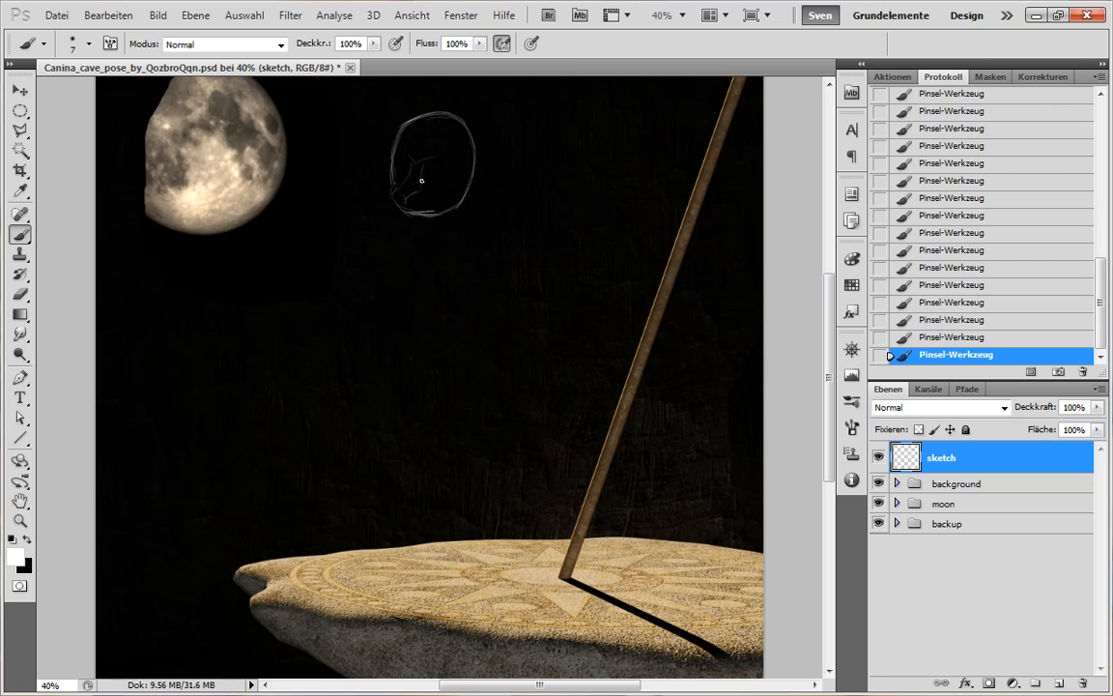
mouse_move(418, 149)
left_mouse_down()
mouse_move(421, 167)
mouse_move(439, 162)
mouse_move(436, 174)
mouse_move(400, 170)
mouse_move(406, 163)
mouse_move(375, 185)
left_mouse_up()
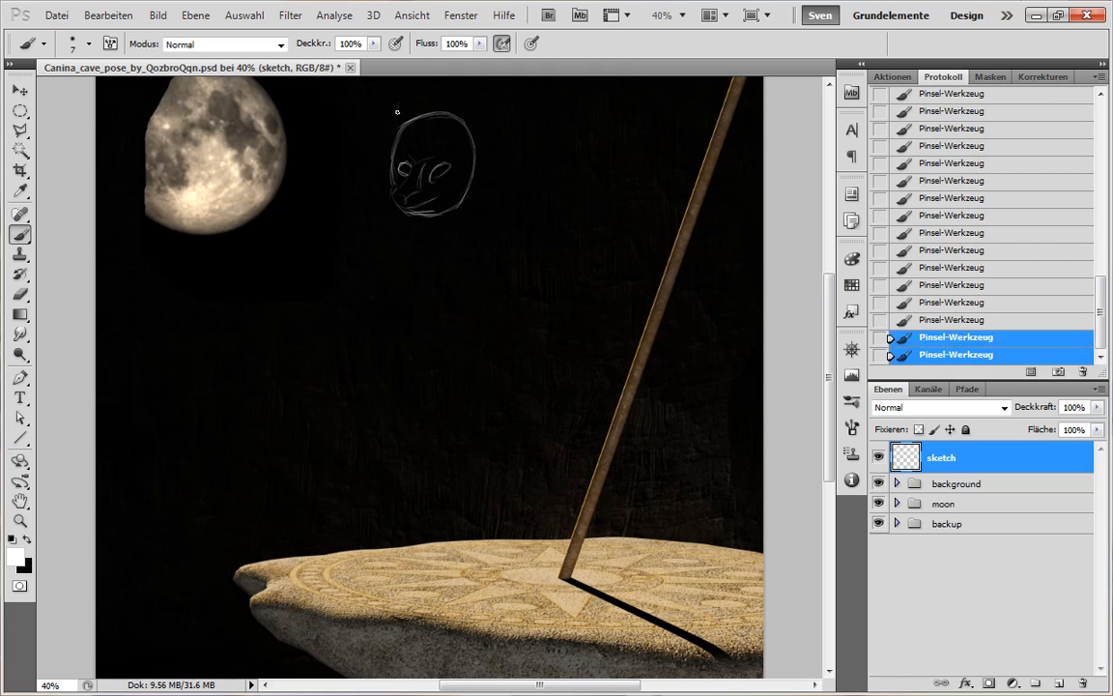
Sketch two pointed animal ears on top of the head.
left_click_drag(397, 112, 400, 95)
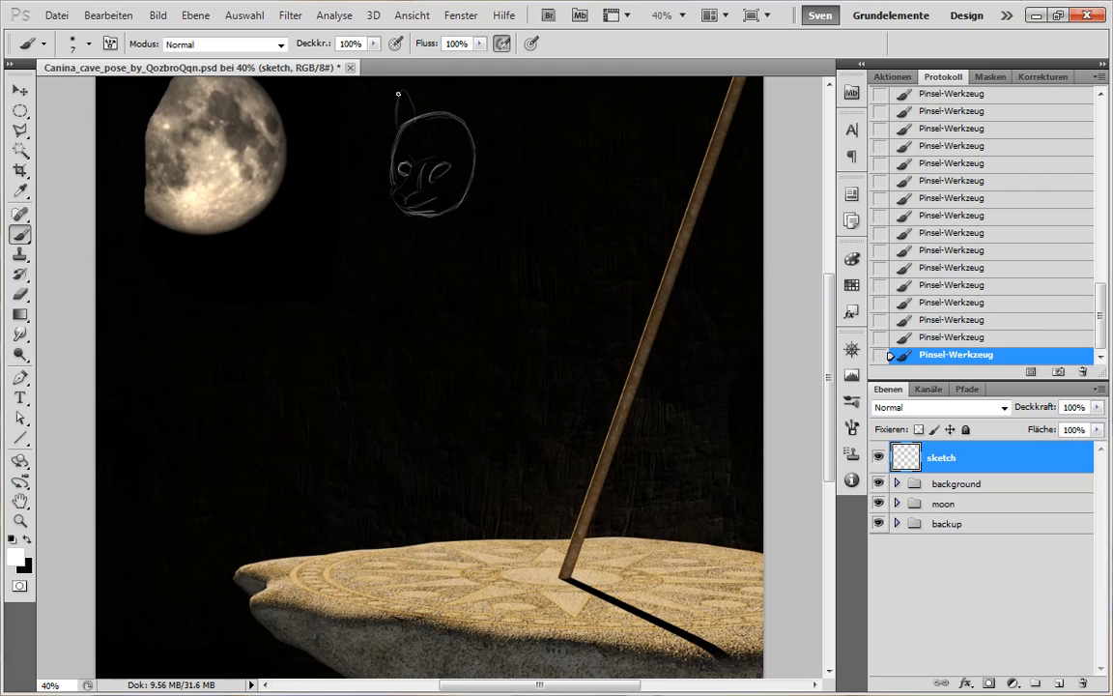
mouse_move(400, 92)
left_mouse_down()
mouse_move(413, 109)
mouse_move(486, 107)
mouse_move(474, 134)
left_mouse_up()
left_click_drag(479, 88, 473, 129)
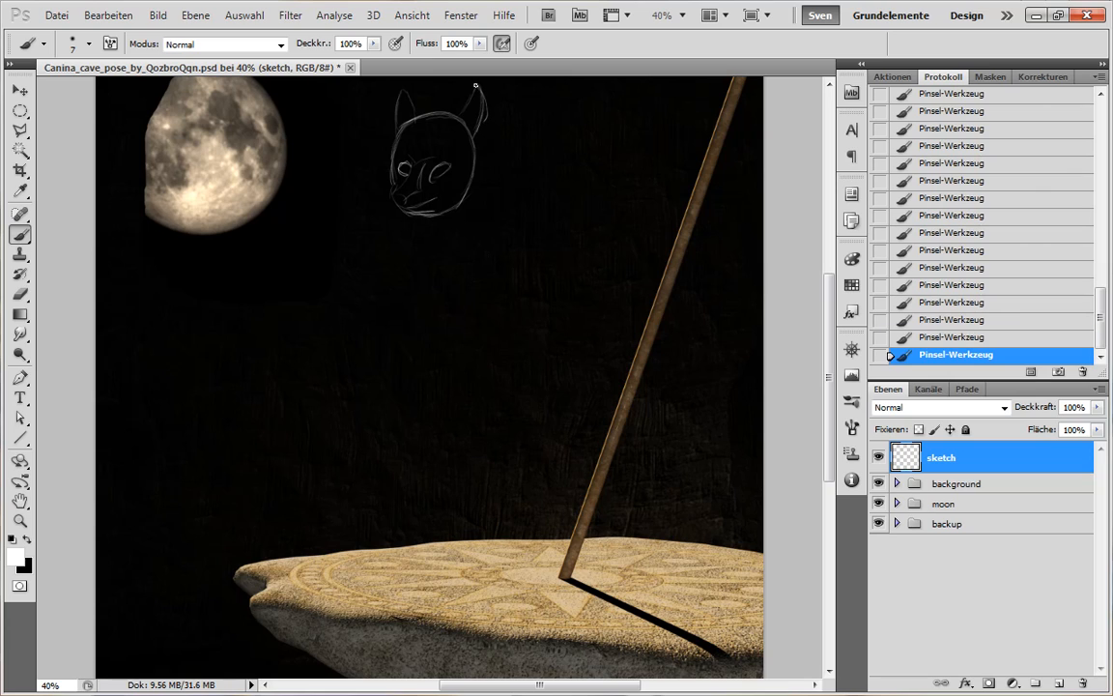
left_click_drag(475, 86, 465, 102)
Sketch the neck, then the shoulder, long back line and curved waist on the figure's moon side.
mouse_move(466, 183)
left_mouse_down()
mouse_move(468, 218)
mouse_move(358, 245)
mouse_move(346, 269)
mouse_move(351, 438)
left_mouse_up()
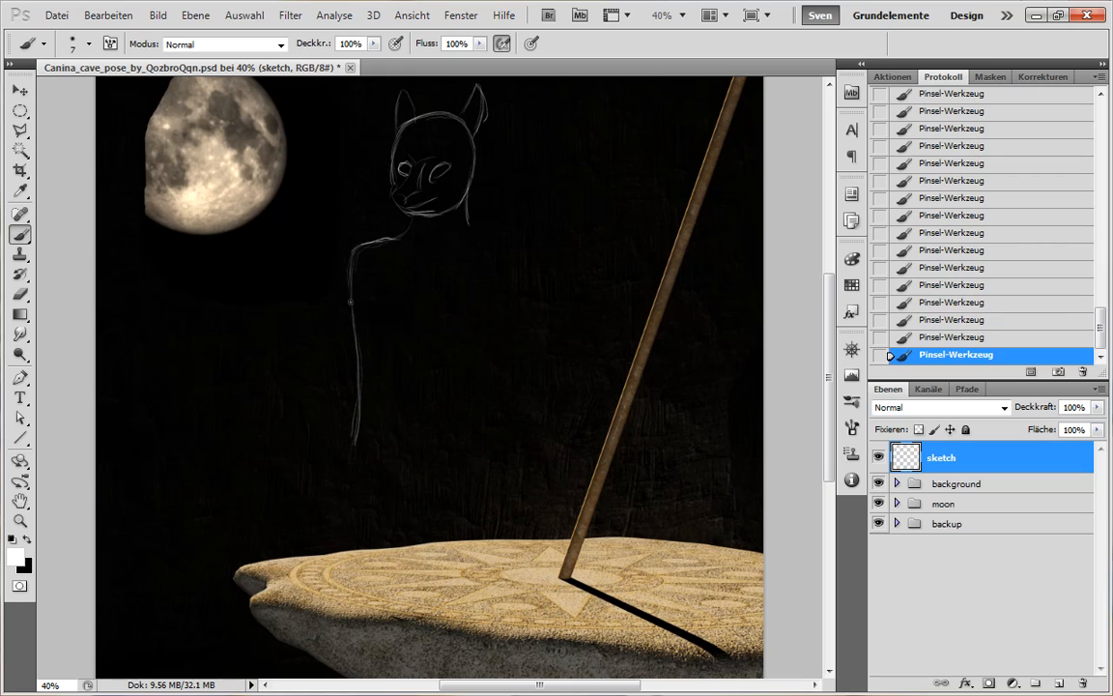
mouse_move(369, 274)
left_mouse_down()
mouse_move(359, 317)
mouse_move(365, 336)
mouse_move(358, 323)
mouse_move(385, 382)
left_mouse_up()
mouse_move(384, 378)
left_mouse_down()
mouse_move(390, 400)
mouse_move(373, 425)
left_mouse_up()
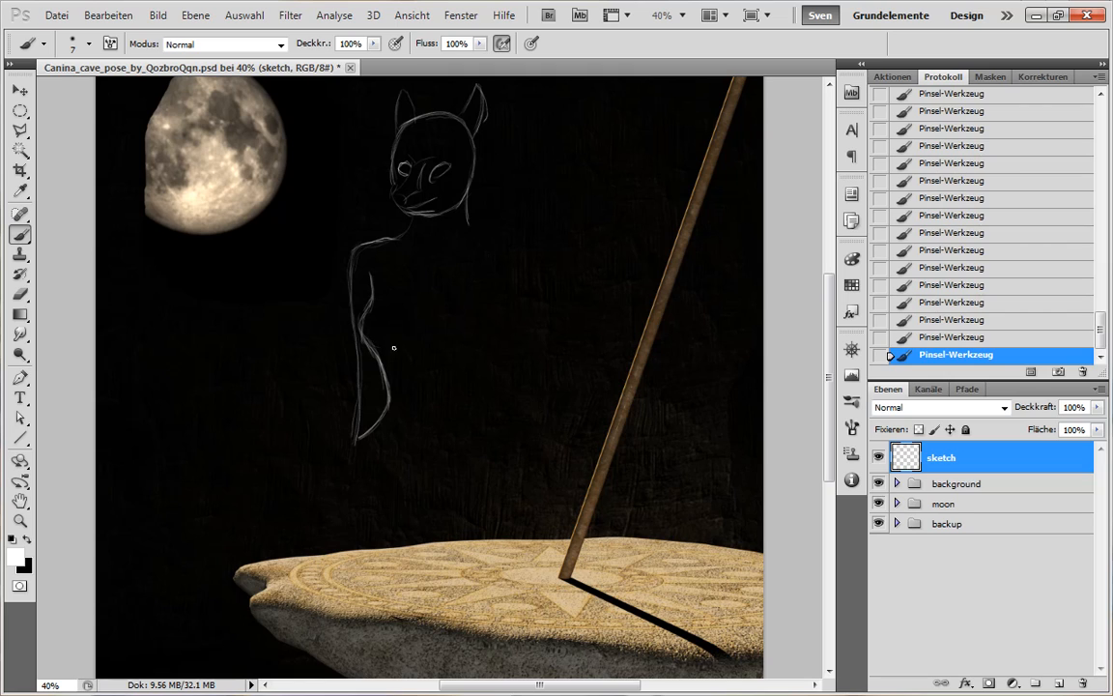
Sketch the bust and the torso's staff-side outline, continuing down over the stone disc to its front edge.
mouse_move(362, 337)
left_mouse_down()
mouse_move(413, 330)
mouse_move(372, 348)
mouse_move(398, 345)
mouse_move(388, 347)
mouse_move(454, 306)
mouse_move(487, 334)
mouse_move(475, 330)
mouse_move(519, 309)
left_mouse_up()
mouse_move(509, 273)
left_mouse_down()
mouse_move(517, 307)
mouse_move(509, 437)
left_mouse_up()
mouse_move(518, 324)
left_mouse_down()
mouse_move(496, 515)
mouse_move(447, 587)
left_mouse_up()
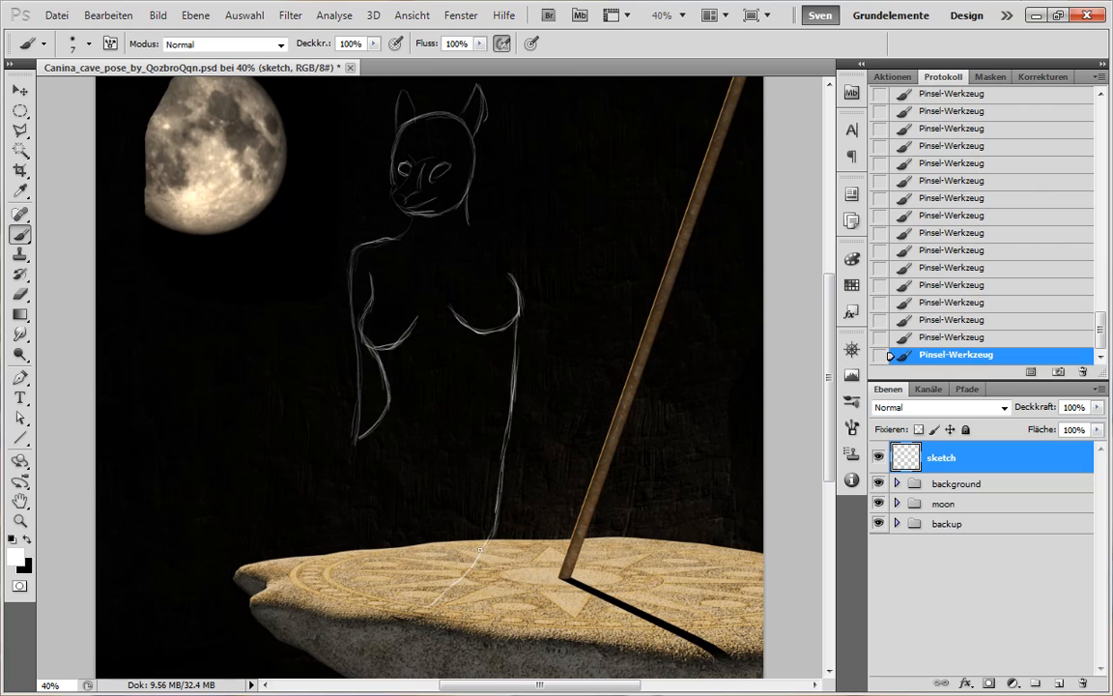
left_click_drag(410, 610, 350, 630)
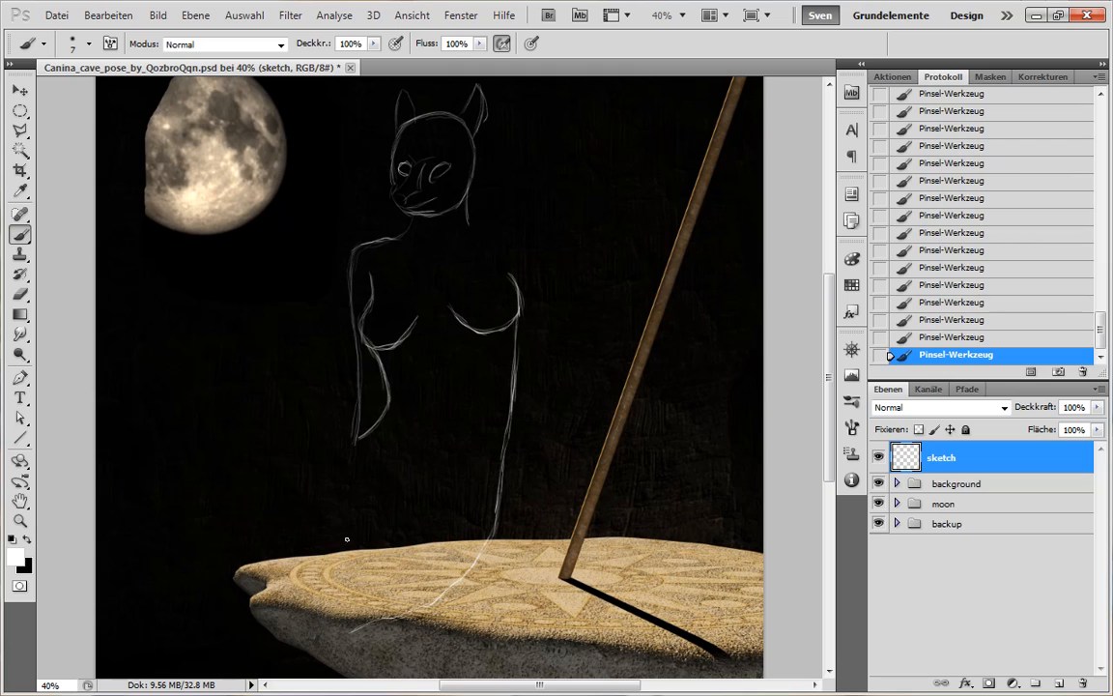
Sketch the lap and inner leg lines above and across the stone disc, with short marks at the hip.
left_click_drag(343, 541, 344, 591)
mouse_move(340, 544)
left_mouse_down()
mouse_move(386, 490)
mouse_move(378, 516)
mouse_move(432, 515)
left_mouse_up()
left_click_drag(301, 529, 299, 497)
left_click_drag(362, 451, 373, 477)
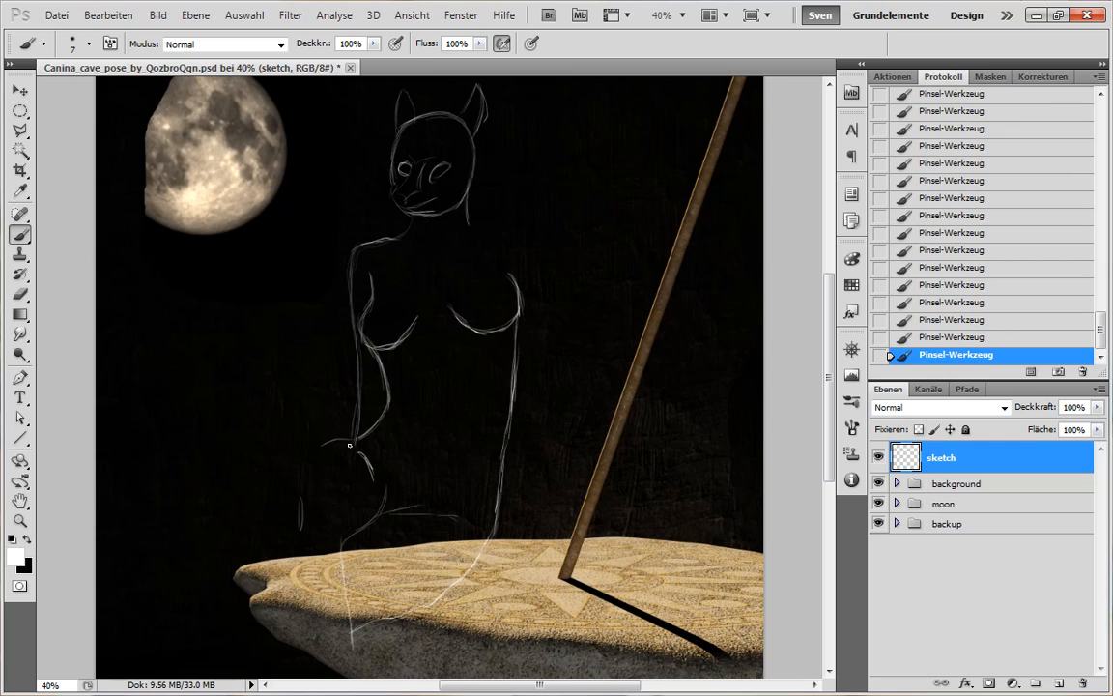
Sketch the rounded hip and thigh outline, then the lower leg lines hanging over the stone disc's moon-side edge.
left_click_drag(311, 449, 352, 439)
mouse_move(348, 439)
left_mouse_down()
mouse_move(308, 448)
mouse_move(257, 494)
mouse_move(254, 559)
left_mouse_up()
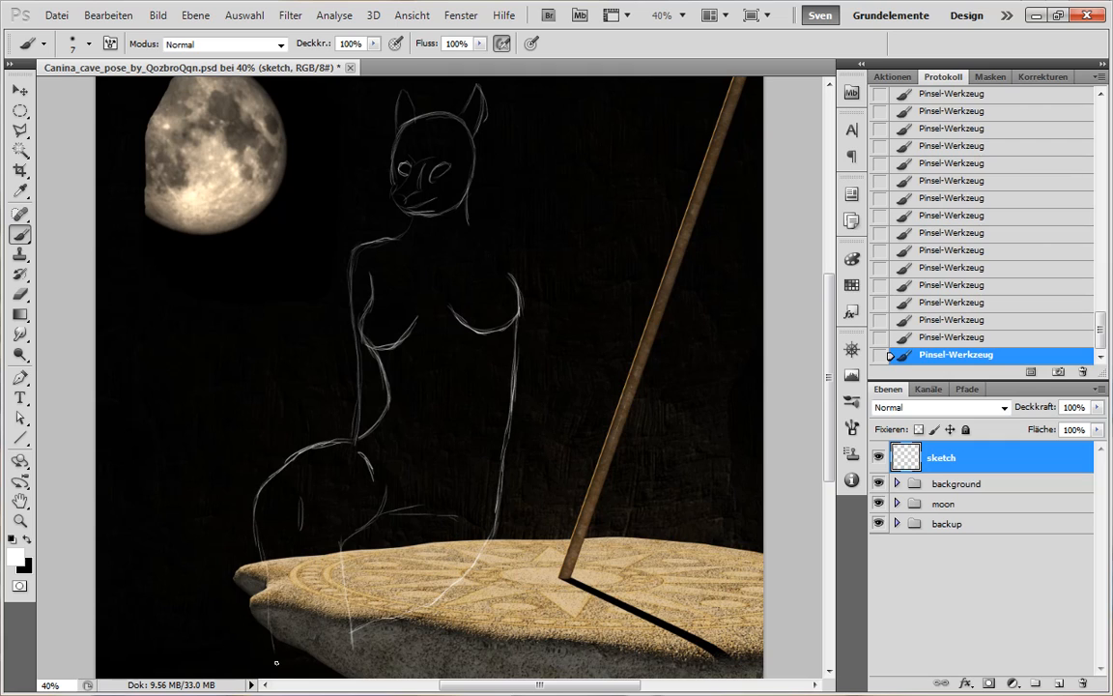
left_click_drag(268, 633, 278, 670)
left_click_drag(302, 492, 299, 527)
left_click_drag(441, 514, 458, 518)
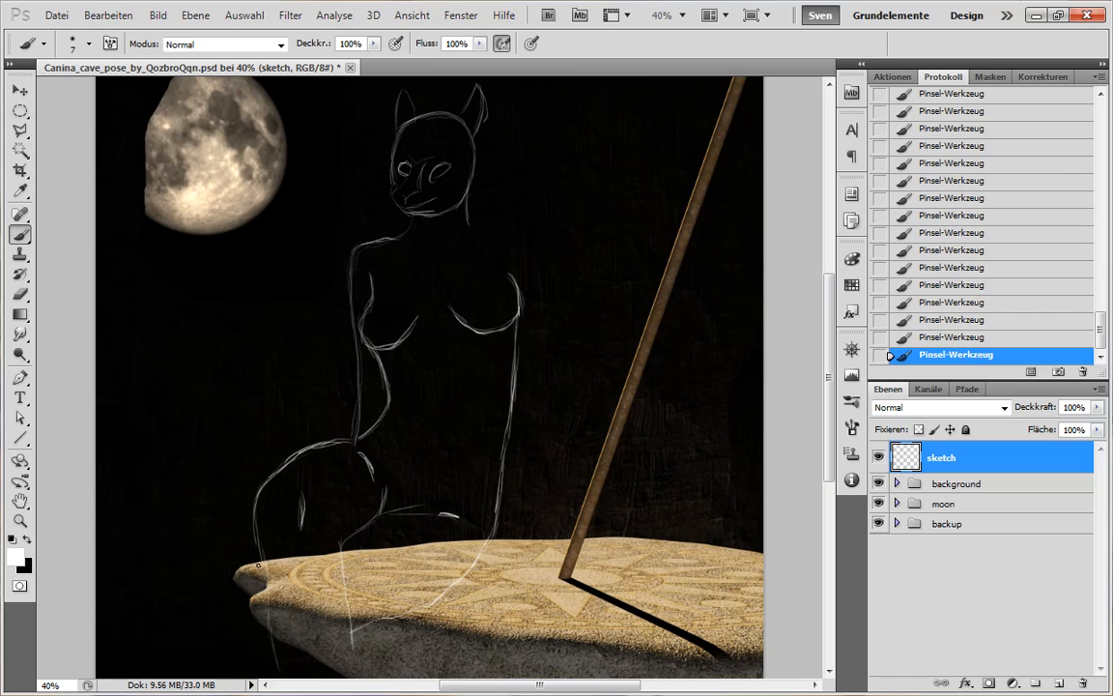
left_click_drag(259, 564, 213, 614)
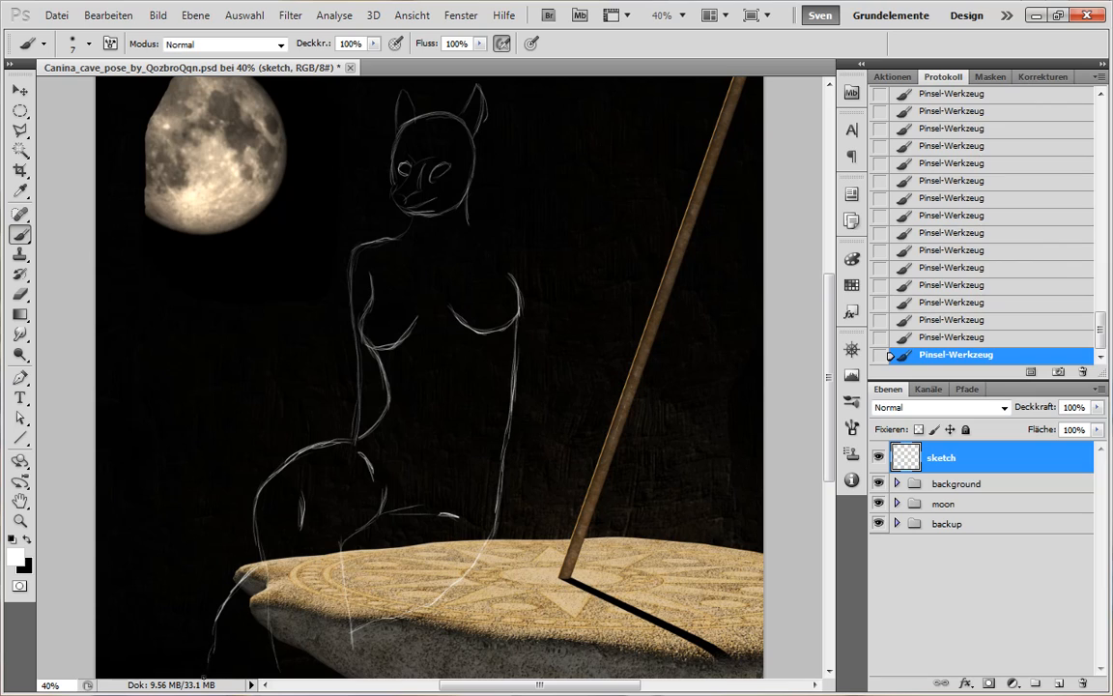
left_click_drag(221, 642, 238, 629)
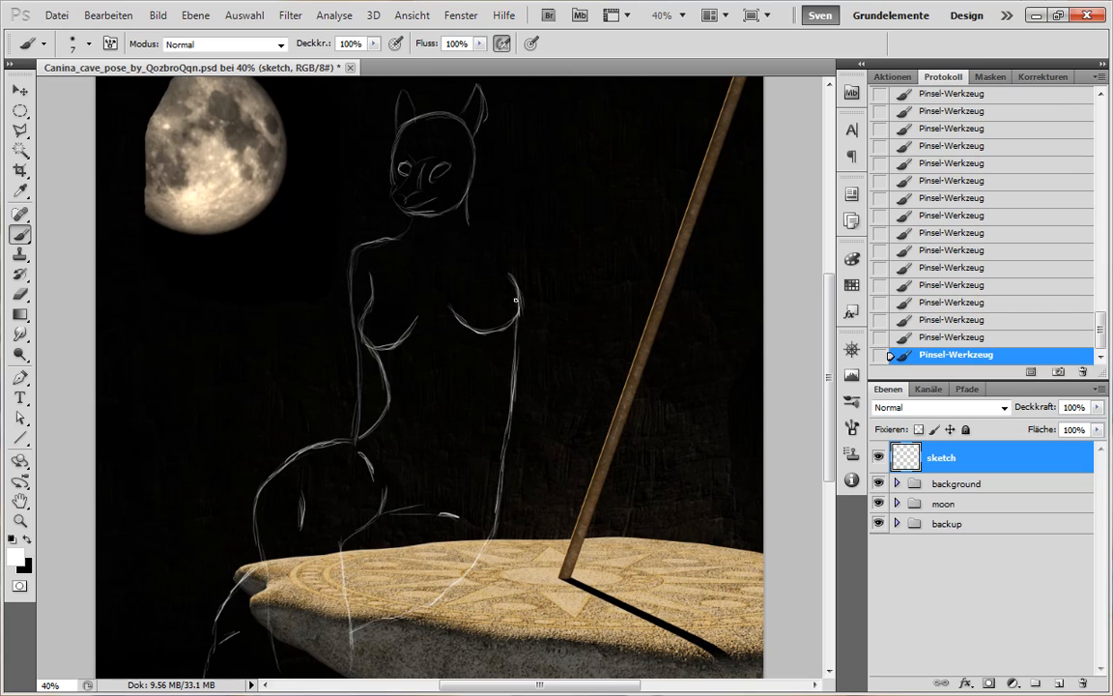
Add the anatomical details to the figure's chest, ribs and belly.
mouse_move(450, 337)
left_mouse_down()
mouse_move(471, 364)
mouse_move(431, 354)
left_mouse_up()
left_click_drag(371, 305, 383, 331)
left_click_drag(501, 286, 492, 286)
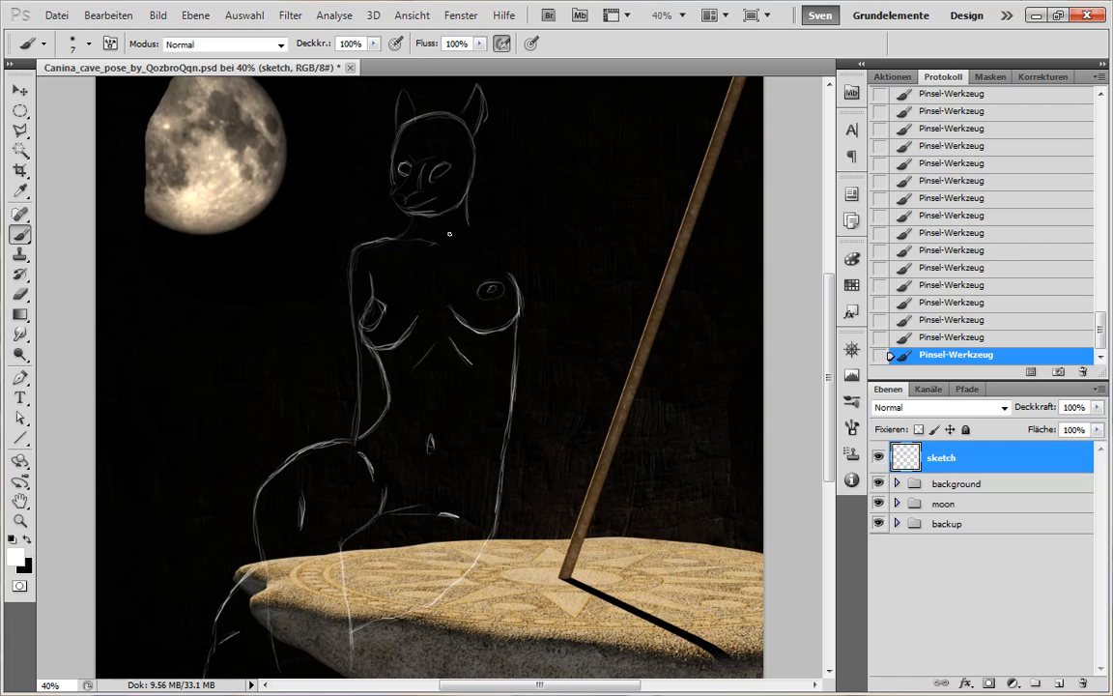
Sketch the collarbones, the neck side and the shoulder, with the upper edge of the bent arm reaching to the staff.
mouse_move(388, 216)
left_mouse_down()
mouse_move(422, 211)
mouse_move(434, 243)
left_mouse_up()
left_click_drag(475, 155, 467, 206)
mouse_move(463, 230)
left_mouse_down()
mouse_move(536, 240)
mouse_move(552, 261)
mouse_move(545, 277)
mouse_move(571, 288)
mouse_move(596, 338)
mouse_move(608, 320)
mouse_move(594, 343)
mouse_move(540, 237)
mouse_move(500, 217)
mouse_move(540, 246)
mouse_move(599, 338)
mouse_move(666, 276)
left_mouse_up()
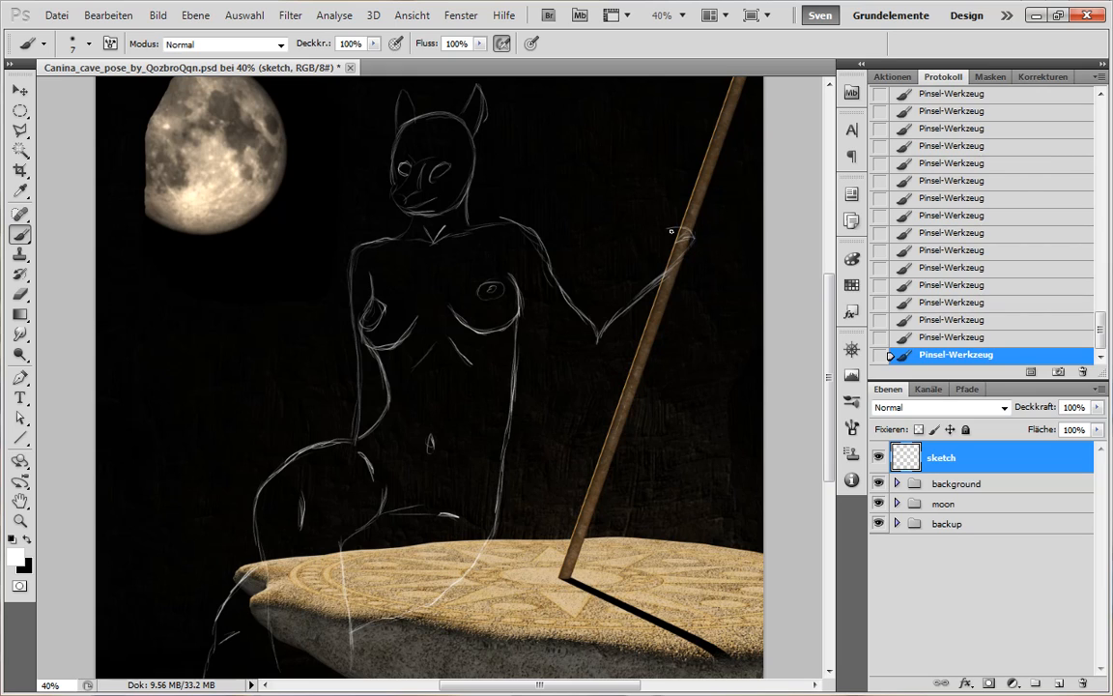
Sketch the hand gripping the staff and complete the arm's lower outline around the elbow to the torso.
mouse_move(661, 228)
left_mouse_down()
mouse_move(679, 222)
mouse_move(692, 233)
left_mouse_up()
mouse_move(669, 206)
left_mouse_down()
mouse_move(703, 198)
mouse_move(696, 185)
mouse_move(707, 181)
mouse_move(696, 179)
mouse_move(720, 204)
mouse_move(718, 246)
mouse_move(723, 234)
mouse_move(693, 289)
mouse_move(717, 253)
mouse_move(696, 287)
left_mouse_up()
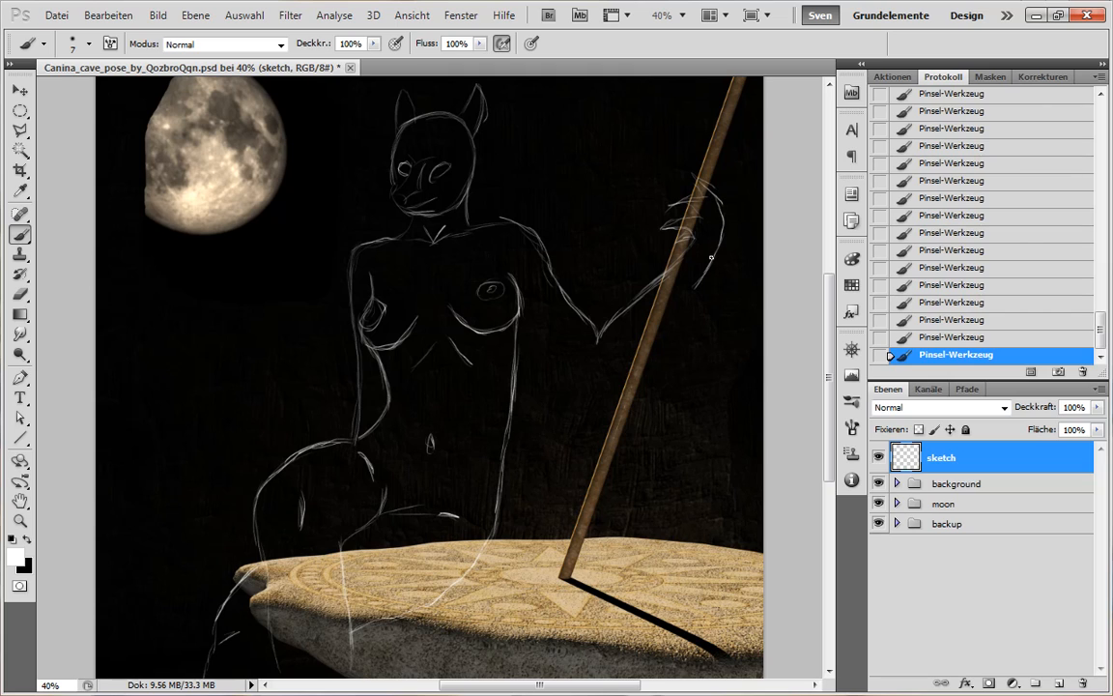
mouse_move(721, 223)
left_mouse_down()
mouse_move(717, 256)
mouse_move(596, 397)
left_mouse_up()
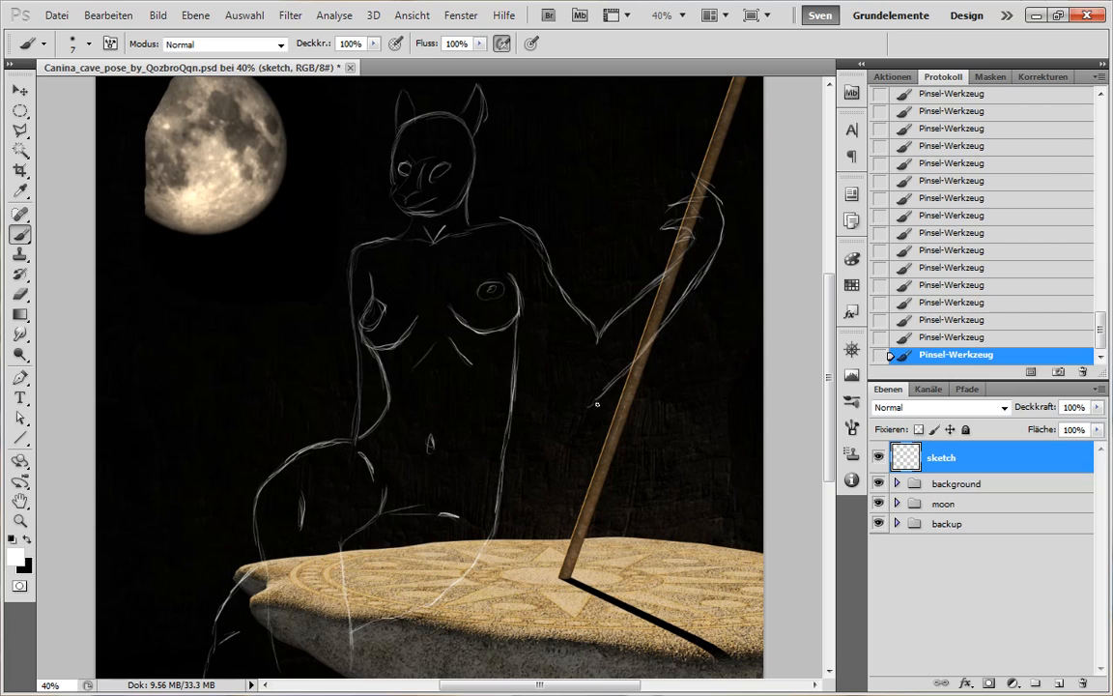
mouse_move(590, 403)
left_mouse_down()
mouse_move(517, 307)
mouse_move(572, 384)
mouse_move(588, 396)
mouse_move(611, 388)
mouse_move(712, 247)
mouse_move(718, 210)
left_mouse_up()
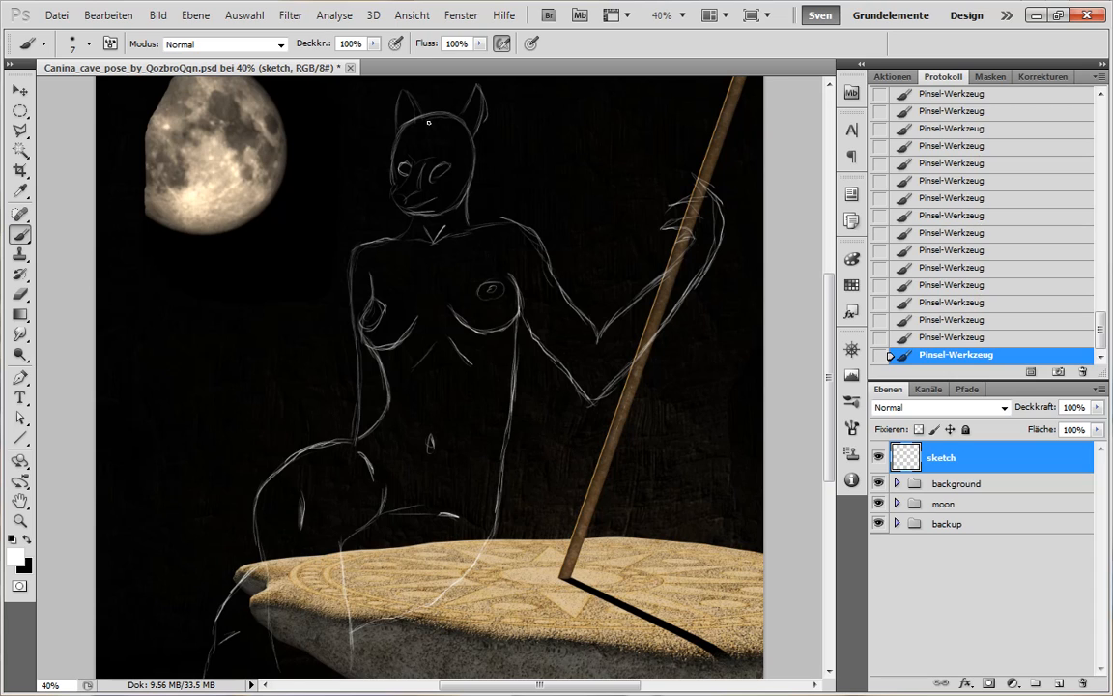
Examine the sketched figure close up, from the head and ears down over the torso to the legs on the stone.
left_click(21, 378)
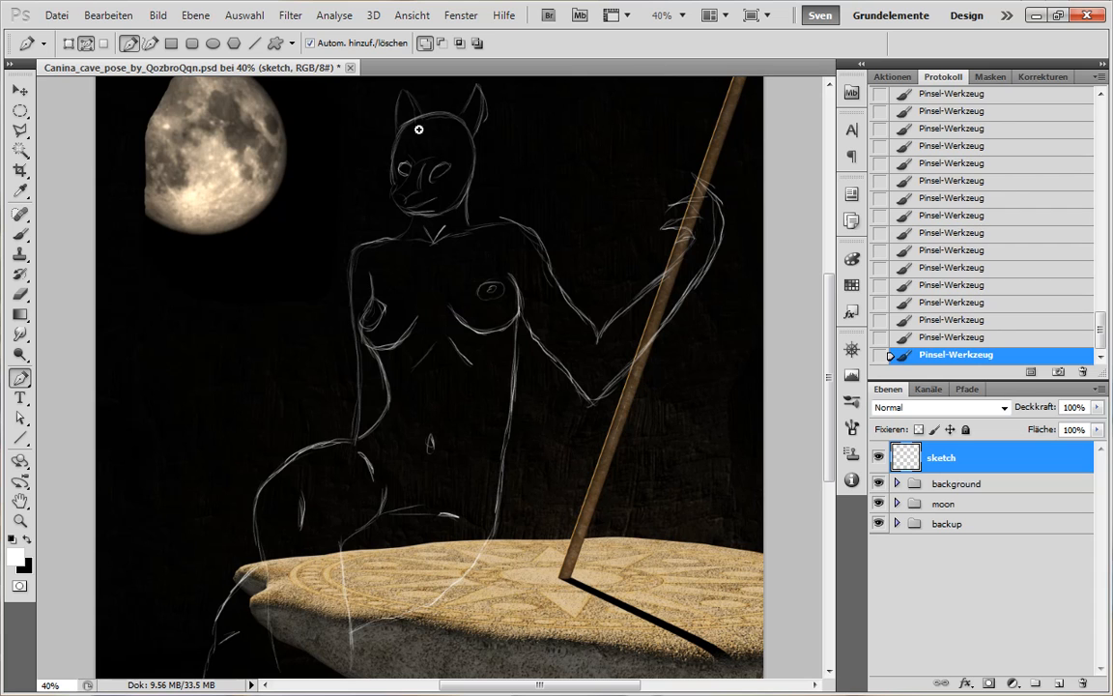
left_click_drag(408, 126, 519, 135)
left_click_drag(605, 141, 487, 243)
left_click_drag(568, 267, 542, 283)
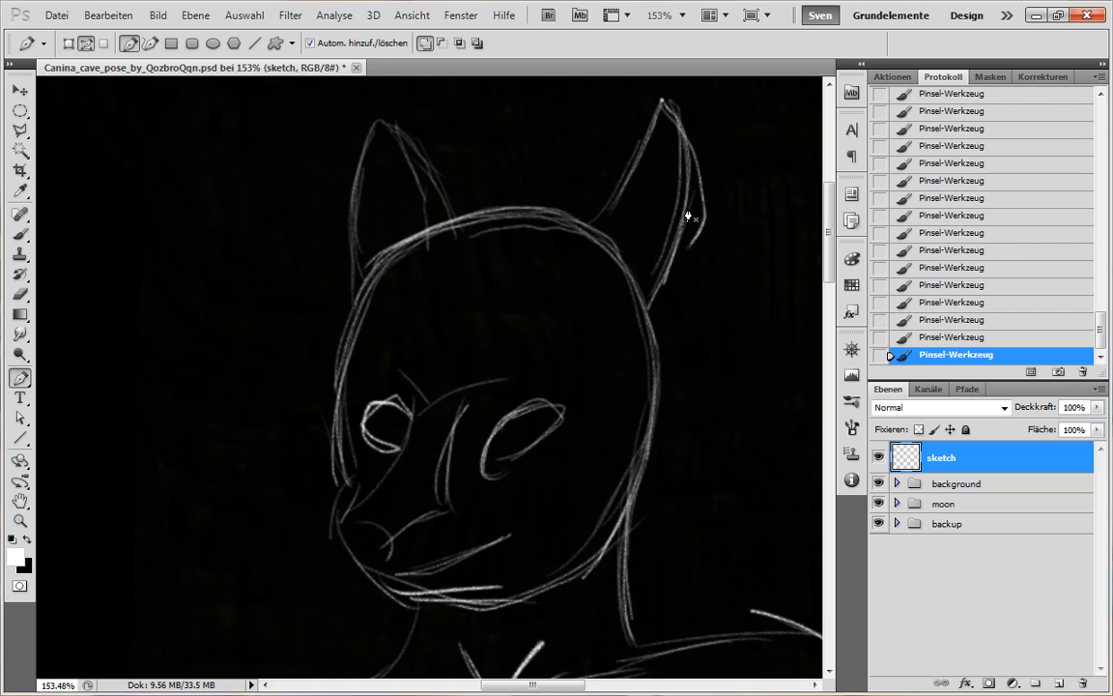
left_click_drag(651, 345, 611, 367)
left_click_drag(670, 437, 556, 367)
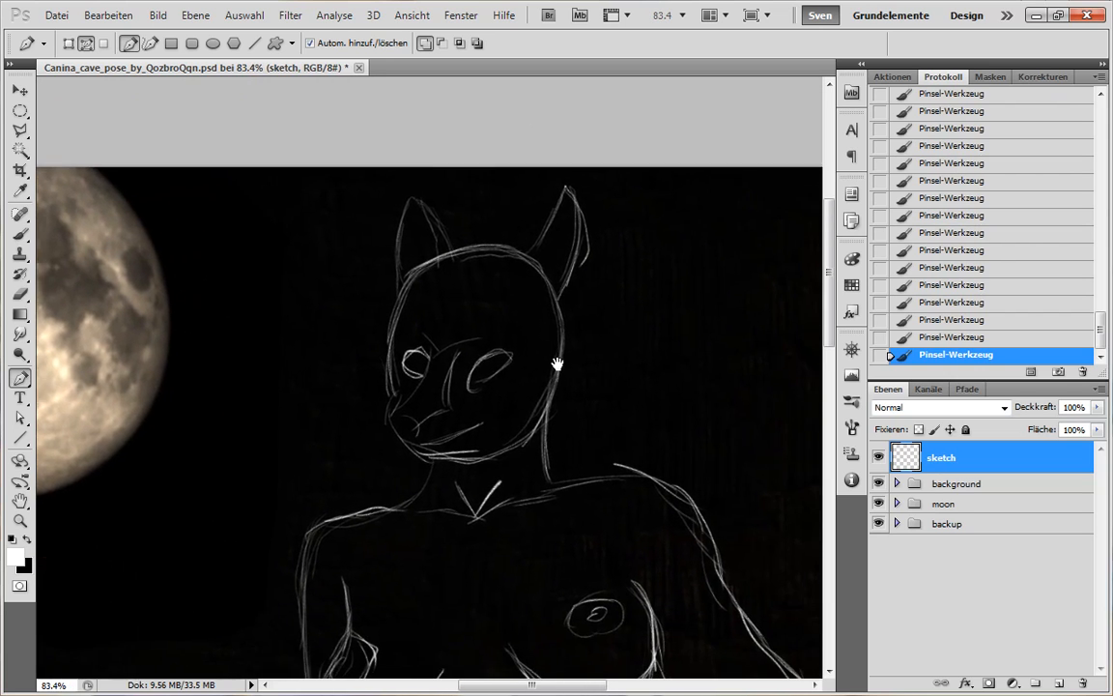
left_click_drag(488, 311, 541, 278)
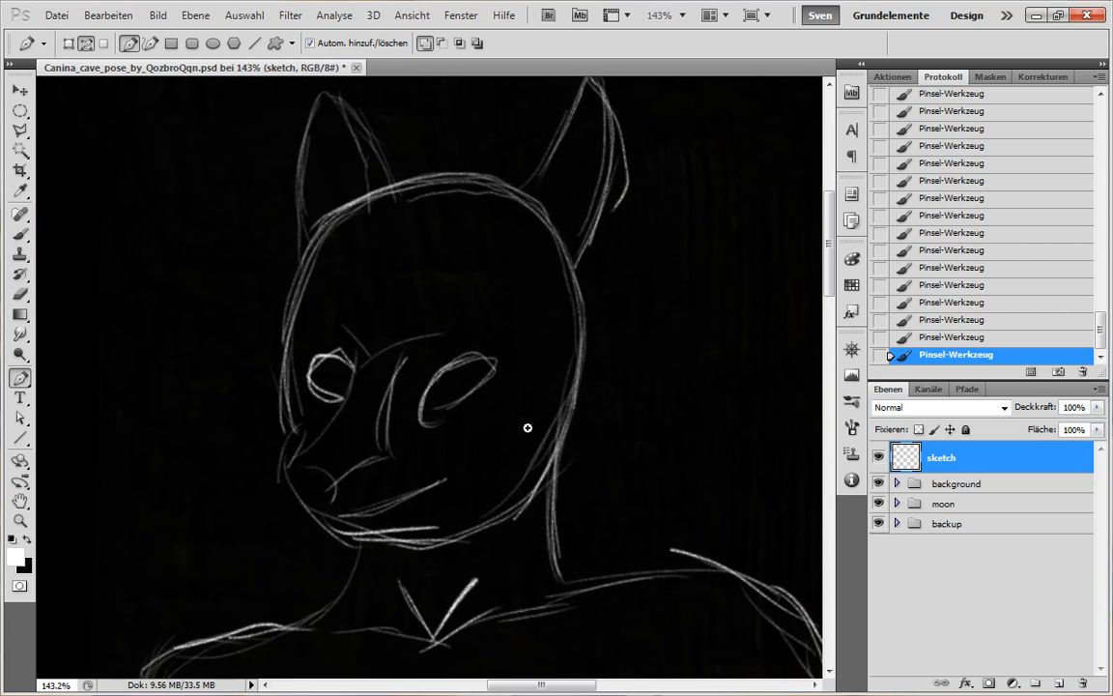
left_click_drag(528, 427, 476, 403)
left_click_drag(585, 449, 543, 242)
left_click_drag(565, 367, 526, 183)
left_click_drag(509, 435, 491, 316)
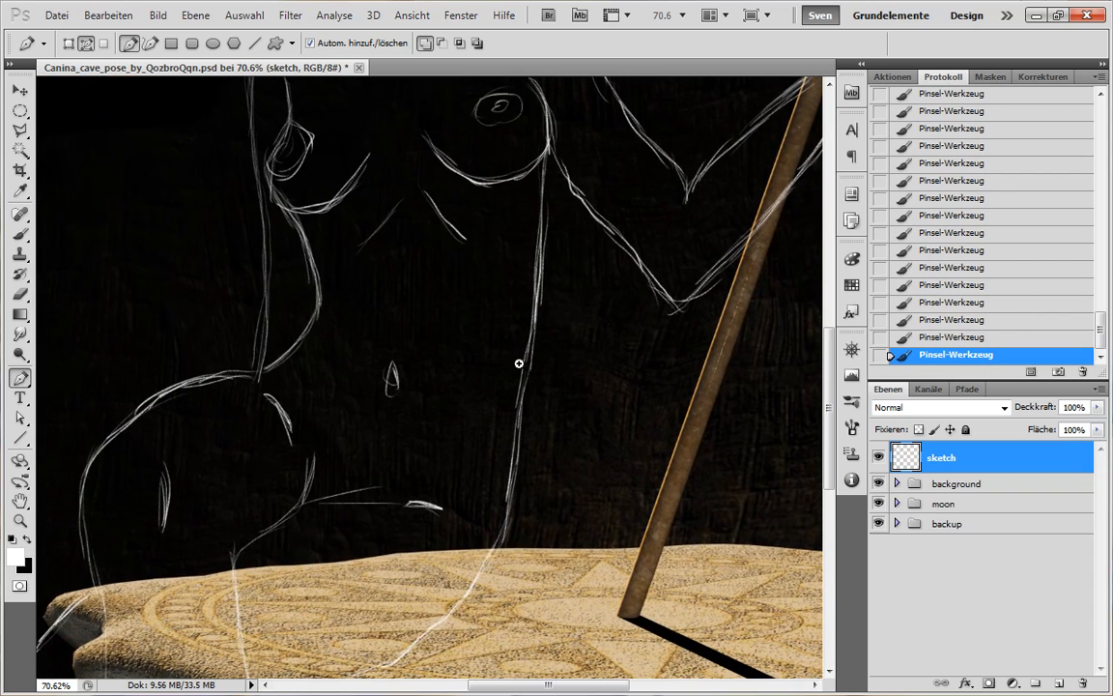
mouse_move(519, 363)
left_mouse_down()
mouse_move(496, 378)
mouse_move(519, 385)
mouse_move(526, 370)
left_mouse_up()
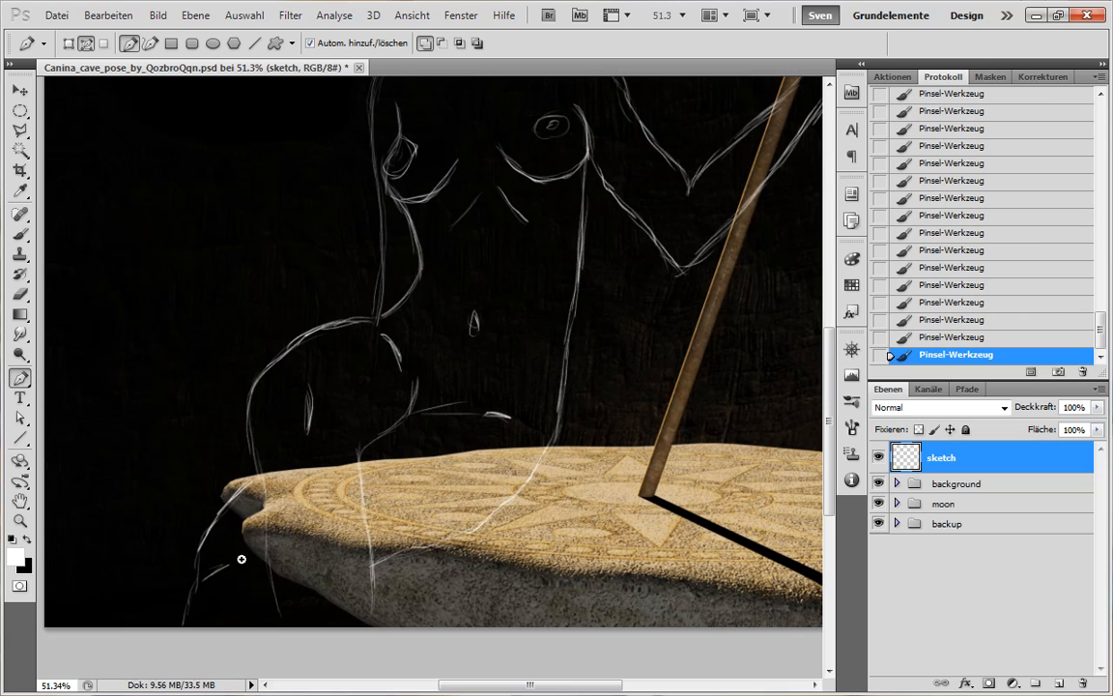
left_click_drag(241, 558, 400, 475)
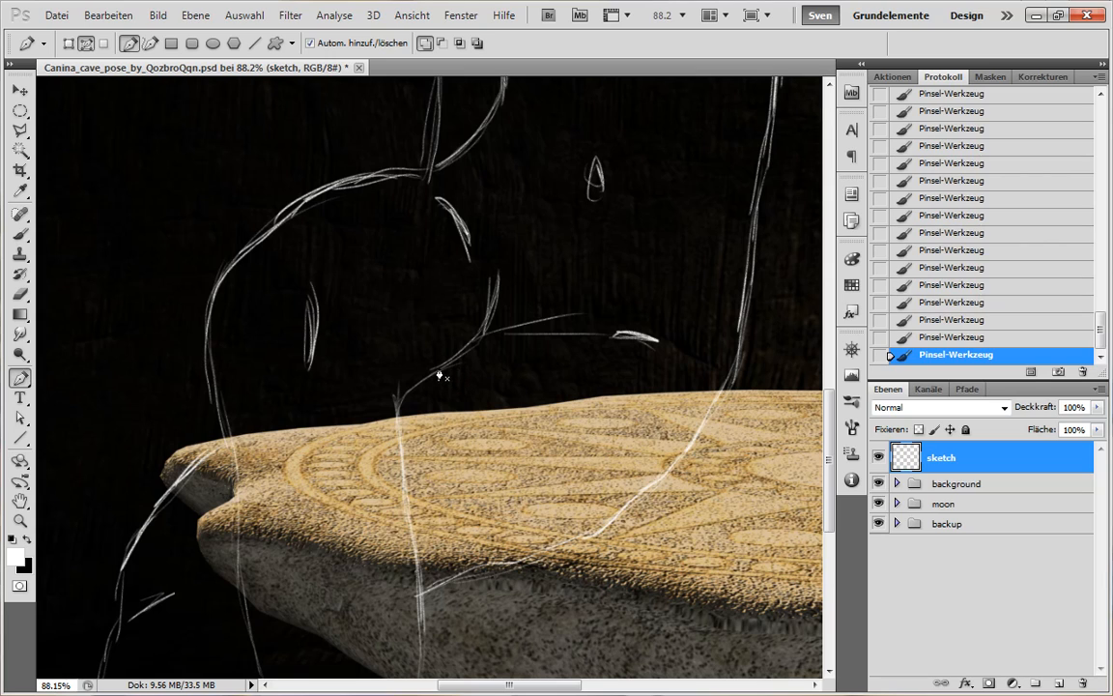
left_click(20, 233)
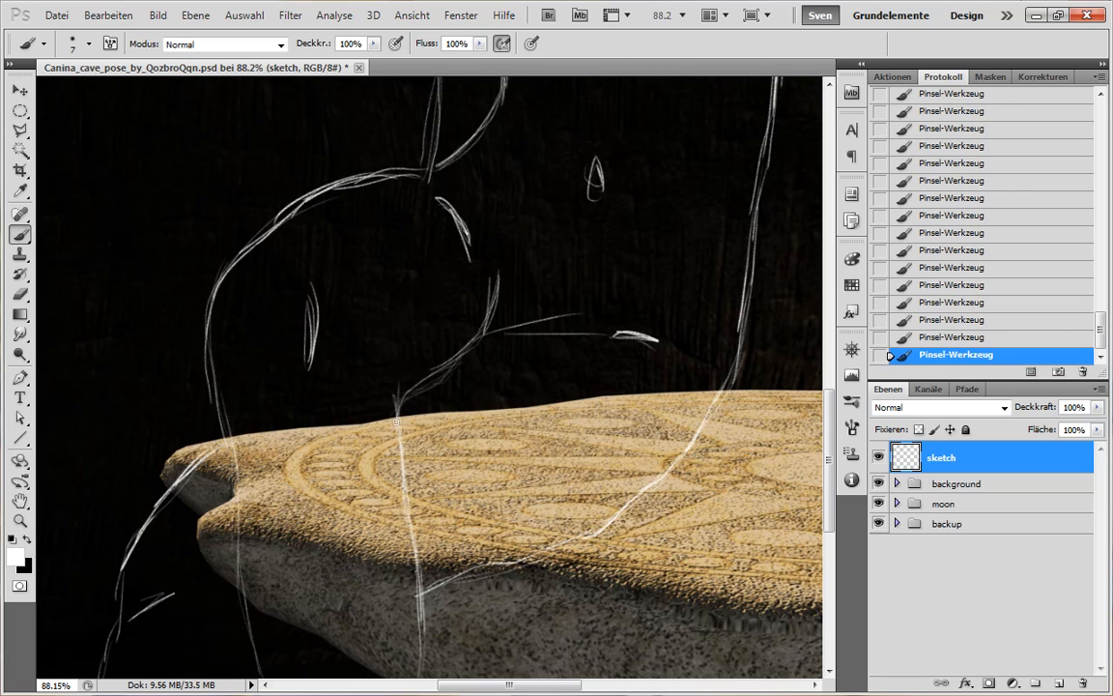
Erase the stray sketch strokes along the inner thigh line just above the stone slab.
key("e")
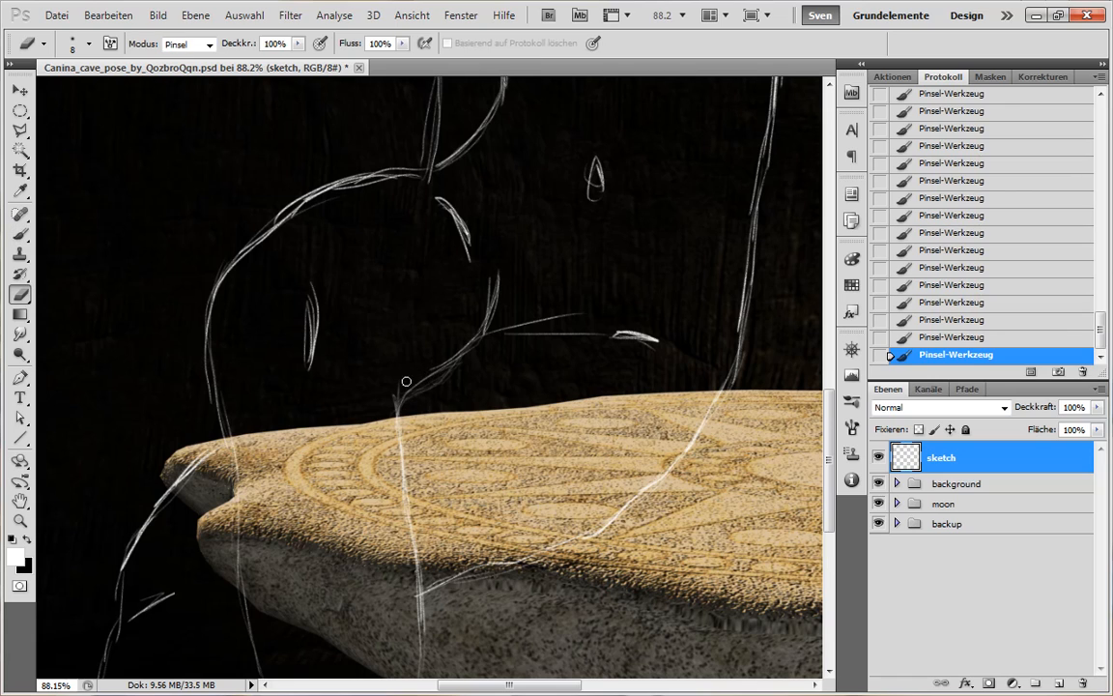
right_click(361, 267)
left_click(571, 210)
left_click_drag(471, 333, 415, 384)
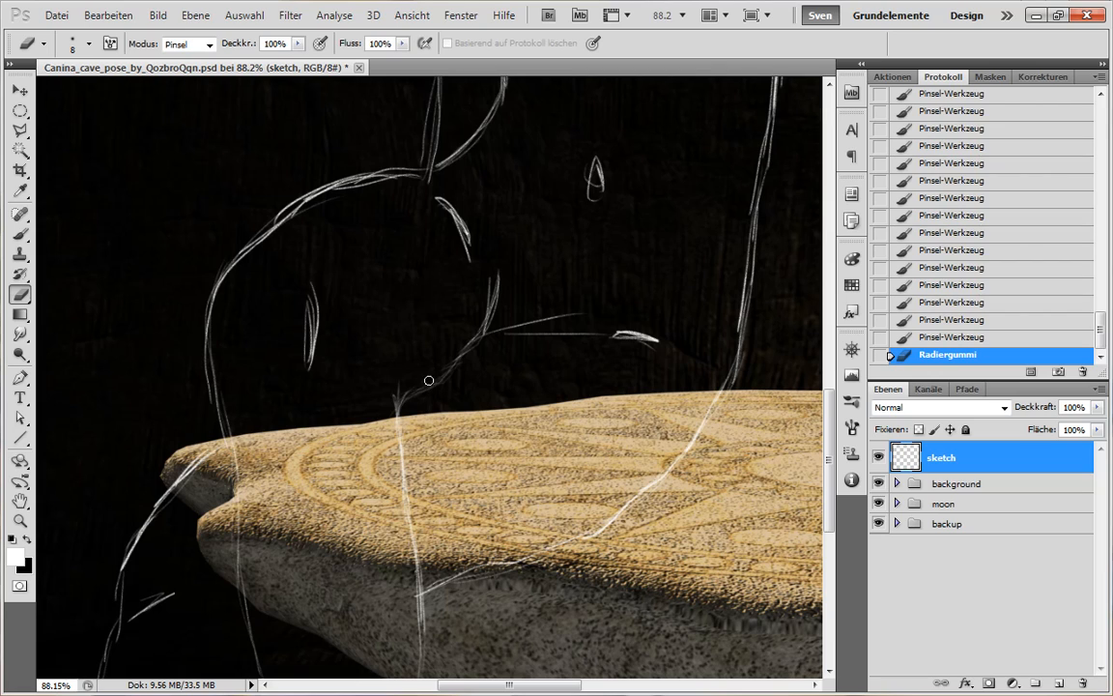
left_click(403, 323)
Redraw the inner thigh line with the brush and reinforce the leg line along the slab's front edge.
key("b")
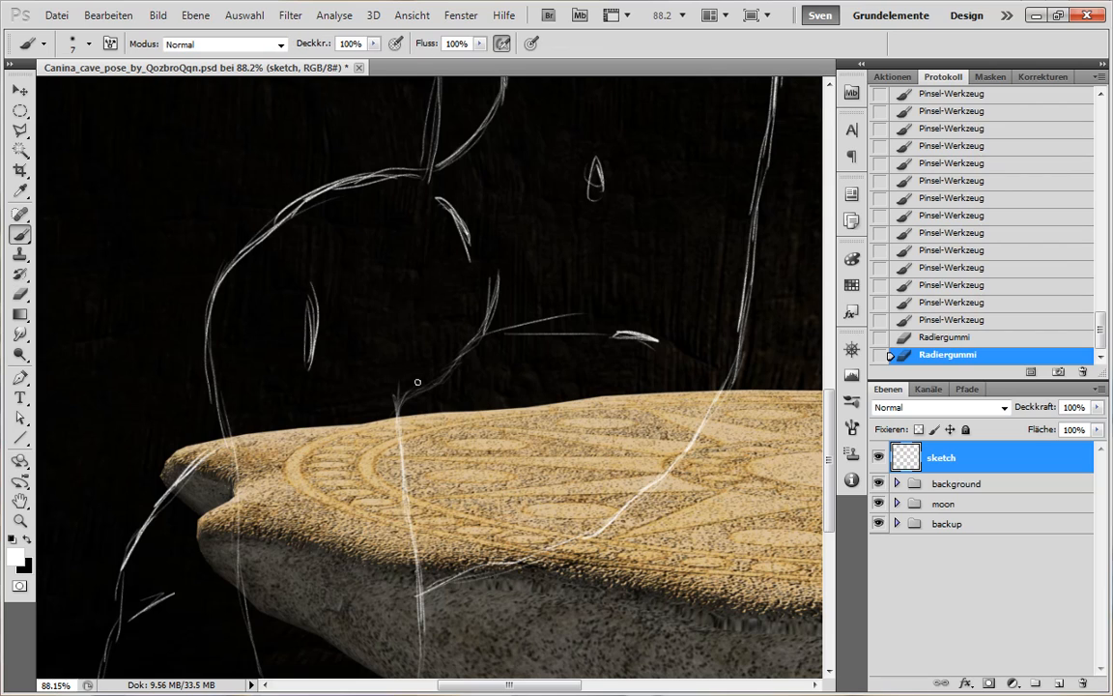
left_click_drag(418, 391, 434, 377)
left_click_drag(434, 378, 483, 335)
mouse_move(483, 335)
left_mouse_down()
mouse_move(495, 326)
mouse_move(417, 418)
left_mouse_up()
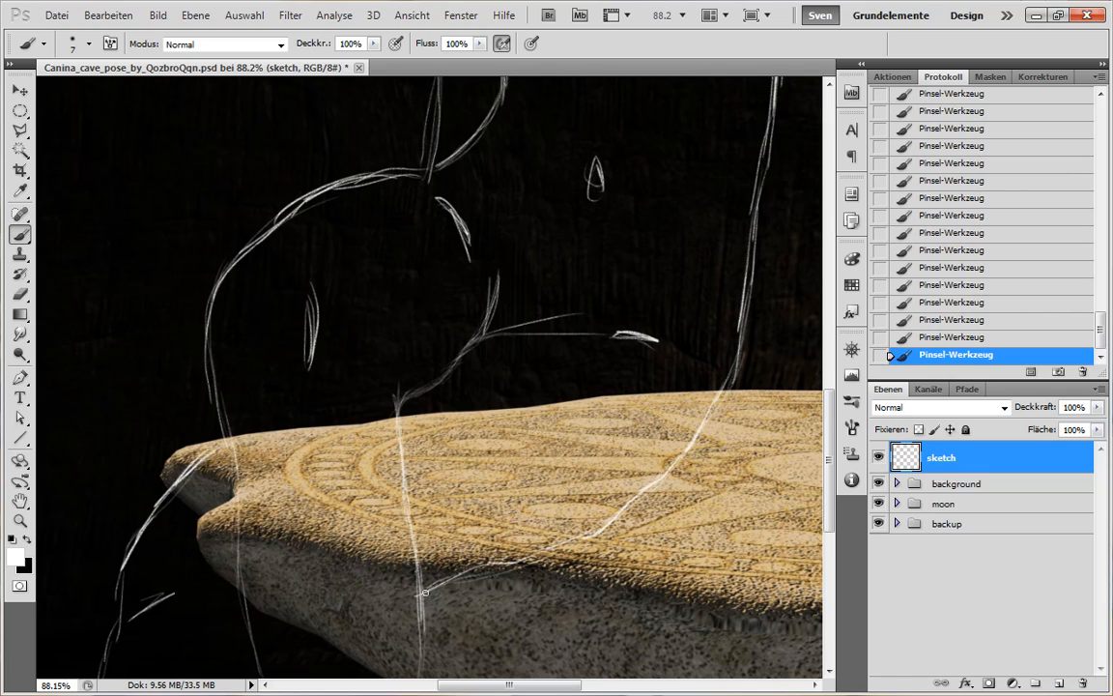
left_click_drag(425, 592, 489, 569)
Start a Pen path from the lower leg's bottom end to the hip and bend it out to the knee with an added anchor point.
key("p")
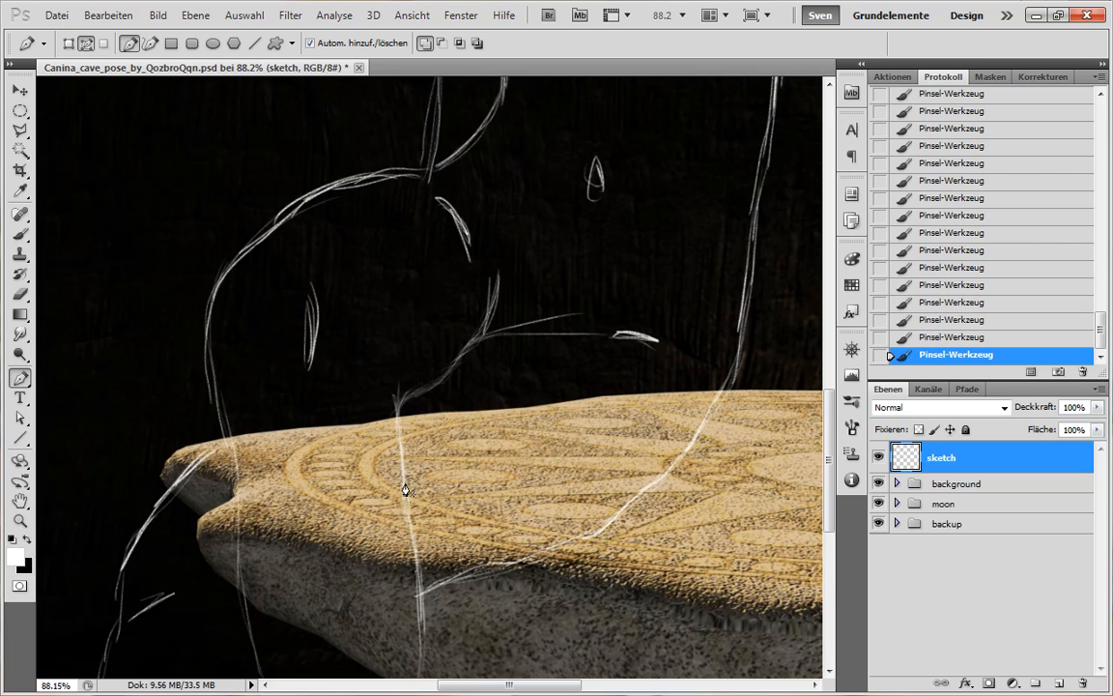
scroll(406, 490, "down", 3)
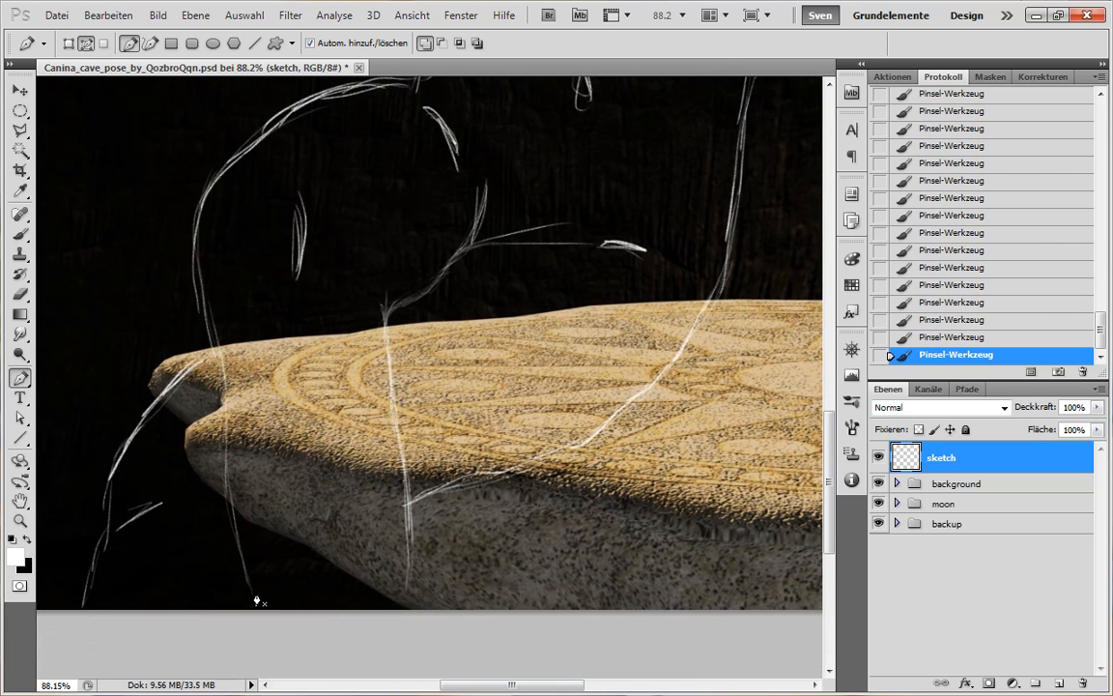
left_click(254, 592)
left_click(415, 81)
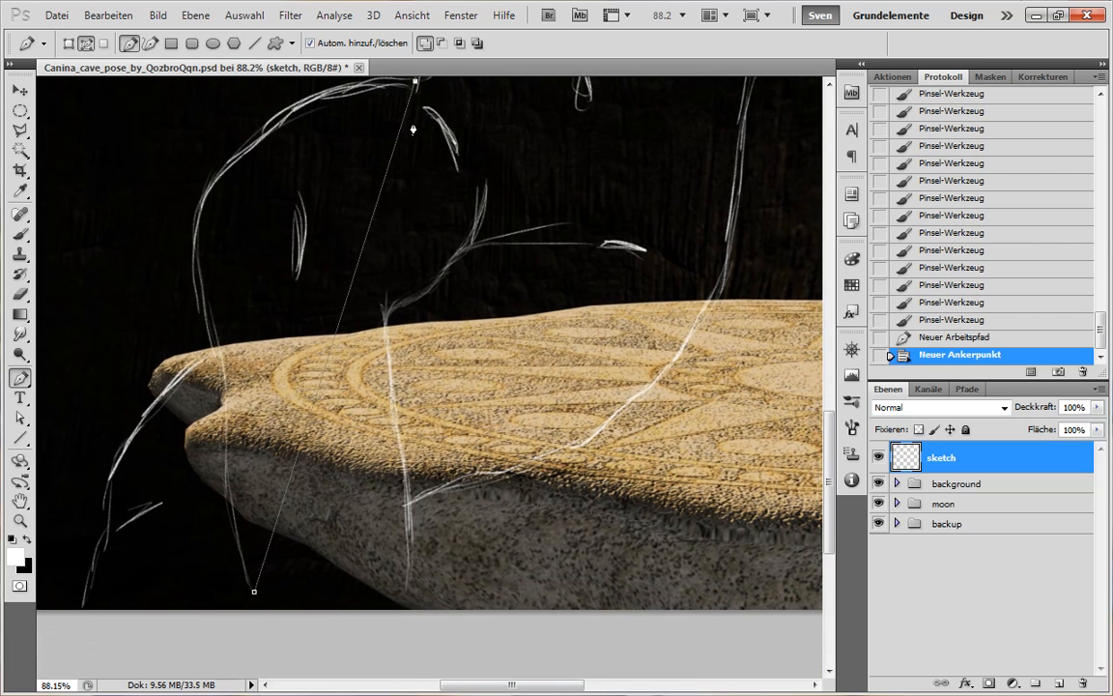
left_click(367, 235)
key("a")
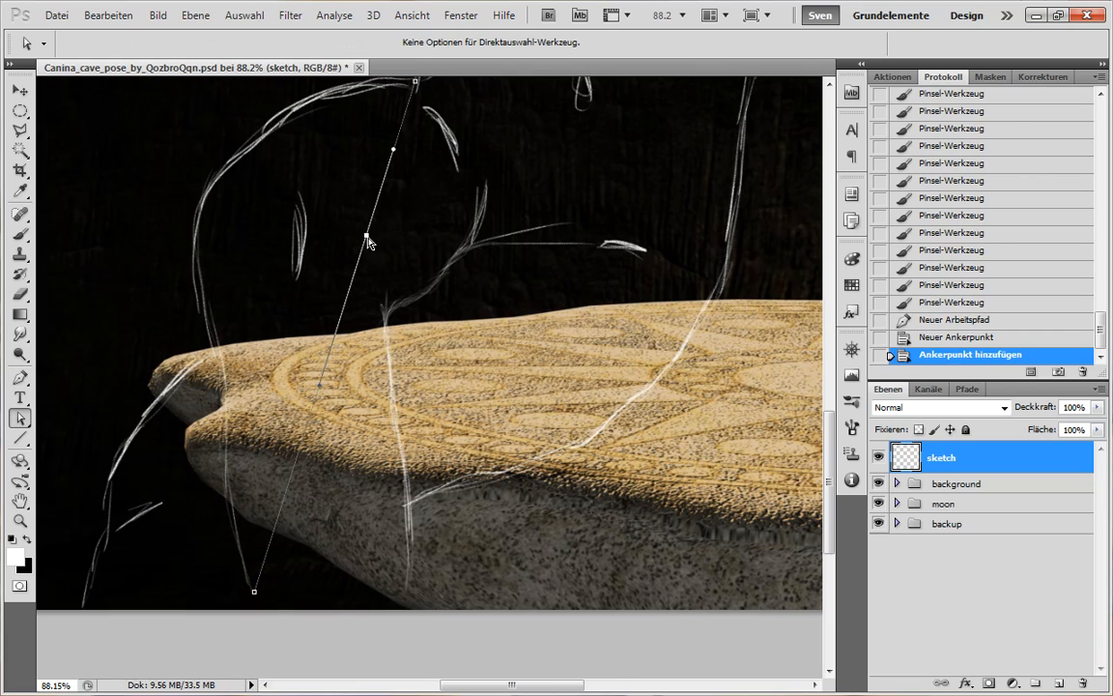
left_click_drag(366, 236, 209, 193)
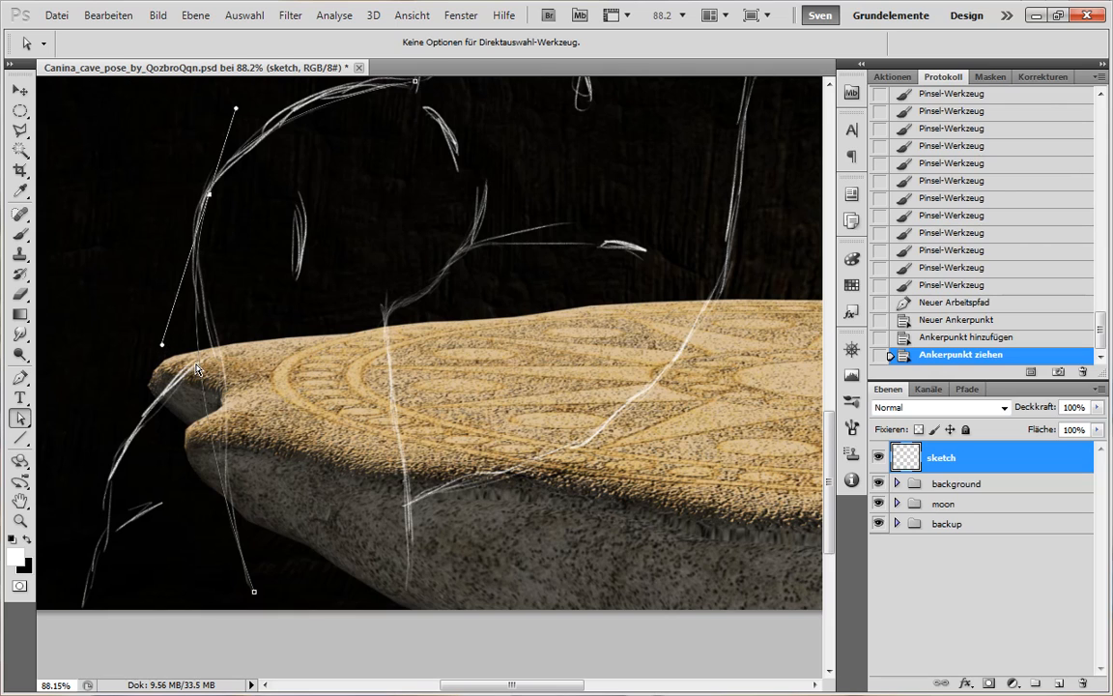
Add anchor points to the path below the knee and fit its curve to the sketched lower leg outline.
left_click(193, 304)
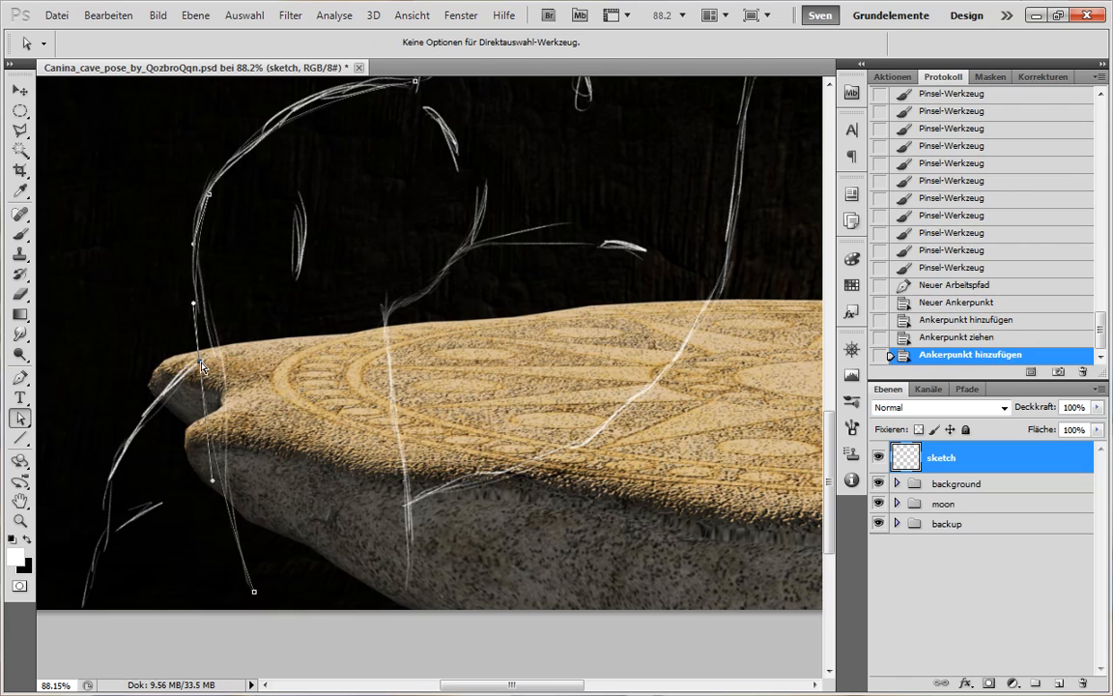
left_click_drag(201, 365, 222, 398)
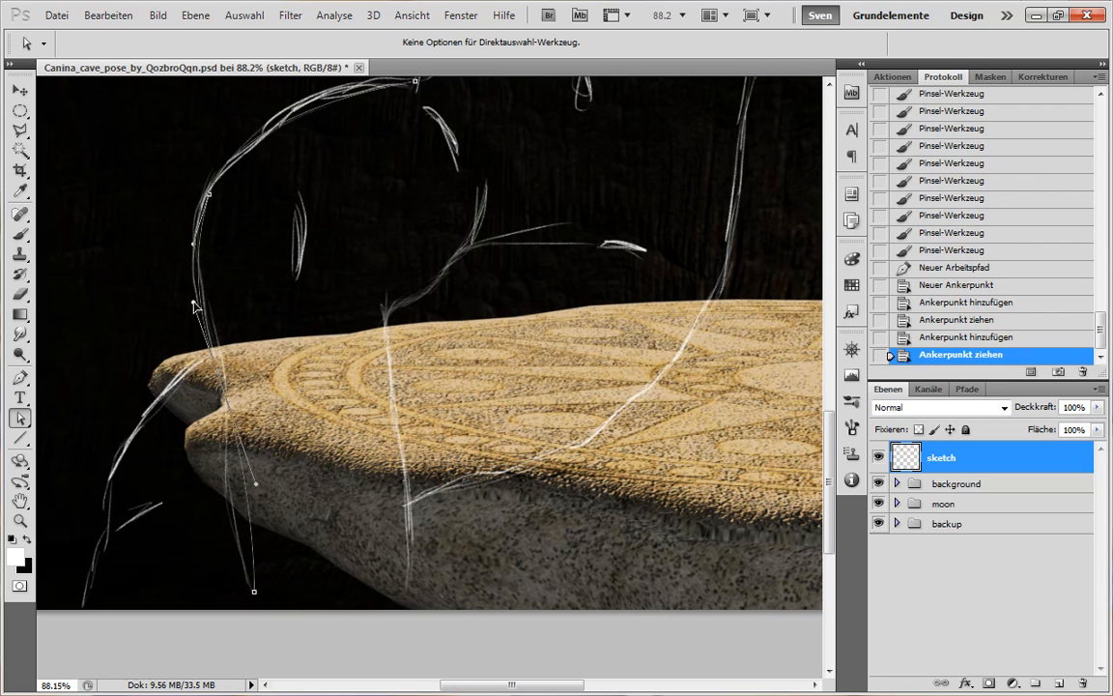
left_click_drag(194, 305, 184, 258)
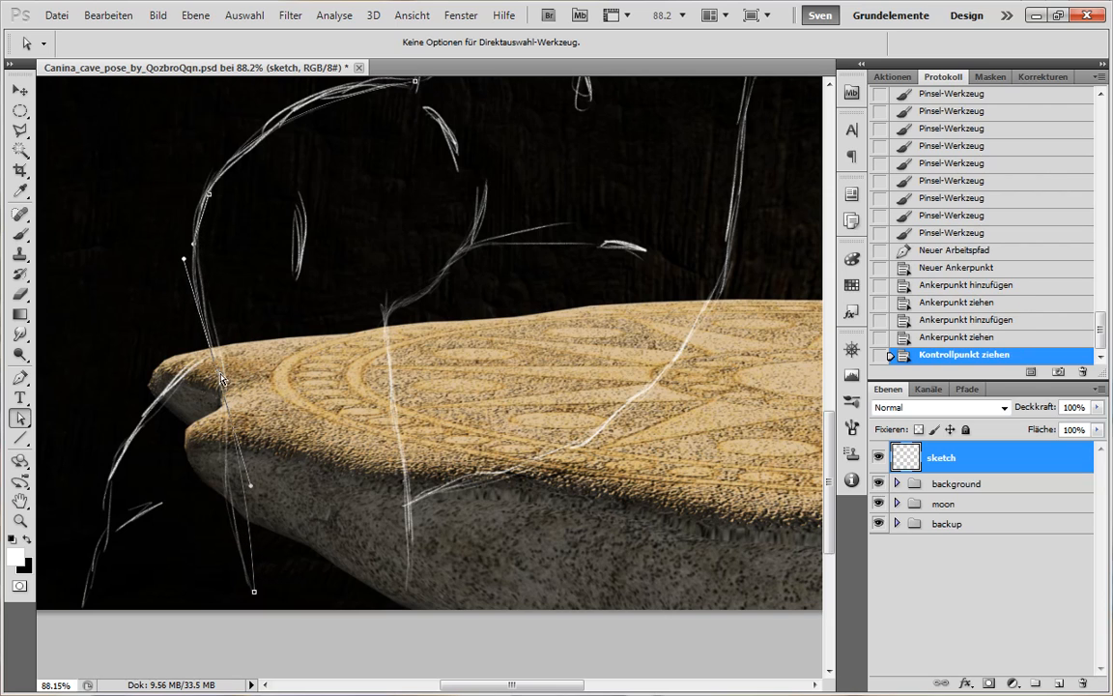
left_click_drag(221, 379, 228, 413)
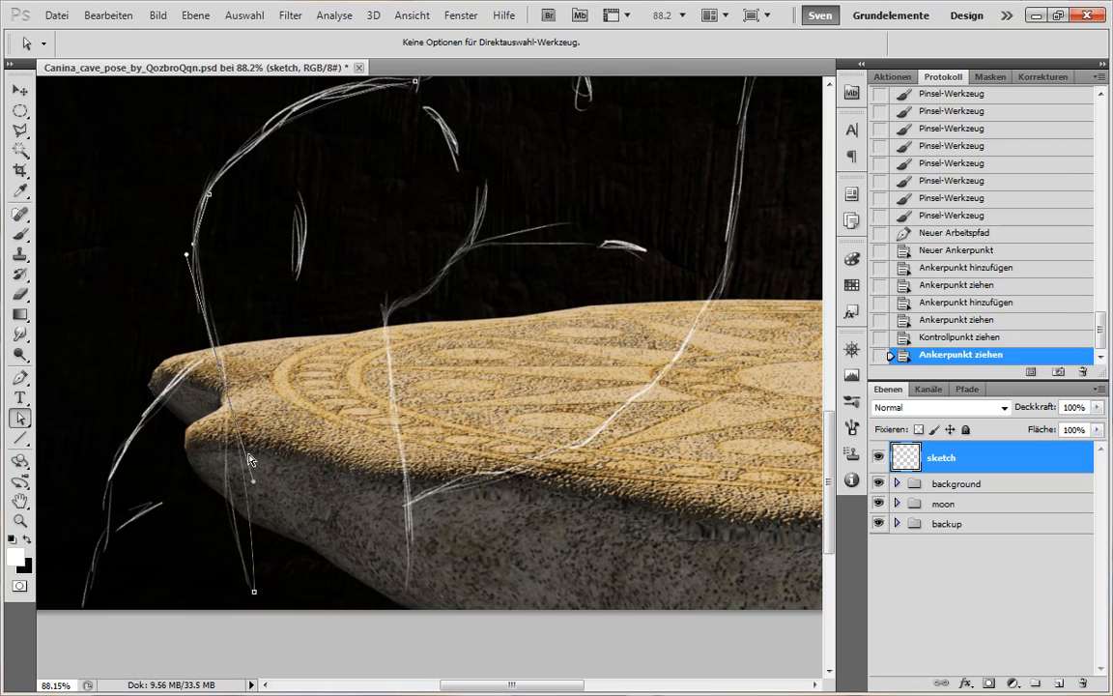
key("p")
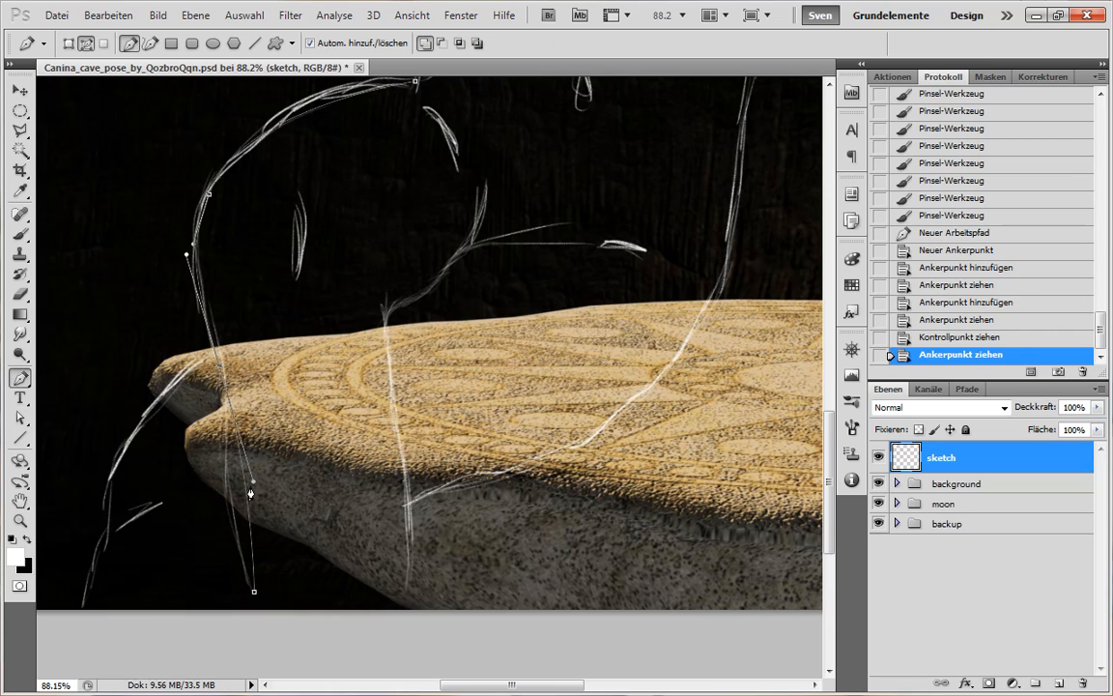
left_click(247, 488)
key("a")
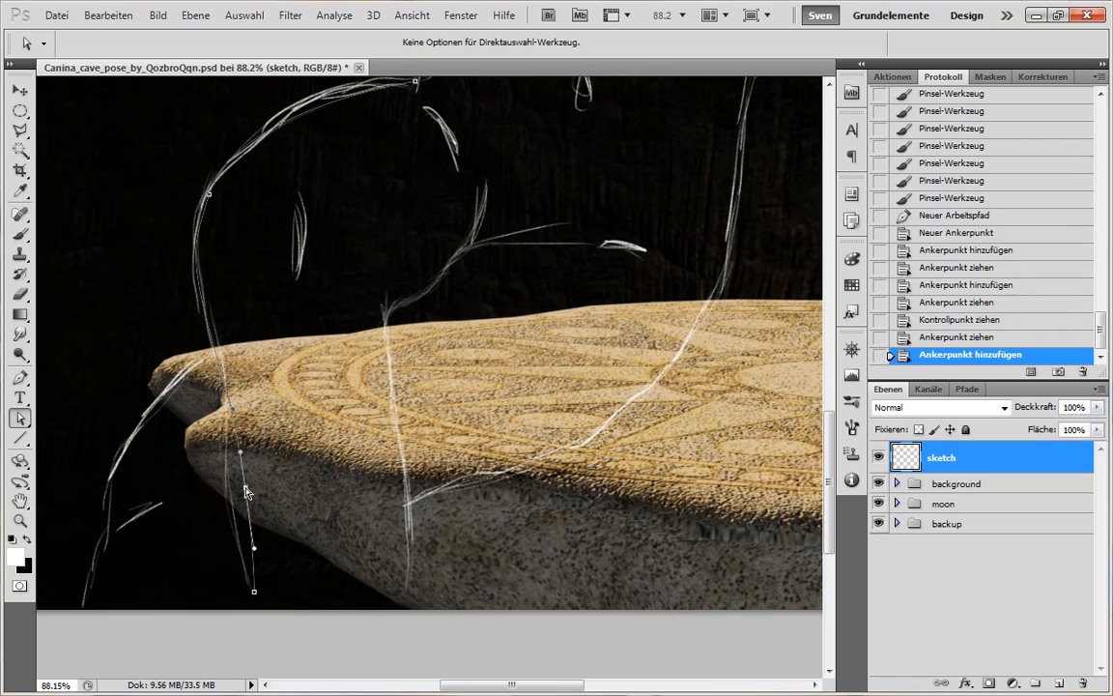
left_click_drag(249, 502, 232, 520)
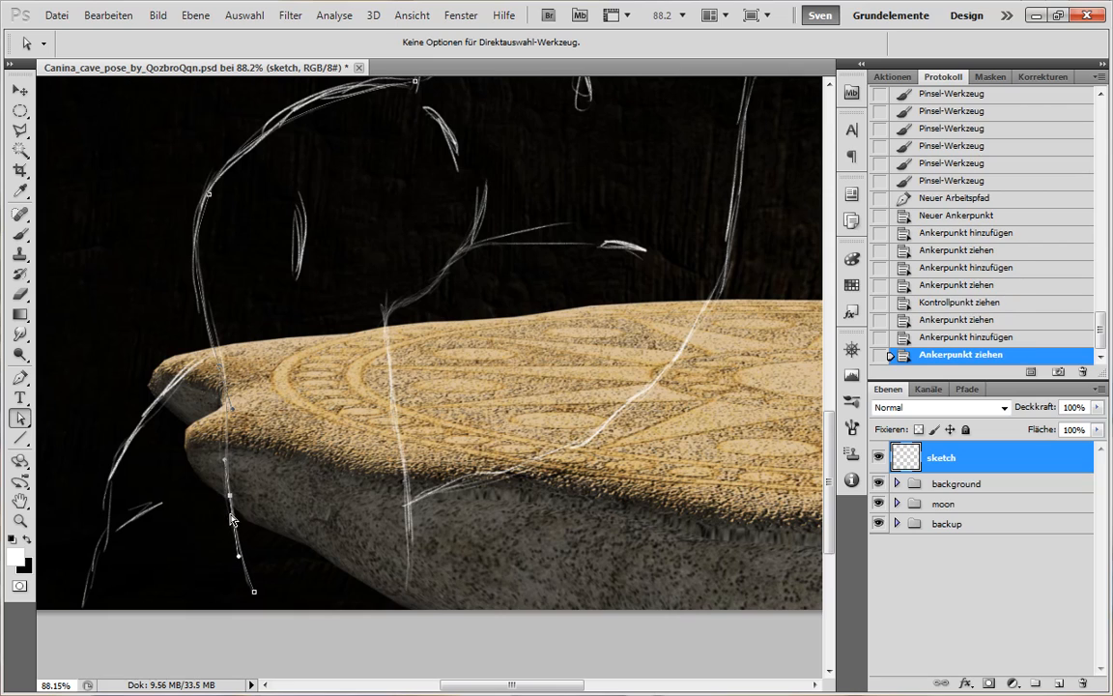
Add an anchor point over the thigh, fit the path to the thigh outline, and check it with the sketch layer temporarily hidden.
left_click(258, 453)
left_click(232, 126)
key("o")
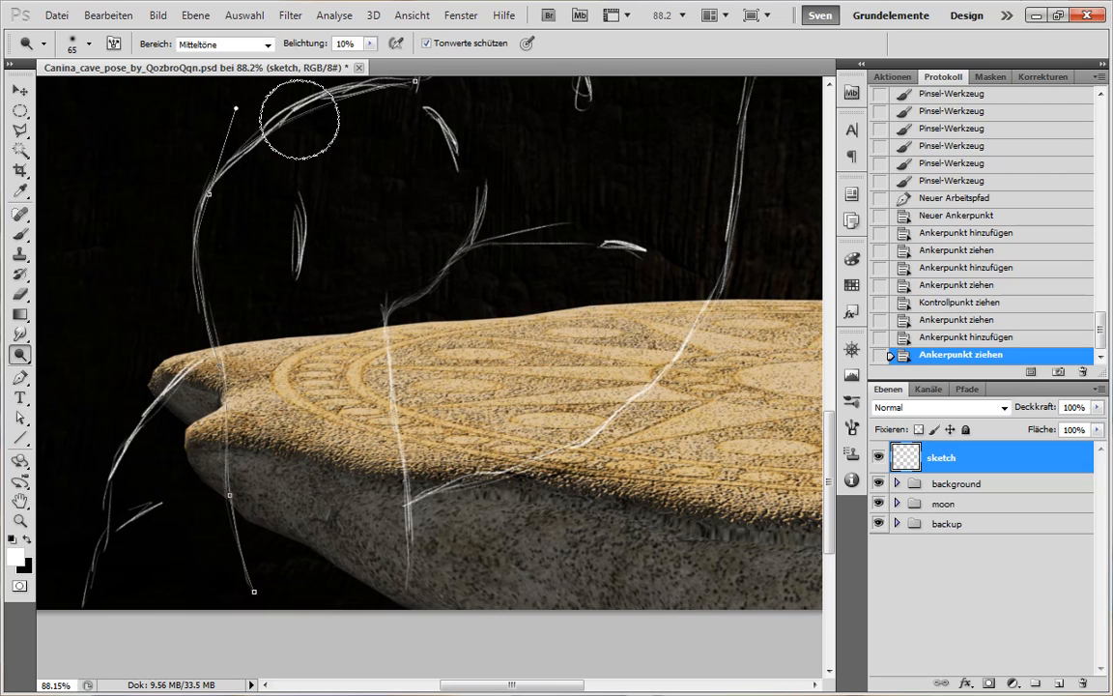
key("p")
left_click(320, 107)
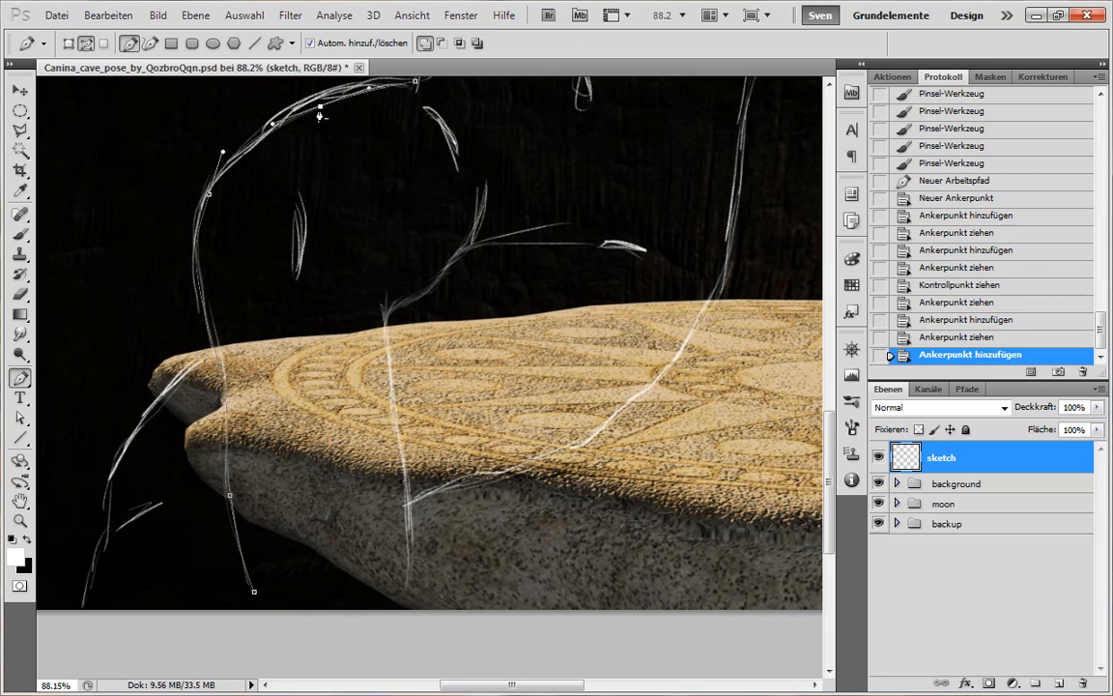
key("a")
left_click_drag(320, 107, 294, 94)
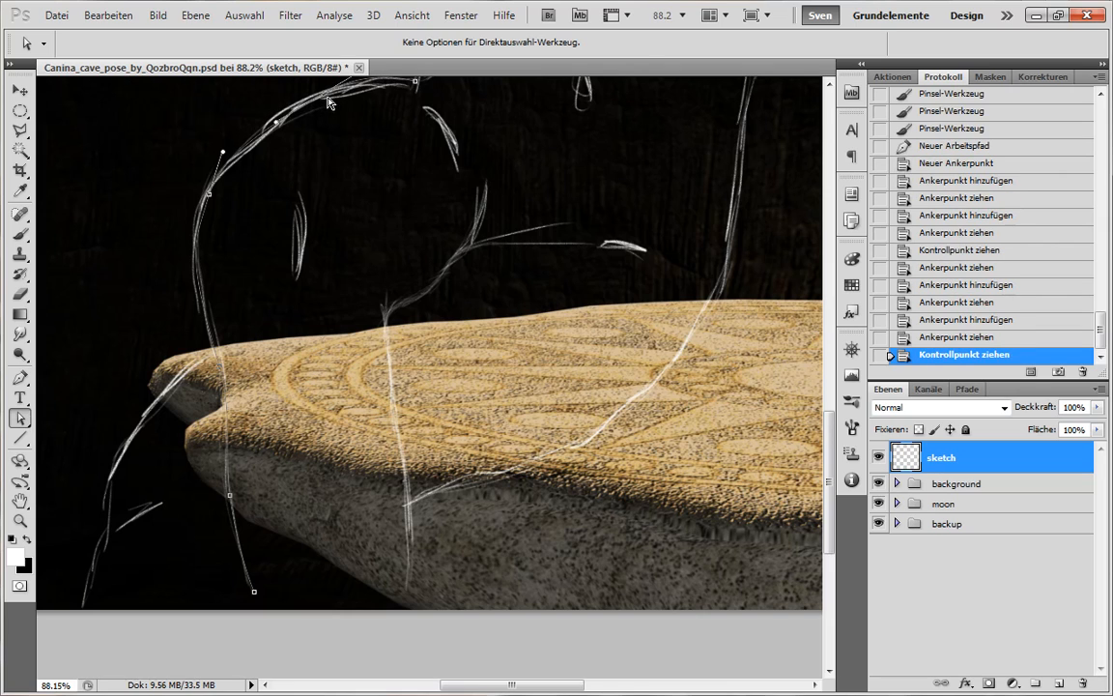
left_click_drag(291, 87, 311, 115)
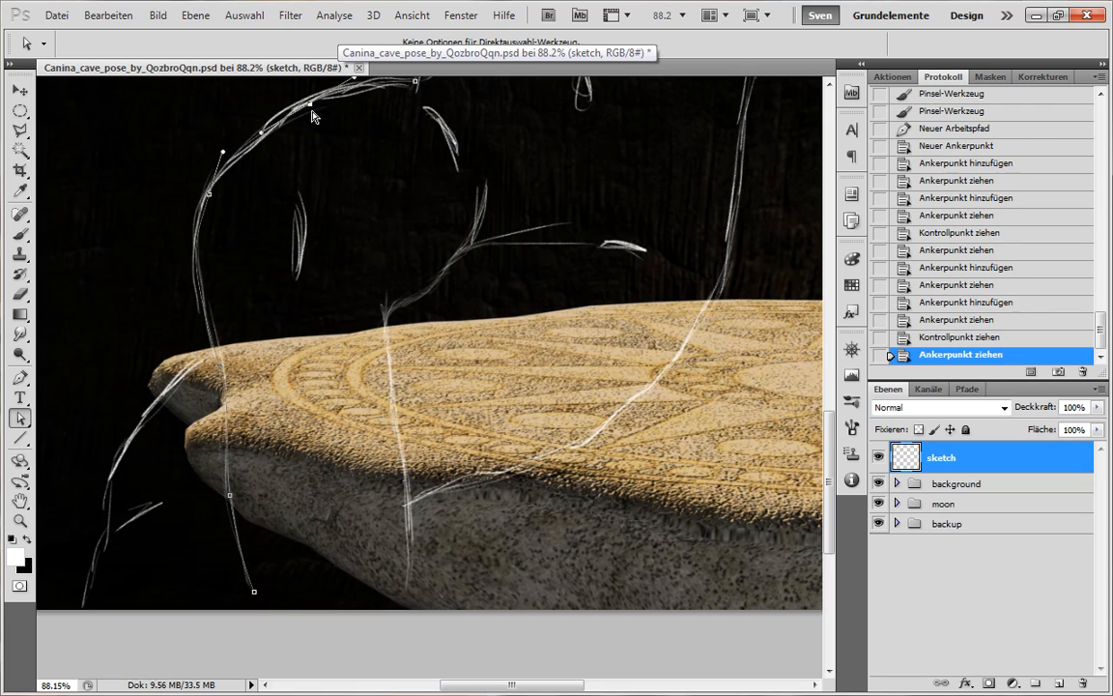
mouse_move(237, 133)
left_mouse_down()
mouse_move(306, 76)
mouse_move(303, 116)
mouse_move(239, 124)
left_mouse_up()
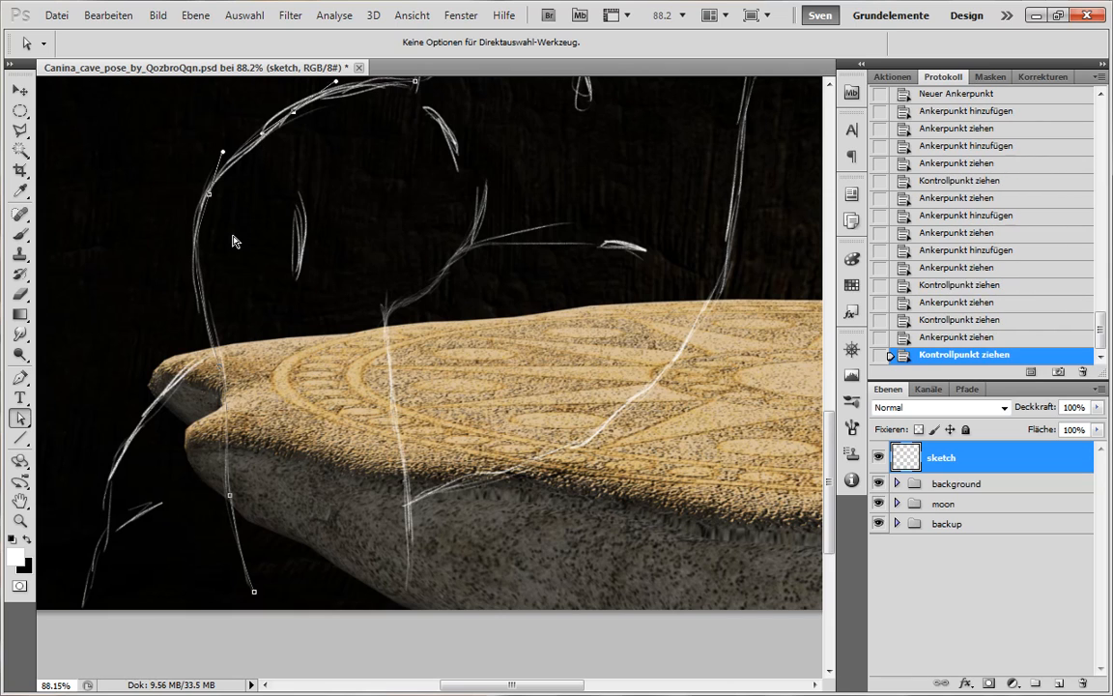
key("ctrl+comma")
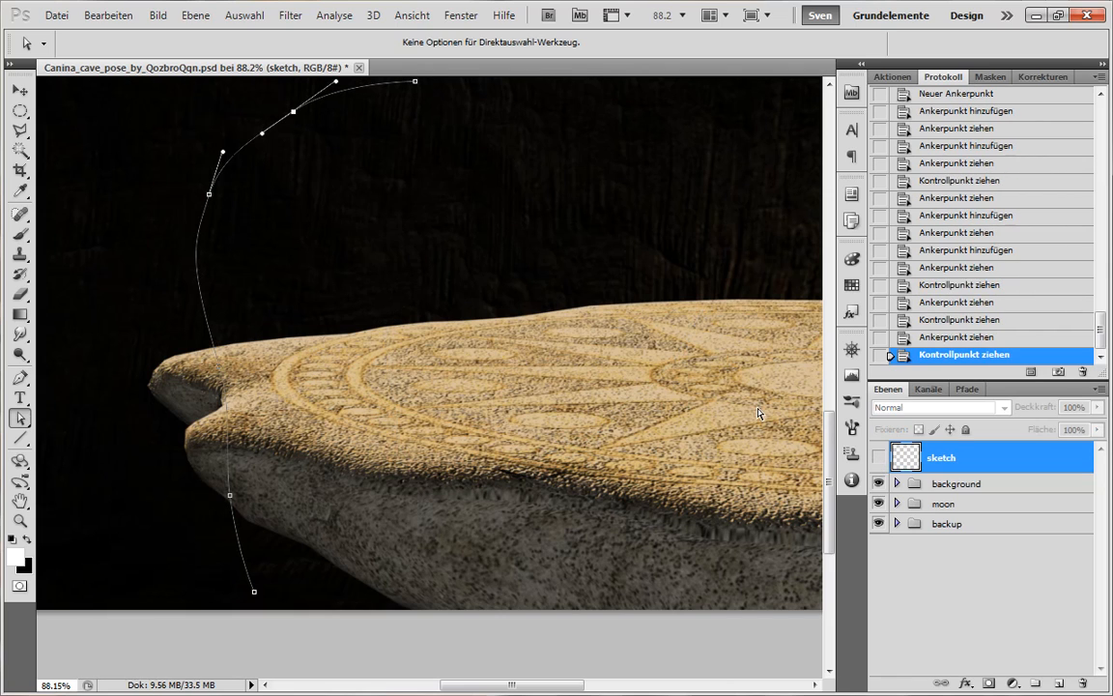
left_click(878, 457)
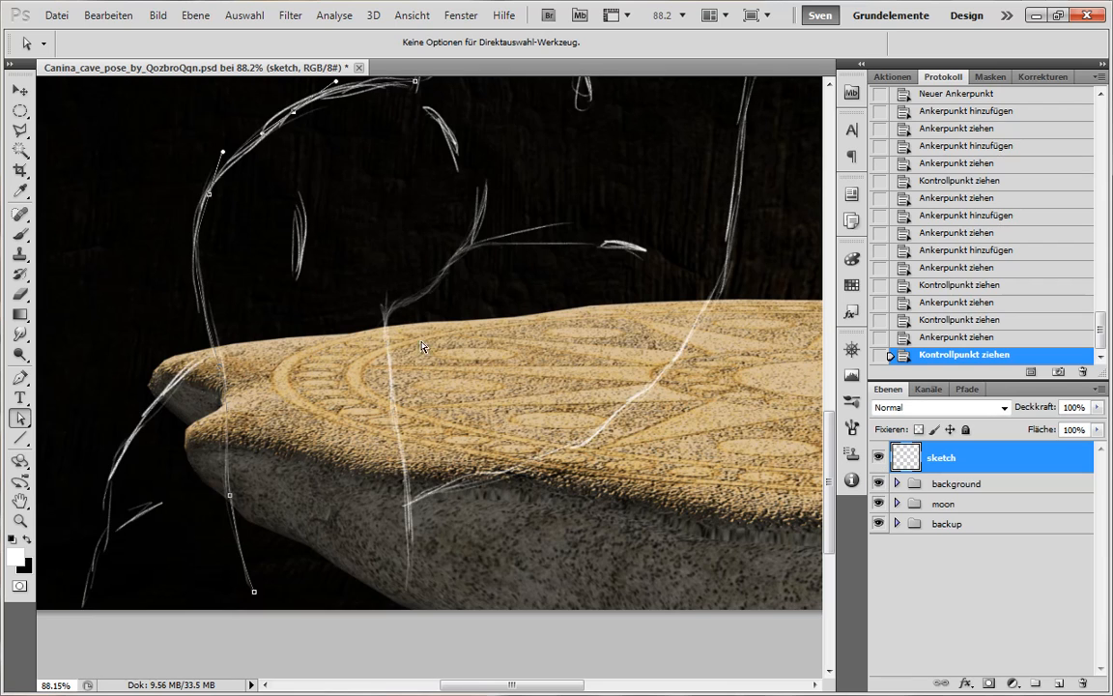
key("p")
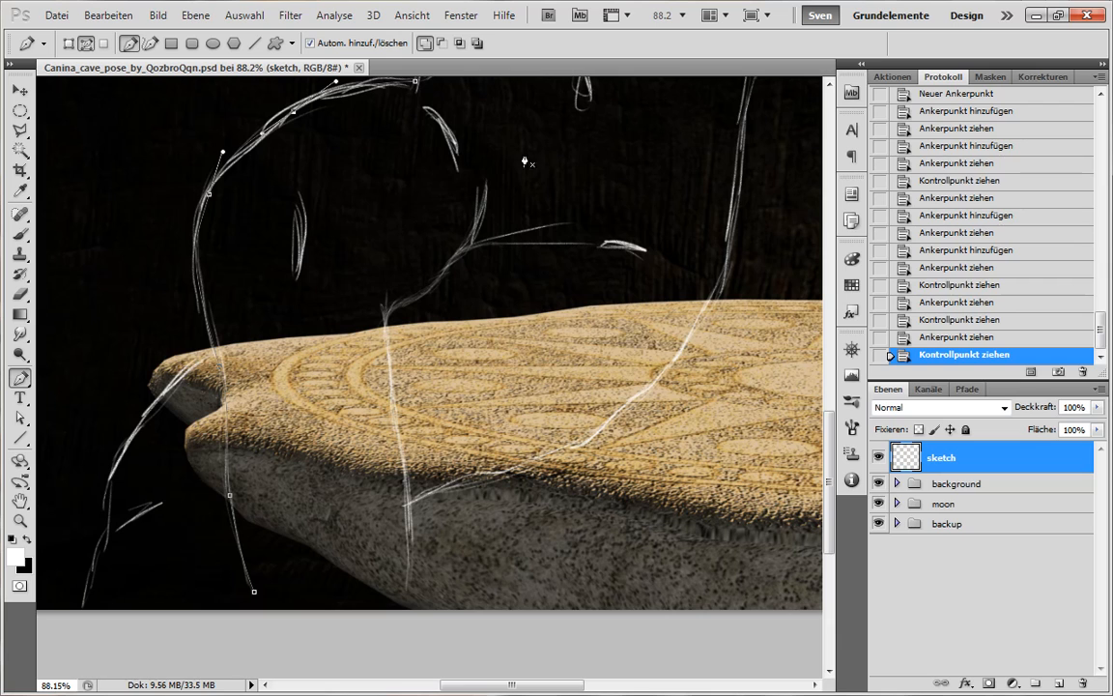
left_click_drag(541, 155, 465, 517)
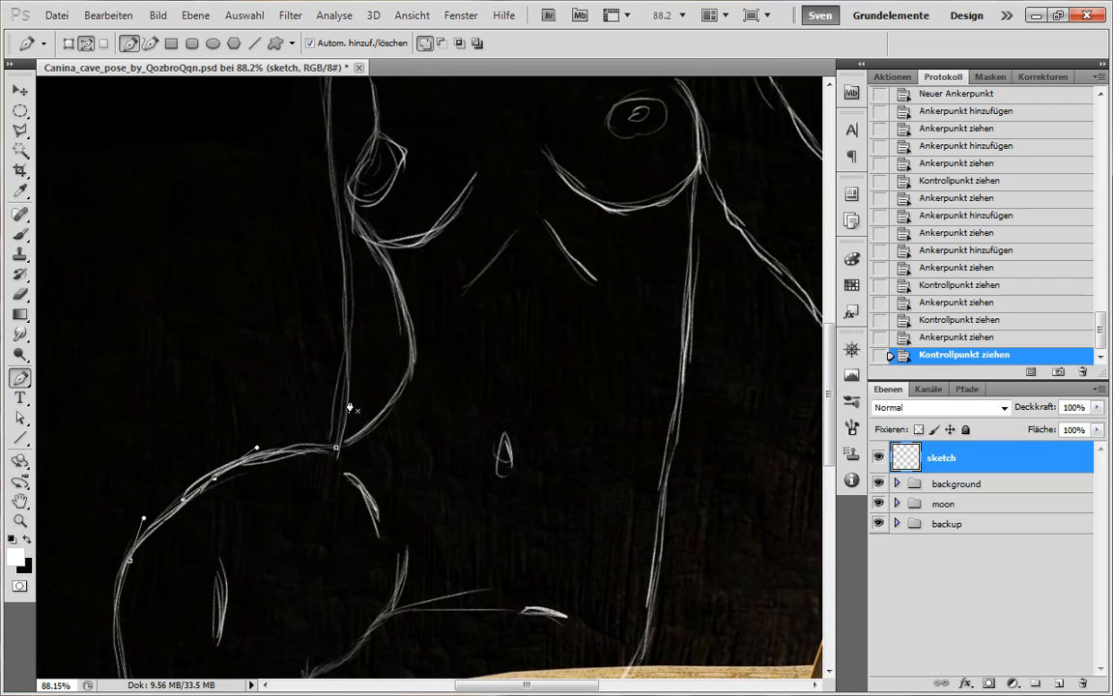
left_click(307, 406)
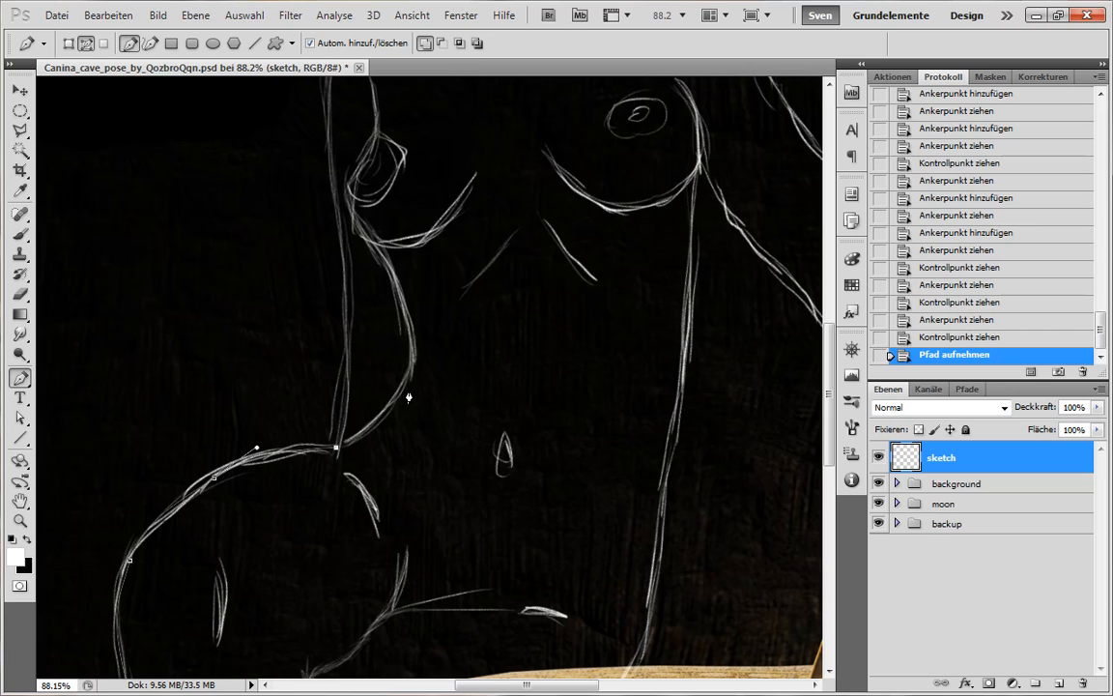
left_click(336, 450)
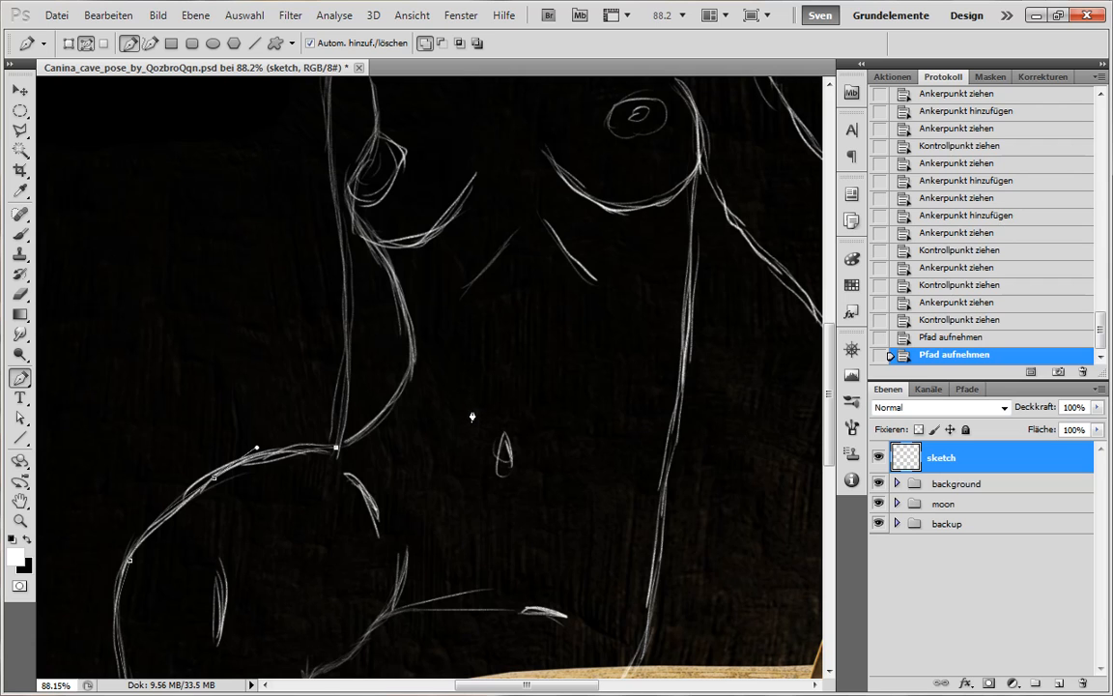
Move the path's lower leg end point down to the bottom edge of the canvas.
scroll(480, 355, "down", 5)
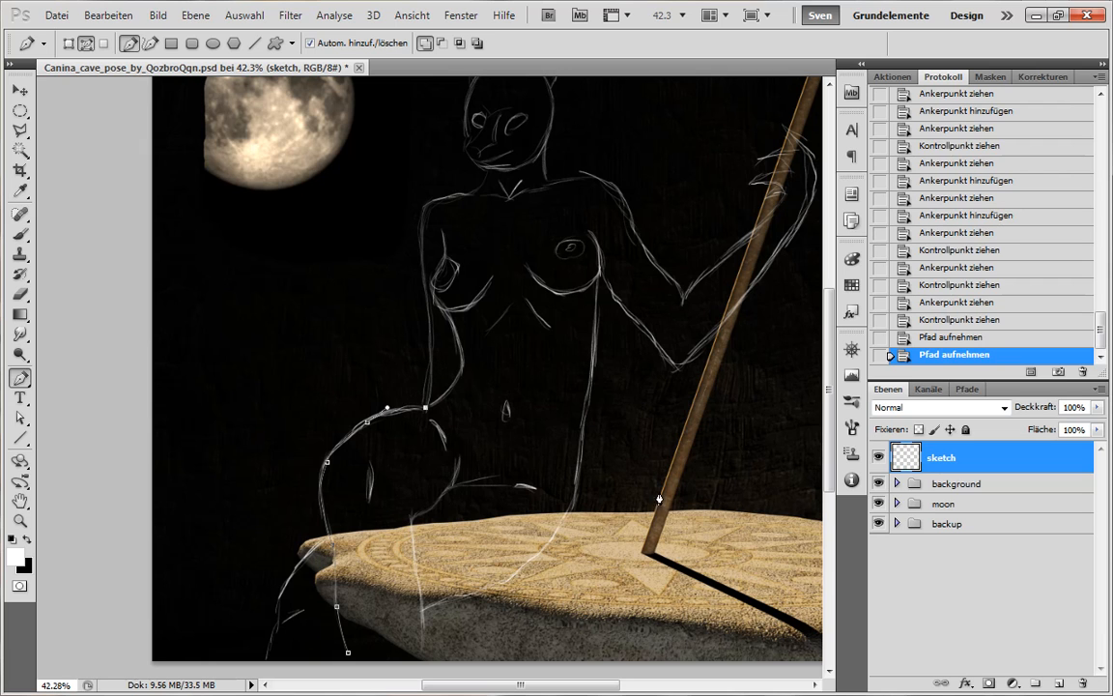
scroll(464, 401, "up", 5)
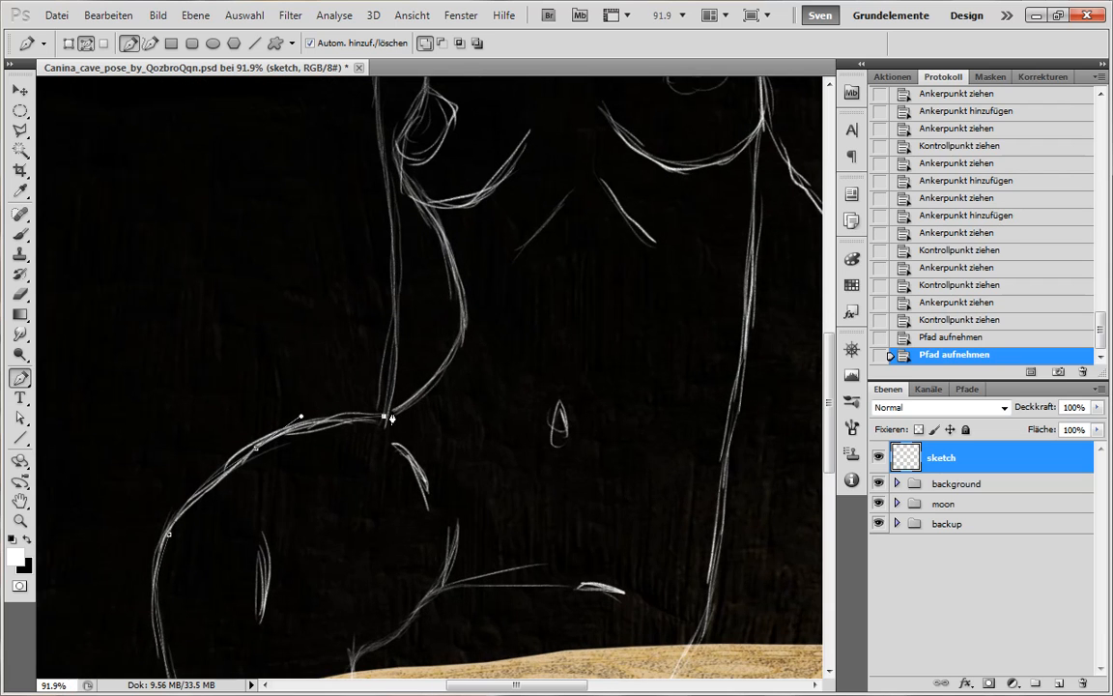
scroll(509, 251, "down", 6)
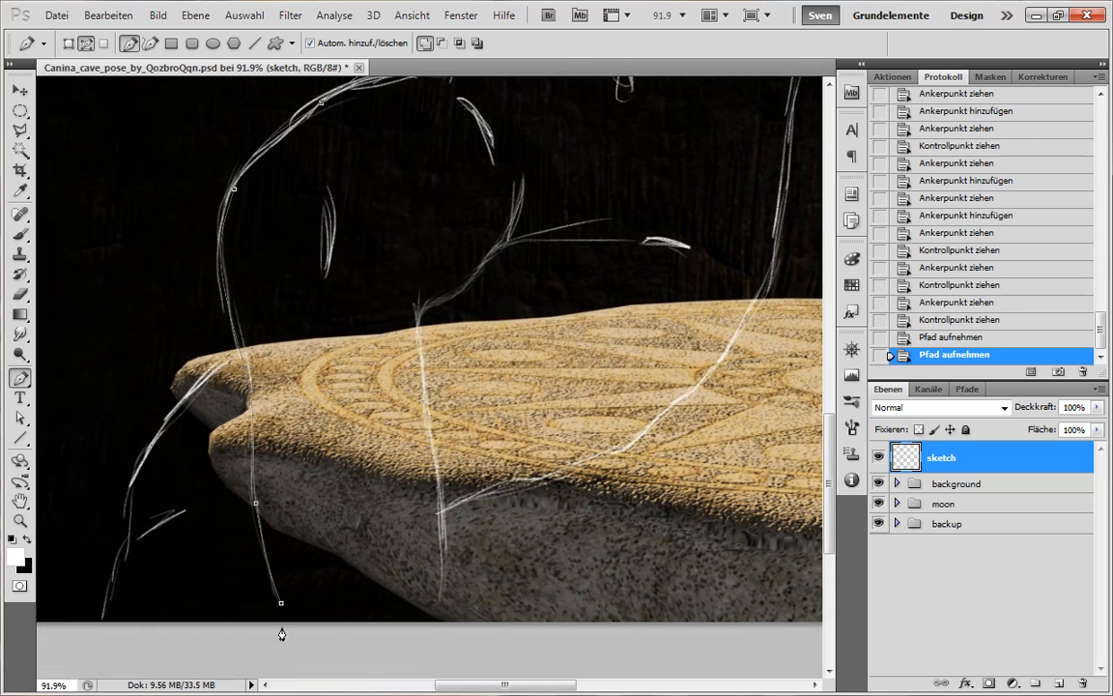
key("a")
left_click_drag(281, 607, 289, 621)
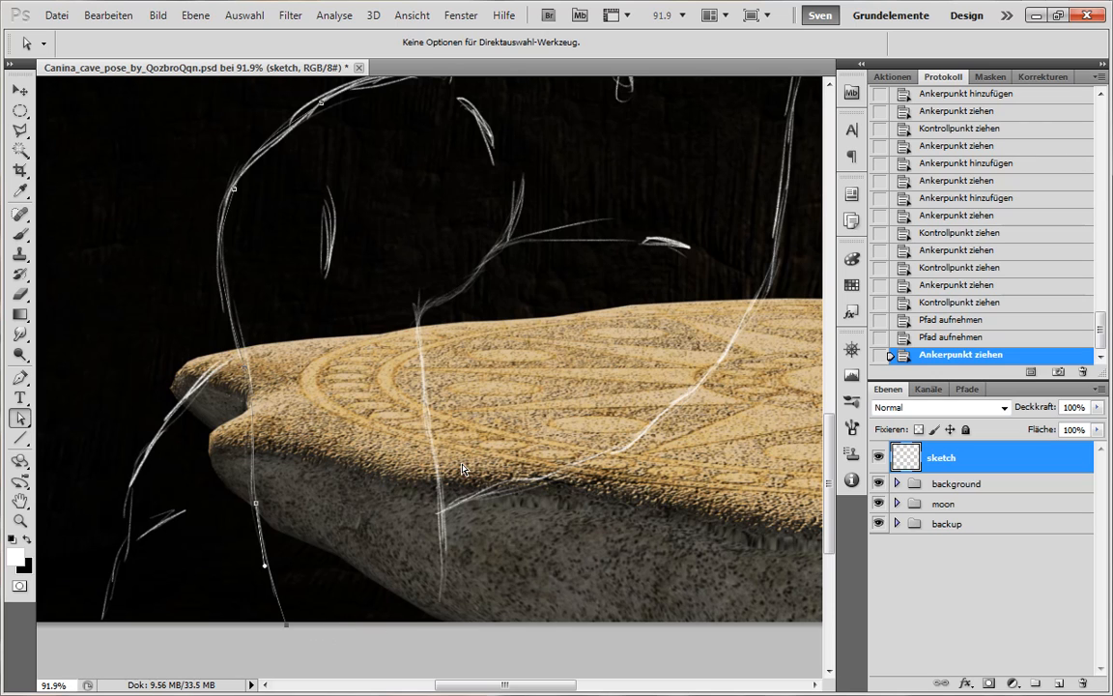
Extend the Pen path from the hip up to beneath the breast and bend it onto the waist outline with an added anchor point.
mouse_move(441, 317)
left_mouse_down()
mouse_move(428, 349)
mouse_move(449, 473)
left_mouse_up()
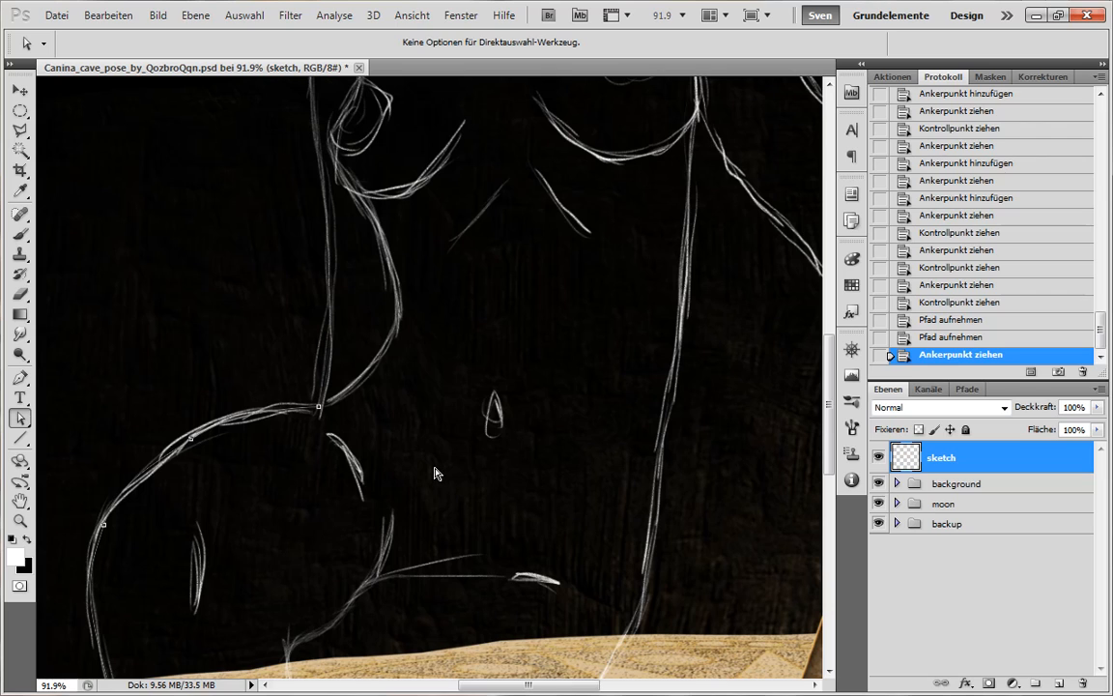
key("p")
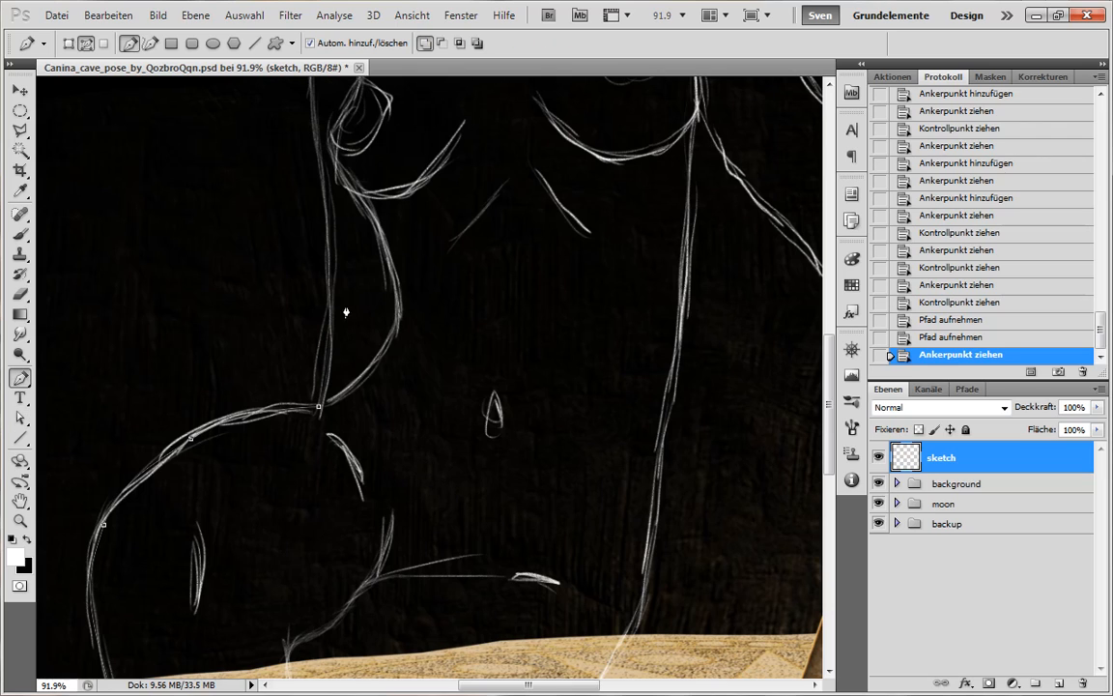
left_click(318, 406)
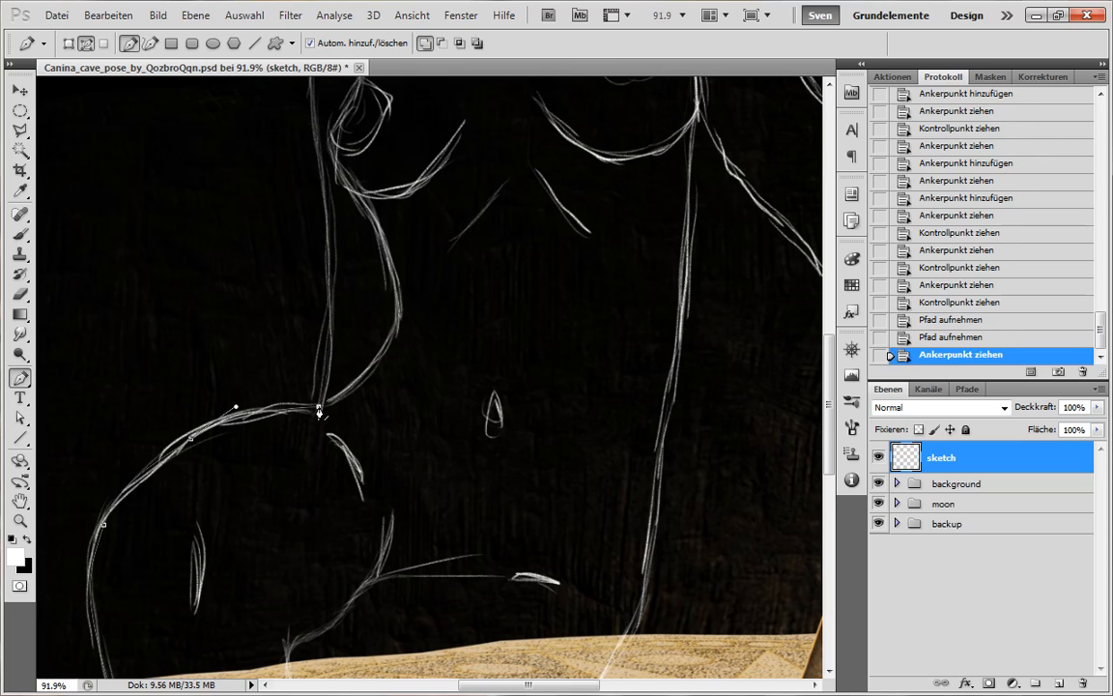
left_click(360, 199)
left_click(337, 315)
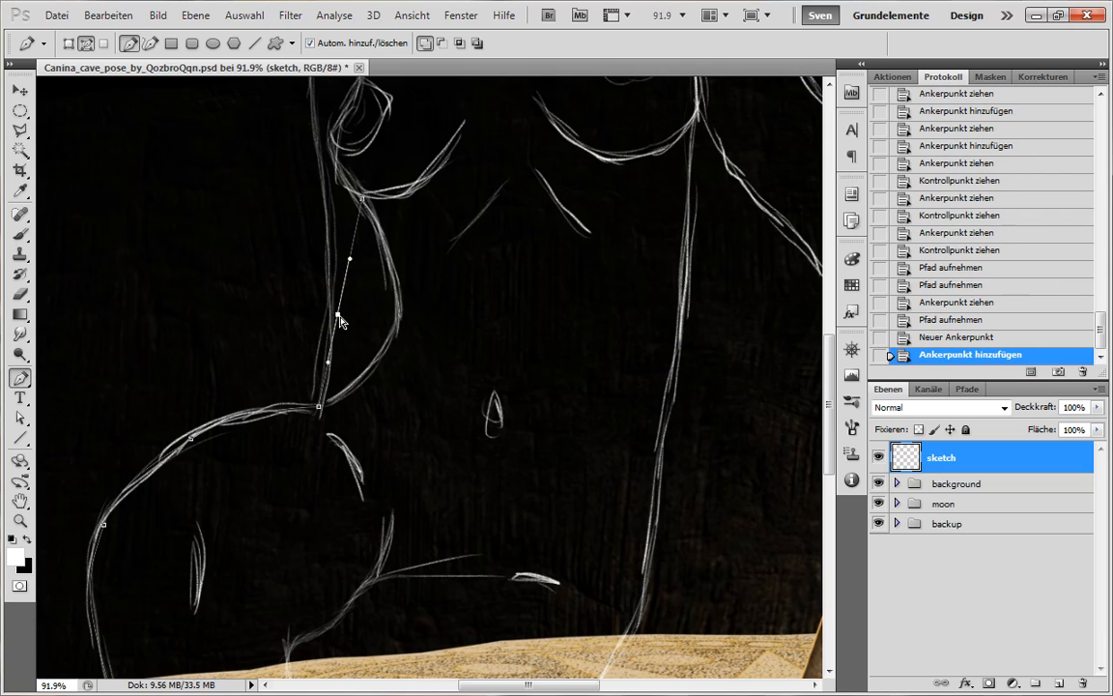
key("a")
left_click_drag(338, 316, 401, 335)
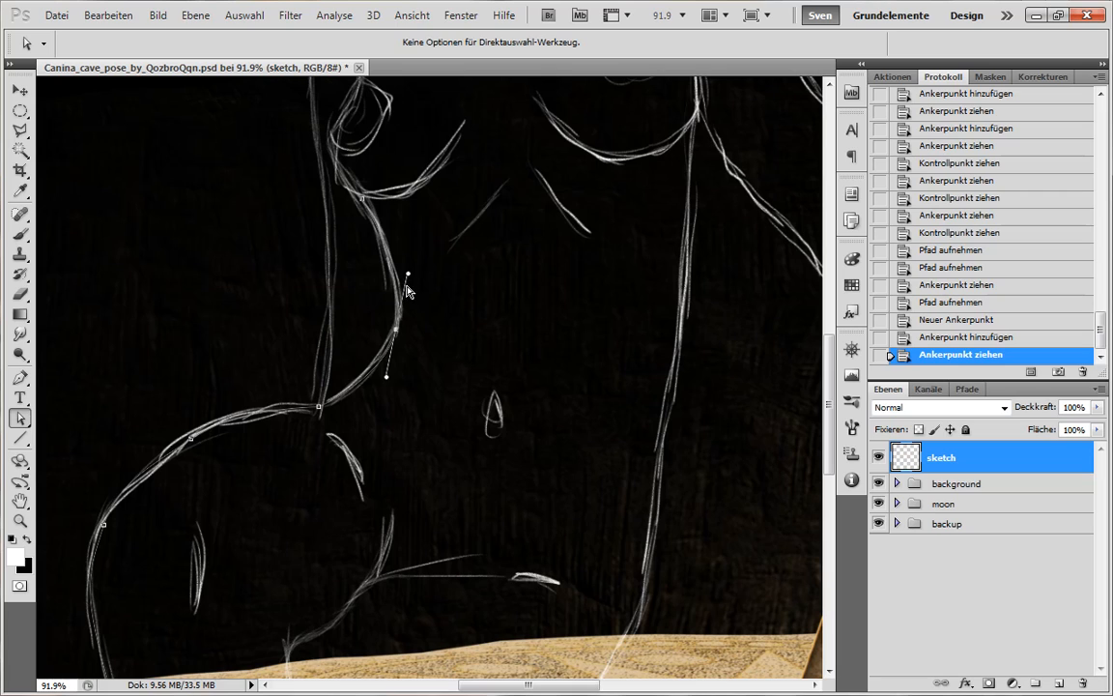
Convert the hip anchor point with the Convert Point tool and refine the waist curve to follow the sketch.
left_click(319, 407)
left_click(331, 436)
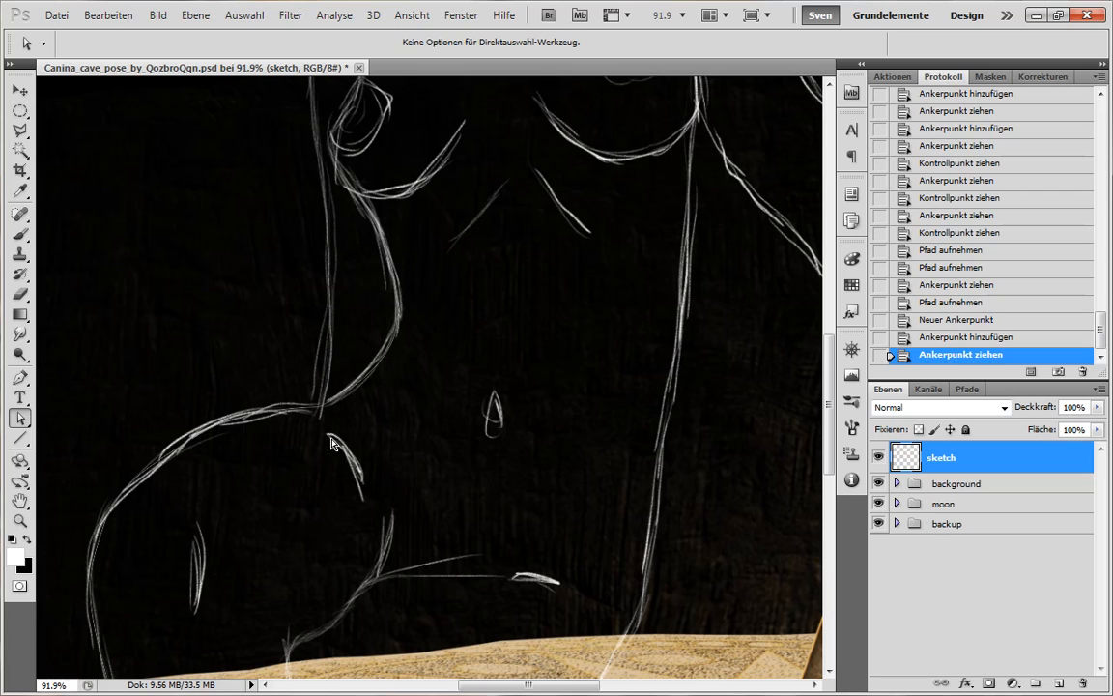
left_click(19, 377)
left_click(20, 377)
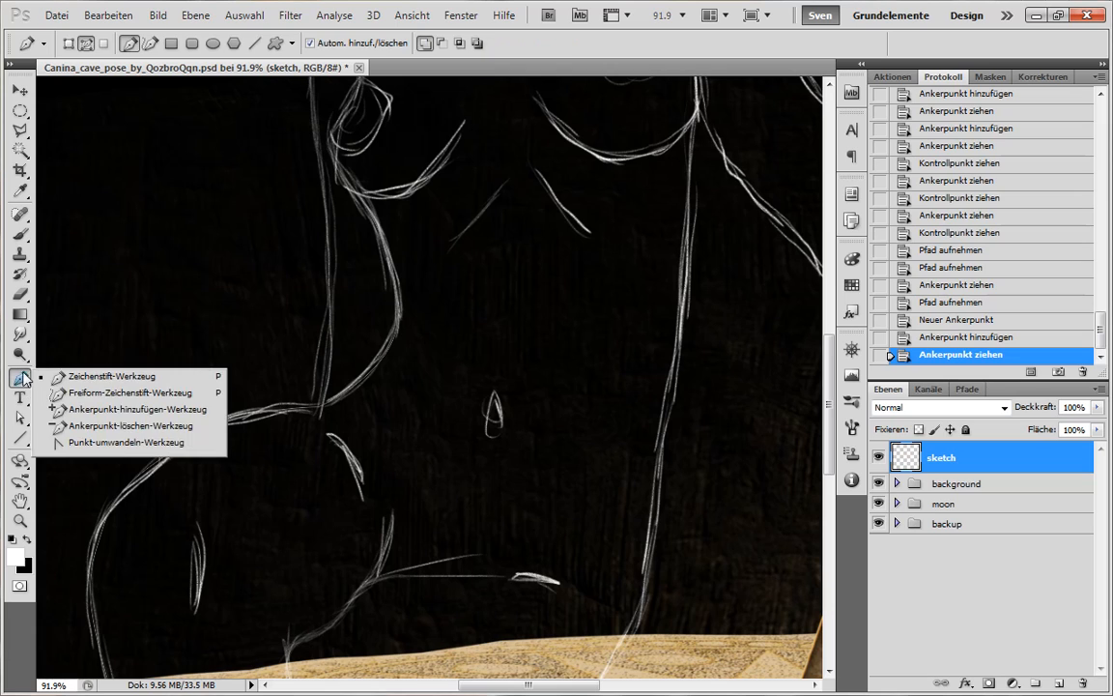
left_click(107, 445)
left_click(321, 409)
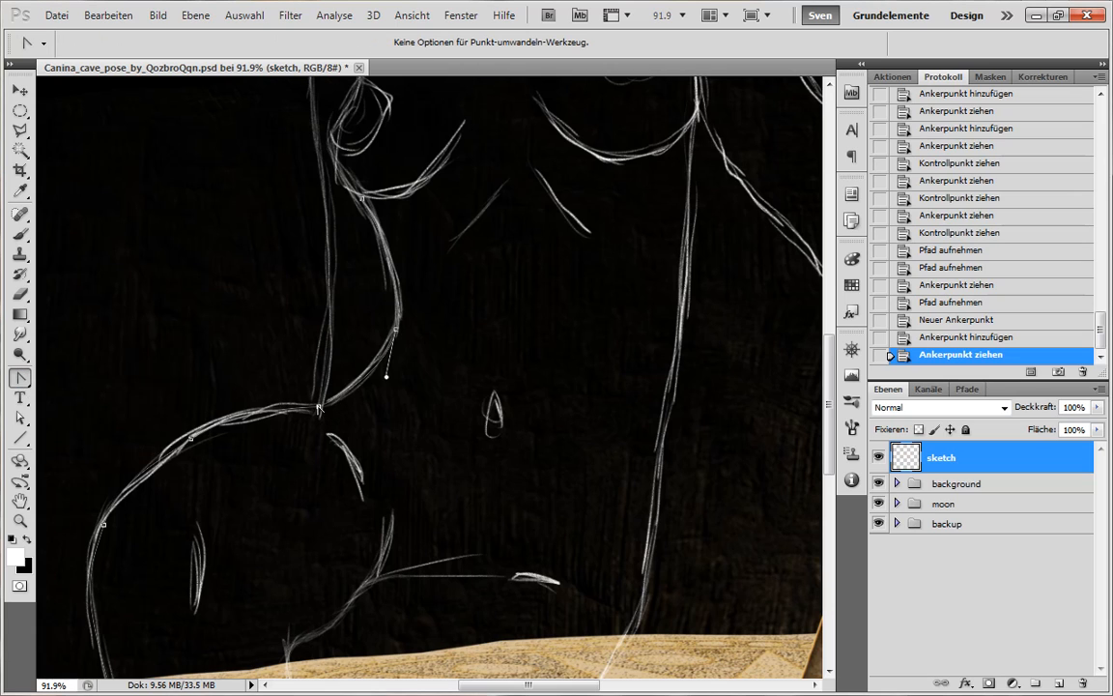
left_click_drag(319, 406, 333, 403)
key("a")
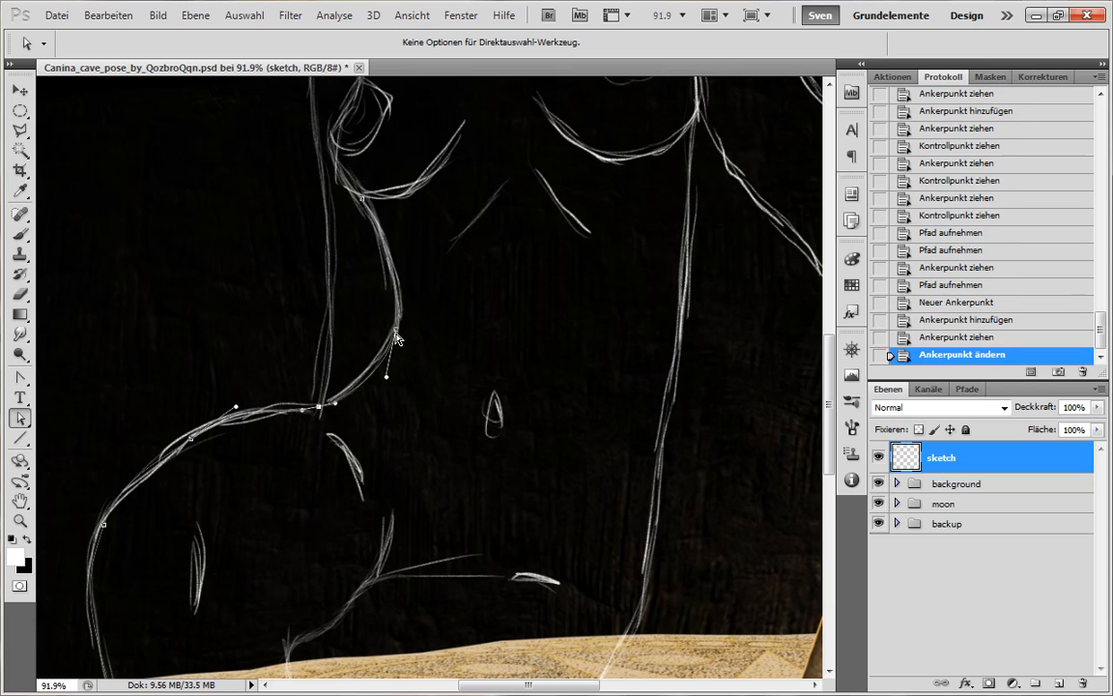
left_click_drag(396, 339, 404, 263)
left_click(437, 393)
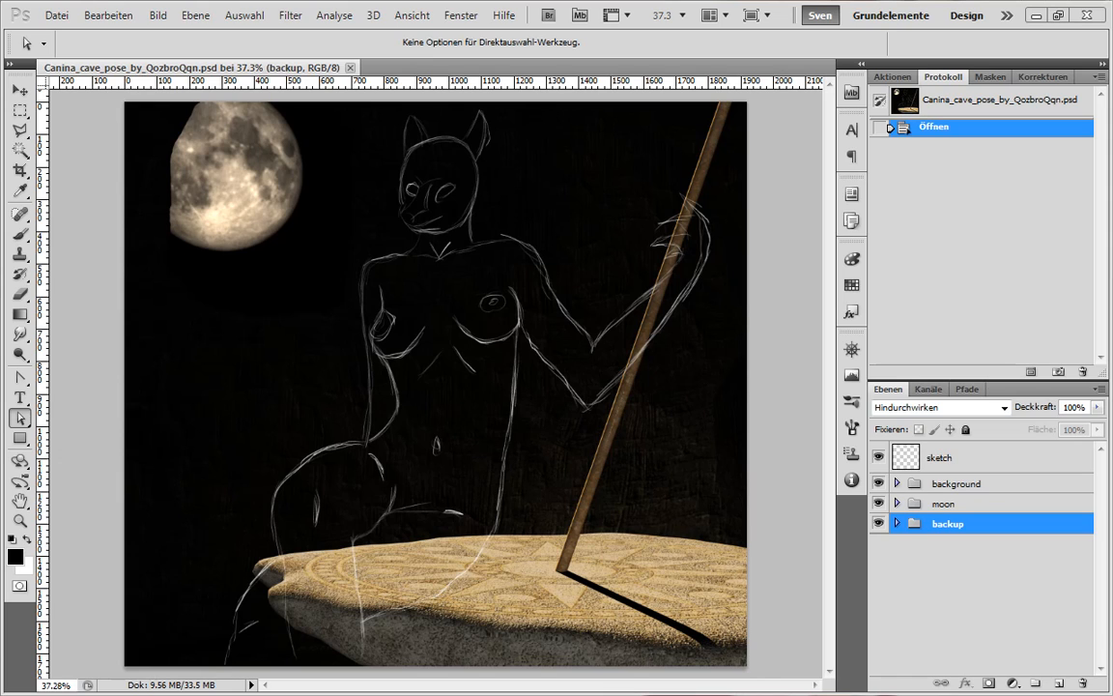
Check the document's pixel dimensions and resolution without changing the image size.
left_click(150, 17)
left_click(225, 149)
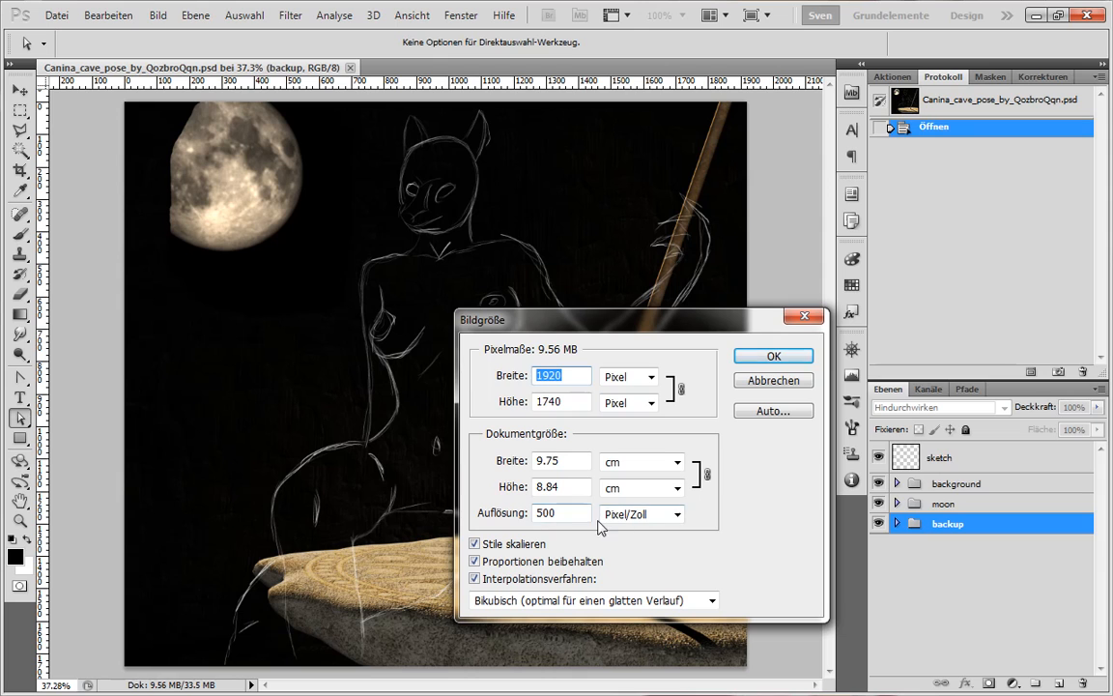
left_click(773, 379)
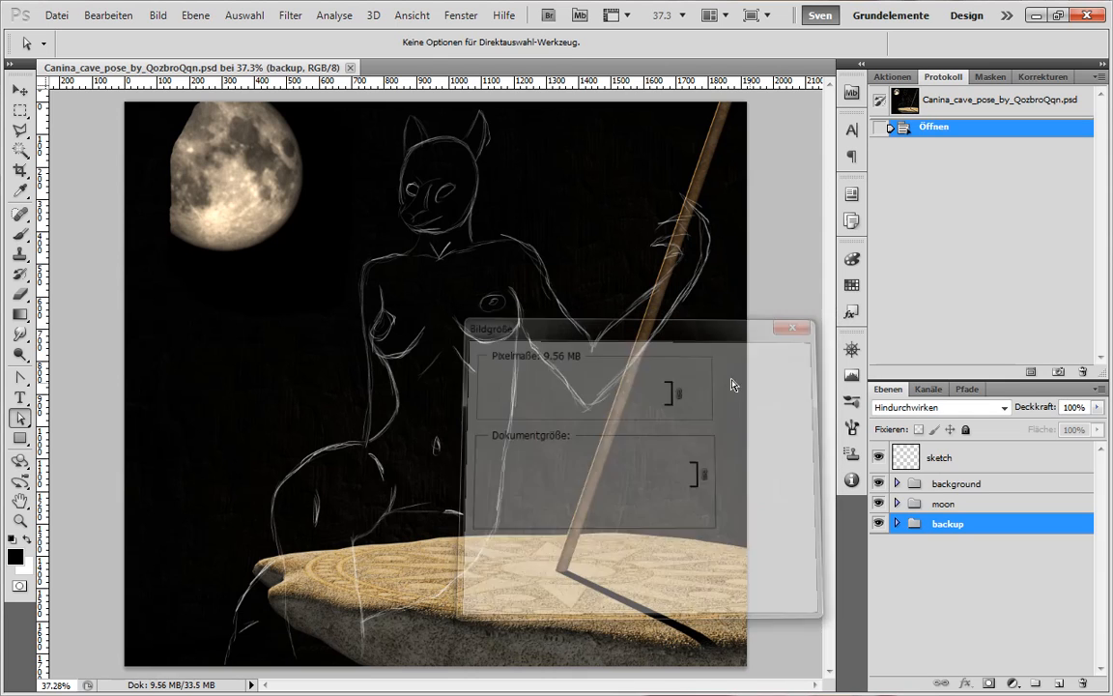
Examine the moon, the carved stone slab and the staff's base and shadow close up.
scroll(175, 145, "up", 3)
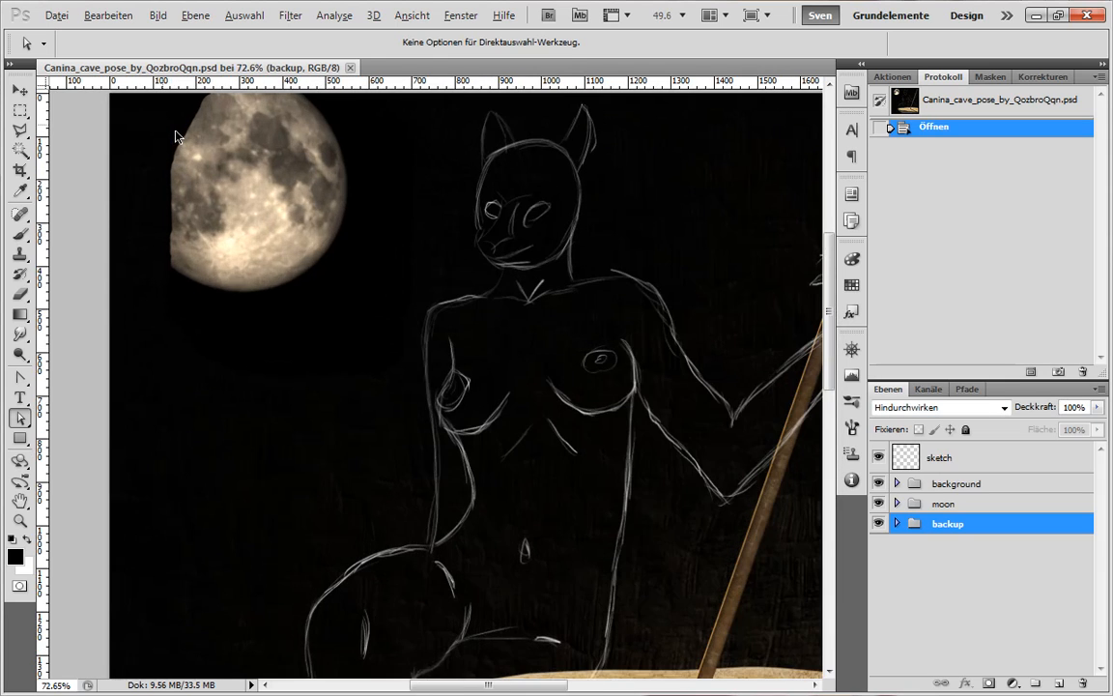
scroll(309, 222, "up", 2)
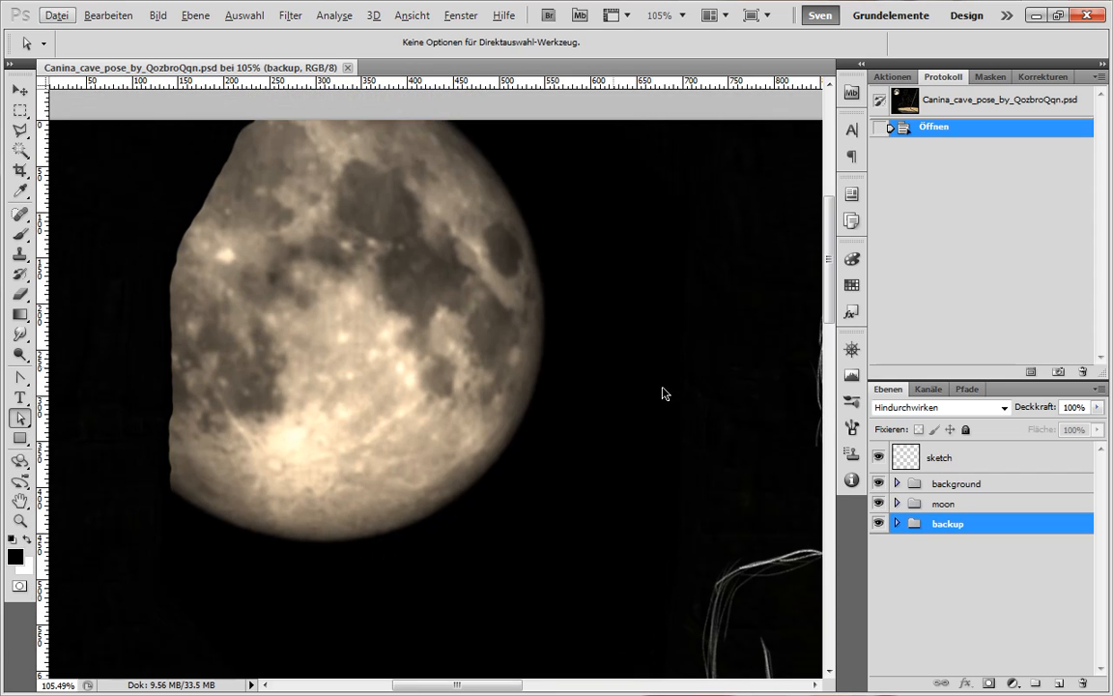
scroll(666, 393, "down", 3)
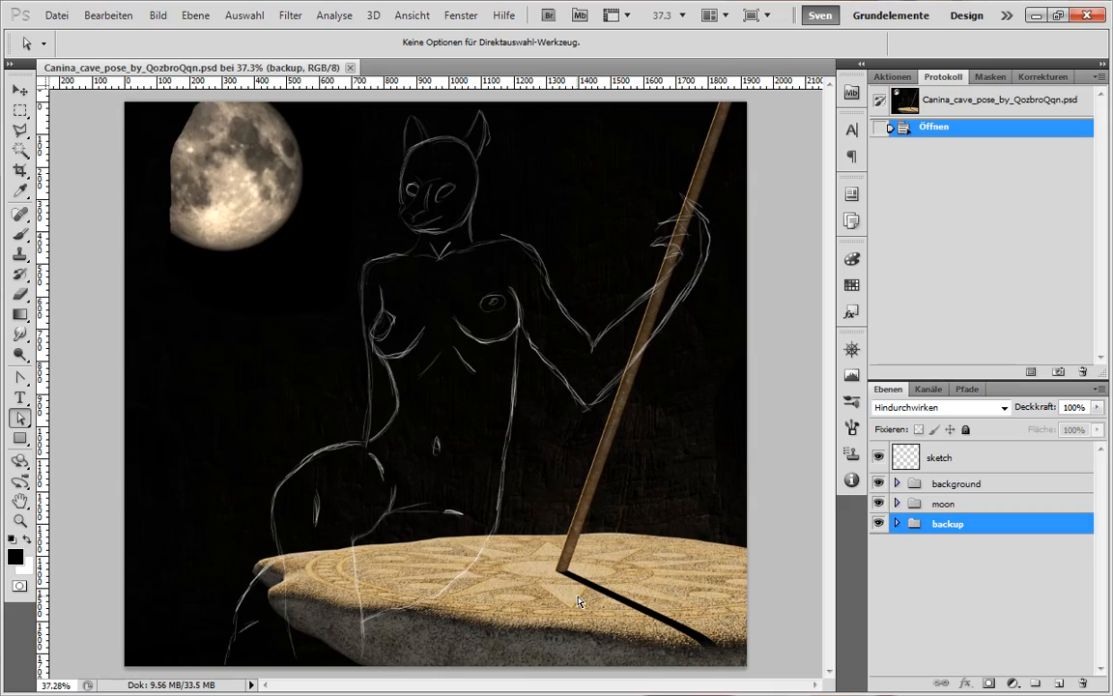
scroll(577, 601, "up", 4)
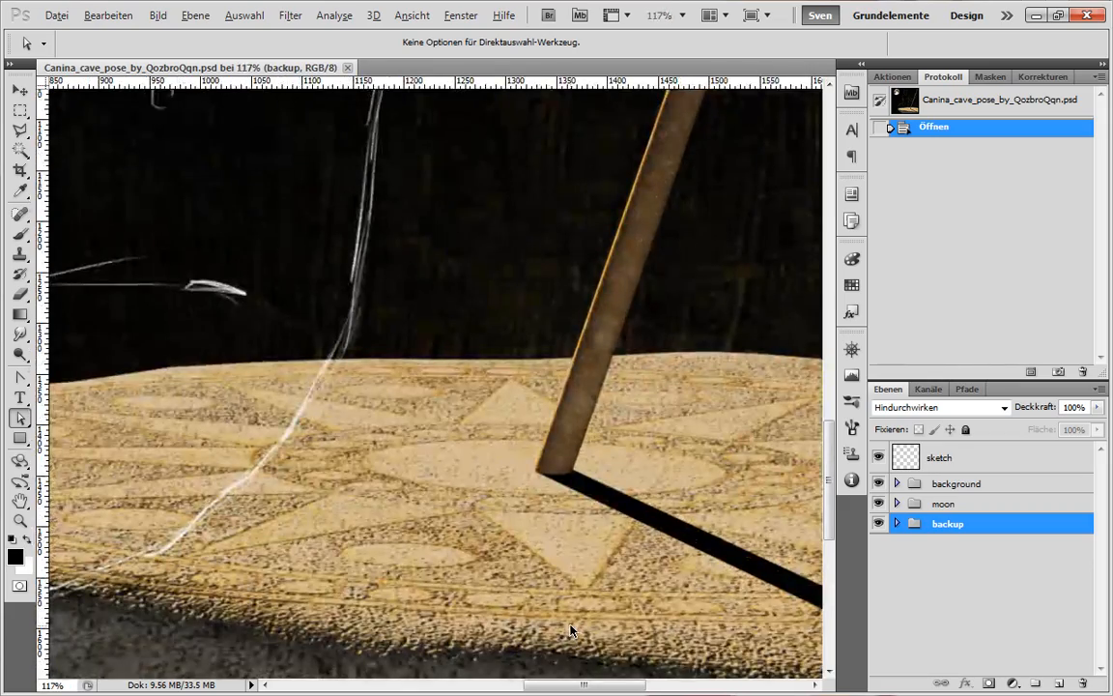
scroll(570, 630, "up", 1)
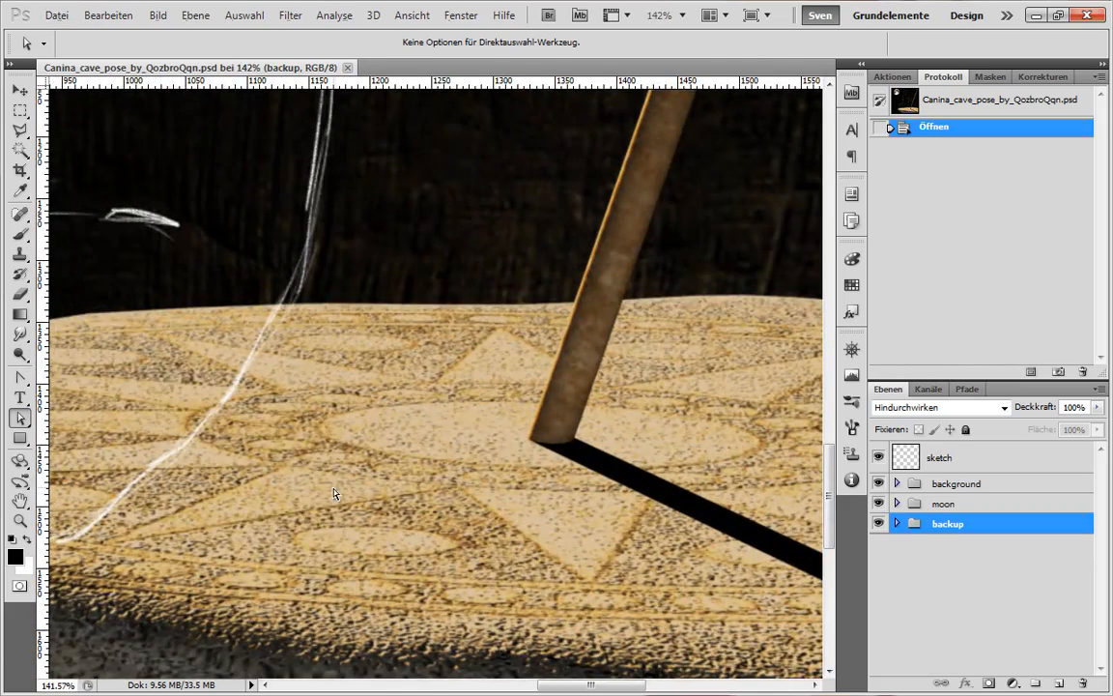
scroll(338, 504, "down", 3)
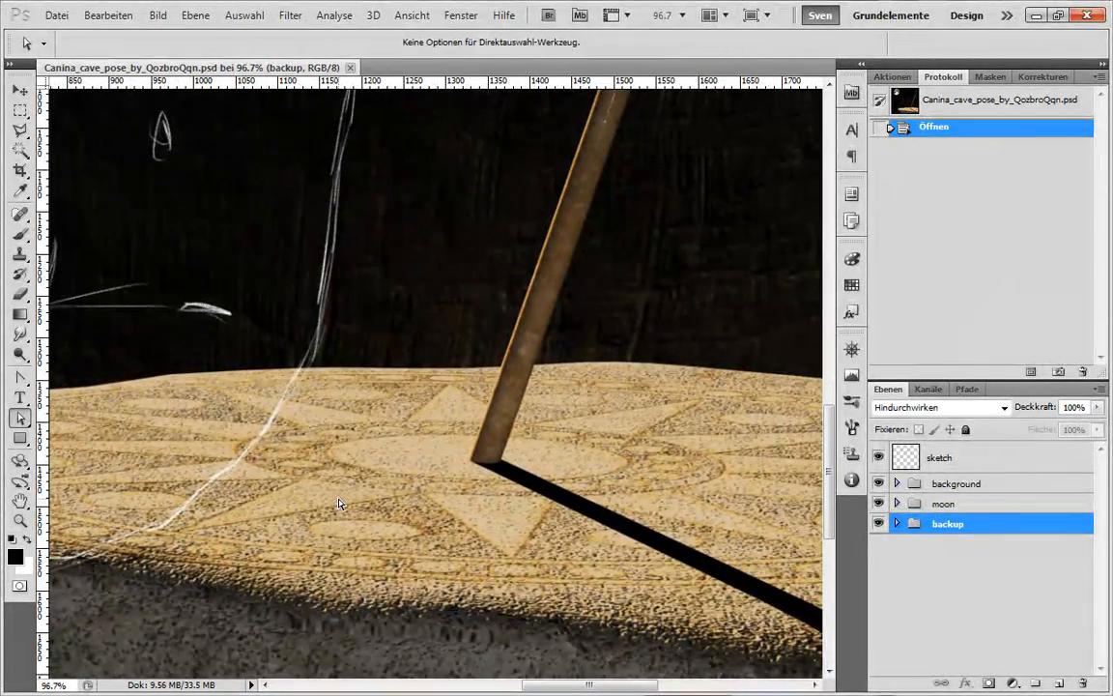
scroll(338, 504, "down", 1)
scroll(338, 503, "up", 2)
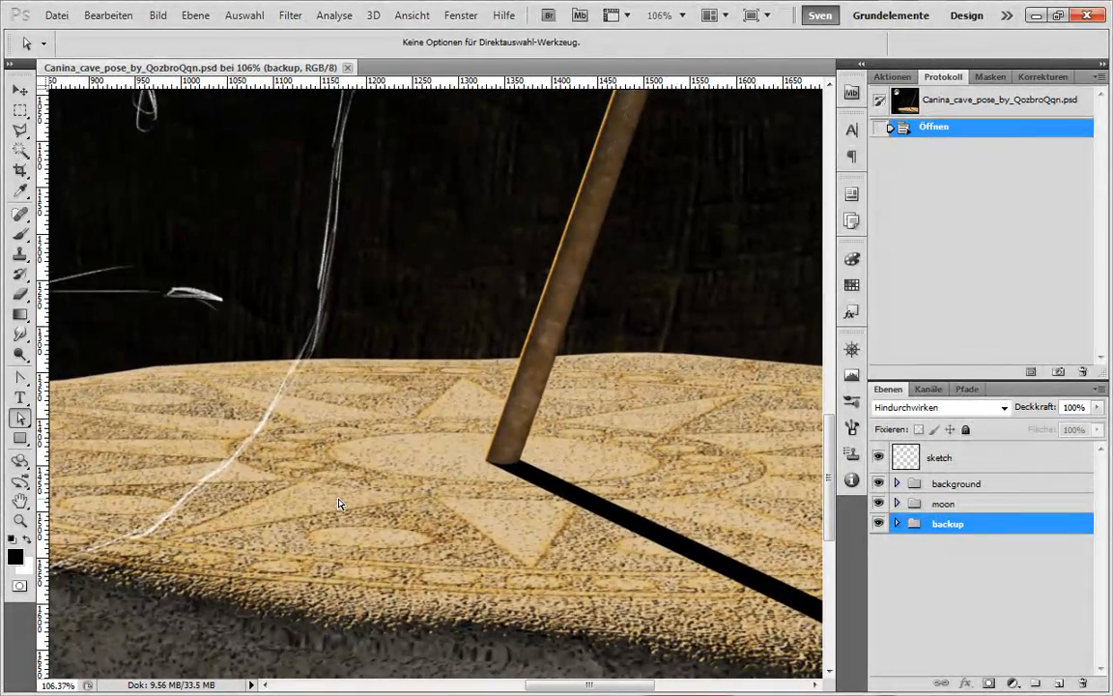
scroll(338, 503, "down", 8)
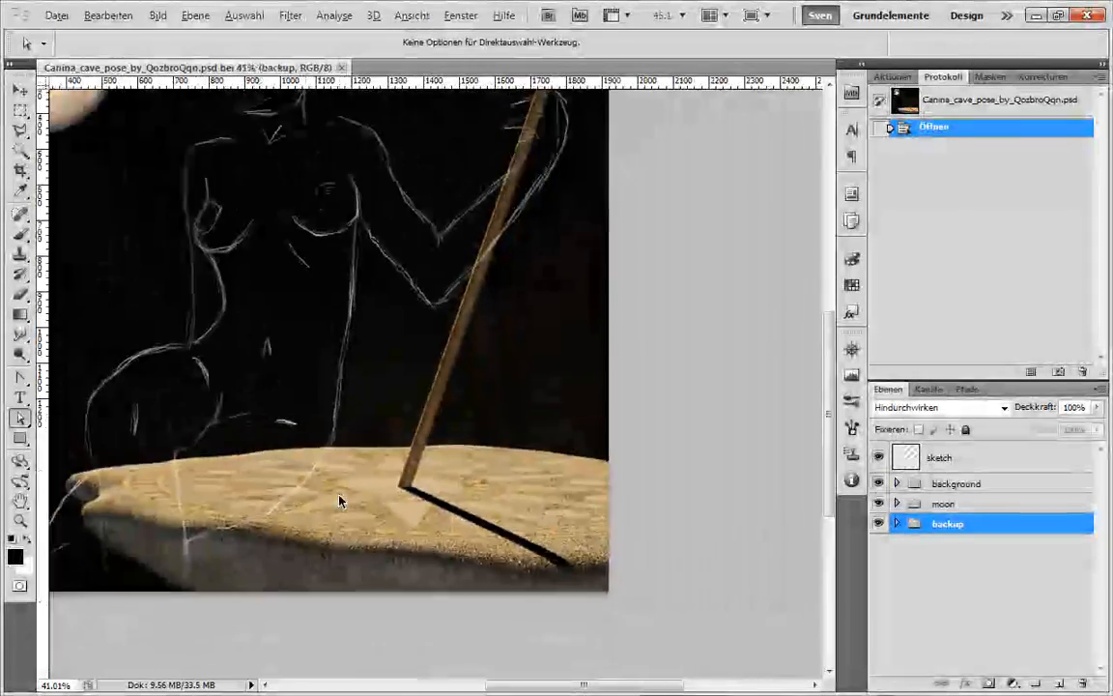
scroll(228, 160, "up", 3)
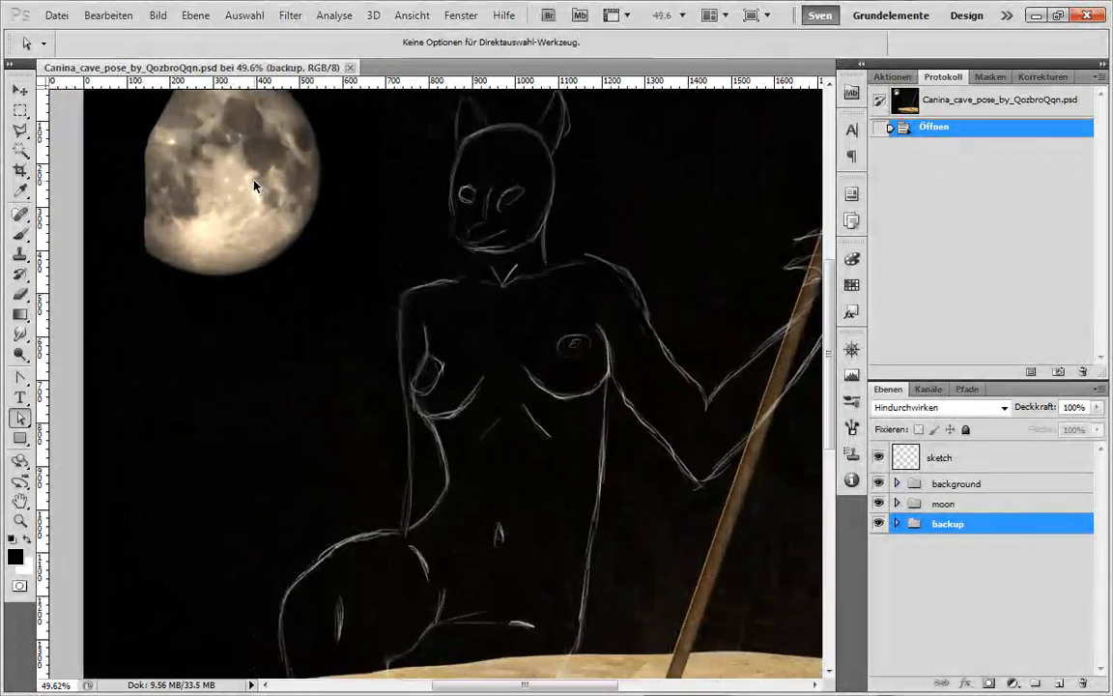
scroll(174, 248, "up", 6)
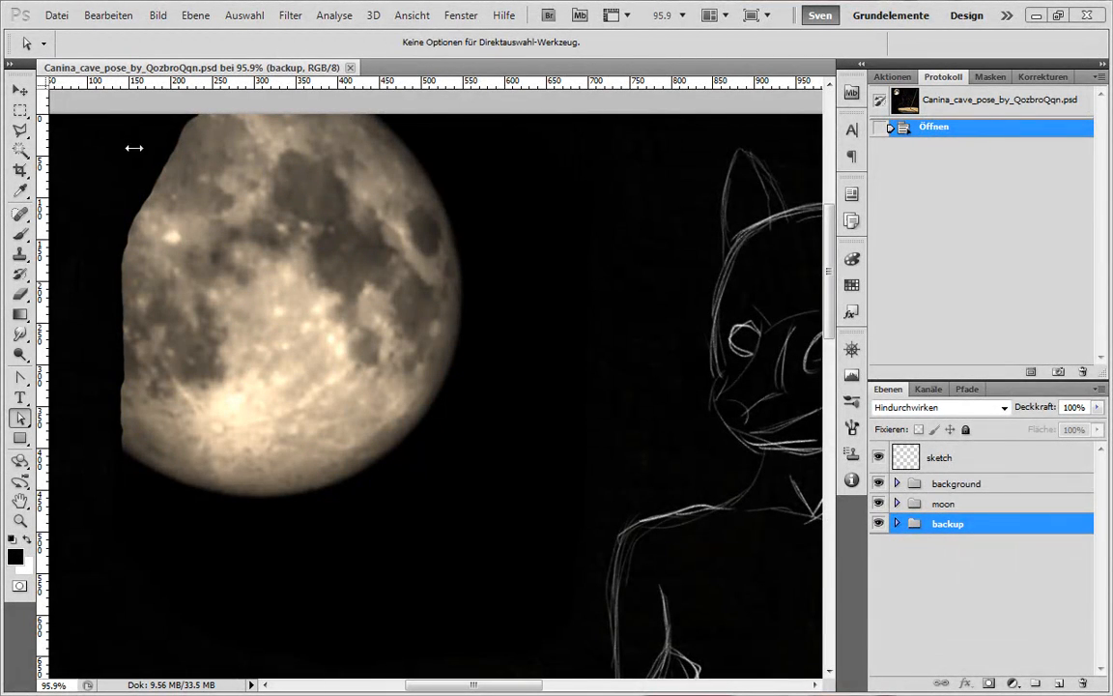
Open the source image moon.bmp and apply Auto Contrast to it.
left_click(56, 16)
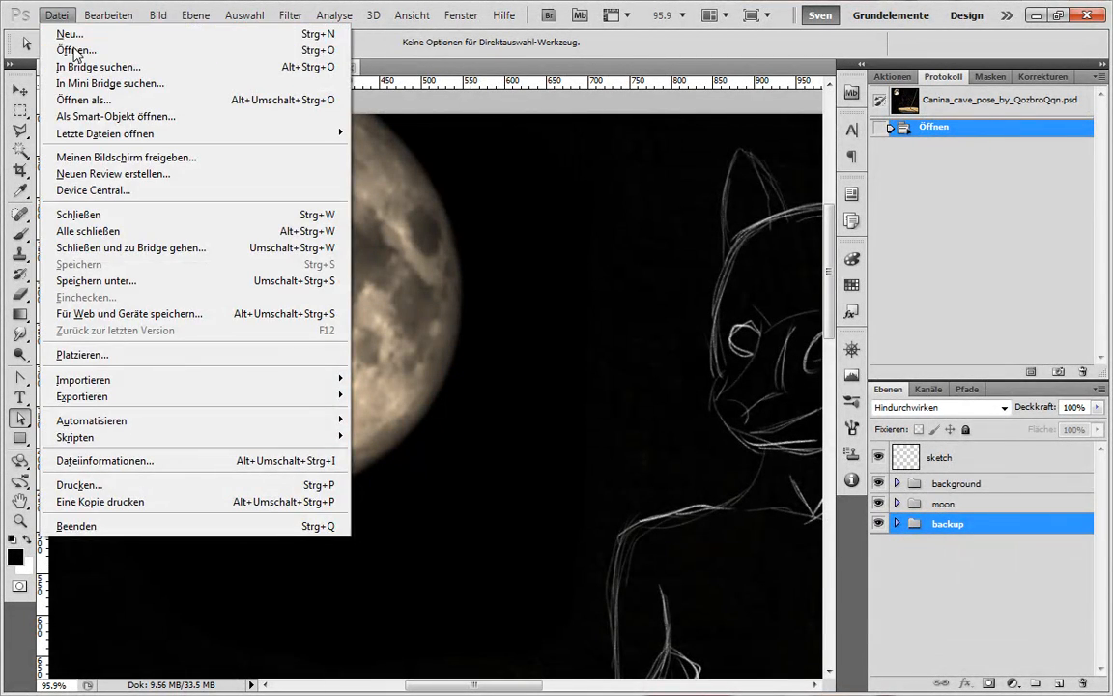
left_click(69, 51)
double_click(470, 246)
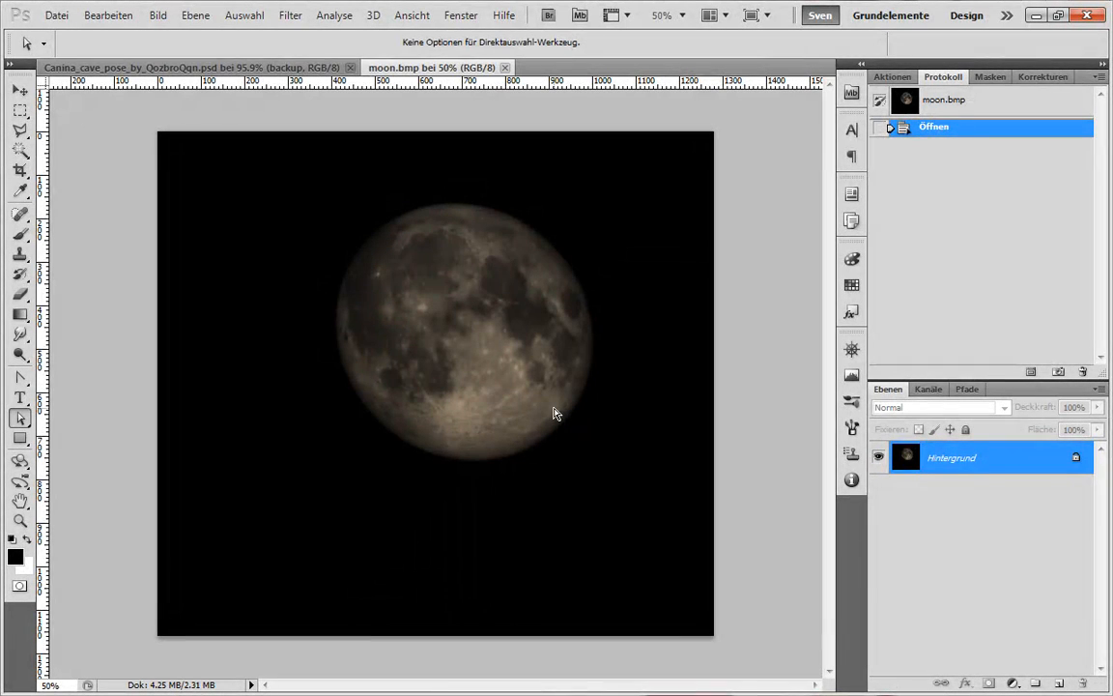
left_click(156, 15)
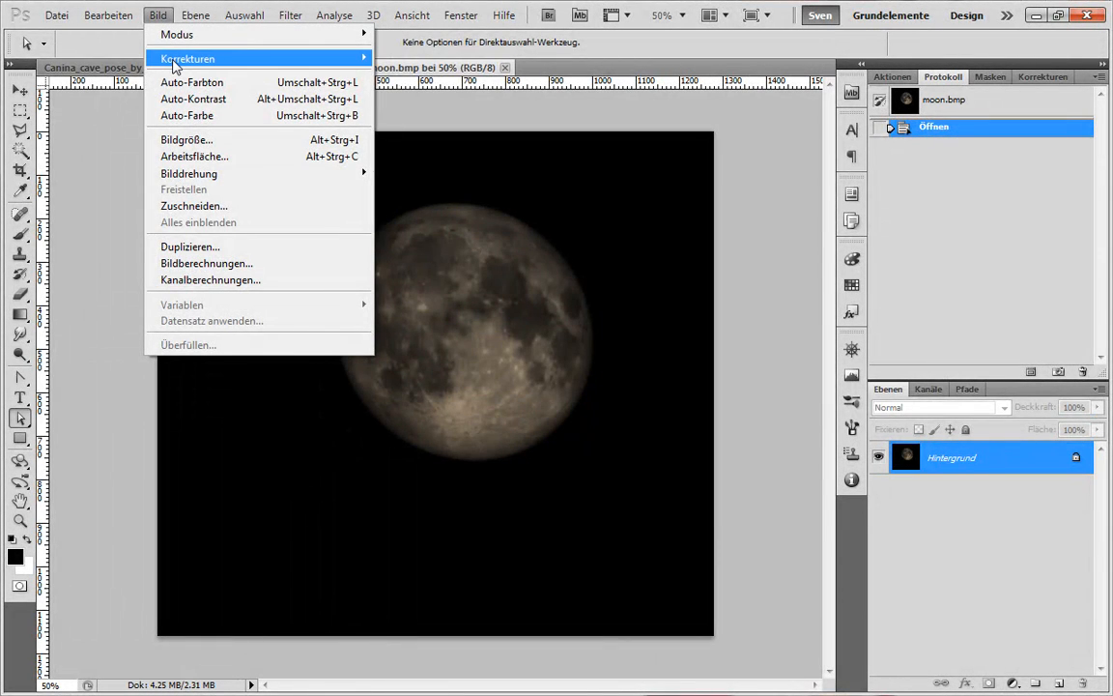
mouse_move(176, 64)
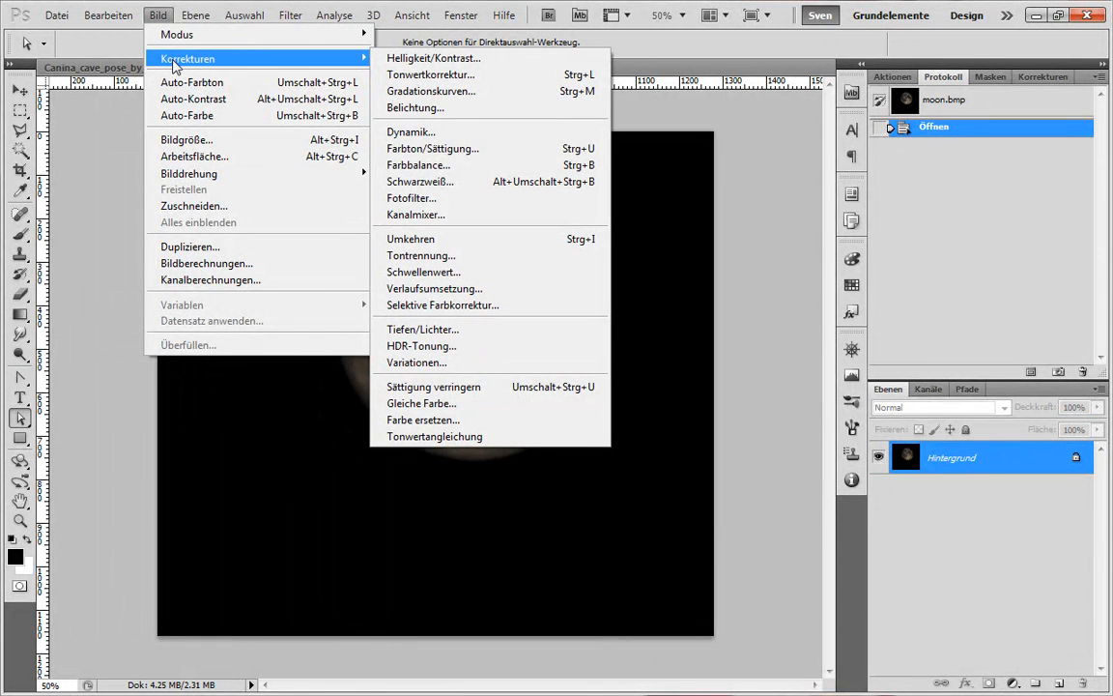
left_click(217, 99)
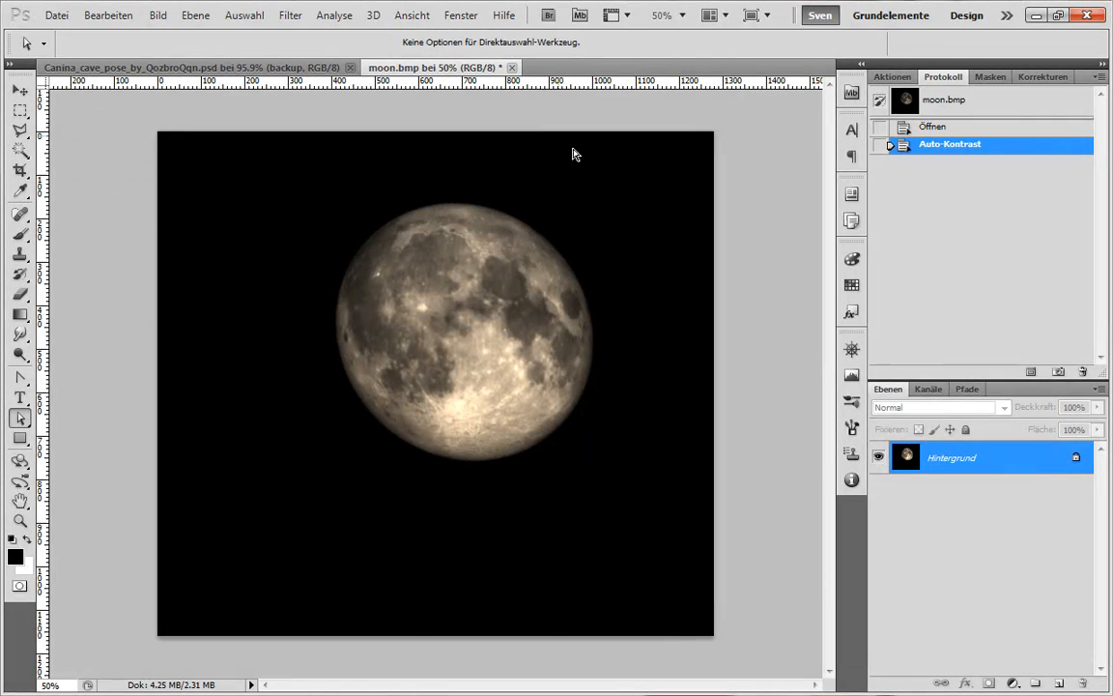
Duplicate the moon image's background layer into the document Canina_cave_pose_by_QozbroQqn.psd.
right_click(1007, 462)
left_click(1006, 455)
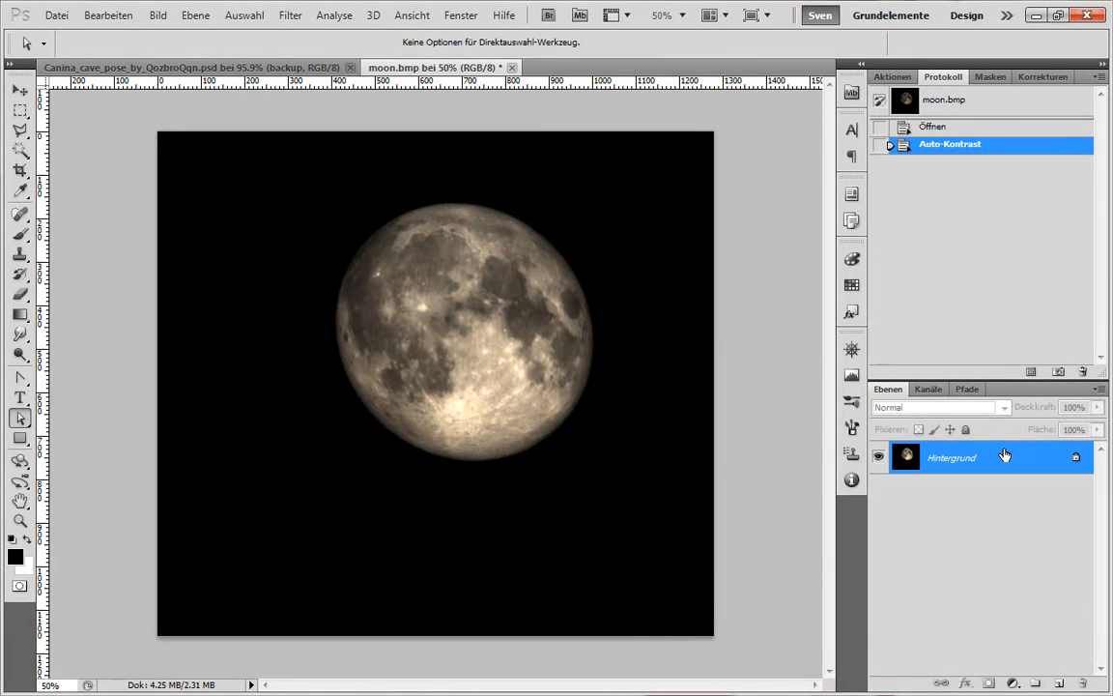
right_click(981, 458)
left_click(970, 501)
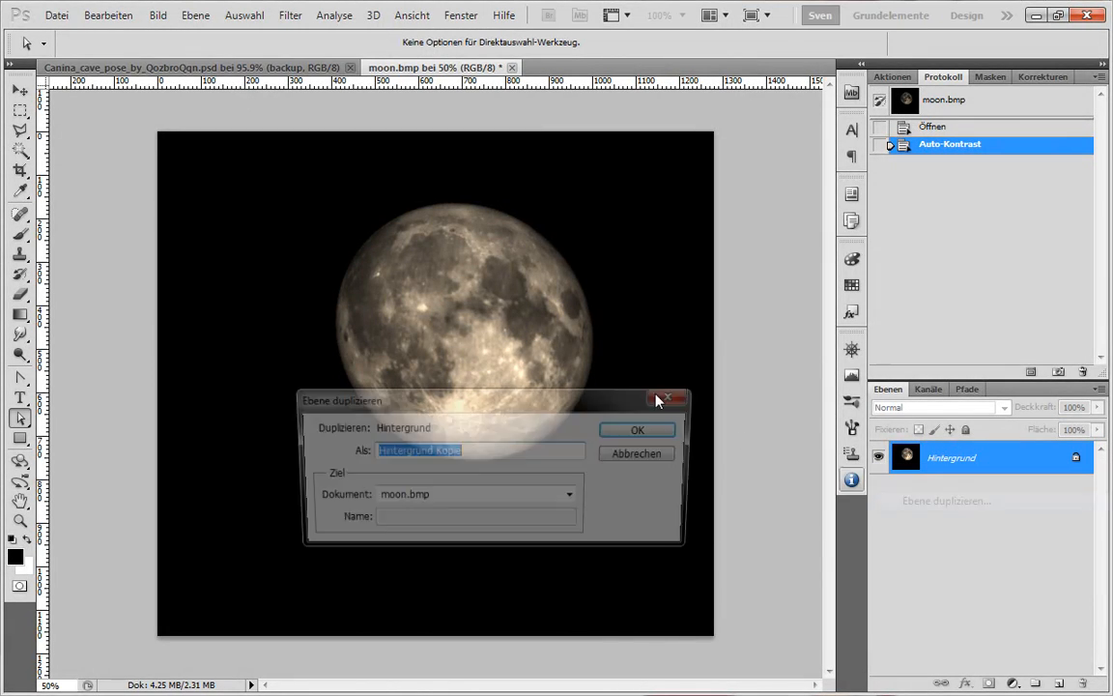
left_click(565, 497)
left_click(541, 507)
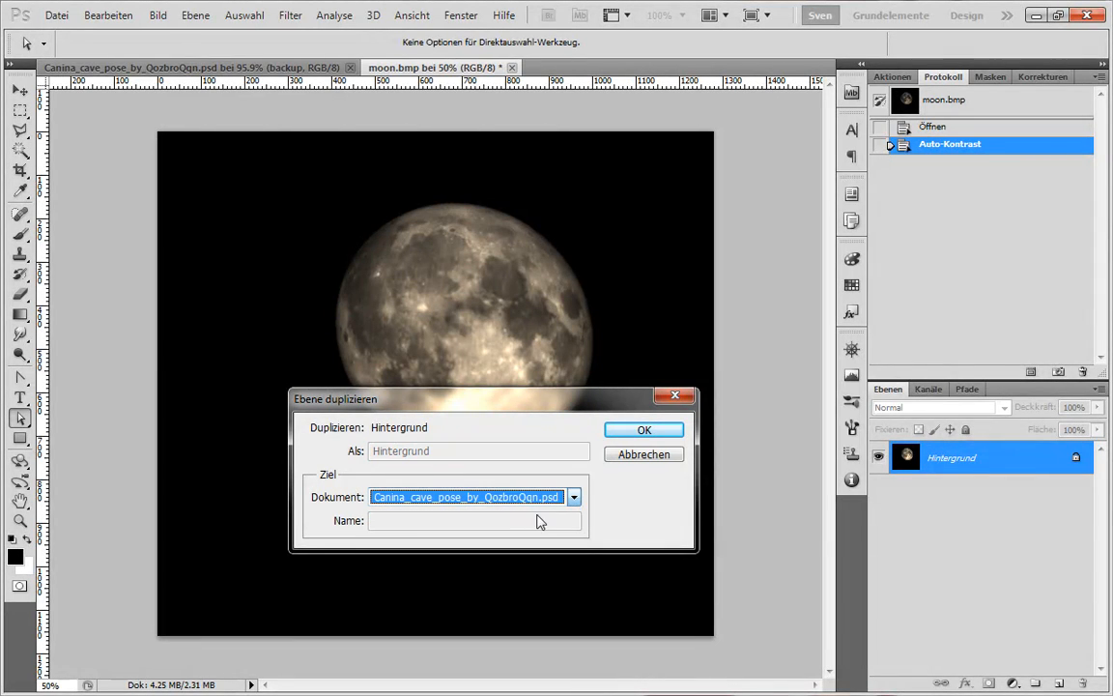
left_click(621, 435)
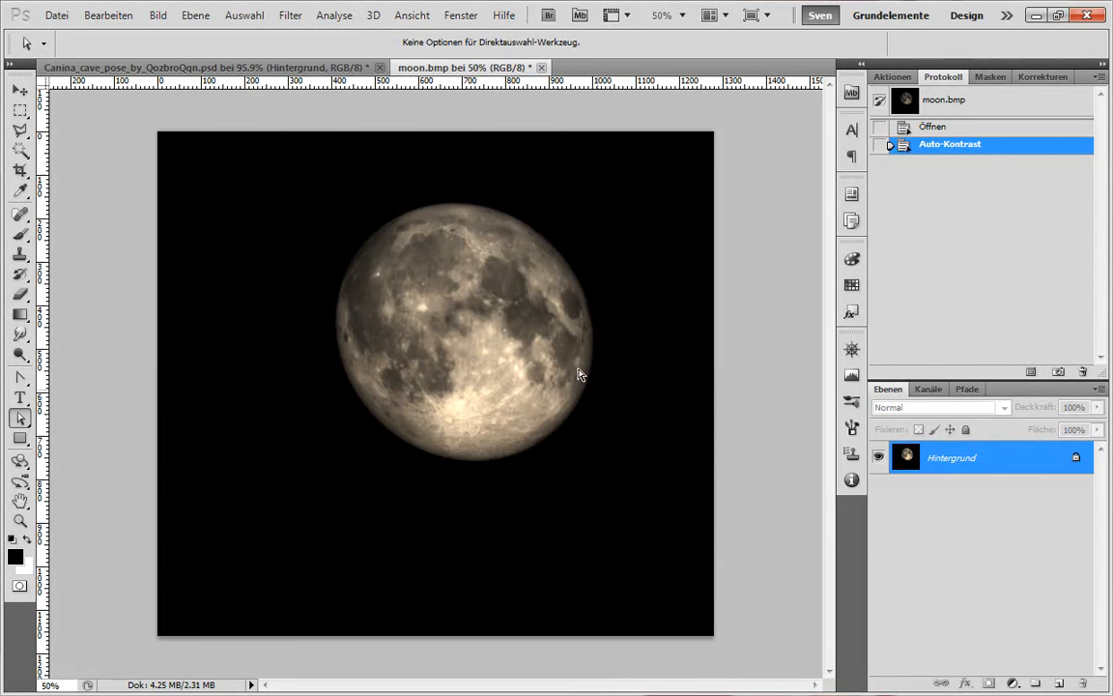
Return to the cave pose document and delete the old moon layer Ebene 2 from the moon group.
left_click(286, 66)
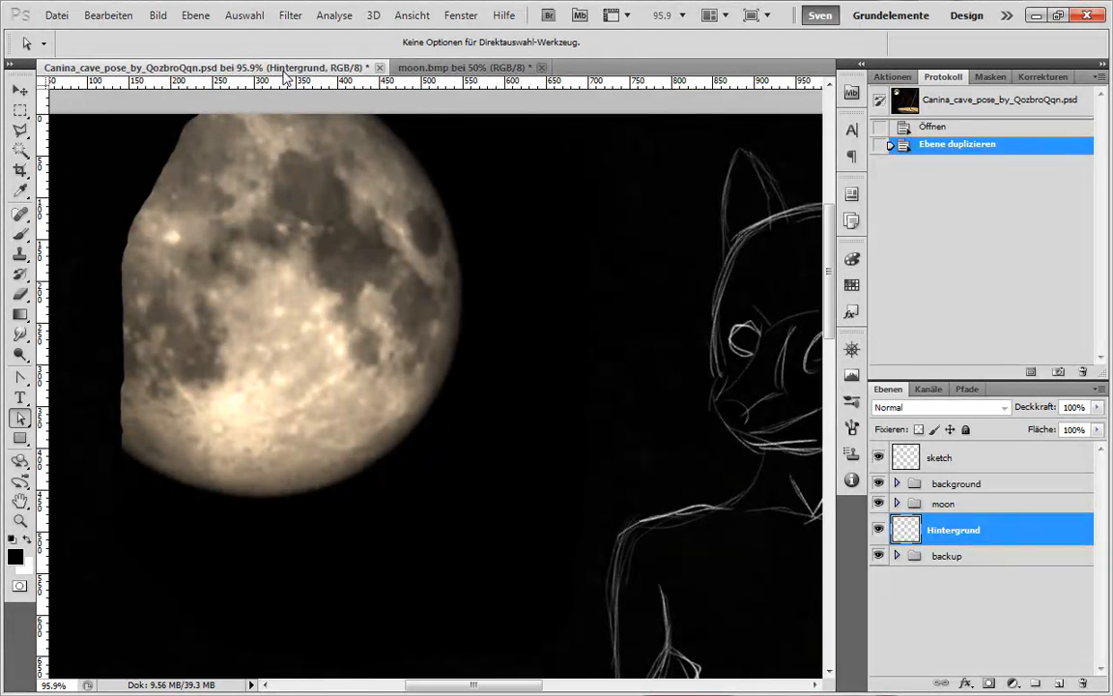
scroll(292, 249, "down", 3)
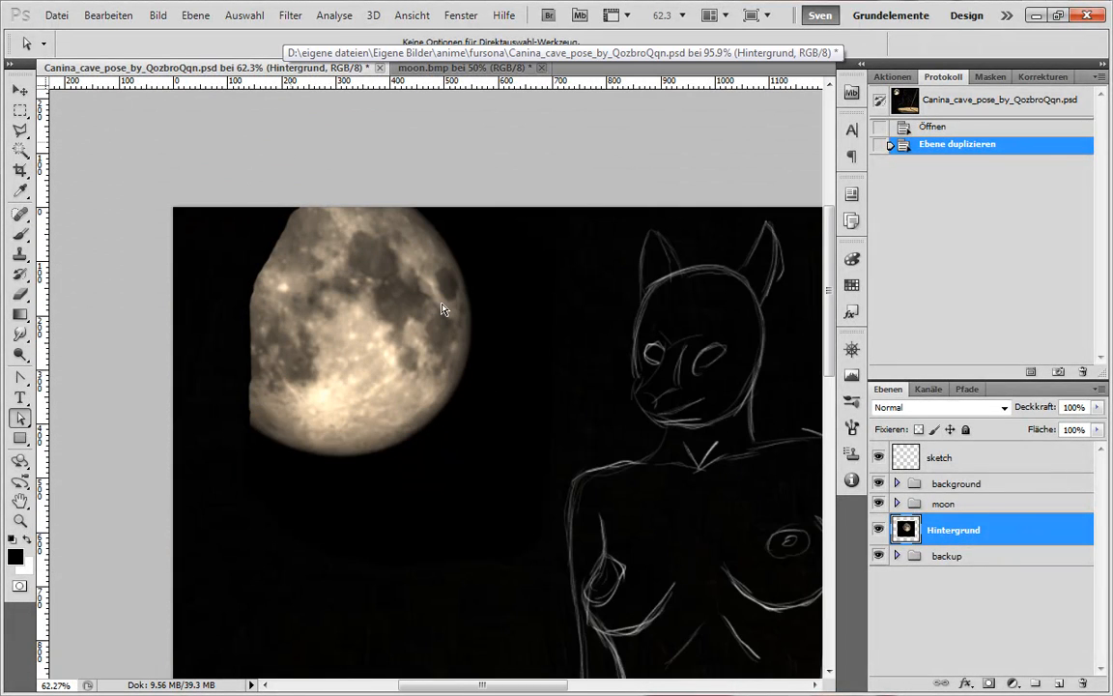
left_click(897, 503)
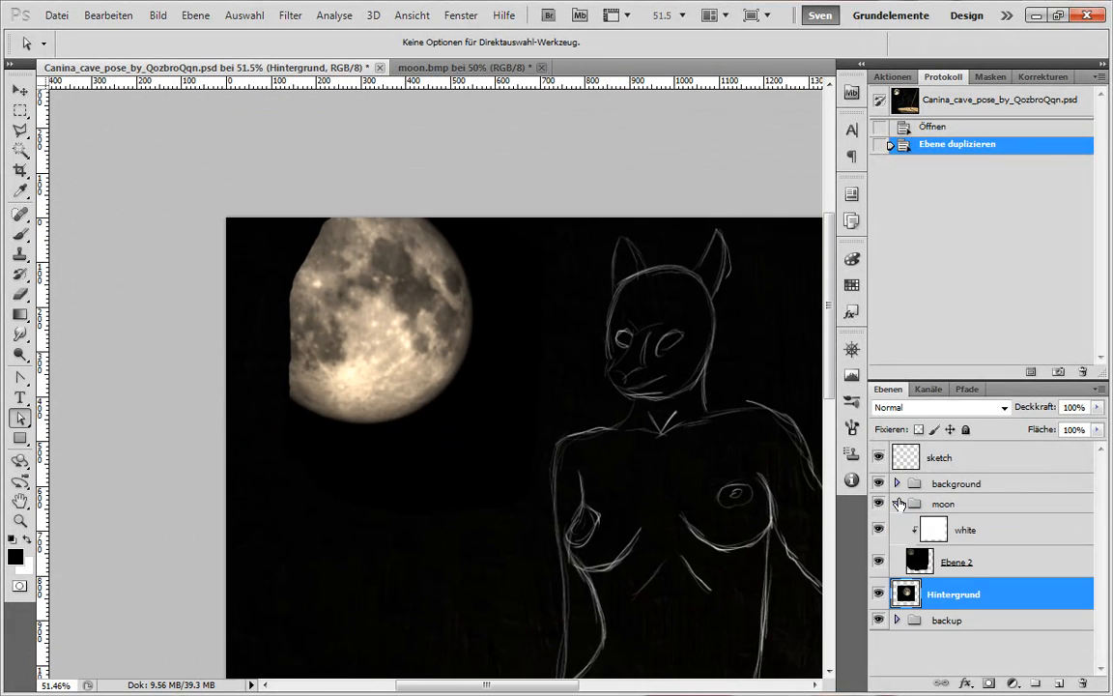
left_click(974, 565)
key("Delete")
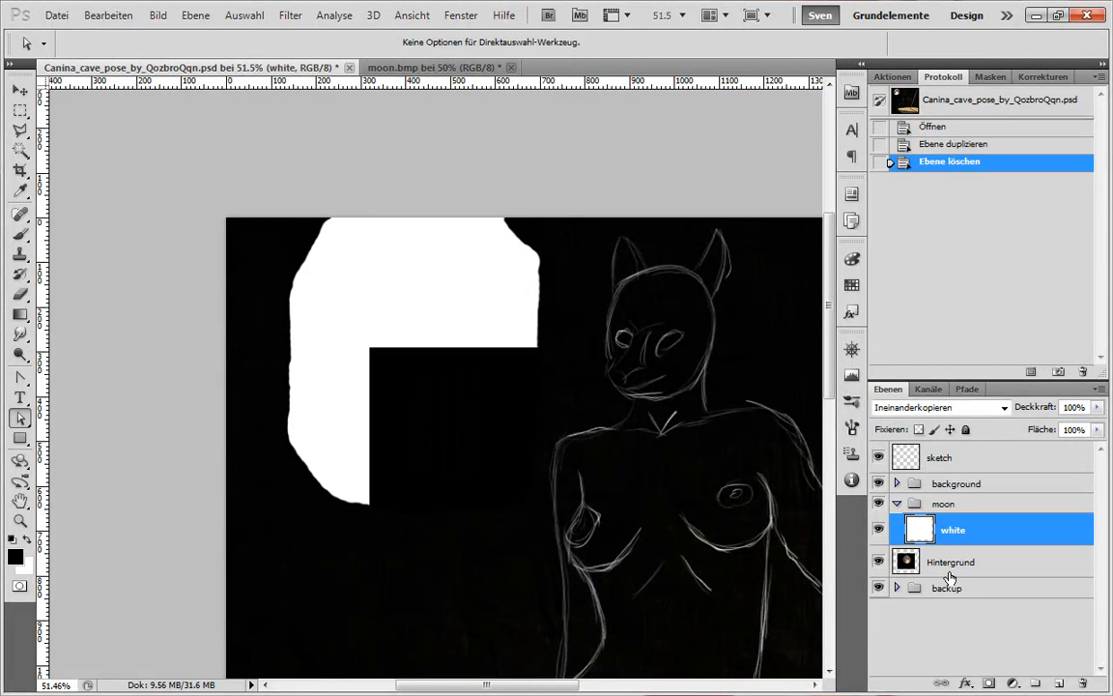
Move the Hintergrund layer into the moon group beneath the white layer and release white's clipping mask.
left_click(971, 572)
left_click_drag(975, 564, 986, 538)
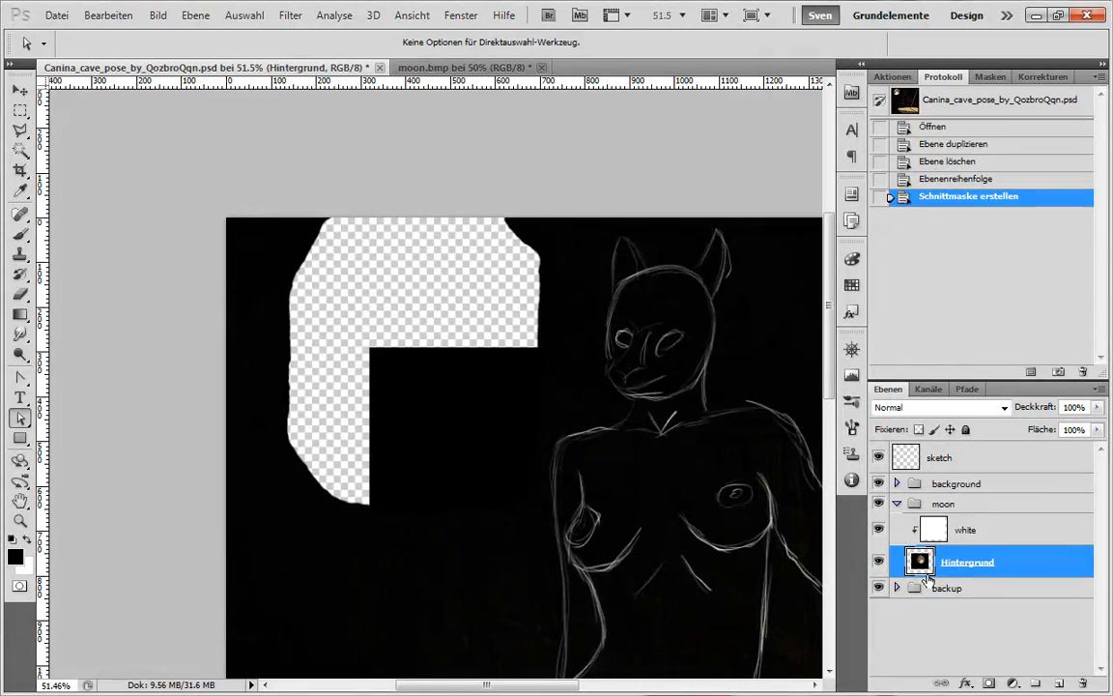
left_click(959, 541, "alt")
left_click(976, 574)
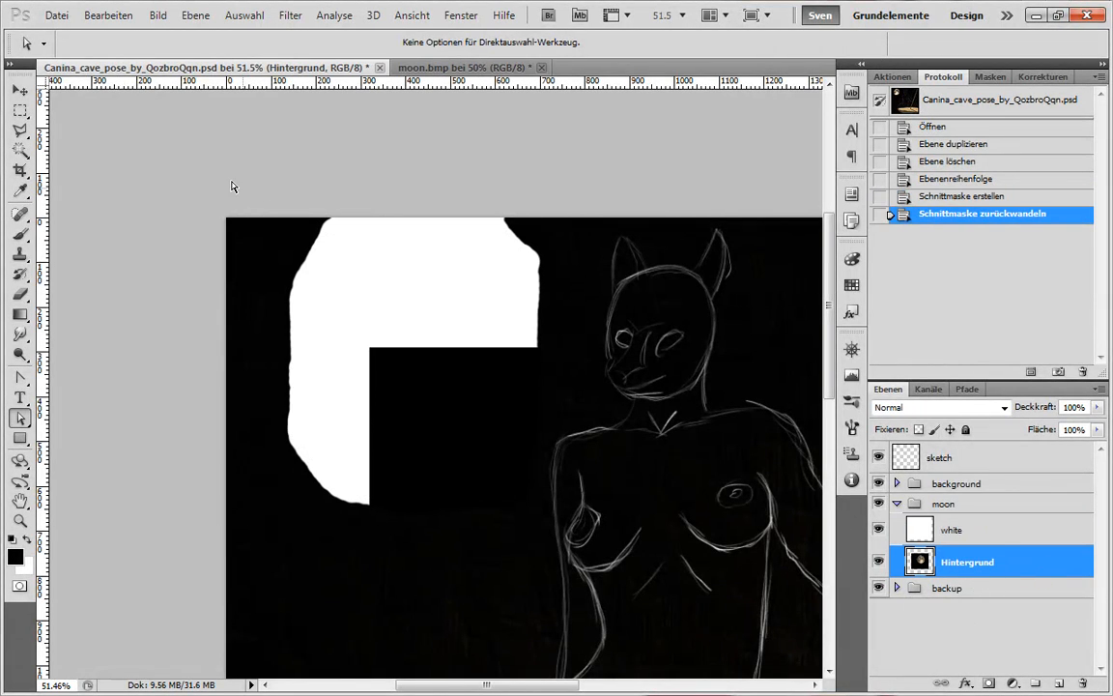
Try to position the Hintergrund moon in the cave opening and hide the white layer above it.
left_click(19, 89)
left_click_drag(486, 404, 174, 149)
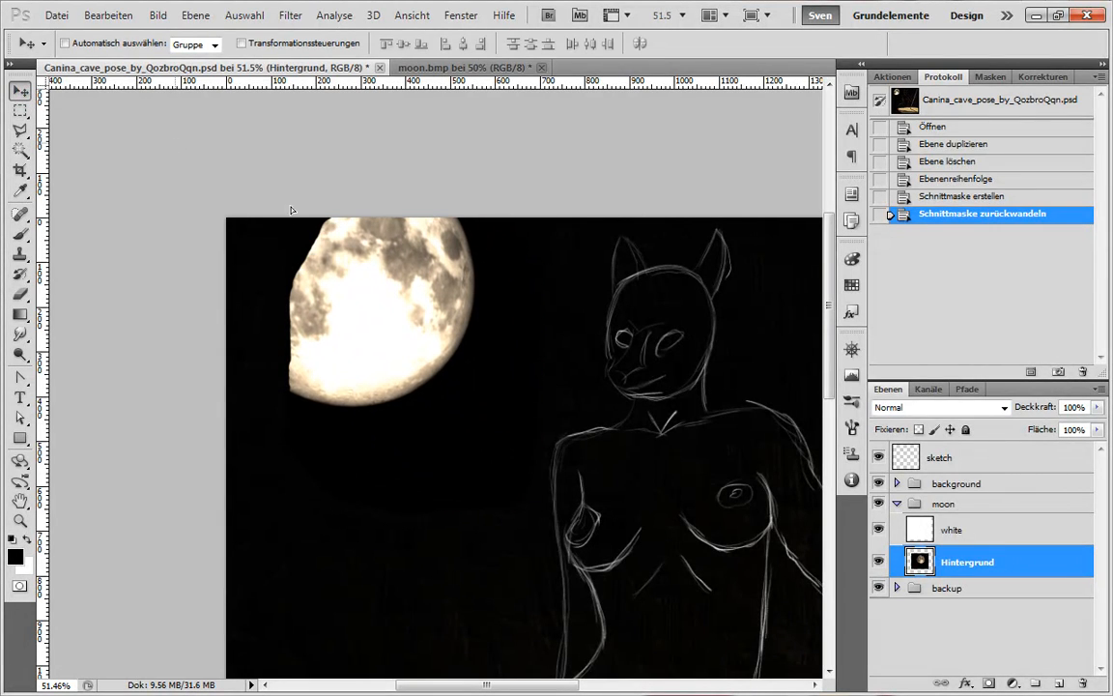
left_click_drag(291, 210, 336, 240)
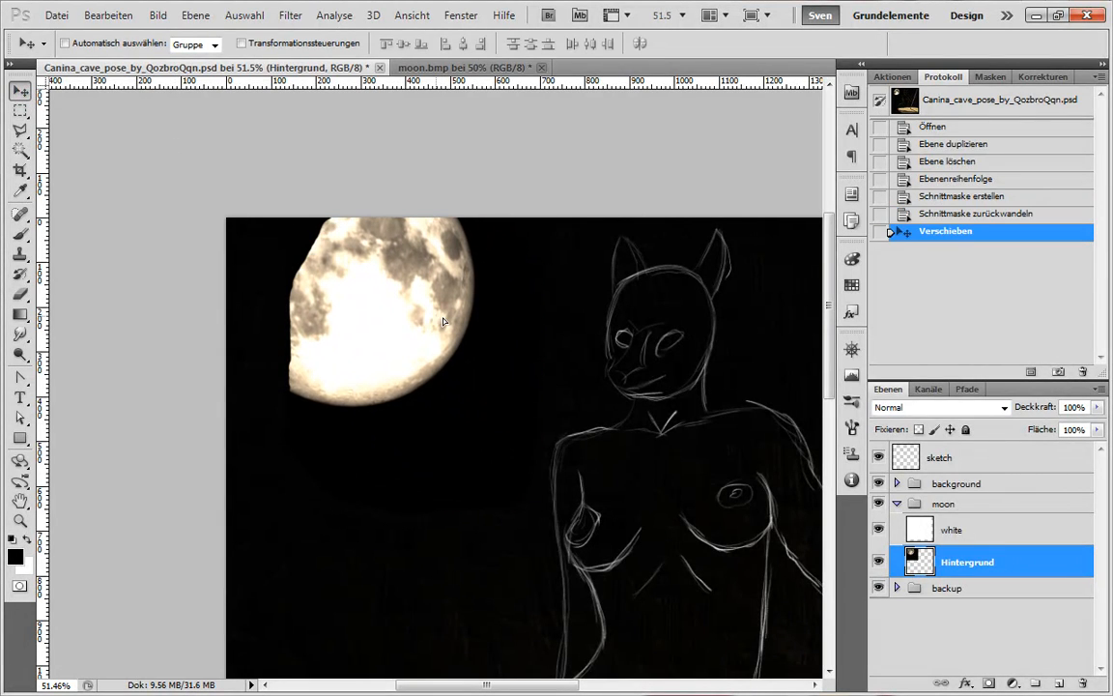
left_click(879, 531)
mouse_move(378, 330)
left_mouse_down()
mouse_move(316, 265)
mouse_move(372, 322)
left_mouse_up()
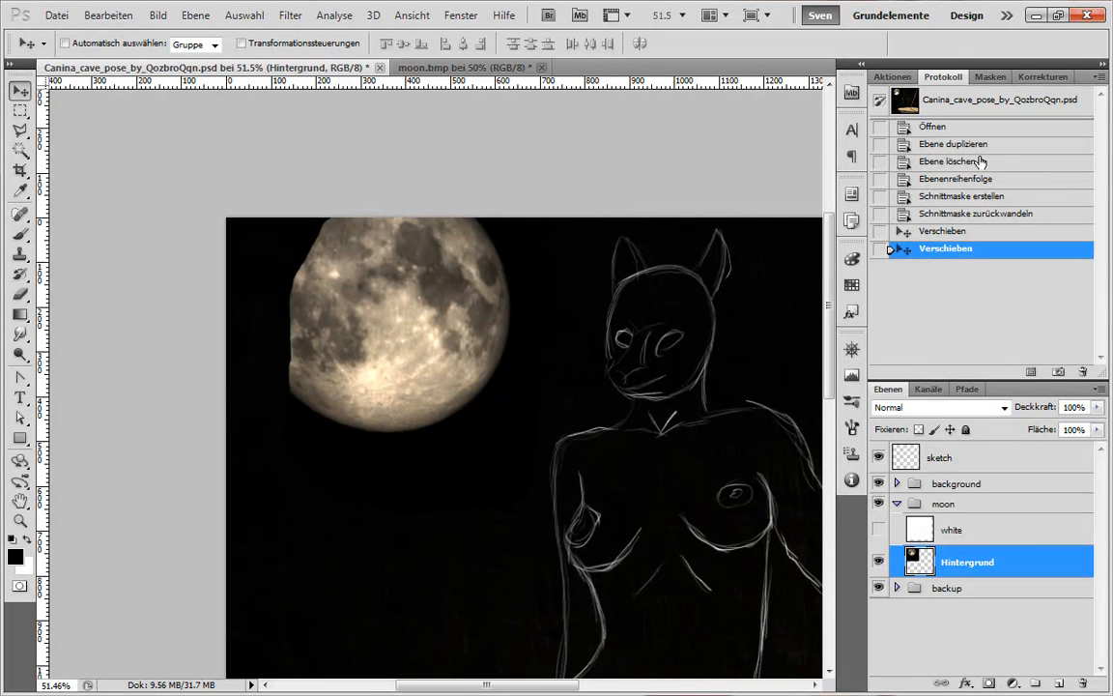
Revert the history to the layer duplication and move the Hintergrund layer into the moon group beneath Ebene 2.
left_click(885, 143)
mouse_move(963, 605)
left_mouse_down()
mouse_move(969, 541)
mouse_move(966, 587)
mouse_move(954, 568)
mouse_move(973, 609)
left_mouse_up()
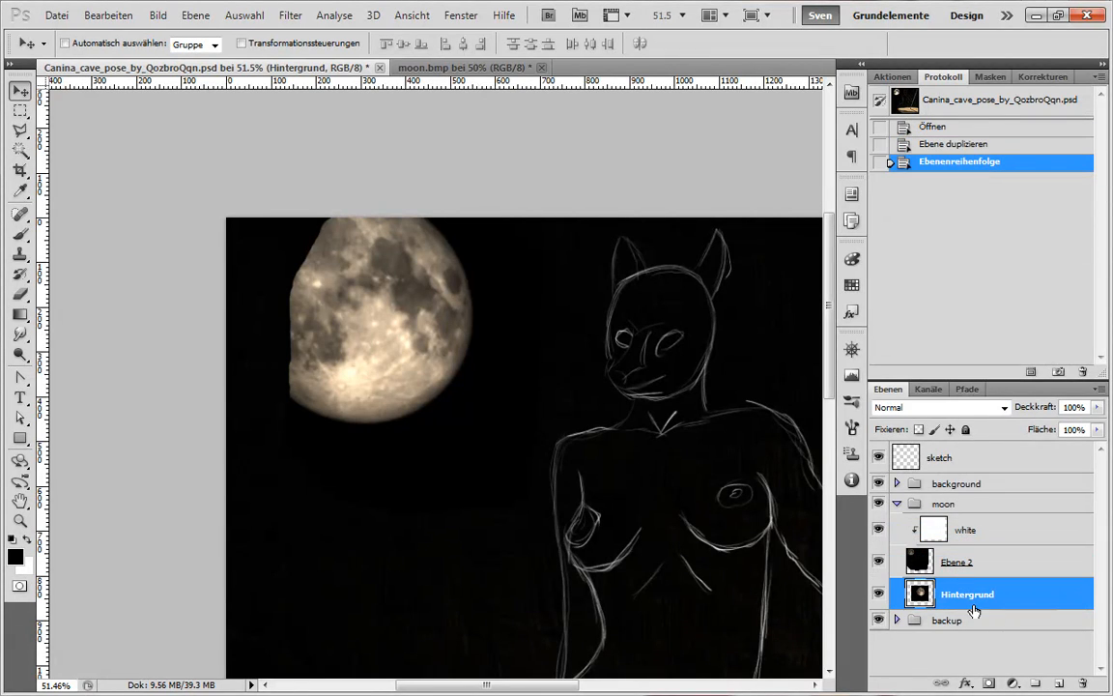
Unclip and delete the white layer, and move Hintergrund above Ebene 2 in the moon group.
left_click(961, 546, "alt")
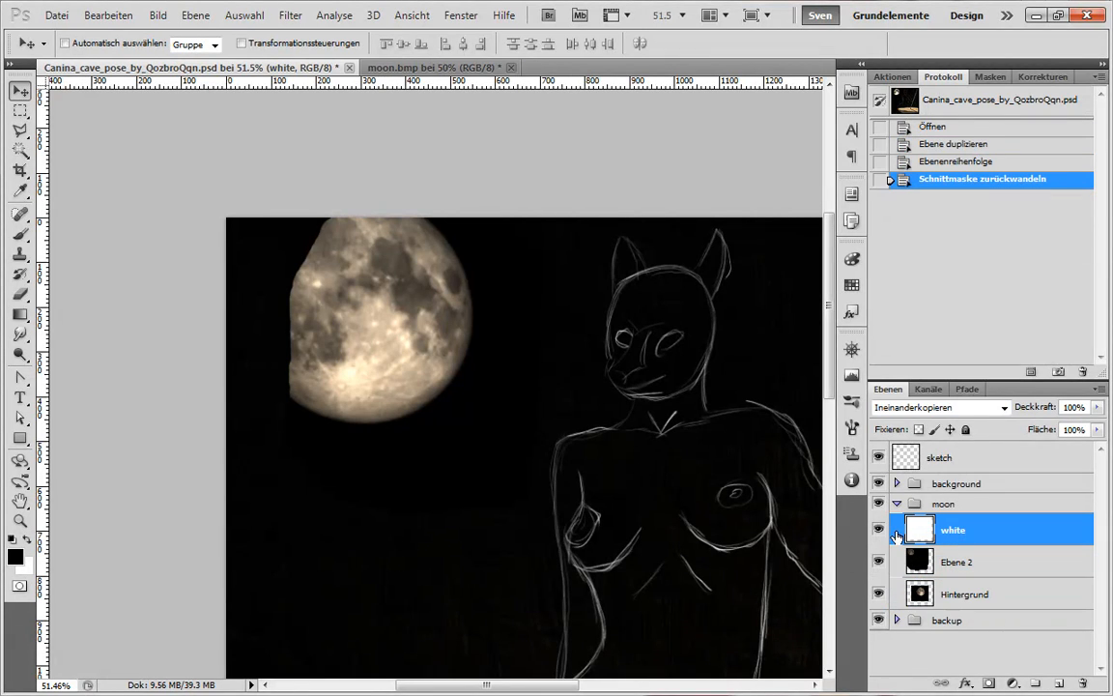
left_click_drag(918, 534, 1082, 684)
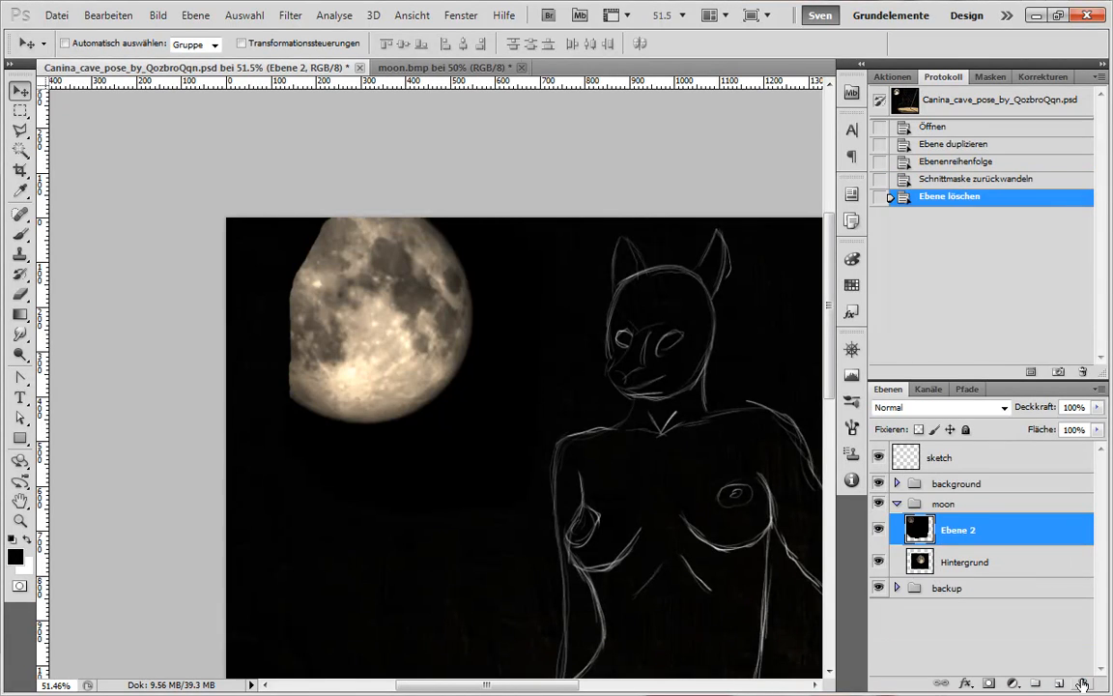
left_click_drag(964, 568, 854, 539)
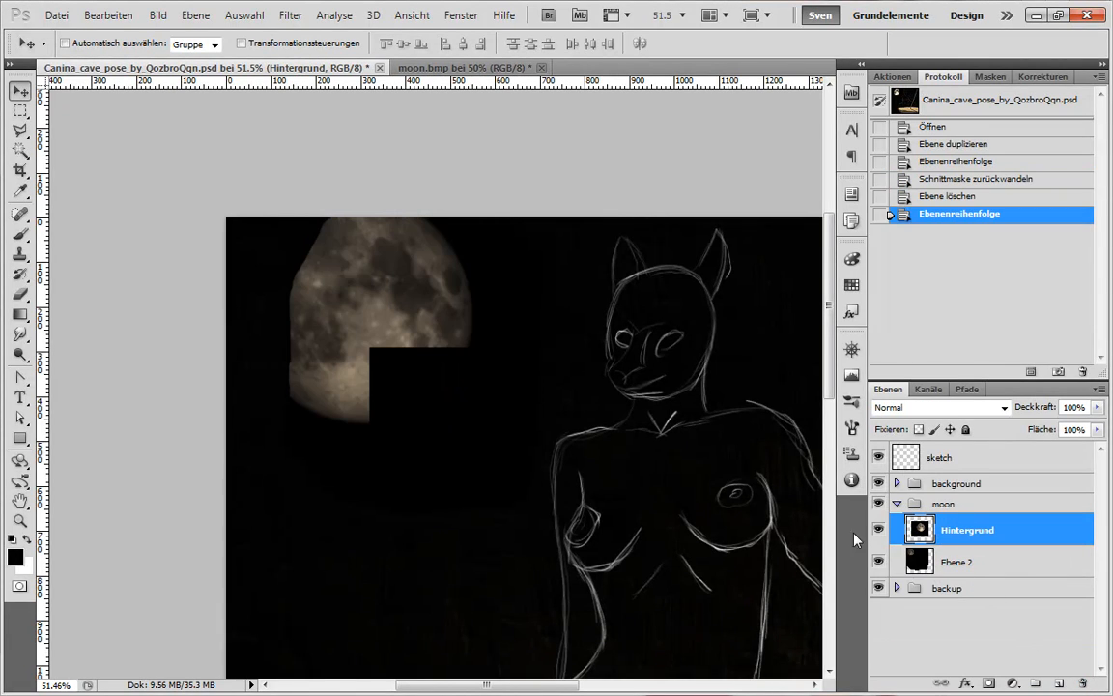
Align the Hintergrund moon with the old moon in Ebene 2 using 50% opacity, and restore its opacity to 100%.
left_click_drag(467, 432, 97, 166)
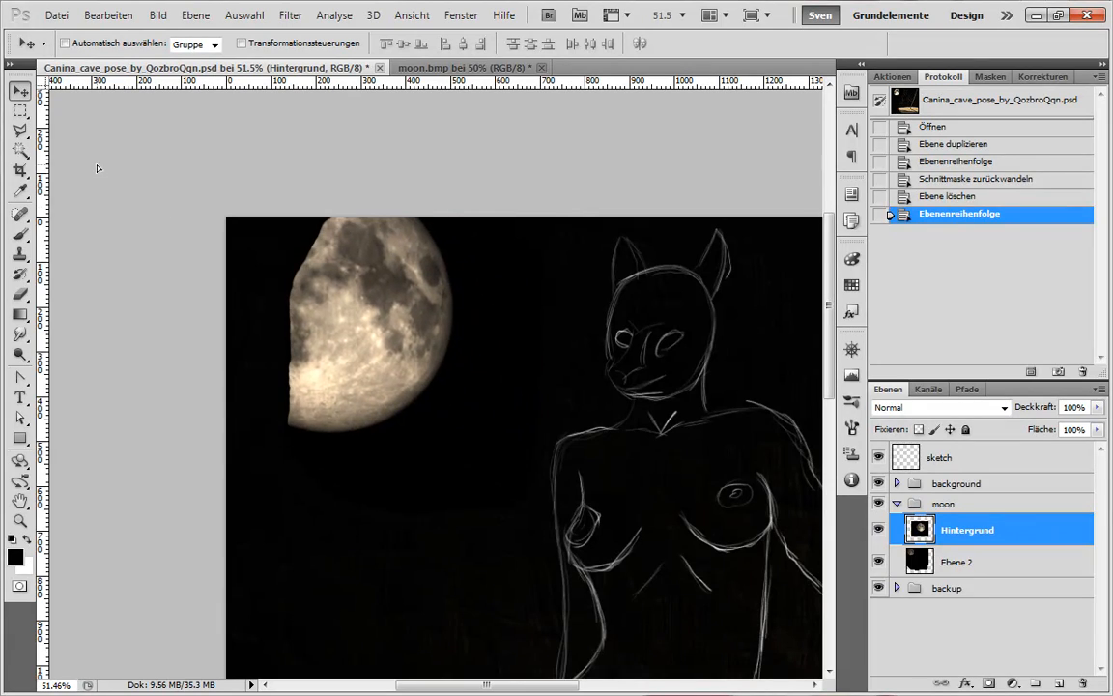
left_click(877, 531)
left_click(877, 530)
left_click_drag(343, 309, 396, 350)
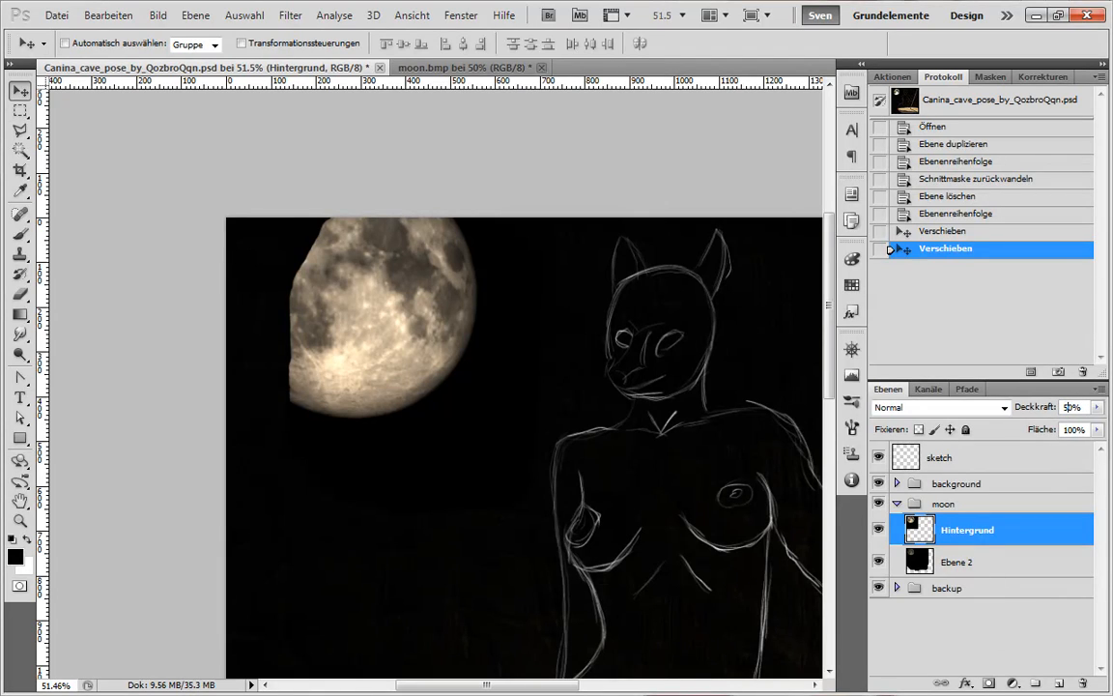
key("Return")
mouse_move(380, 330)
left_mouse_down()
mouse_move(399, 349)
mouse_move(370, 316)
mouse_move(380, 331)
left_mouse_up()
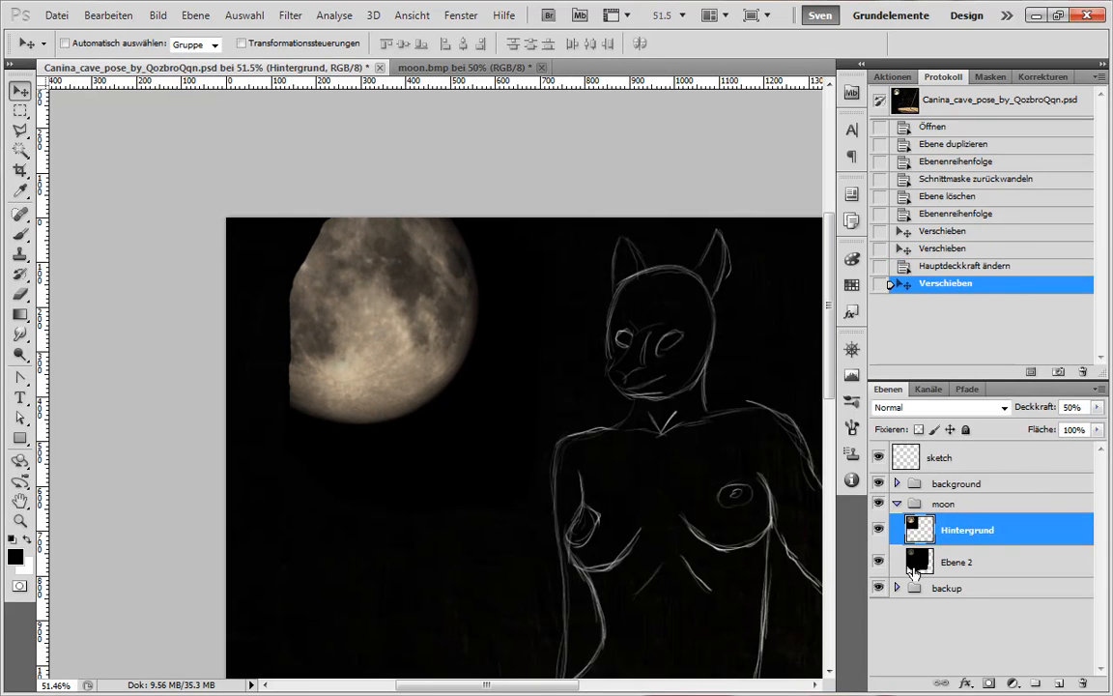
left_click(878, 561)
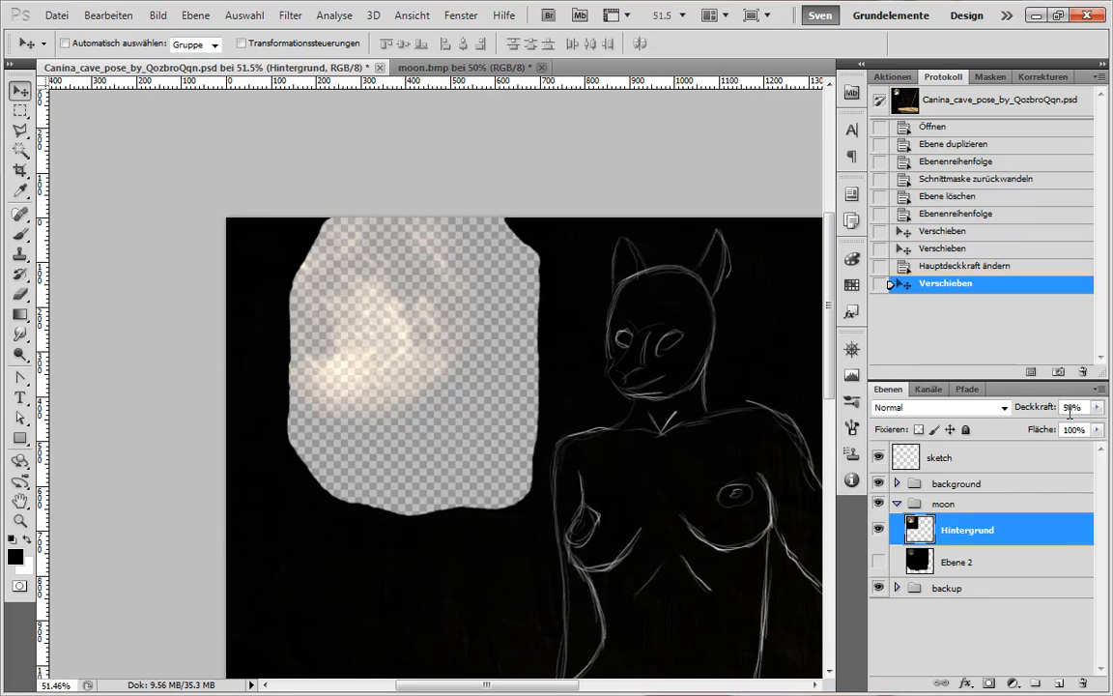
key("0")
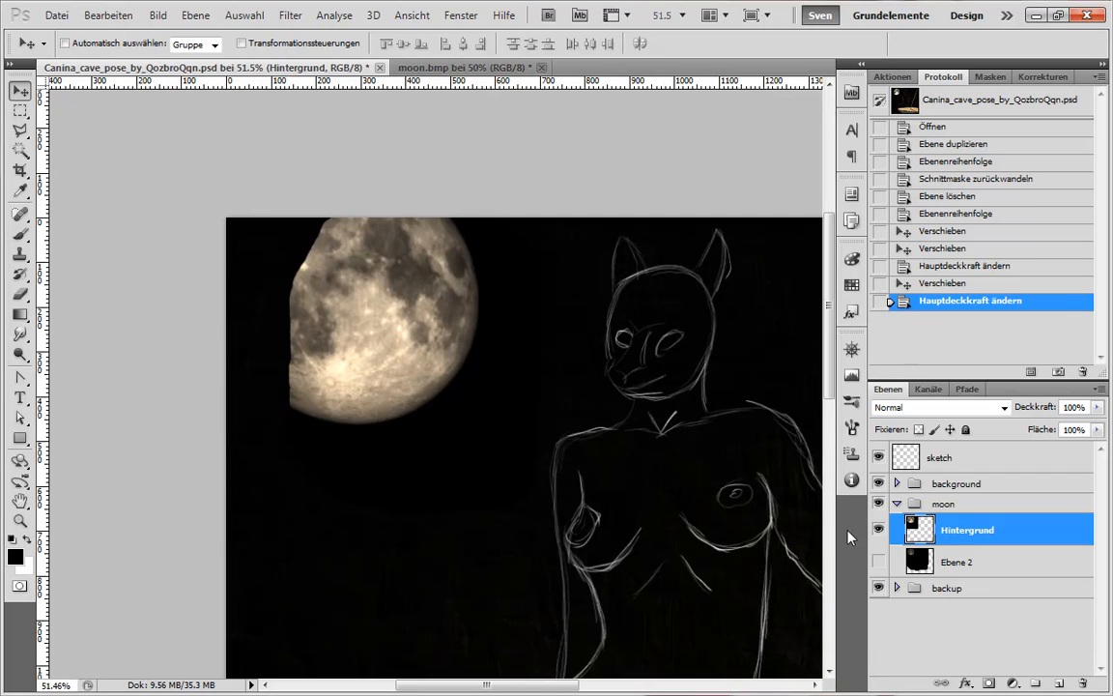
Compare the new moon with the old one in Ebene 2 by toggling the Hintergrund layer's visibility.
scroll(575, 418, "down", 1)
scroll(576, 417, "down", 2)
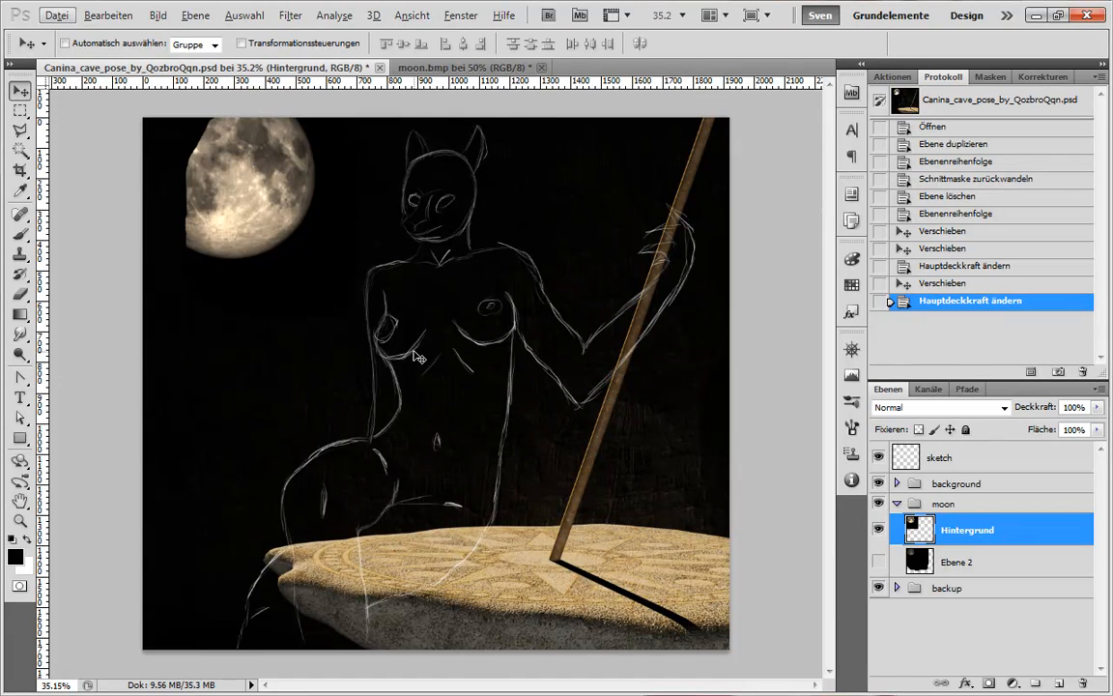
left_click(877, 560)
left_click(878, 530)
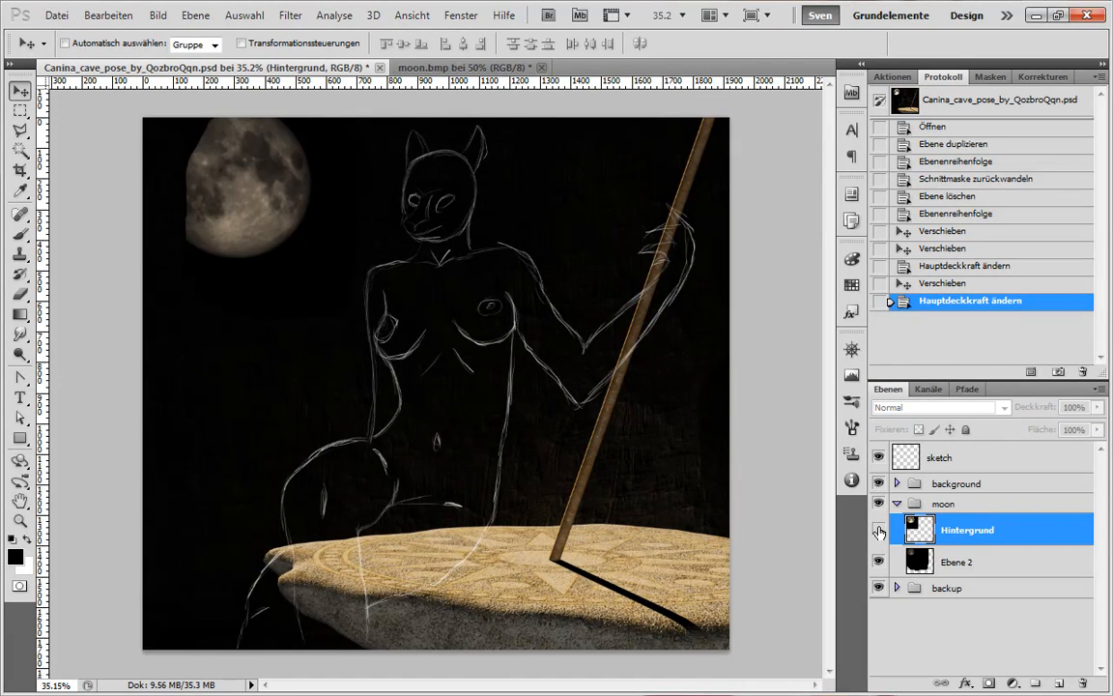
left_click(877, 530)
left_click(877, 530)
left_click(877, 531)
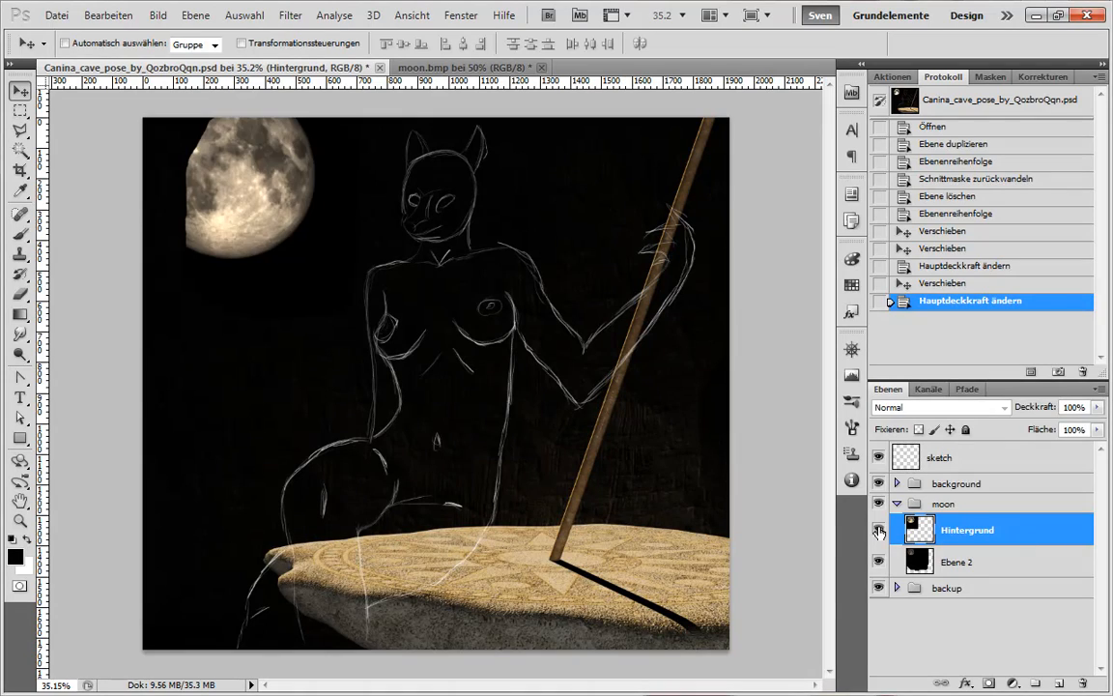
left_click(877, 530)
left_click(877, 530)
left_click(877, 530)
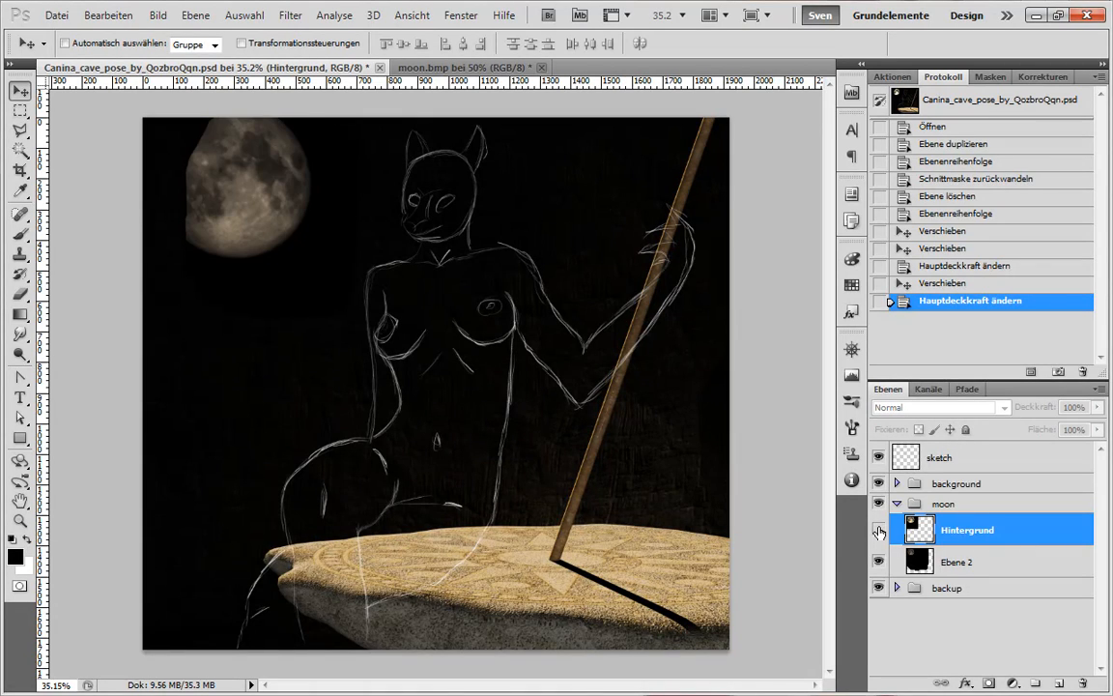
left_click(877, 531)
Delete the old moon layer Ebene 2 and rename the Hintergrund layer as moon, leaving the group collapsed.
left_click(877, 561)
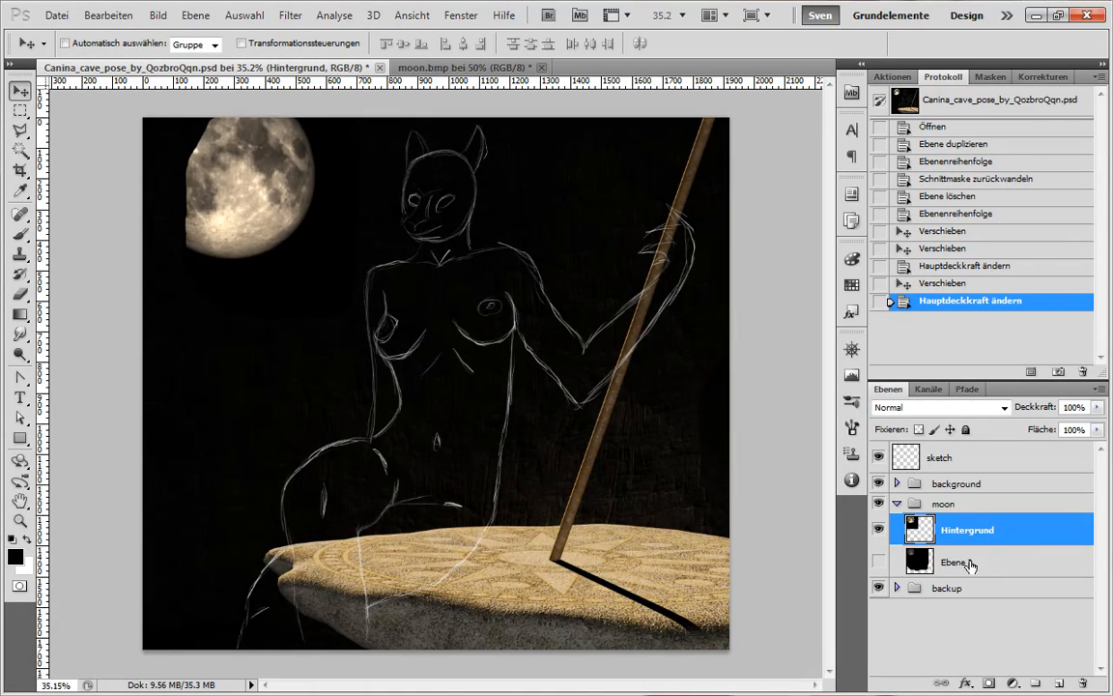
left_click_drag(970, 565, 1083, 682)
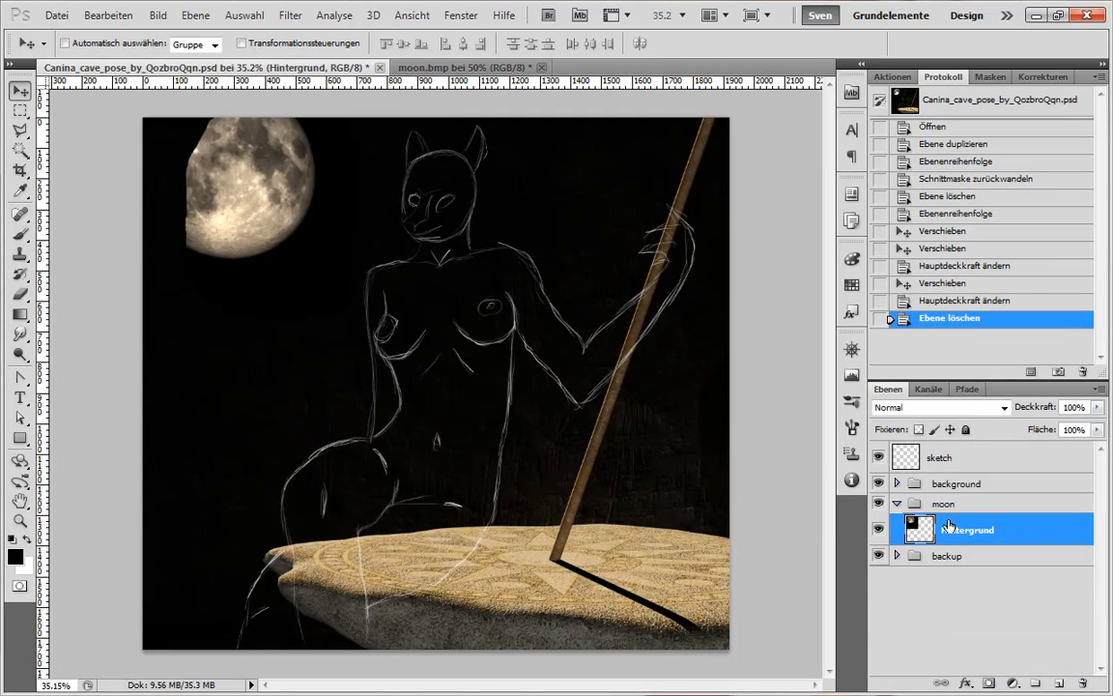
double_click(975, 531)
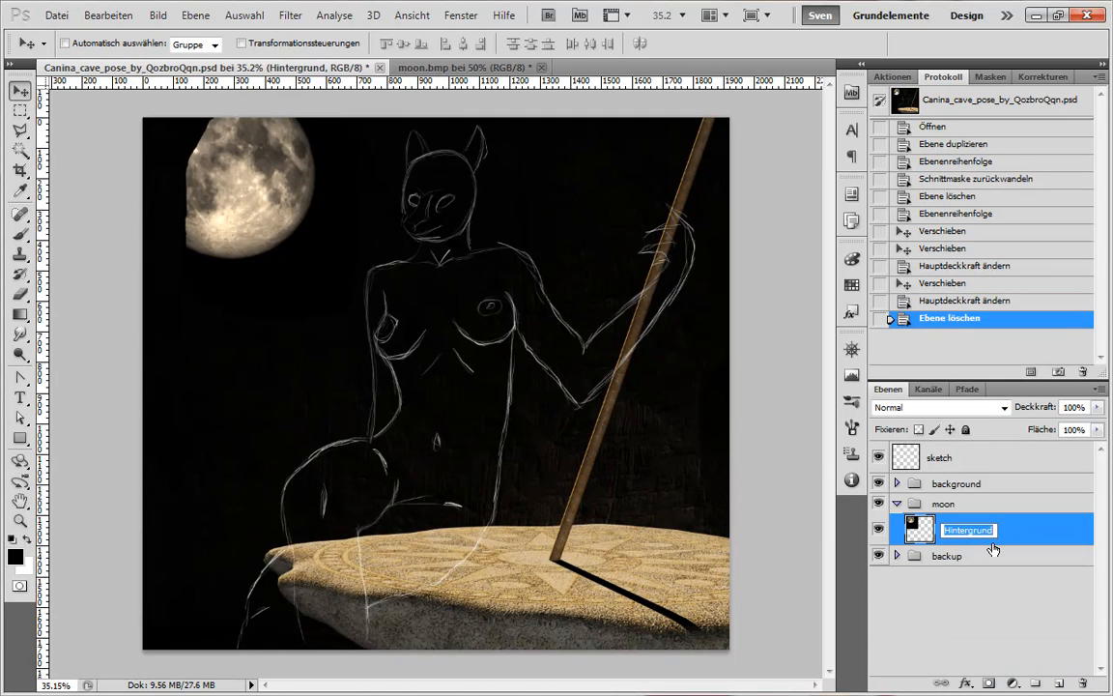
type("moon")
key("Return")
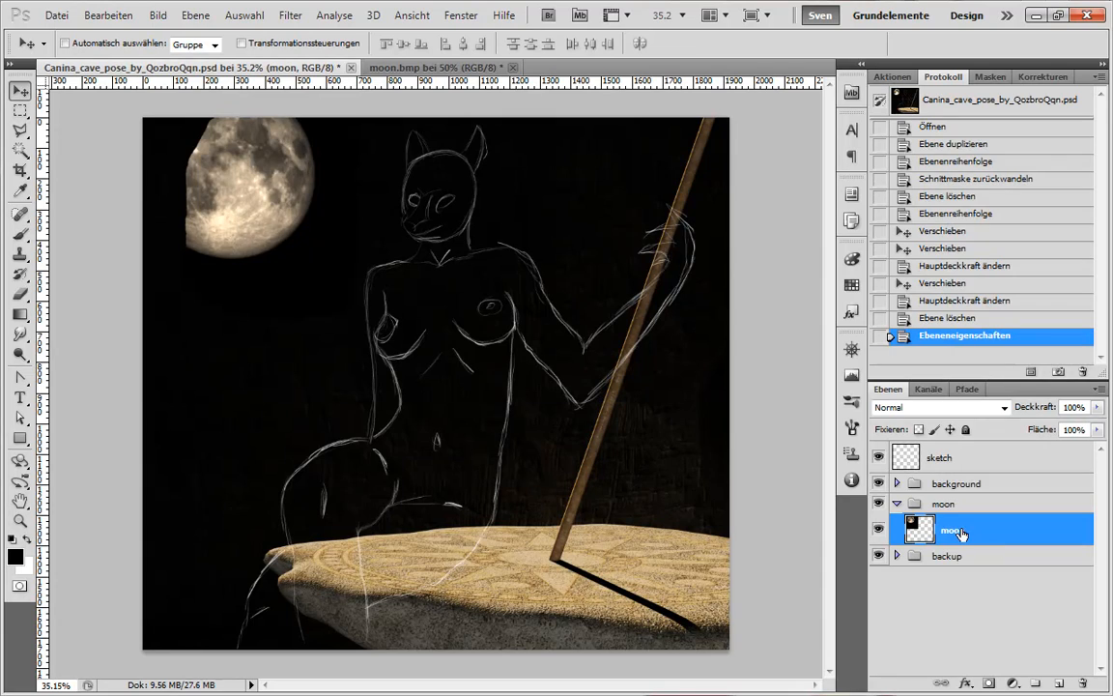
left_click(898, 503)
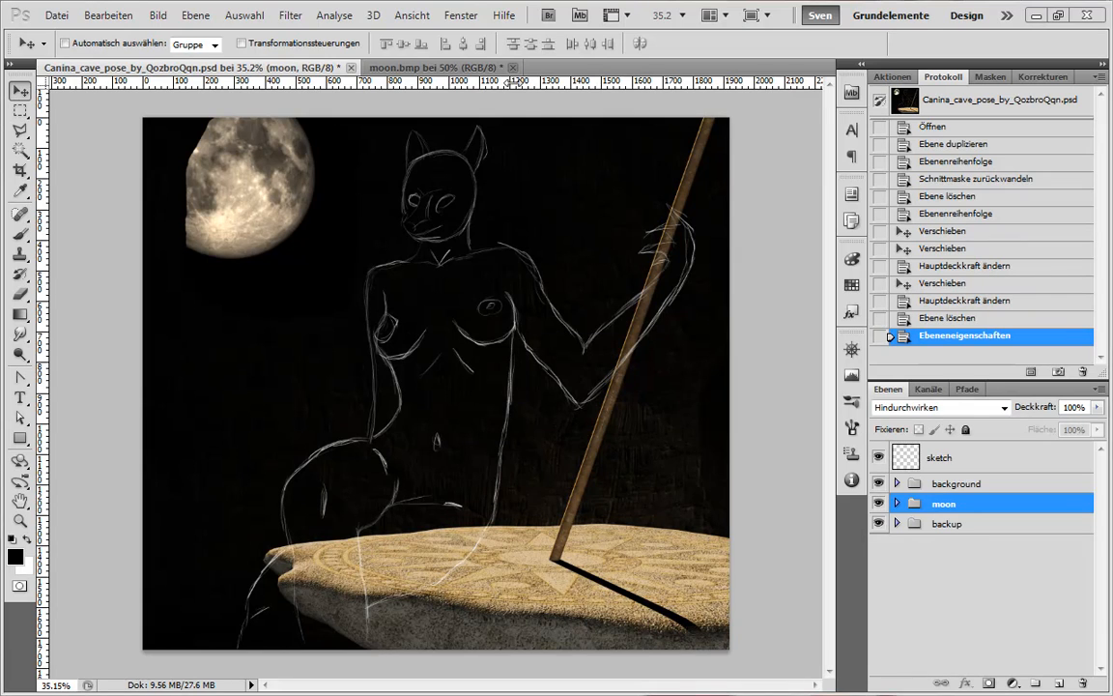
Close moon.bmp without saving its changes and save the cave pose document.
left_click(513, 67)
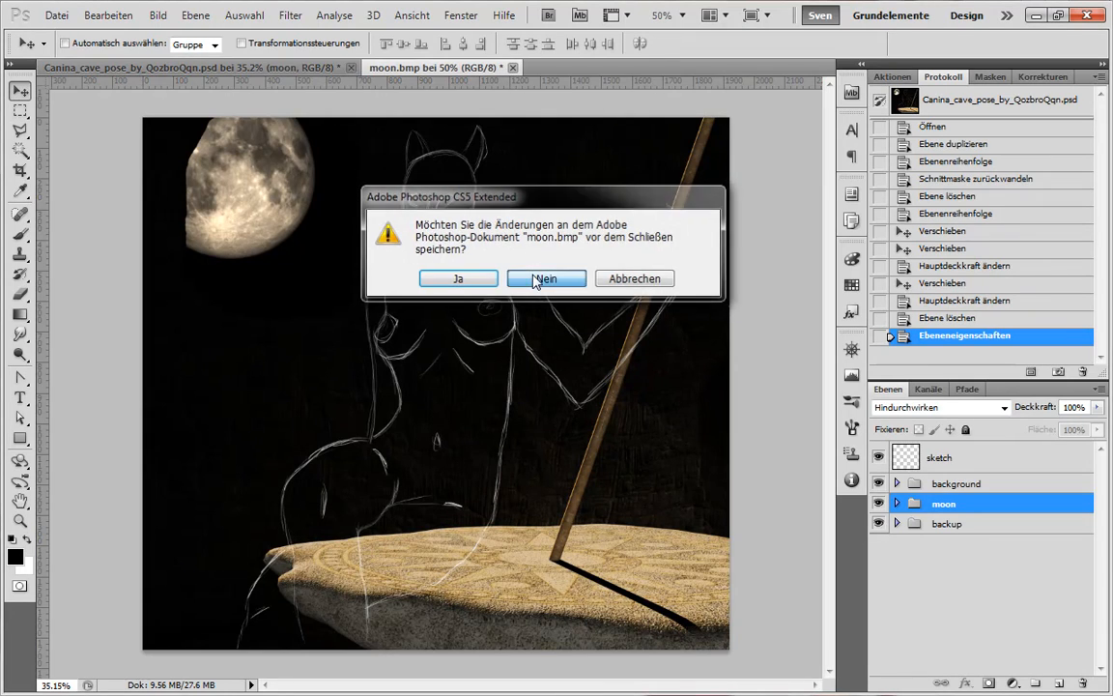
left_click(492, 253)
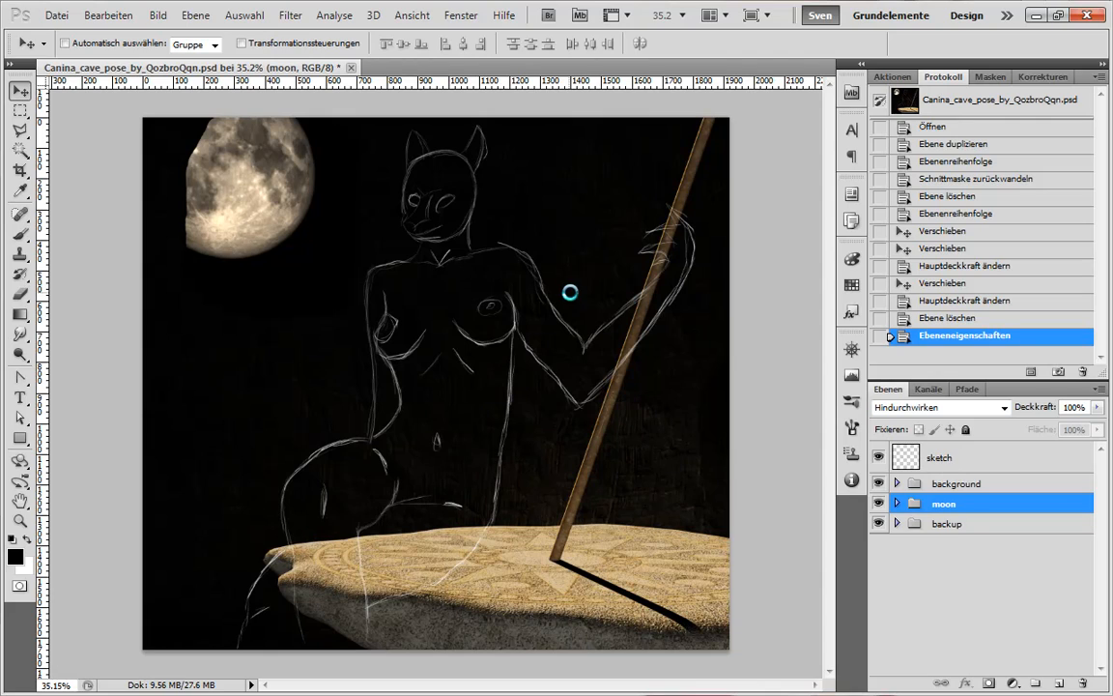
Display the saved path full over the artwork and return to the layer list.
left_click(965, 391)
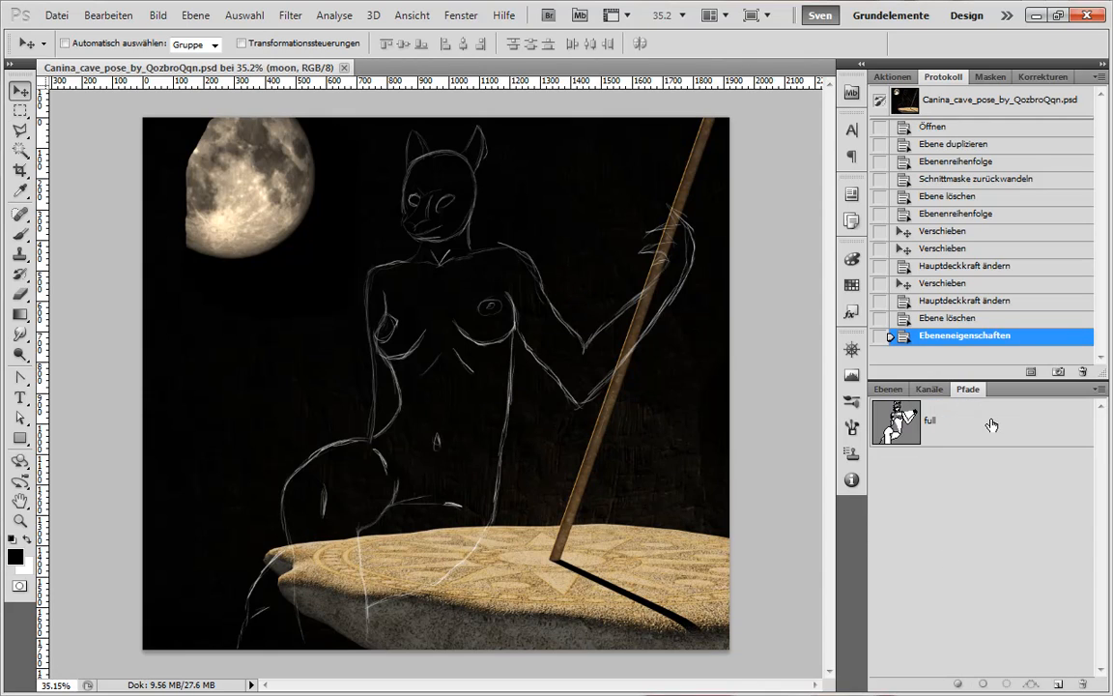
left_click(991, 423)
left_click(899, 390)
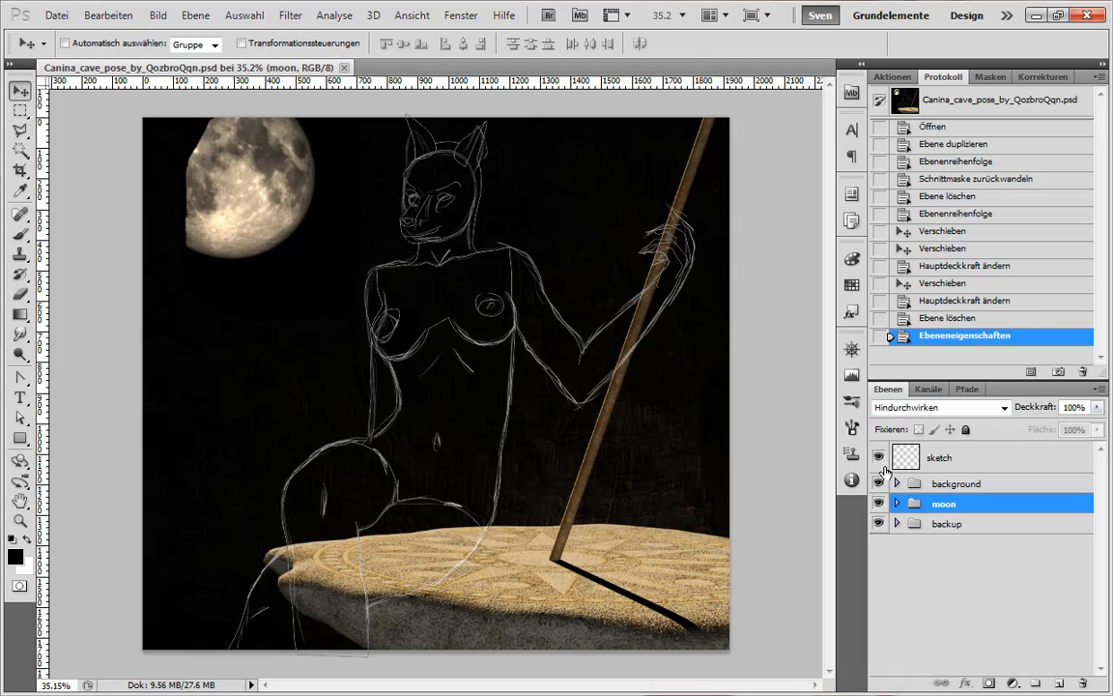
Compare the whole figure's path with the sketch by toggling the sketch layer's visibility.
left_click(878, 457)
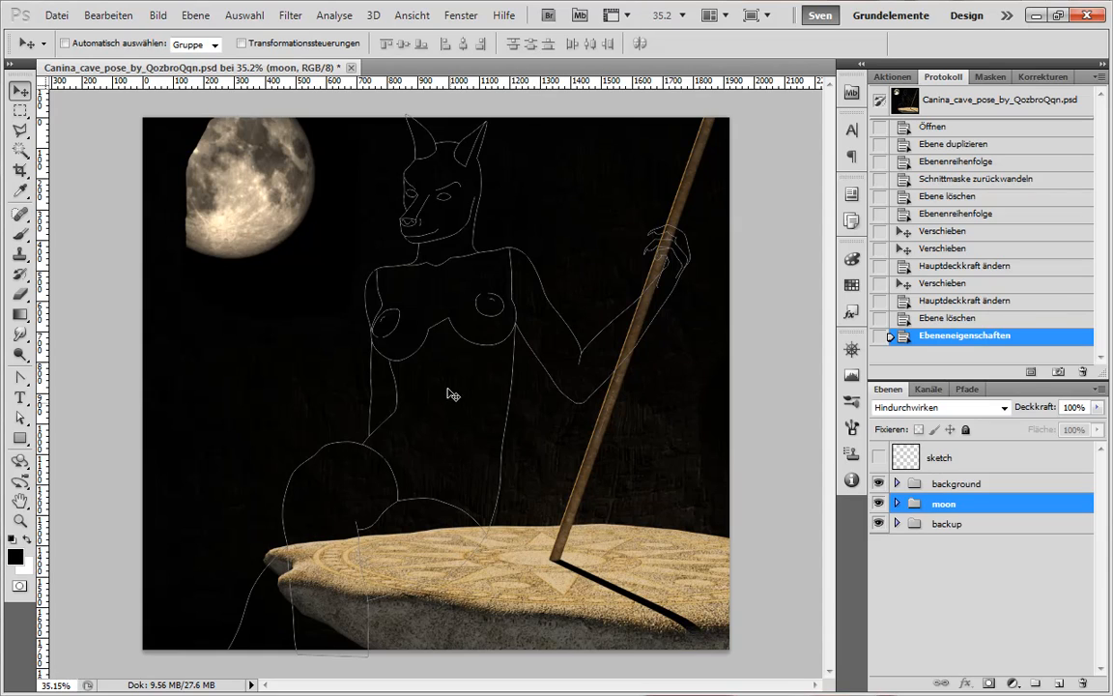
left_click(878, 457)
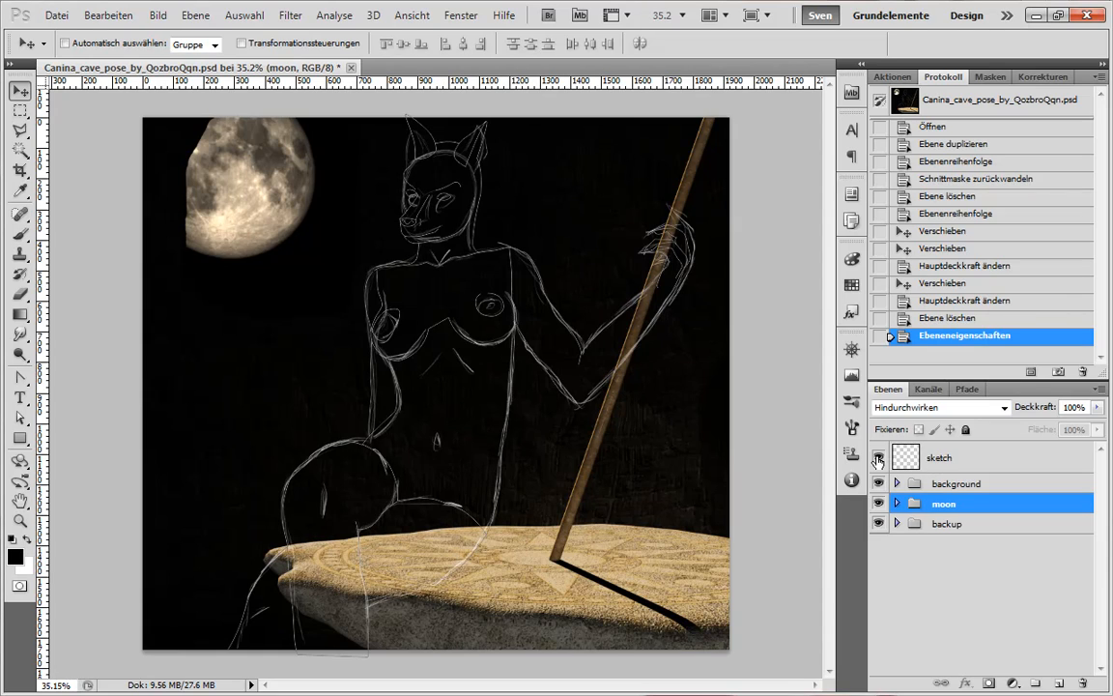
left_click(878, 458)
left_click(878, 458)
Examine the traced path close up on the legs, torso, head and staff hand, hiding the sketch layer at the hand.
scroll(461, 383, "up", 3)
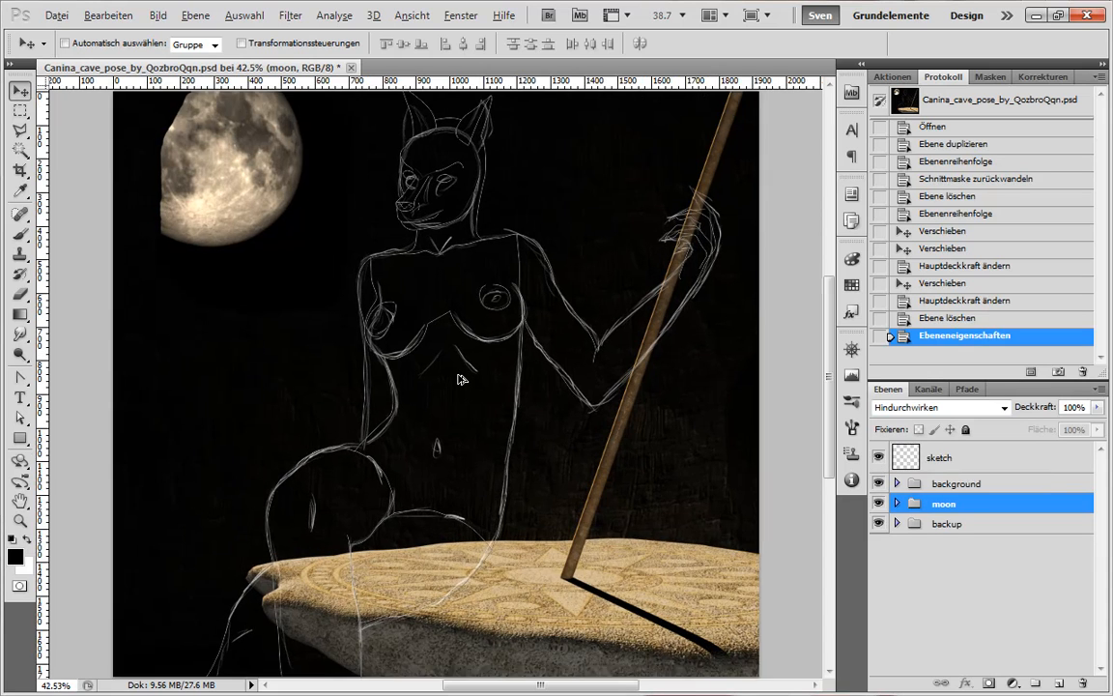
scroll(461, 384, "down", 3)
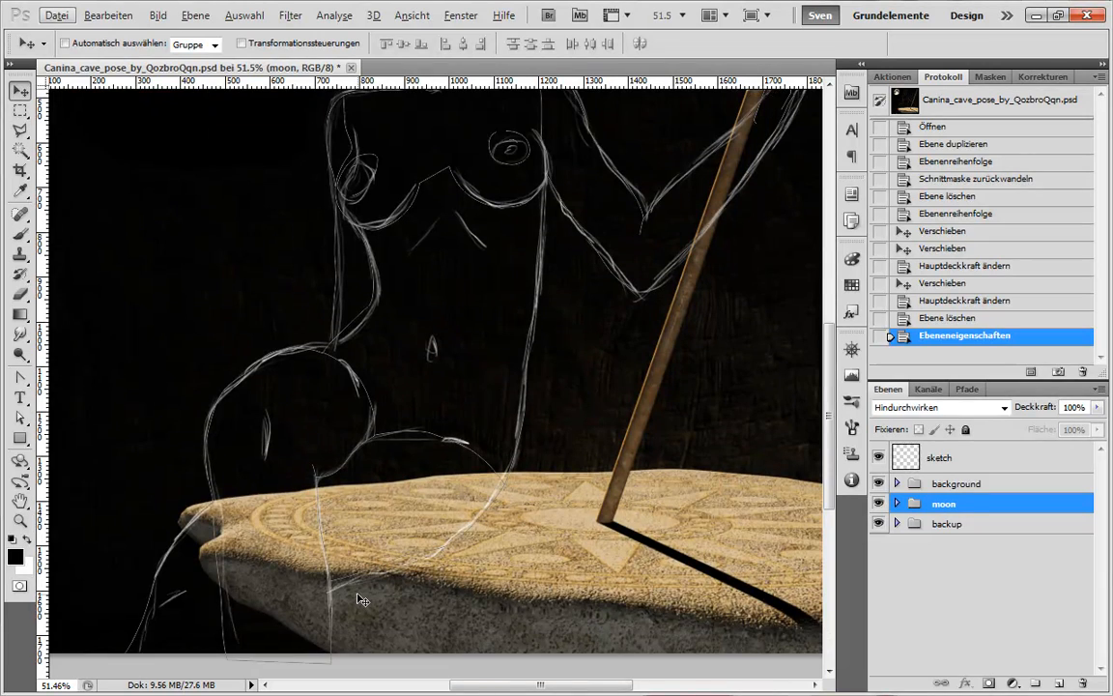
scroll(383, 532, "up", 6)
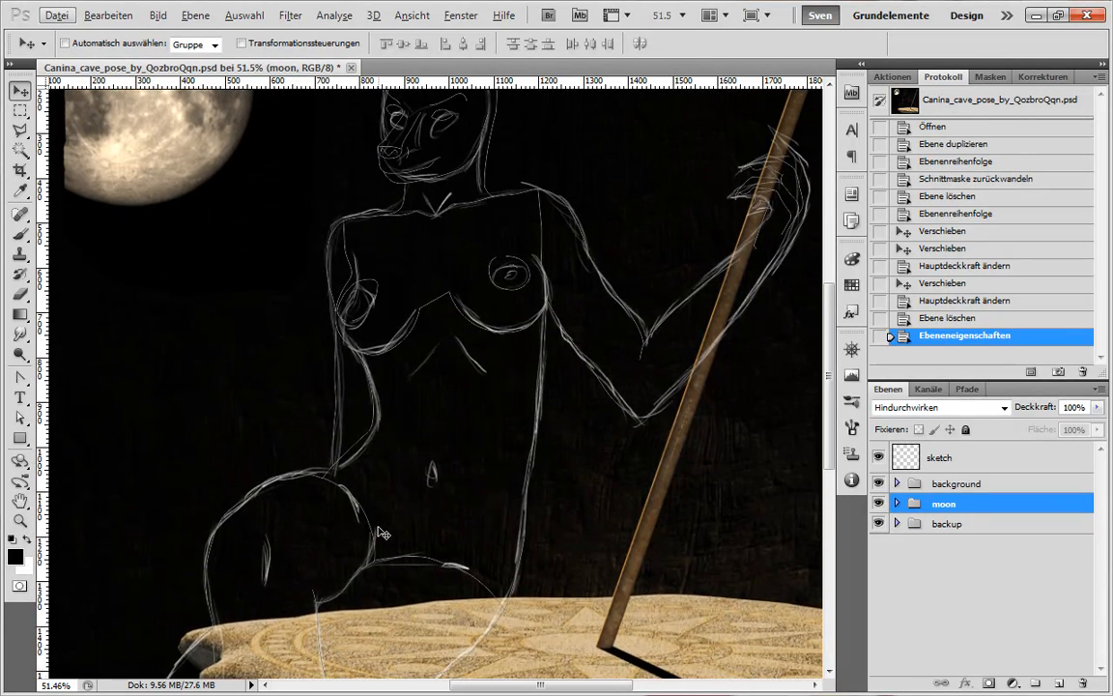
scroll(383, 532, "up", 2)
scroll(569, 390, "up", 3)
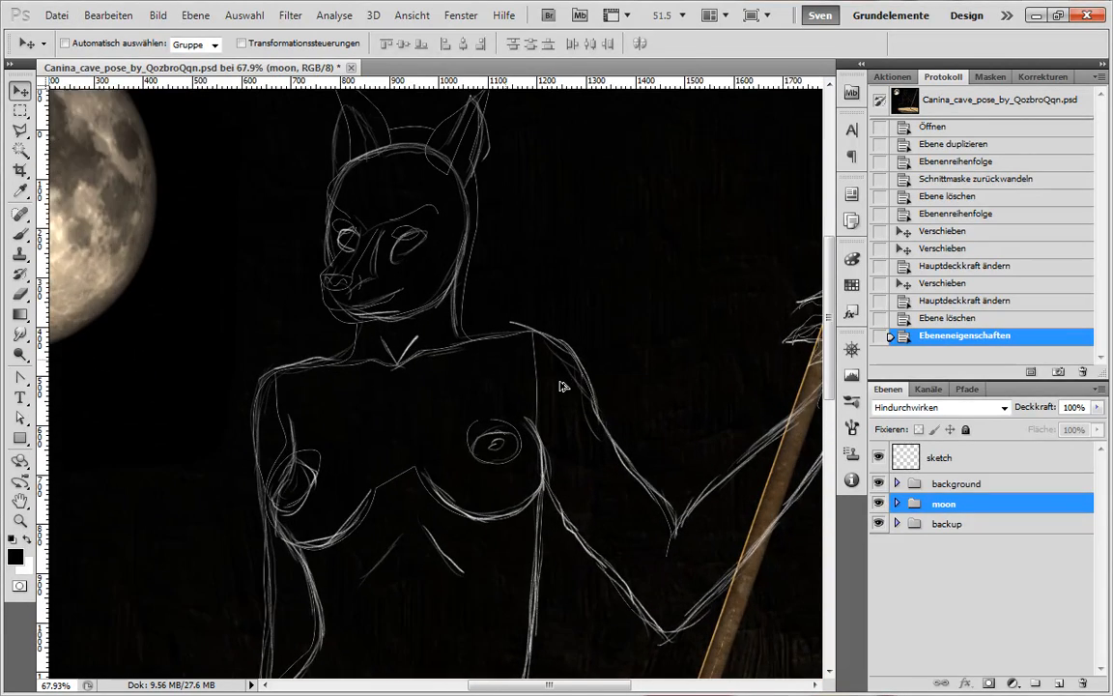
left_click_drag(550, 689, 626, 684)
scroll(582, 312, "up", 3)
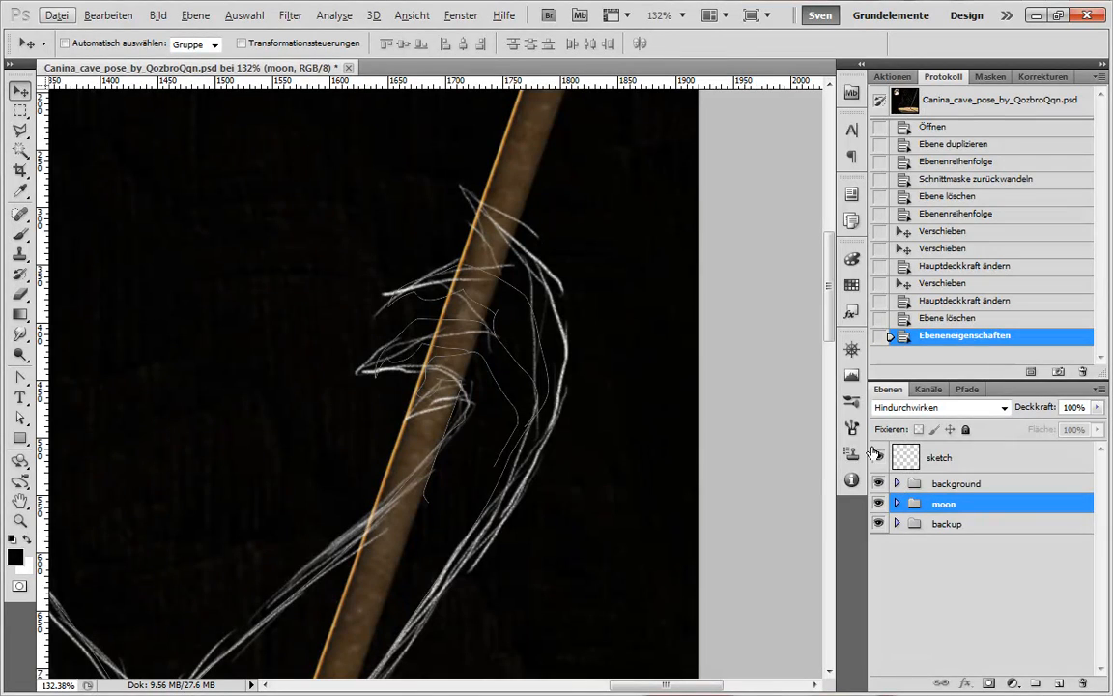
left_click(878, 458)
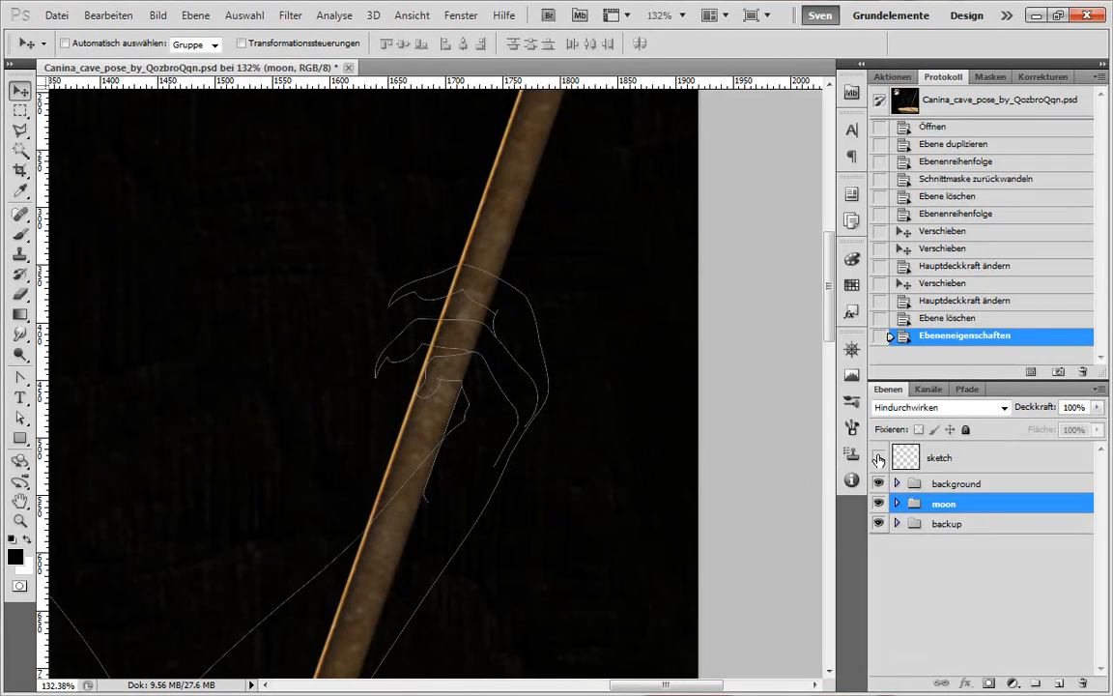
Compare the traced path with the sketch at the staff hand and at the head by toggling the sketch layer's visibility.
left_click(878, 458)
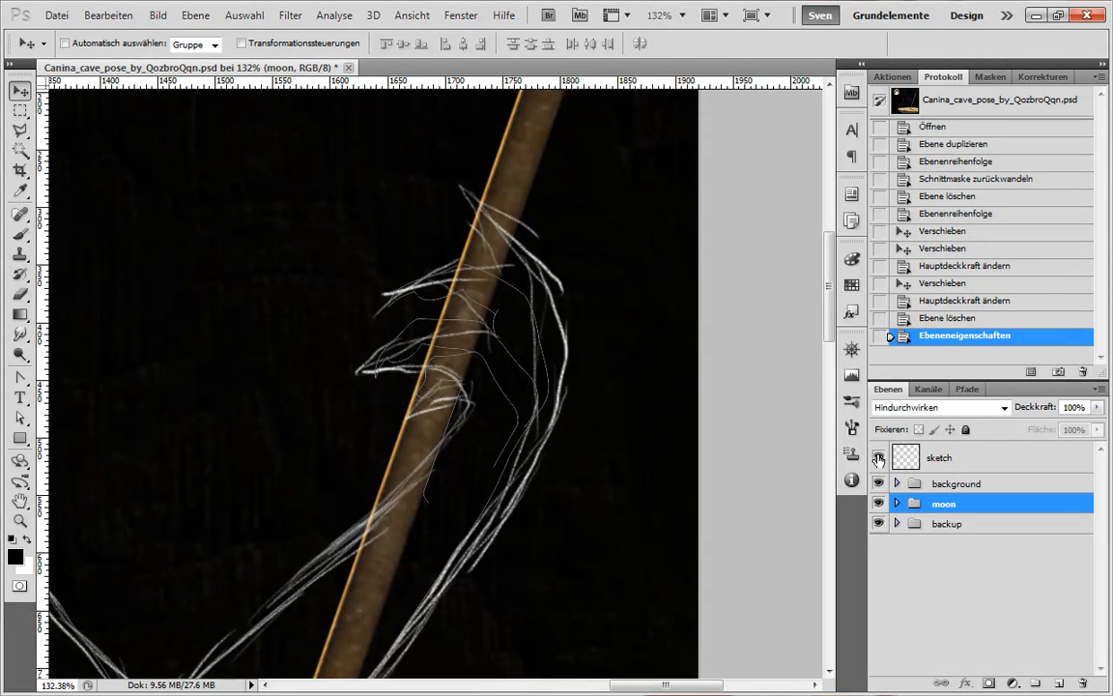
left_click(878, 457)
left_click(878, 458)
left_click(878, 458)
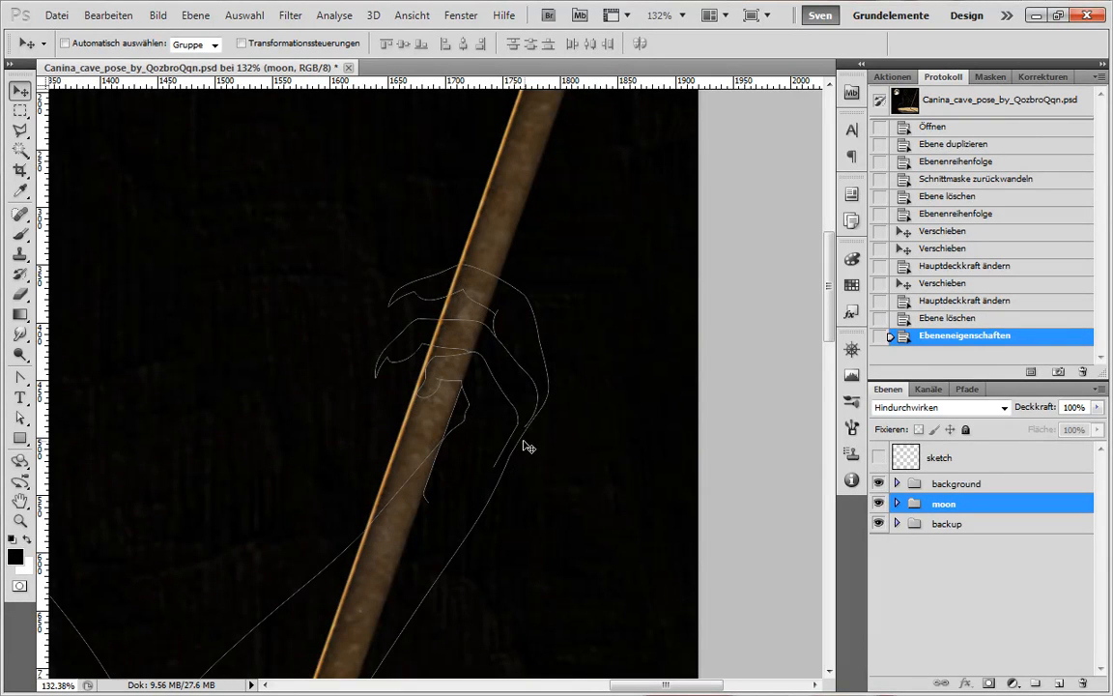
scroll(527, 447, "down", 6)
scroll(405, 193, "up", 4)
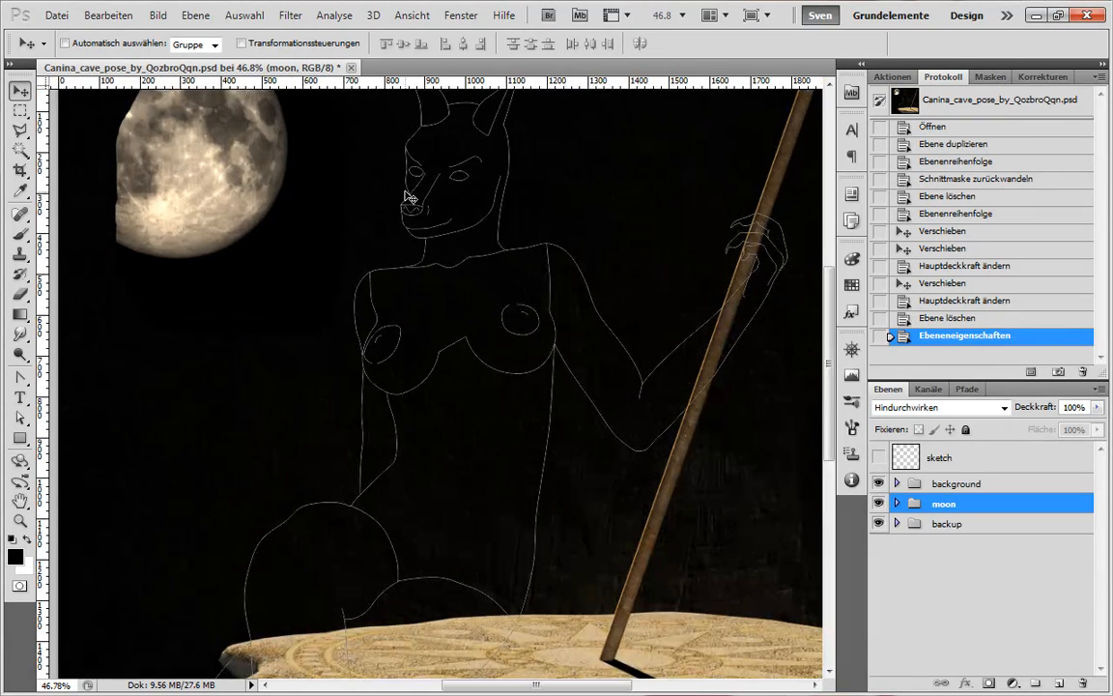
scroll(418, 253, "up", 1)
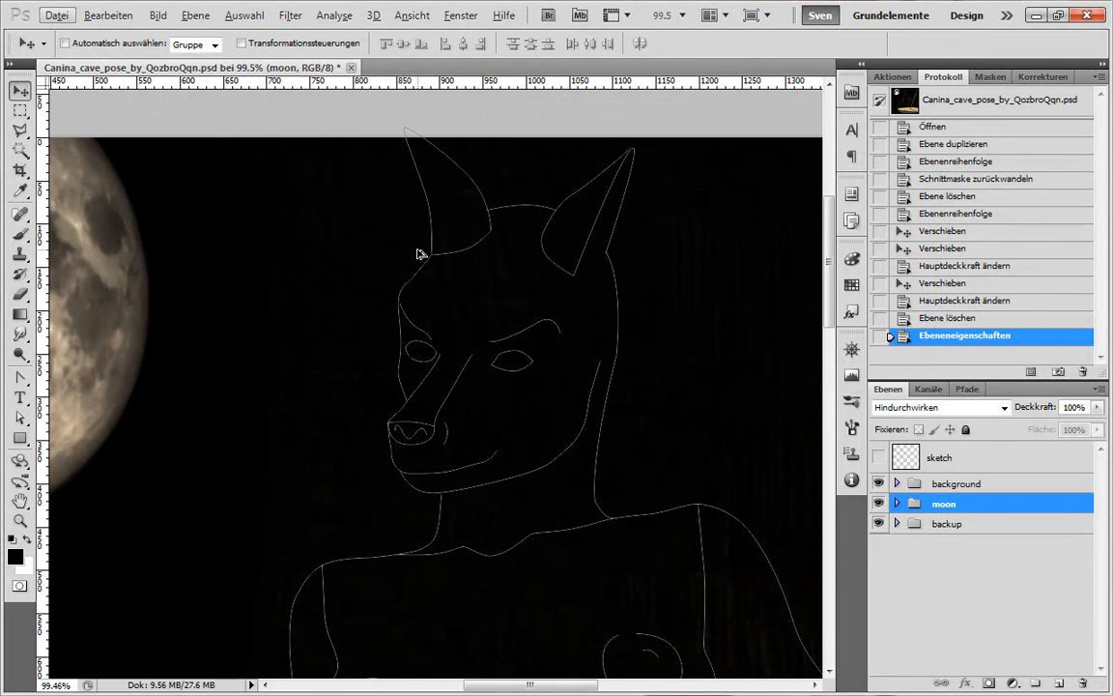
left_click(878, 458)
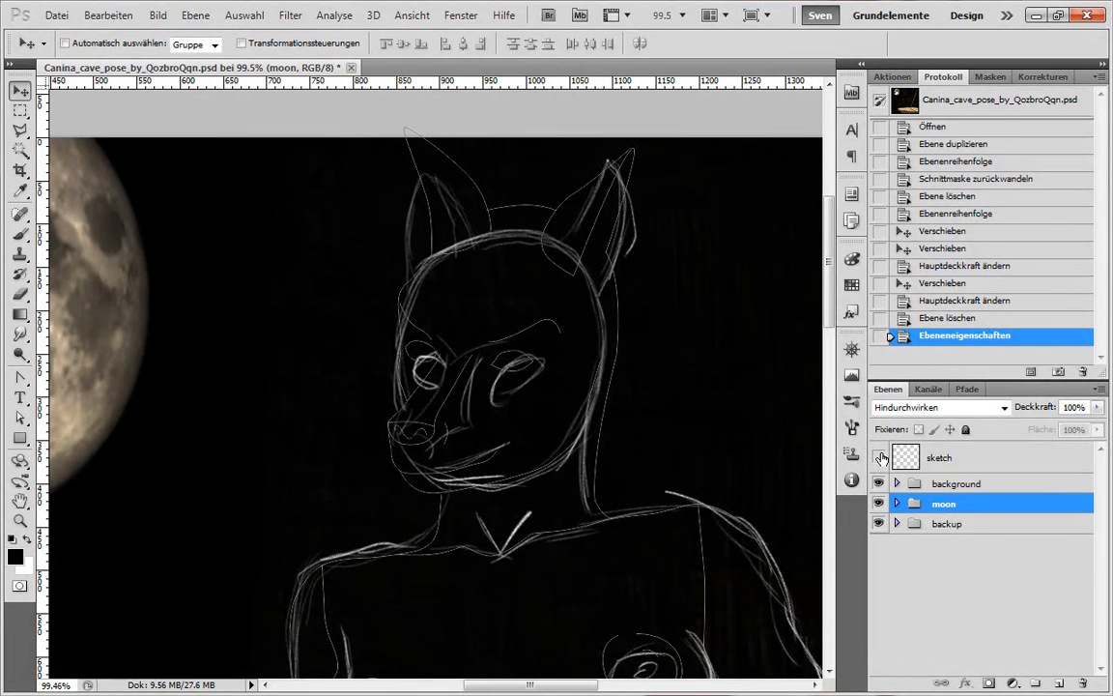
left_click(878, 458)
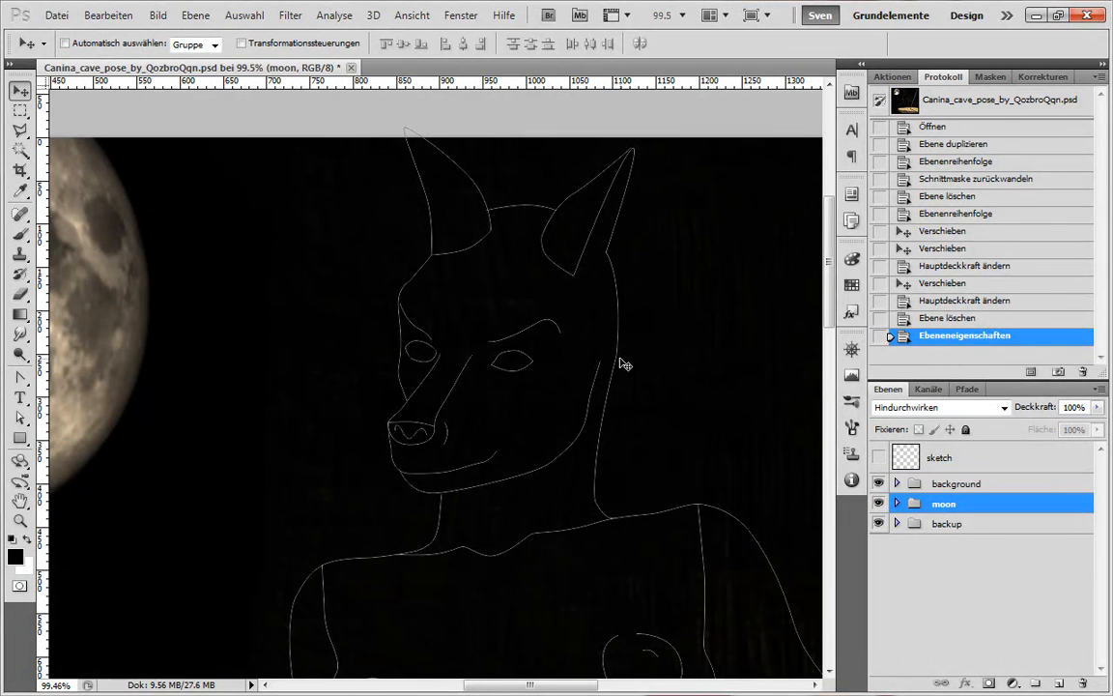
Shift the path's middle anchor point at the back of the head slightly upward and deselect the path segment.
key("a")
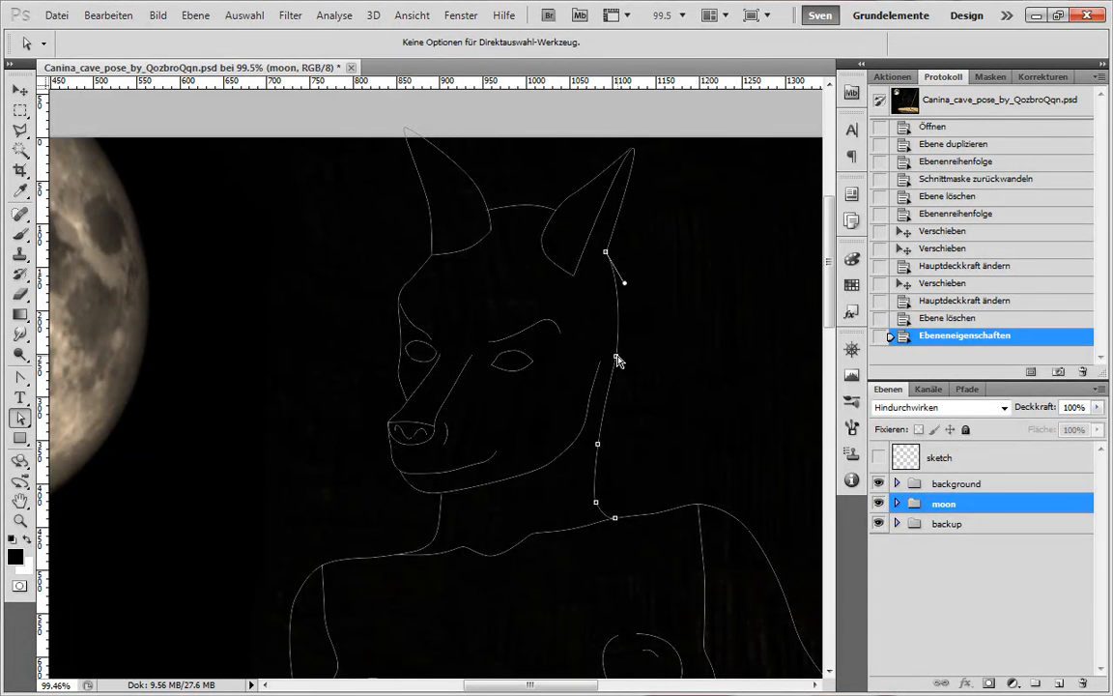
mouse_move(617, 359)
left_mouse_down()
mouse_move(705, 360)
mouse_move(586, 327)
mouse_move(627, 365)
mouse_move(619, 345)
left_mouse_up()
left_click(777, 440)
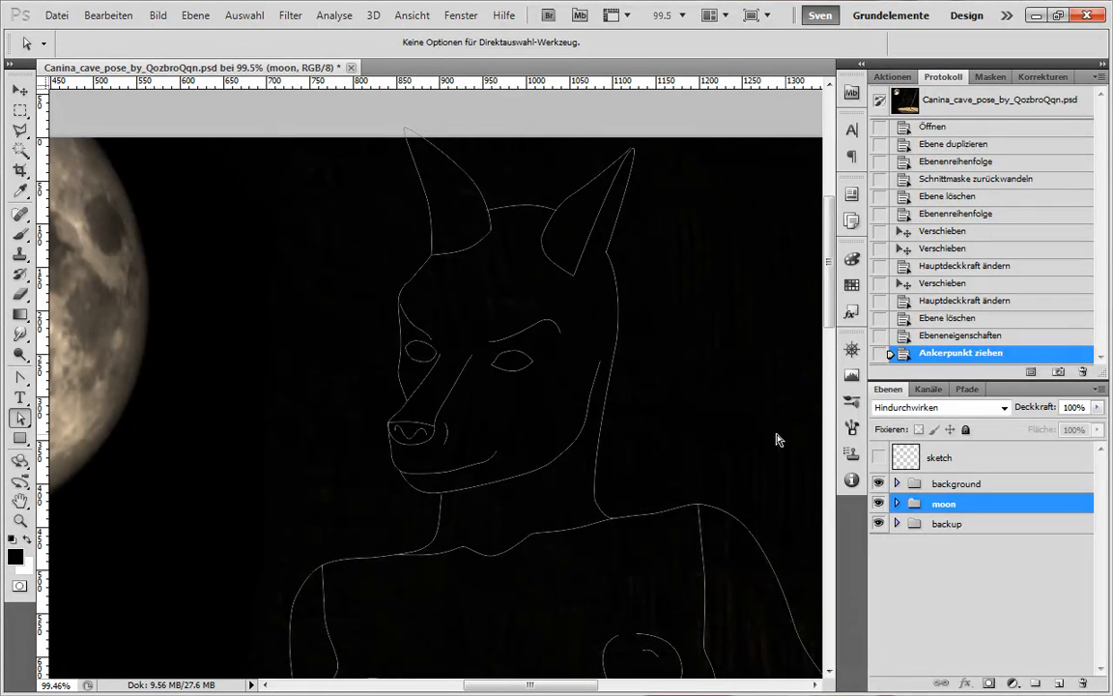
Compare the head in the sketch alone, with the full path over it, and as the path alone.
left_click(878, 456)
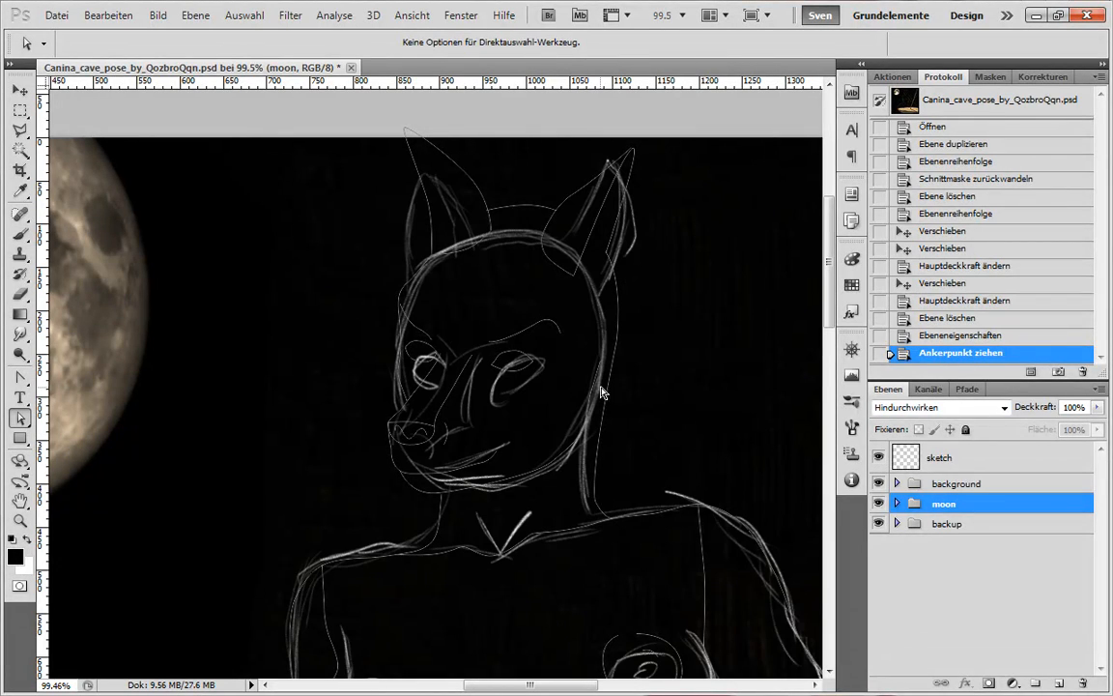
left_click(967, 389)
left_click(976, 502)
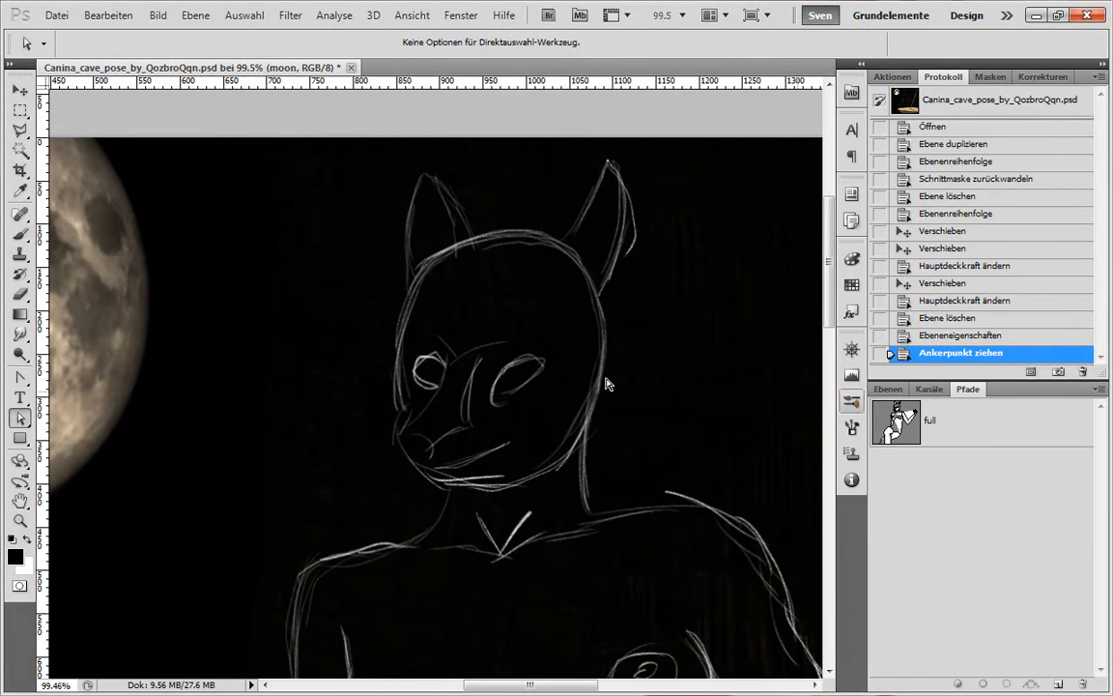
left_click(888, 388)
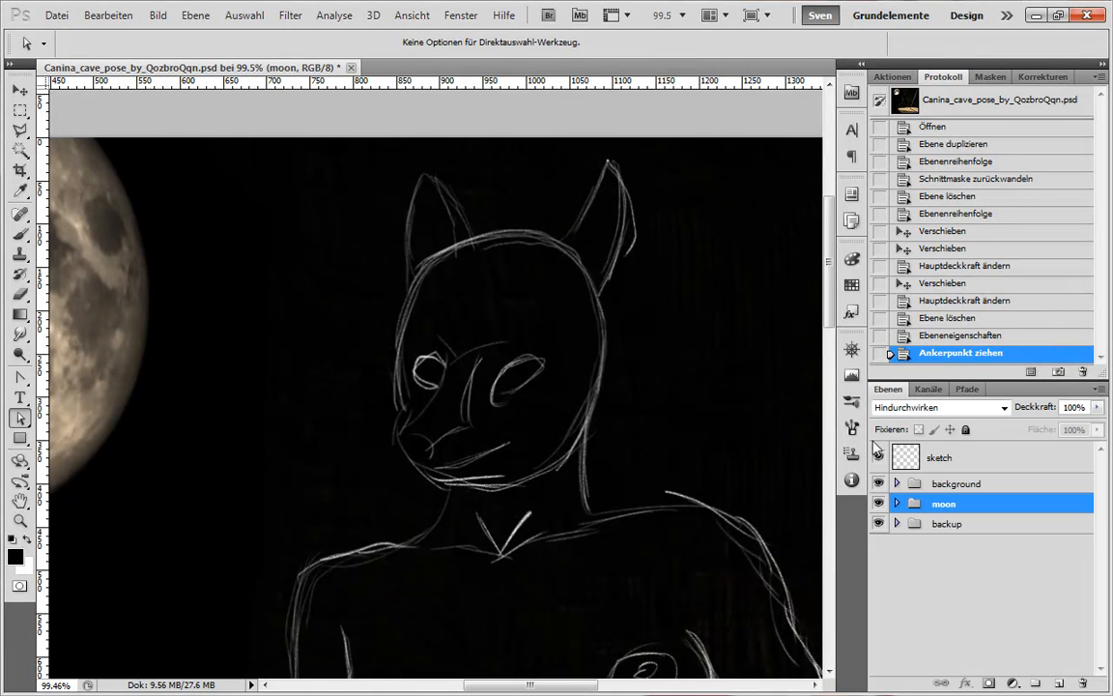
left_click(967, 388)
left_click(927, 428)
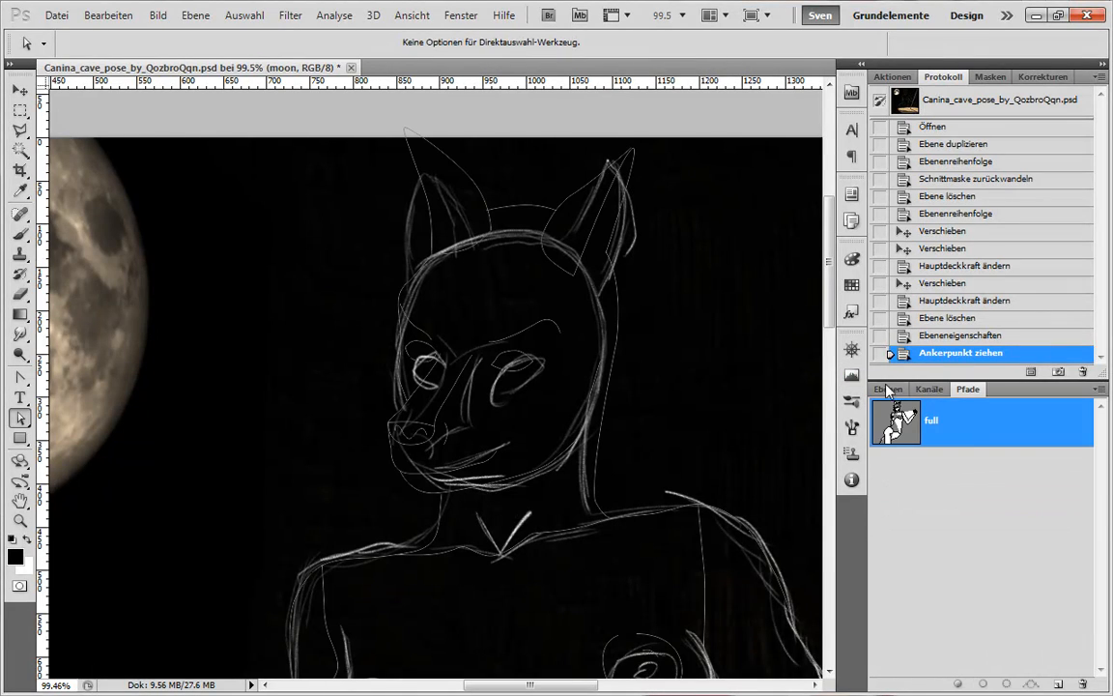
left_click(888, 389)
left_click(878, 457)
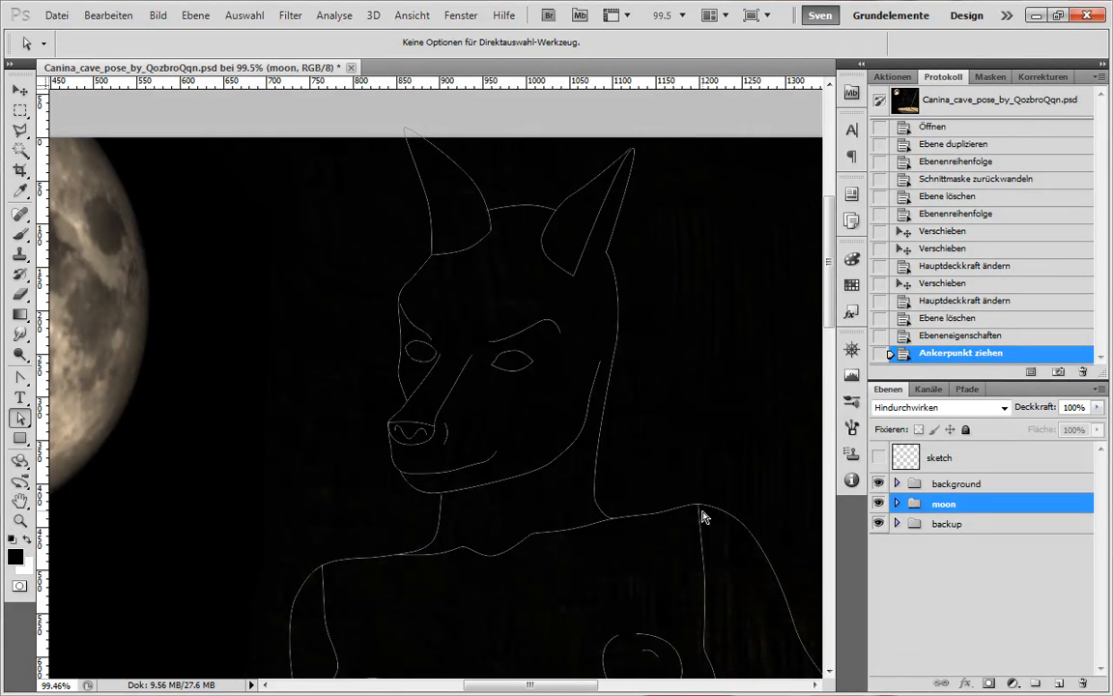
Examine the traced path from the head down over the torso, bent arm and thighs with the sketch hidden.
scroll(466, 460, "down", 5)
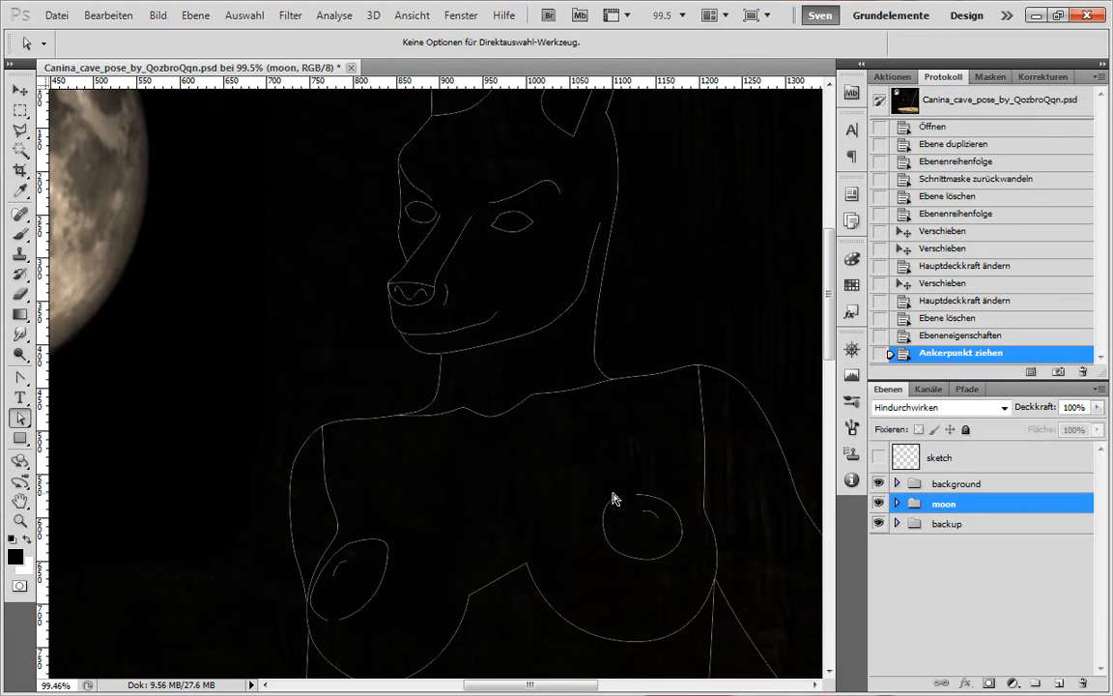
scroll(612, 500, "down", 5)
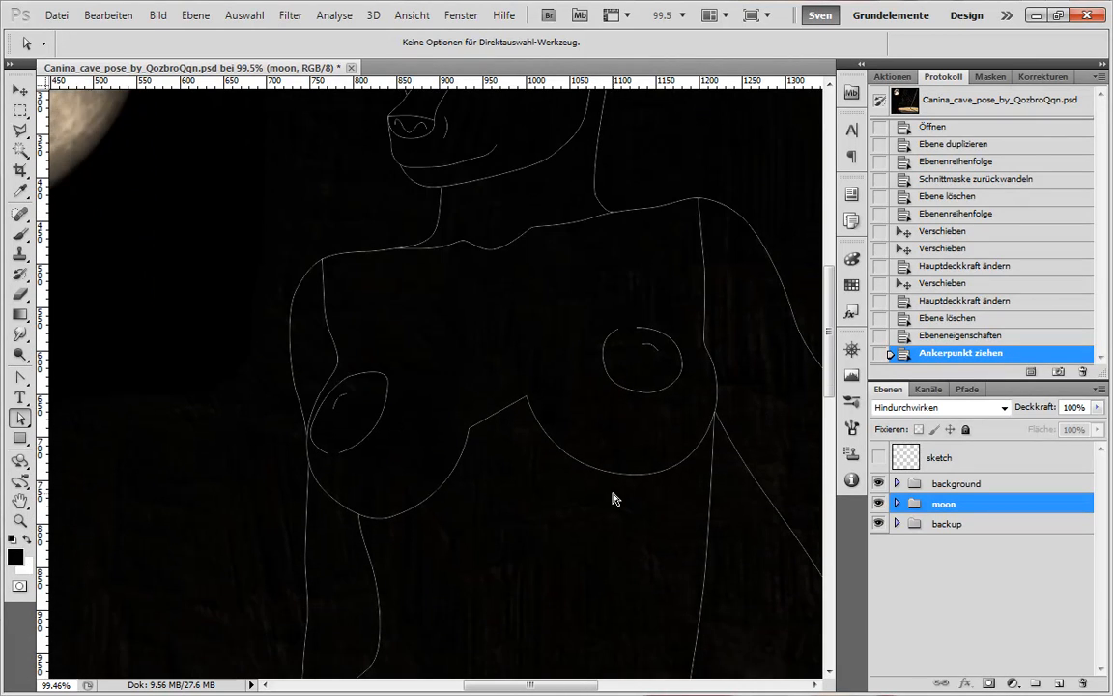
scroll(612, 500, "down", 2, "alt")
scroll(612, 499, "down", 2, "alt")
scroll(612, 500, "down", 2)
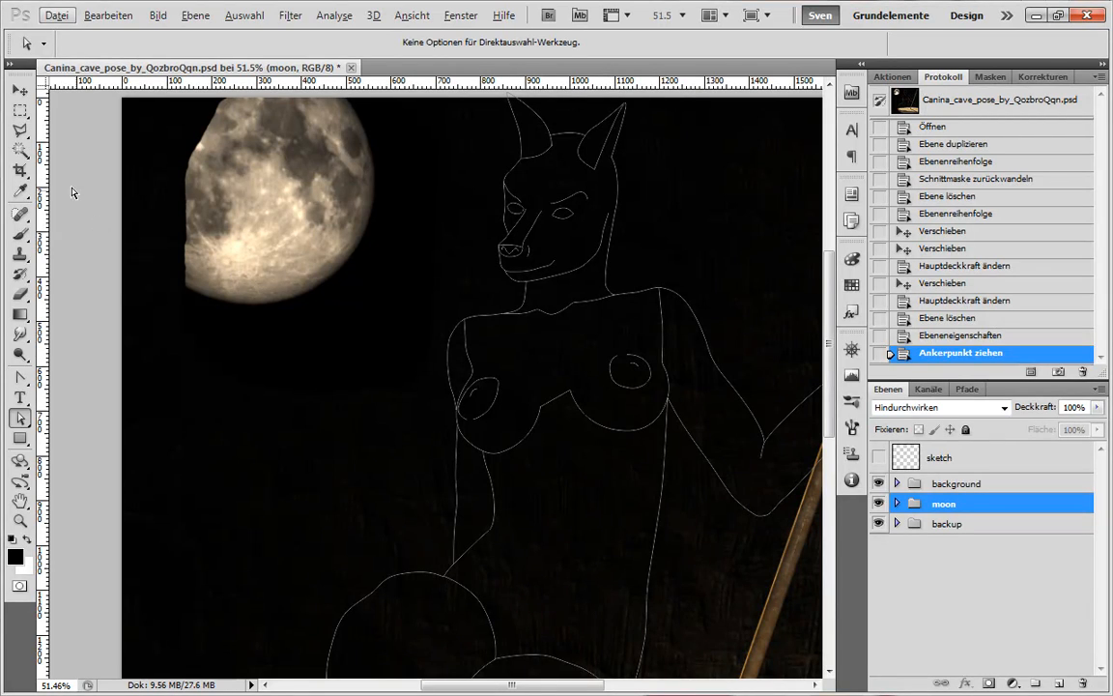
key("w")
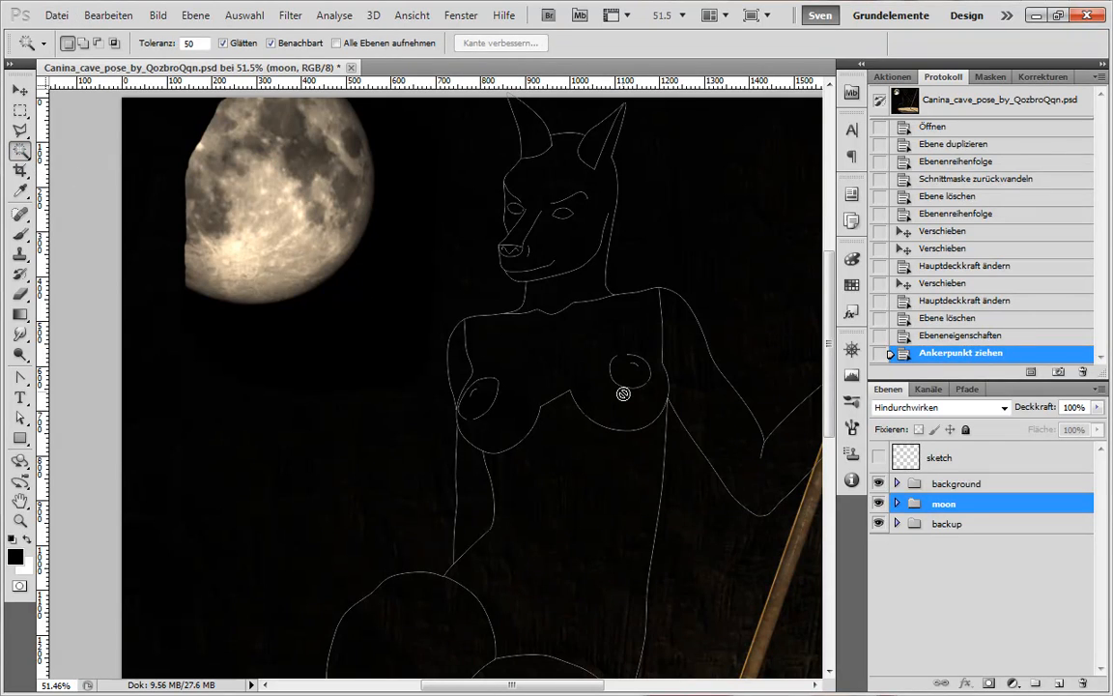
scroll(601, 509, "down", 3)
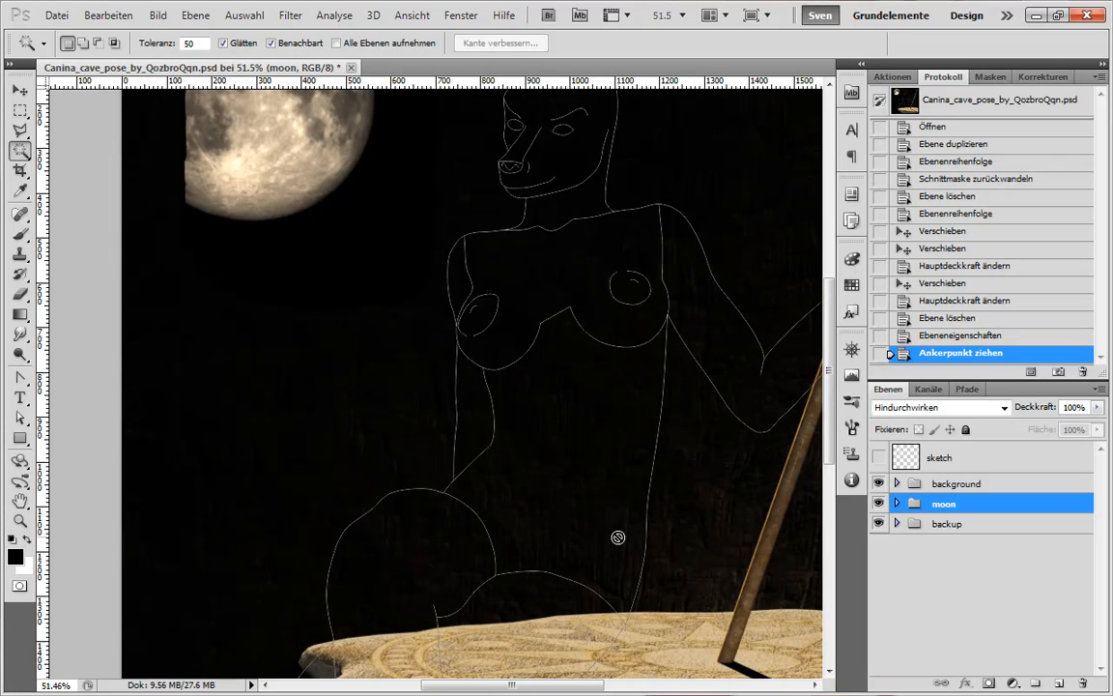
key("a")
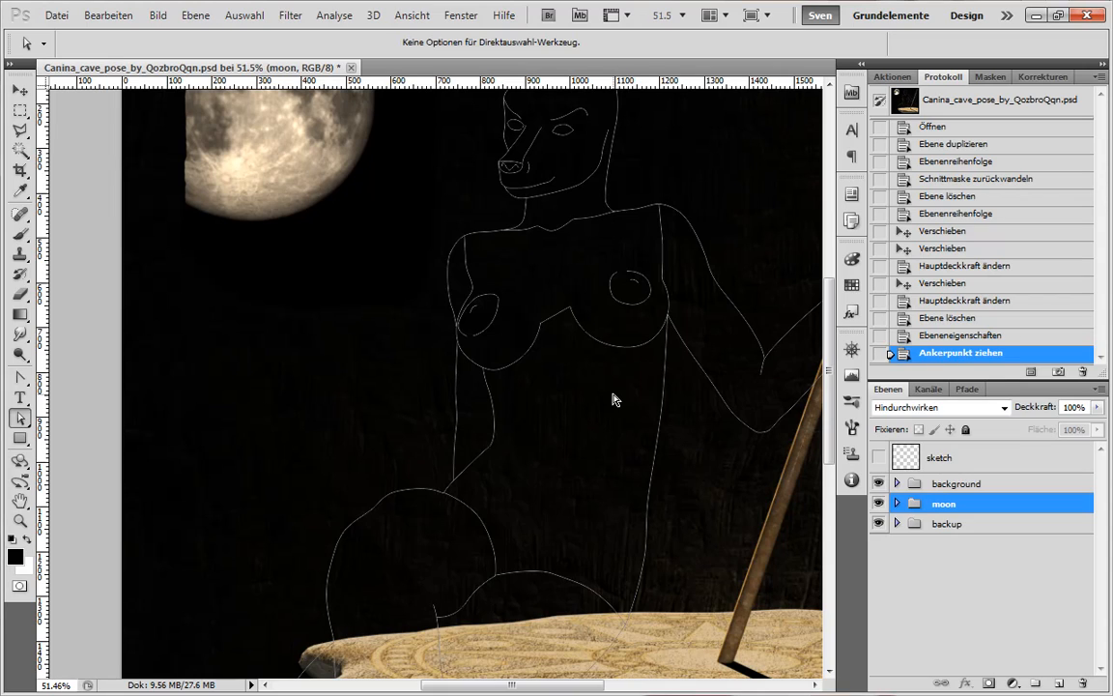
scroll(550, 595, "right", 3)
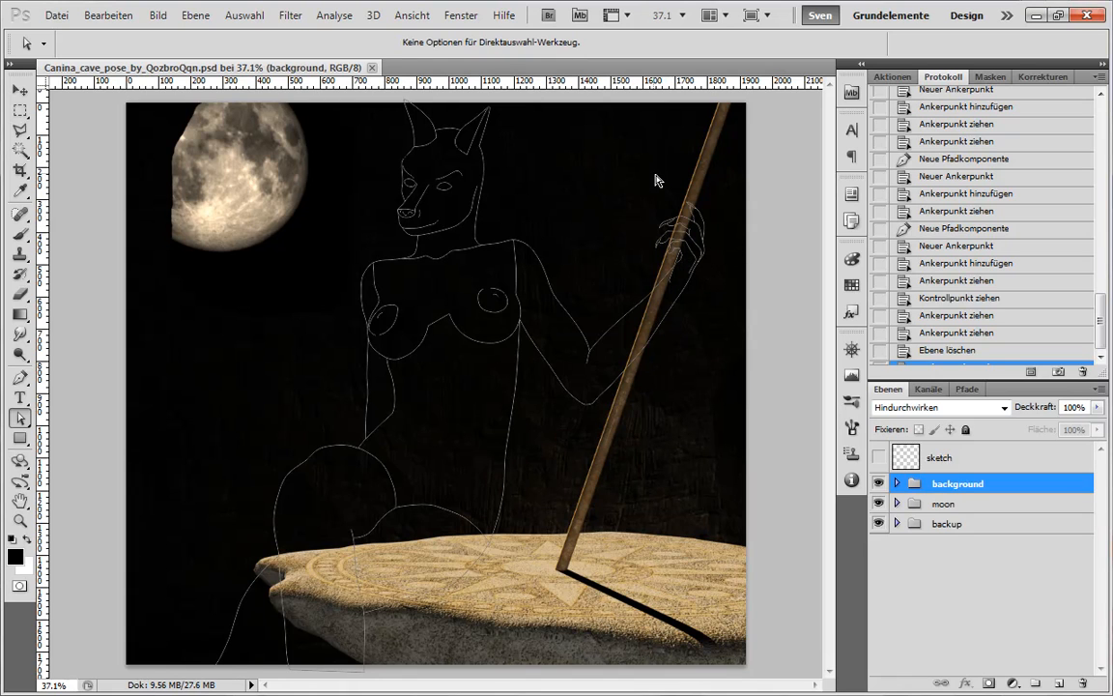
Delete the surplus path piece that runs down along the staff below the thumb at the wrist, one segment after the other.
scroll(719, 246, "up", 5)
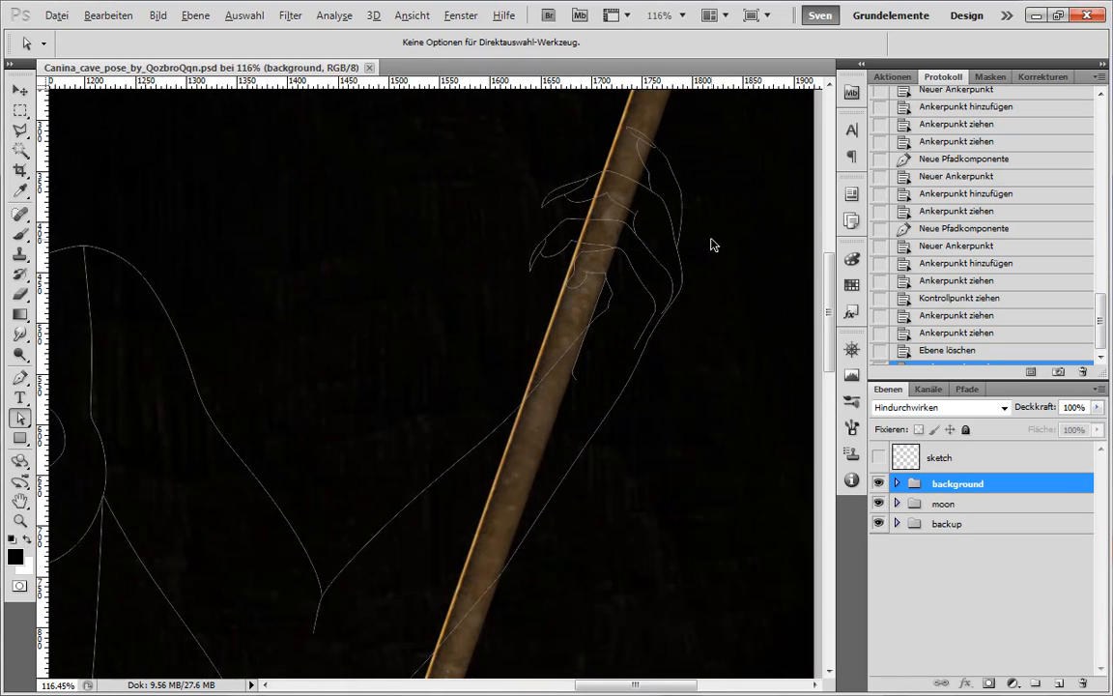
scroll(710, 244, "up", 3)
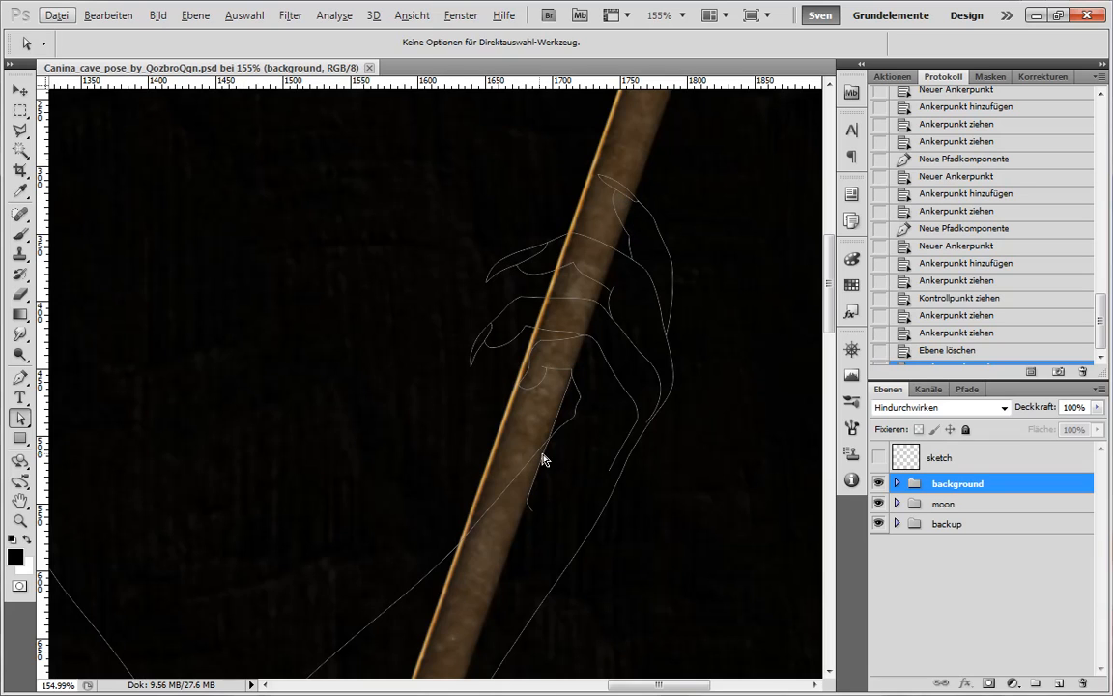
left_click(536, 515)
key("Delete")
left_click(541, 465)
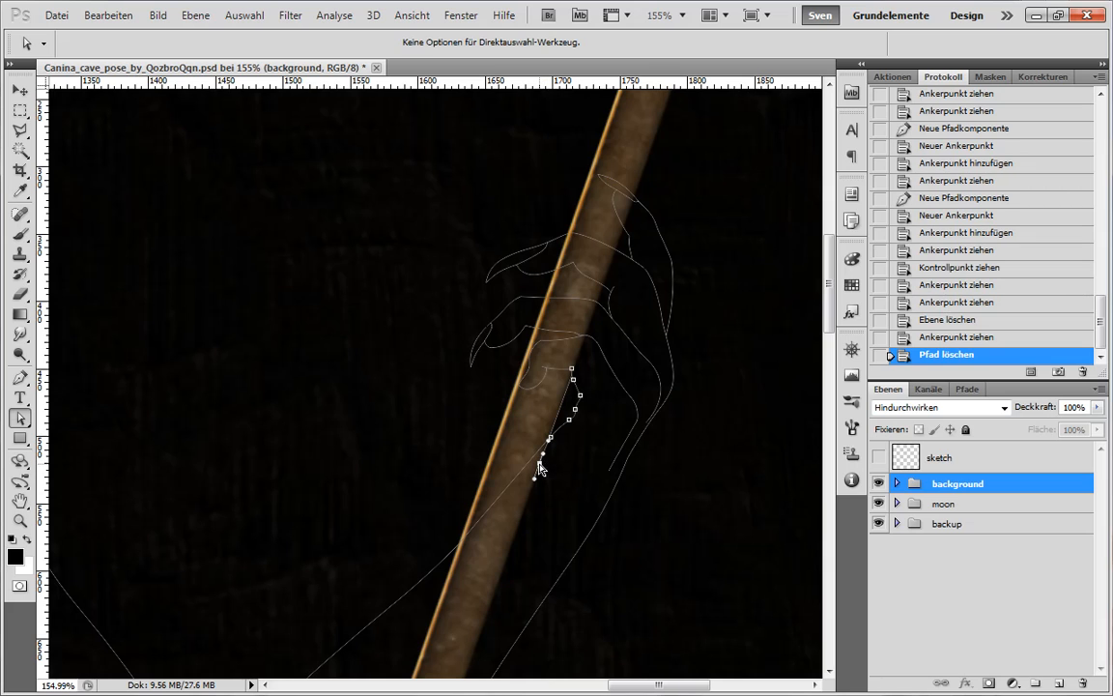
key("Delete")
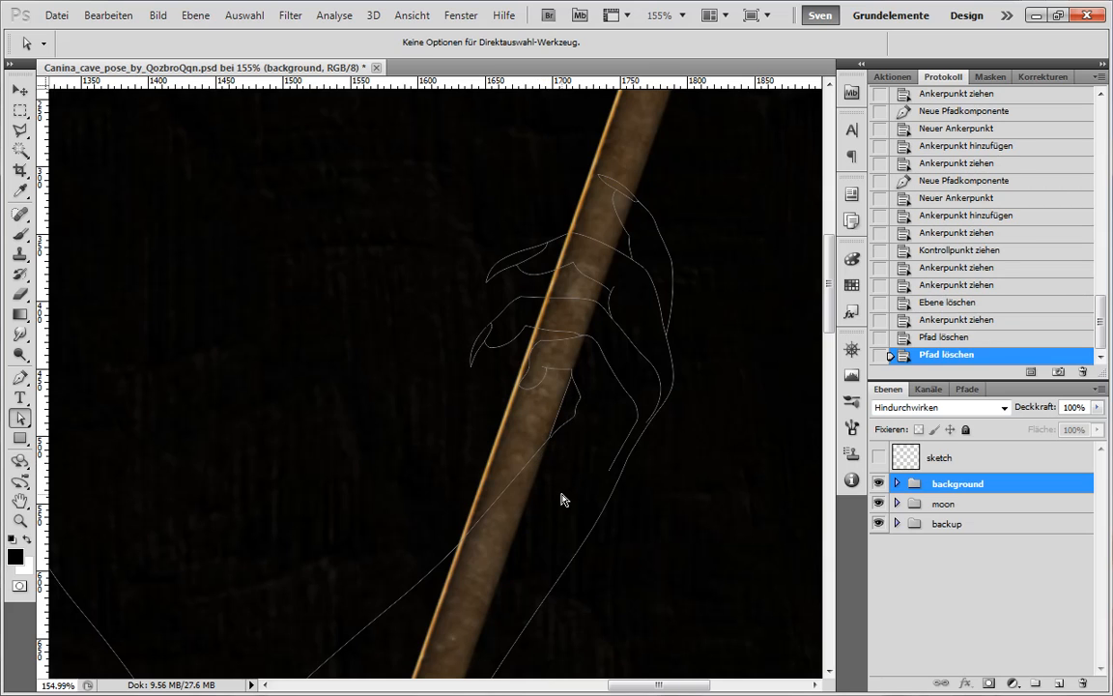
Add a new layer named outline directly above the background group.
scroll(537, 510, "down", 5)
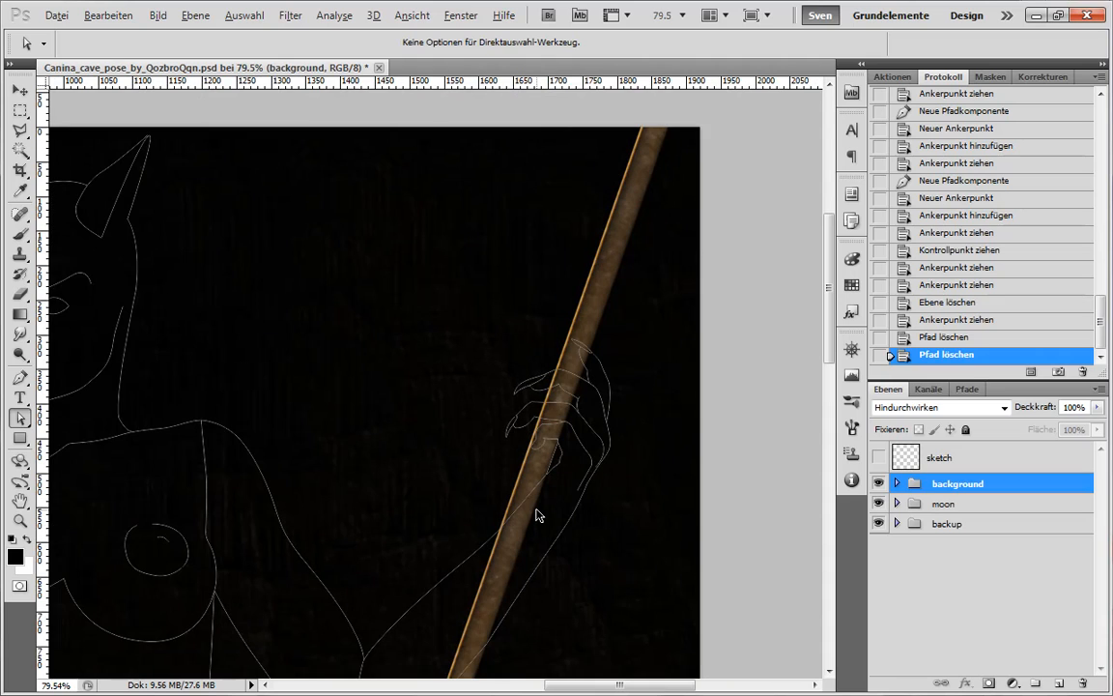
scroll(537, 514, "up", 8)
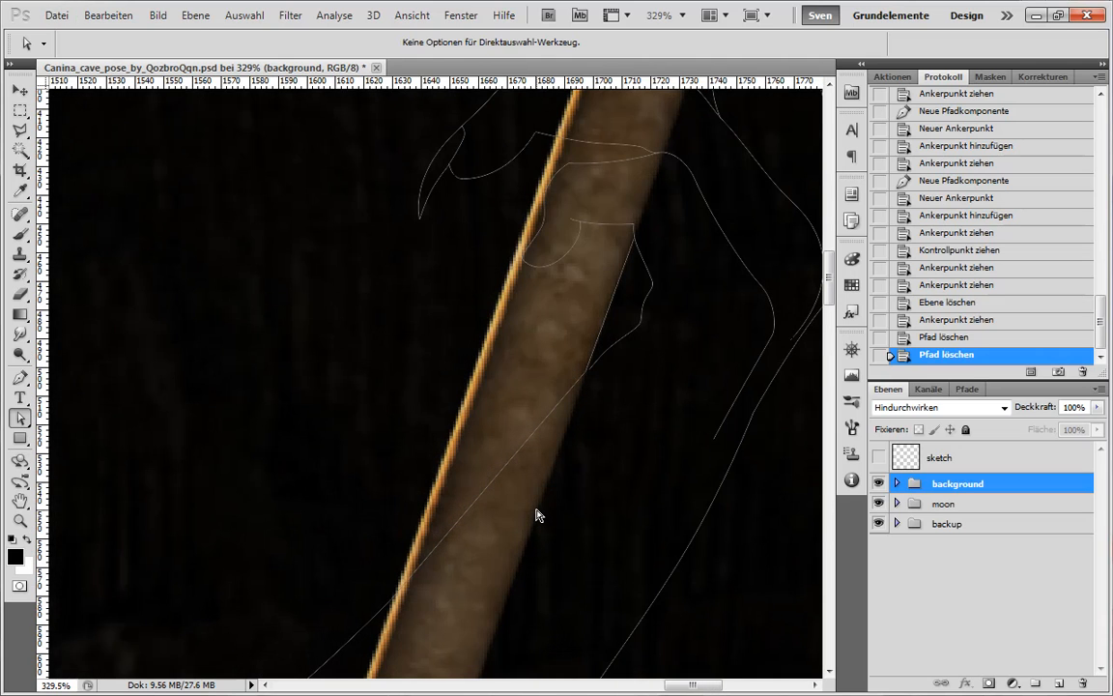
scroll(535, 510, "down", 3)
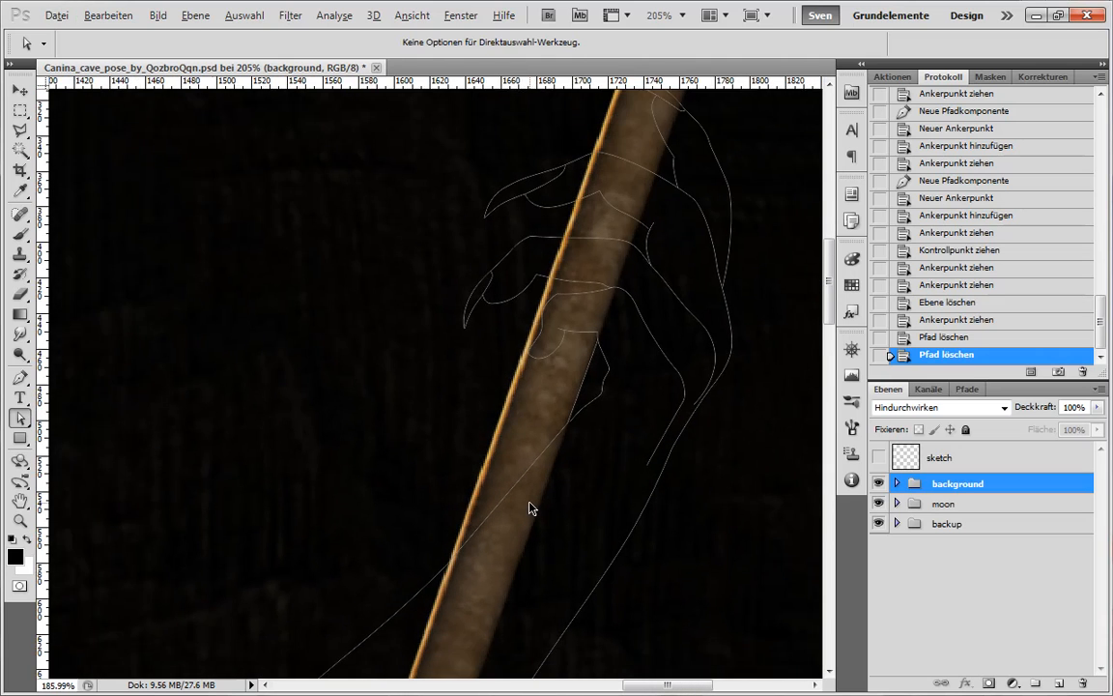
scroll(529, 507, "down", 7)
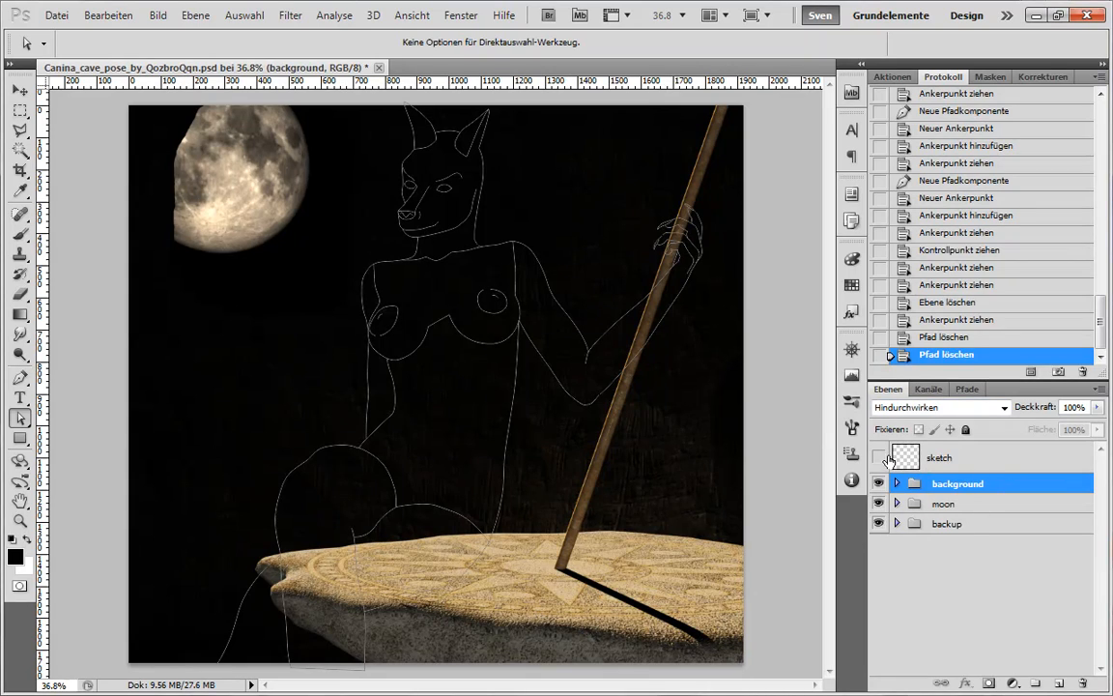
key("ctrl+shift+alt+n")
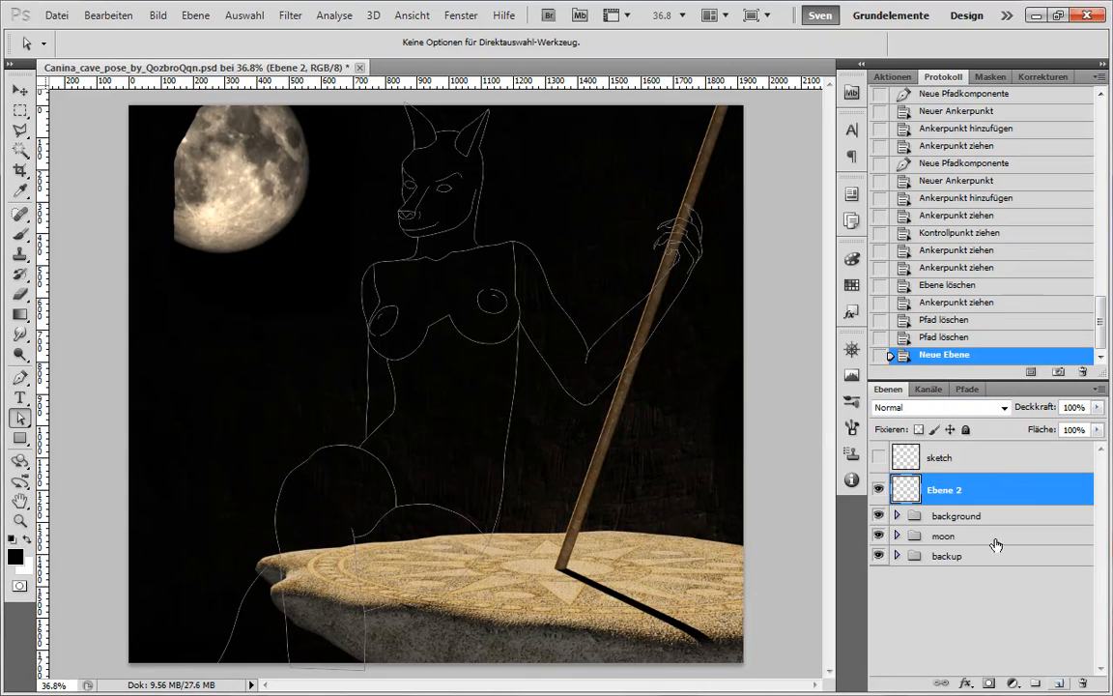
double_click(952, 492)
type("outline")
key("Return")
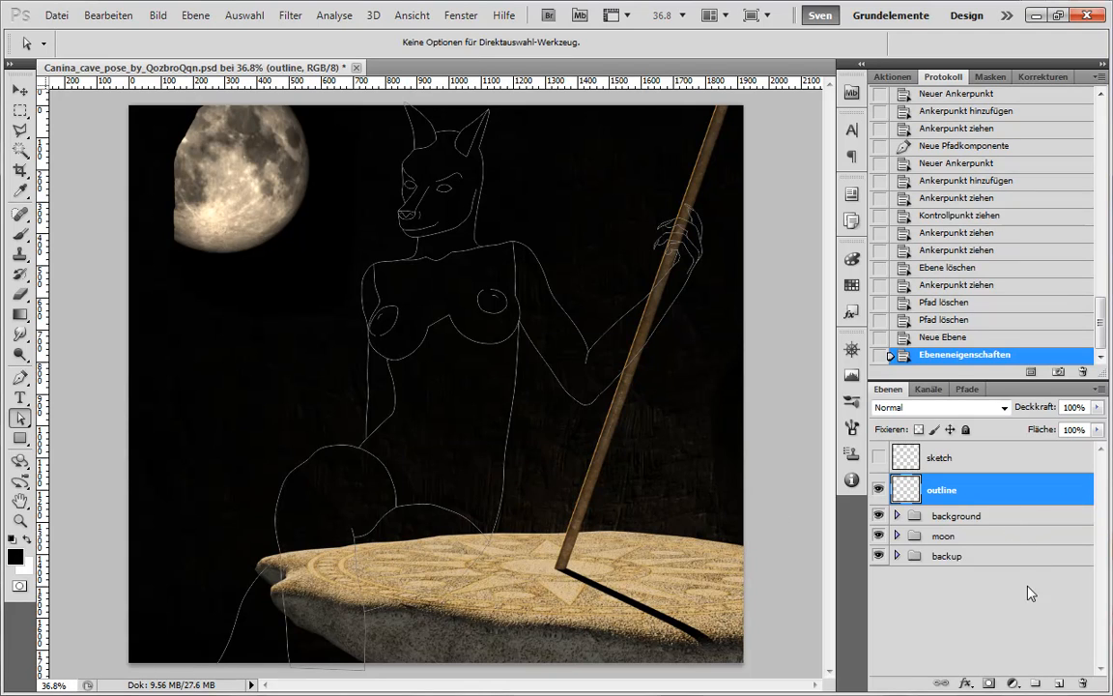
Create a layer group named canina above the outline layer and move the outline layer into it.
left_click(1037, 683)
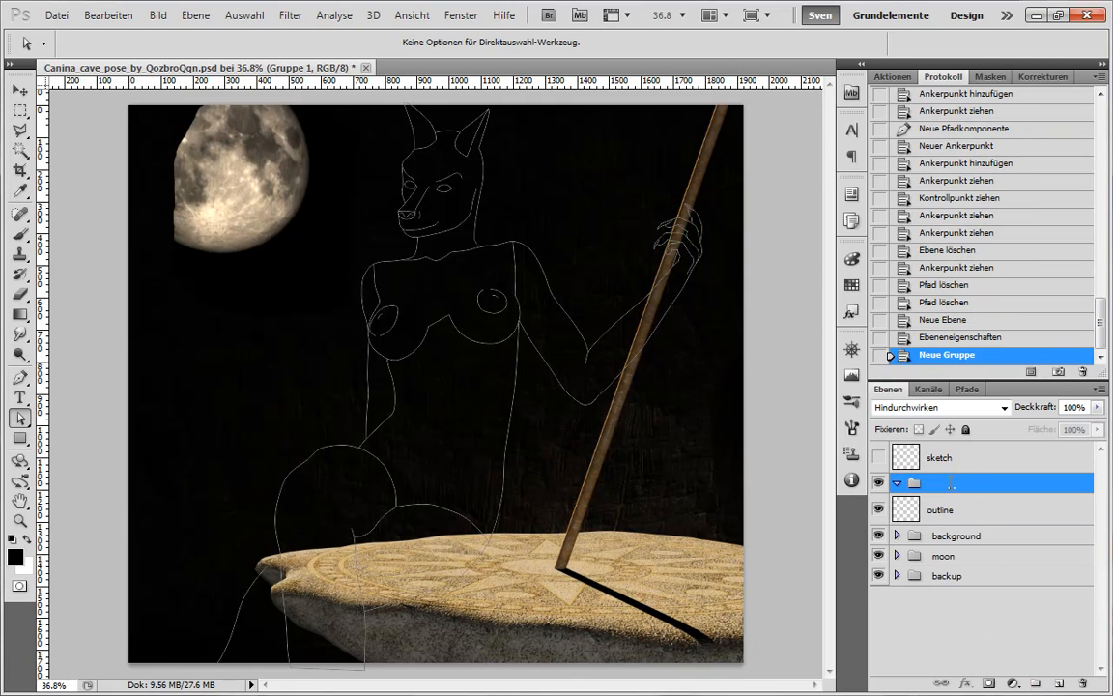
type("canina")
key("Return")
left_click_drag(977, 508, 971, 485)
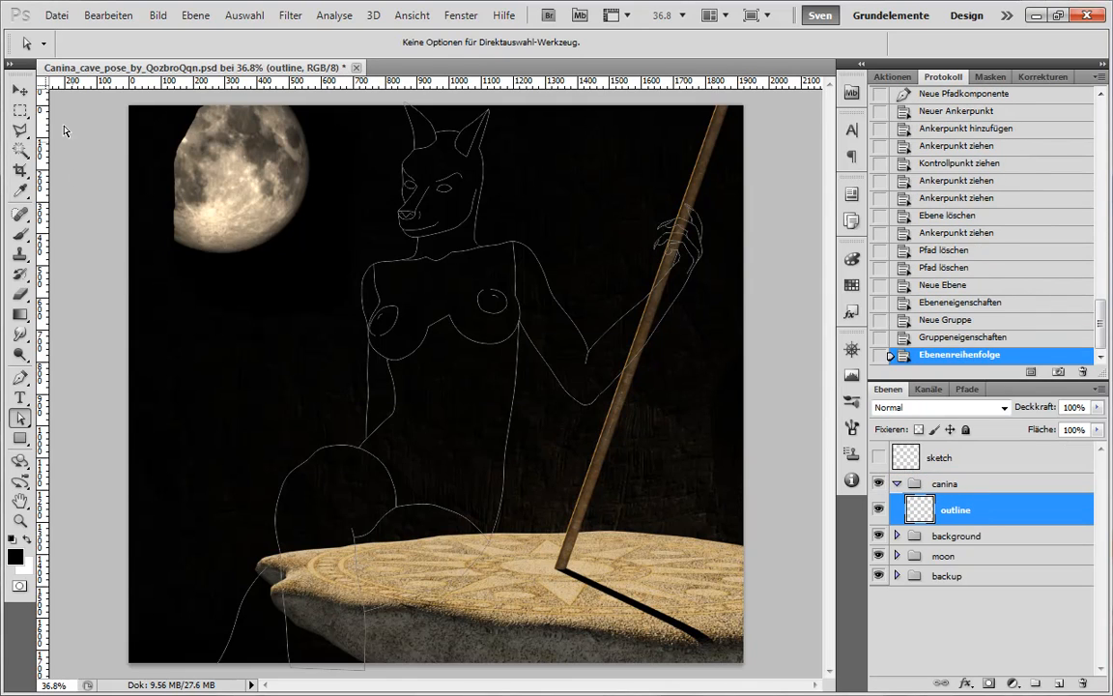
Add a new layer and move it to the very bottom of the layer stack, below the backup group.
left_click(967, 388)
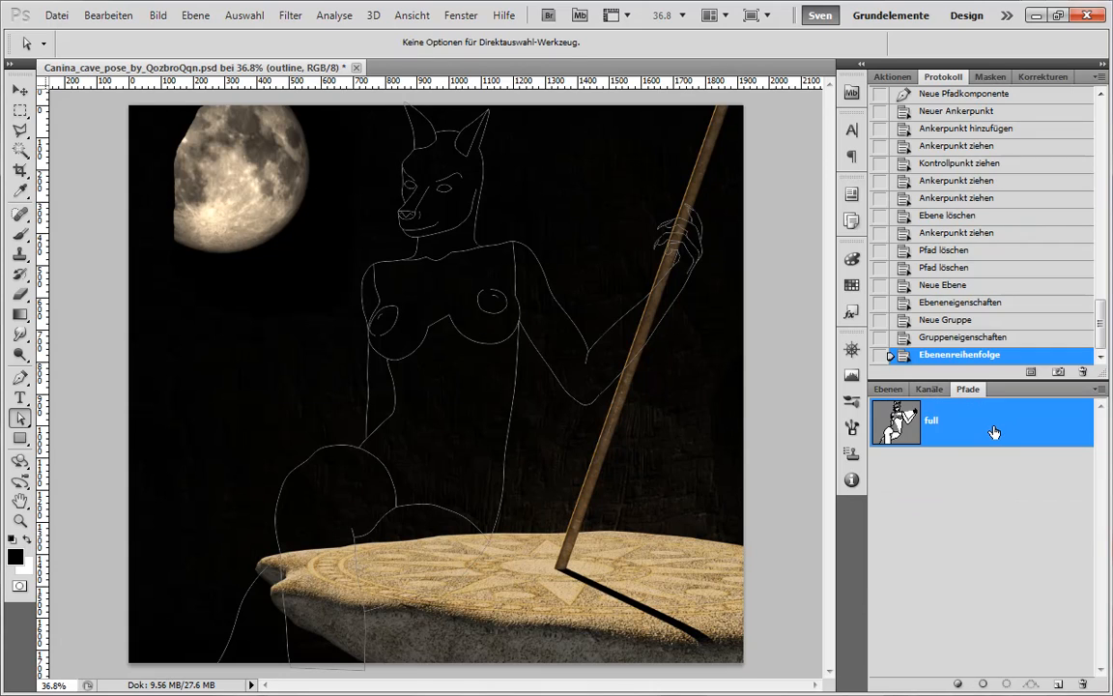
key("b")
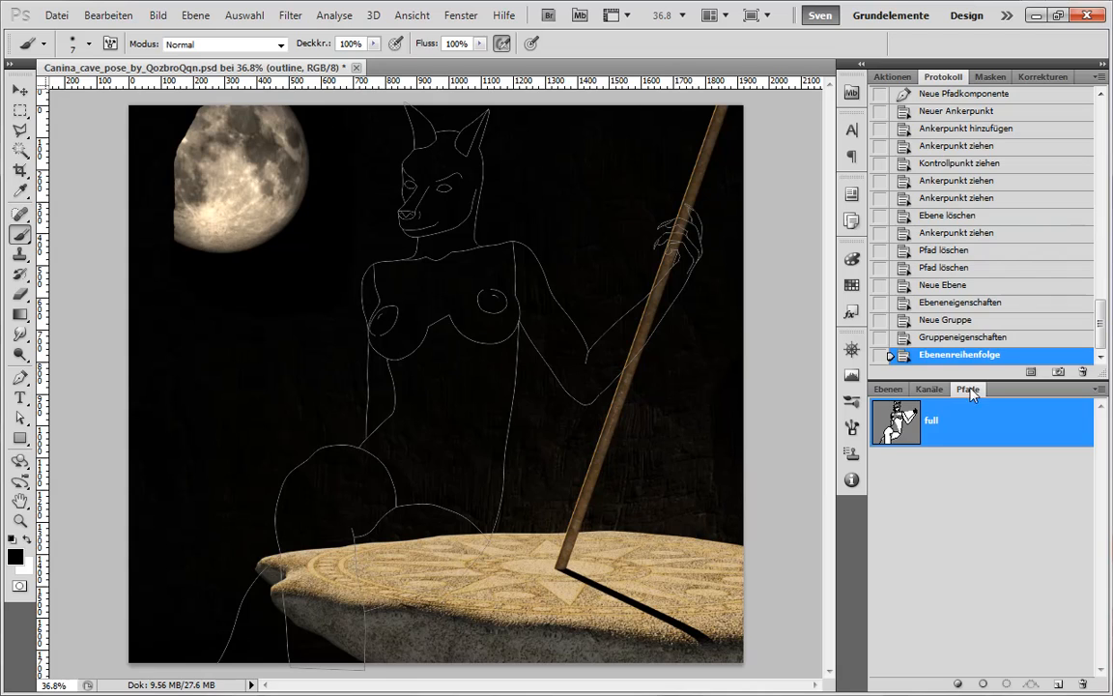
left_click(888, 389)
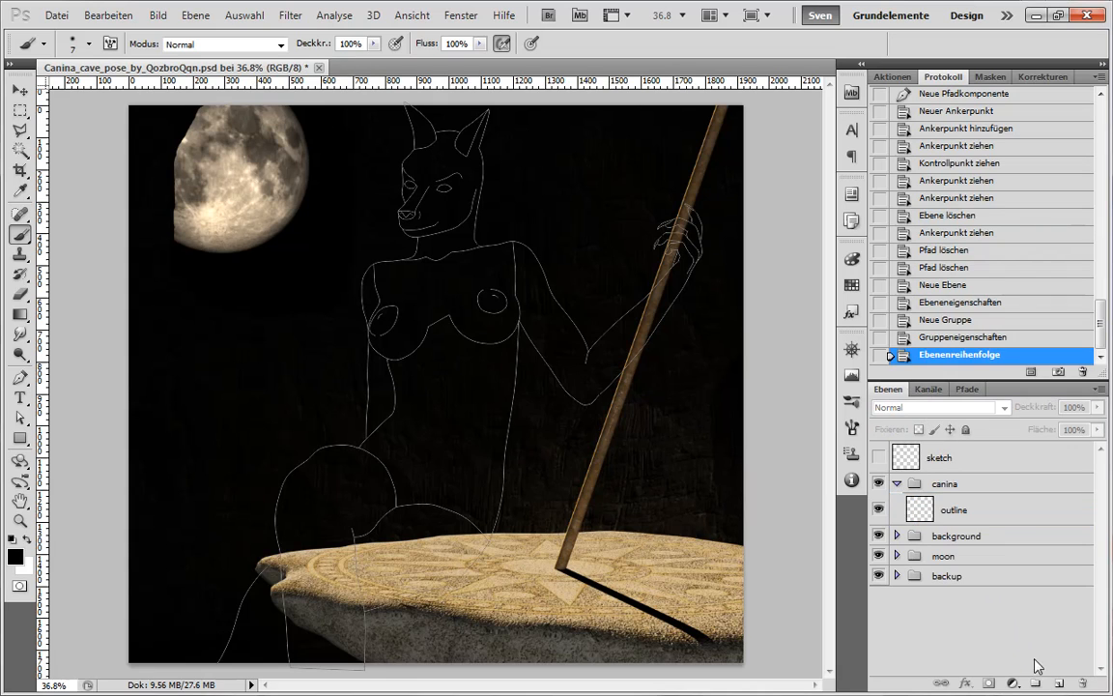
key("ctrl+shift+alt+n")
left_click_drag(942, 458, 961, 632)
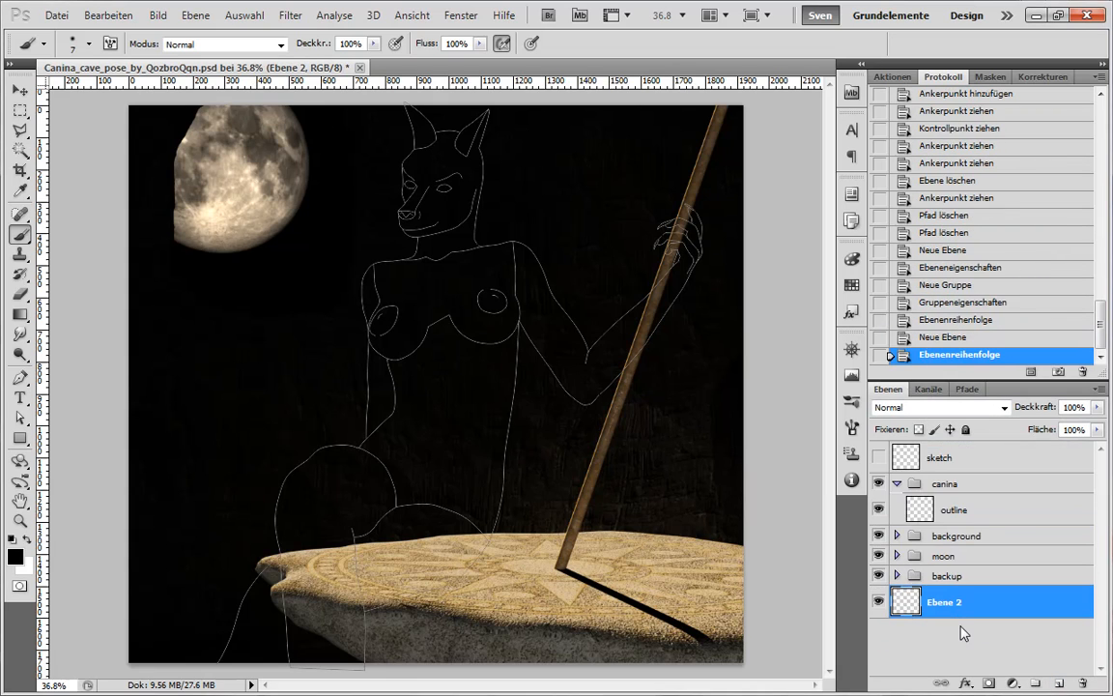
Make white the foreground colour and fill the new bottom layer with it.
double_click(946, 603)
left_click(958, 658)
key("x")
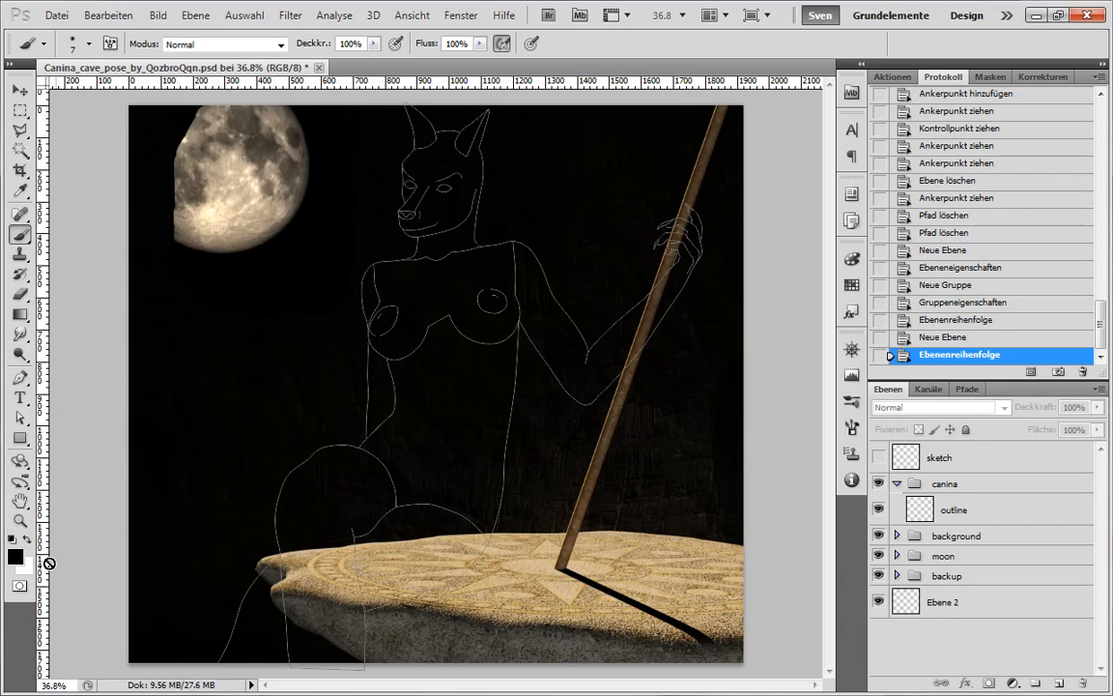
left_click(1030, 605)
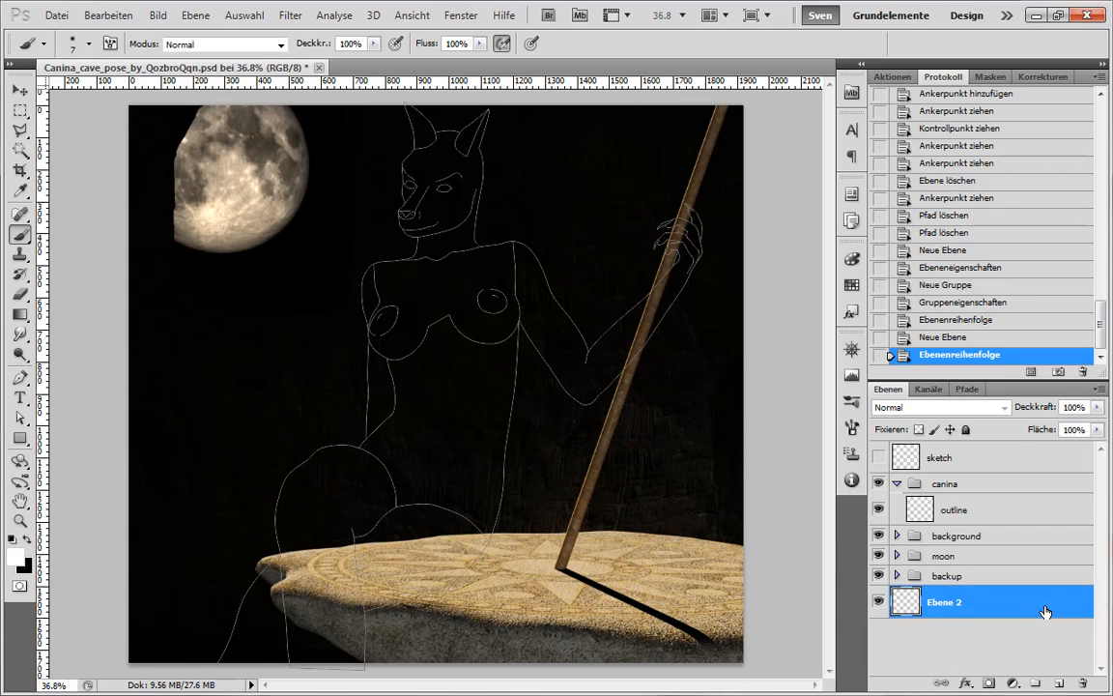
key("i")
key("b")
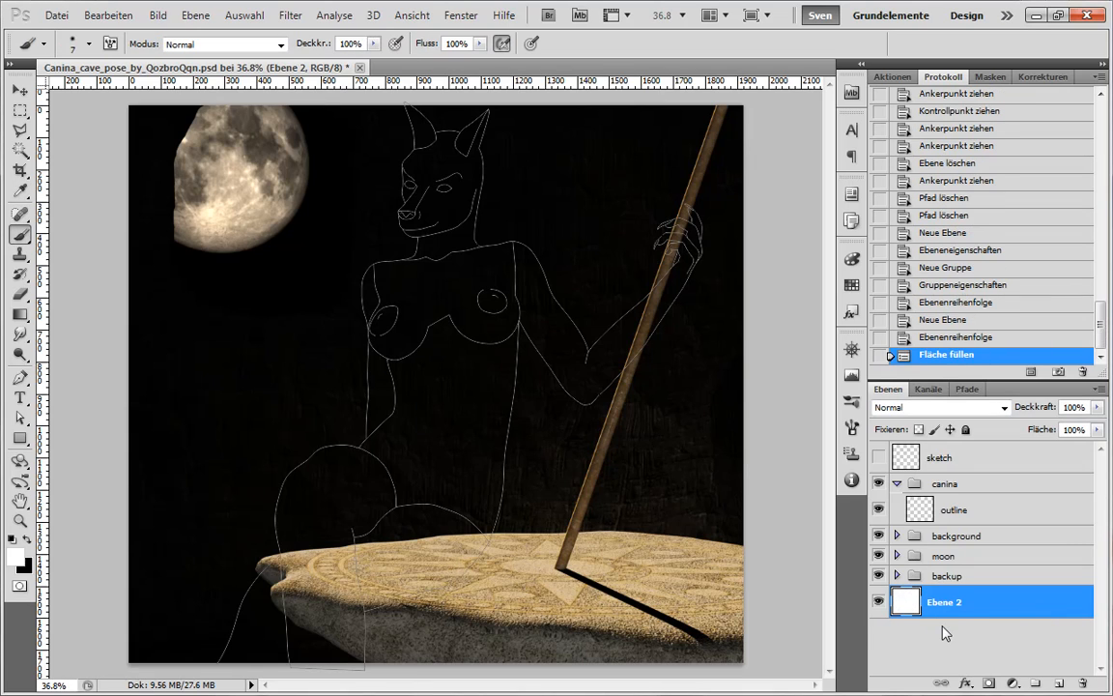
Add another layer directly above the white one and set the foreground colour to magenta ff00ea.
left_click(1060, 684)
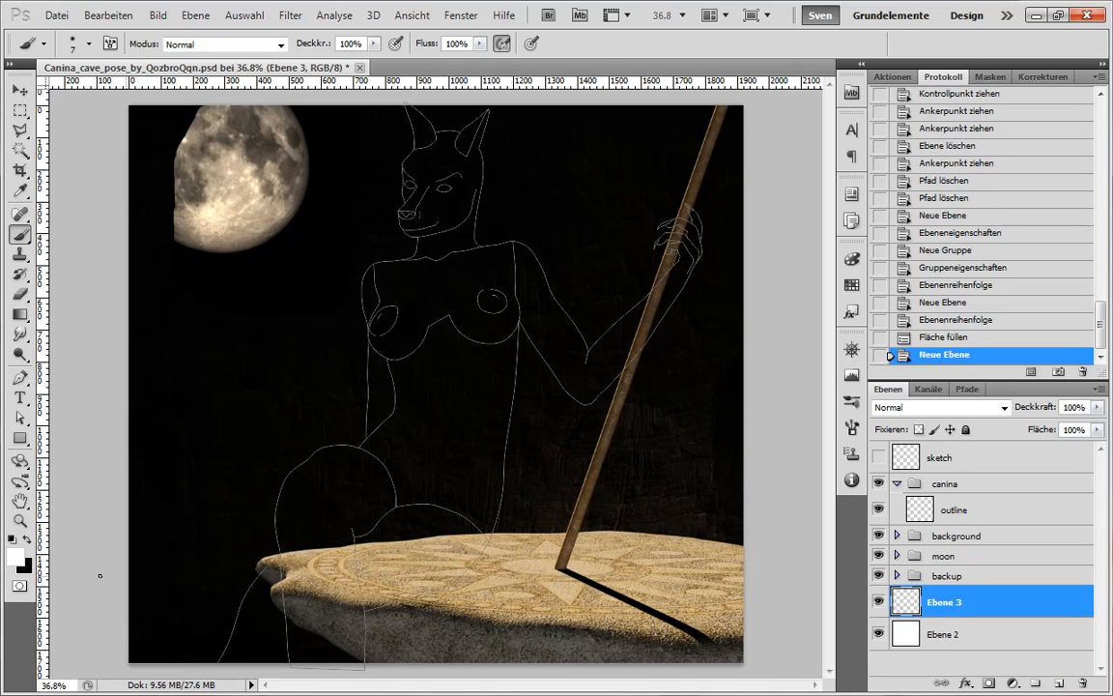
key("alt")
left_click(15, 555)
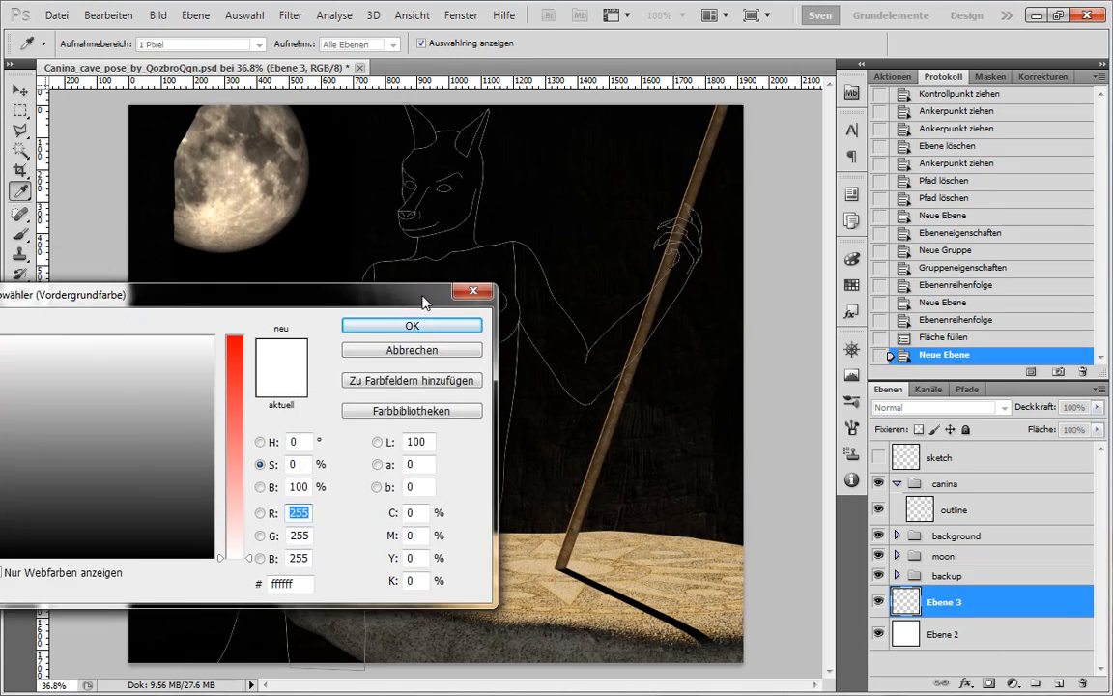
left_click(472, 404)
left_click_drag(408, 342, 417, 301)
left_click(473, 387)
left_click_drag(473, 363, 474, 303)
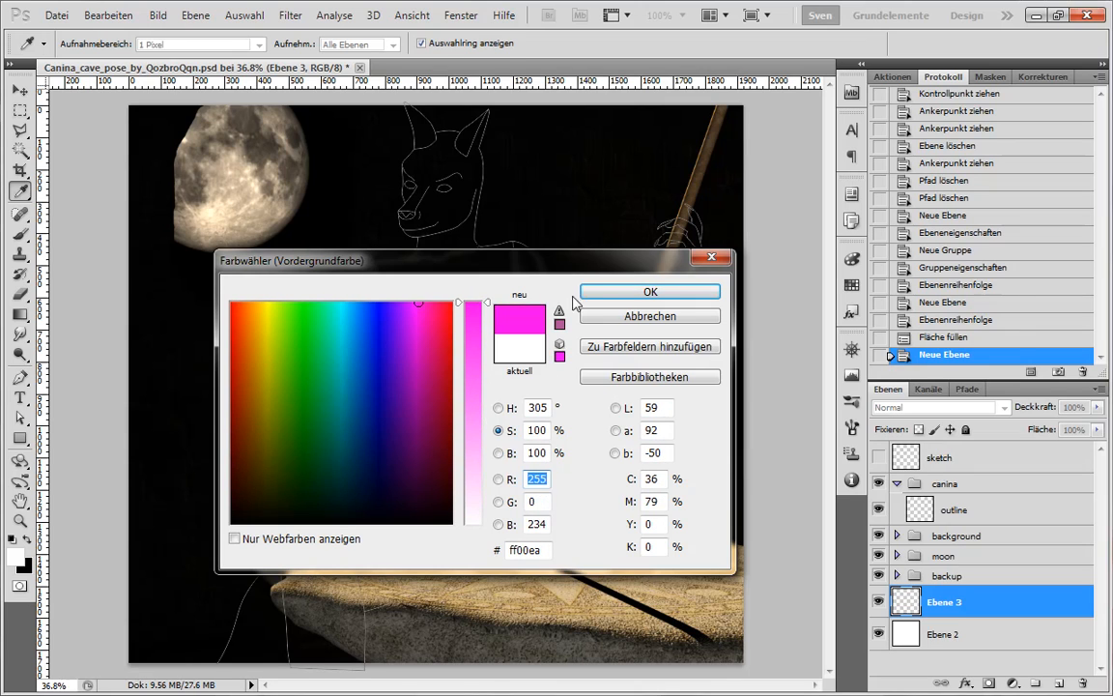
left_click(613, 296)
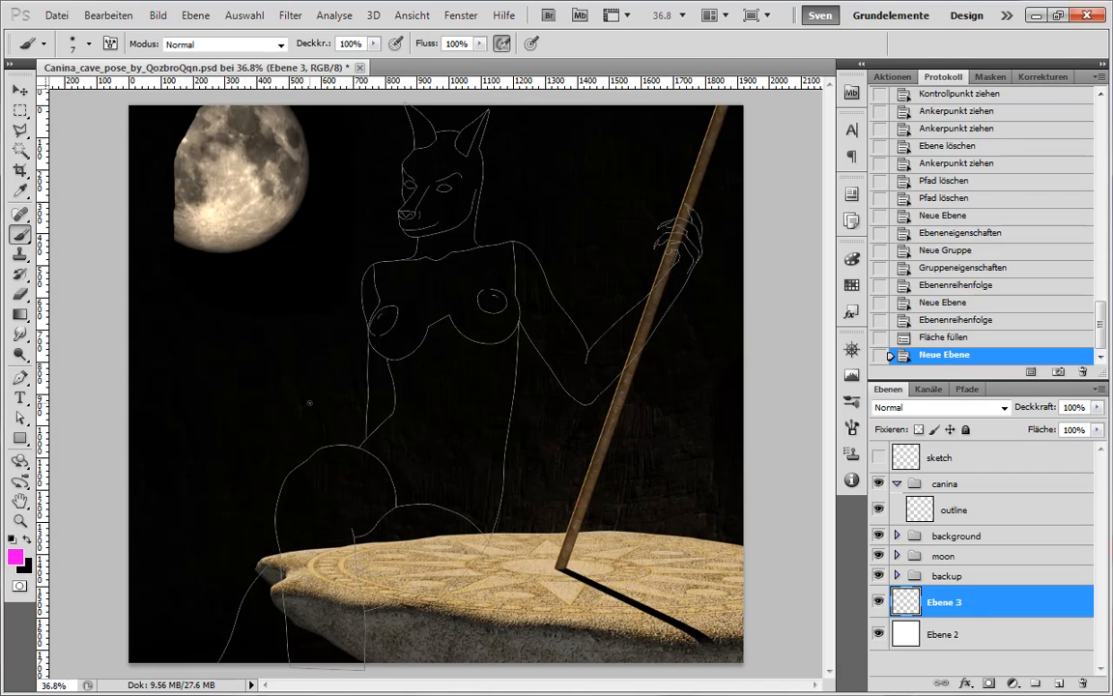
Fill the new layer above the white one with the magenta foreground colour.
key("i")
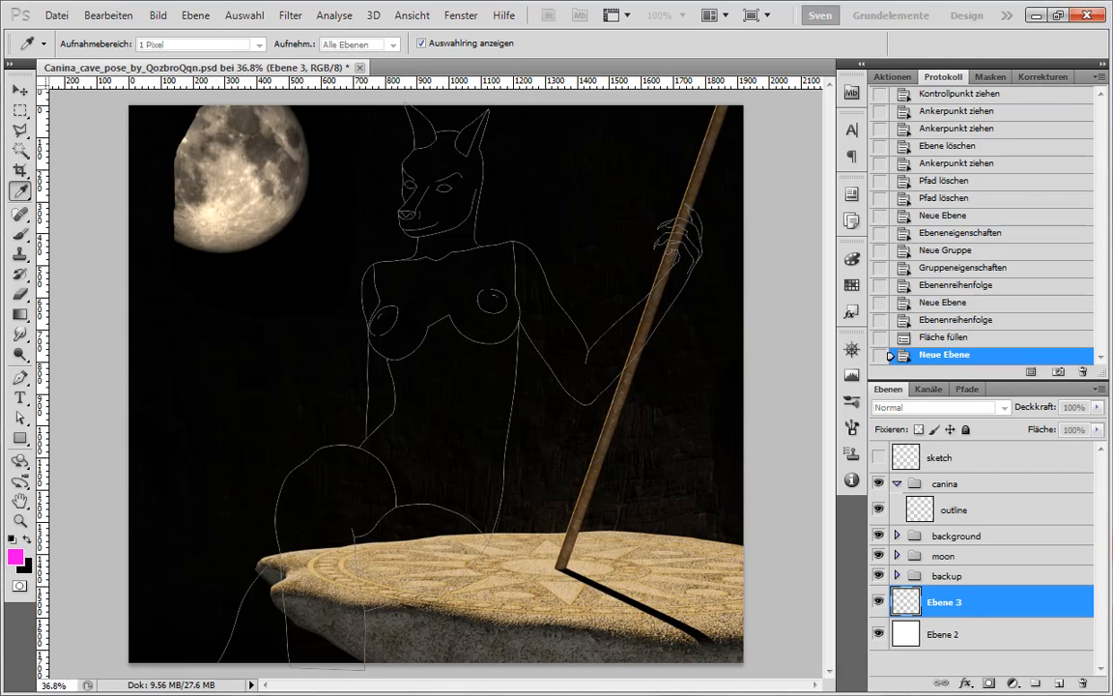
key("shift+F5")
left_click(473, 301)
key("b")
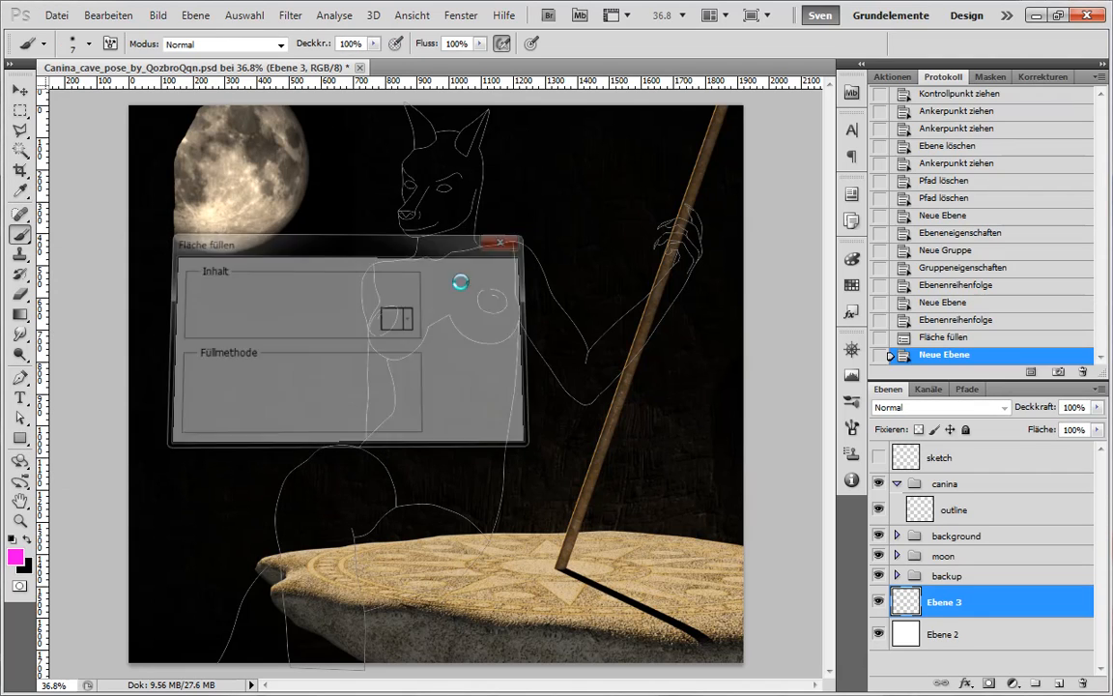
key("alt+BackSpace")
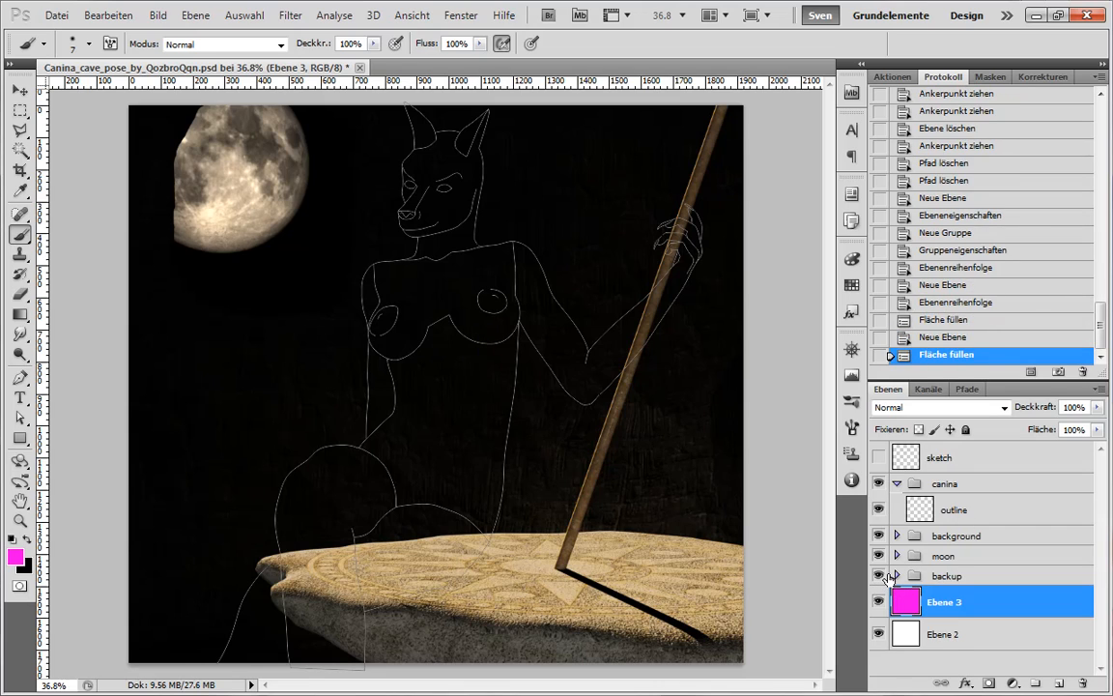
Hide the backup, moon and background groups so the path lies over the plain magenta layer.
left_click(896, 576)
left_click(896, 575)
left_click(879, 575)
left_click(879, 556)
left_click(878, 535)
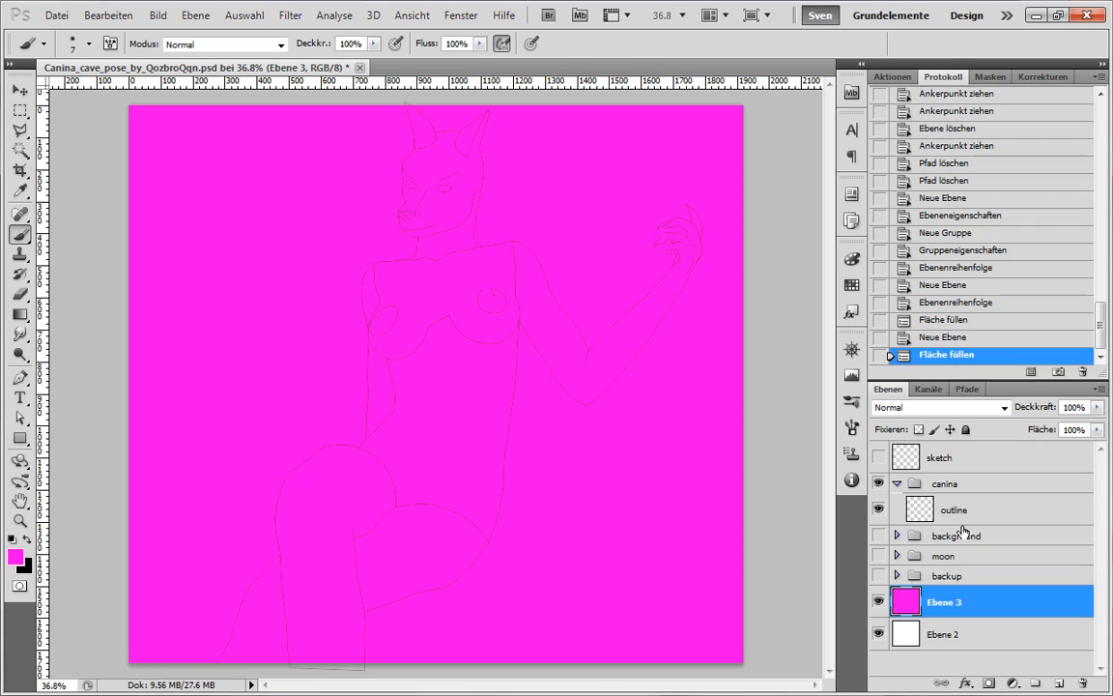
Select the outline layer and shift the lower end anchor of the vertical torso line above the thigh clear of the waist line.
left_click(928, 512)
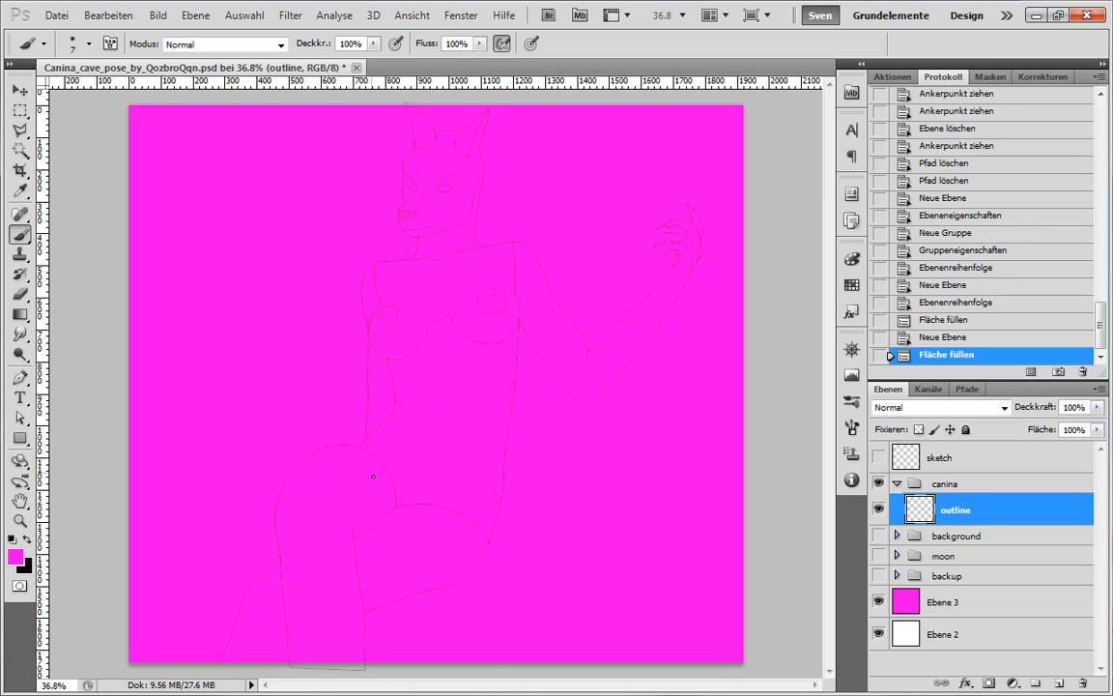
scroll(367, 467, "up", 5)
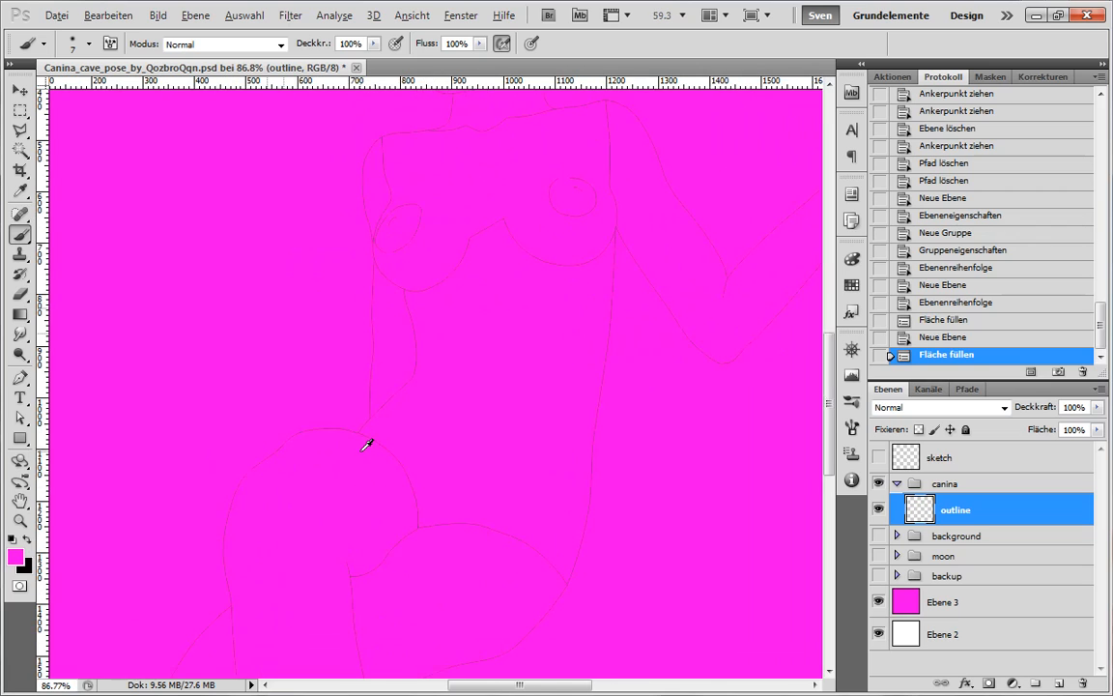
key("a")
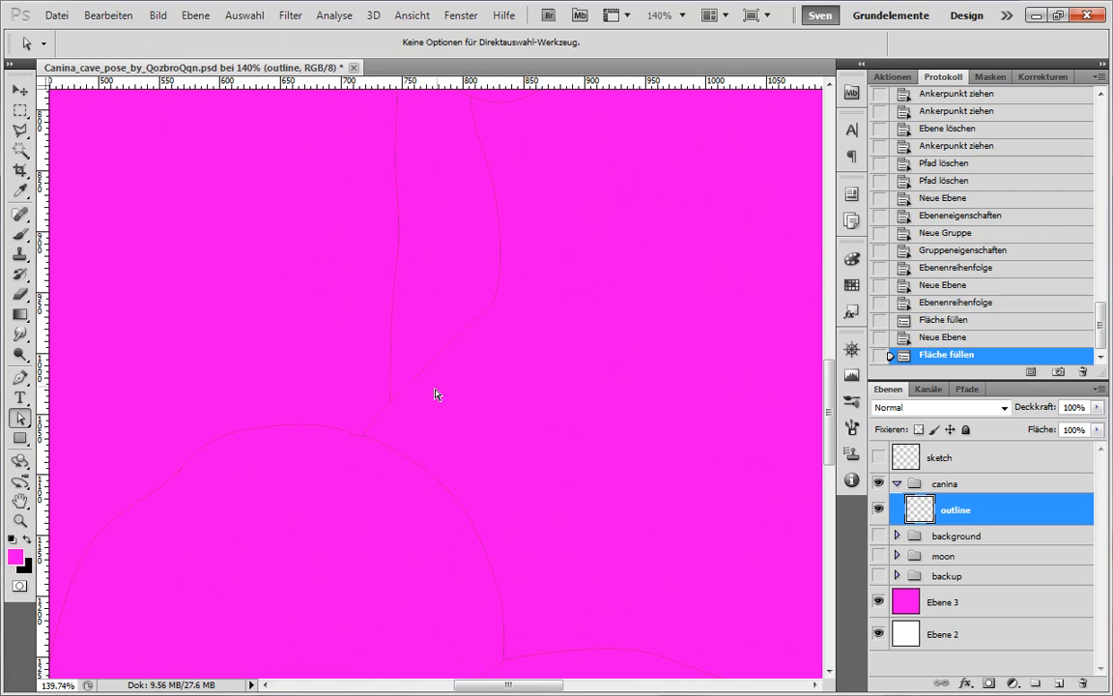
left_click(389, 395)
left_click_drag(386, 379, 473, 418)
scroll(472, 418, "down", 3)
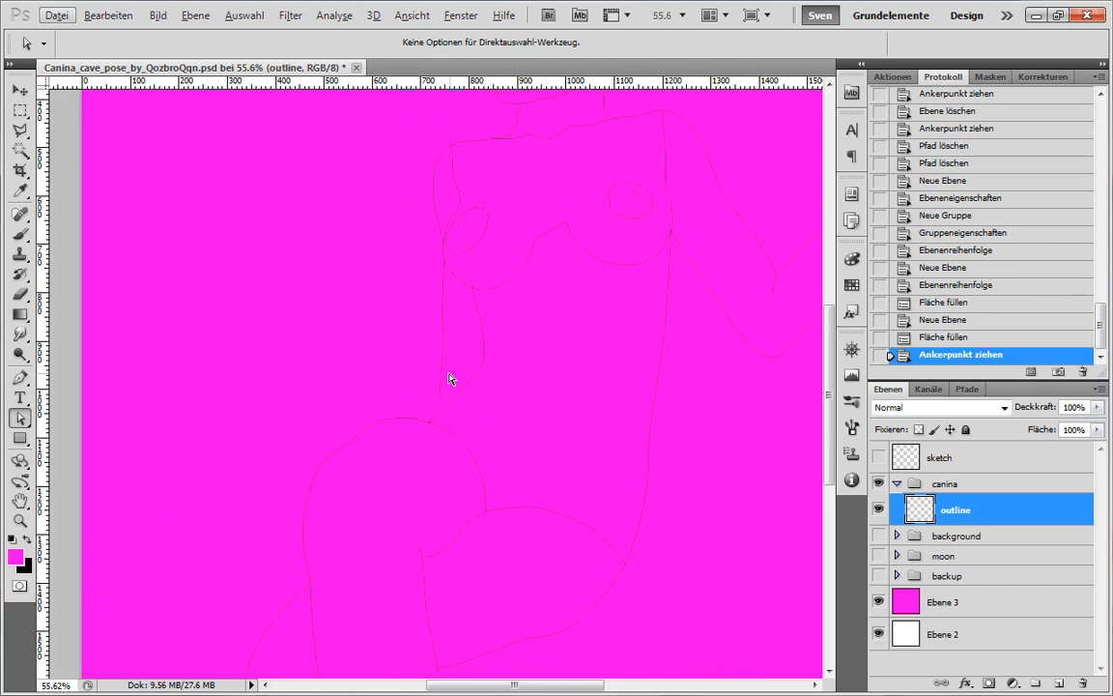
scroll(449, 375, "up", 1)
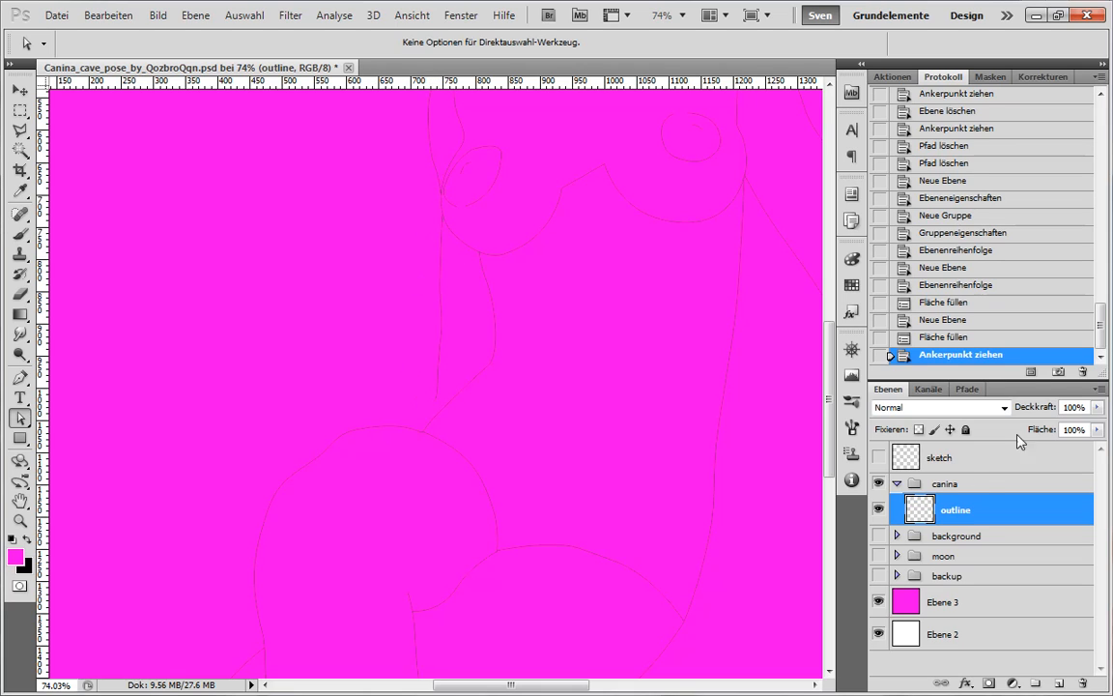
Bring up the full path and swap the foreground and background colours to make black the foreground colour.
left_click(965, 389)
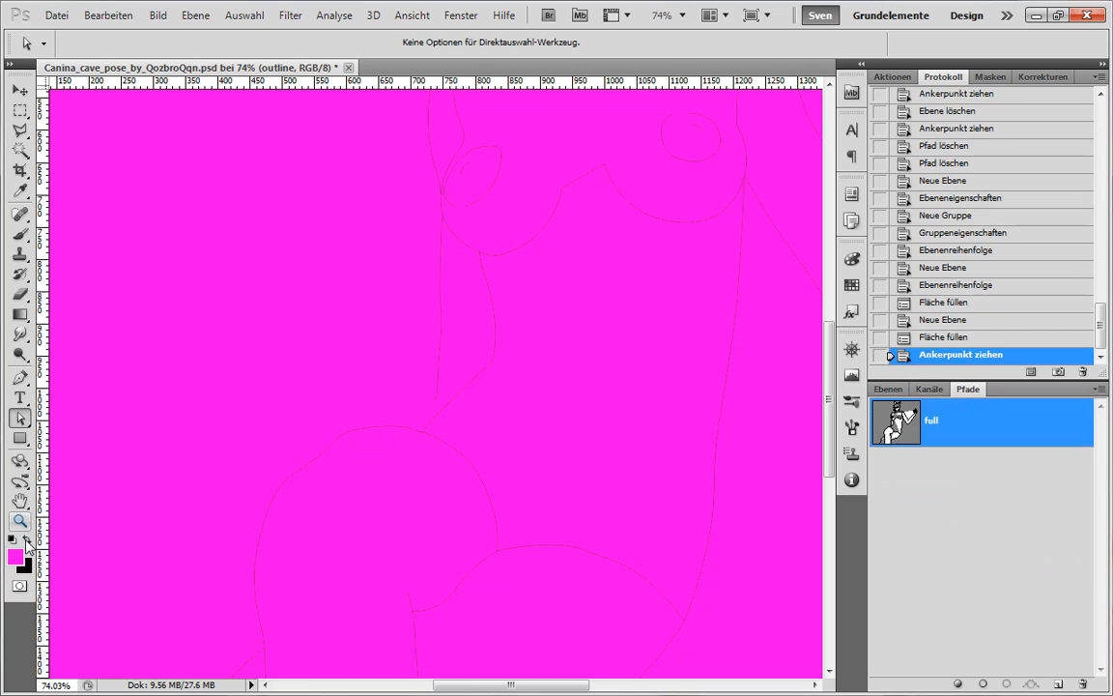
left_click(27, 540)
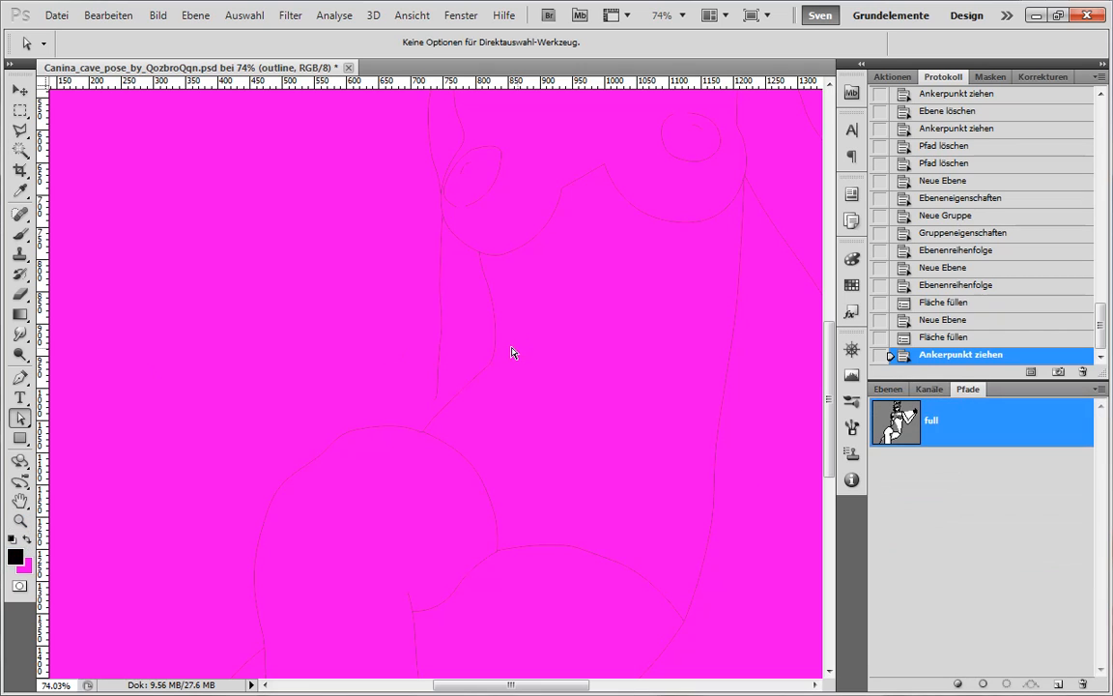
Pick the Brush tool with a soft round tip at 0% hardness.
left_click(21, 234)
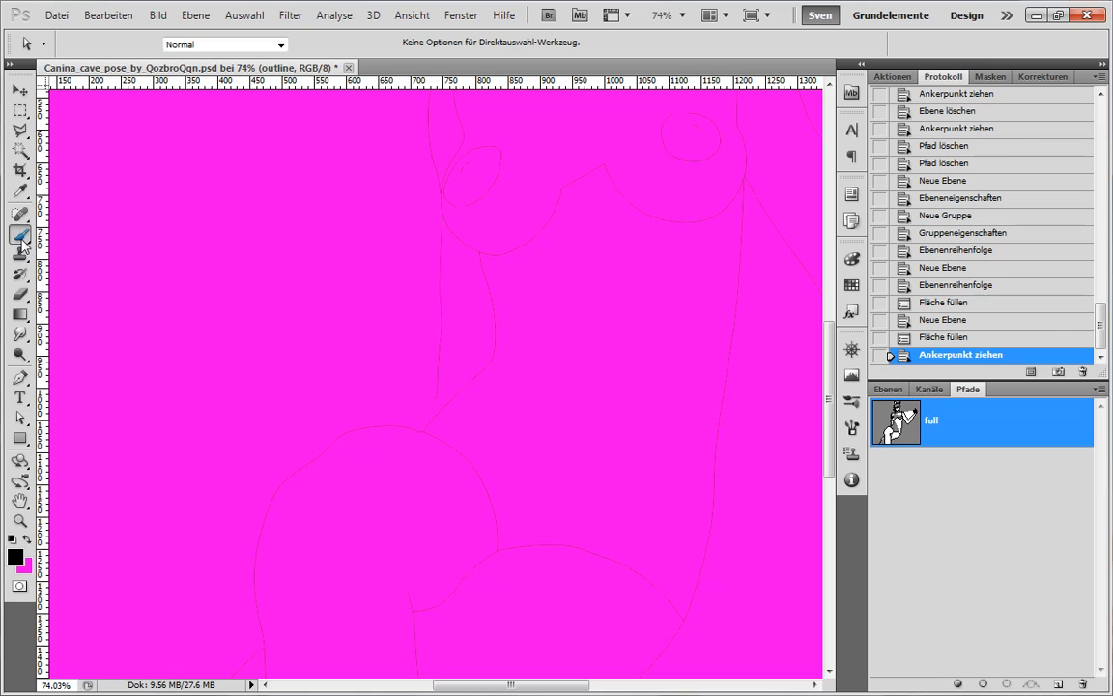
right_click(417, 363)
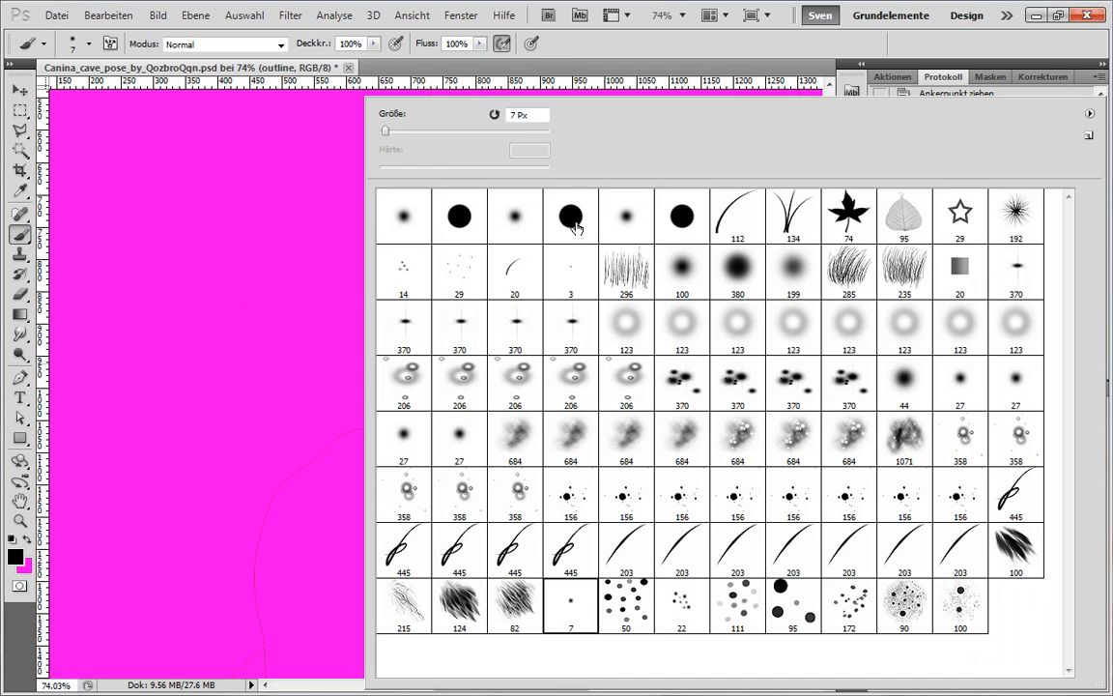
key("Escape")
right_click(419, 229)
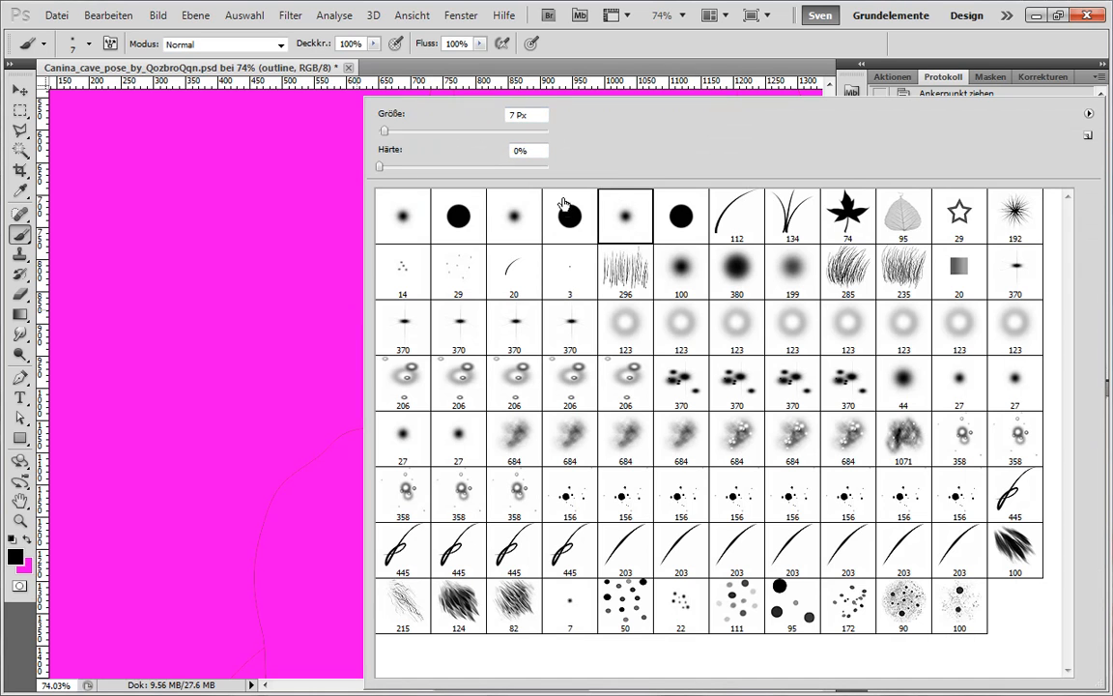
double_click(510, 116)
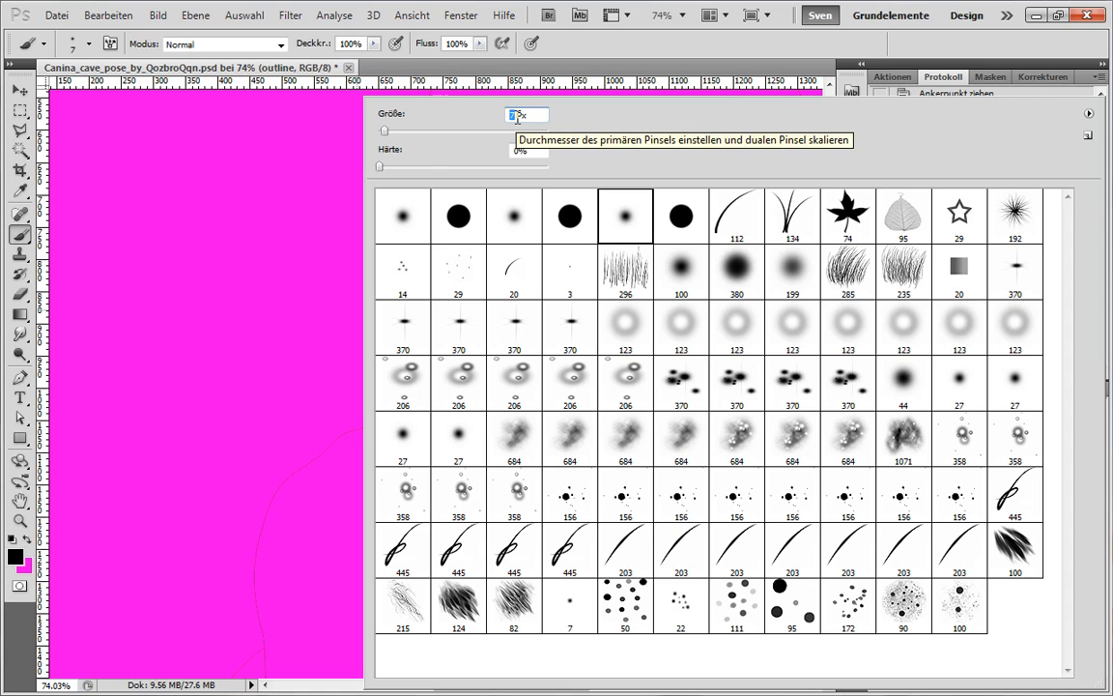
Check the image's pixel dimensions without altering them, and set the soft round brush size to 5 px.
left_click(157, 16)
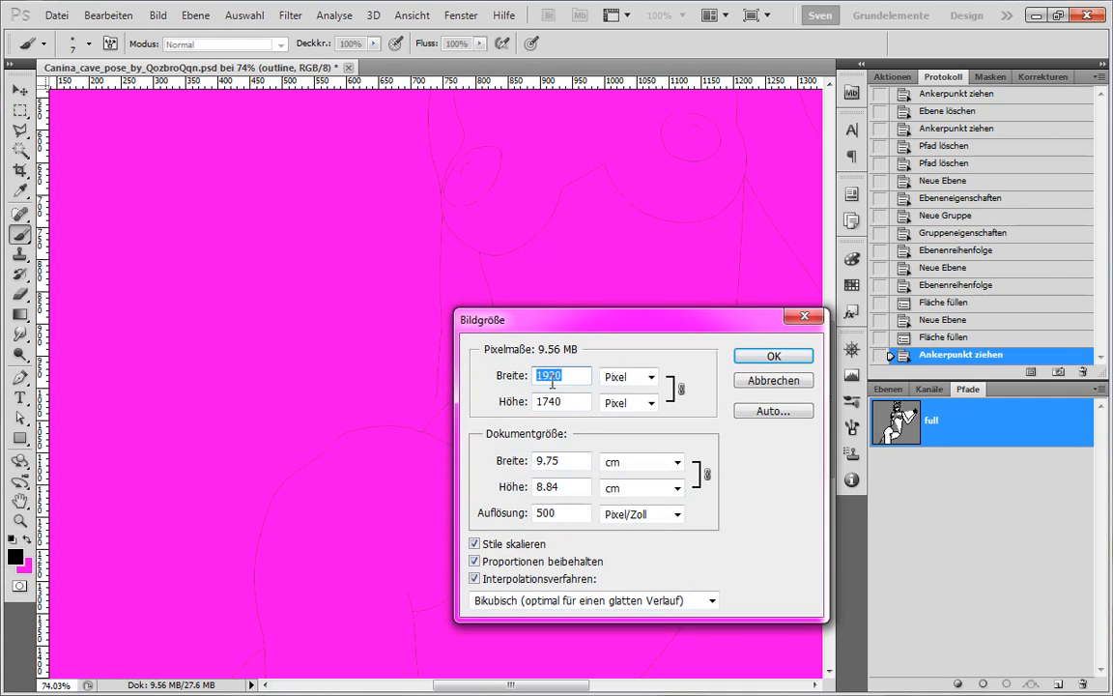
left_click(759, 382)
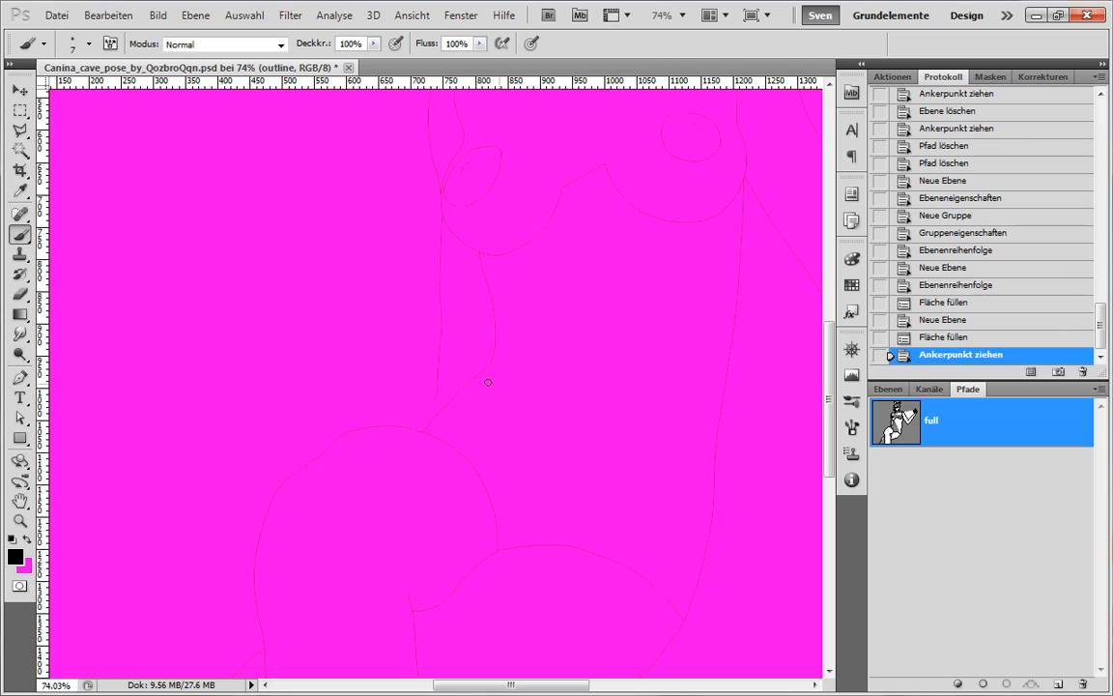
right_click(182, 203)
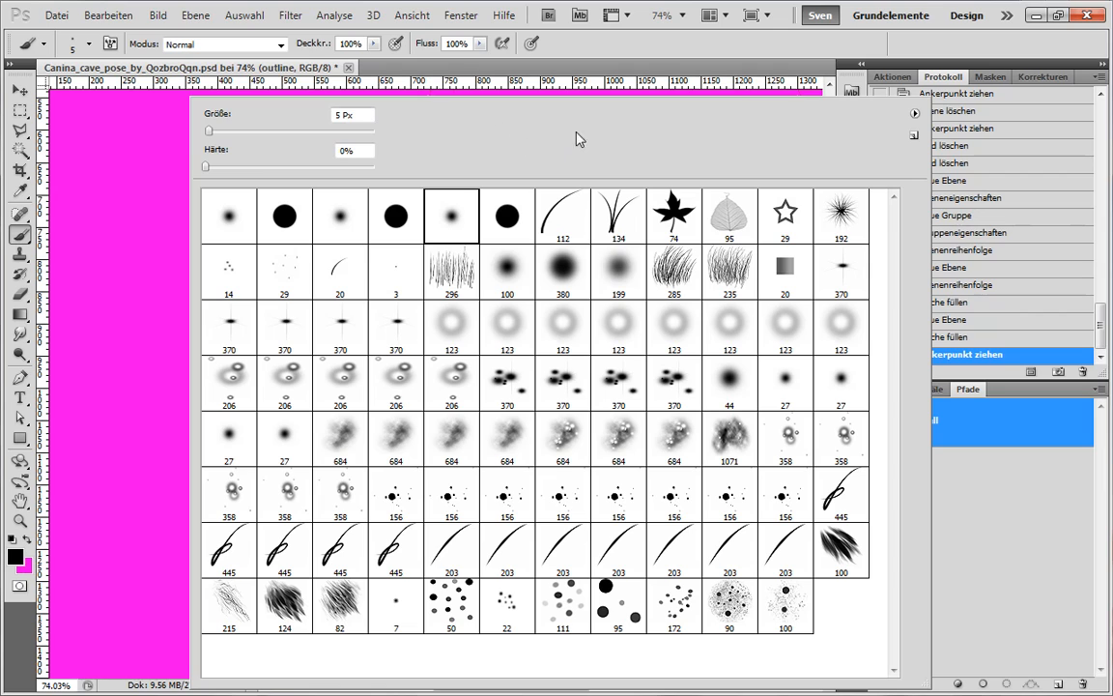
left_click(170, 250)
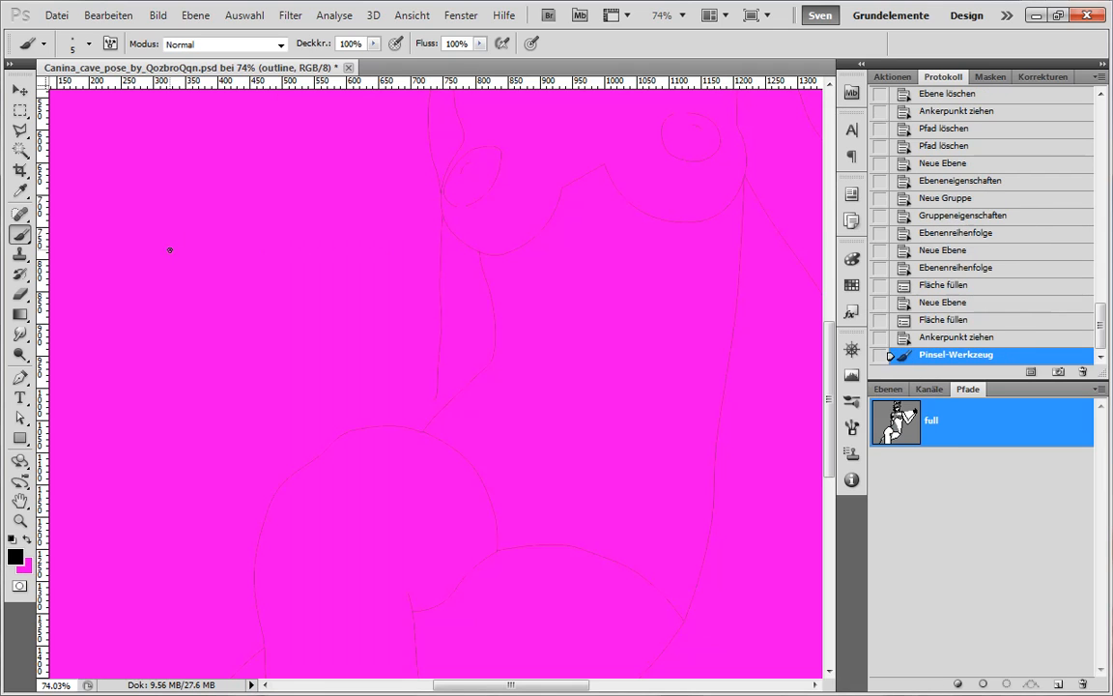
left_click(938, 338)
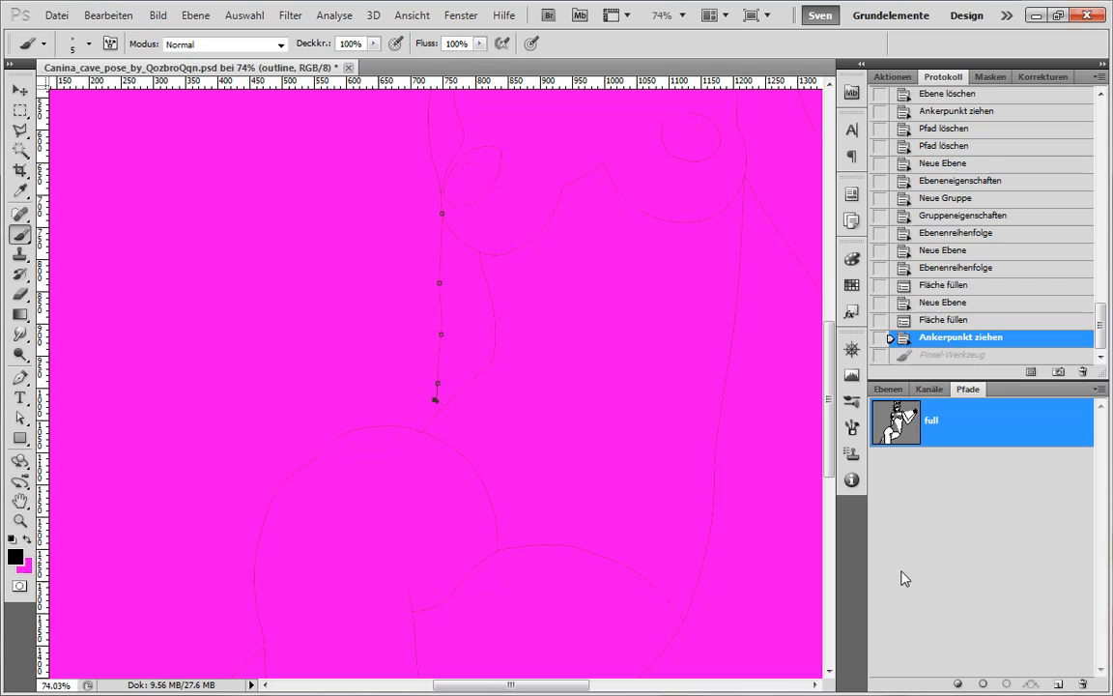
Stroke the "full" path in black with the 5 px brush on the outline layer and deselect the path.
left_click(983, 683)
key("ctrl+z")
left_click(974, 491)
left_click(973, 440)
key("ctrl+z")
scroll(617, 403, "down", 4)
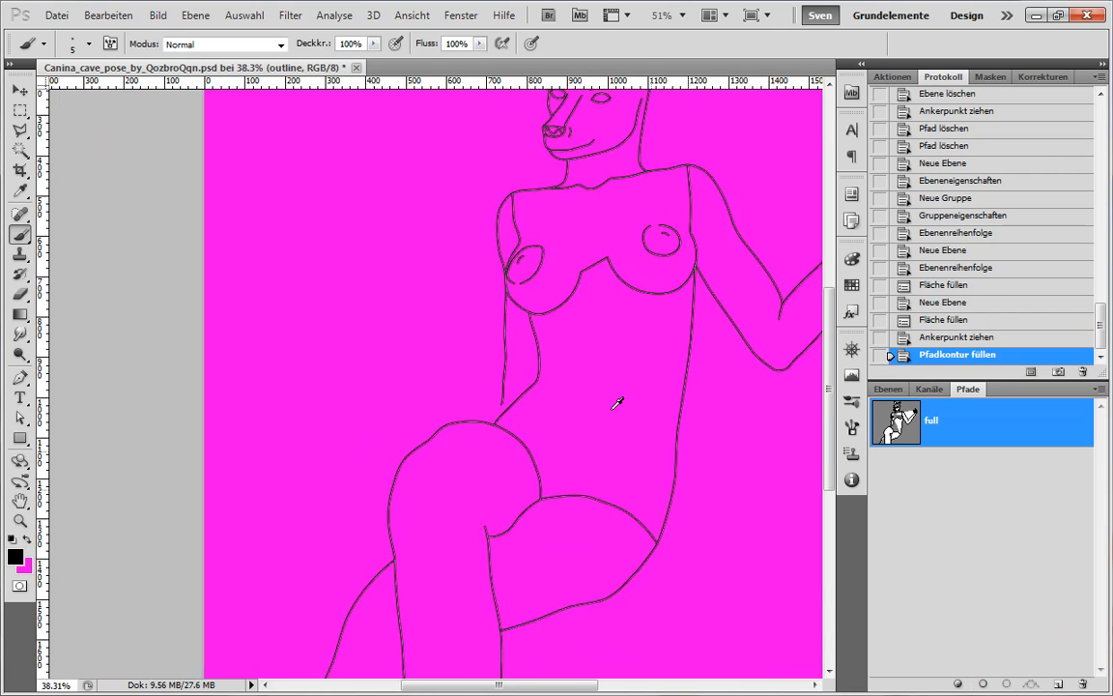
left_click(887, 492)
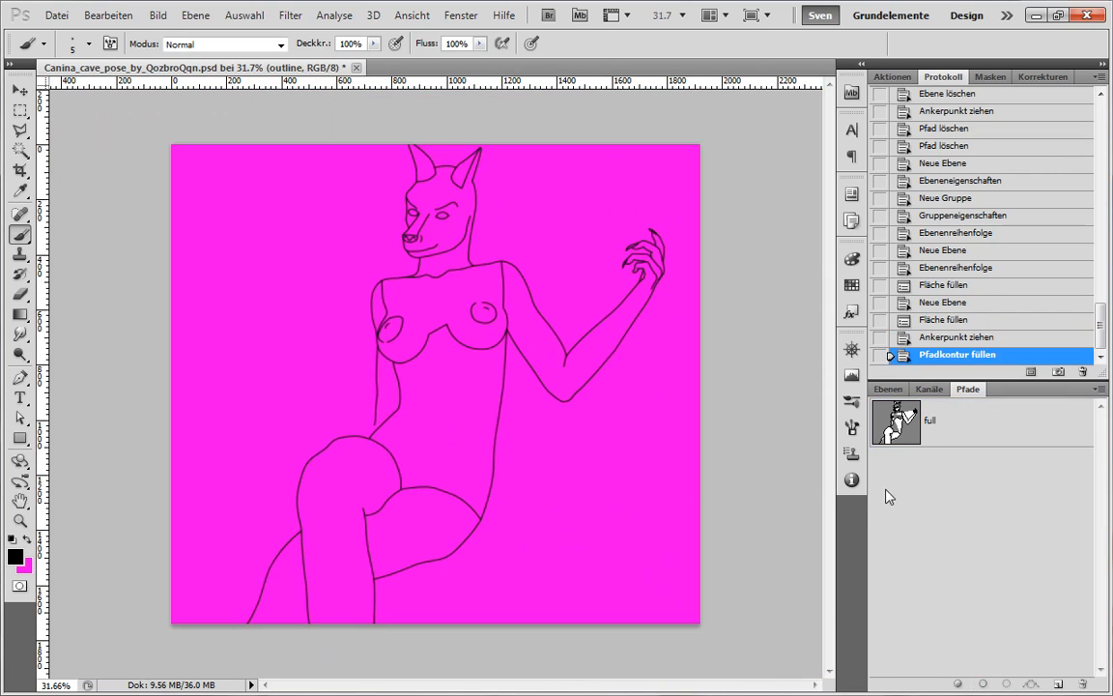
Examine the stroked outline for line thickness and gaps across the head, torso, arm and thigh.
scroll(465, 364, "up", 4)
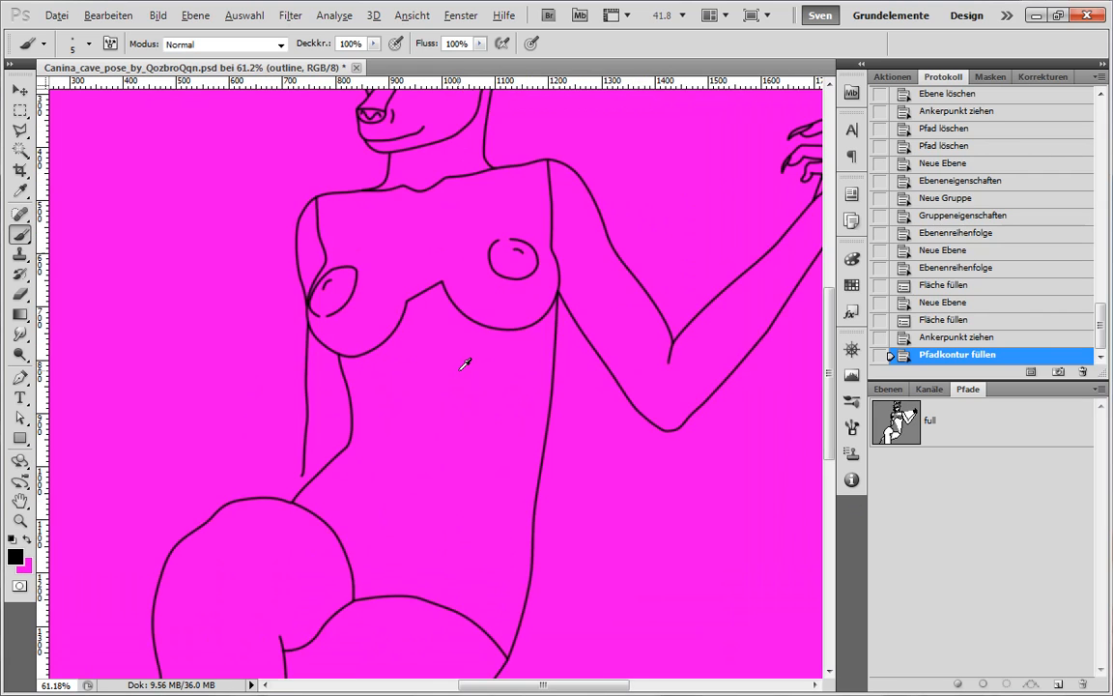
scroll(456, 363, "down", 4)
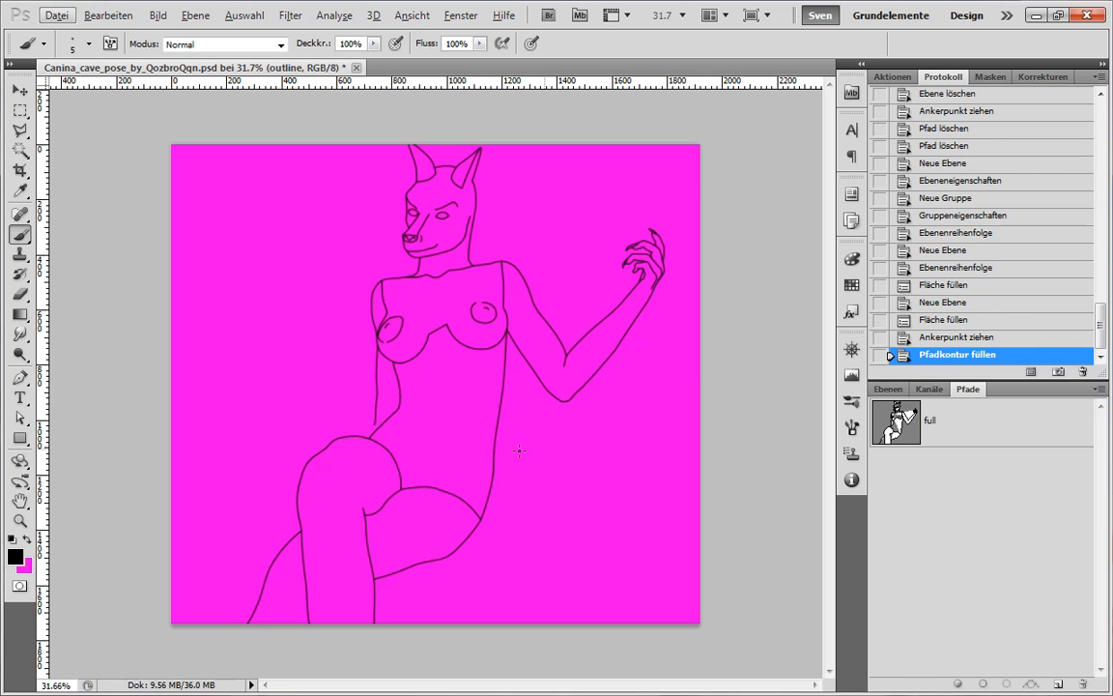
scroll(376, 468, "up", 3)
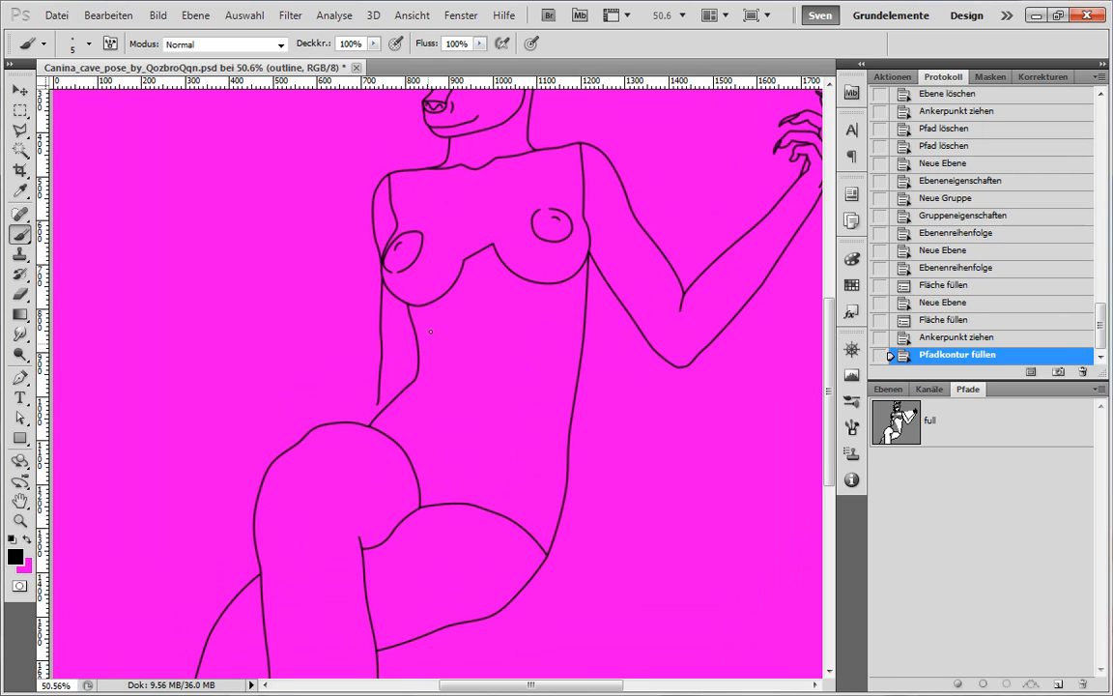
scroll(470, 212, "up", 4)
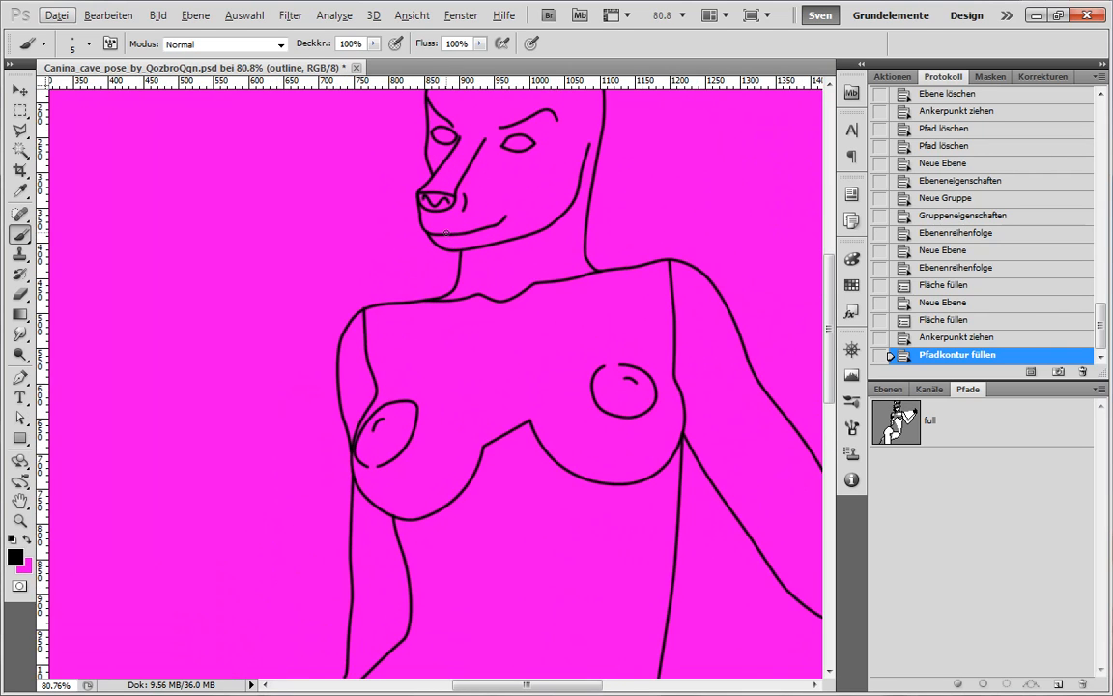
scroll(447, 232, "down", 3)
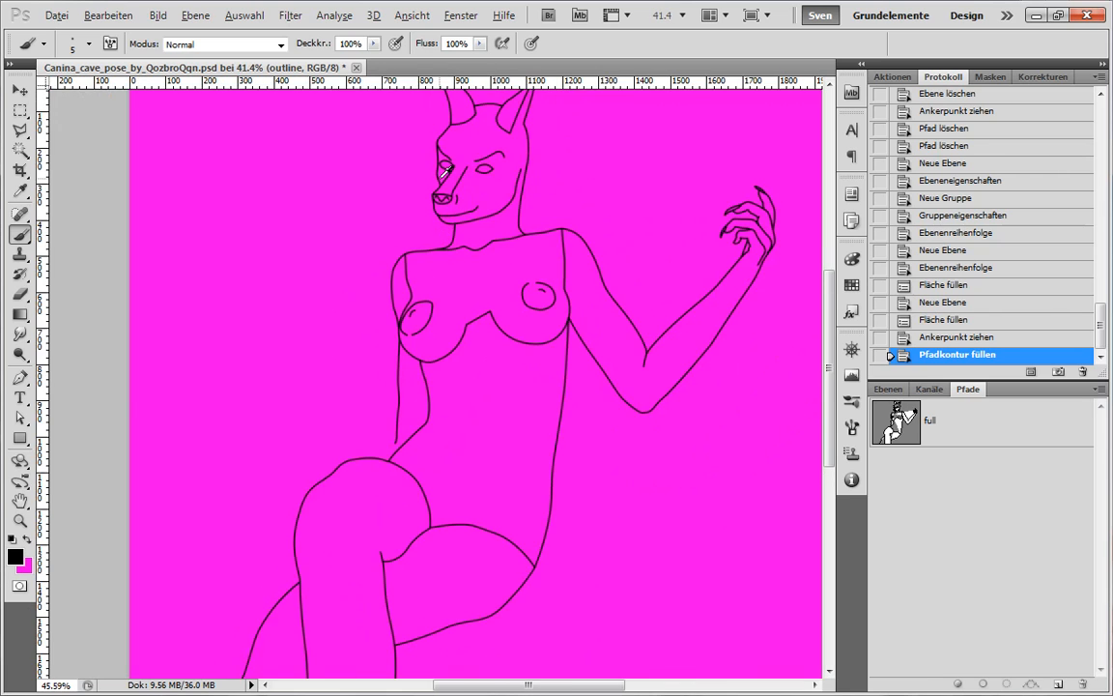
scroll(411, 205, "up", 3)
scroll(443, 251, "down", 3)
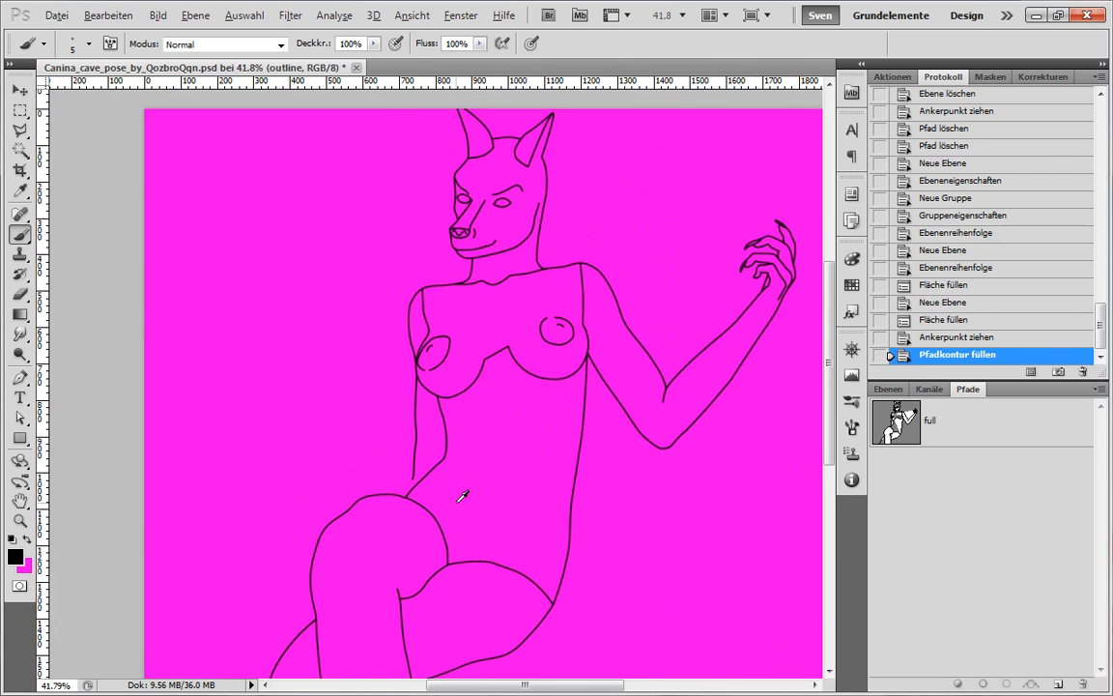
scroll(462, 496, "up", 5)
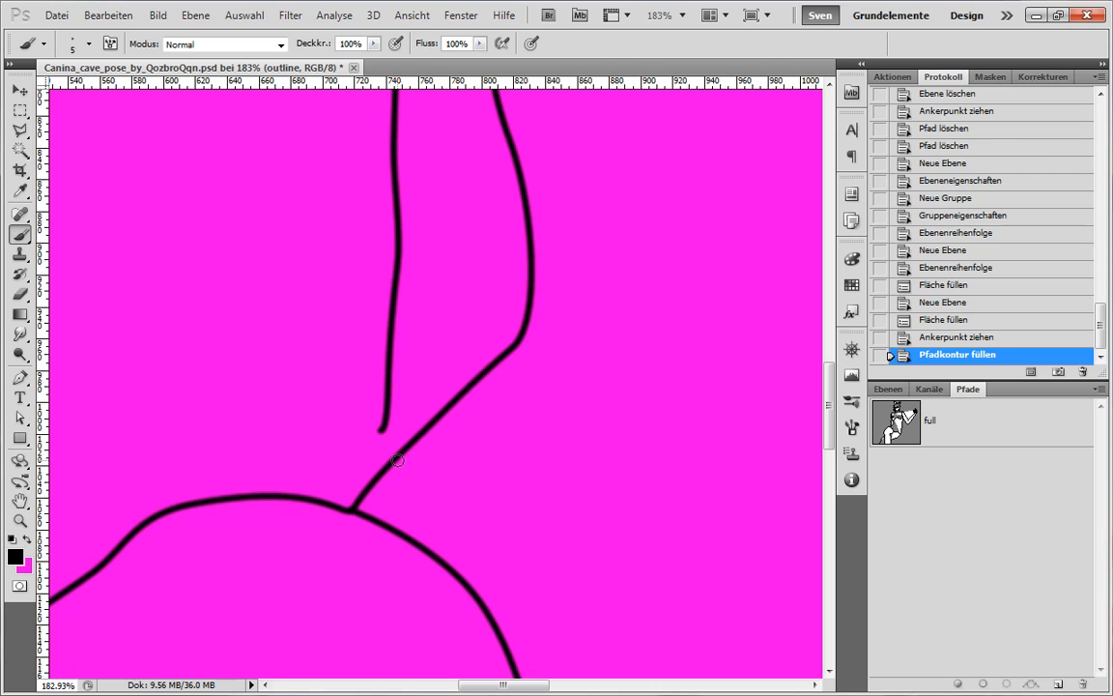
scroll(398, 450, "down", 4)
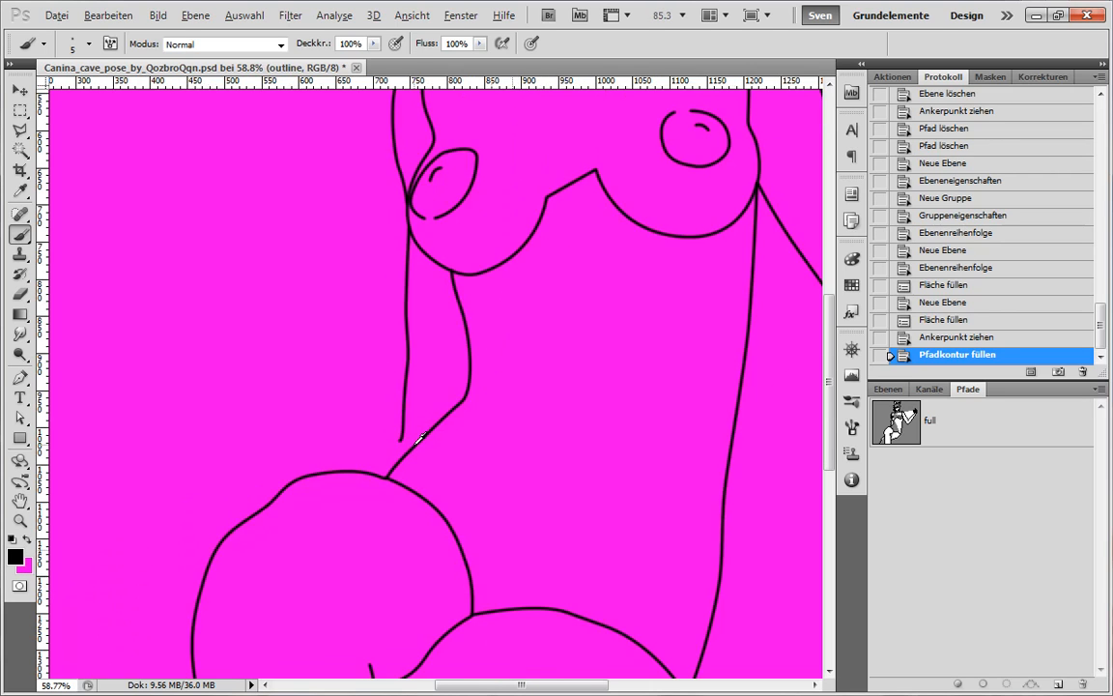
Test the outline layer for closed areas by selecting torso, chest, arm, leg and the lowered arm with the Magic Wand at tolerance 50.
left_click(889, 390)
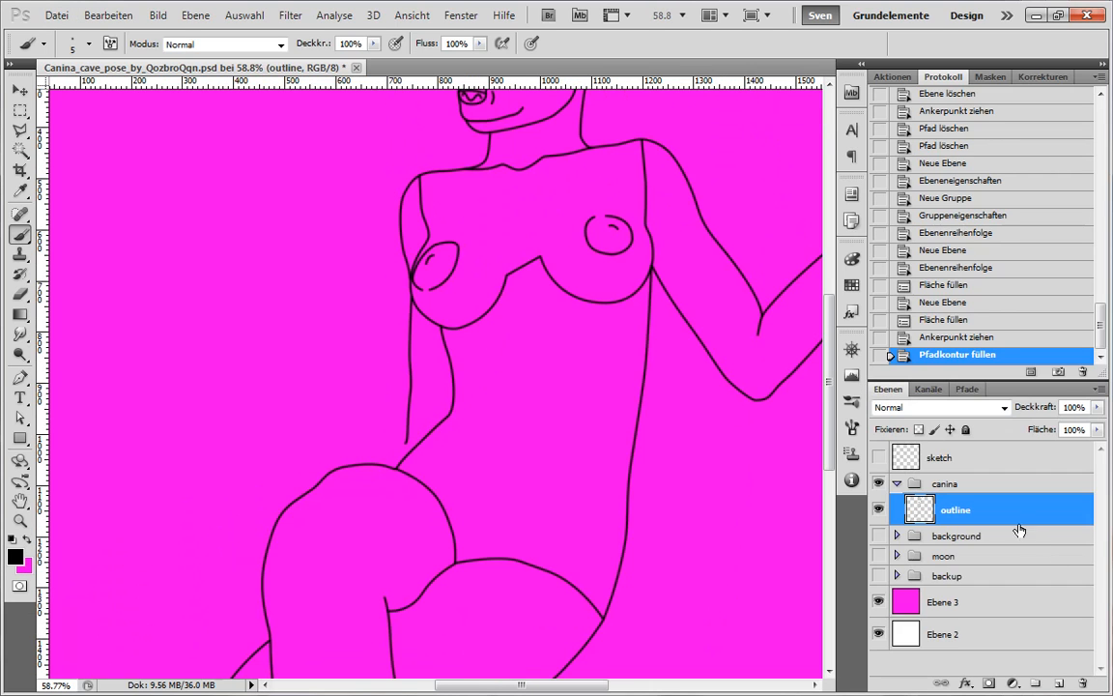
key("w")
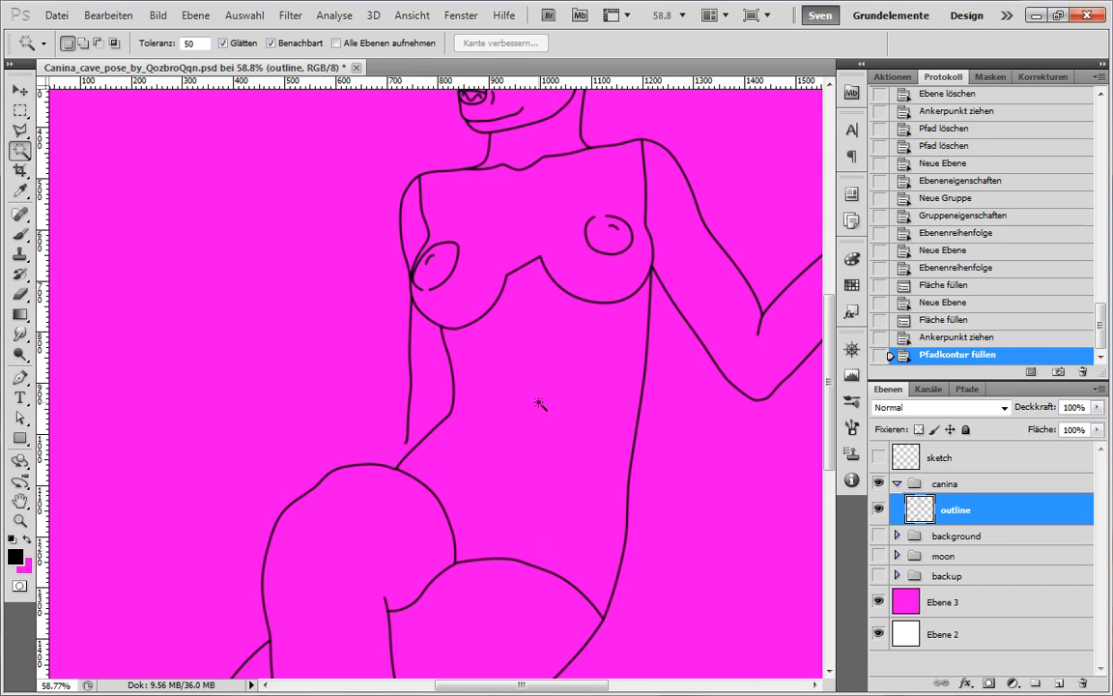
left_click(539, 460)
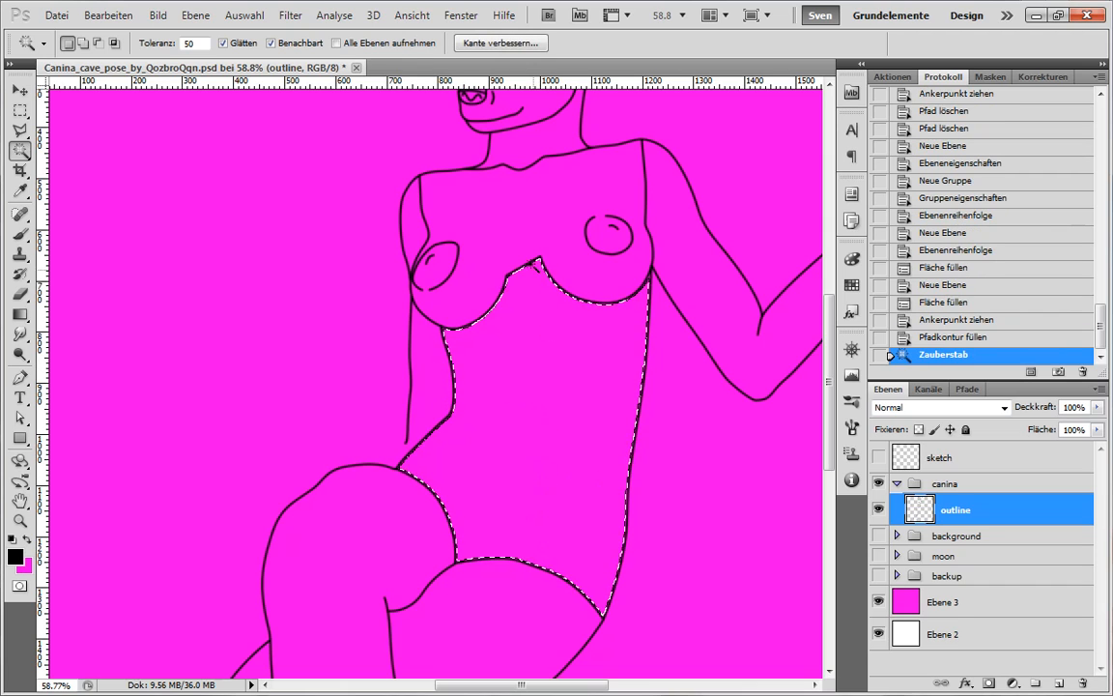
left_click(518, 221)
left_click(688, 288)
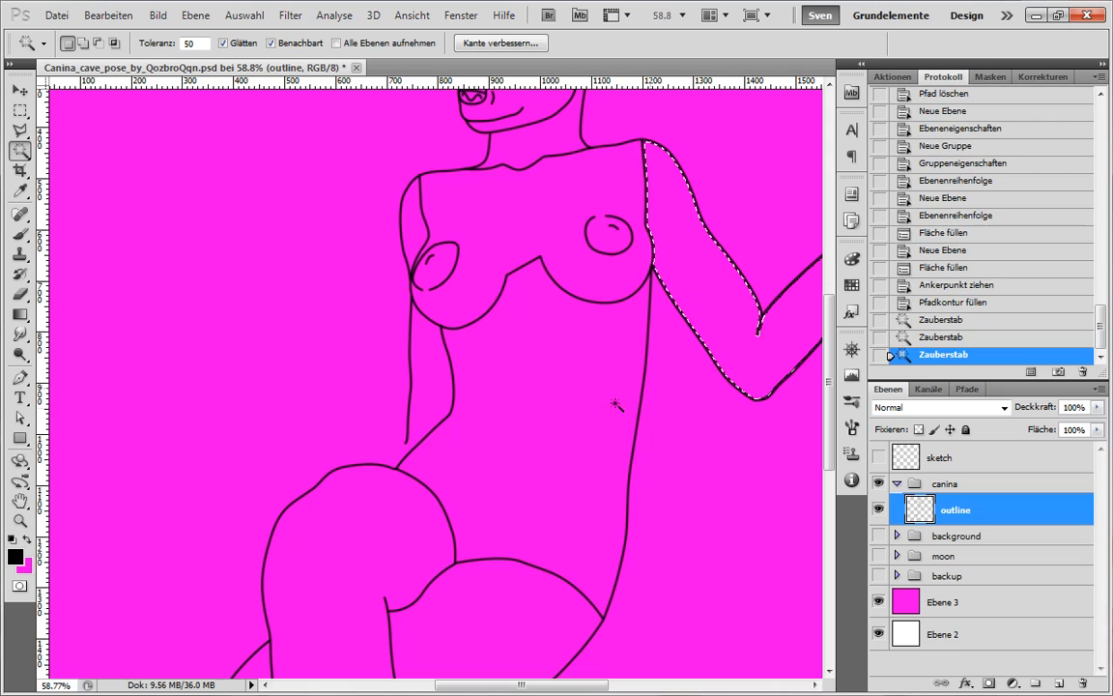
left_click(389, 527)
scroll(406, 483, "up", 2)
left_click(443, 392, "shift")
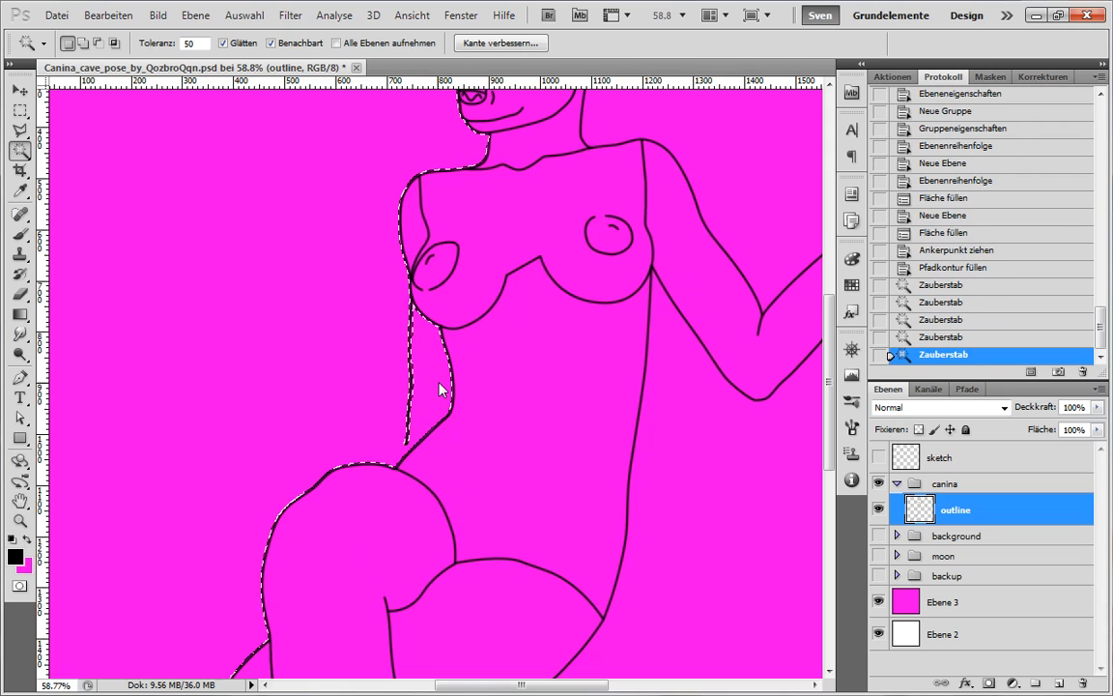
Examine the open end of the lowered arm's outline above the thigh and clear the selection.
scroll(445, 411, "down", 1)
scroll(445, 411, "down", 1)
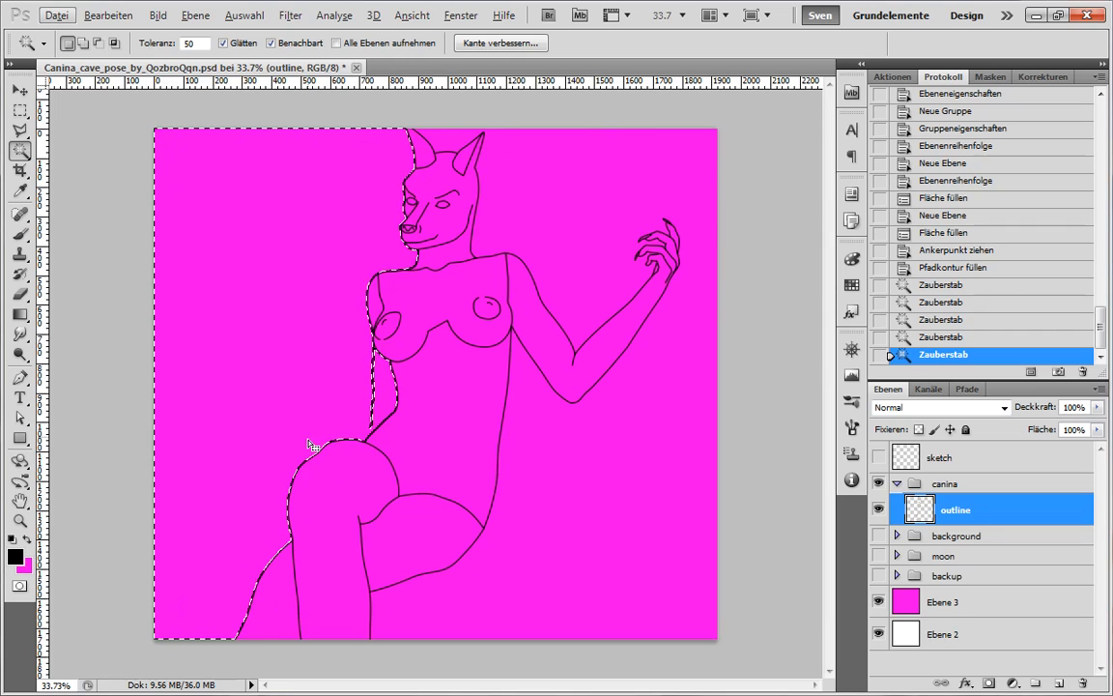
scroll(350, 441, "up", 3)
scroll(350, 440, "up", 3)
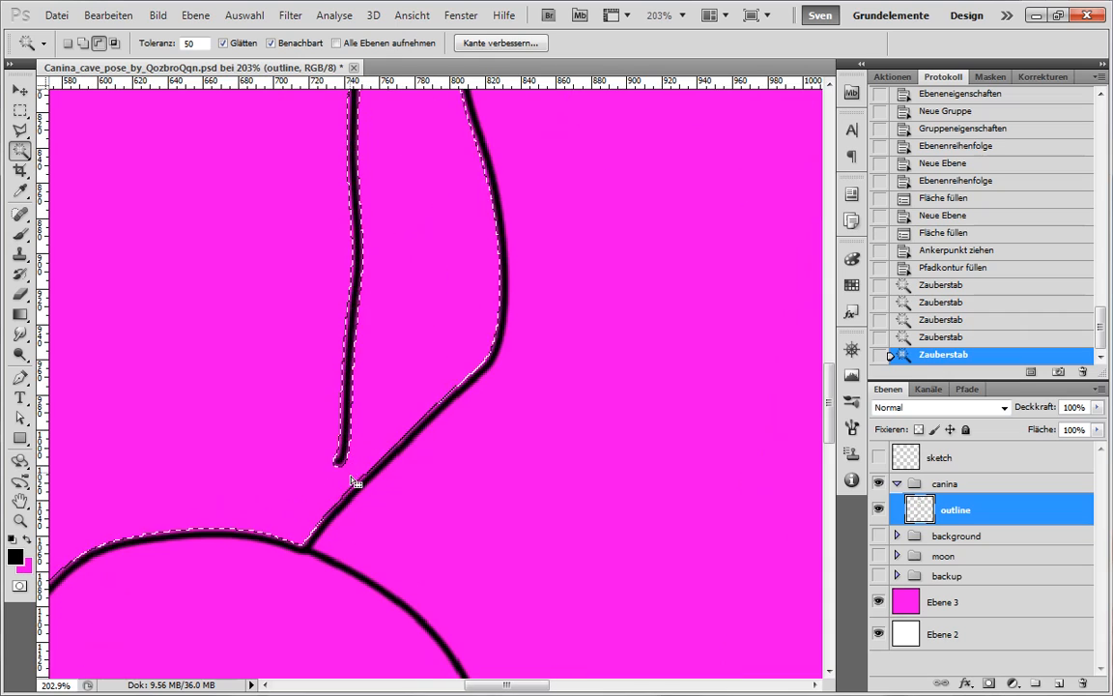
left_click(373, 474)
key("ctrl+d")
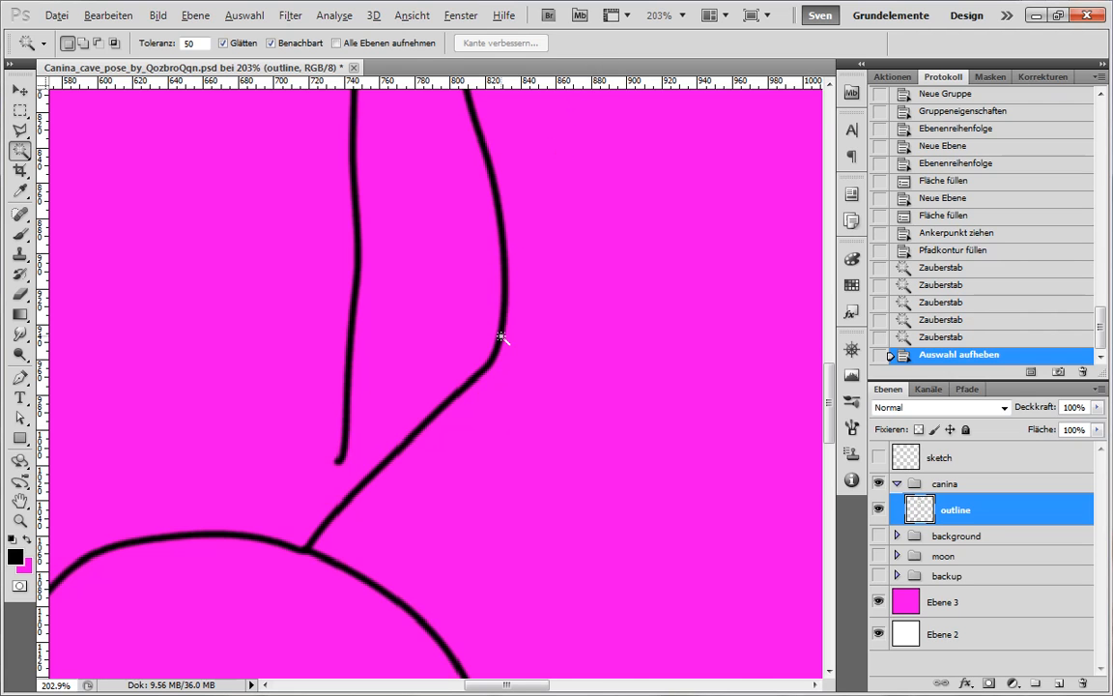
Select the raised arm and the belly area in turn on the outline layer with the Magic Wand.
scroll(501, 333, "down", 4)
scroll(541, 222, "up", 1)
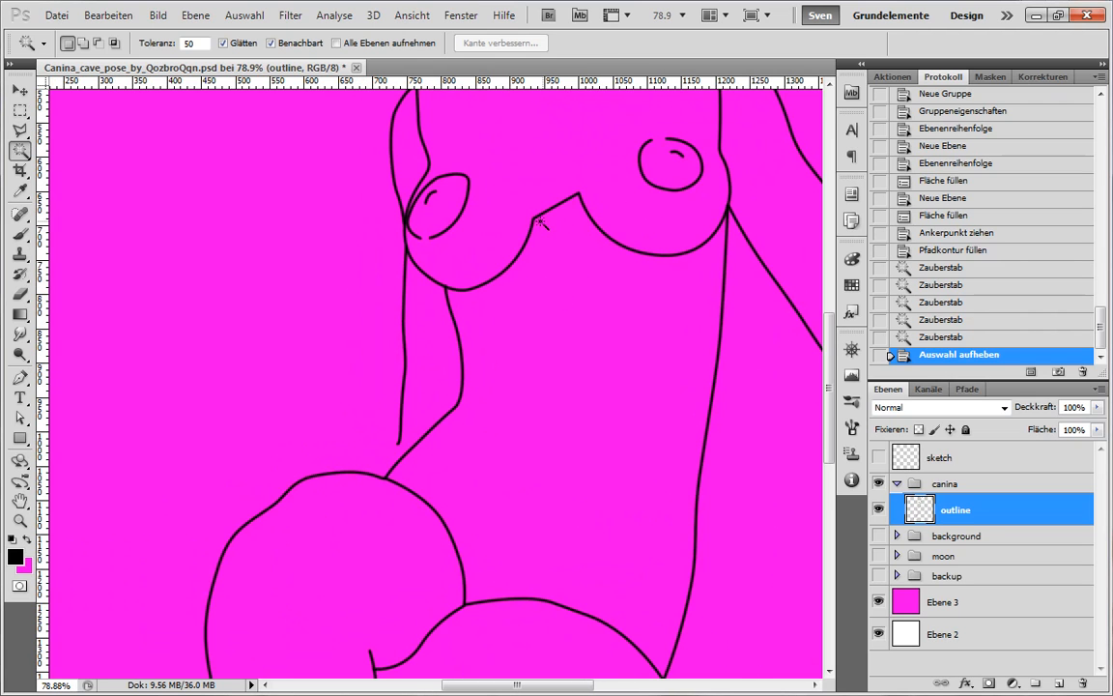
scroll(562, 503, "down", 4)
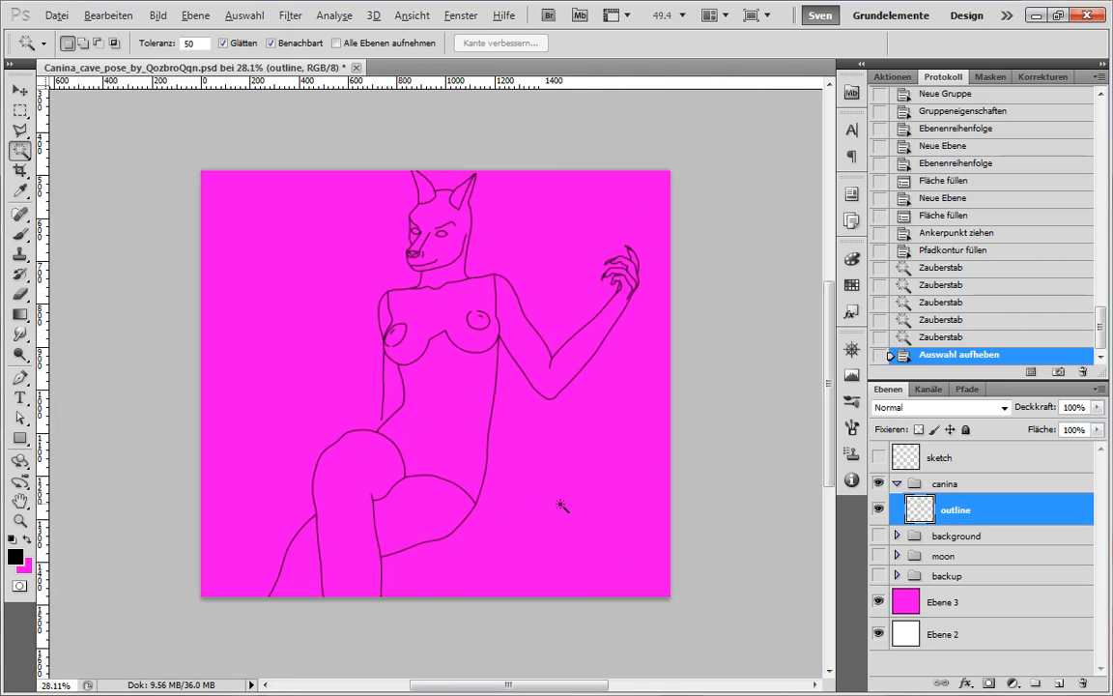
scroll(526, 277, "up", 3)
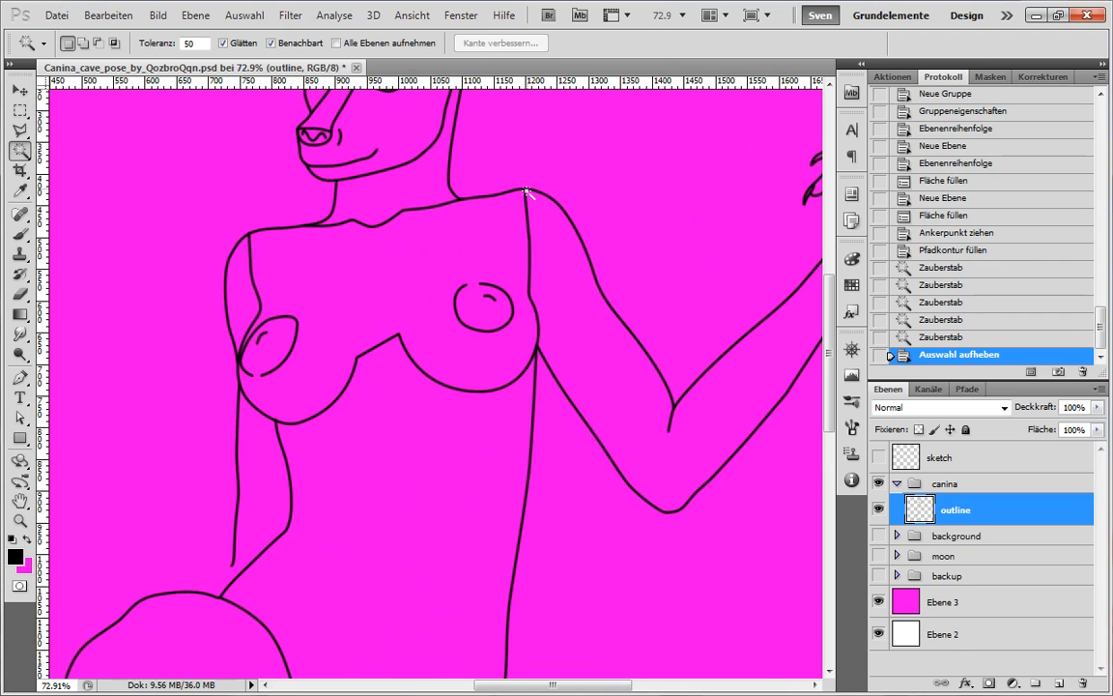
scroll(529, 239, "down", 2)
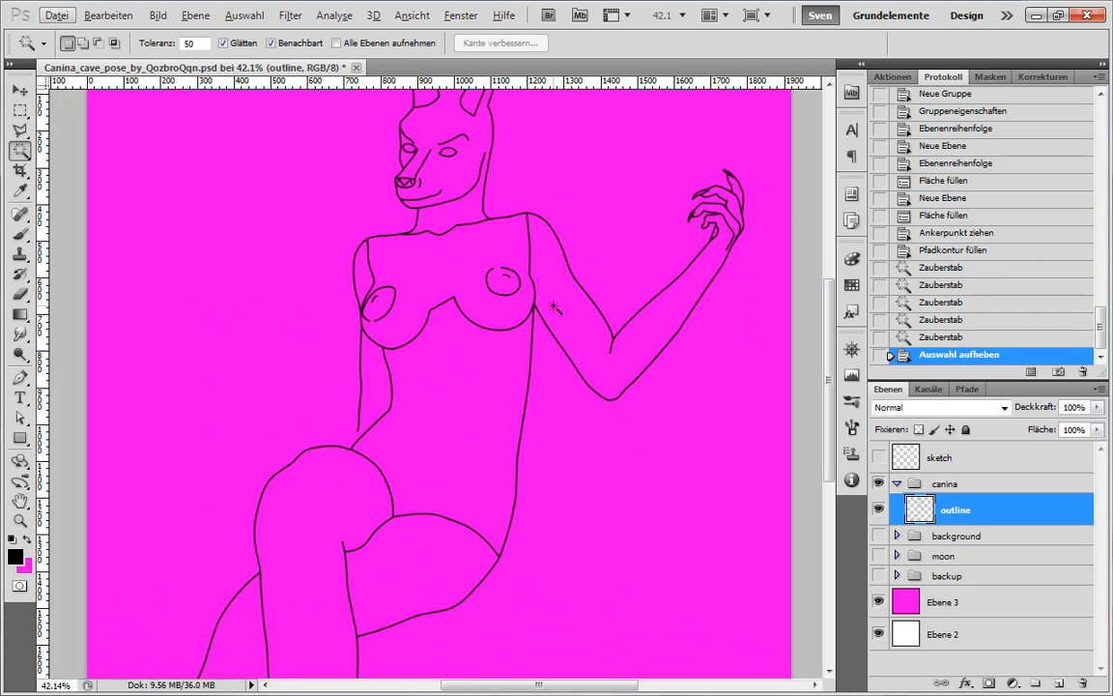
left_click(559, 307)
left_click(437, 422)
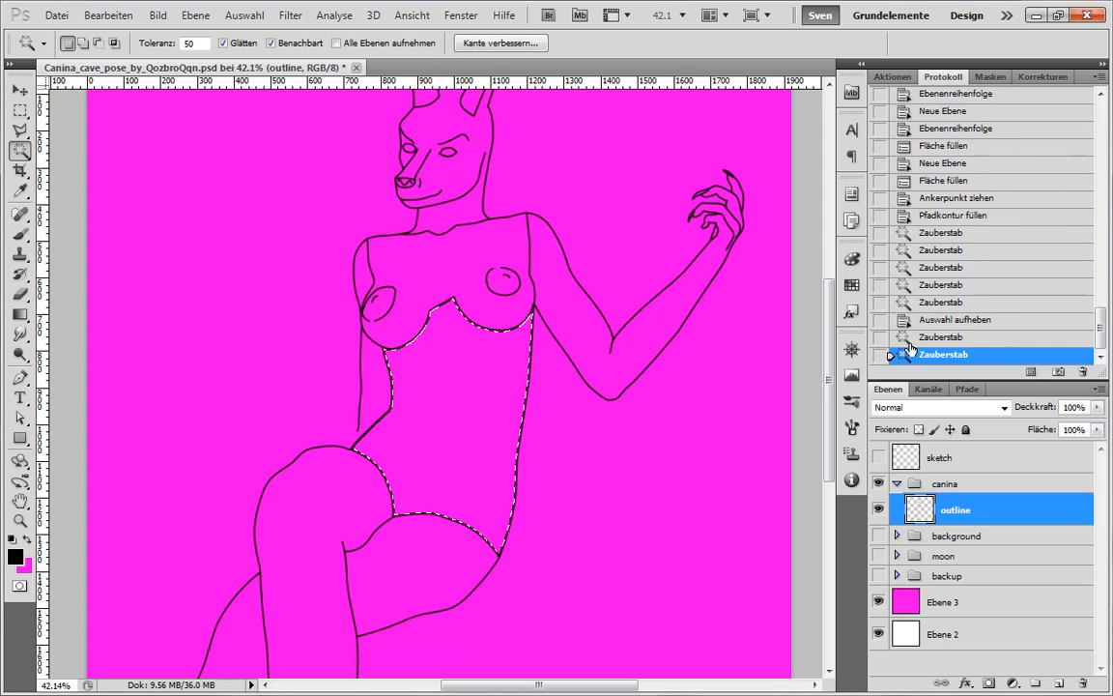
Revert the document to the last "Fläche füllen" history state and display the "full" path.
left_click(947, 197)
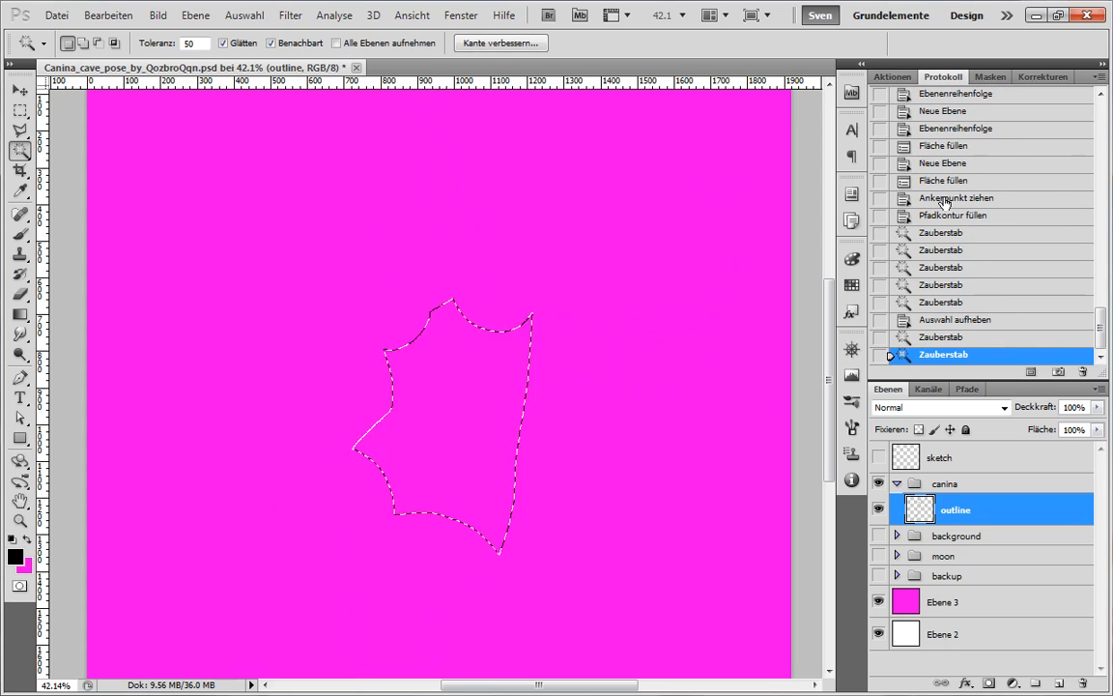
left_click(945, 181)
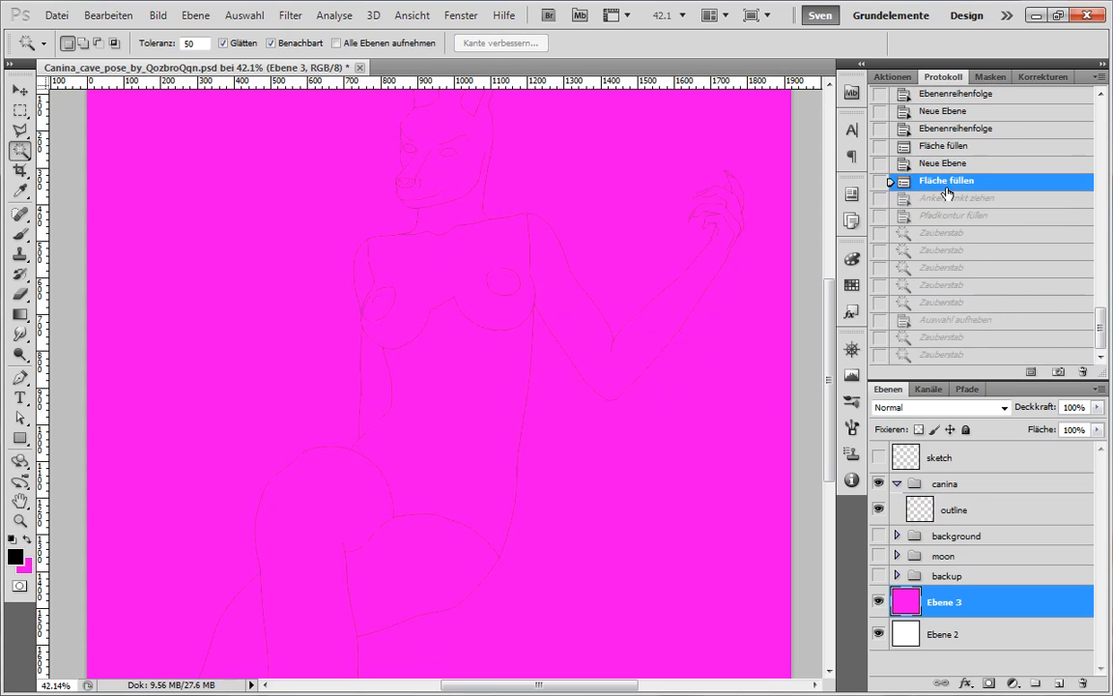
left_click(967, 390)
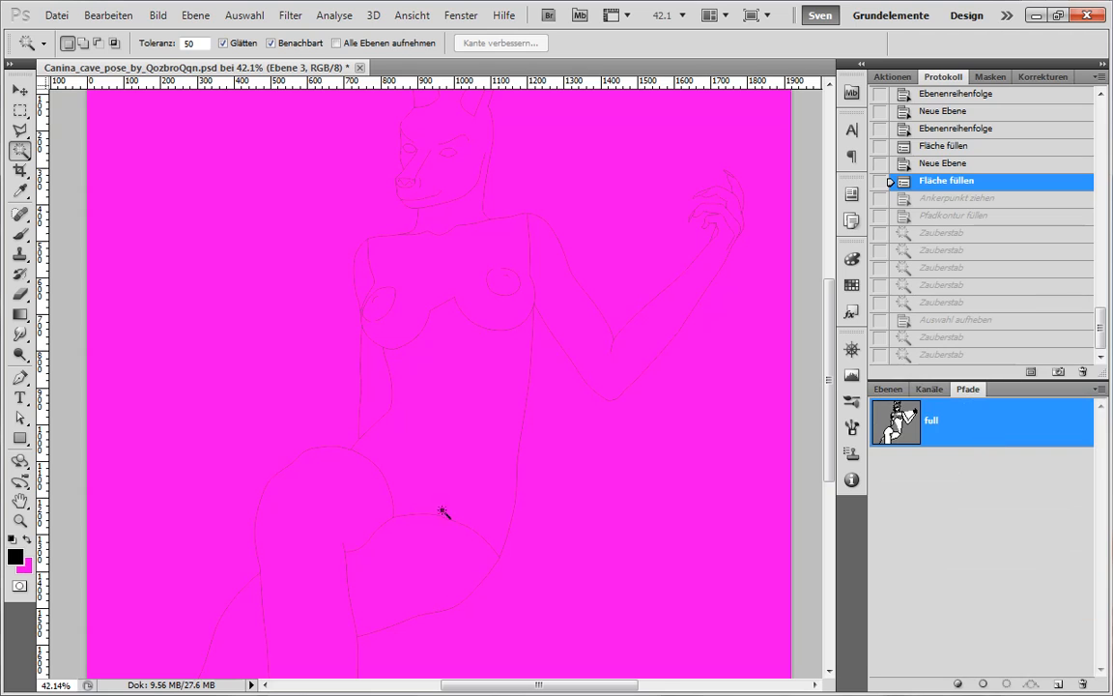
left_click(982, 684)
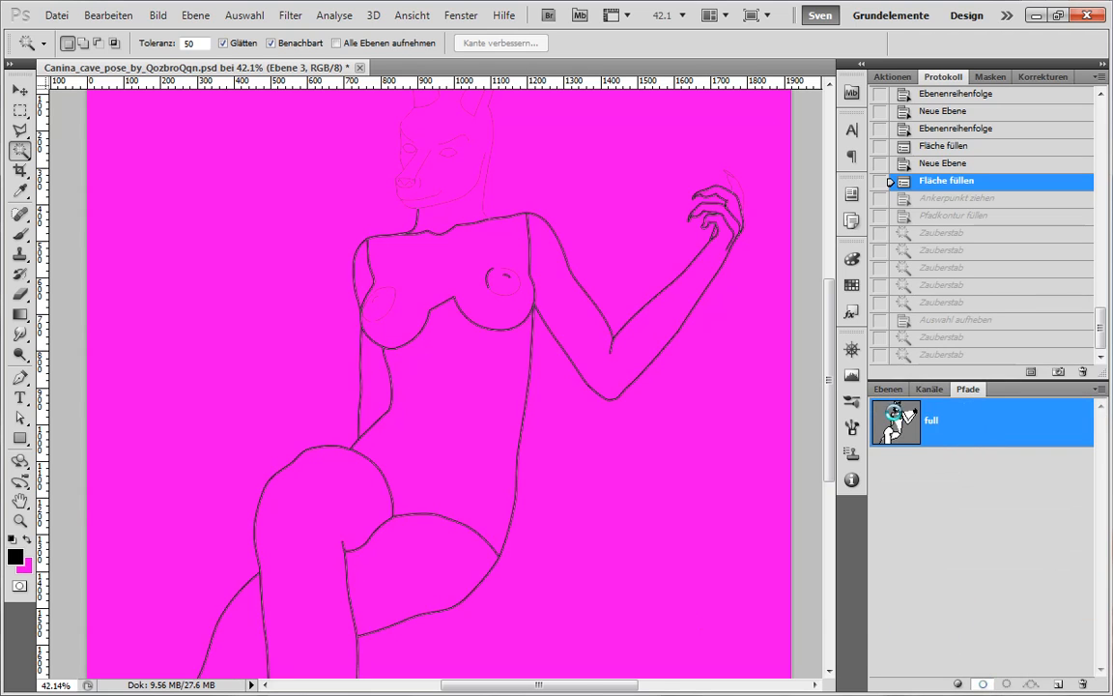
left_click(888, 390)
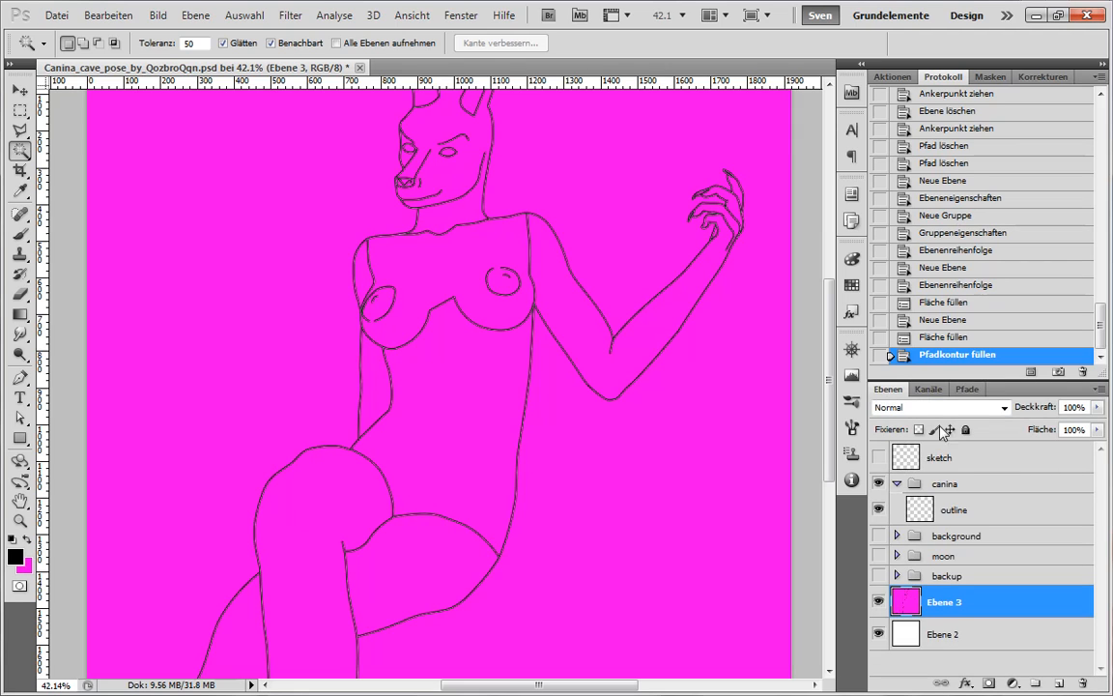
key("ctrl+z")
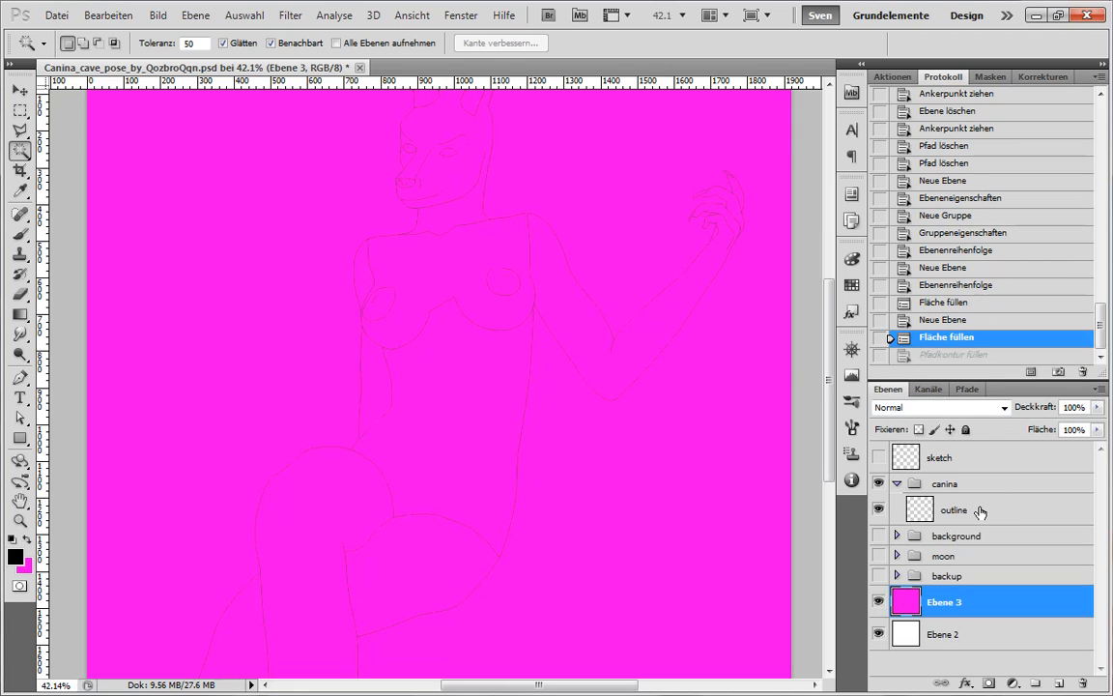
Stroke the "full" path on the "outline" layer and deselect the path.
left_click(979, 512)
left_click(967, 390)
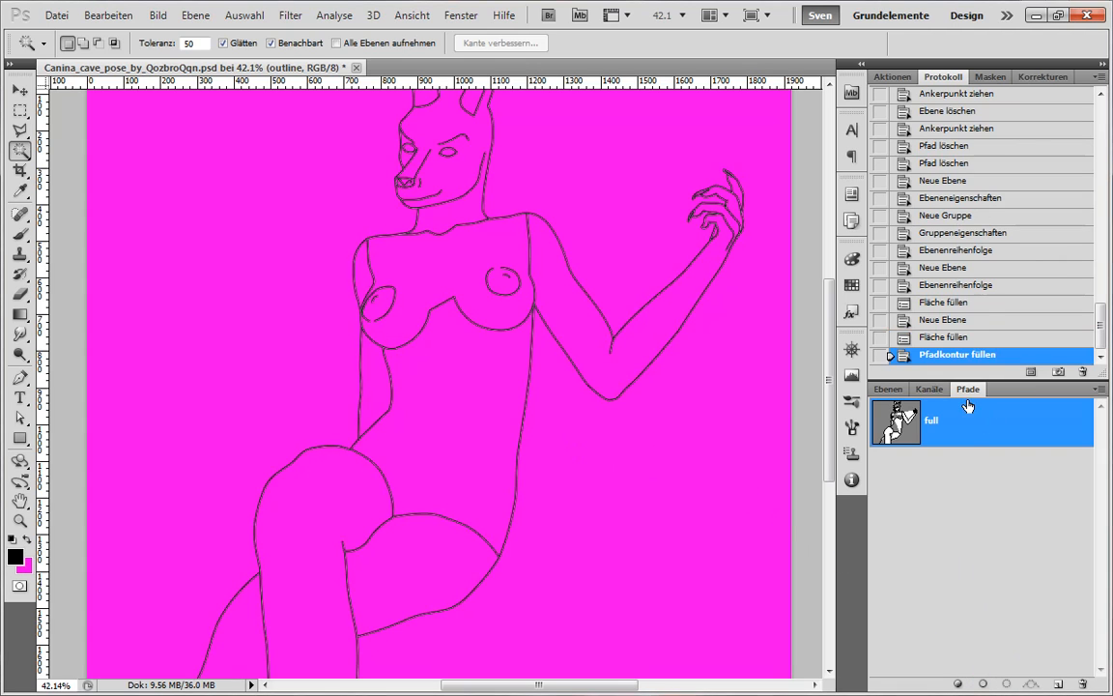
left_click(986, 483)
key("ctrl+minus")
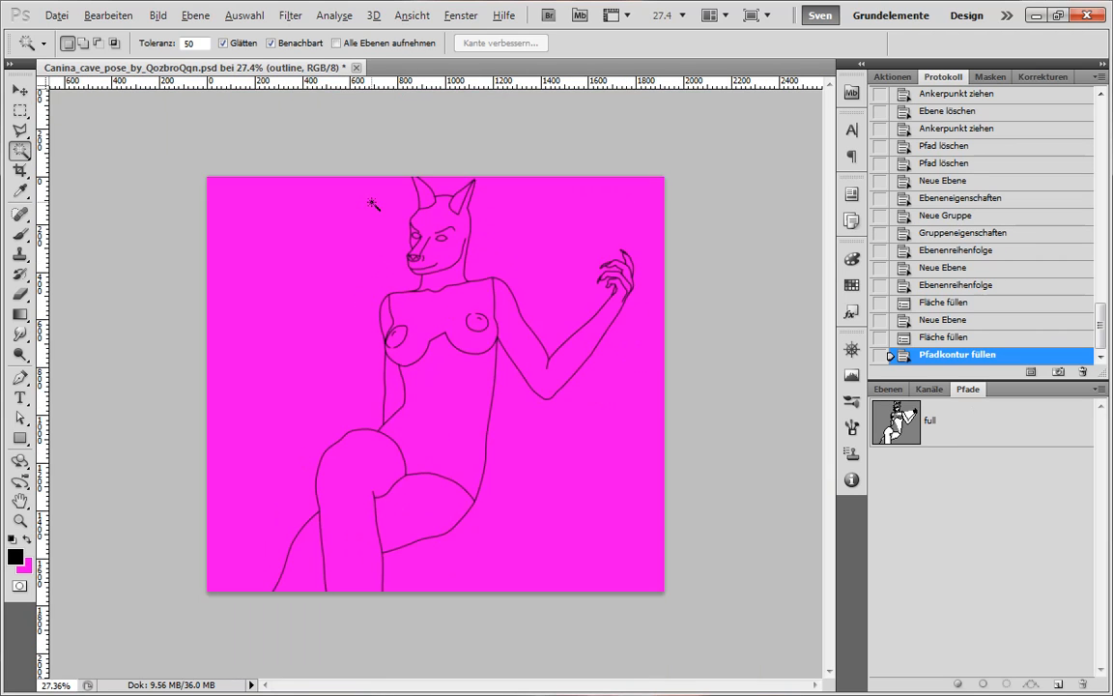
Inspect the stroked outline over the whole figure, briefly hiding the magenta layer "Ebene 3" to view it on white.
scroll(421, 305, "up", 2)
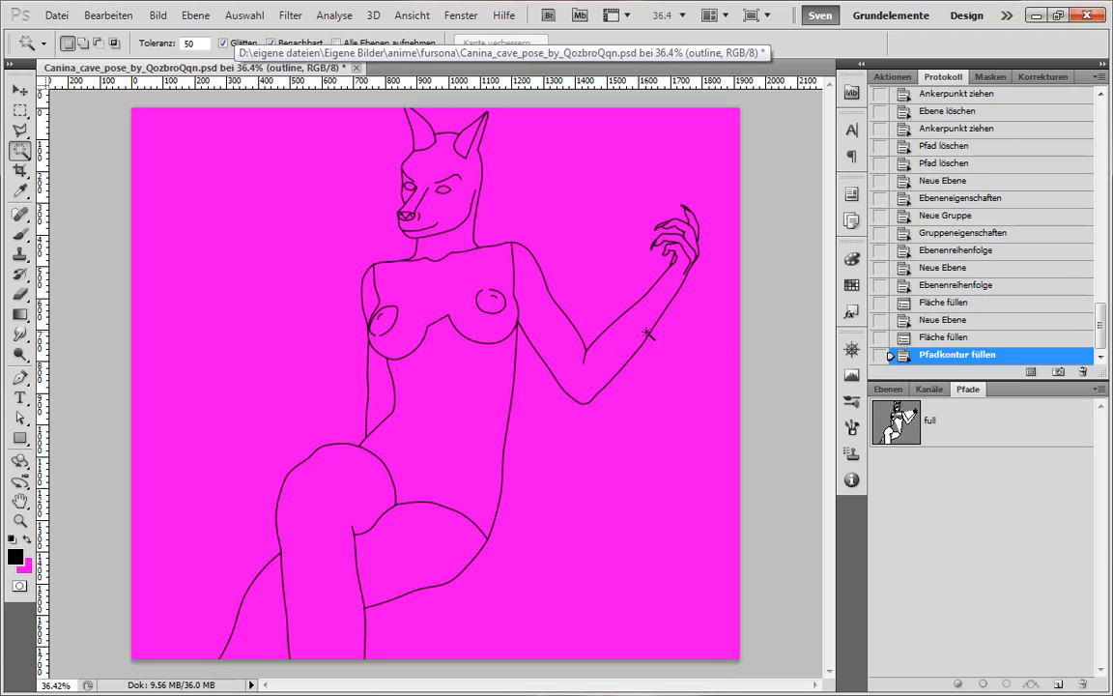
scroll(532, 339, "down", 2)
scroll(421, 472, "up", 3)
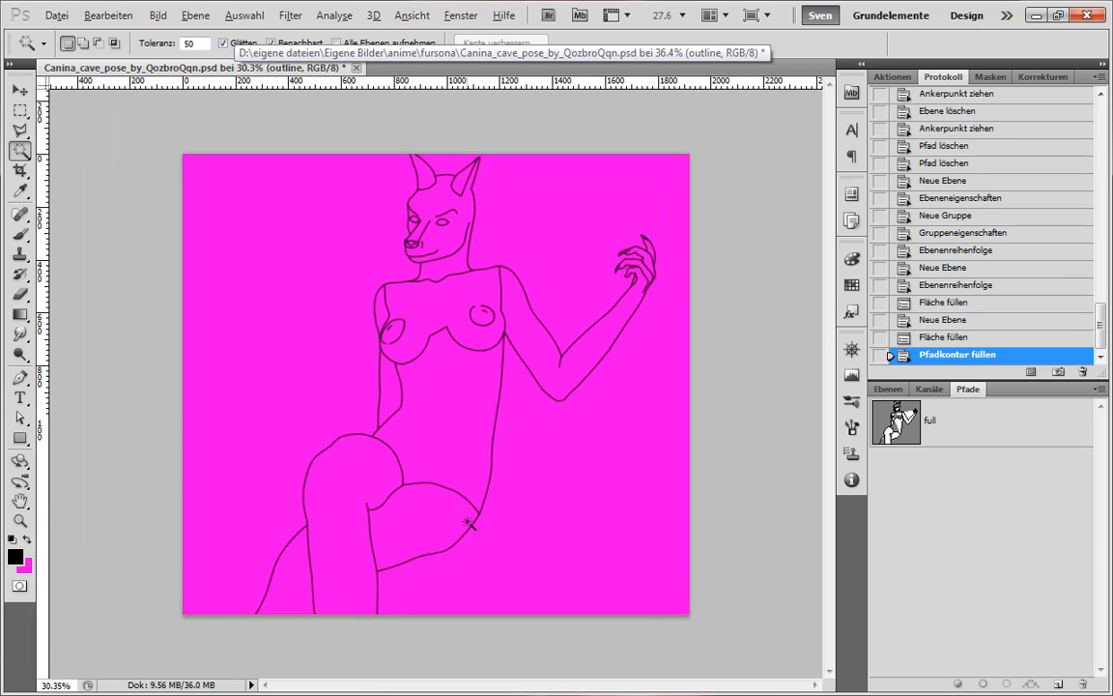
scroll(455, 524, "down", 2)
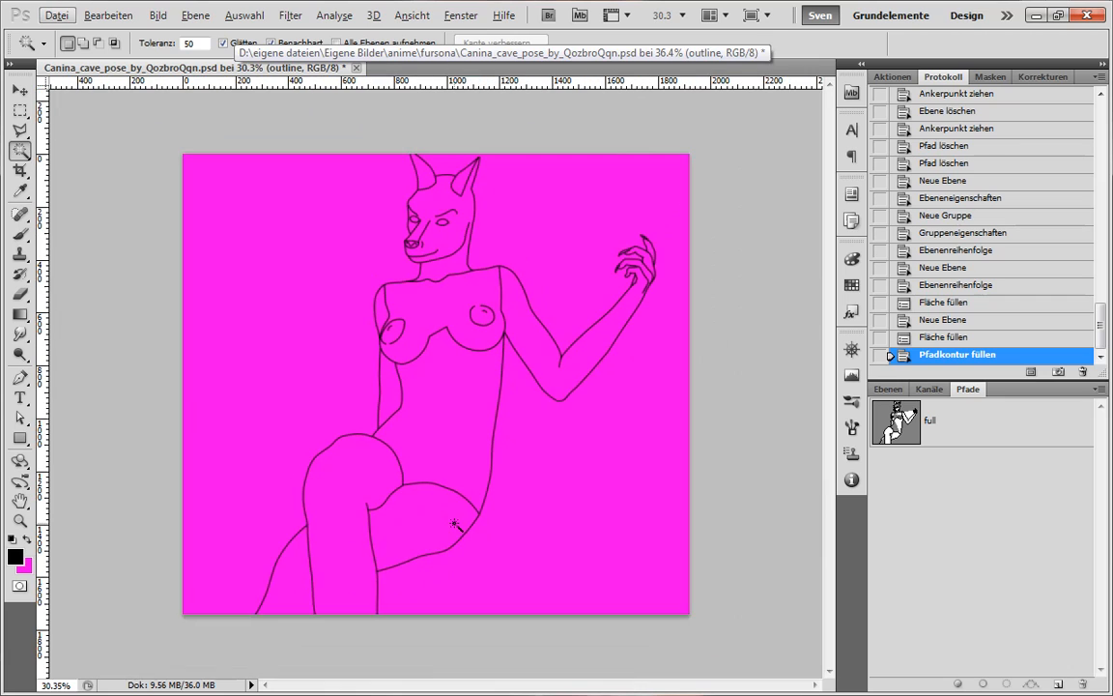
left_click(888, 389)
left_click(879, 601)
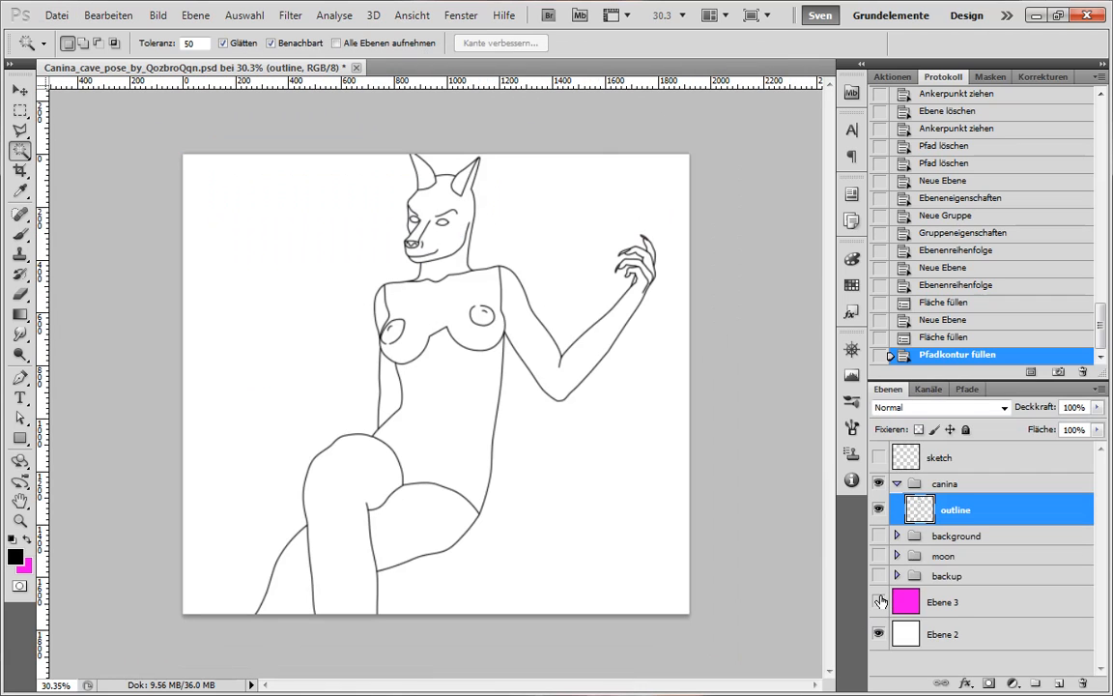
left_click(879, 601)
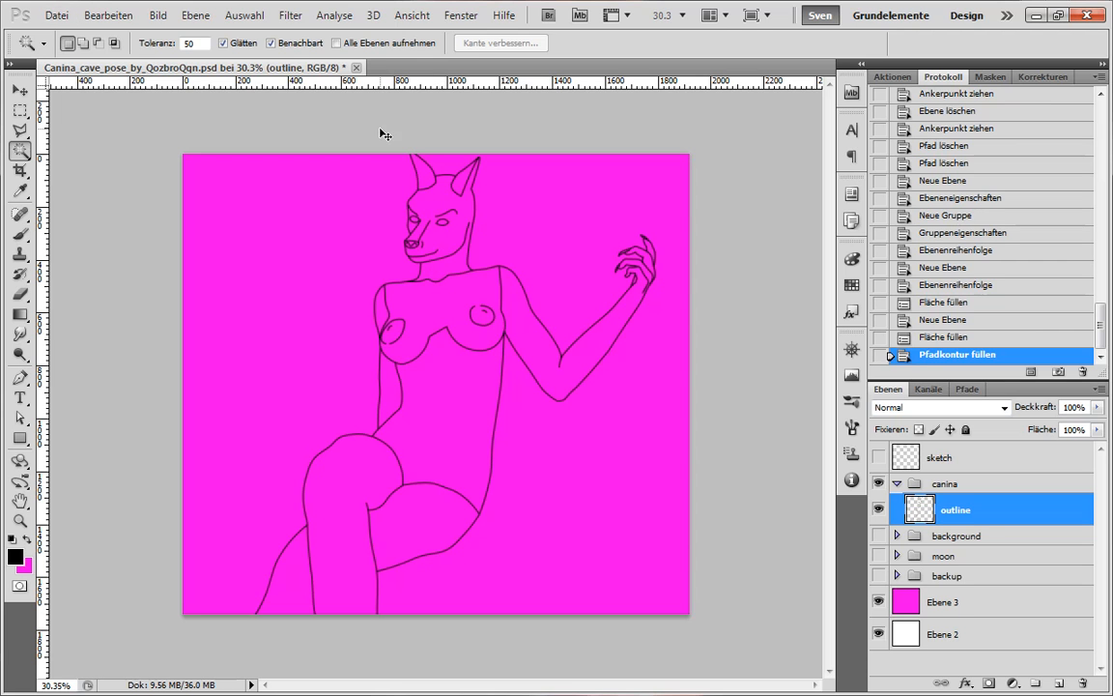
Open the character reference image Fursona_Canina_by_QozbroQqn.jpg from the fursona folder.
left_click(60, 21)
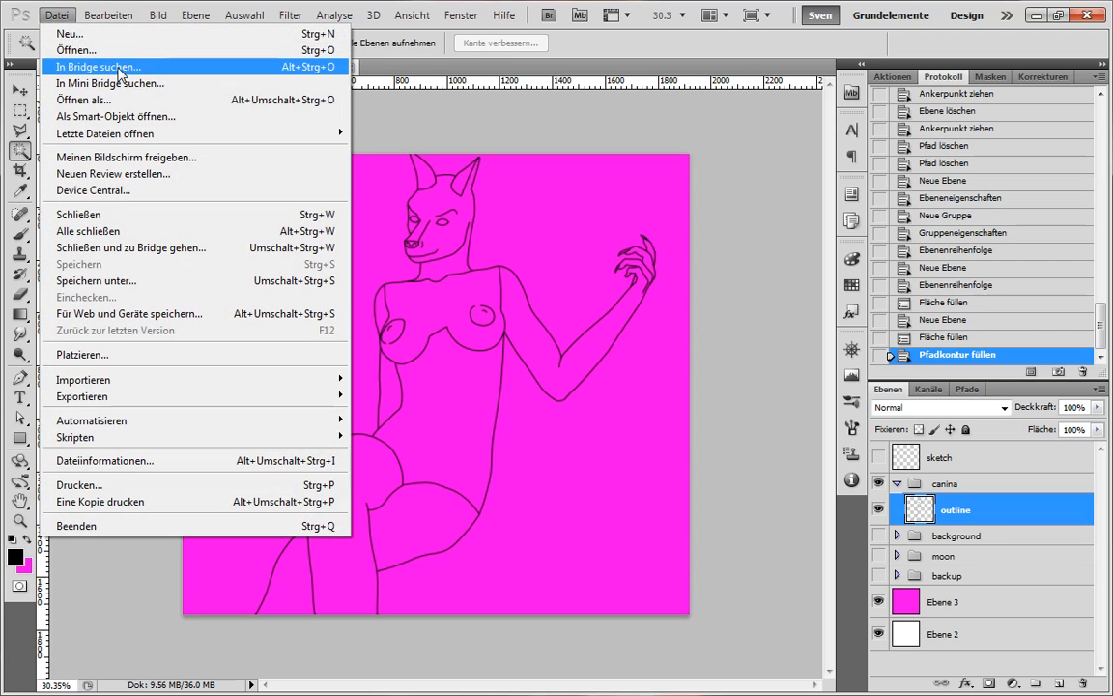
left_click(110, 46)
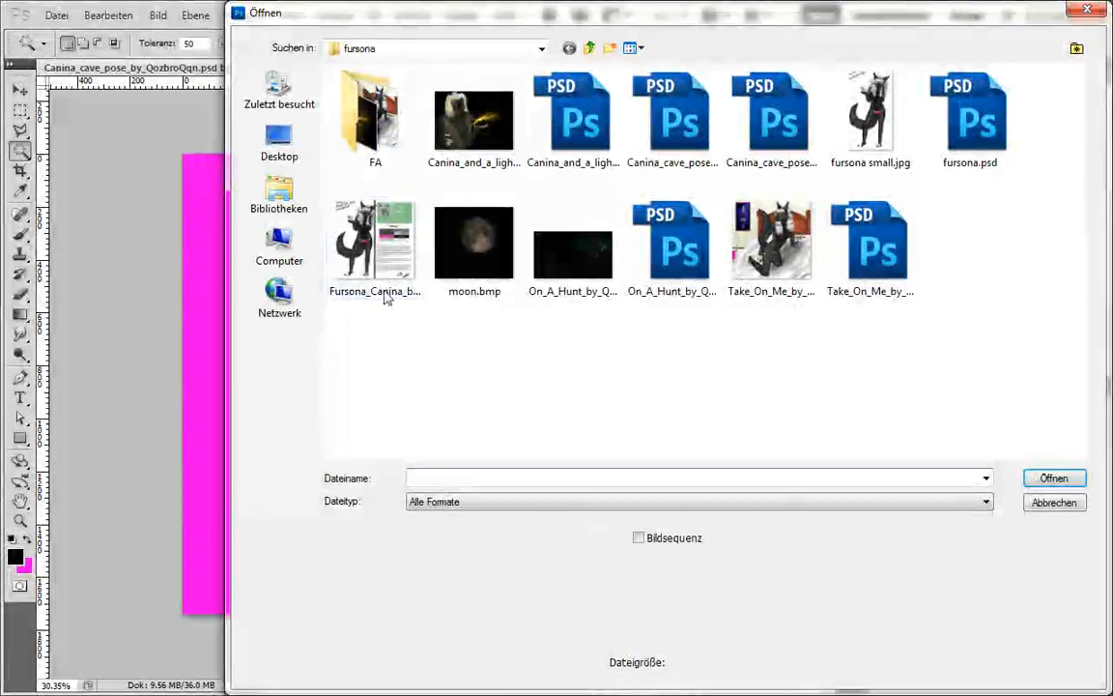
left_click(375, 293)
double_click(375, 292)
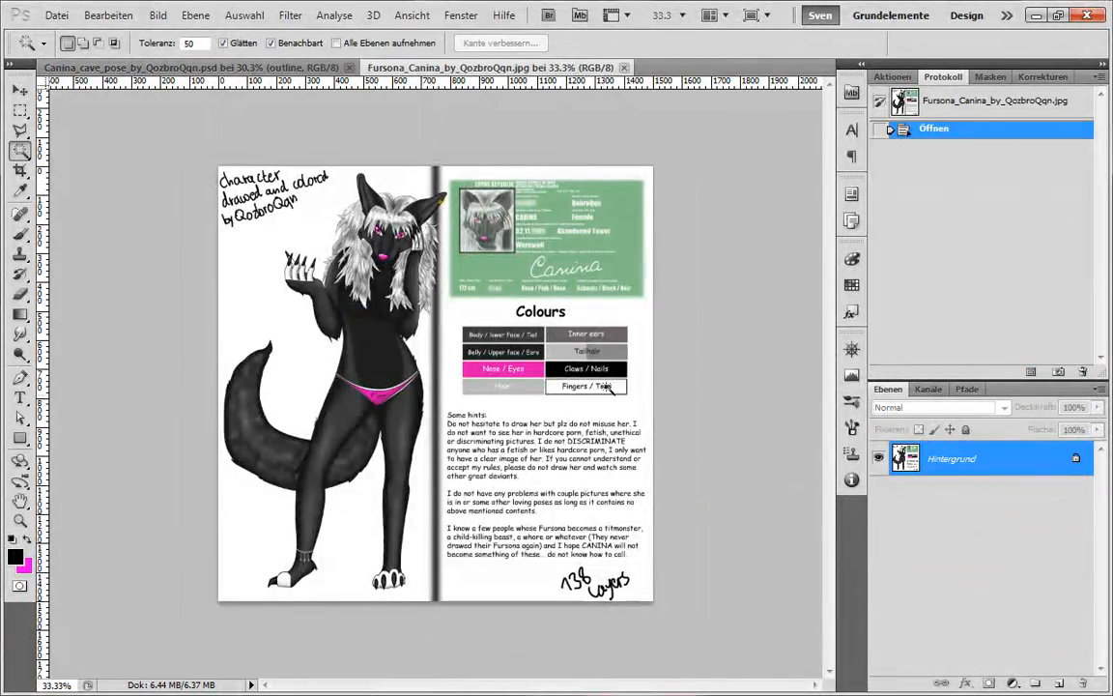
Copy the colour table under the "Colours" heading with a rectangular selection and paste it into the cave pose document.
scroll(568, 359, "up", 1)
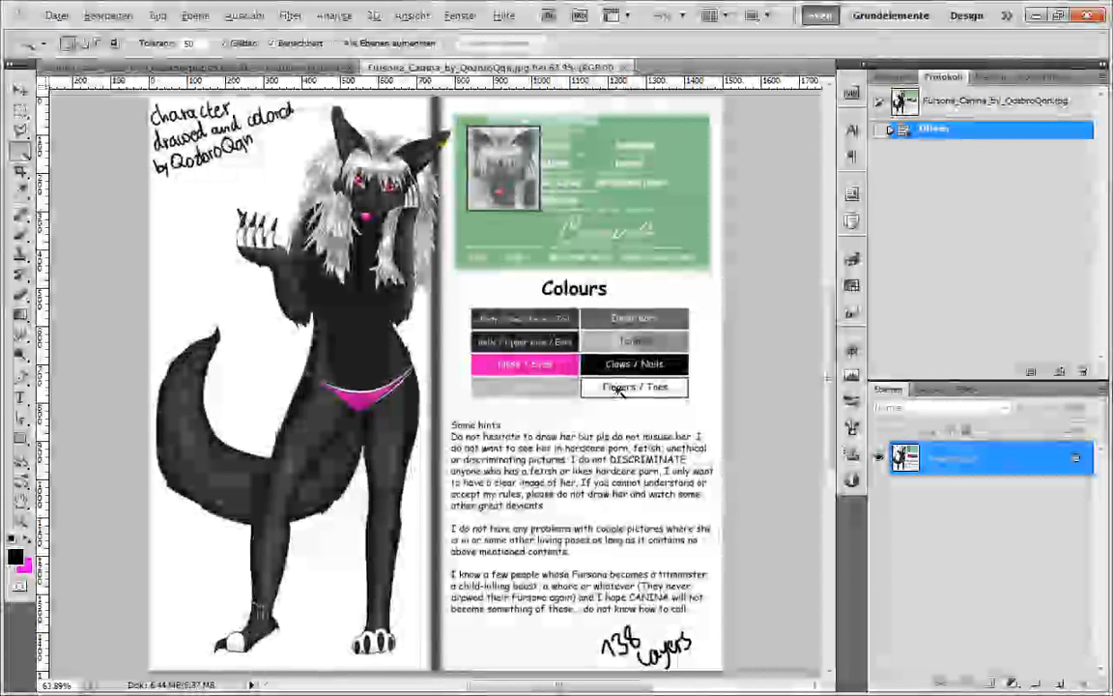
scroll(619, 390, "up", 1)
key("m")
left_click_drag(241, 203, 752, 432)
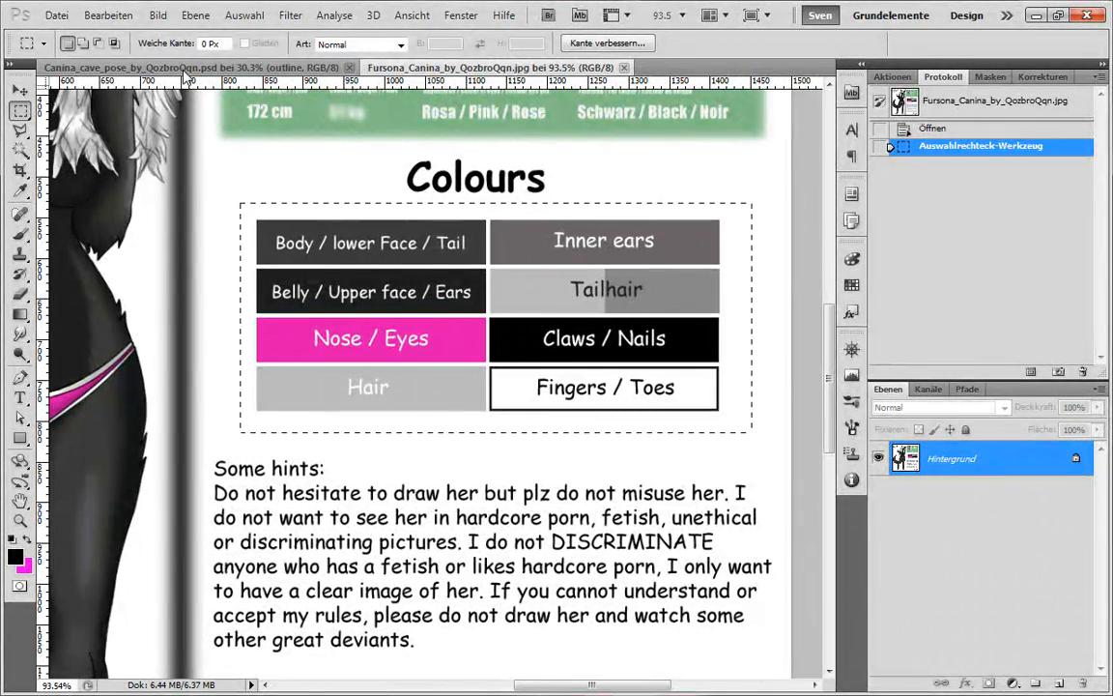
key("ctrl+Tab")
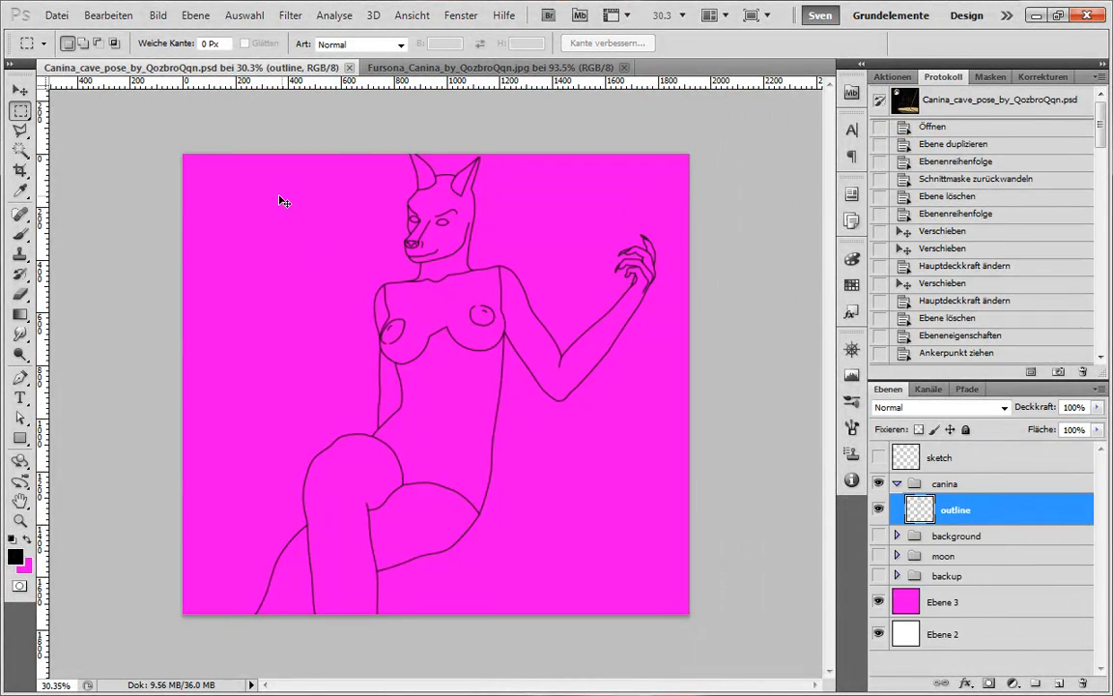
key("ctrl+v")
Rename the pasted colour table layer to "colors" and move it into the canvas's upper-left corner.
left_click(21, 88)
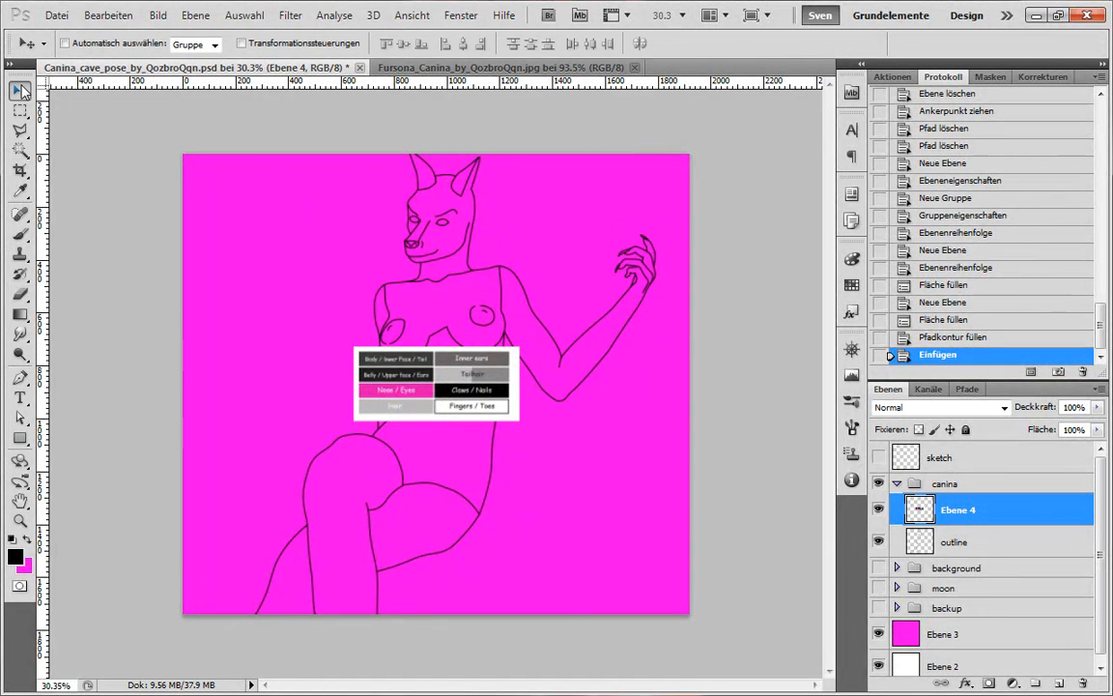
double_click(954, 512)
type("colors")
key("Return")
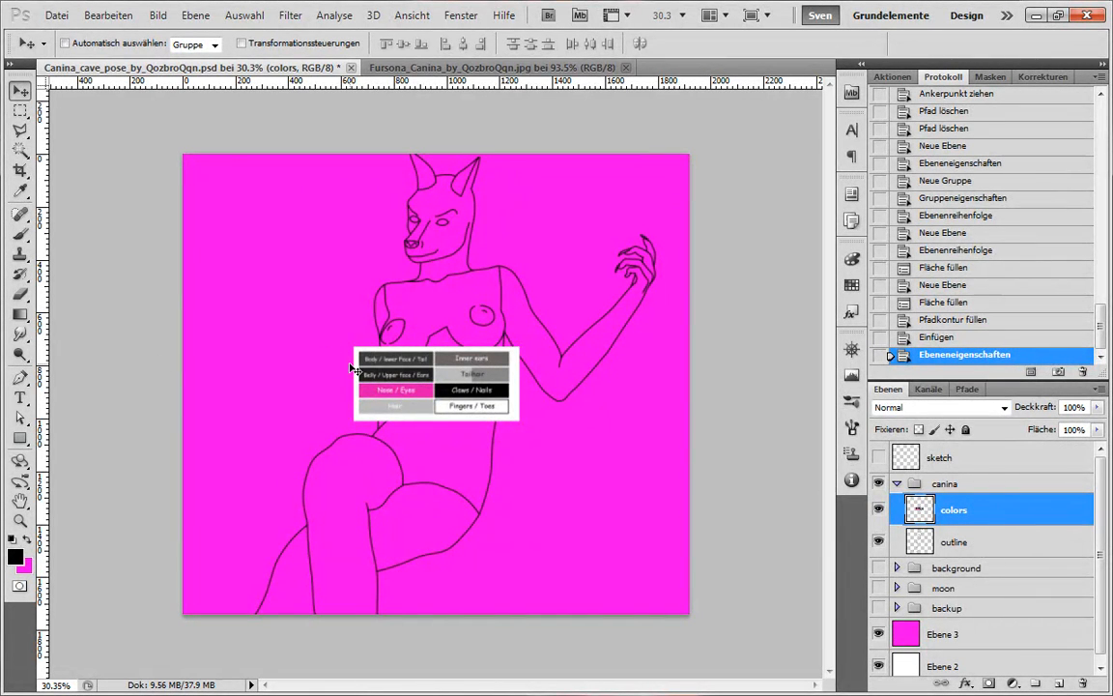
left_click_drag(353, 369, 182, 176)
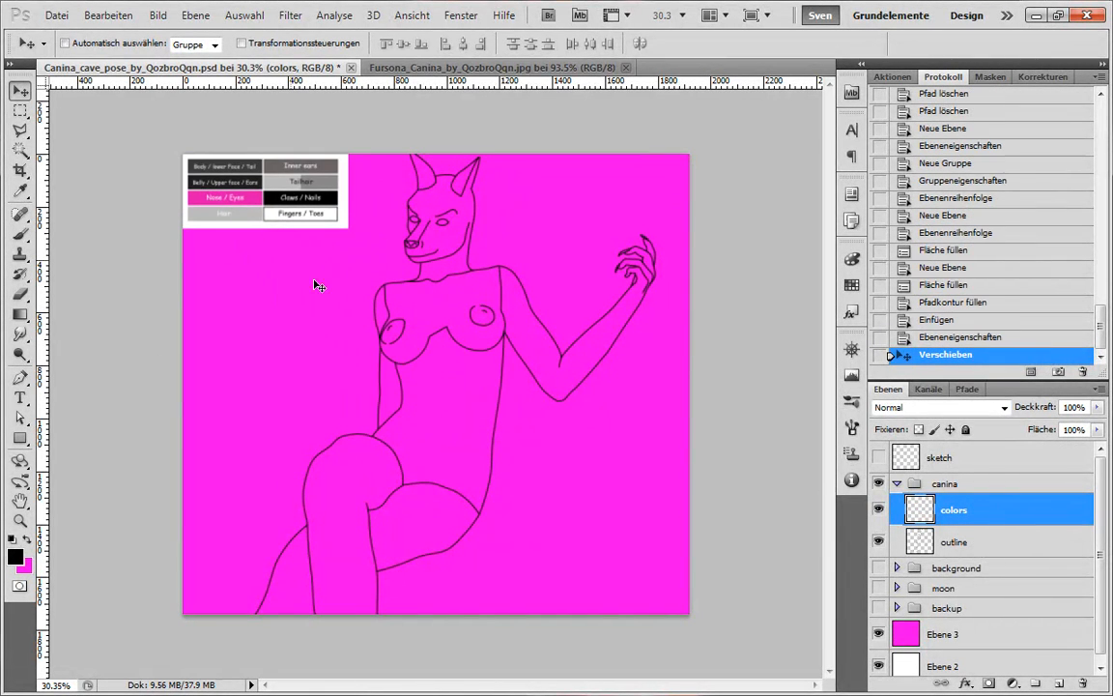
scroll(314, 285, "up", 5, "alt")
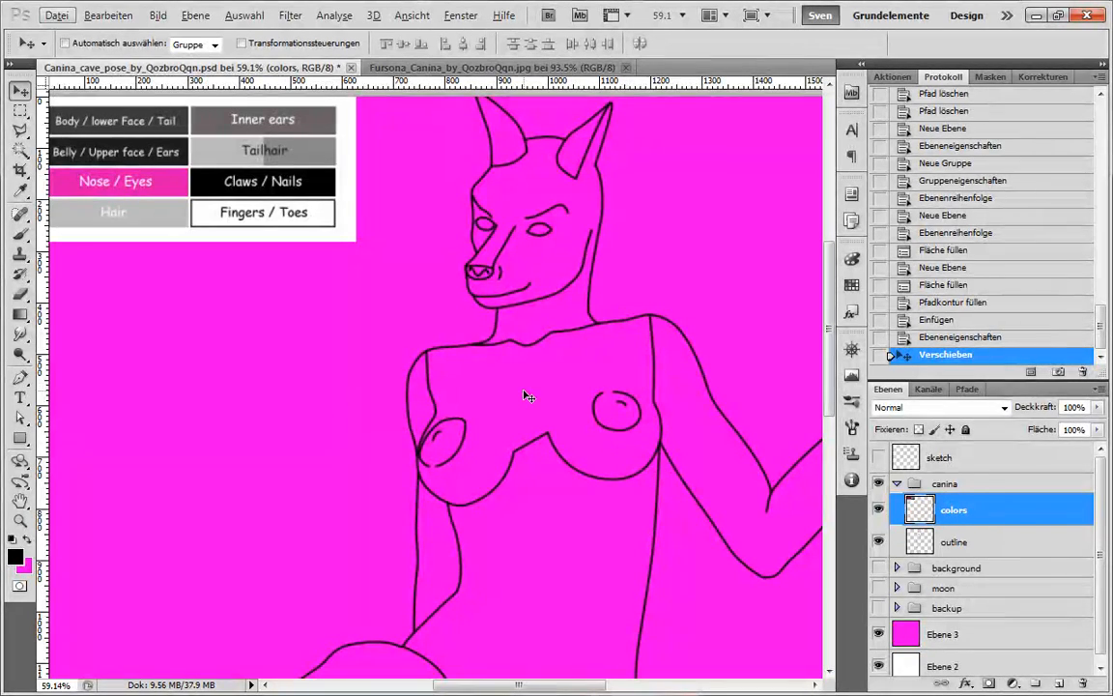
scroll(474, 357, "down", 2, "alt")
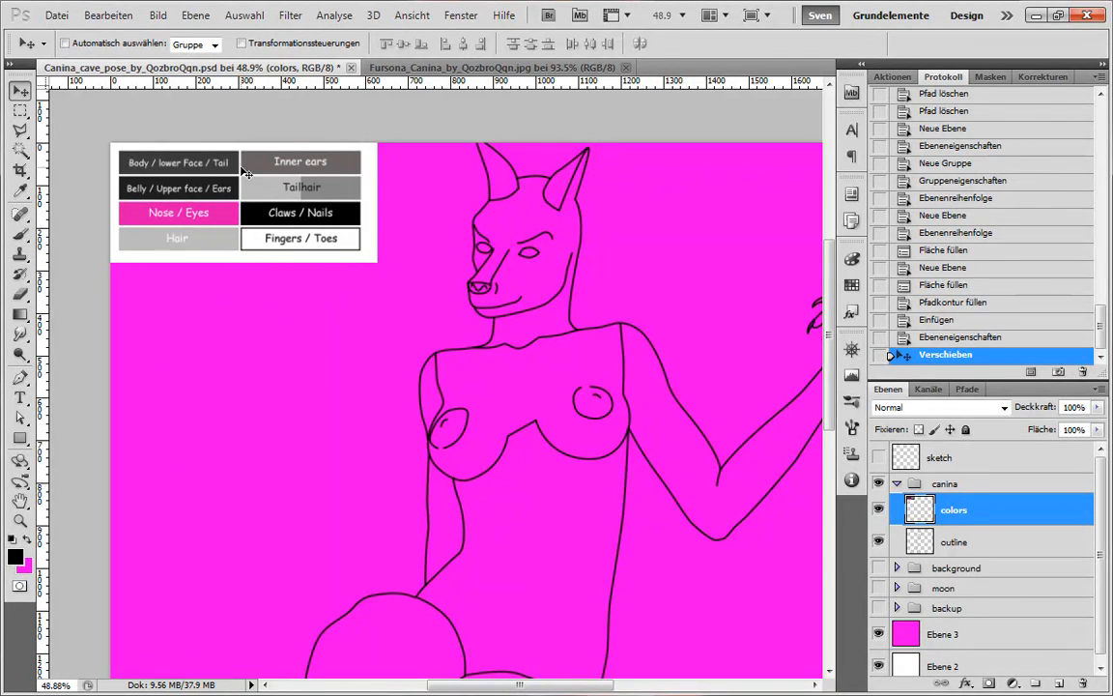
scroll(582, 511, "down", 1)
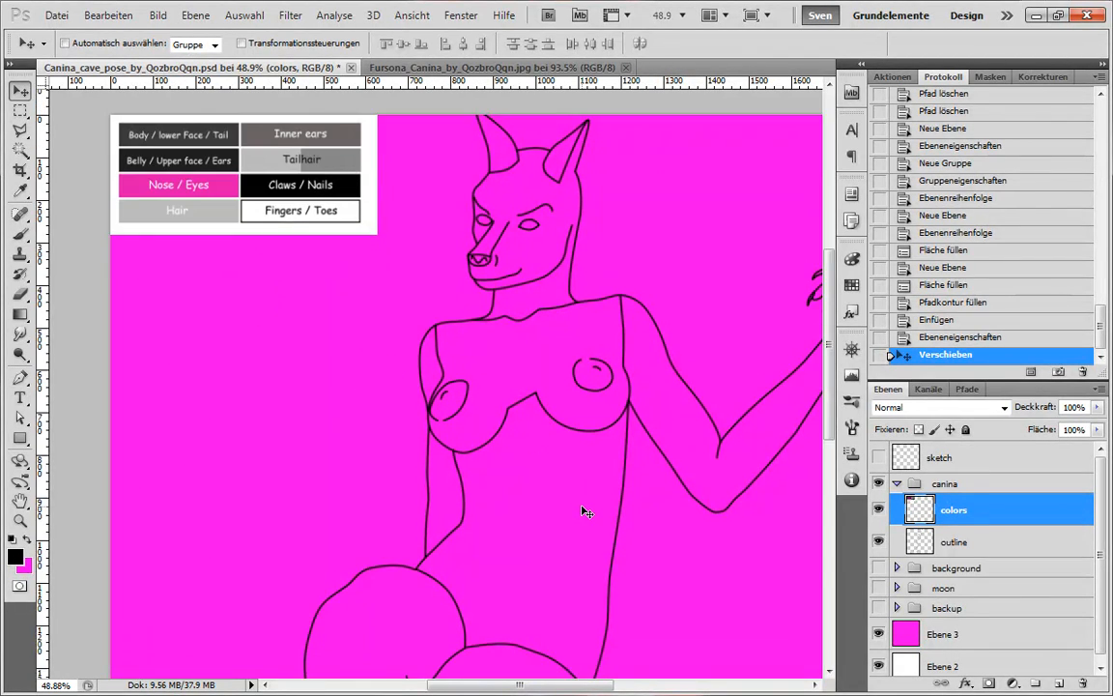
scroll(582, 511, "down", 5)
scroll(582, 511, "up", 4)
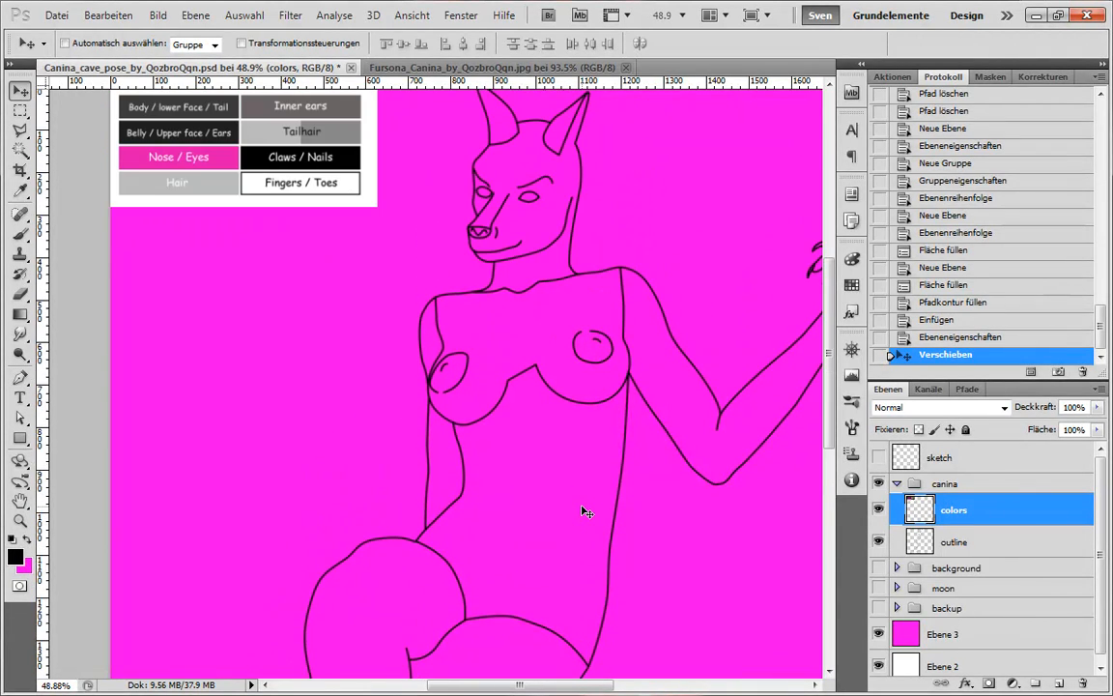
scroll(582, 511, "up", 4)
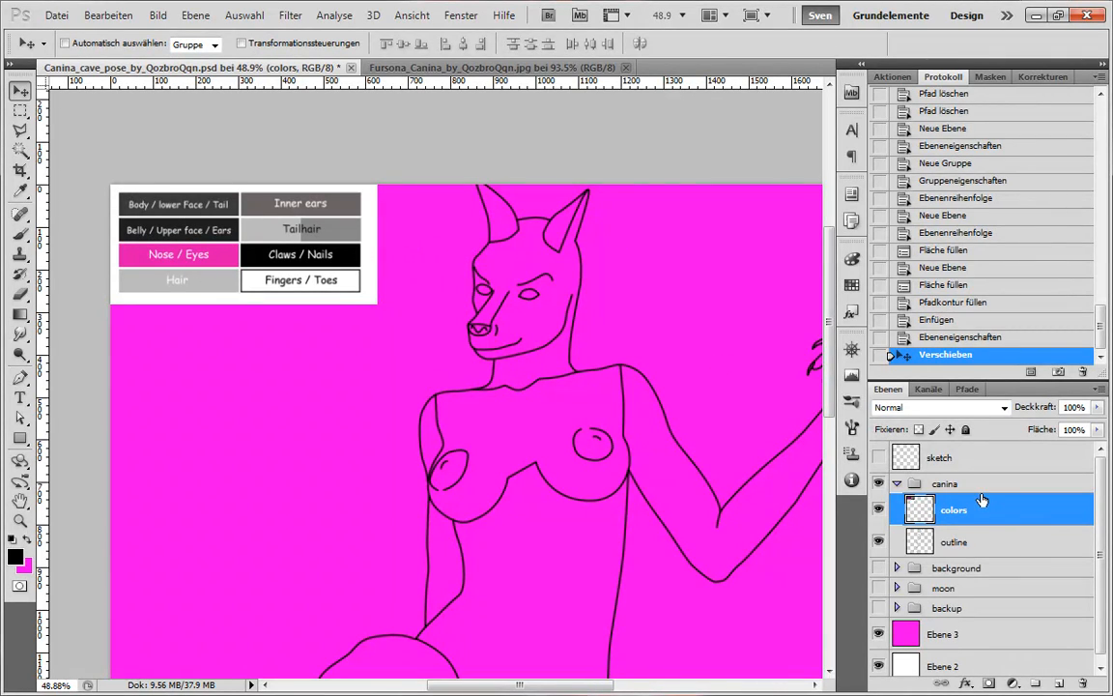
Create a group named "shading" below the "outline" layer inside "canina" and add a new empty layer to it.
left_click(1005, 543)
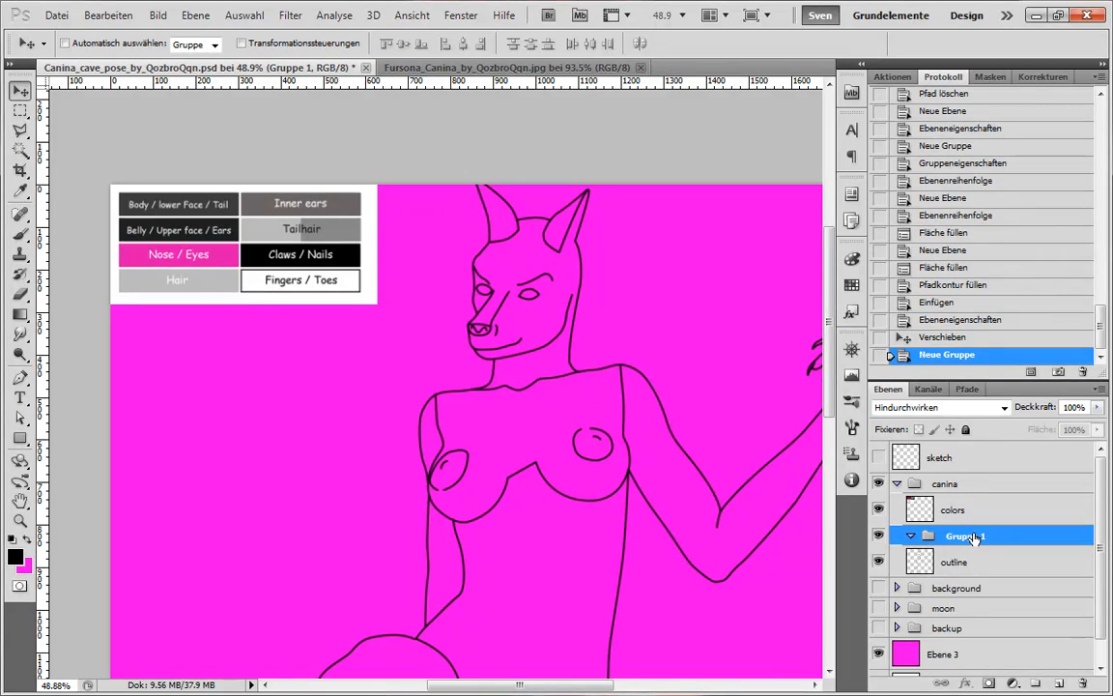
left_click_drag(973, 533, 956, 573)
double_click(966, 570)
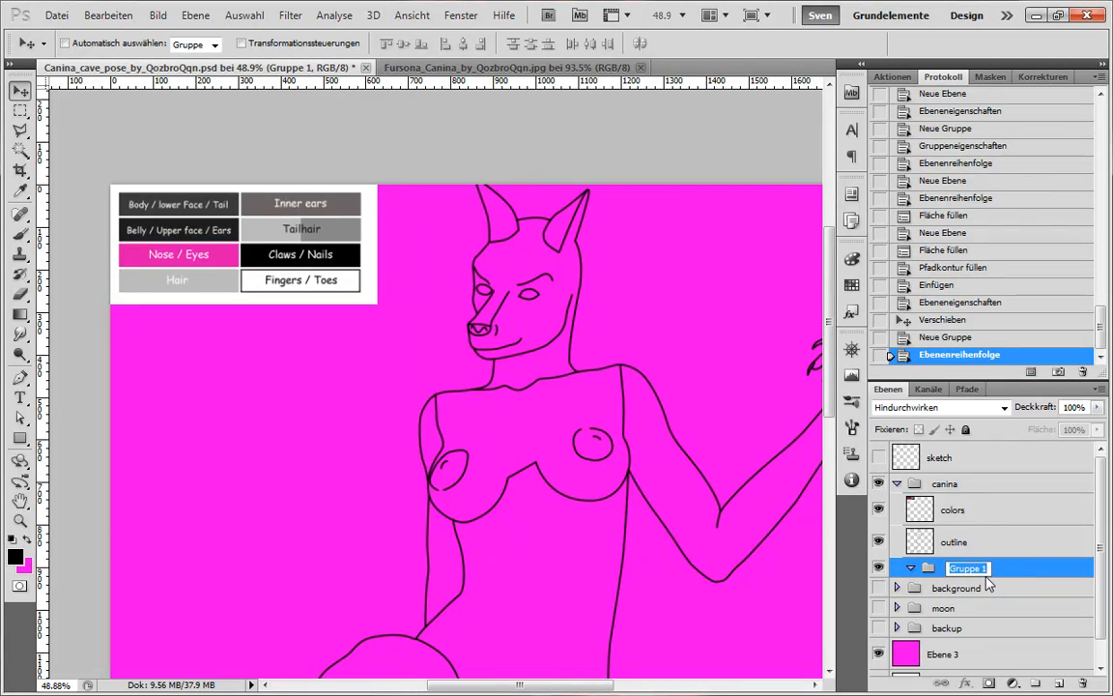
type("shading")
key("Return")
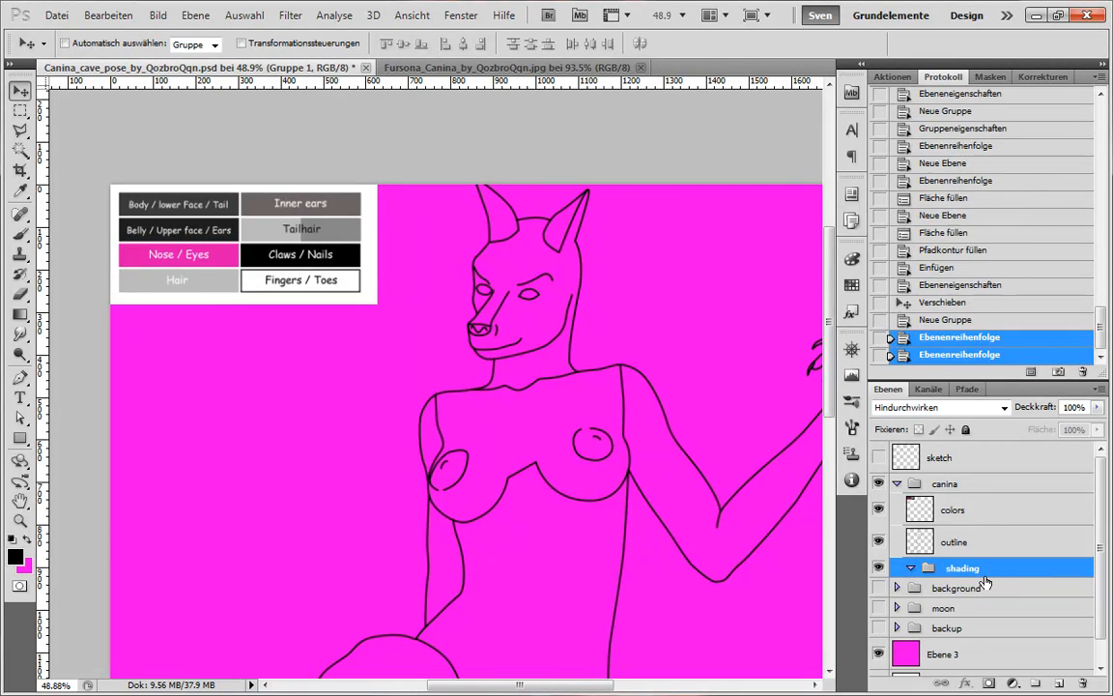
left_click(1060, 683)
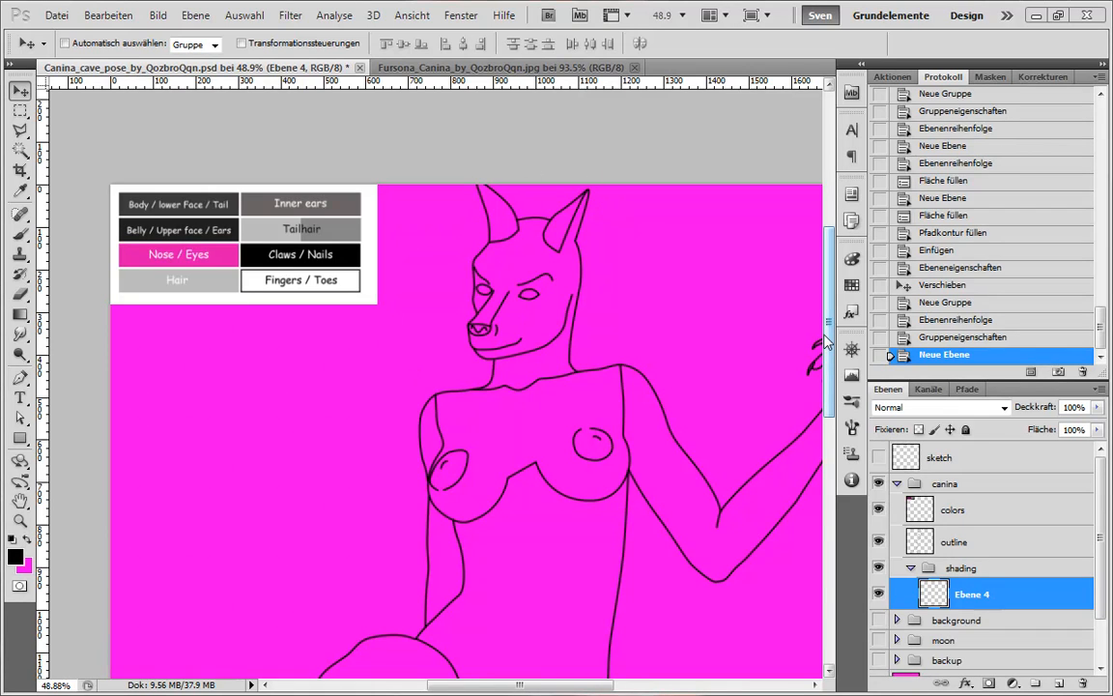
Activate the Magic Wand and examine the outlined figure's raised arm, torso and thighs at different magnifications.
mouse_move(826, 384)
left_mouse_down()
mouse_move(826, 437)
mouse_move(826, 409)
left_mouse_up()
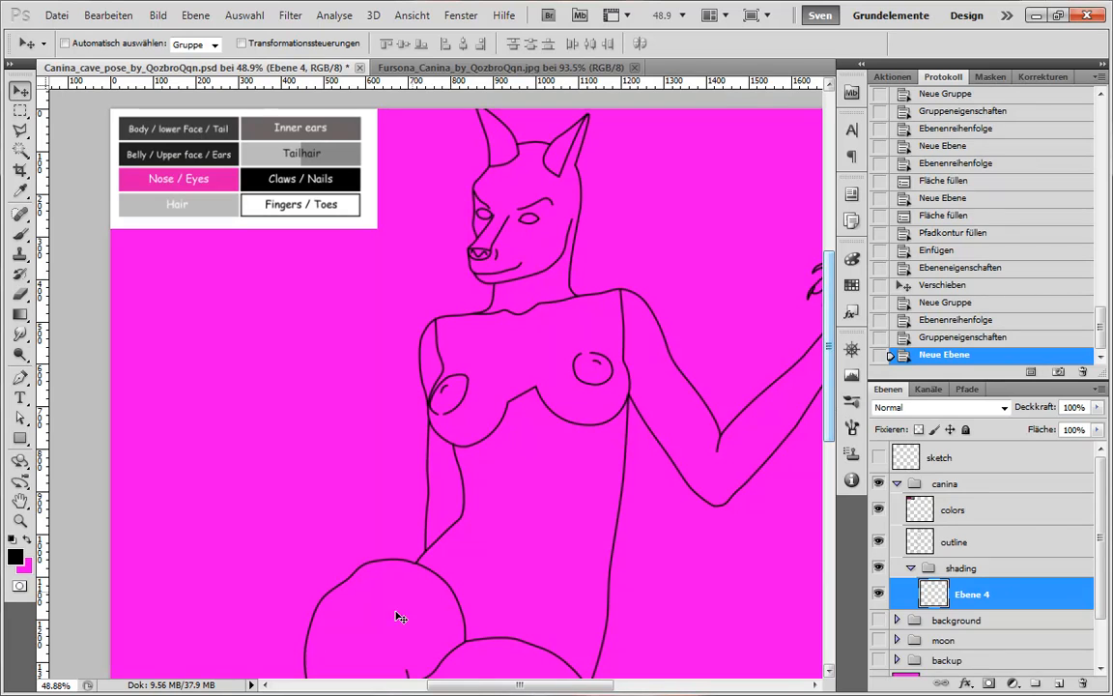
mouse_move(487, 685)
left_mouse_down()
mouse_move(519, 685)
mouse_move(506, 685)
left_mouse_up()
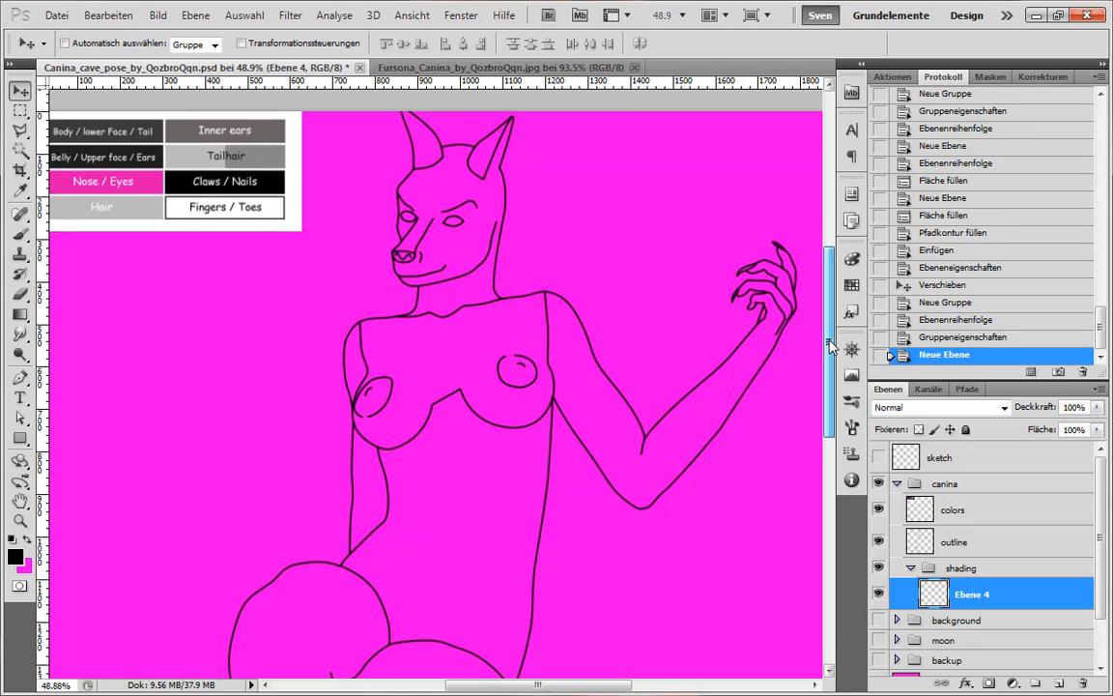
left_click_drag(832, 347, 831, 349)
key("w")
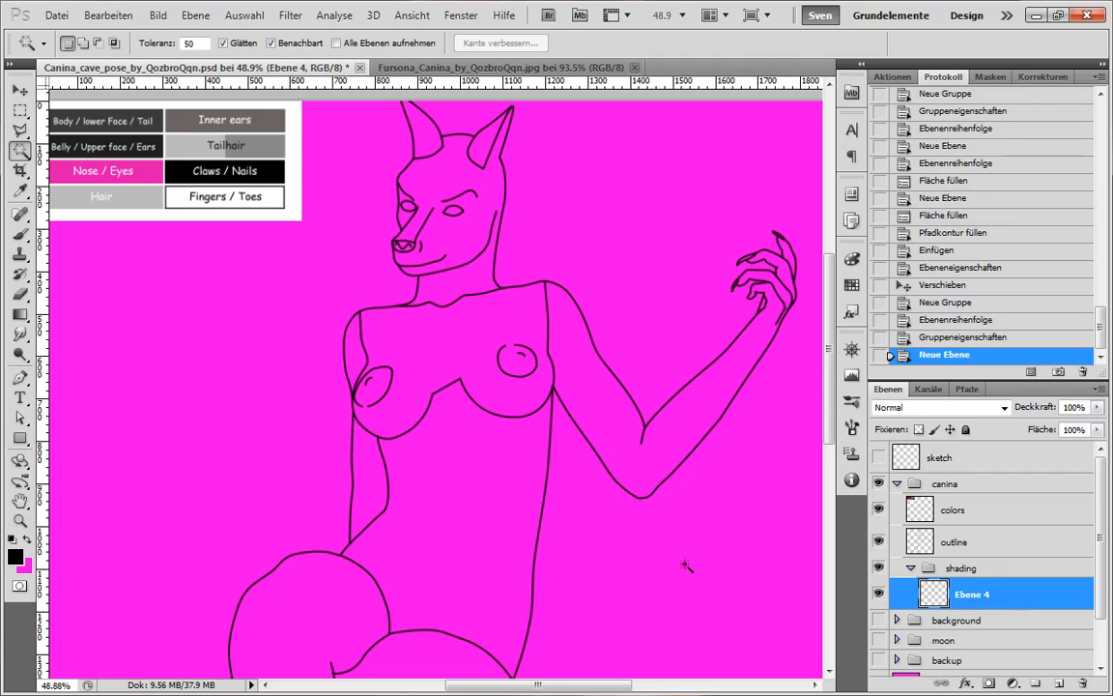
scroll(590, 357, "down", 3)
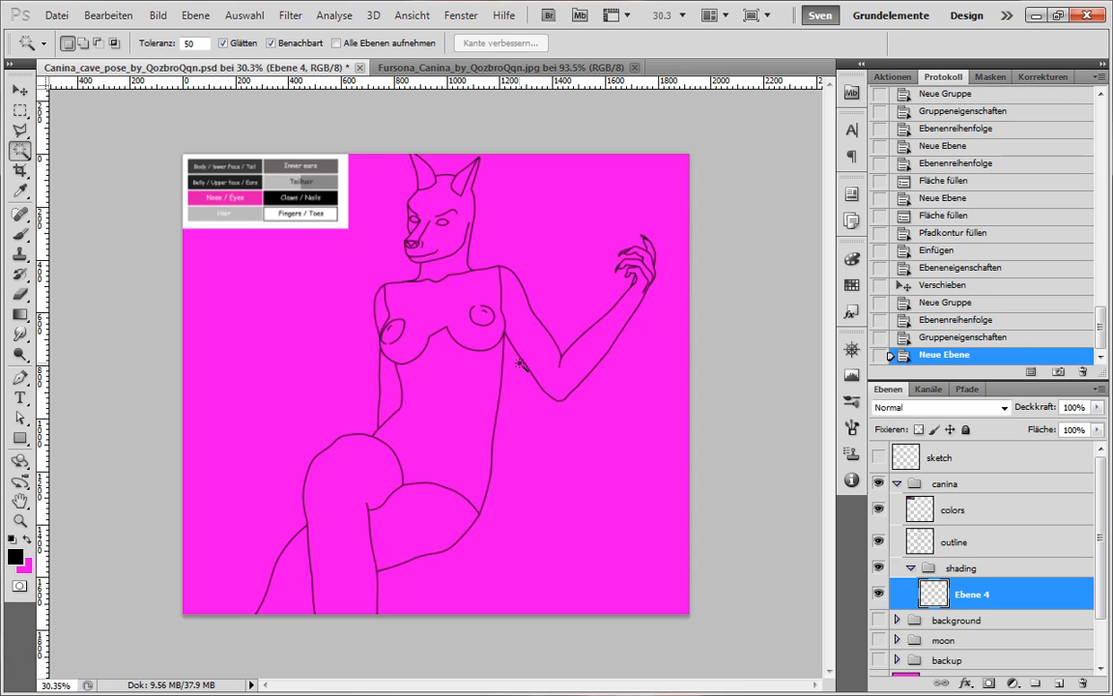
scroll(483, 347, "up", 3)
scroll(506, 377, "down", 1)
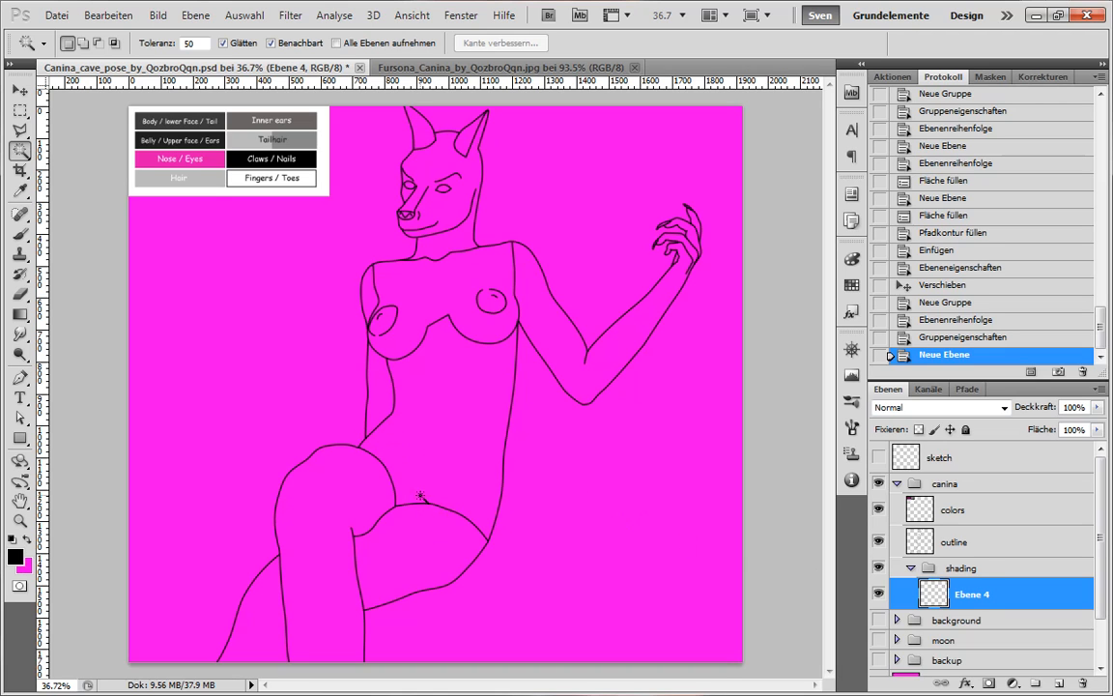
scroll(399, 506, "up", 5)
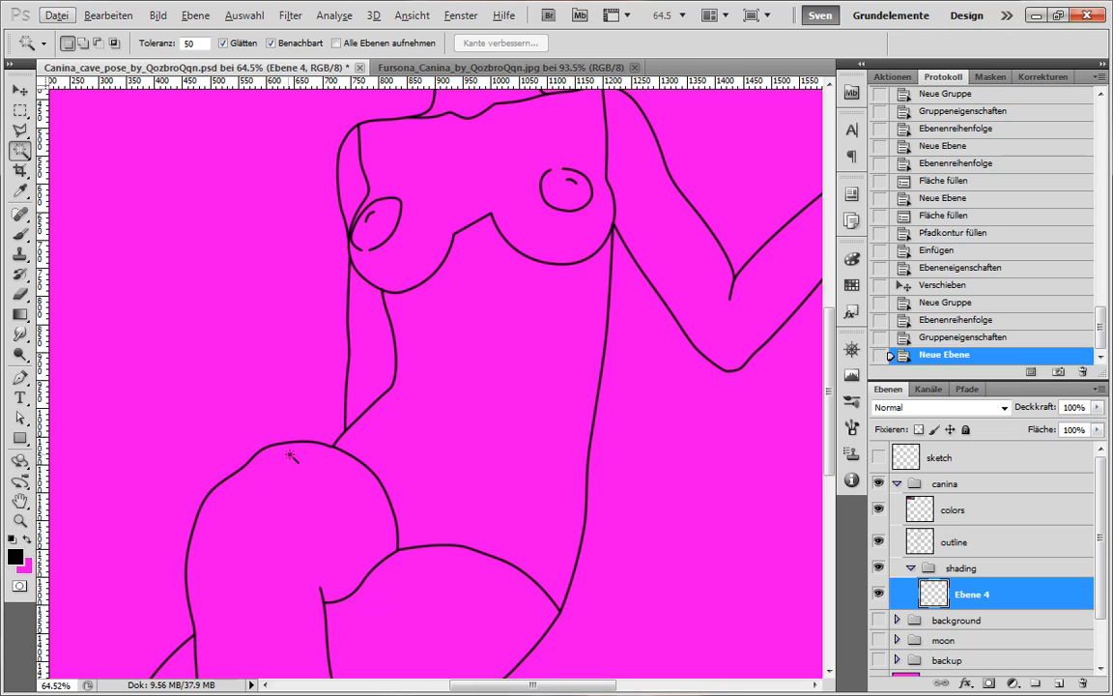
scroll(362, 499, "down", 5)
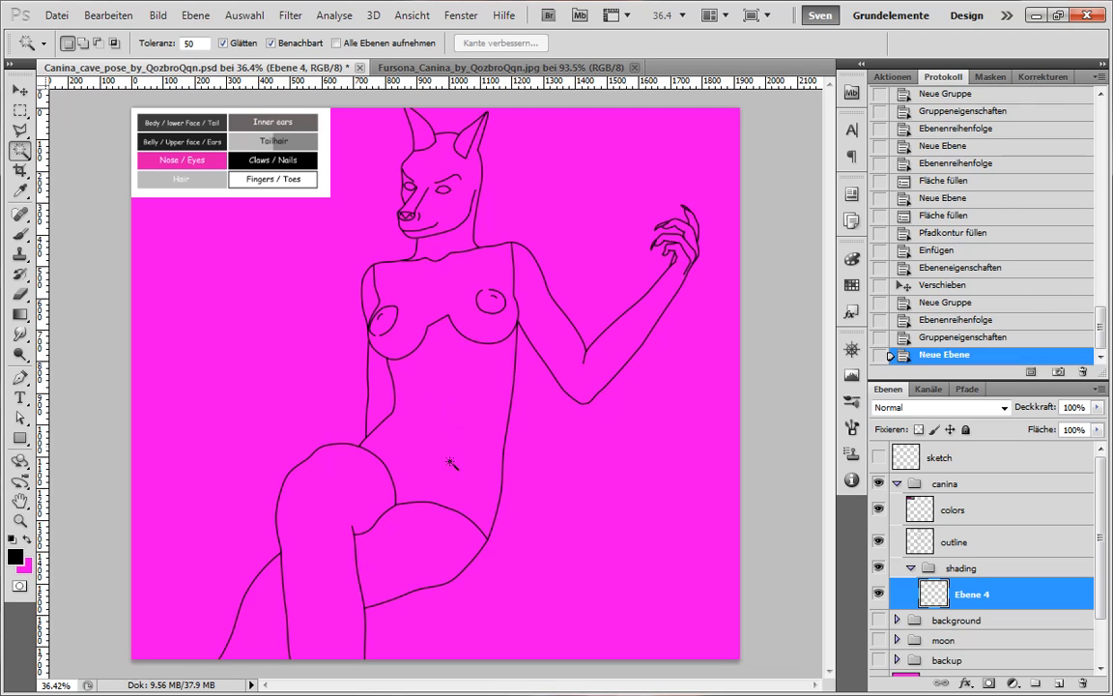
Select both arms and the rear leg's thigh and lower-leg areas on the "outline" layer with the Magic Wand, combining them into one selection.
left_click(317, 596)
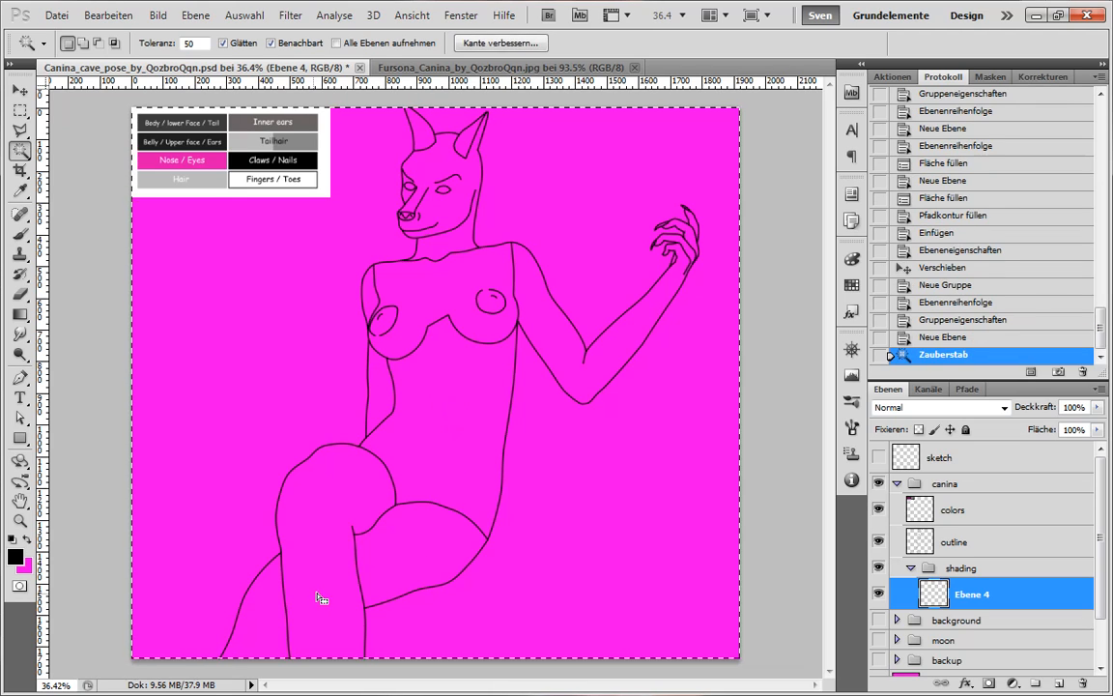
key("ctrl+d")
left_click(985, 541)
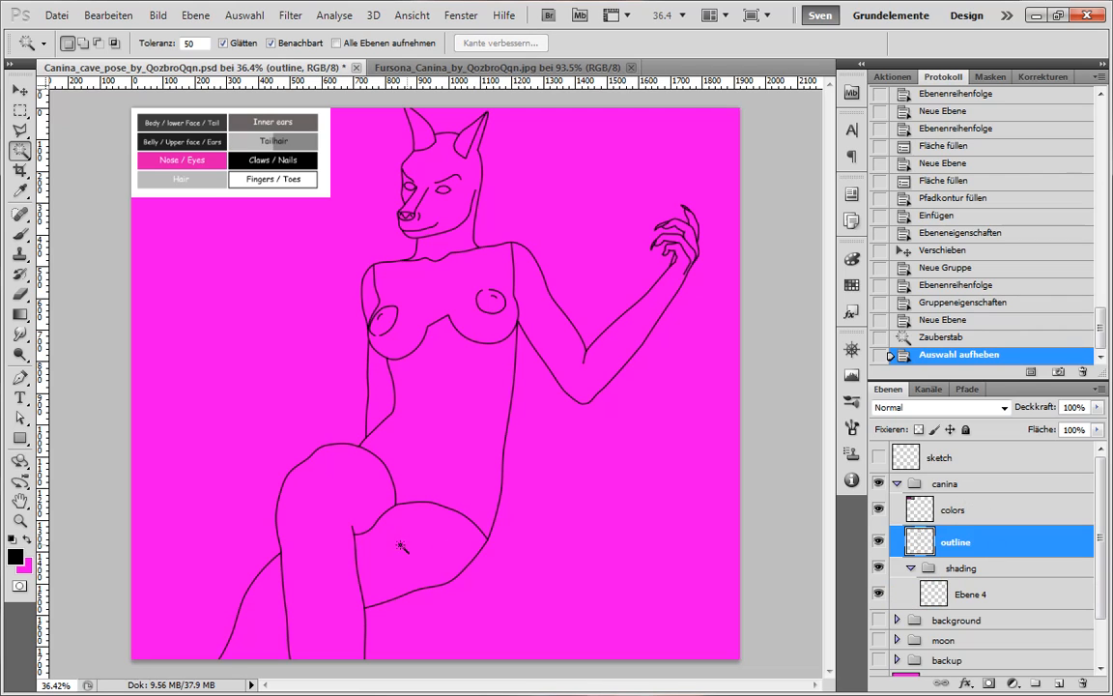
left_click(273, 633)
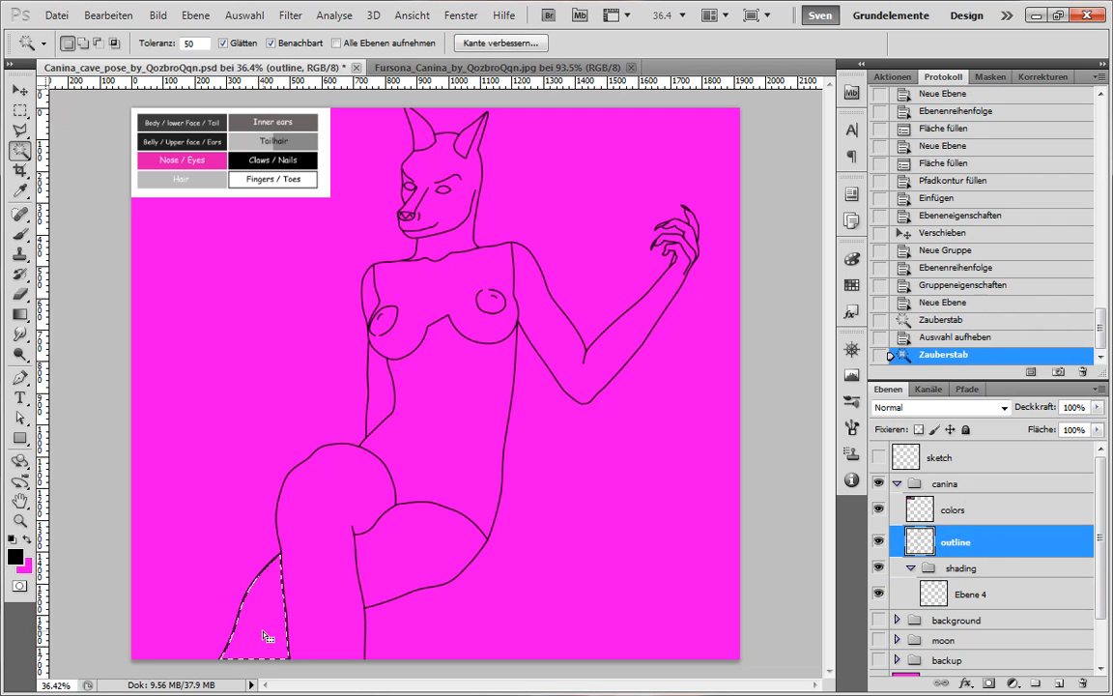
left_click(425, 568, "shift")
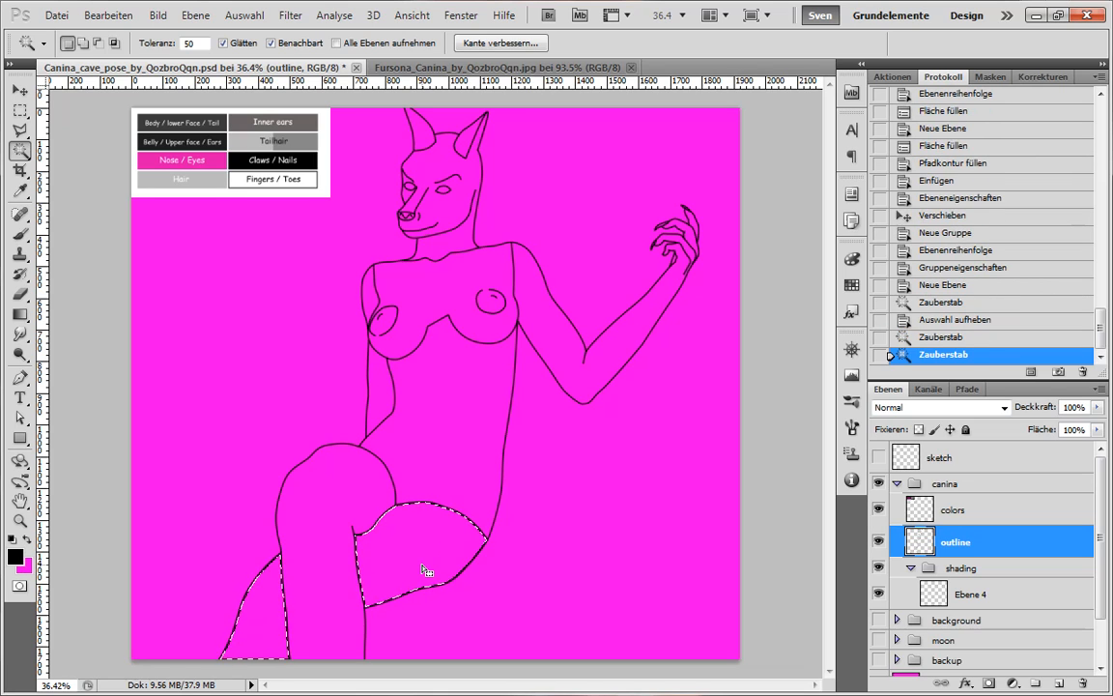
left_click(375, 372, "shift")
left_click(376, 309, "shift")
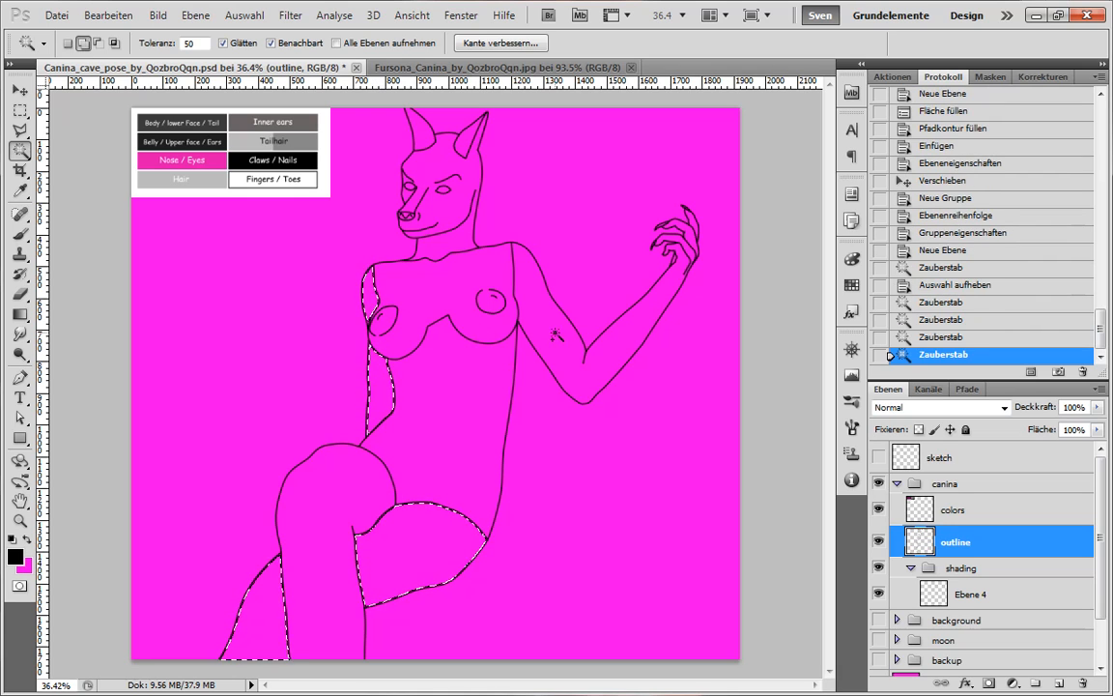
left_click(570, 360, "shift")
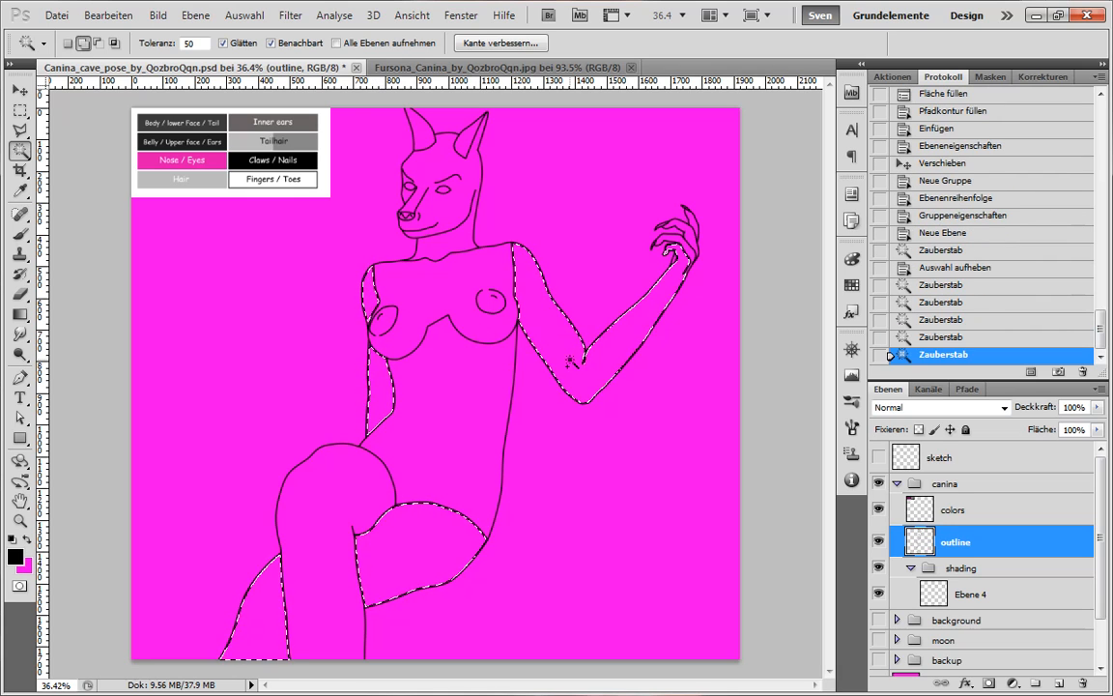
left_click(678, 259, "shift")
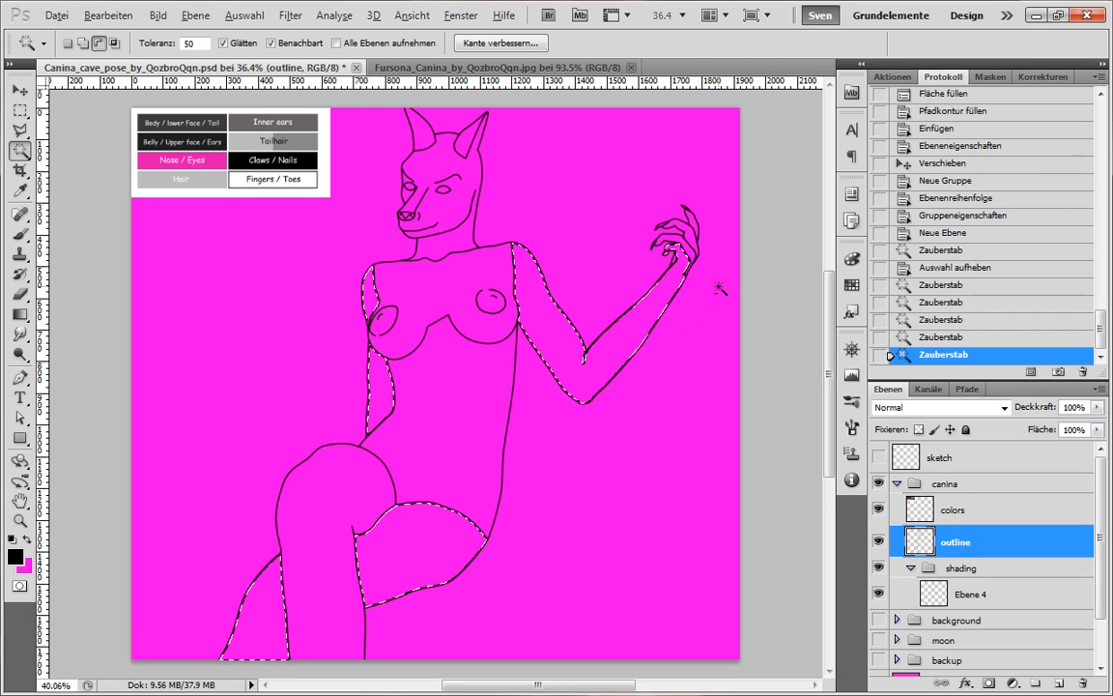
Examine the selection's edges around the raised hand and forearm, both close up and against the whole figure.
scroll(717, 295, "up", 3)
scroll(719, 288, "up", 3)
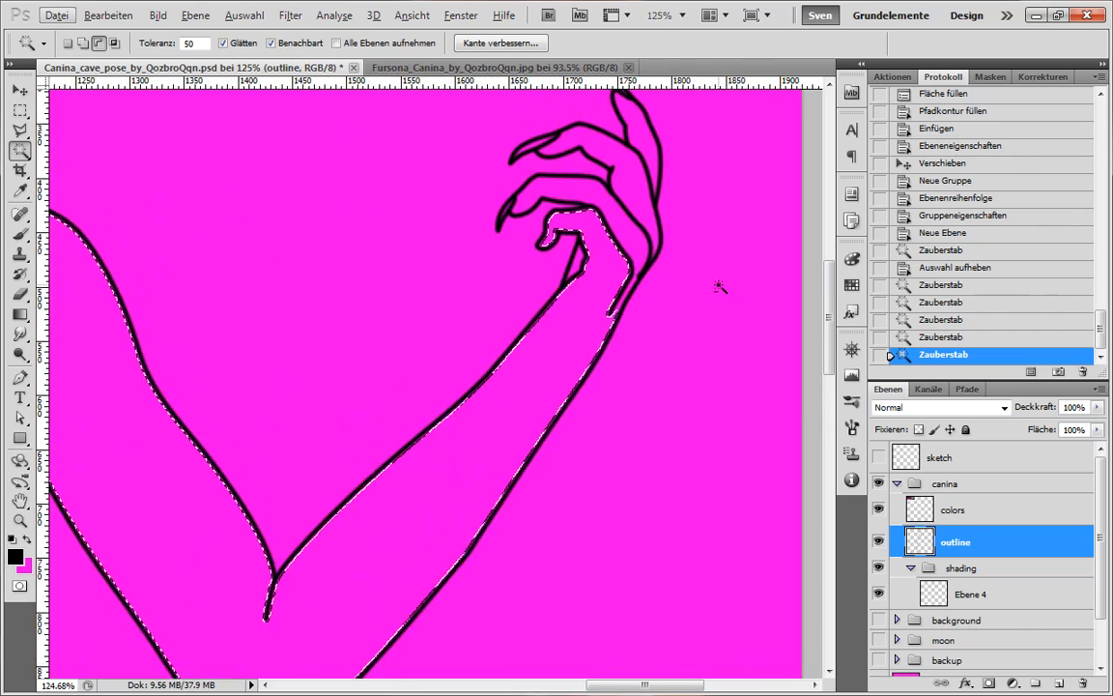
scroll(720, 287, "down", 1)
scroll(720, 288, "down", 4)
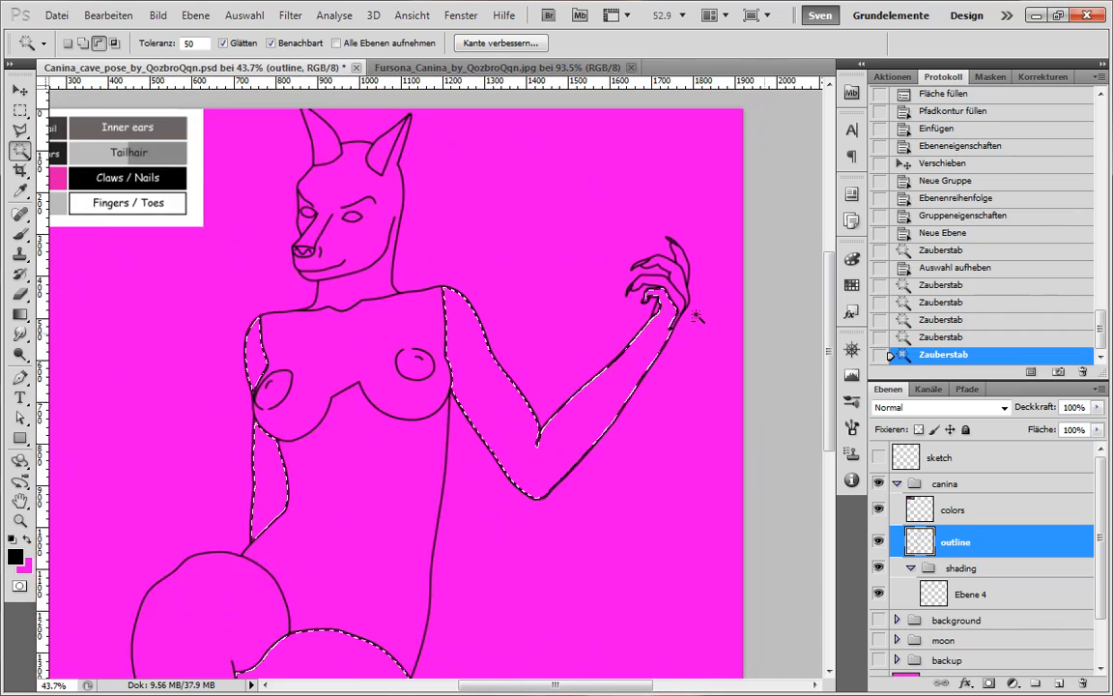
scroll(695, 317, "down", 2)
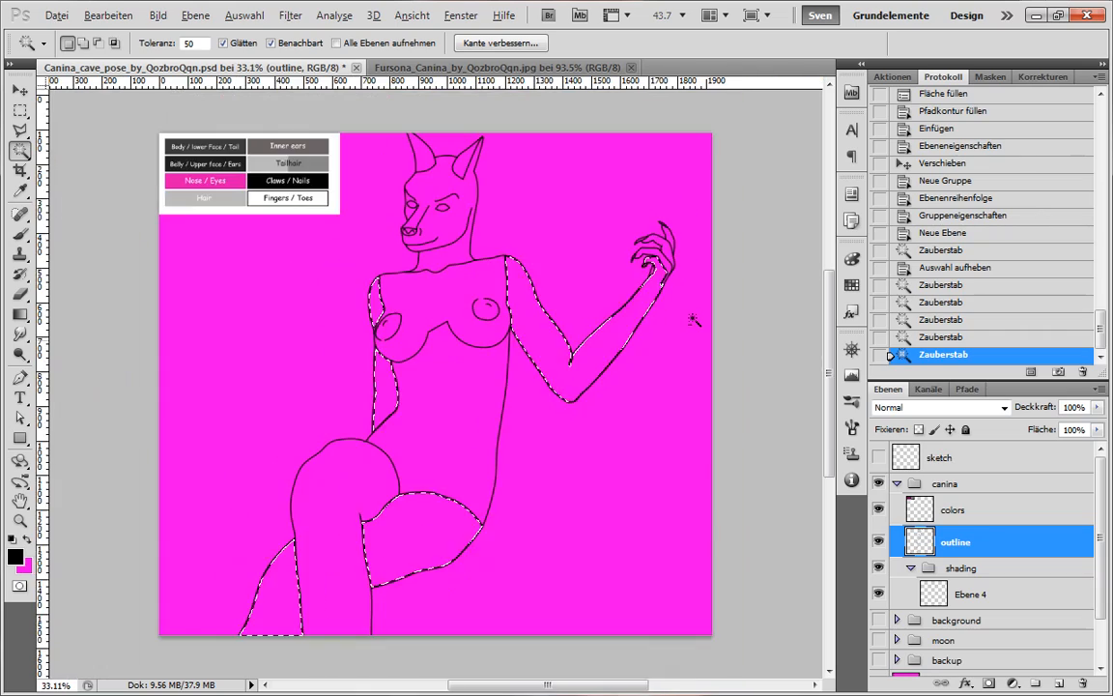
scroll(742, 231, "up", 6)
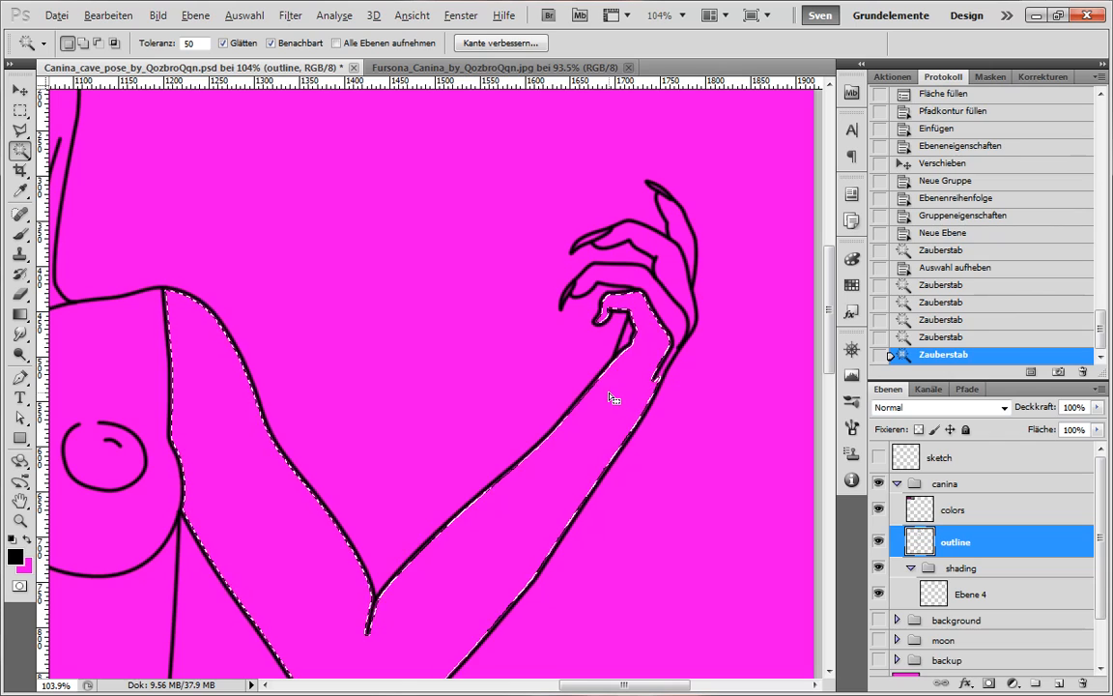
scroll(609, 394, "down", 2)
scroll(609, 391, "down", 7)
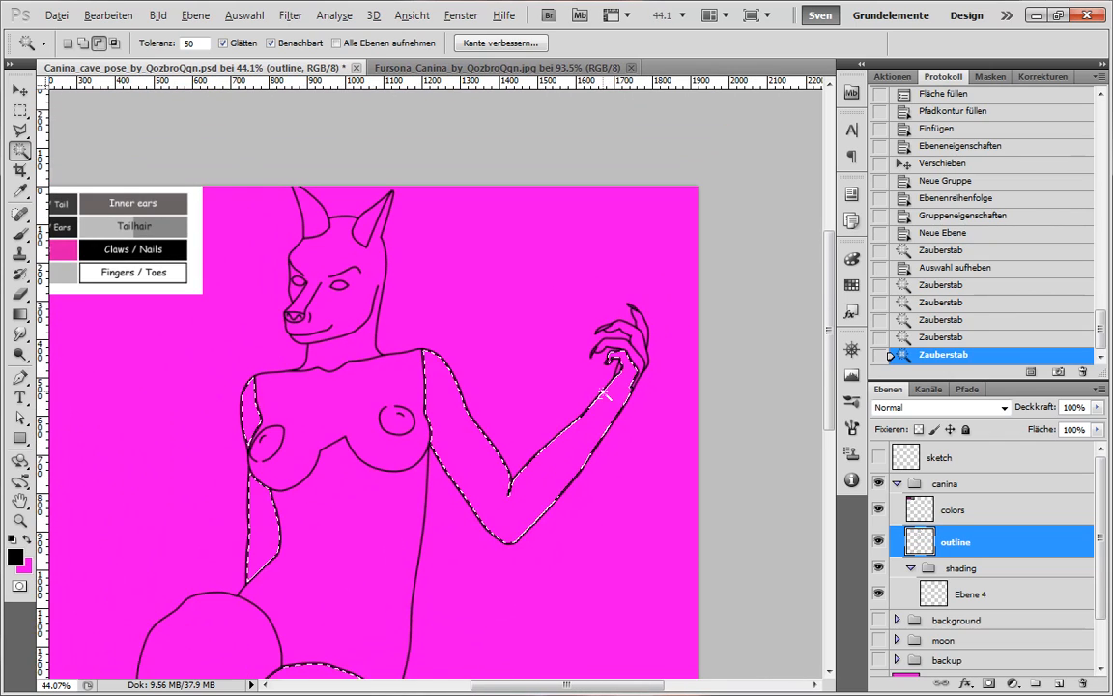
scroll(607, 399, "down", 2)
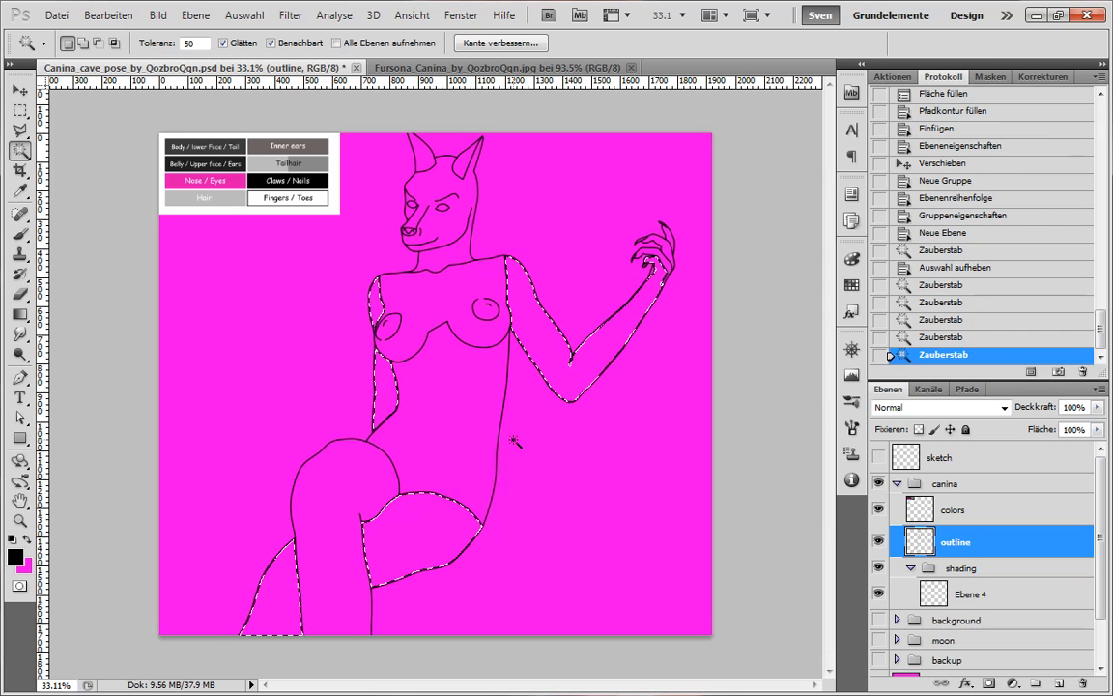
Rename the empty layer in the "shading" group to "arms_leftleg".
left_click(946, 596)
double_click(969, 594)
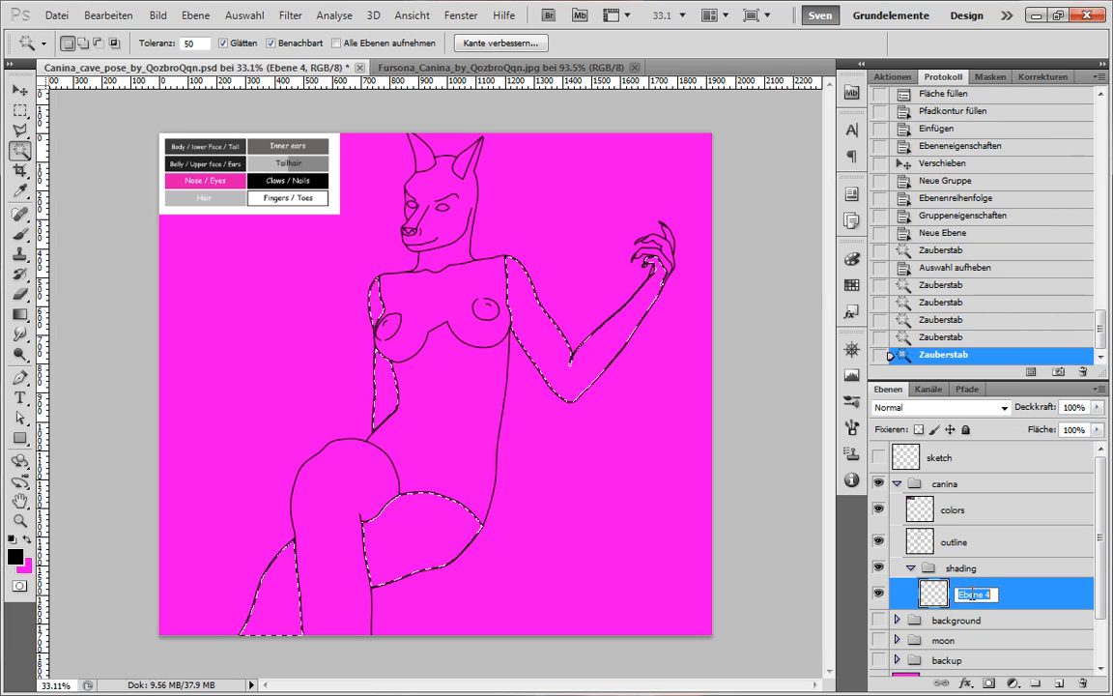
type("arm")
type("s_leftleg")
key("Return")
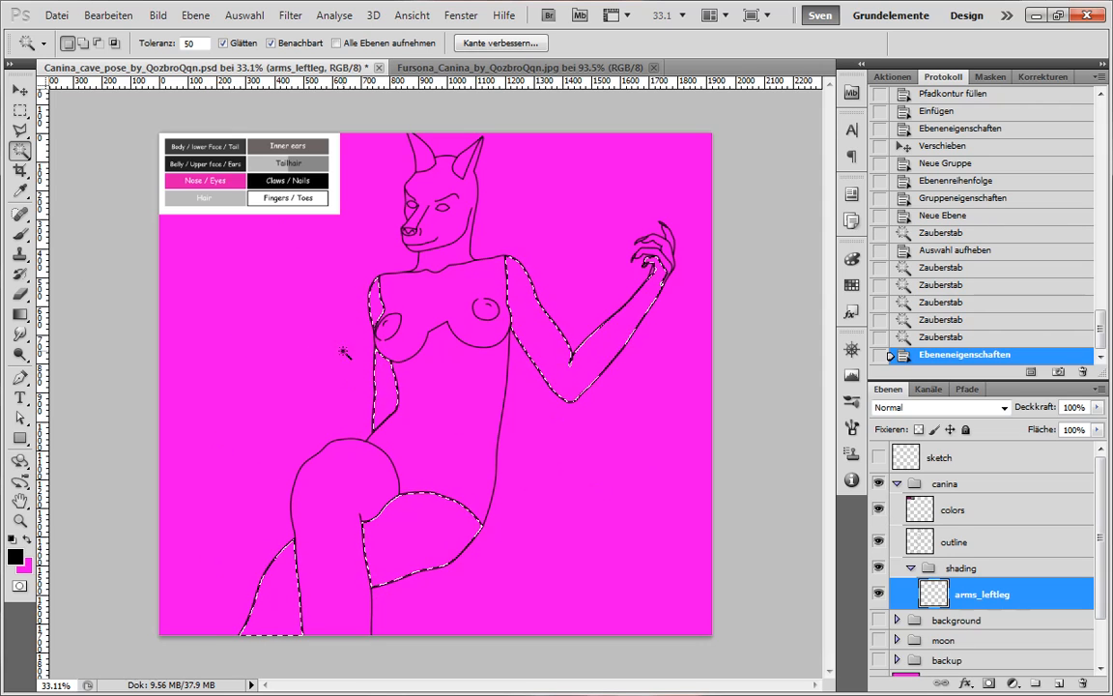
Activate the Brush and examine how closely the selection's edge follows the thigh outline at different magnifications.
key("b")
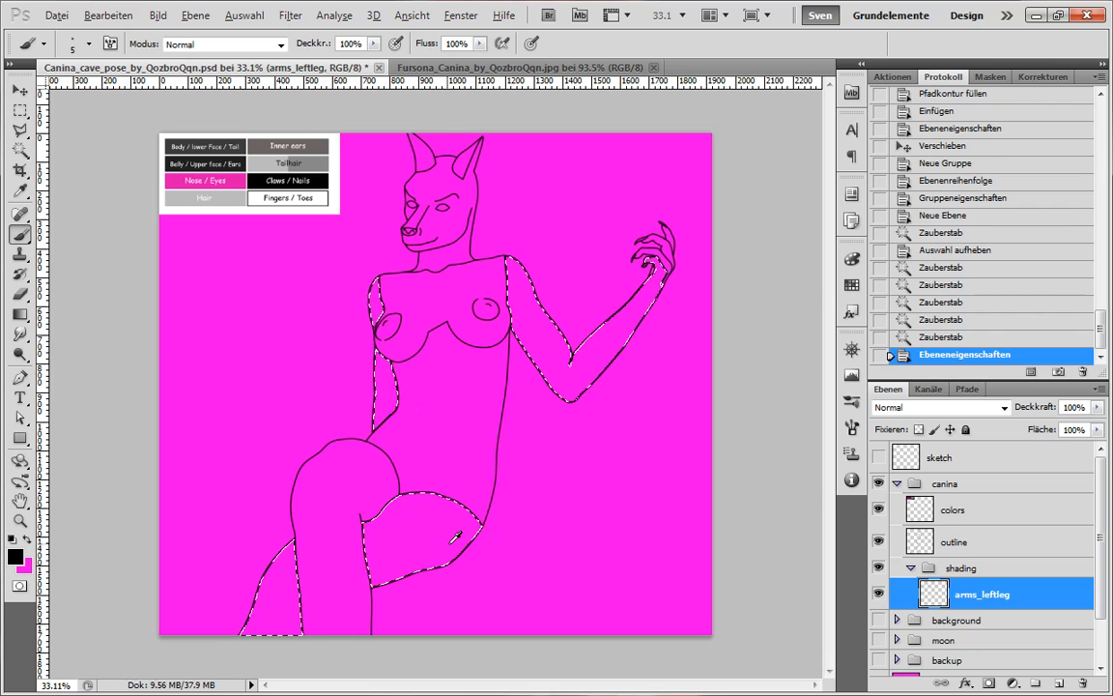
scroll(454, 536, "up", 5)
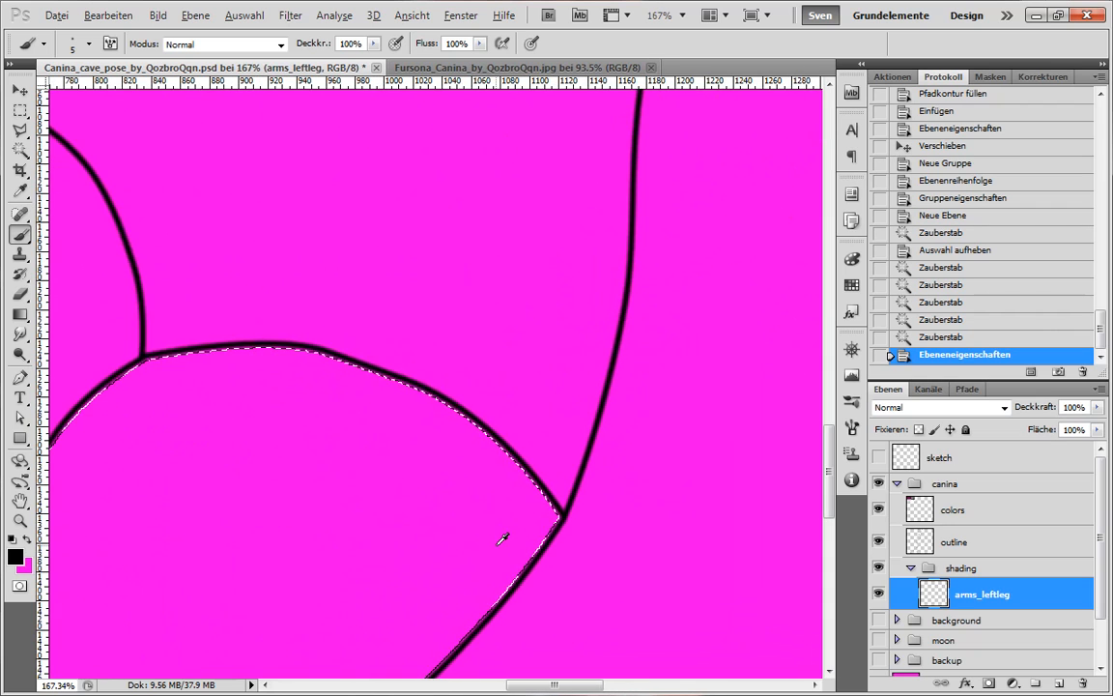
scroll(609, 517, "up", 2)
scroll(596, 514, "down", 4)
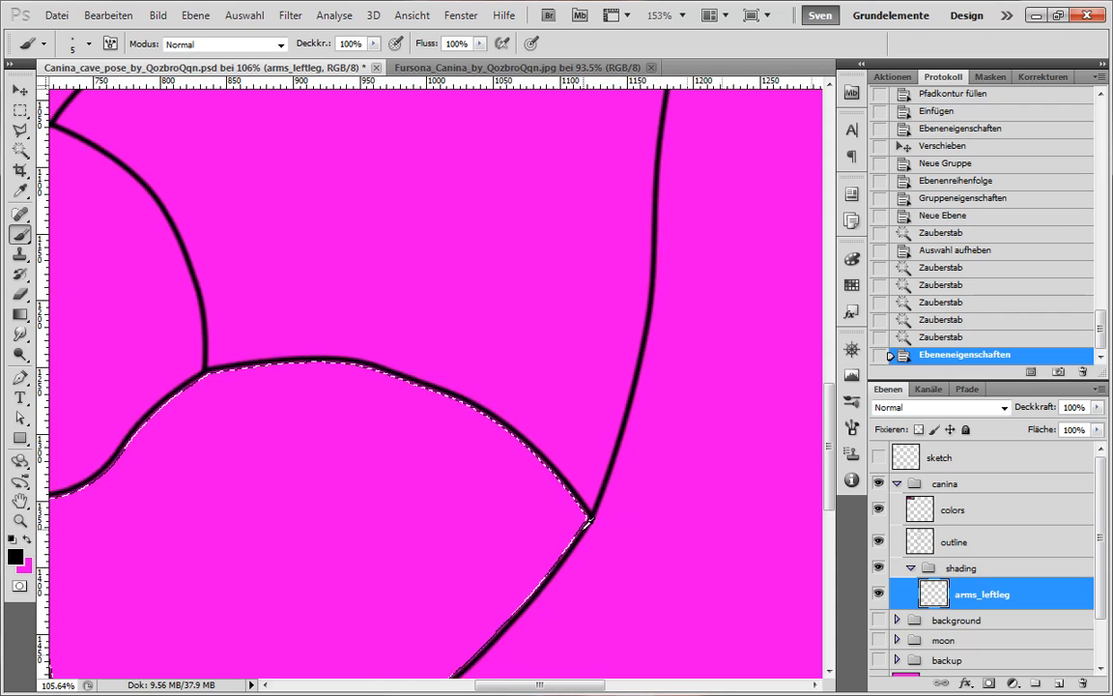
scroll(587, 522, "down", 3)
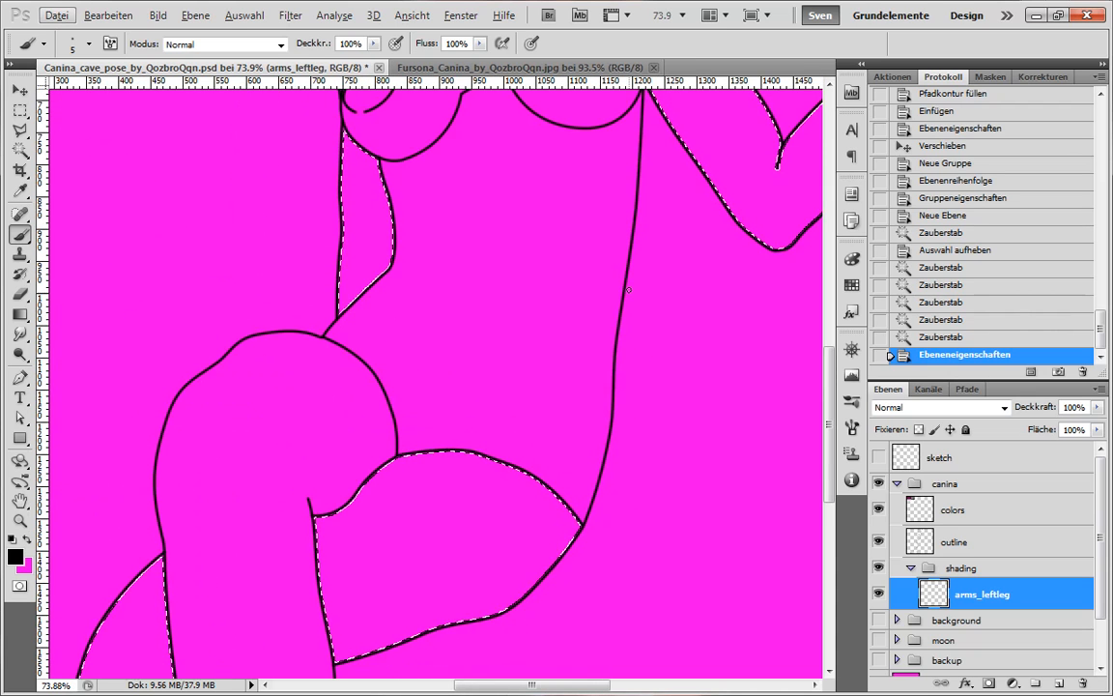
scroll(507, 512, "up", 1)
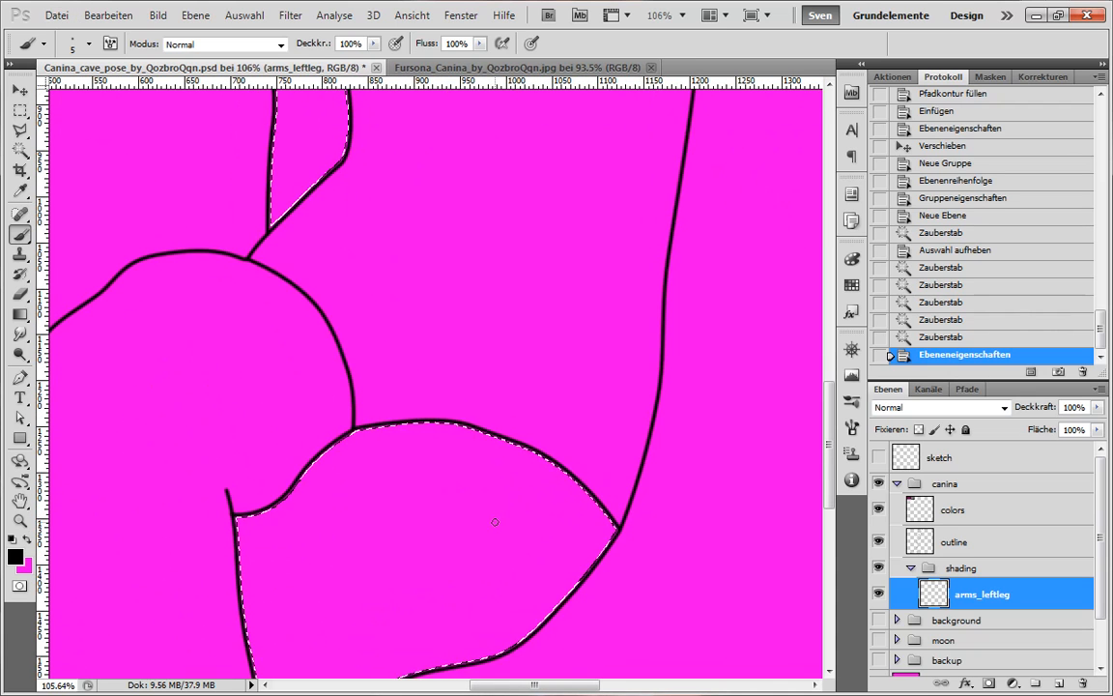
scroll(494, 521, "down", 1)
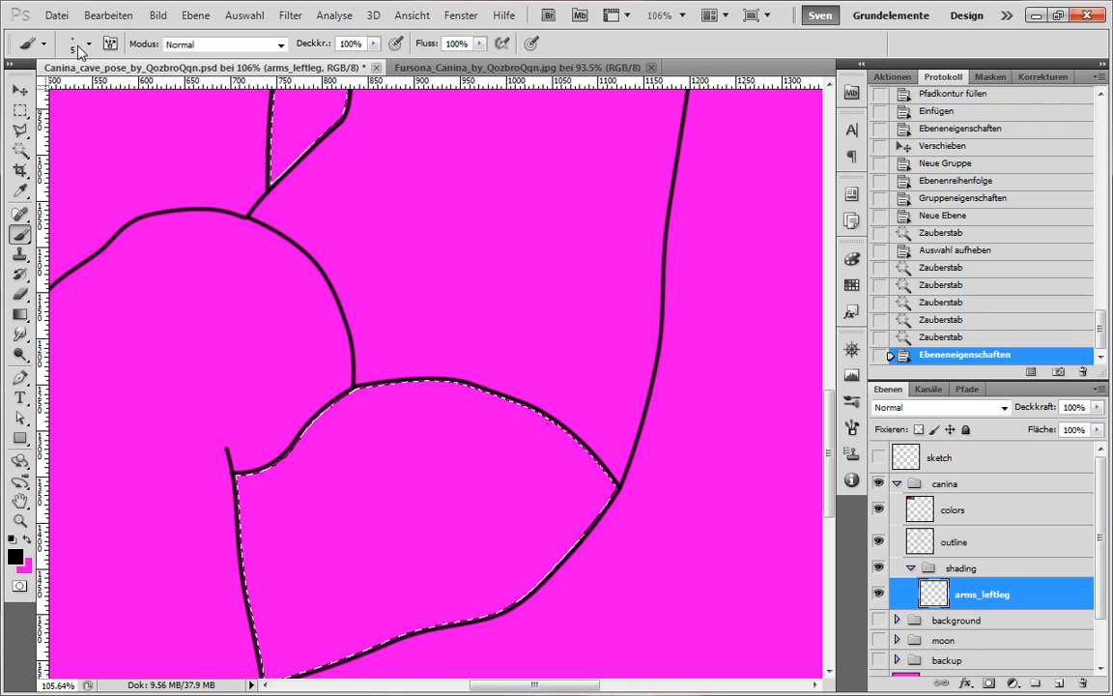
scroll(462, 414, "down", 1)
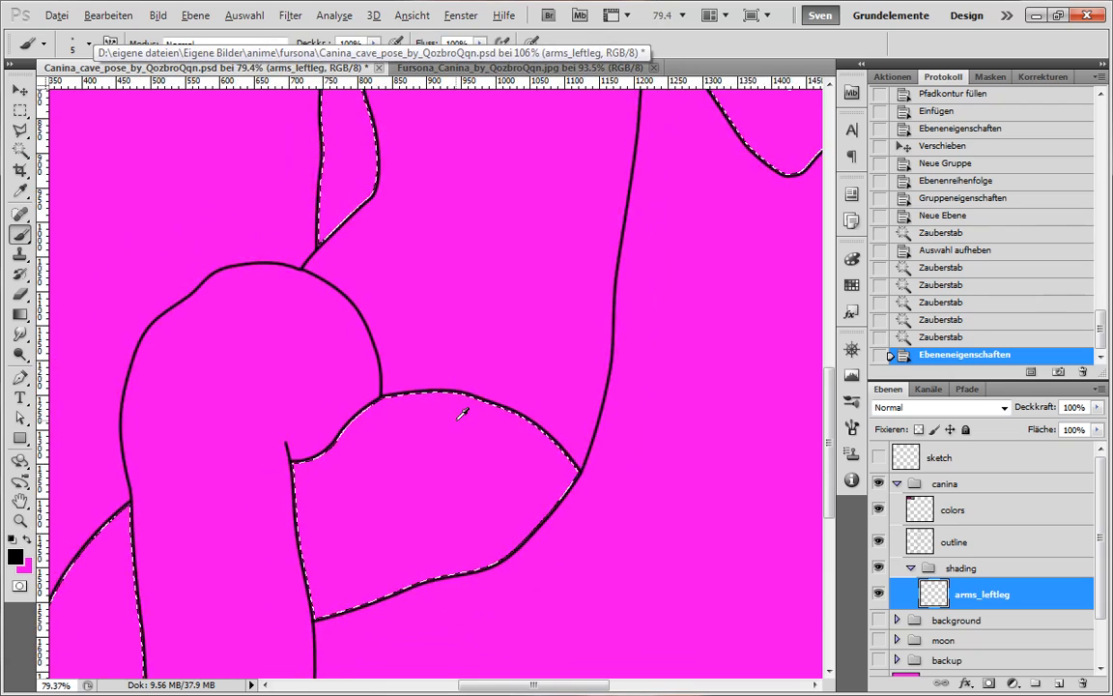
scroll(462, 414, "down", 3)
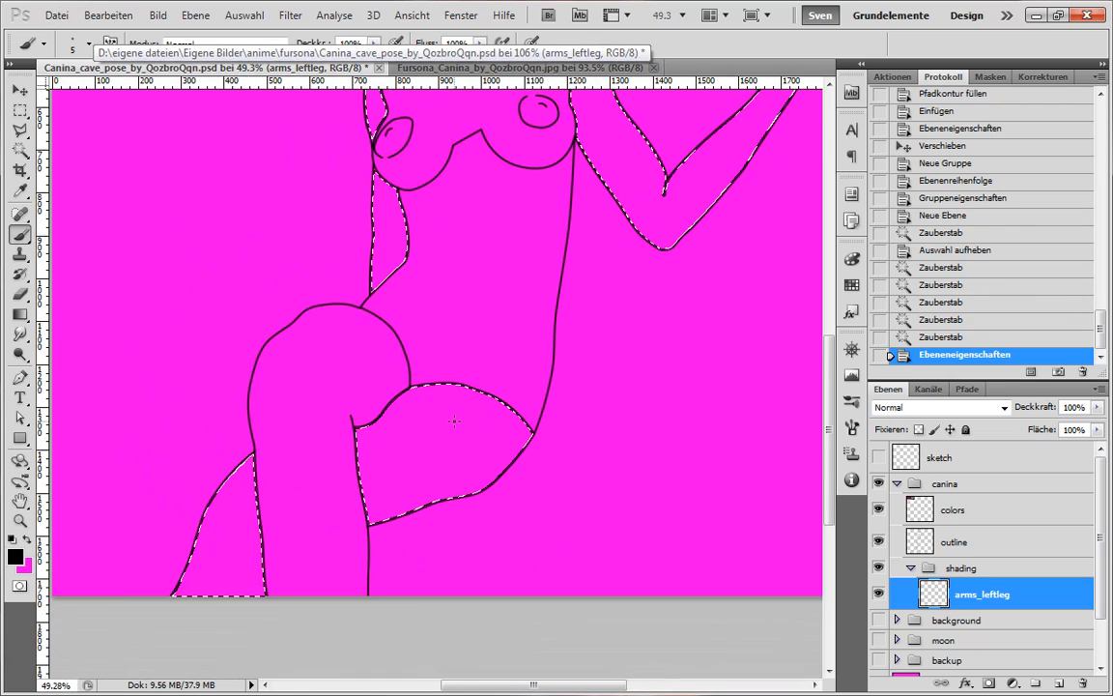
scroll(453, 420, "down", 1)
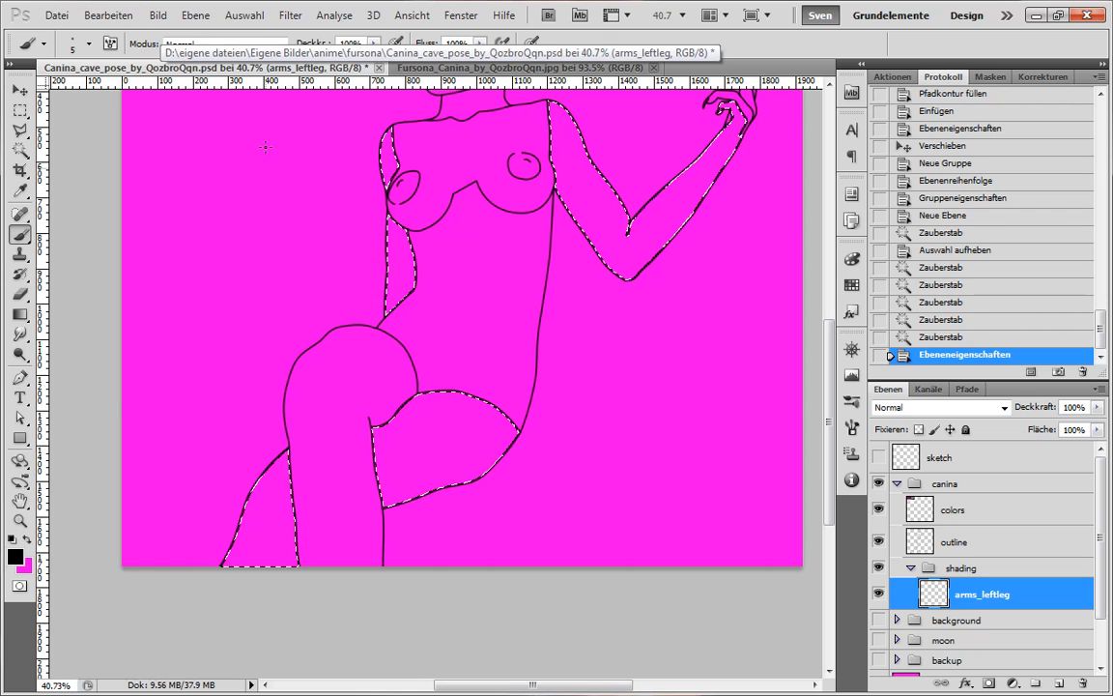
Expand the selection of the arms and rear leg by 5 pixels.
left_click(247, 16)
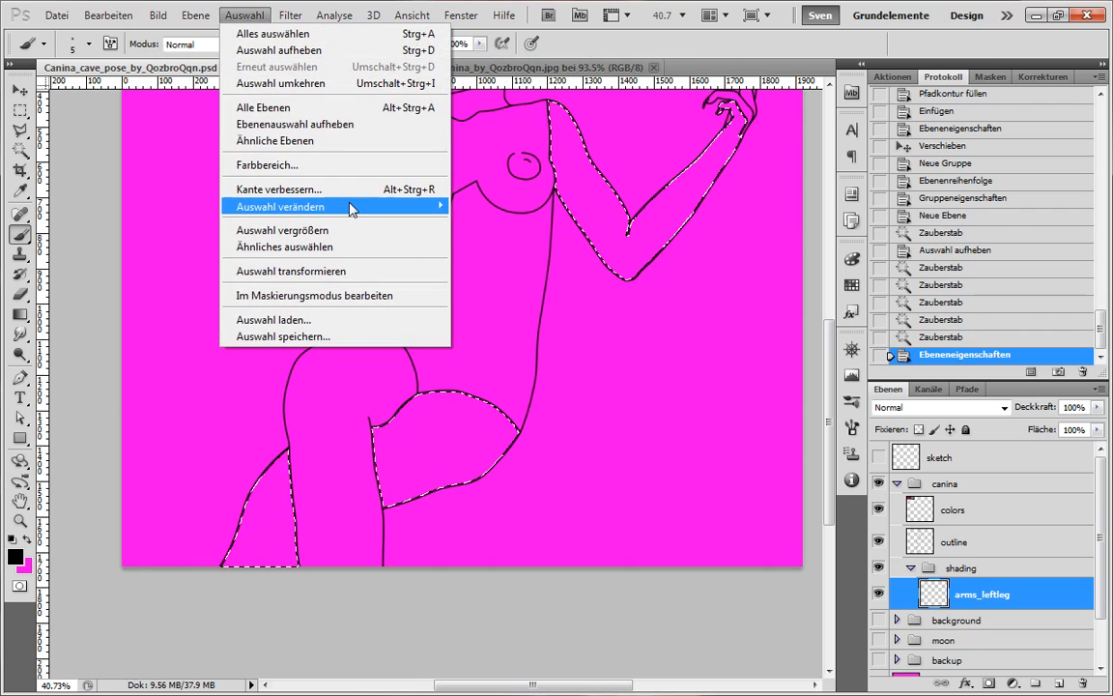
mouse_move(351, 209)
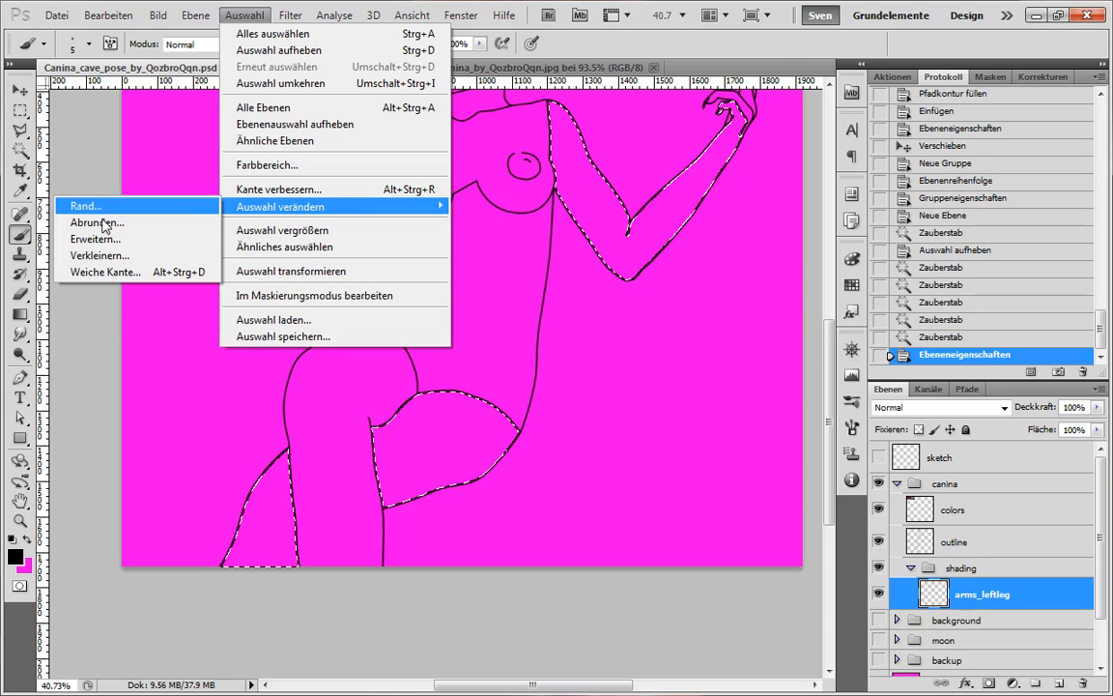
left_click(101, 242)
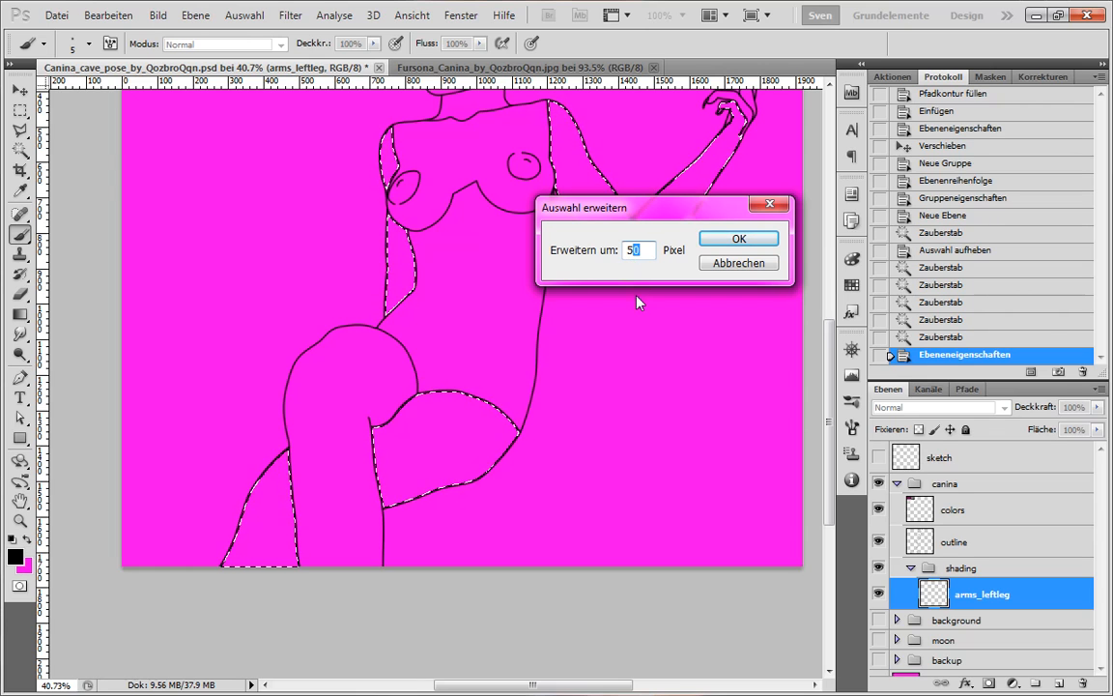
key("Delete")
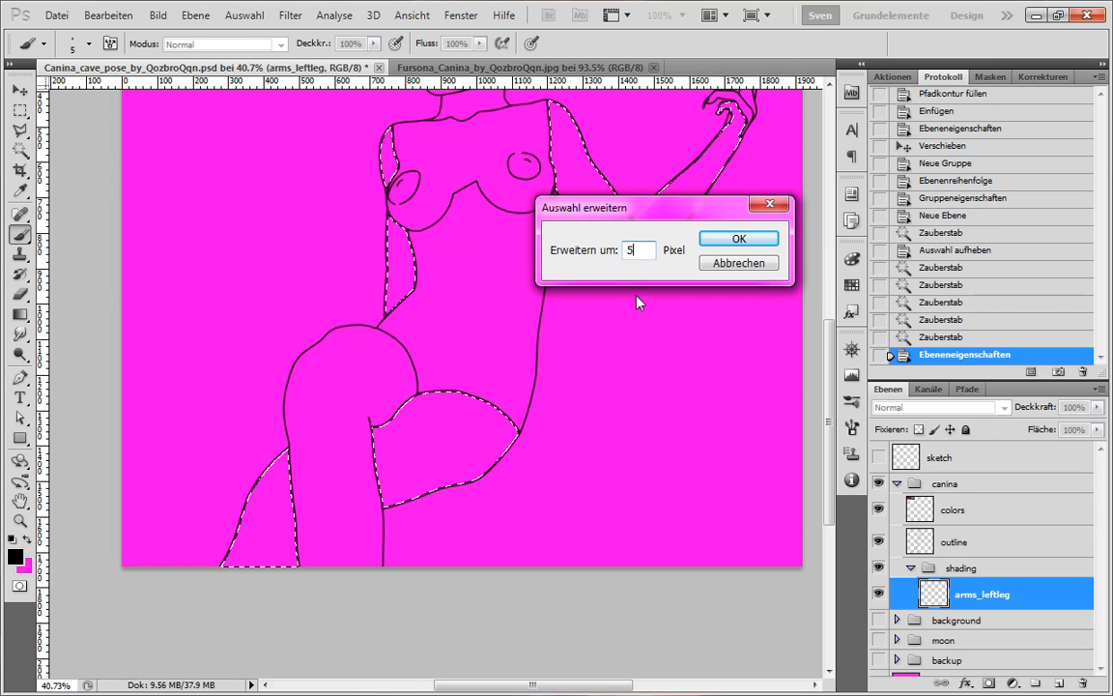
left_click(737, 240)
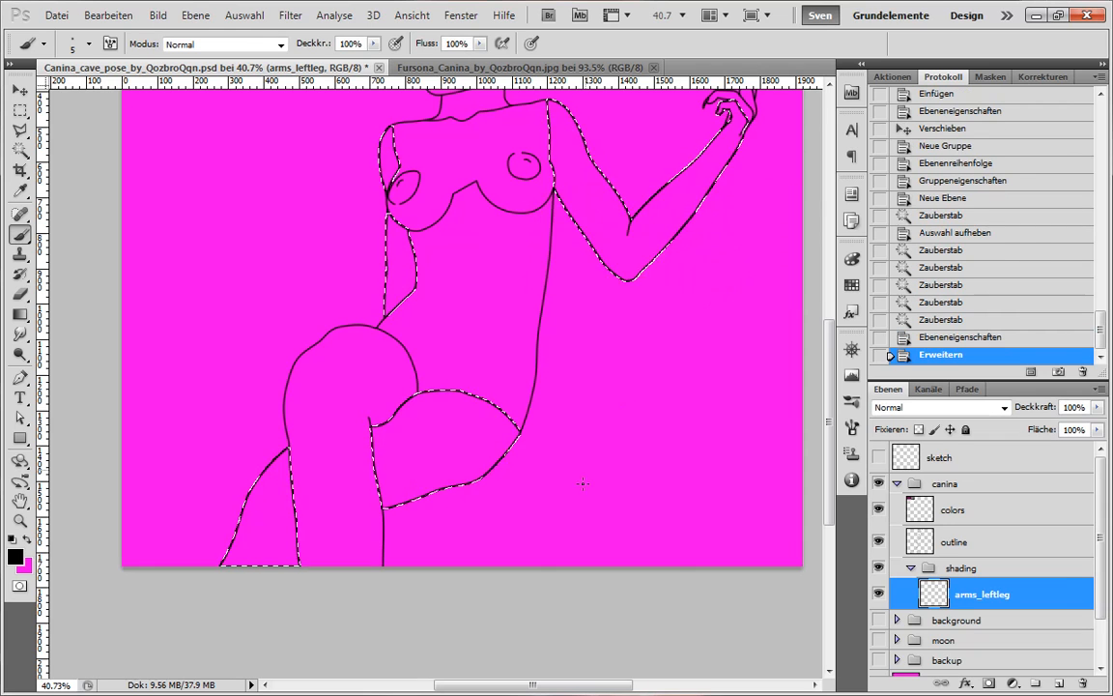
Examine the expanded selection's edges around the thigh and arms, and switch to the Fursona_Canina reference image to view its colour table.
scroll(493, 473, "up", 5)
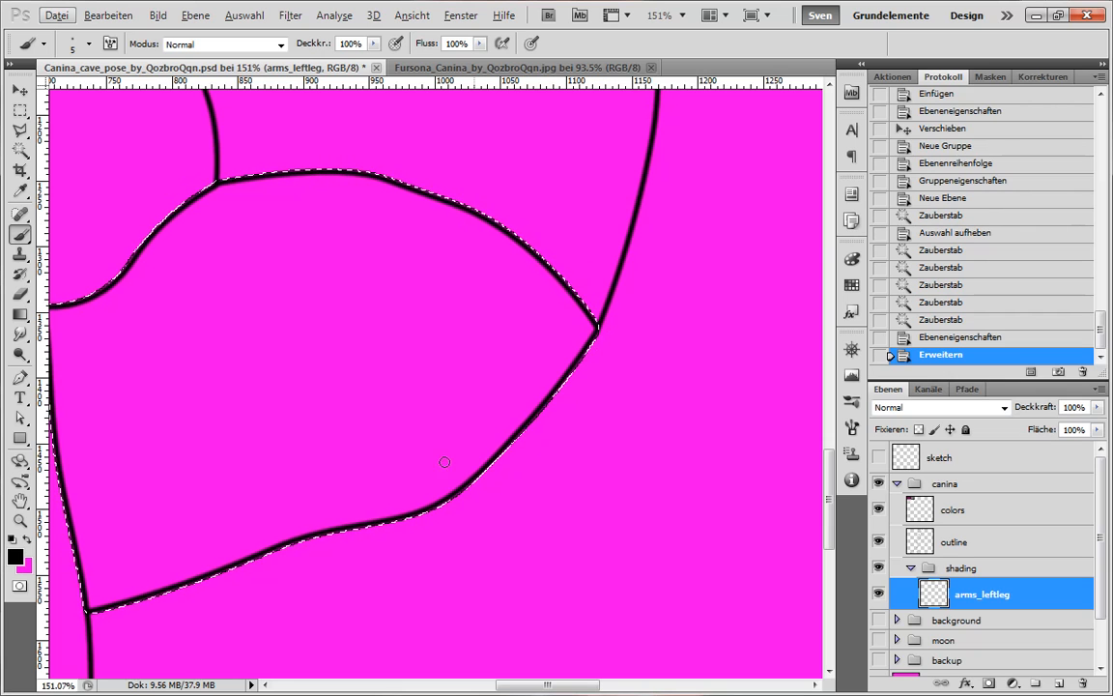
scroll(432, 413, "down", 2)
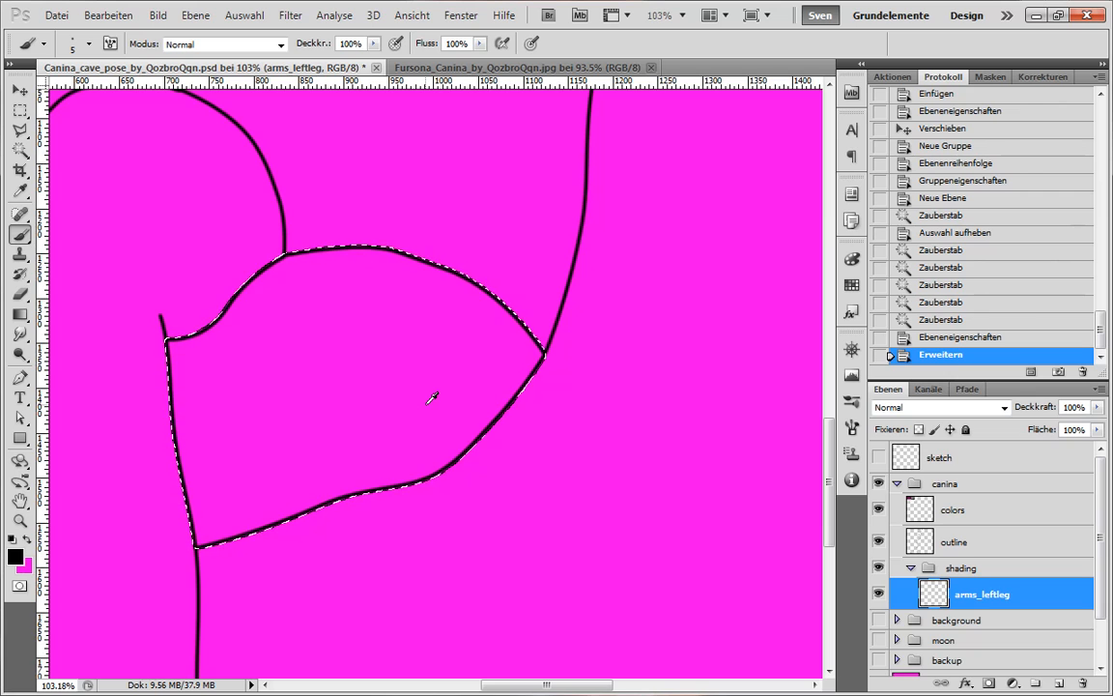
scroll(433, 398, "down", 2)
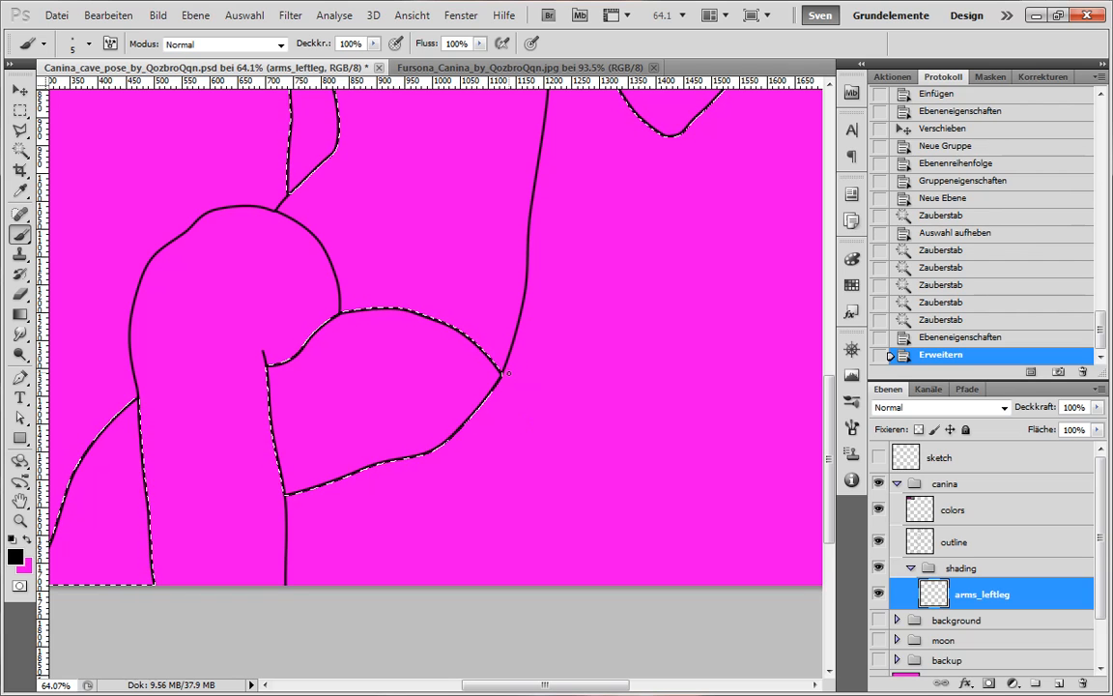
scroll(530, 202, "down", 4)
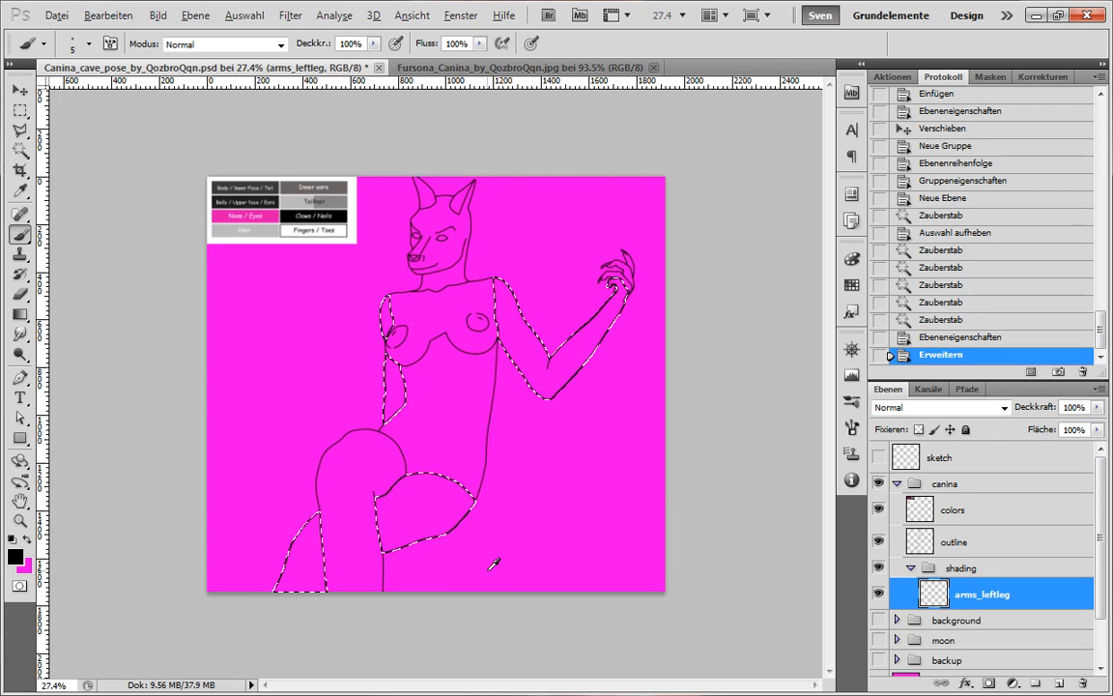
scroll(493, 563, "up", 4)
scroll(525, 485, "down", 3)
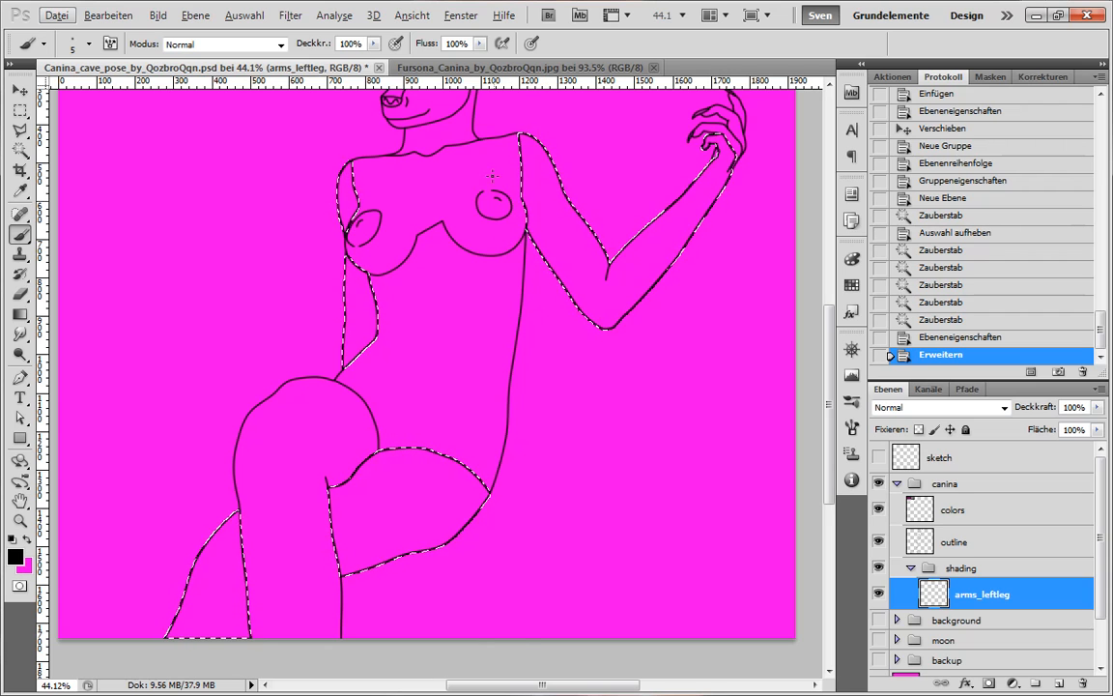
left_click(520, 67)
scroll(336, 362, "down", 2)
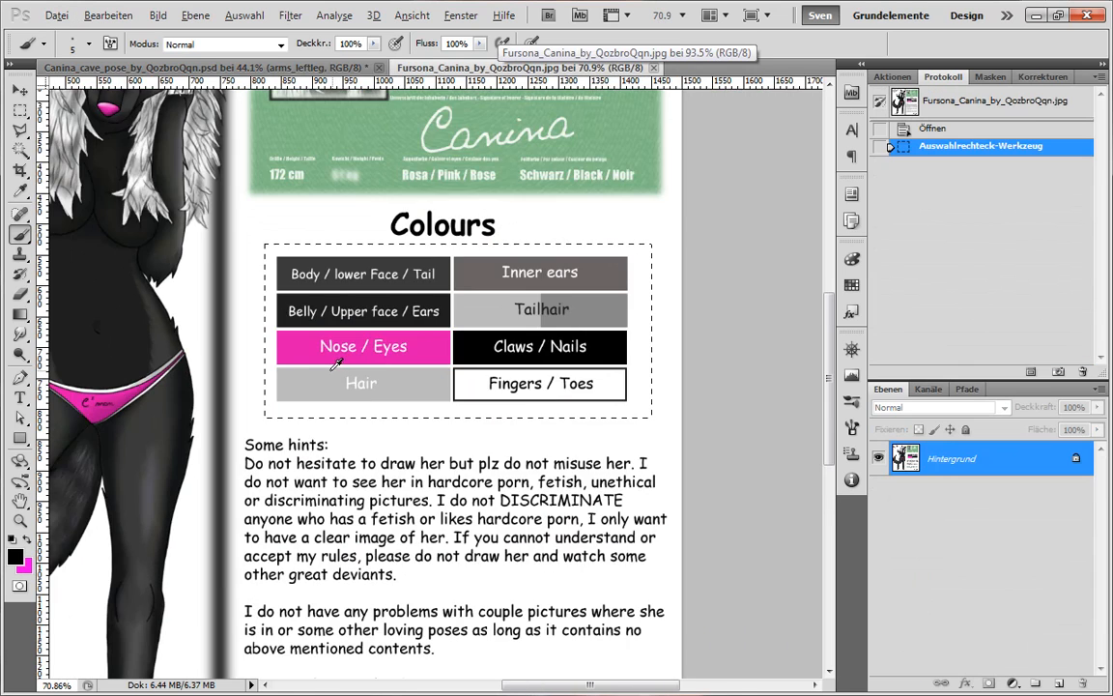
Examine the colouring of the raised hand, fingers, claws and forearm in the Fursona_Canina reference image.
scroll(336, 362, "down", 3)
scroll(239, 182, "up", 4)
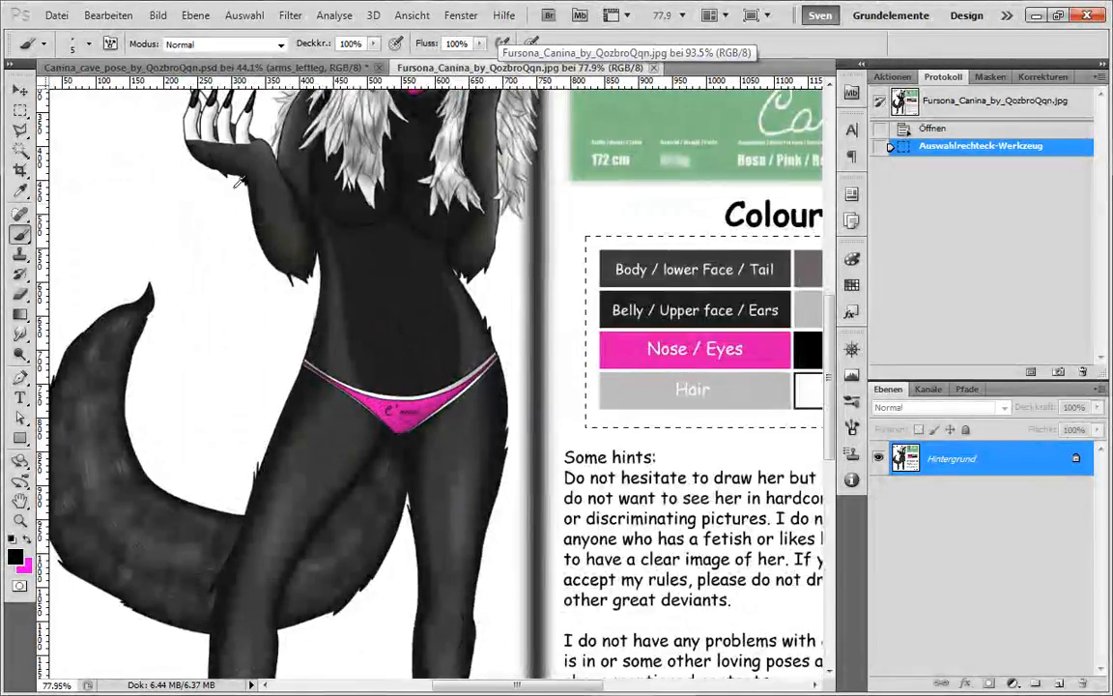
scroll(239, 182, "up", 5)
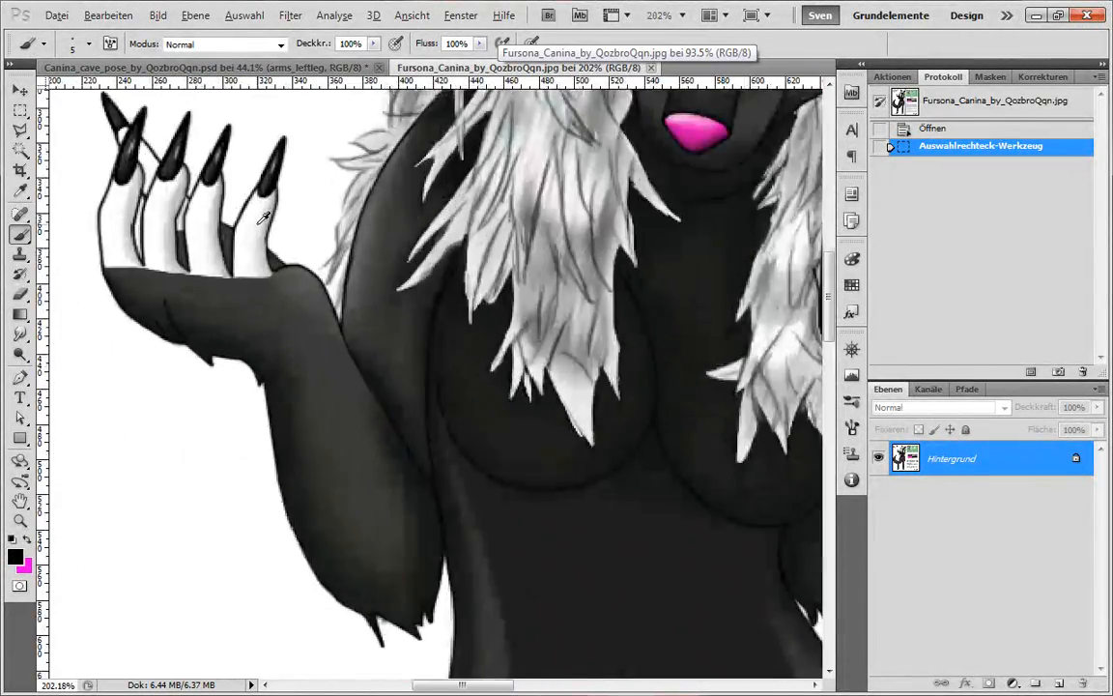
scroll(262, 218, "up", 1)
scroll(285, 281, "up", 1)
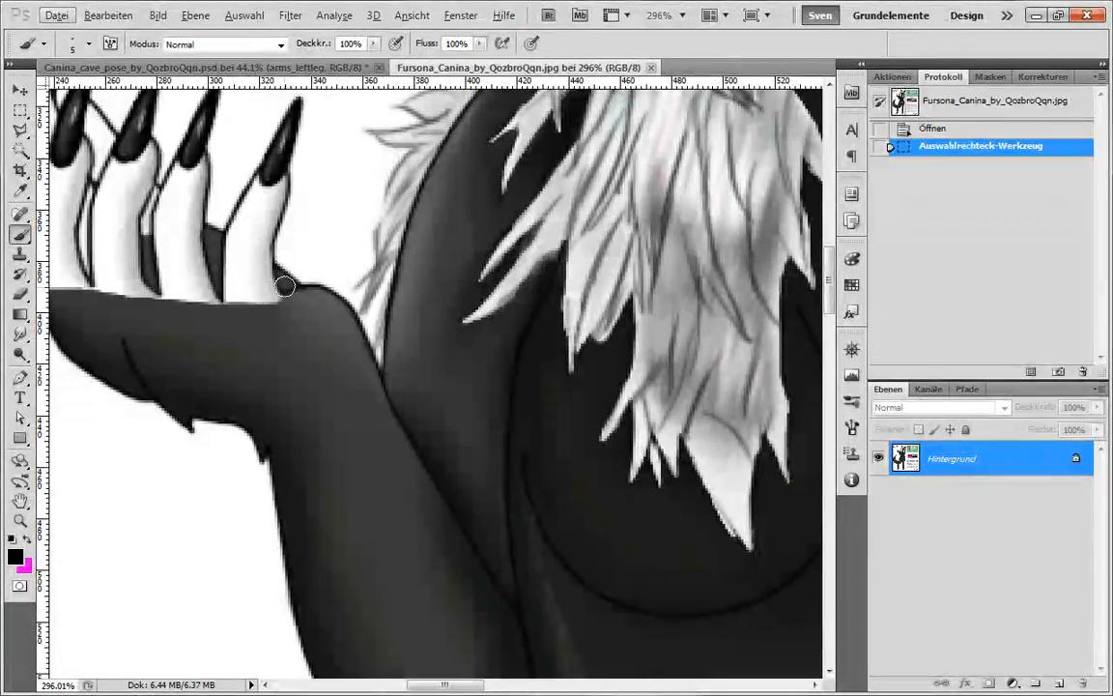
scroll(328, 182, "down", 4)
Open Canina_and_a_lightningbug_by_QozbroQqn.jpg and examine the colouring of the outstretched hand and forearm at different magnifications.
left_click(56, 16)
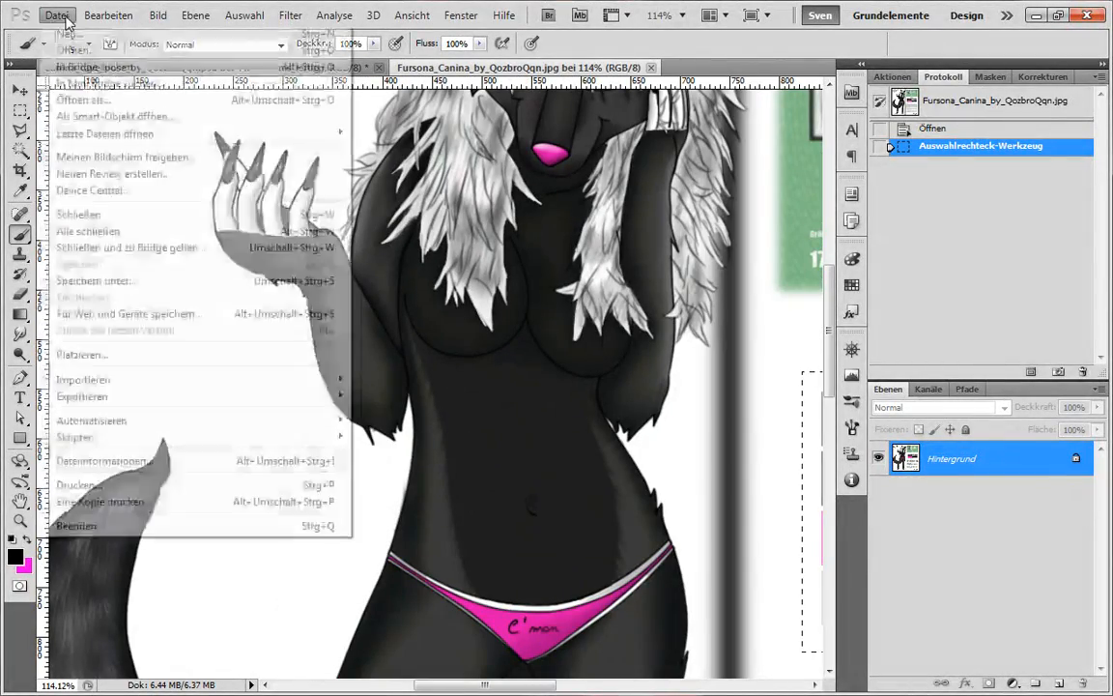
left_click(81, 54)
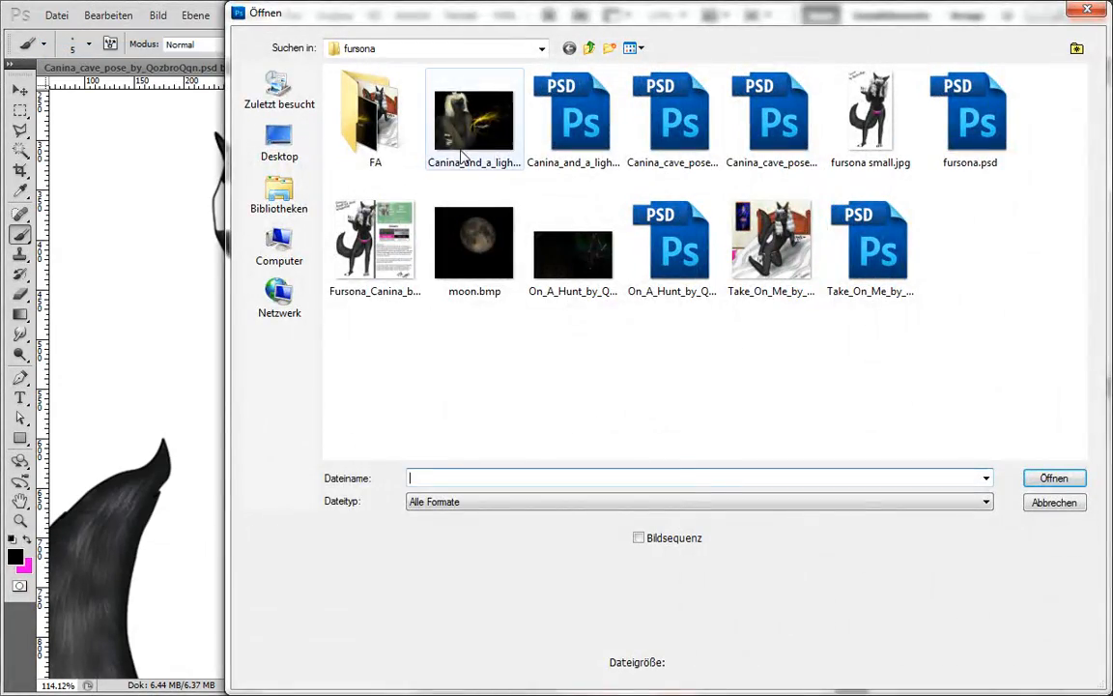
double_click(375, 242)
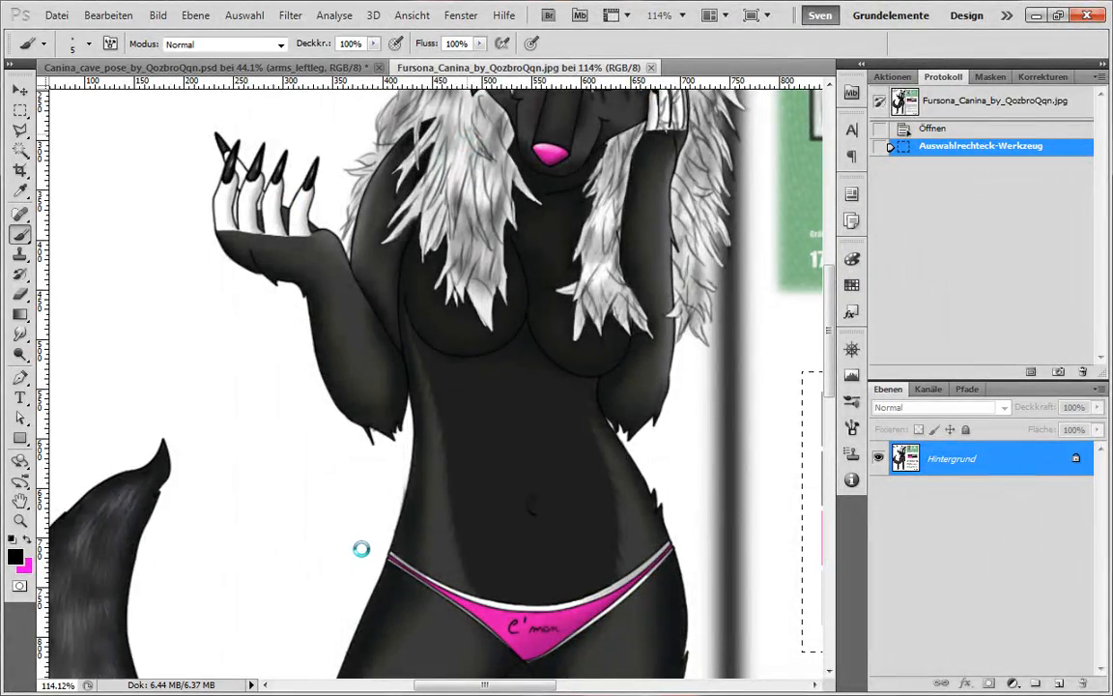
scroll(512, 425, "up", 4)
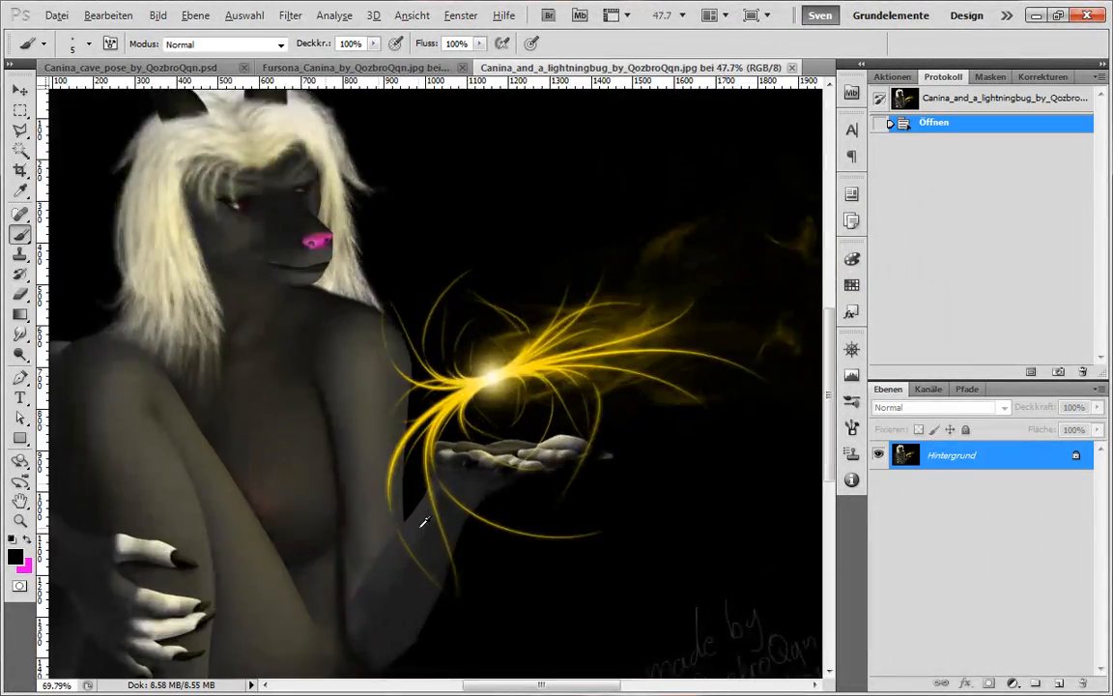
scroll(512, 423, "up", 5)
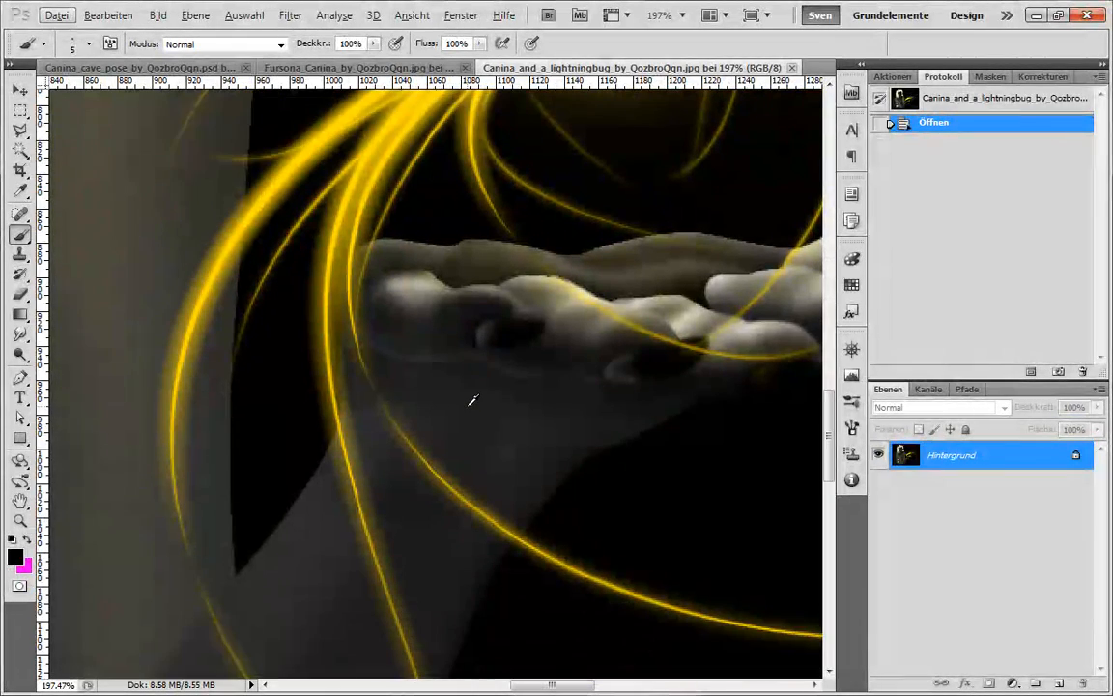
scroll(466, 398, "down", 2)
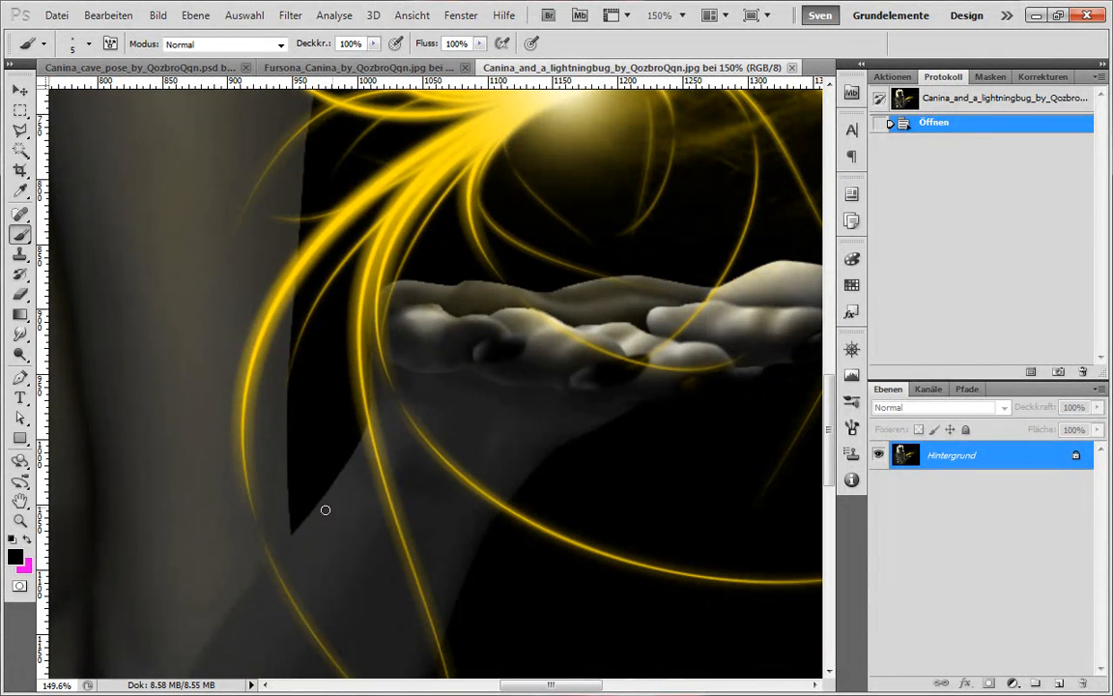
scroll(324, 509, "down", 3)
scroll(320, 507, "up", 2)
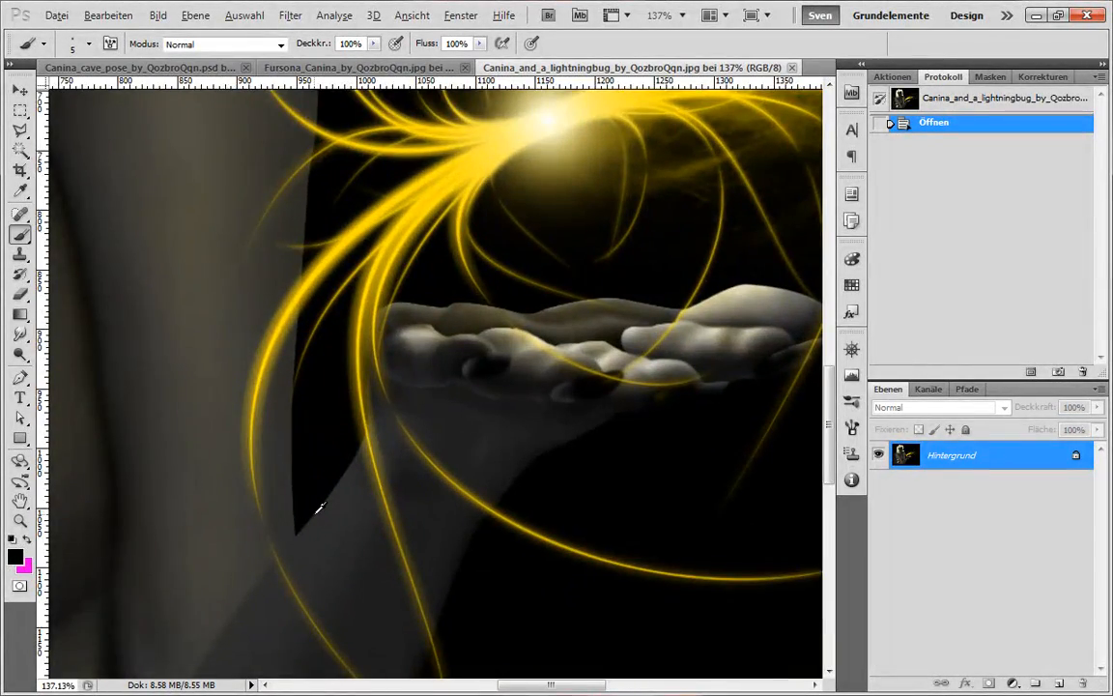
scroll(320, 507, "up", 1)
scroll(319, 507, "down", 1)
scroll(320, 507, "up", 2)
scroll(319, 507, "down", 3)
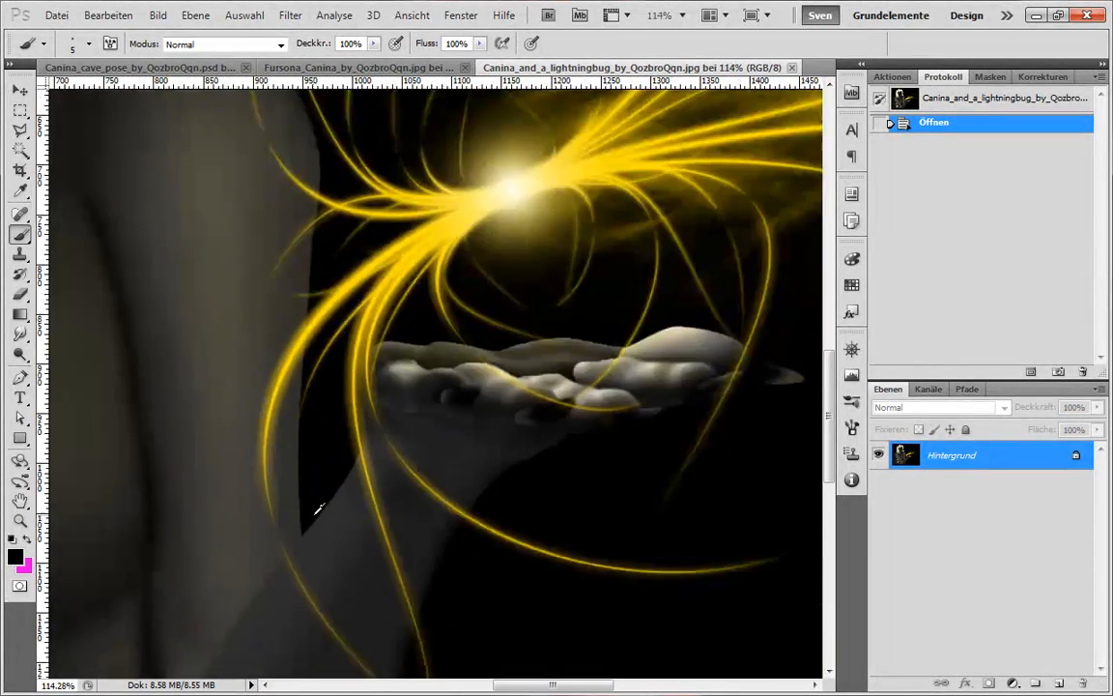
scroll(320, 507, "down", 5)
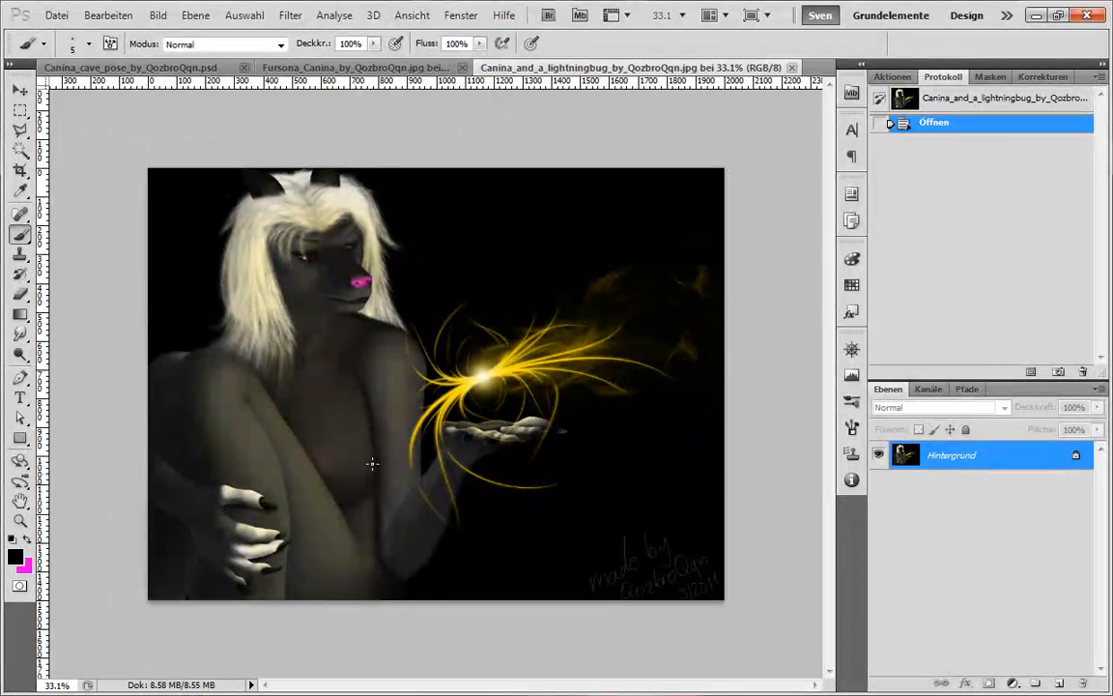
Close the Canina_and_a_lightningbug and Fursona_Canina reference images, leaving only the Canina_cave_pose document open.
left_click(791, 68)
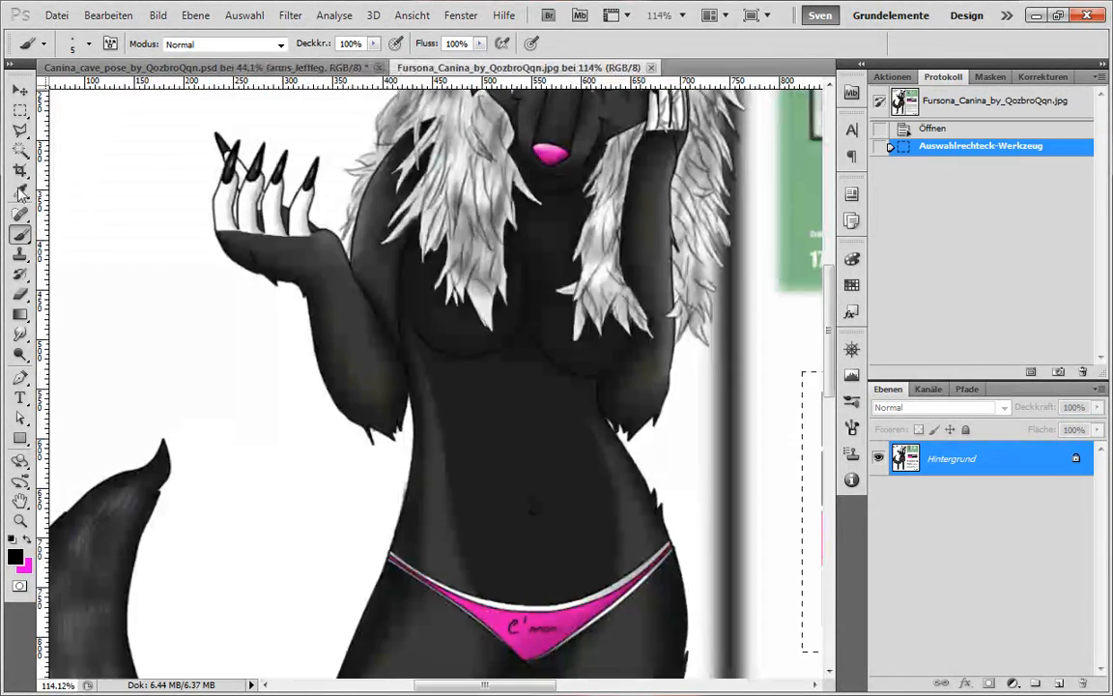
left_click(251, 67)
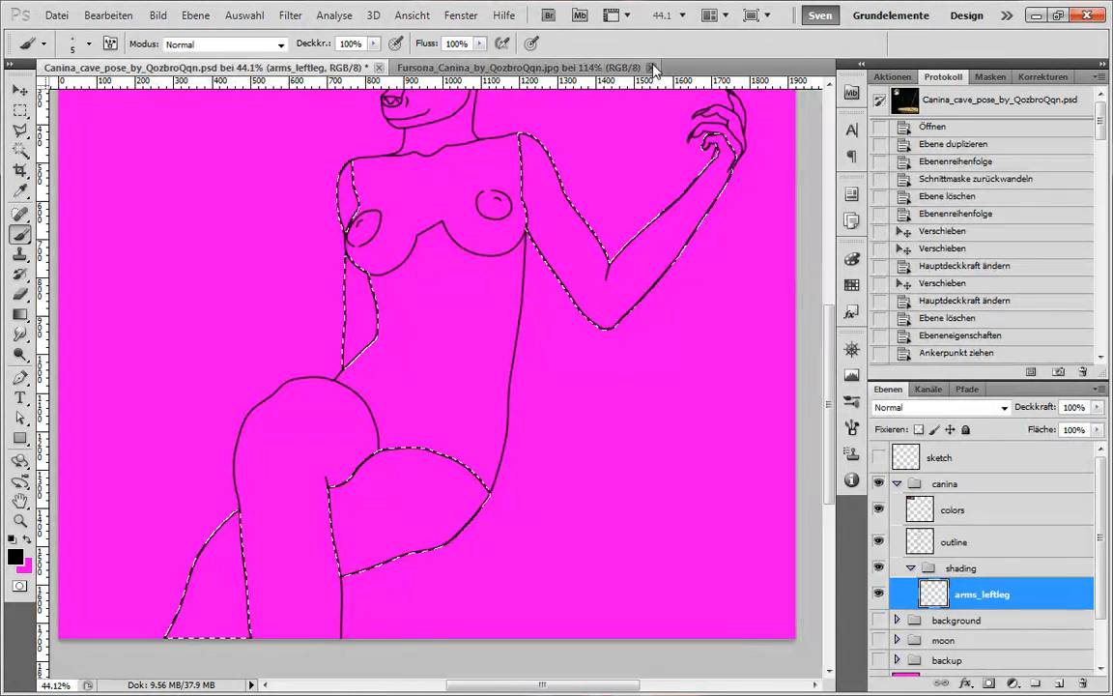
left_click(651, 68)
Examine the selection around the arms and rear leg, especially how its edge follows the thigh outline.
scroll(480, 320, "down", 2)
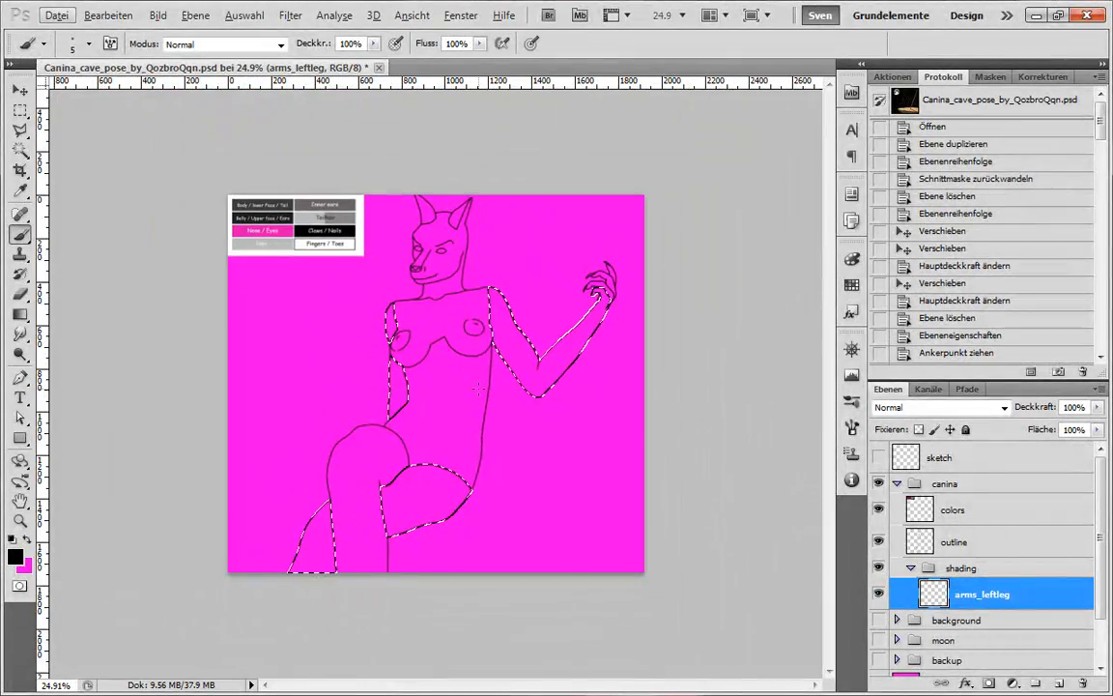
scroll(463, 493, "up", 7)
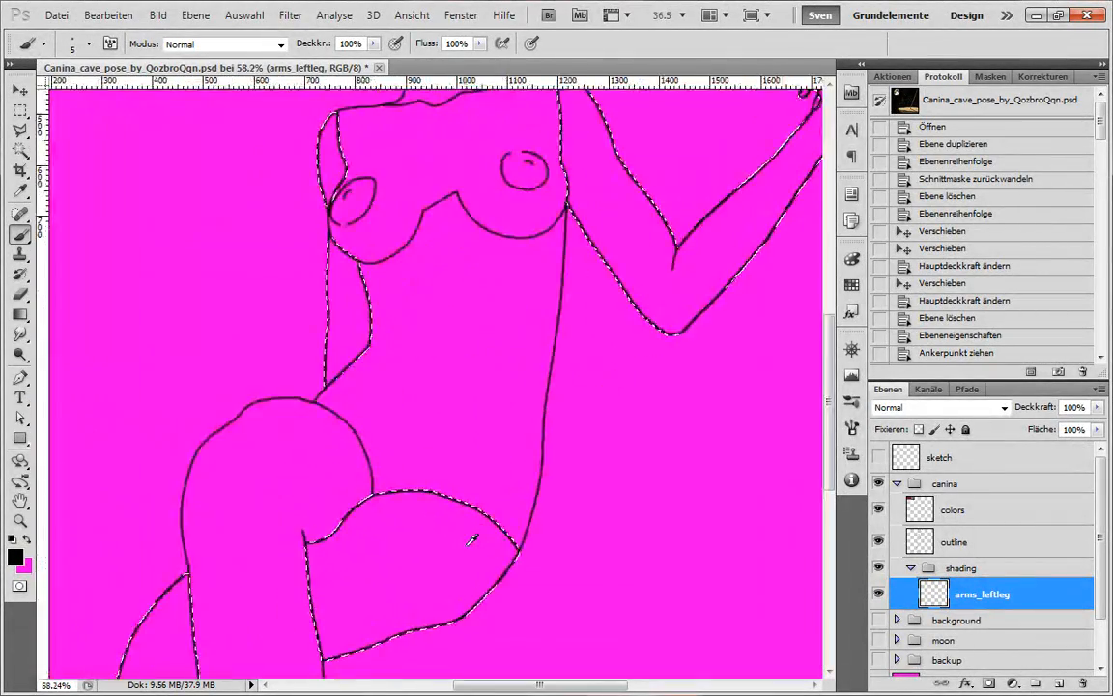
scroll(545, 567, "down", 2)
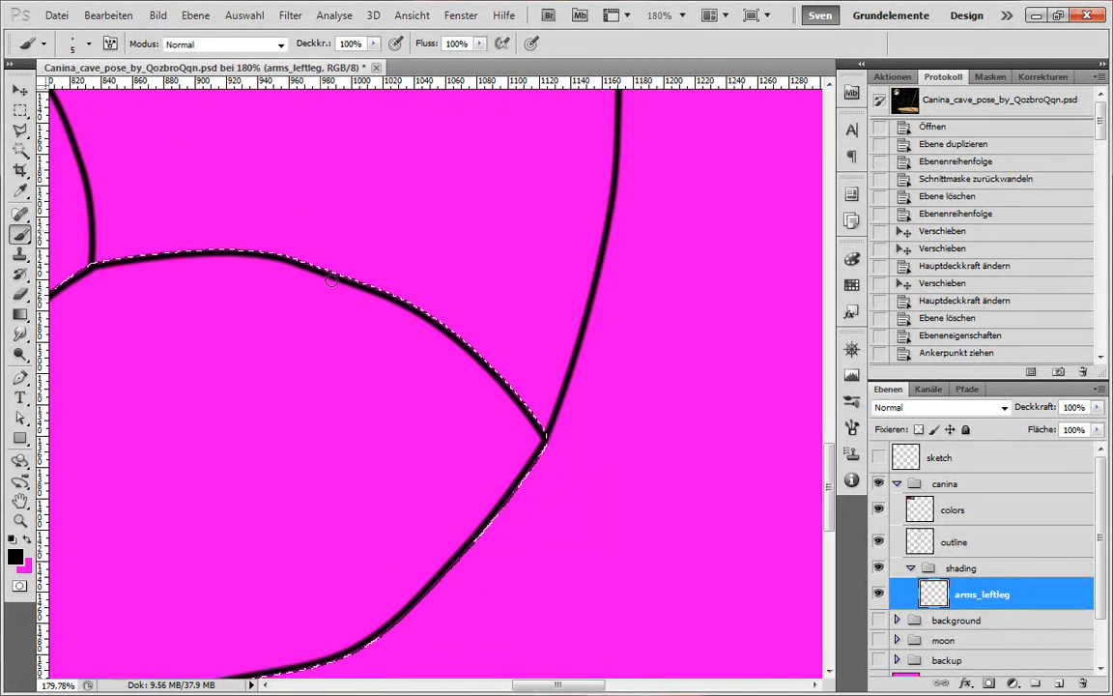
scroll(441, 466, "down", 3)
scroll(441, 466, "down", 5)
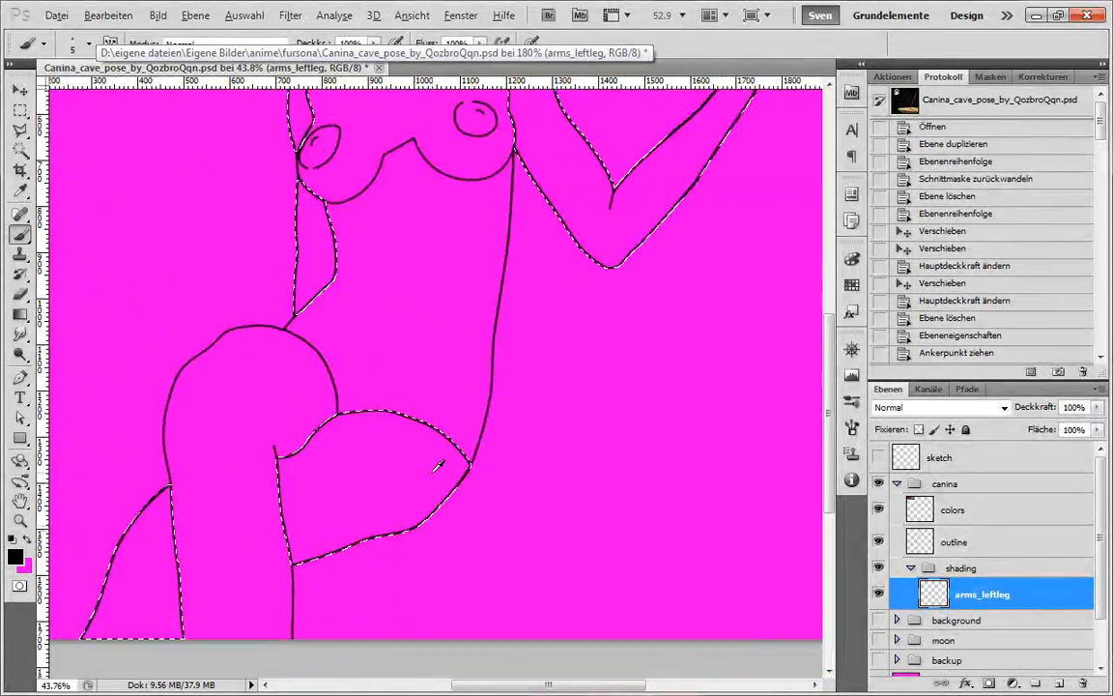
Sample the dark grey of the "Body / lower Face / Tail" swatch as the foreground colour.
scroll(198, 178, "up", 2)
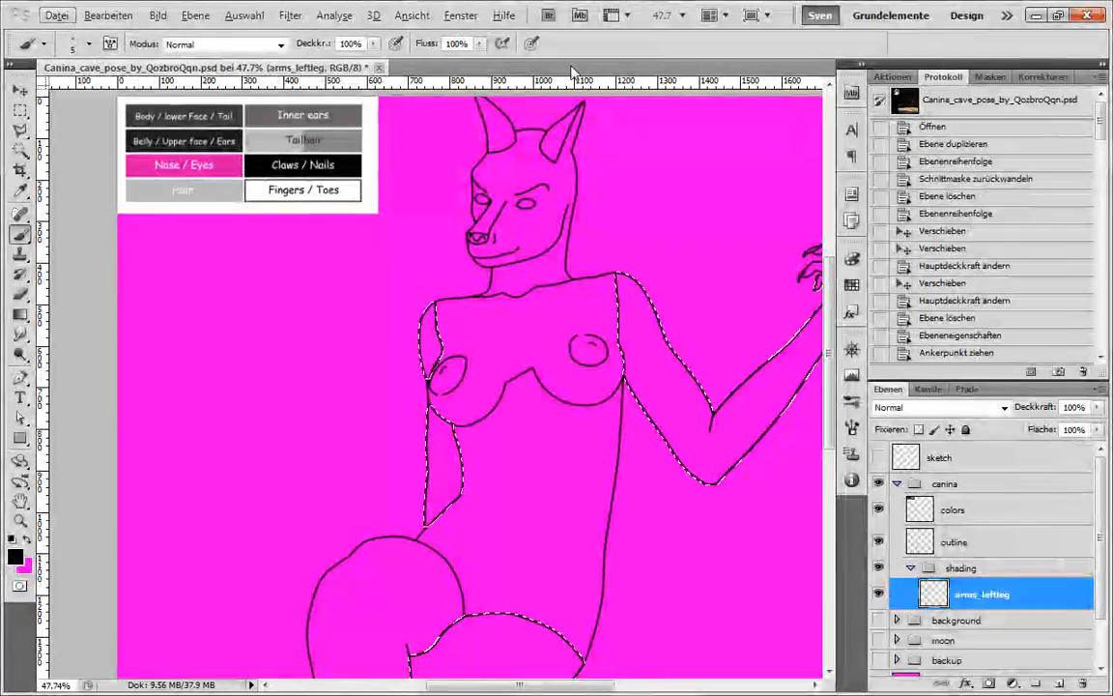
scroll(155, 119, "up", 4)
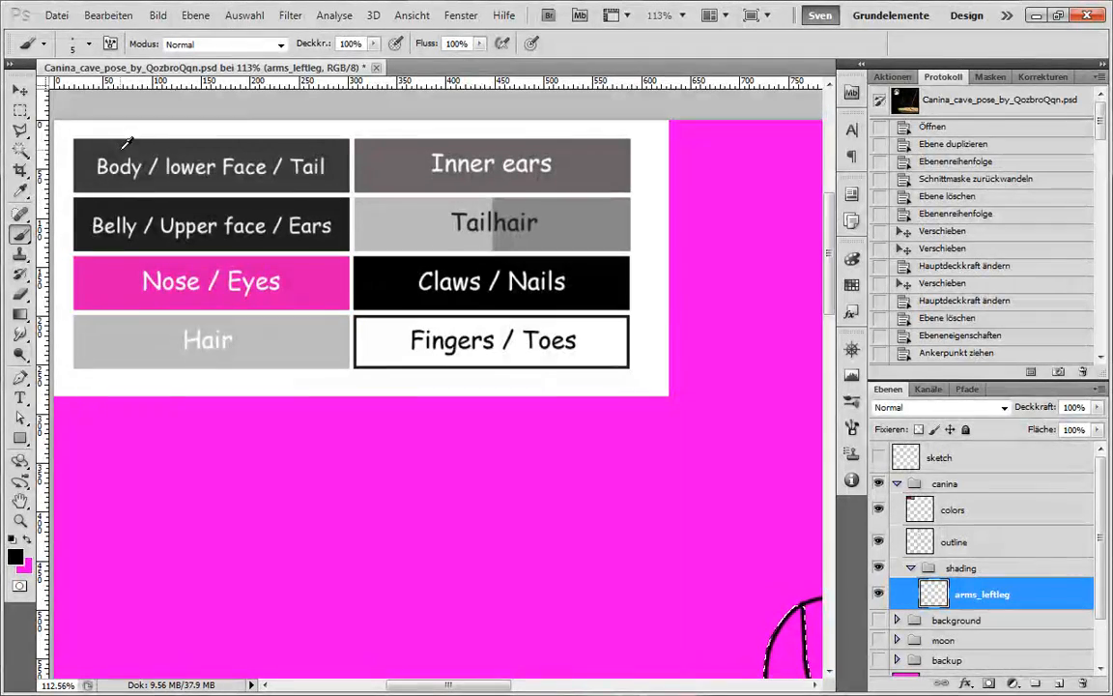
scroll(261, 288, "down", 5)
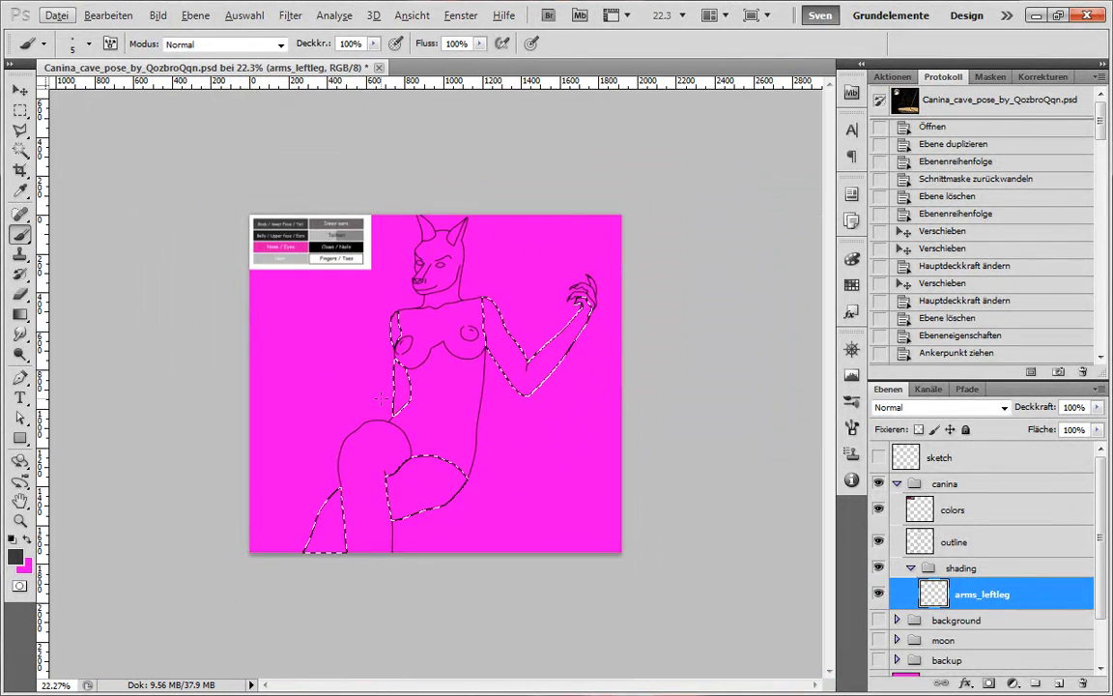
Fill the selected arms and rear leg on the arms_leftleg layer with the dark grey foreground colour and deselect.
scroll(439, 386, "up", 2)
scroll(453, 464, "up", 1)
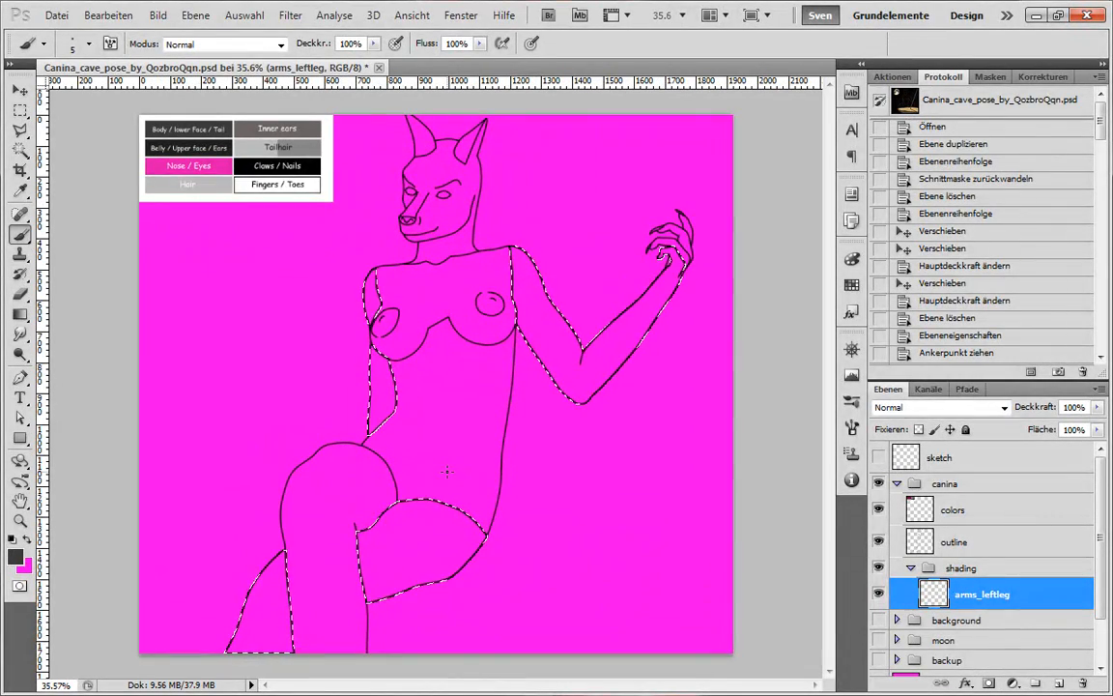
scroll(467, 535, "up", 1)
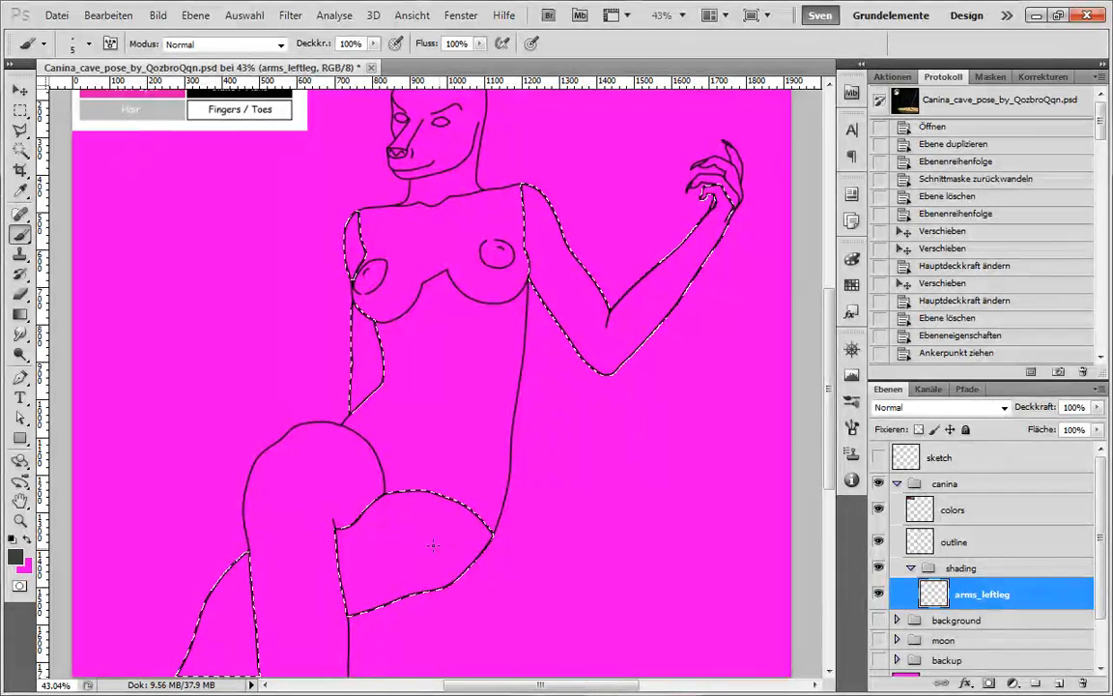
key("shift+F5")
left_click(468, 278)
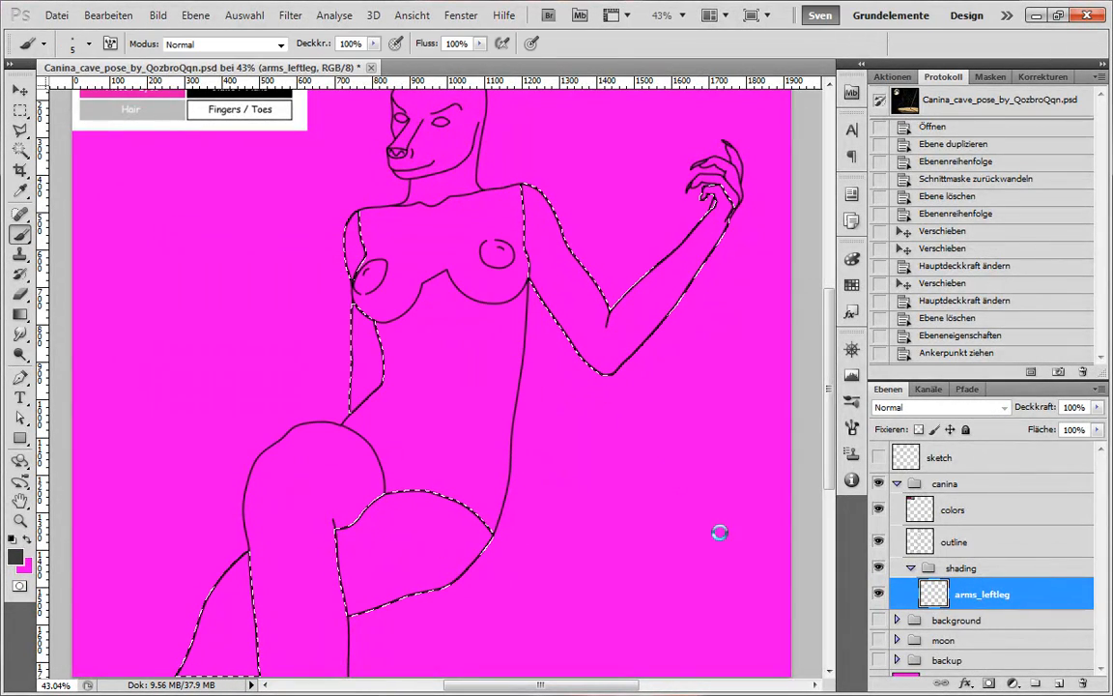
key("ctrl+d")
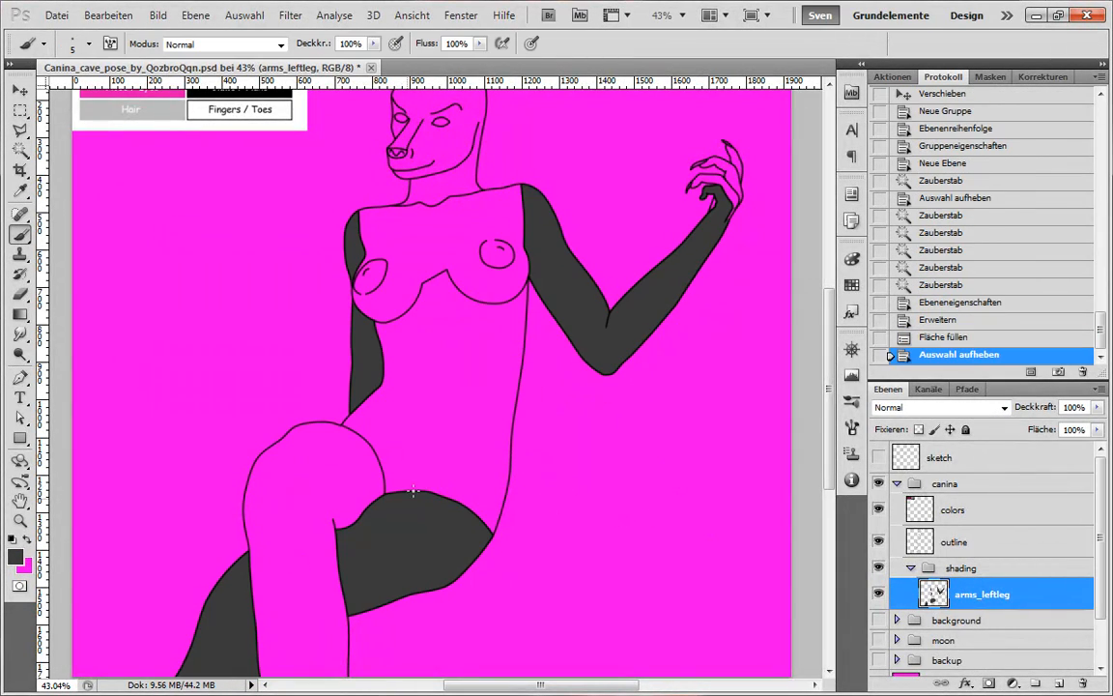
Activate the Magic Wand and examine the grey fill's edges where the arm outline meets the chest.
key("w")
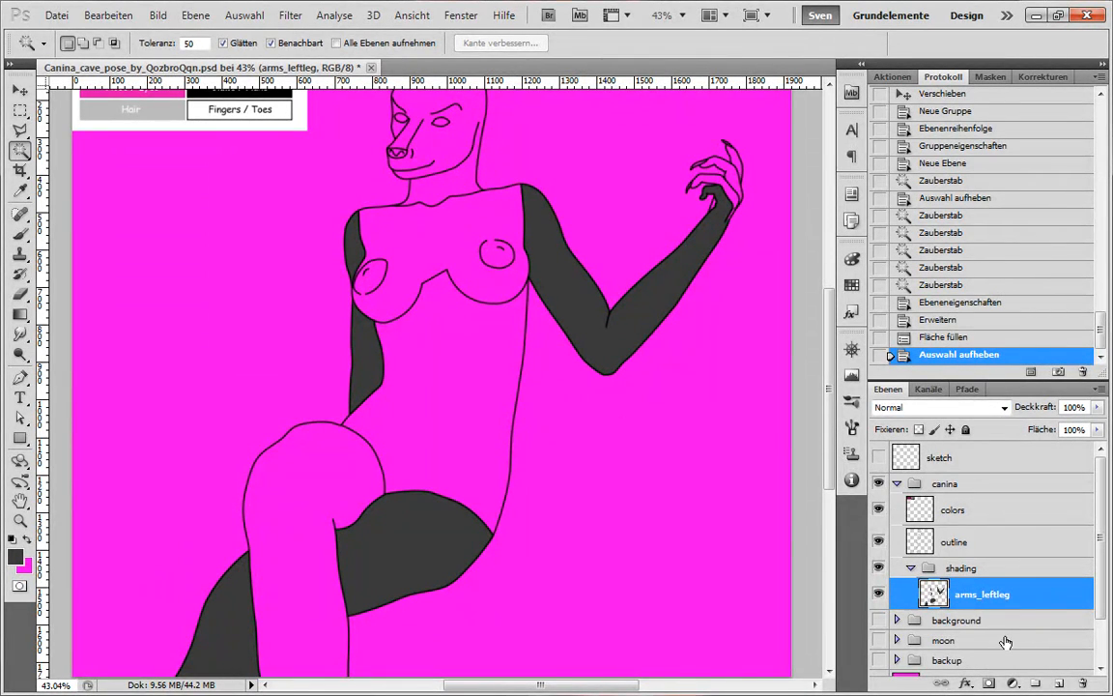
scroll(348, 348, "up", 10)
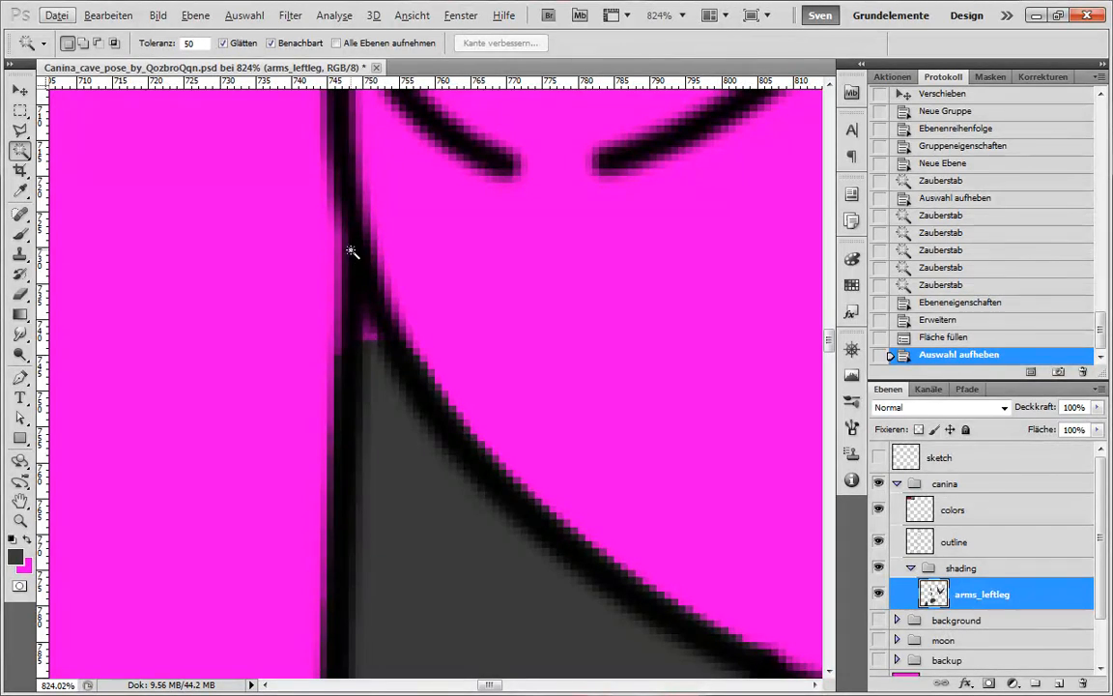
scroll(348, 238, "down", 5)
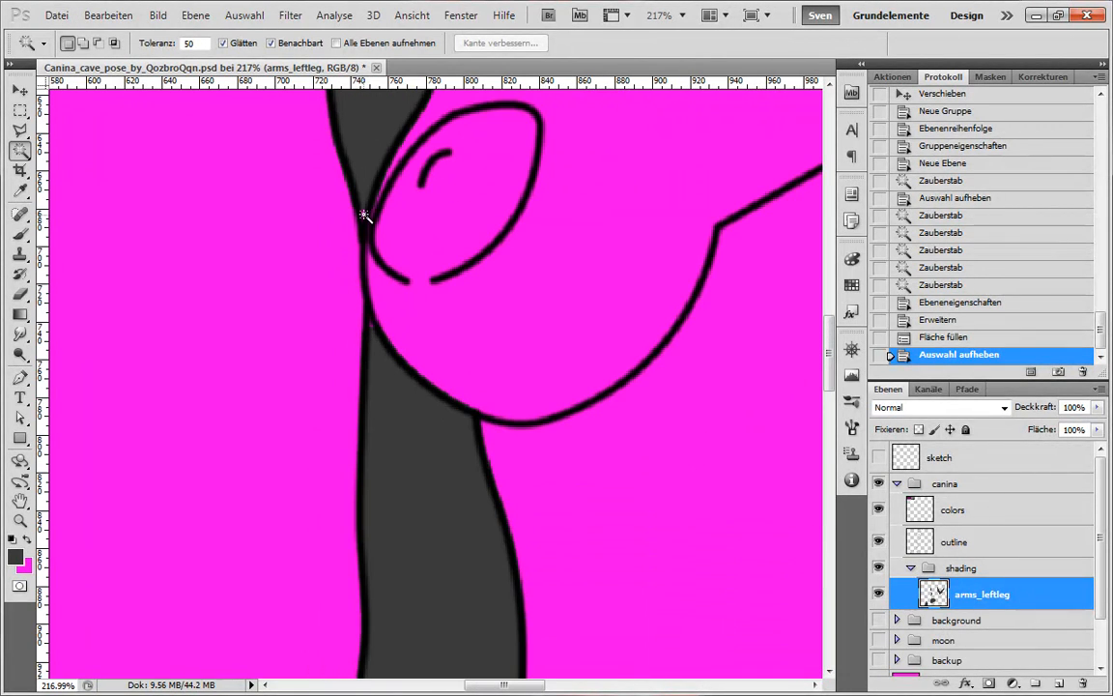
scroll(406, 256, "down", 2)
scroll(396, 277, "down", 2)
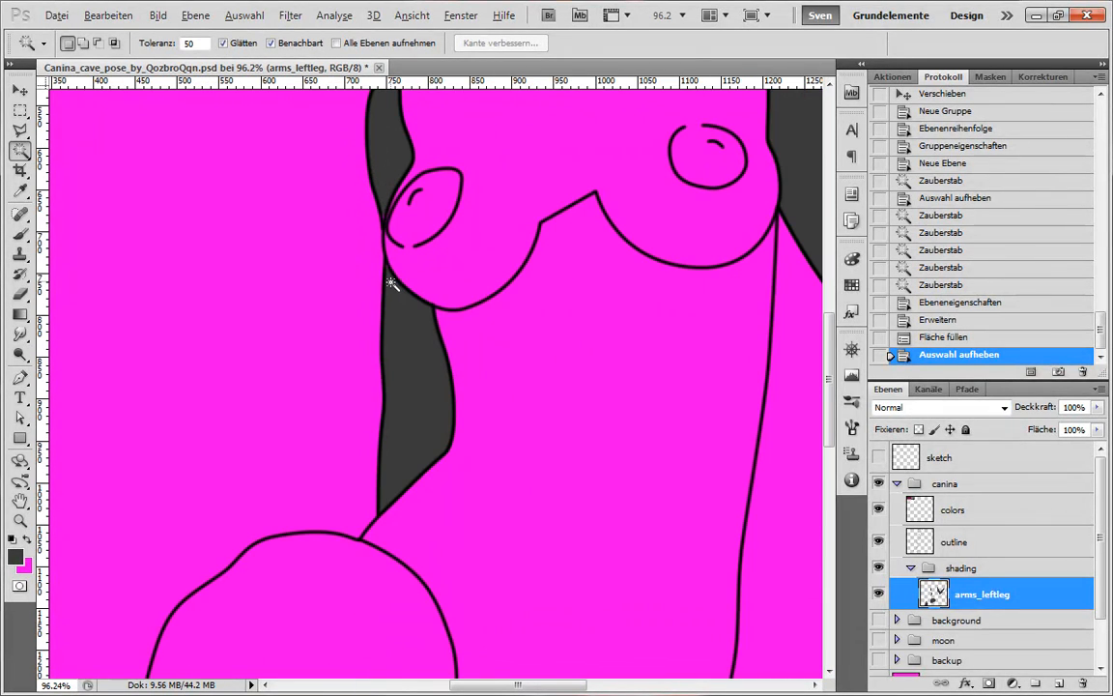
scroll(421, 429, "down", 5)
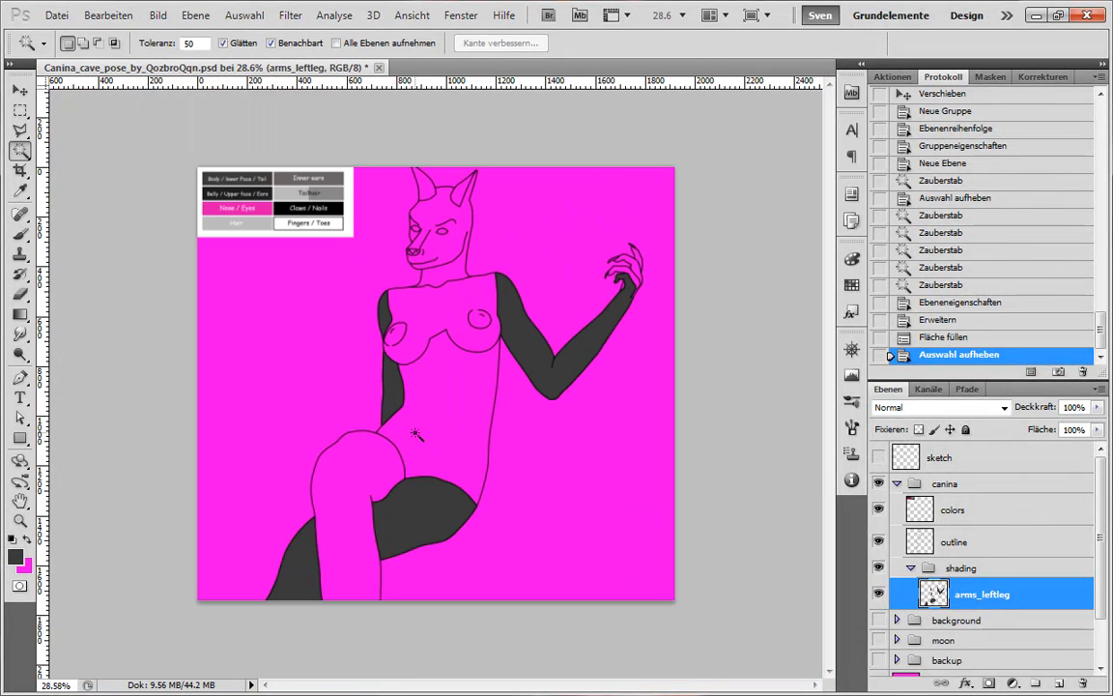
On the outline layer, select the front leg with the Magic Wand and add the chest area to the selection.
left_click(1004, 539)
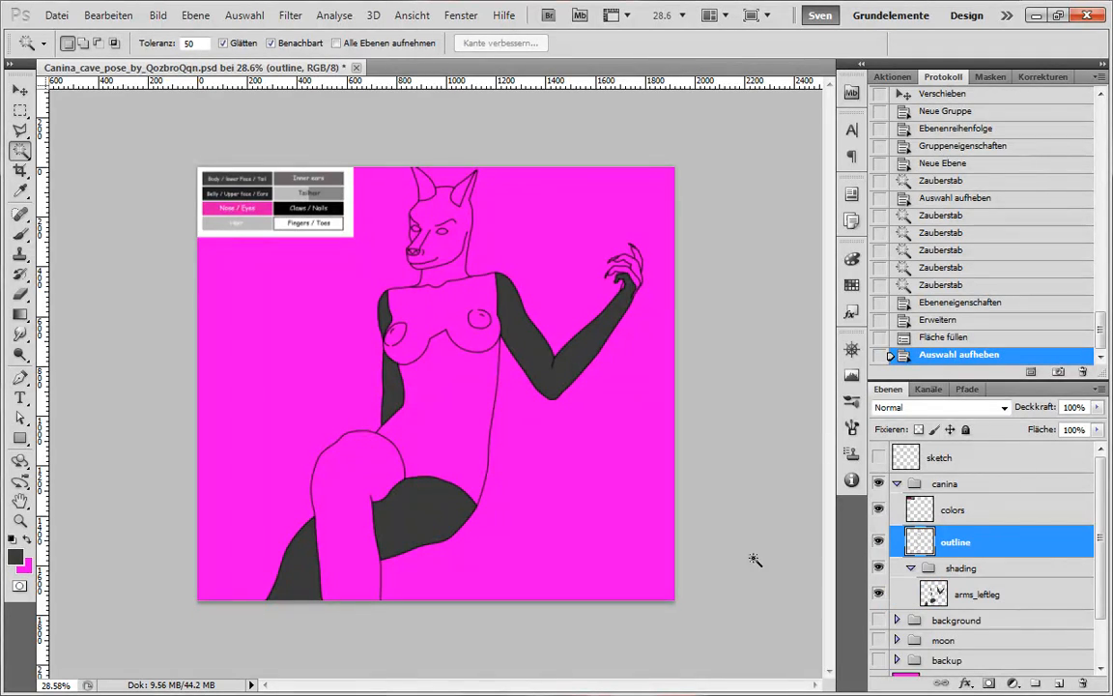
left_click(338, 461)
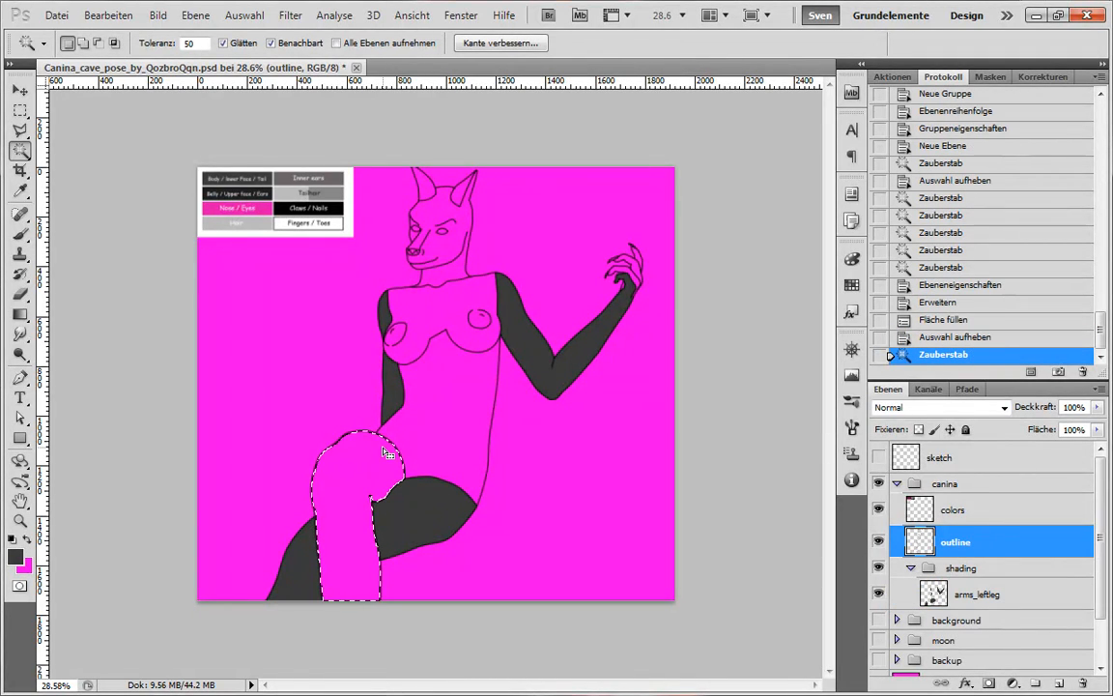
left_click(443, 345, "shift")
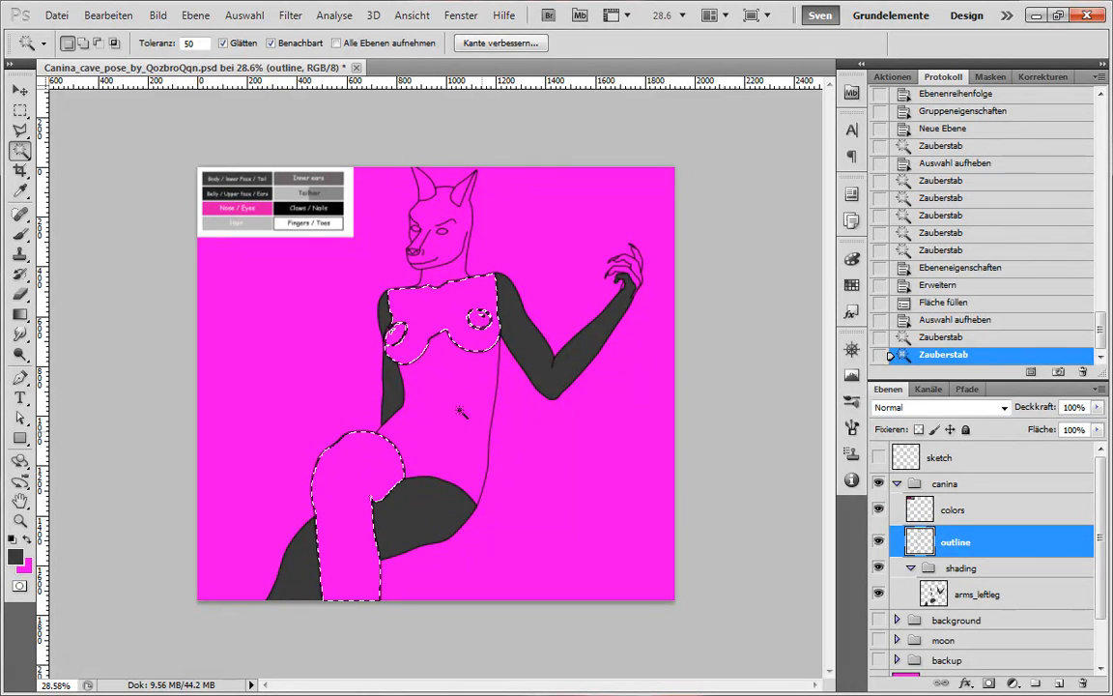
Open the character reference sheet Fursona_Canina_by_QozbroQqn.jpg from the fursona folder.
scroll(276, 185, "up", 2)
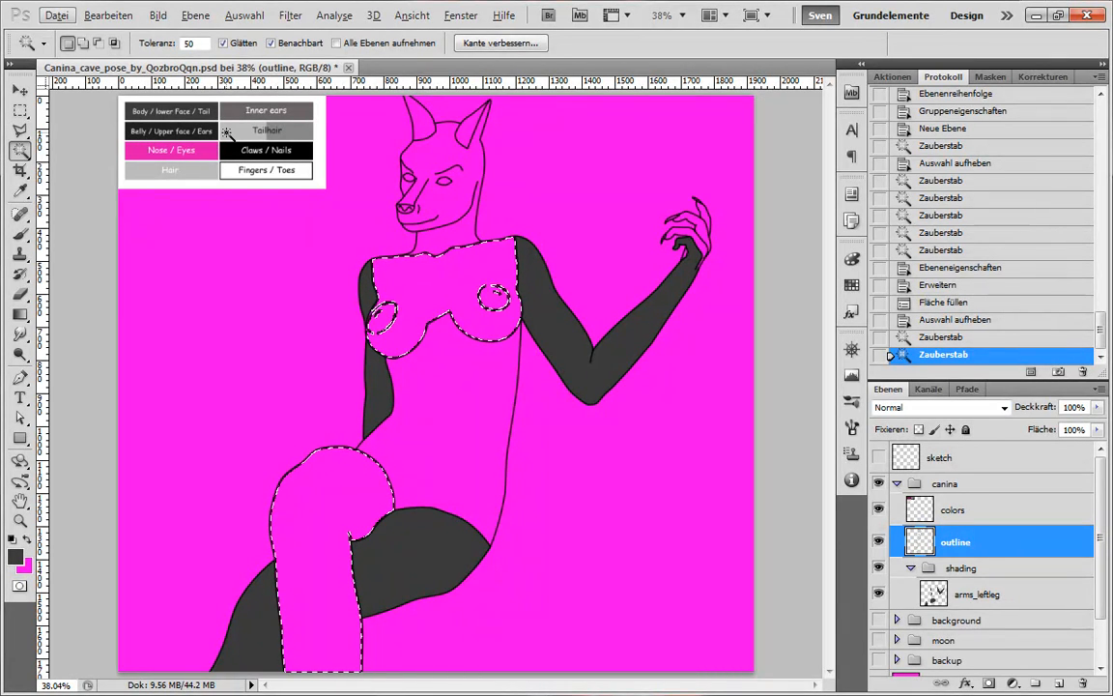
left_click(64, 17)
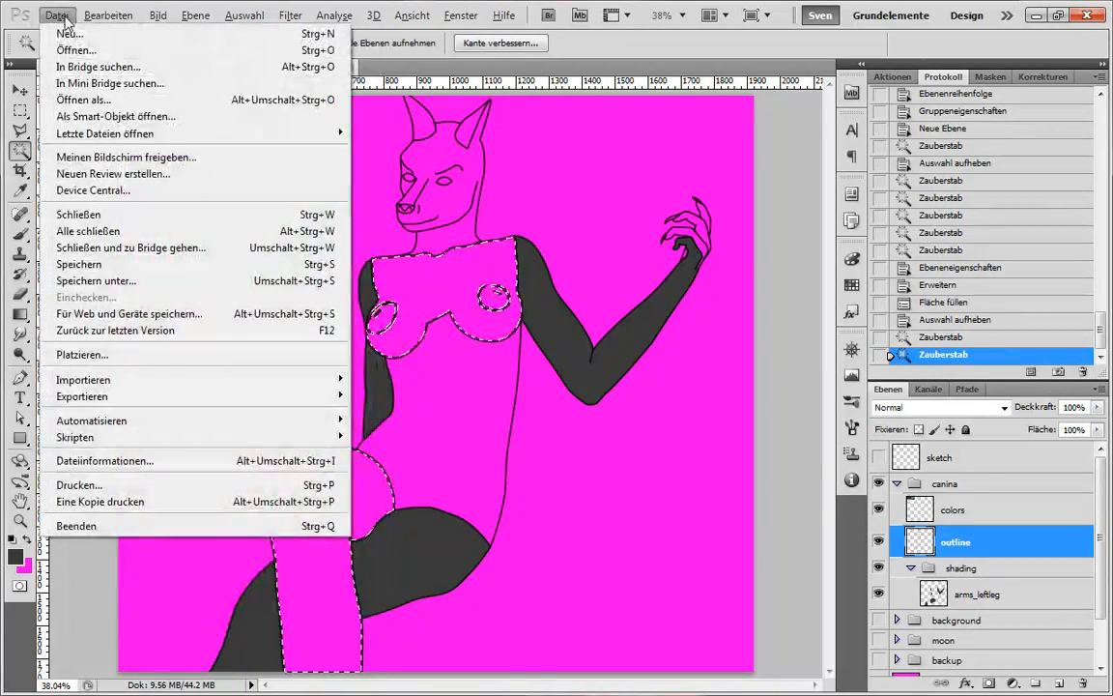
left_click(77, 49)
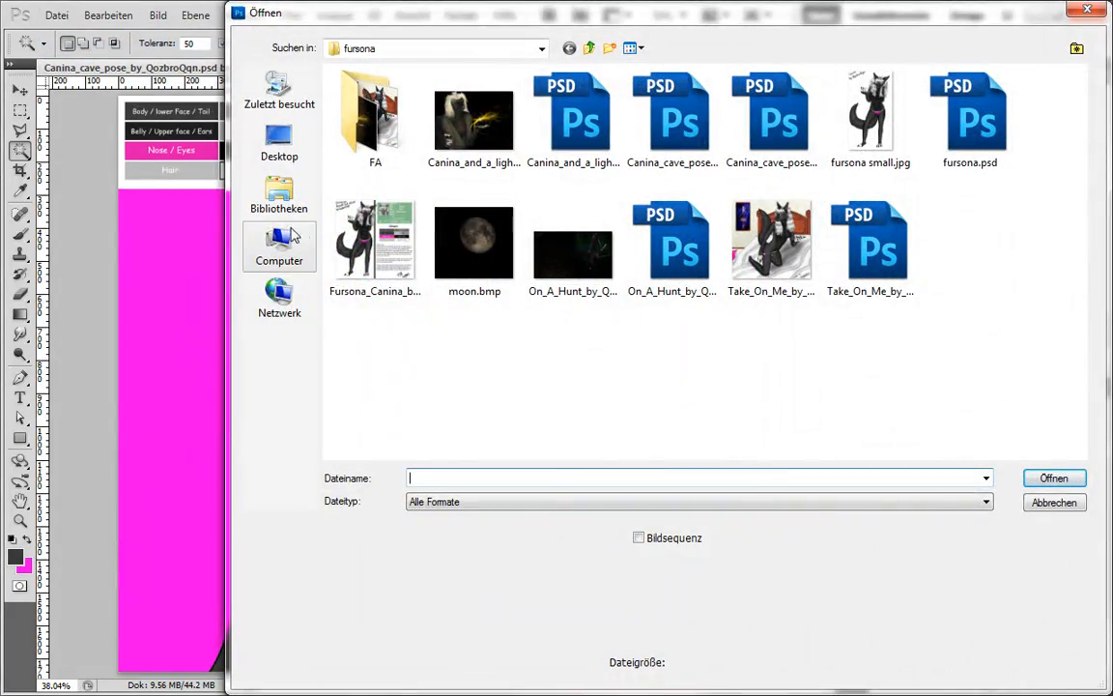
double_click(373, 241)
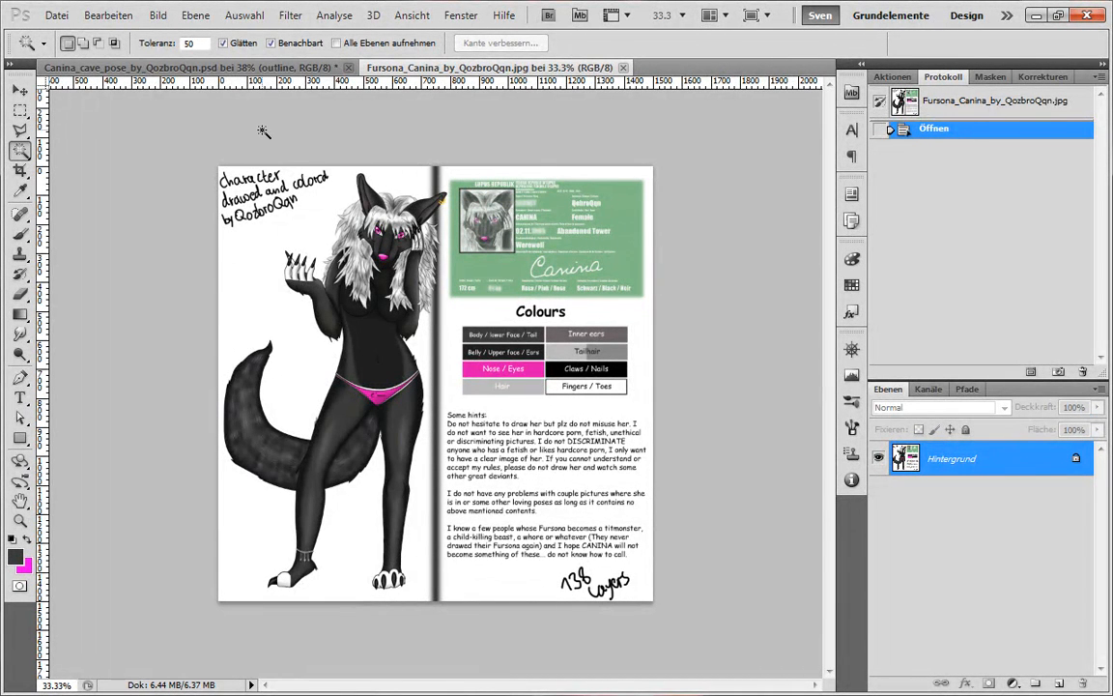
Return to the Canina_cave_pose drawing and remove the chest area from the selection.
left_click(253, 68)
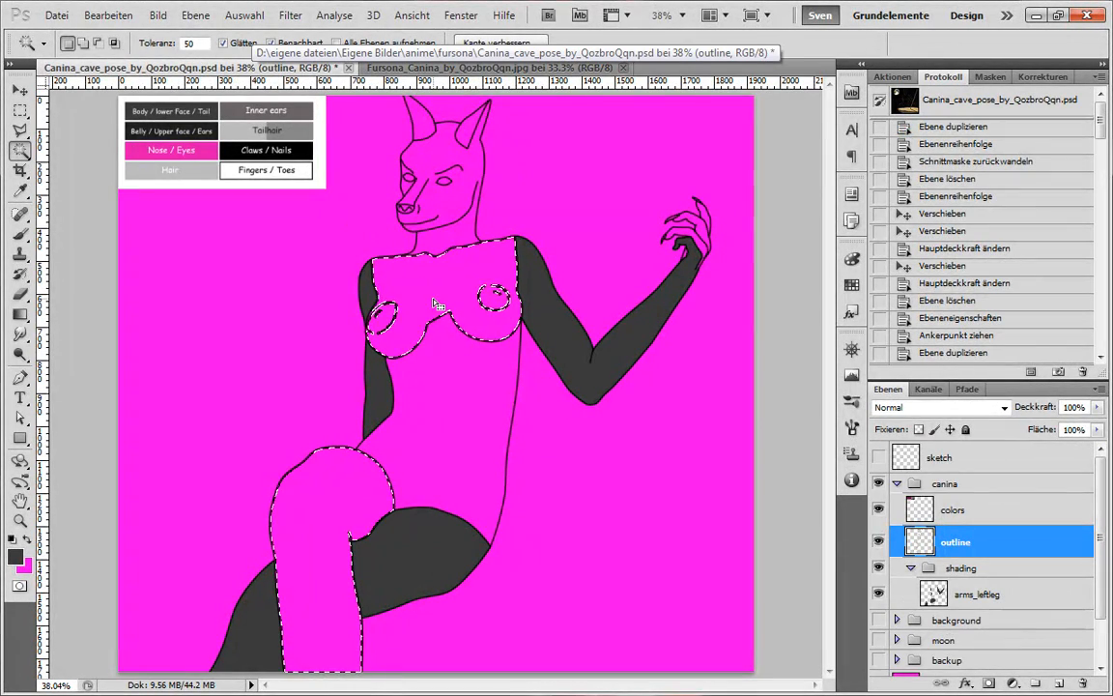
left_click(439, 329, "alt")
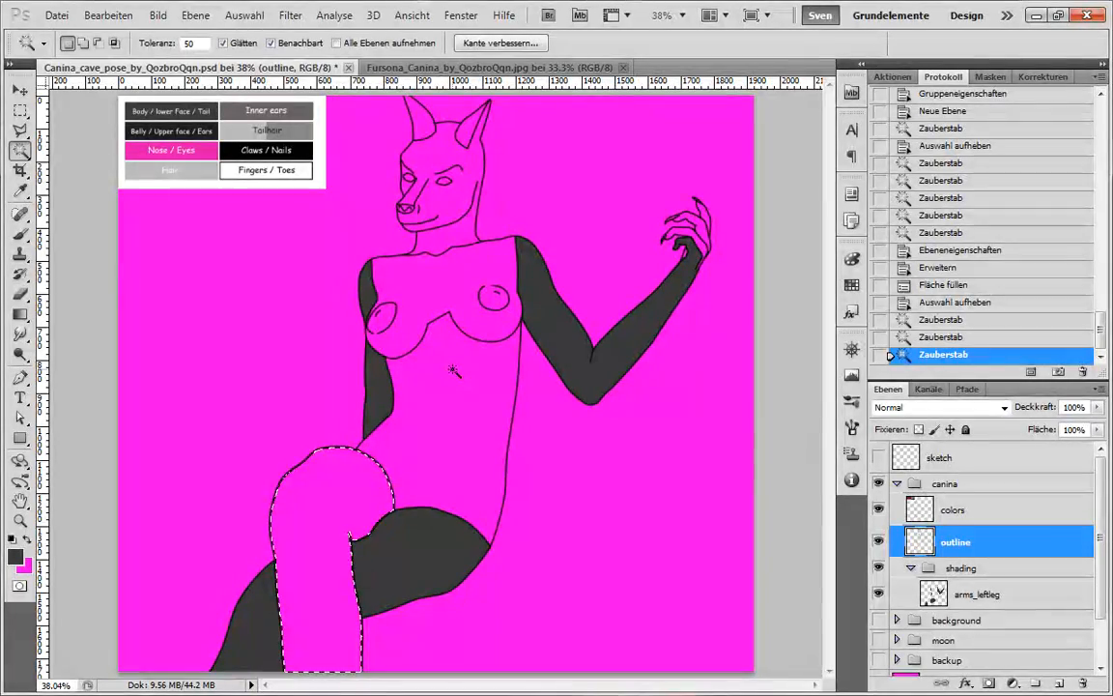
Open Canina_and_a_lightningbug_by_QozbroQqn.jpg to examine how the chest, arms and legs are coloured, closing the image at the end.
left_click(56, 15)
left_click(114, 42)
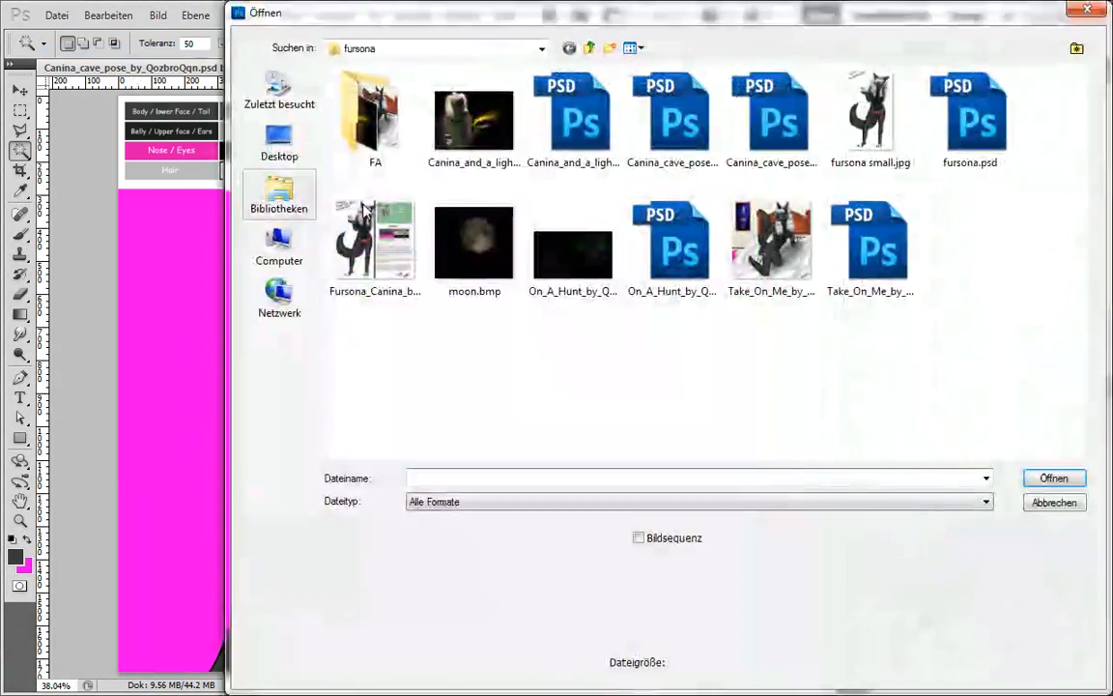
key("Escape")
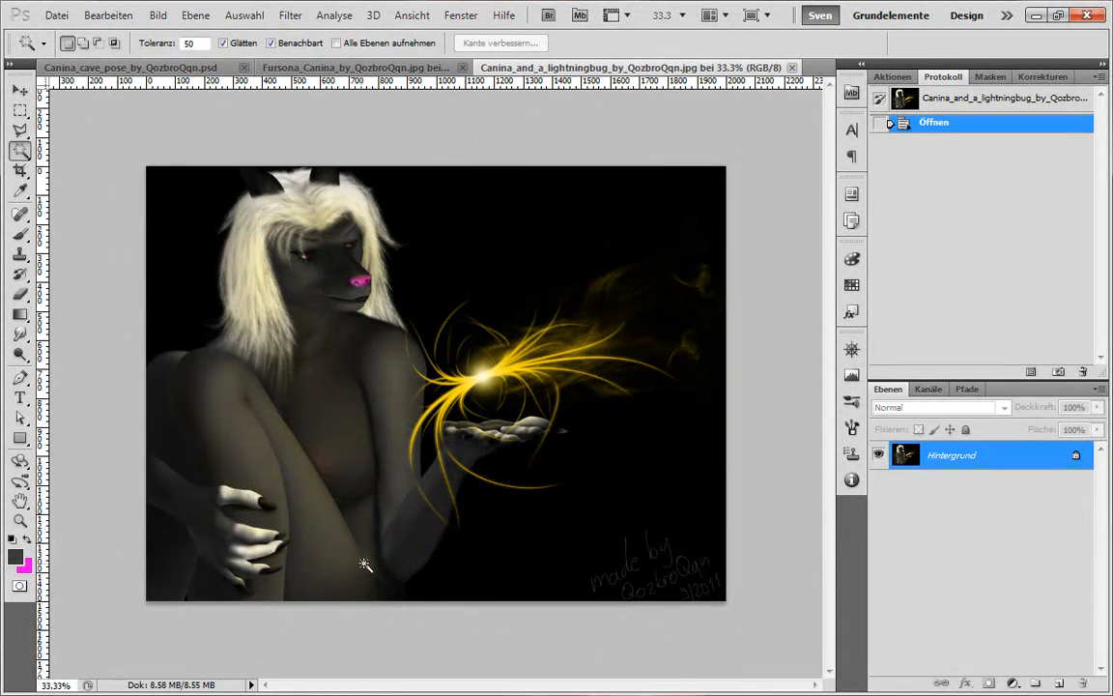
scroll(372, 554, "up", 5)
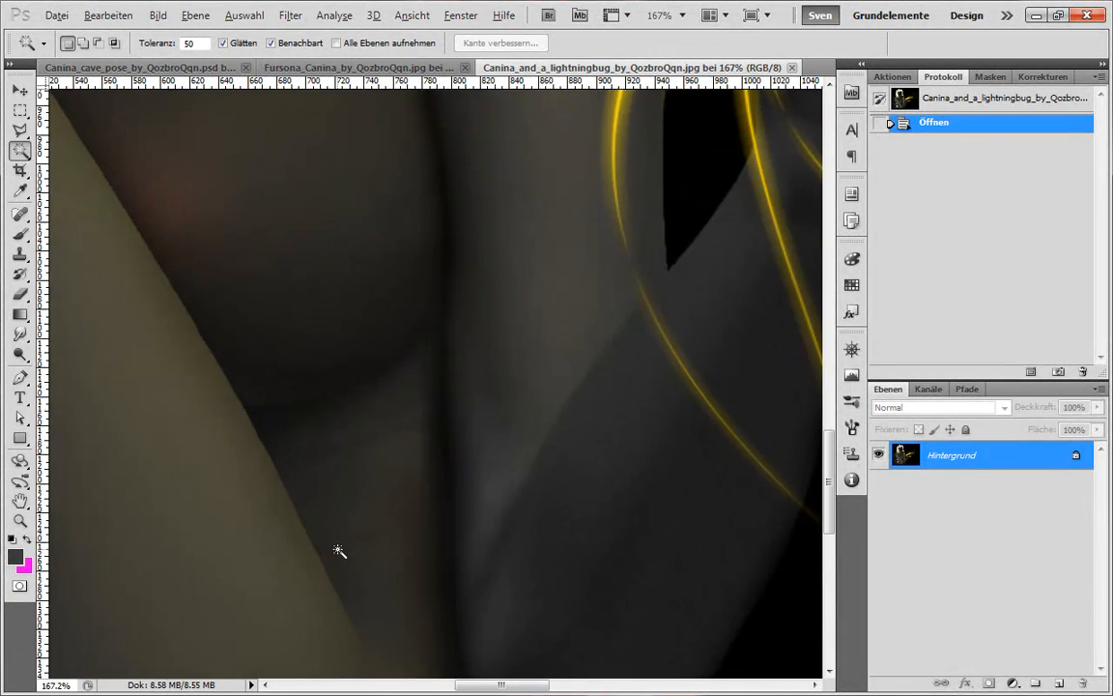
scroll(338, 551, "down", 5)
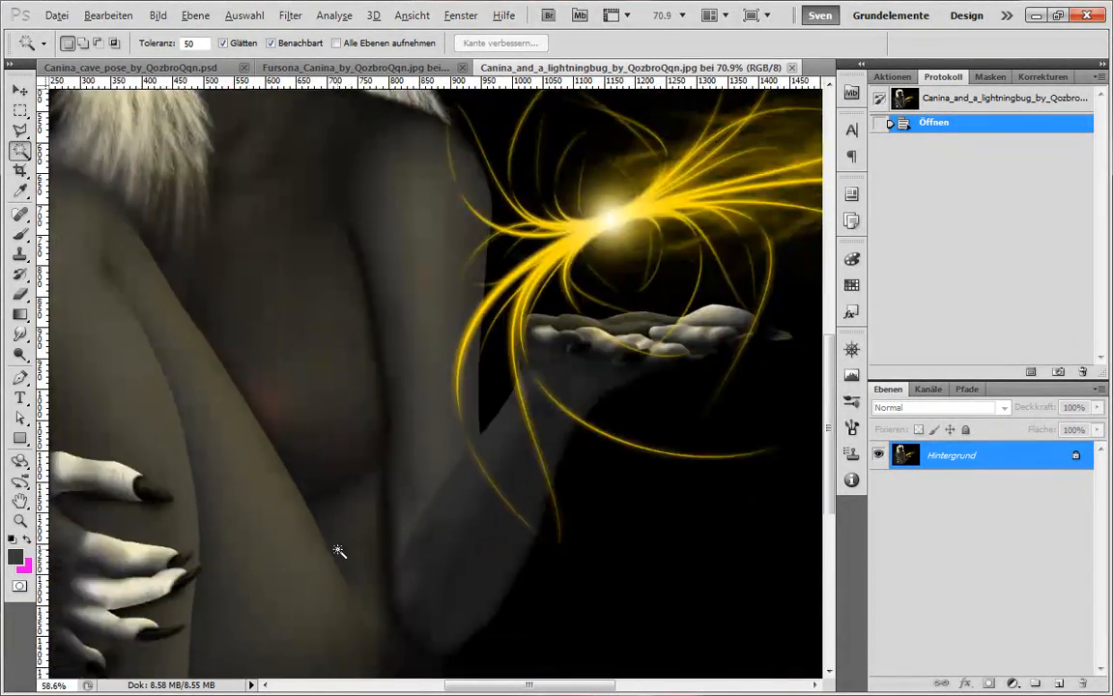
scroll(338, 551, "down", 2)
scroll(338, 551, "up", 3)
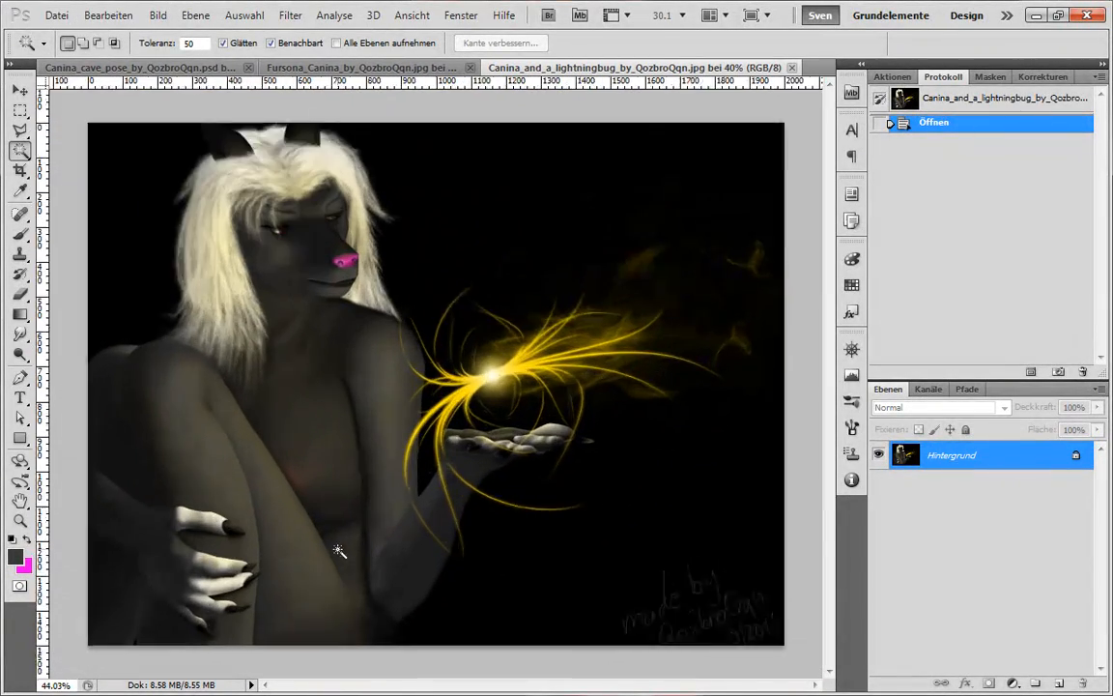
scroll(338, 550, "up", 1)
scroll(334, 548, "down", 3)
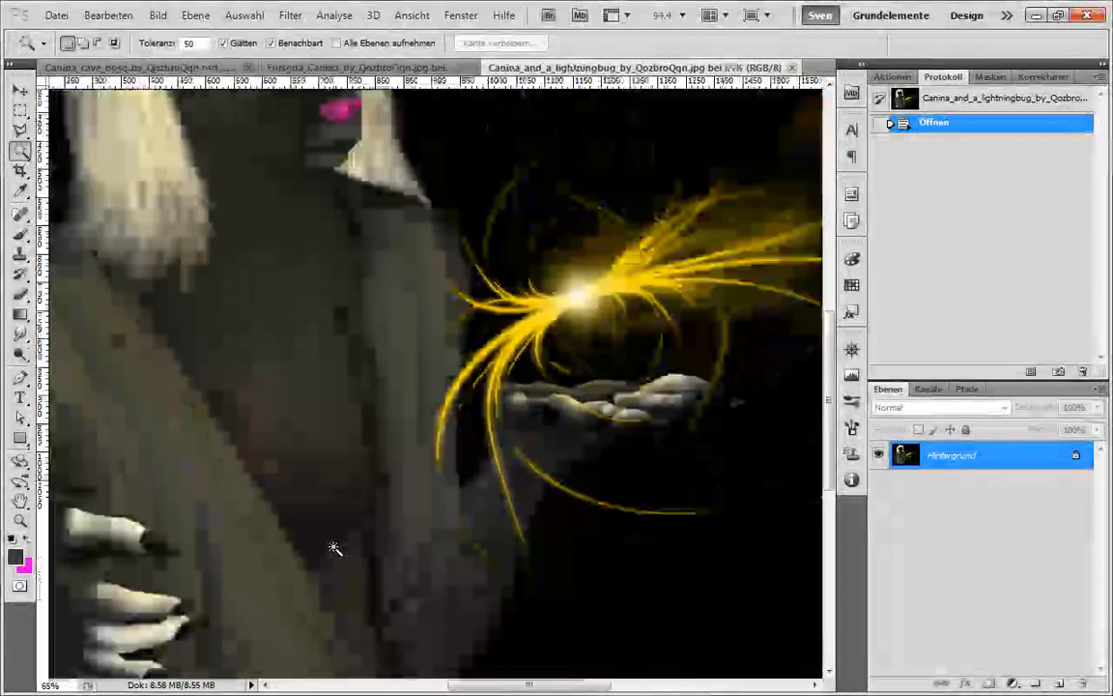
left_click(792, 68)
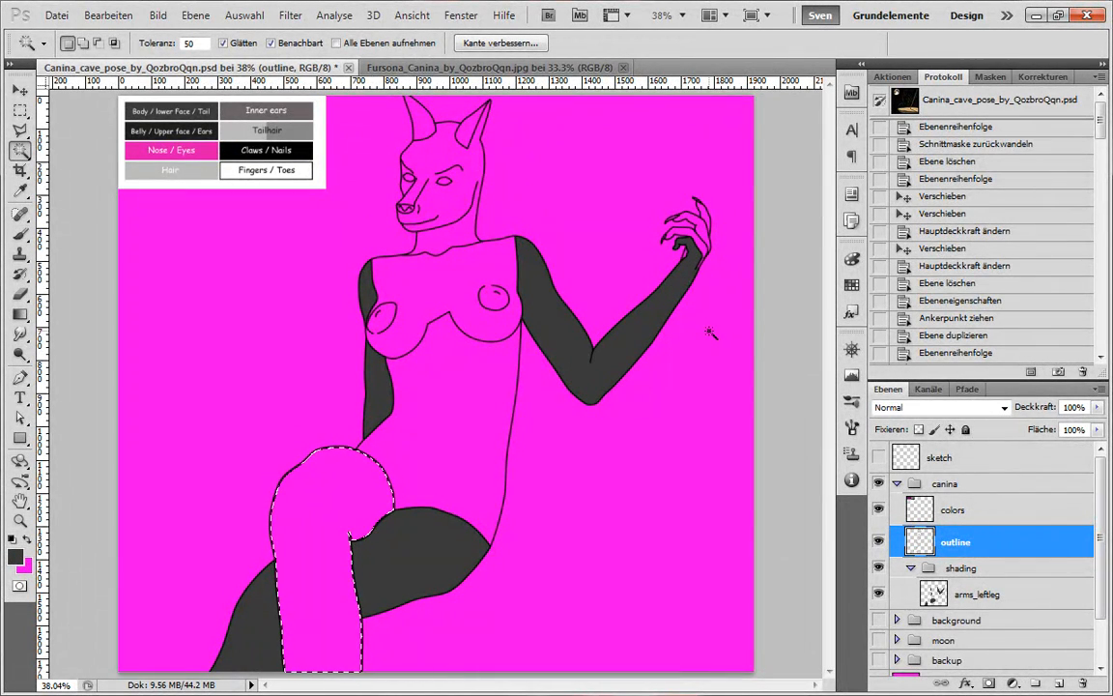
Check the Fursona_Canina reference sheet against the drawing and reopen the recent image Canina_and_a_lightningbug_by_QozbroQqn.jpg.
scroll(710, 333, "down", 3)
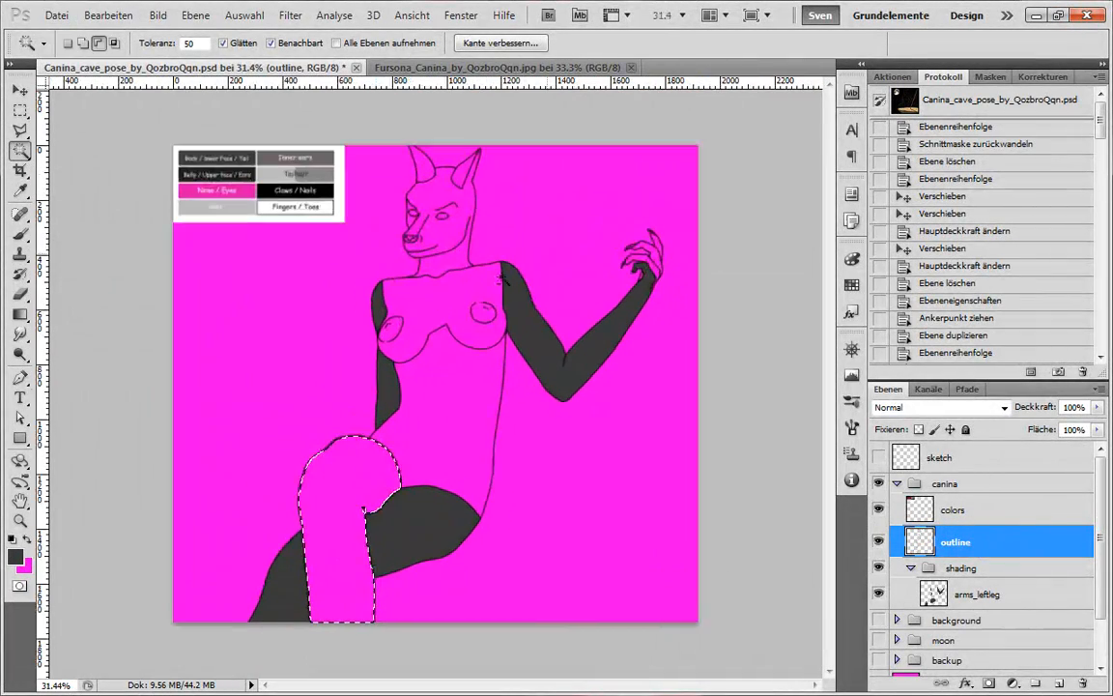
scroll(362, 432, "up", 2)
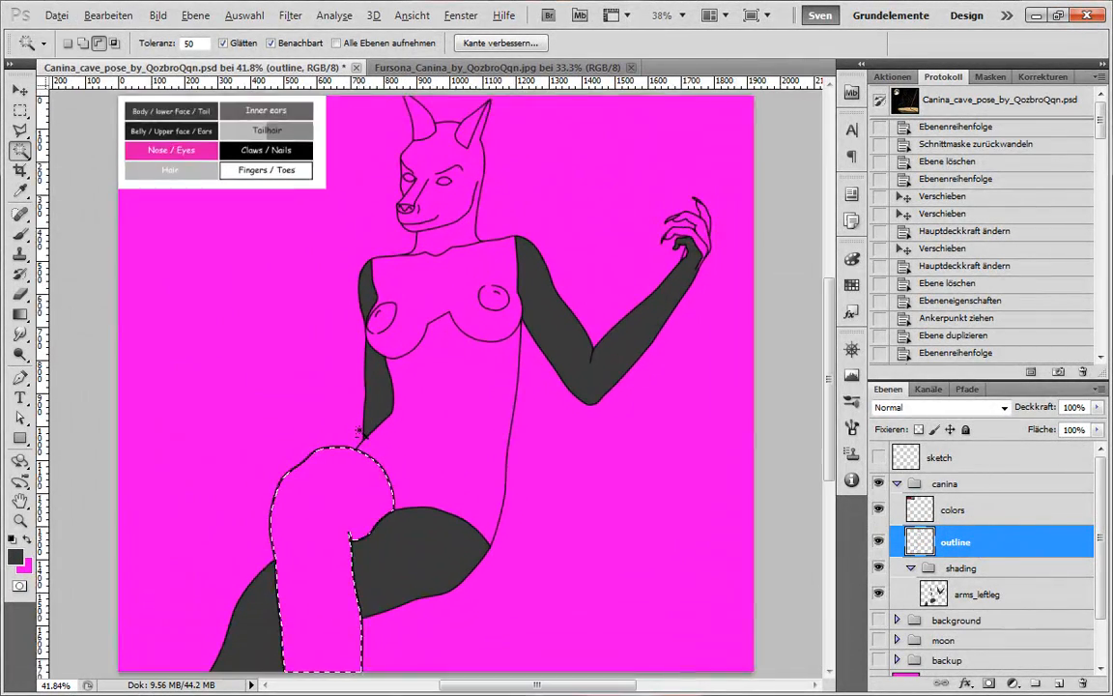
scroll(362, 432, "up", 1)
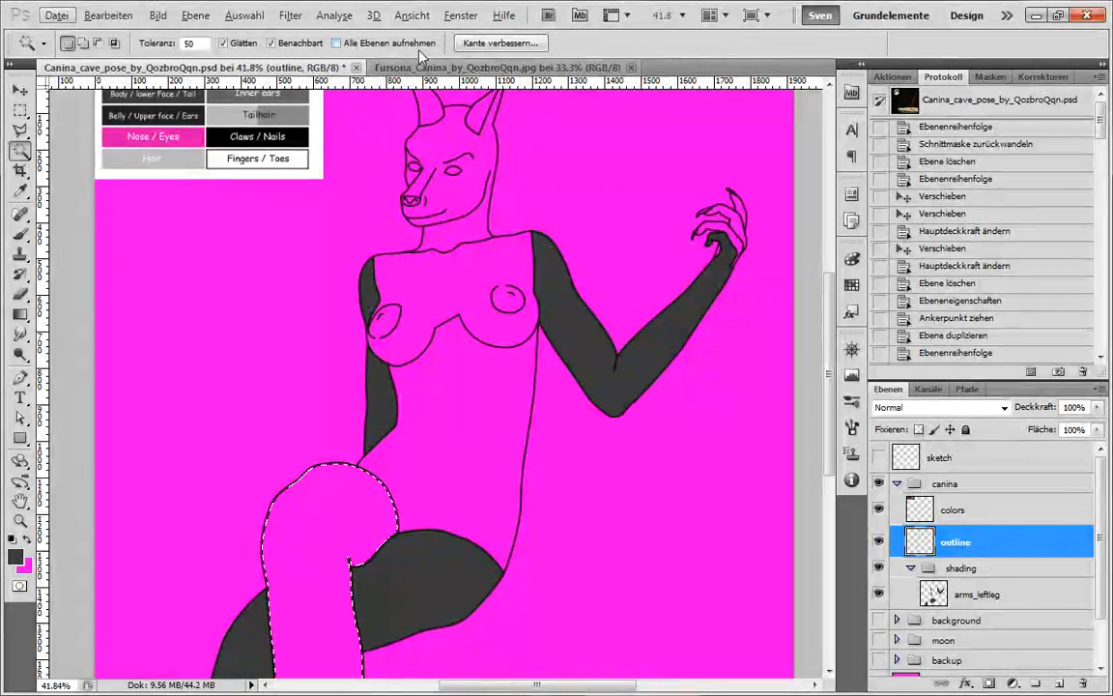
left_click(421, 58)
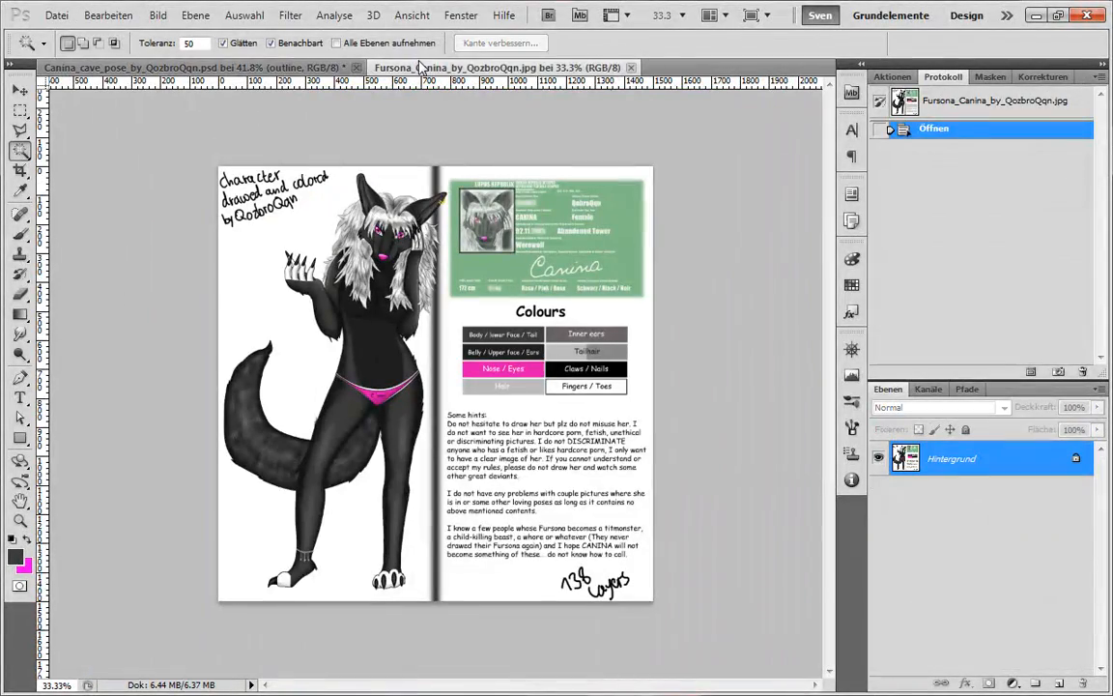
left_click(232, 69)
left_click(56, 14)
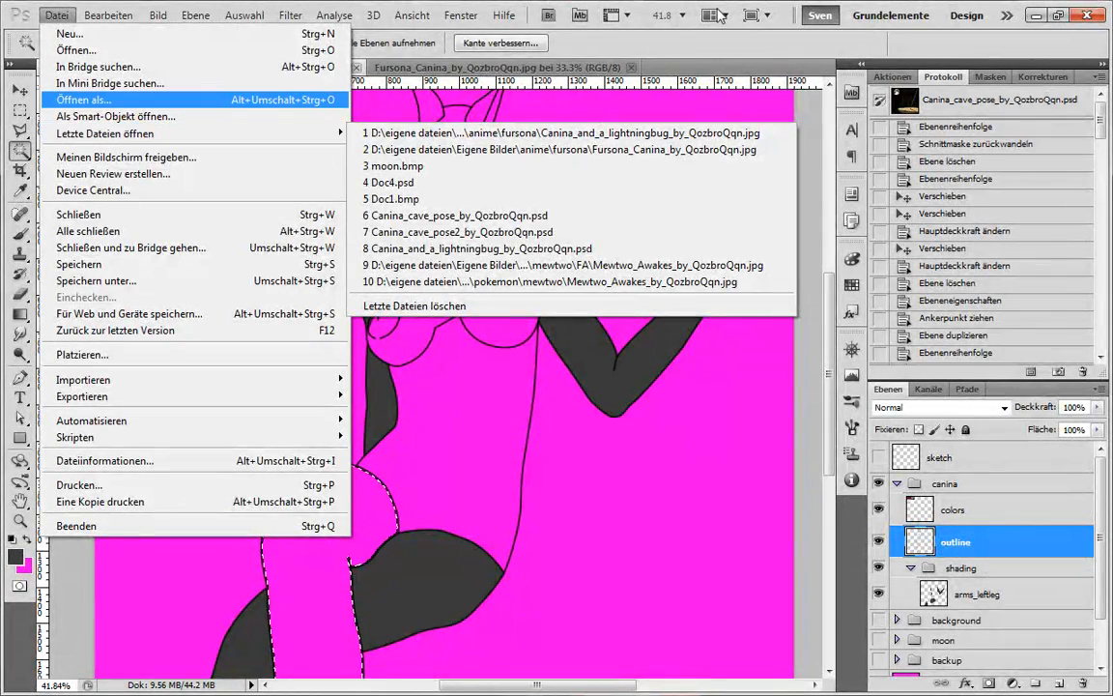
left_click(612, 37)
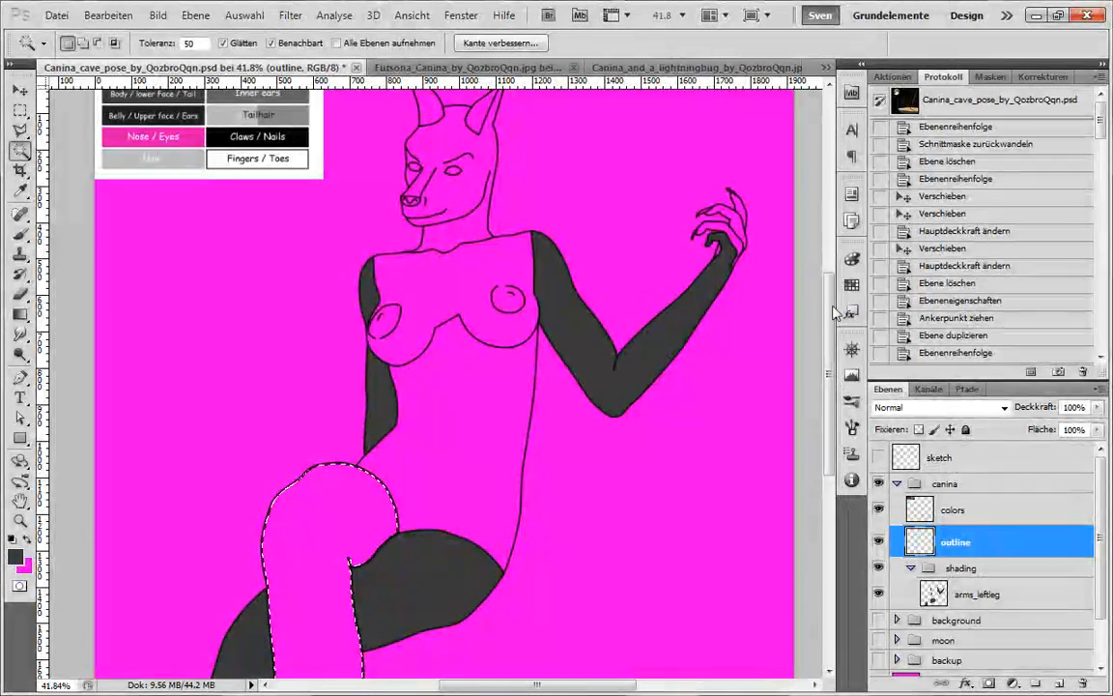
Activate the Brush and reset the colours to default black and white for touching up the head outline.
mouse_move(833, 311)
left_mouse_down()
mouse_move(829, 240)
mouse_move(828, 300)
mouse_move(829, 289)
left_mouse_up()
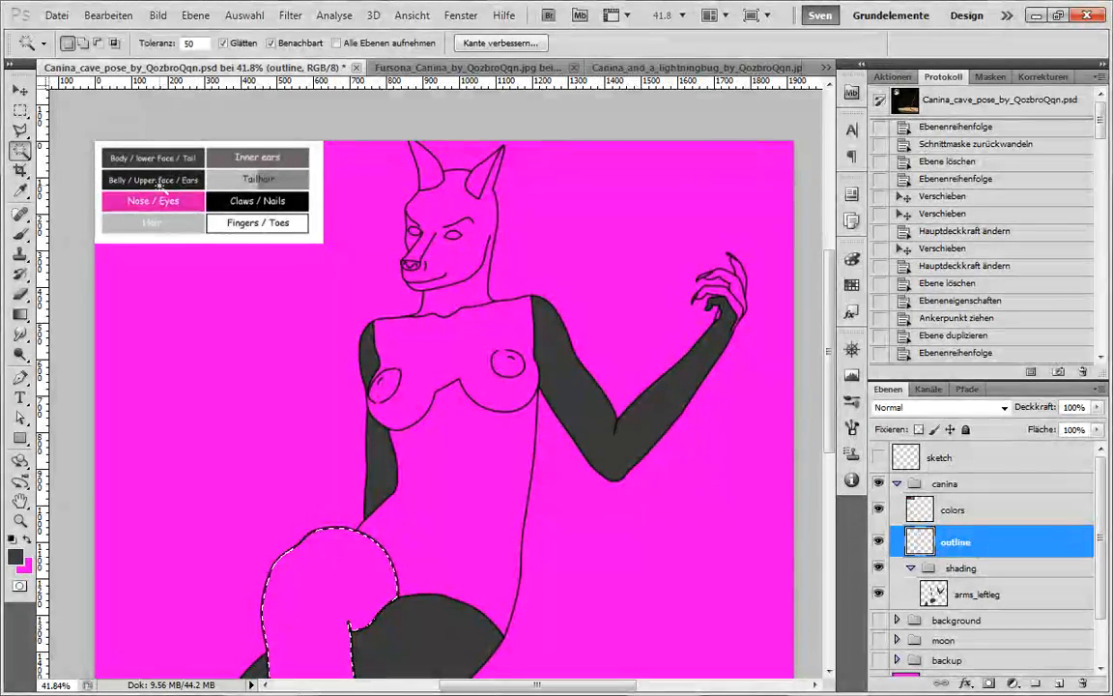
scroll(367, 193, "up", 5)
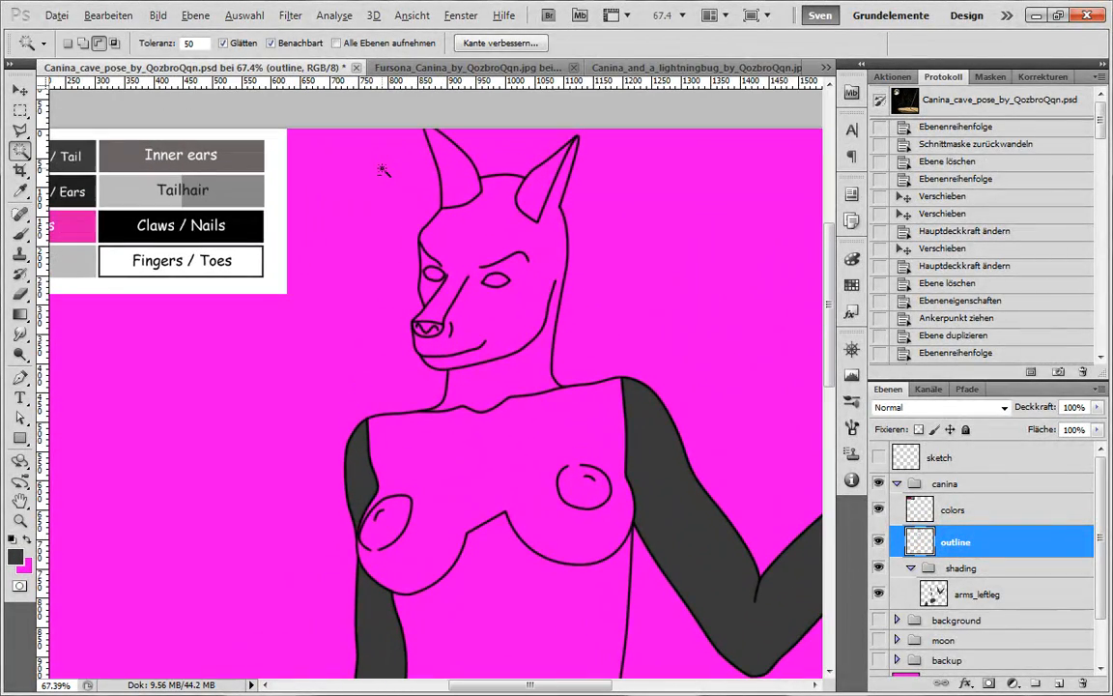
scroll(347, 213, "down", 1)
scroll(391, 218, "up", 5)
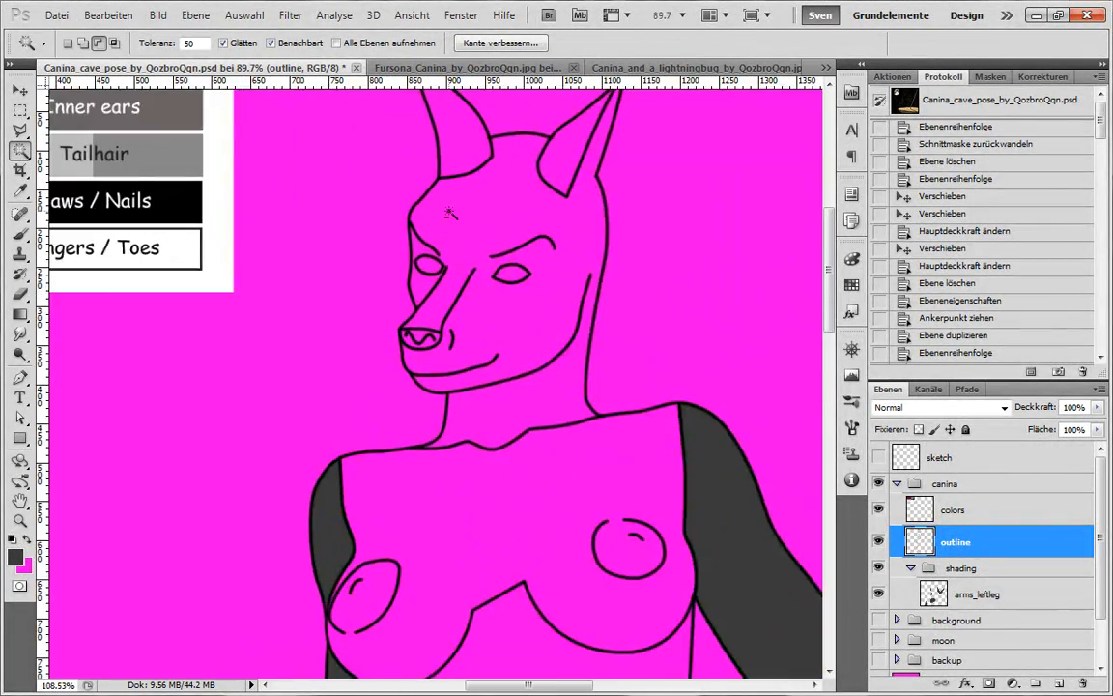
key("b")
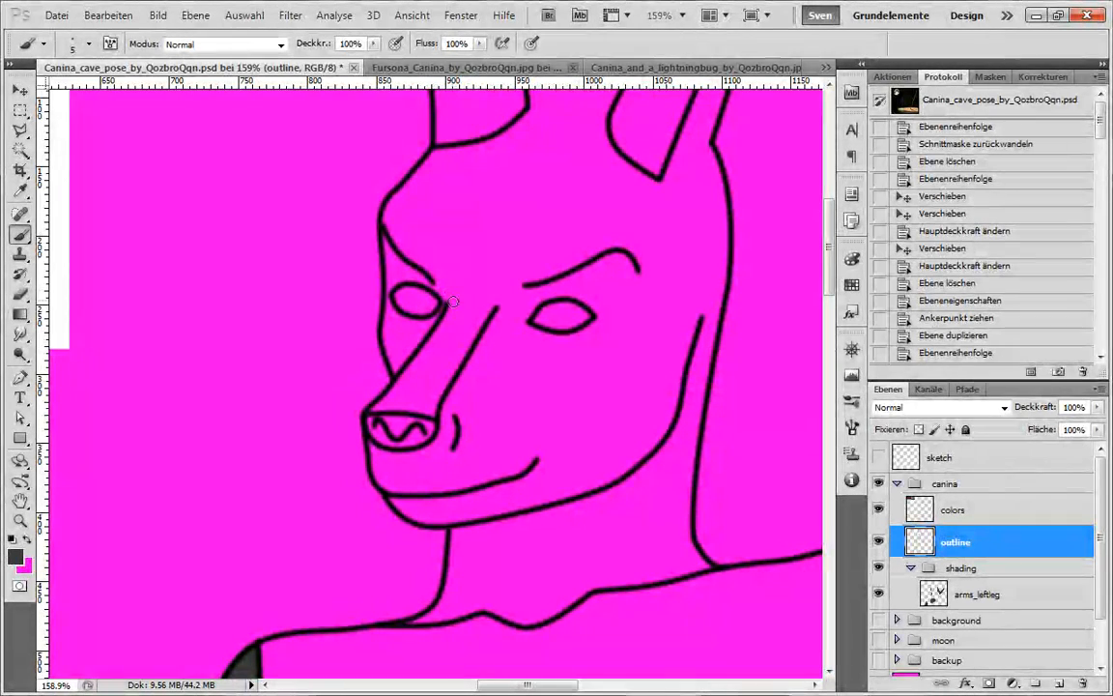
key("d")
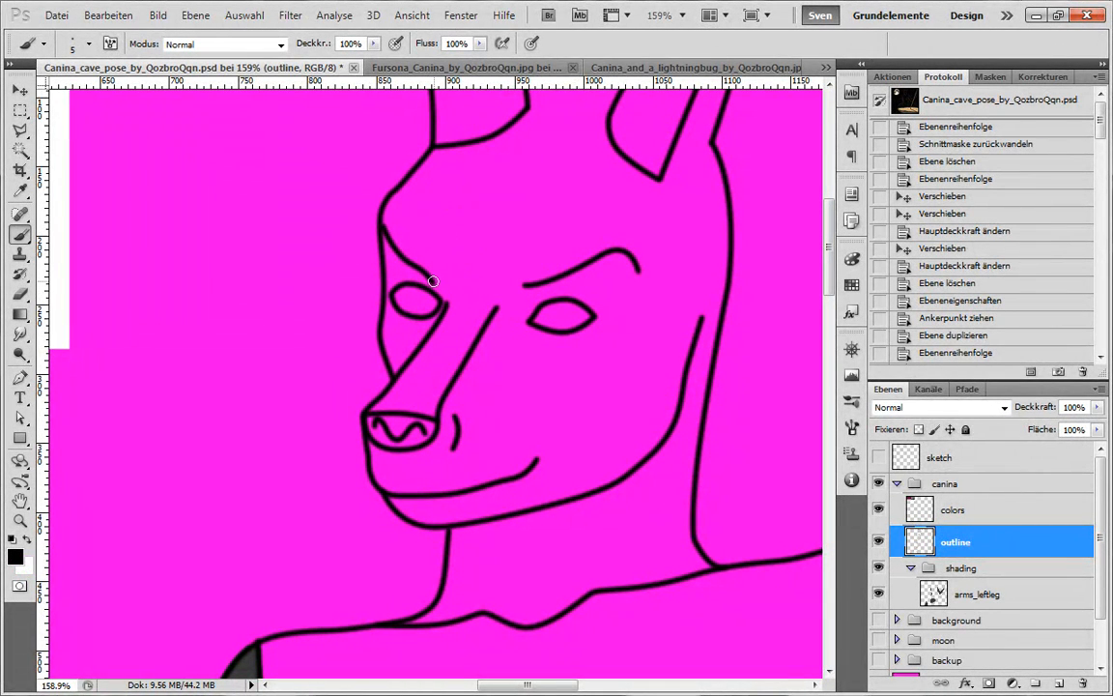
Reduce the brush to 3 px and try to bridge the outline gap between the far eye's brow and the muzzle line.
left_click_drag(384, 248, 404, 283)
right_click(440, 238)
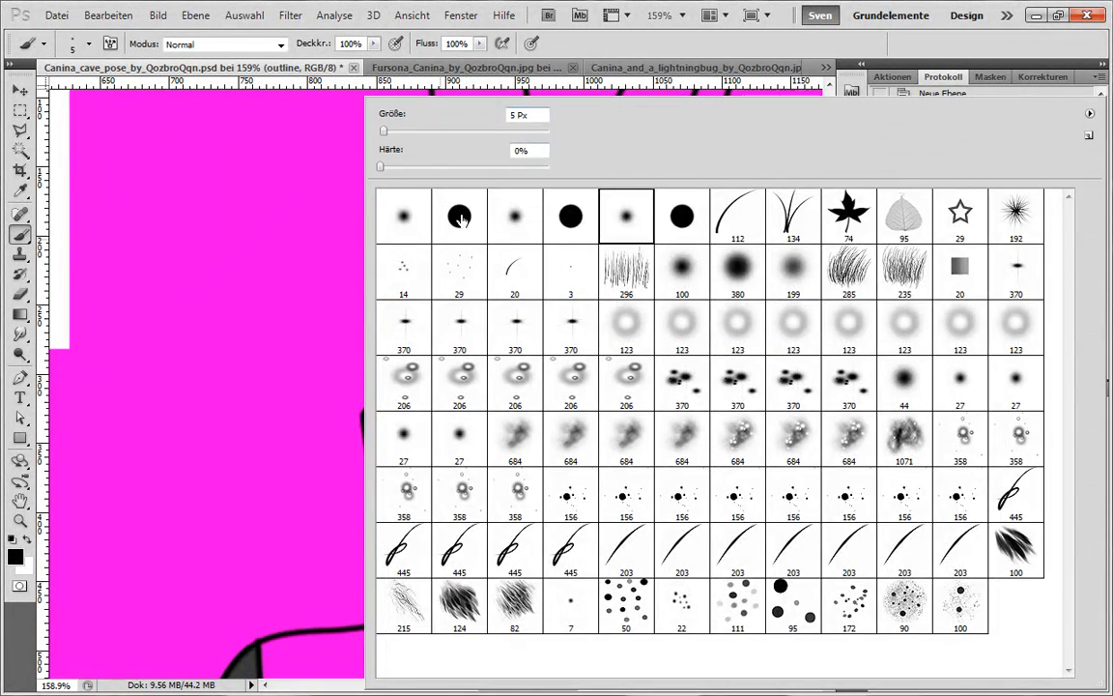
key("Escape")
key("bracketleft")
key("bracketleft")
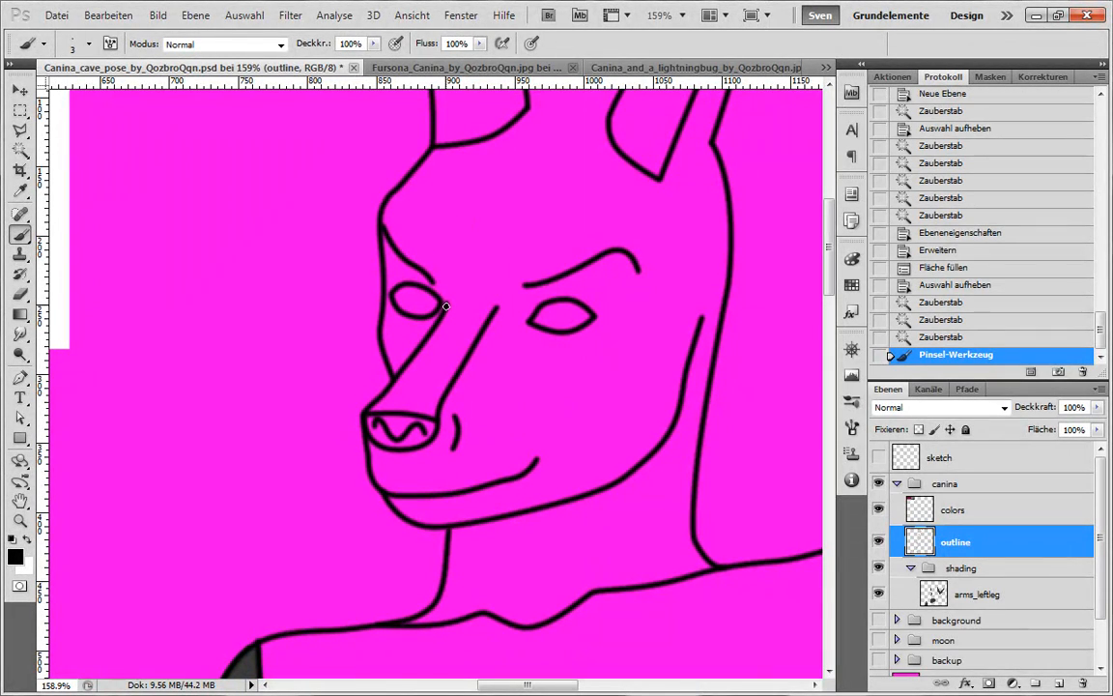
left_click(433, 281)
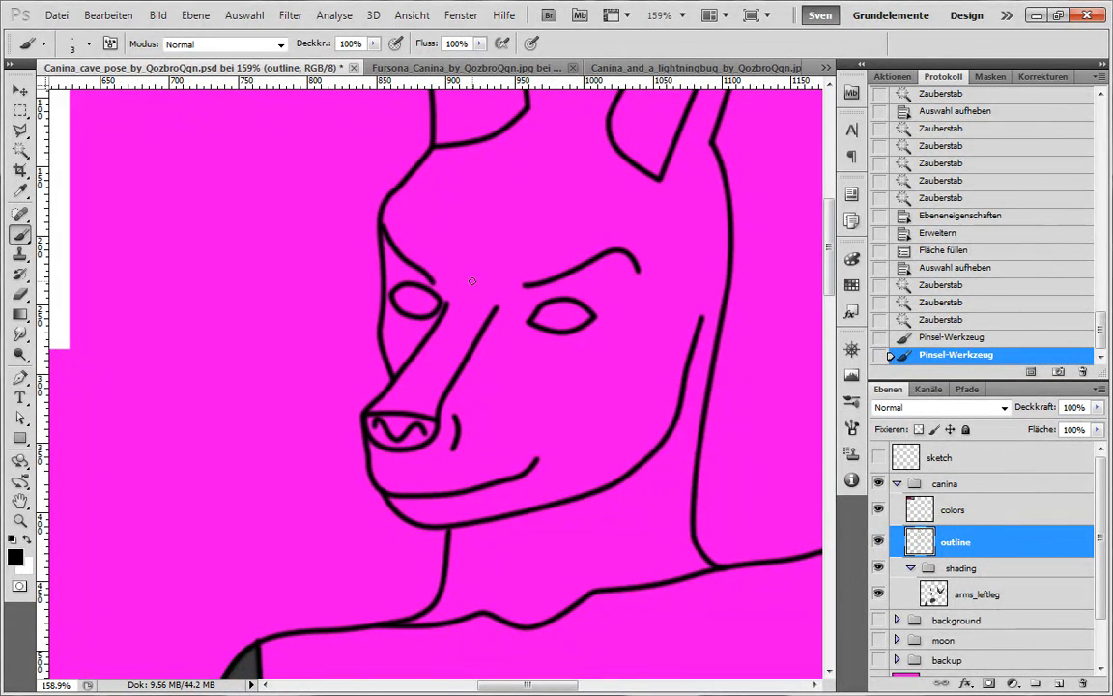
Clear the selection and paint black strokes joining both brow lines to the muzzle lines on the outline layer.
key("ctrl+d")
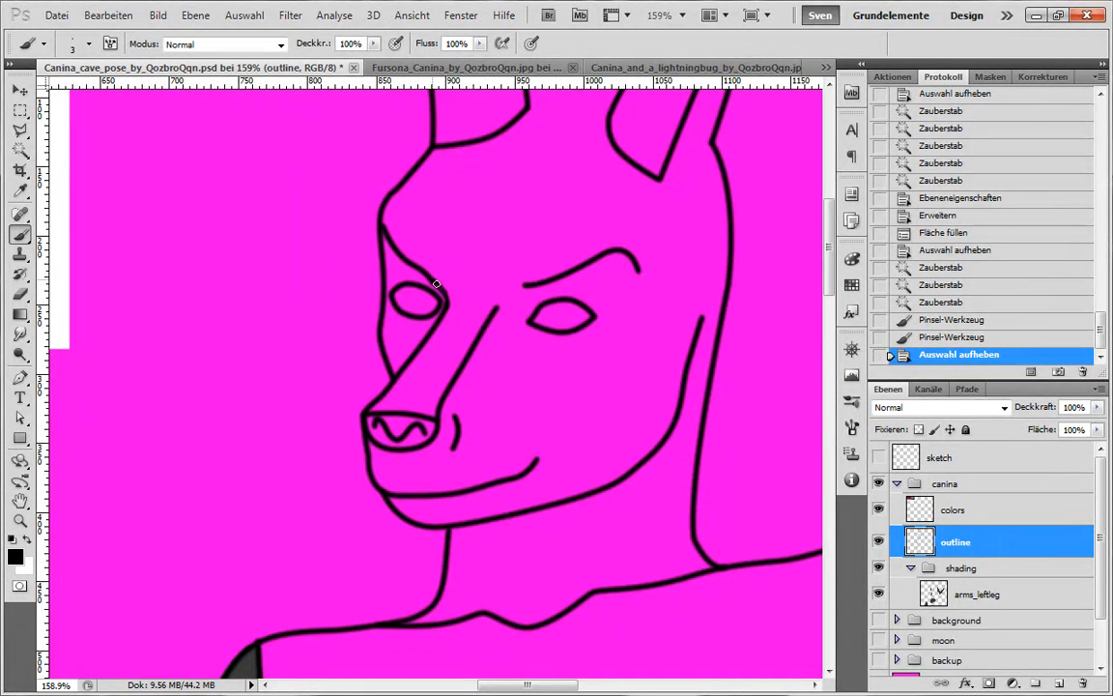
left_click(431, 278)
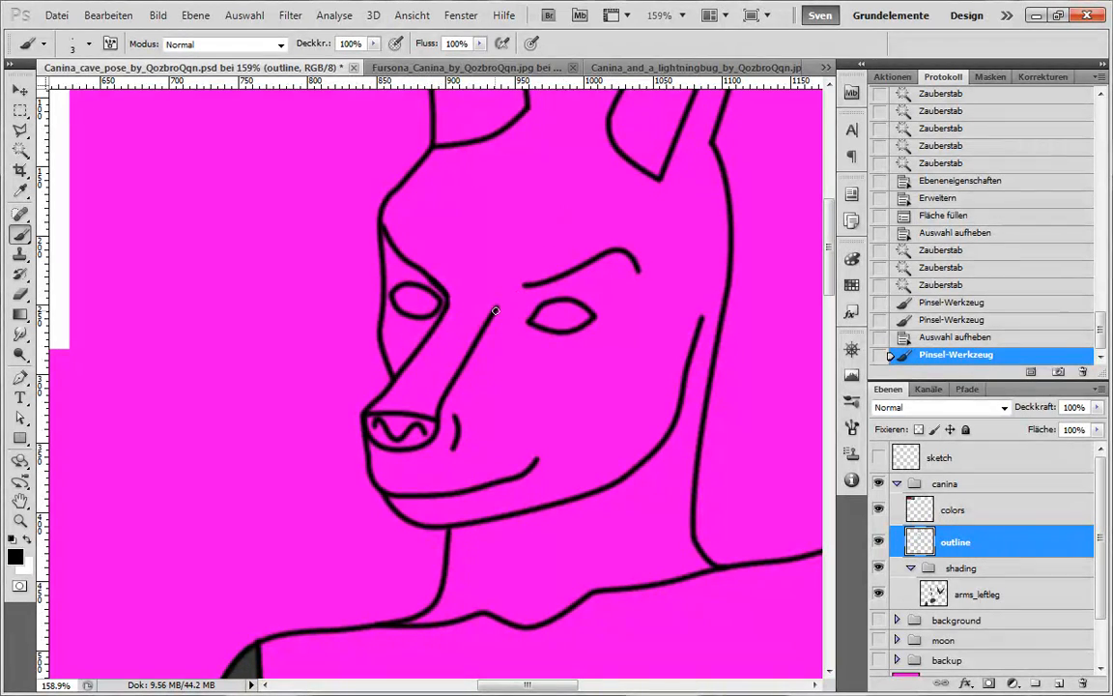
mouse_move(495, 310)
left_mouse_down()
mouse_move(531, 285)
mouse_move(507, 295)
mouse_move(489, 337)
left_mouse_up()
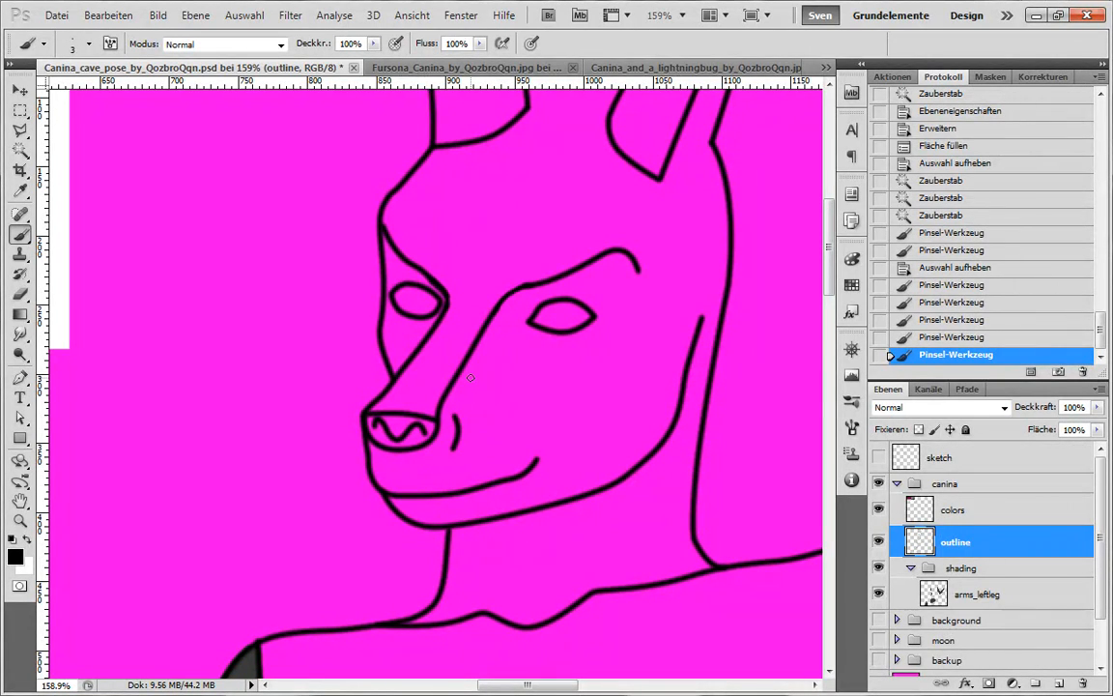
left_click(382, 223)
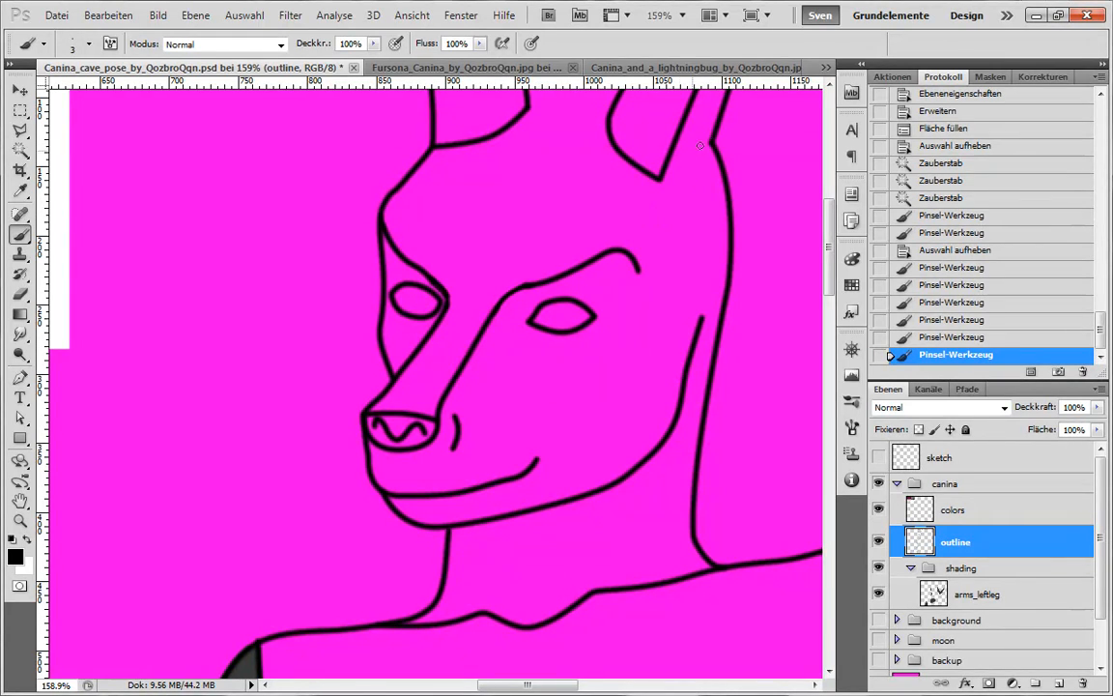
Paint a black line extending the near eye's brow up to the outer base of the ear.
left_click_drag(711, 144, 679, 188)
mouse_move(601, 258)
left_mouse_down()
mouse_move(641, 237)
mouse_move(699, 159)
mouse_move(654, 216)
mouse_move(685, 174)
mouse_move(657, 213)
left_mouse_up()
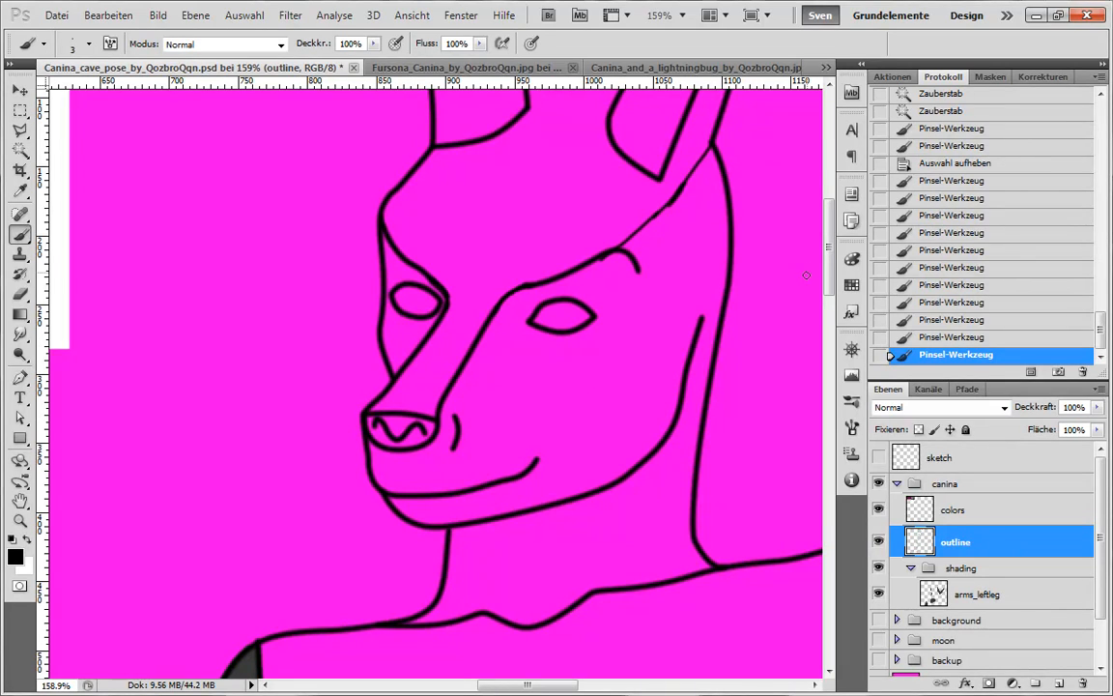
Erase the stray edge beneath the near eye's brow line on the outline layer and return to the Brush.
key("e")
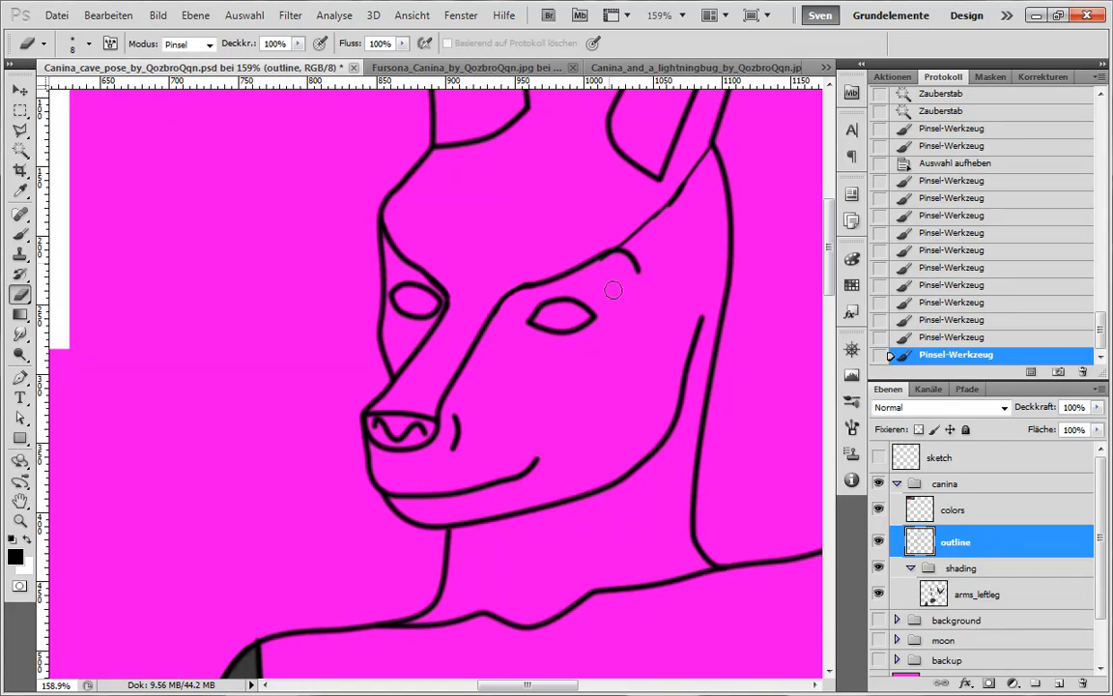
left_click(608, 286)
mouse_move(658, 352)
left_mouse_down()
mouse_move(614, 369)
mouse_move(663, 402)
mouse_move(536, 392)
mouse_move(621, 457)
mouse_move(566, 357)
left_mouse_up()
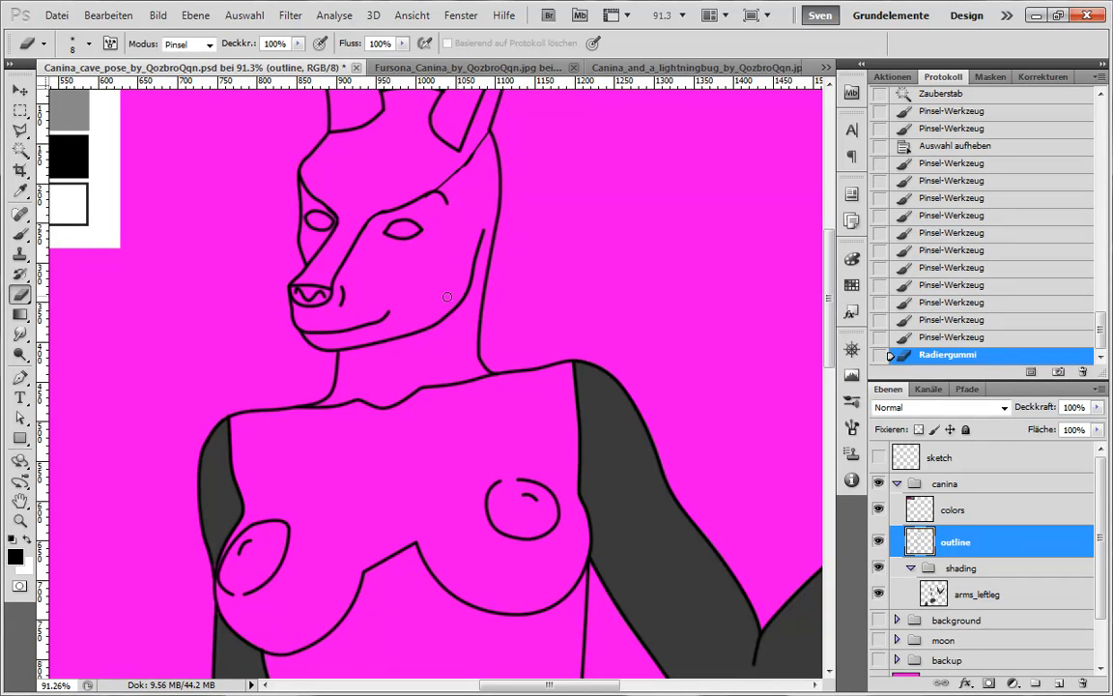
key("b")
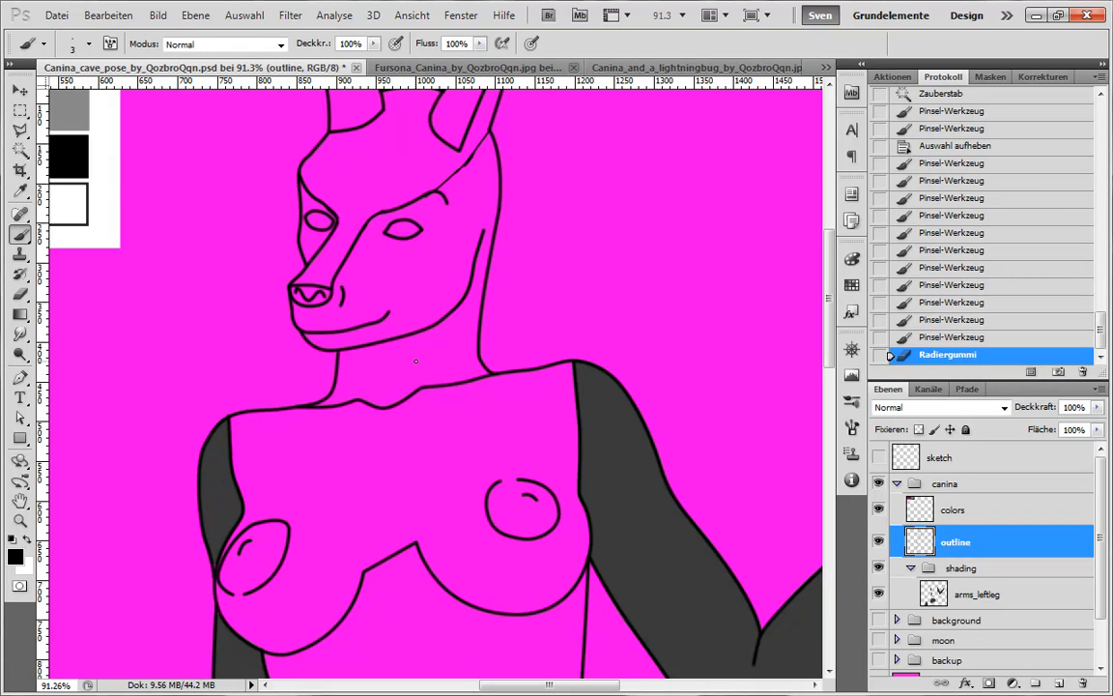
Compare the colour chart with both Canina reference images and close the lightningbug and Fursona files.
mouse_move(239, 261)
left_mouse_down()
mouse_move(663, 410)
mouse_move(648, 385)
left_mouse_up()
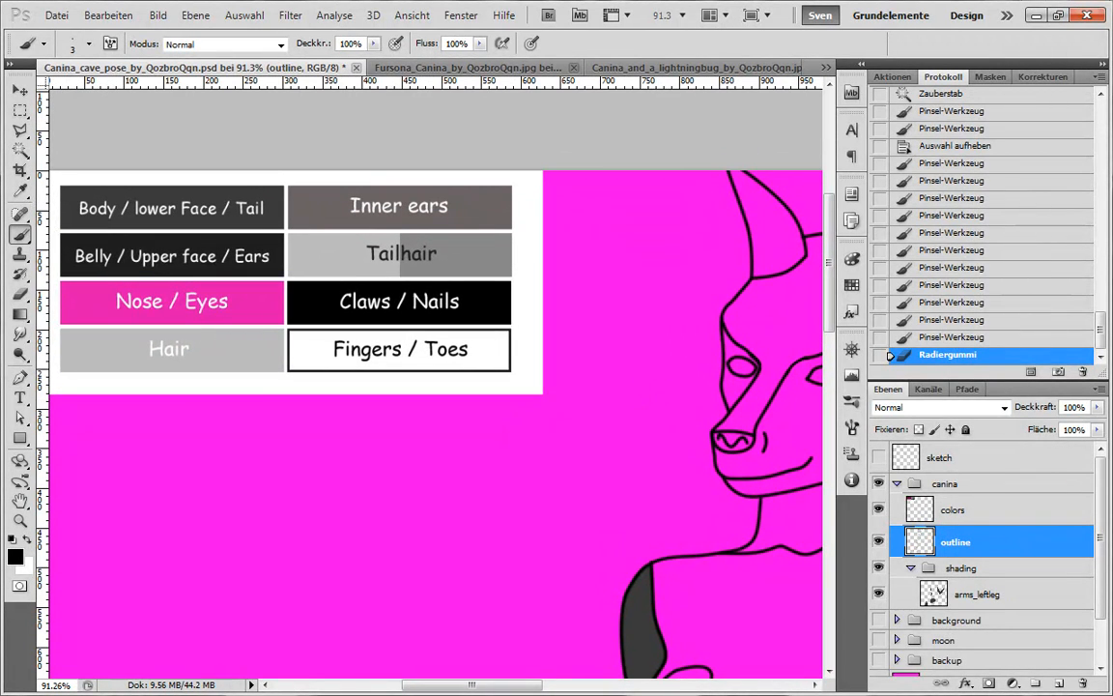
left_click(437, 70)
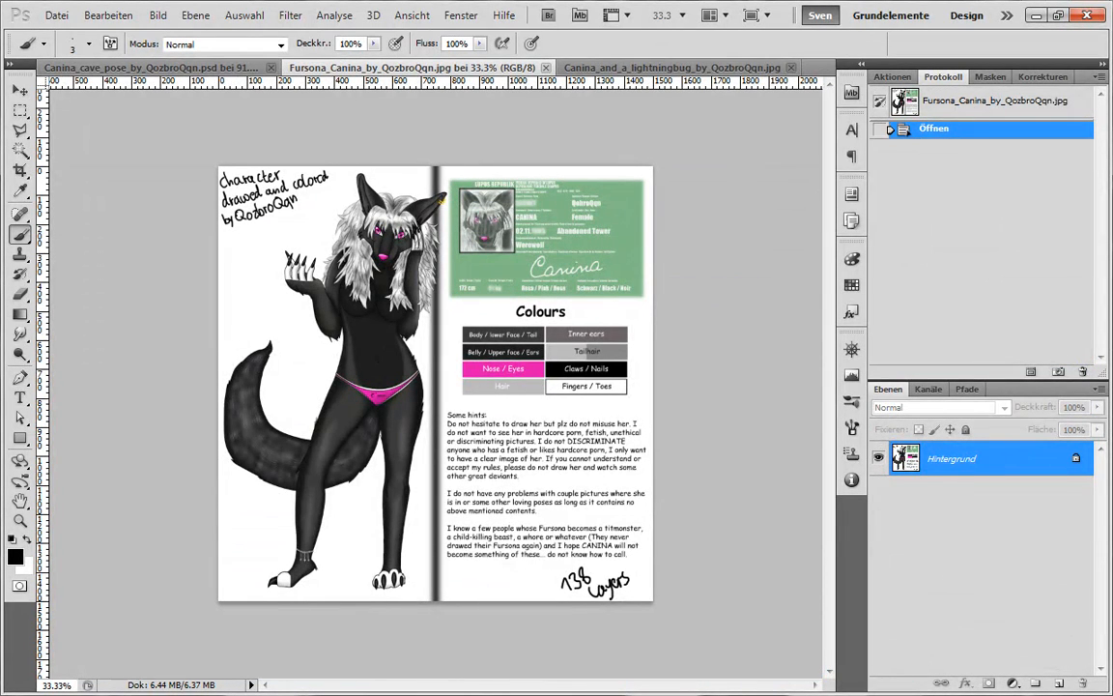
left_click(579, 70)
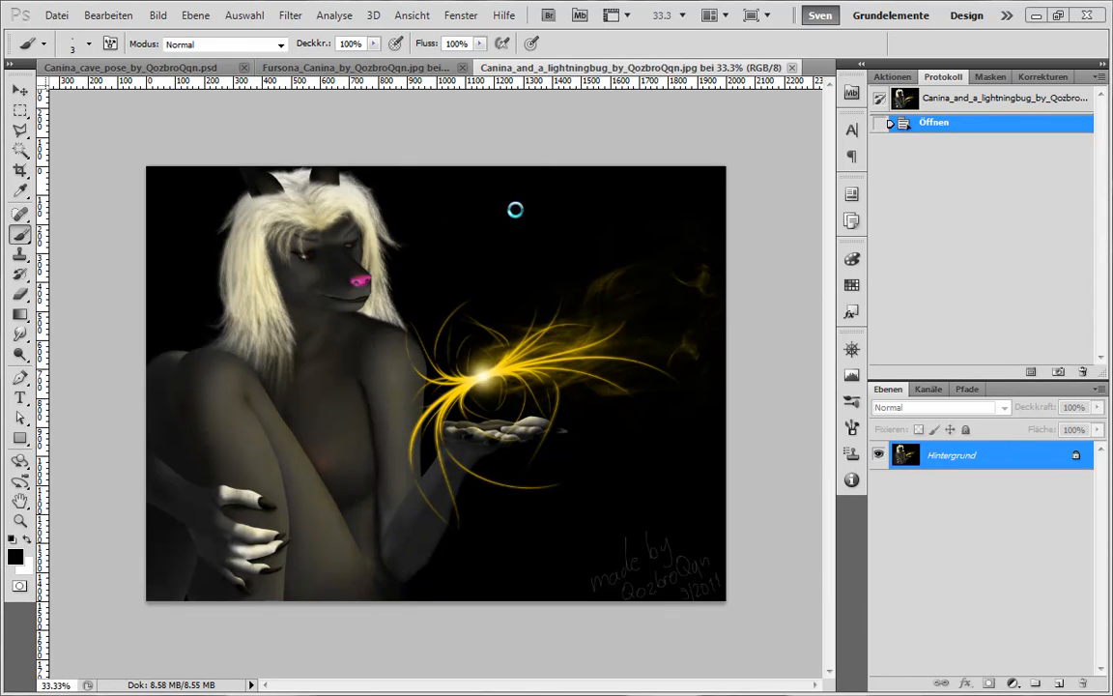
left_click(288, 70)
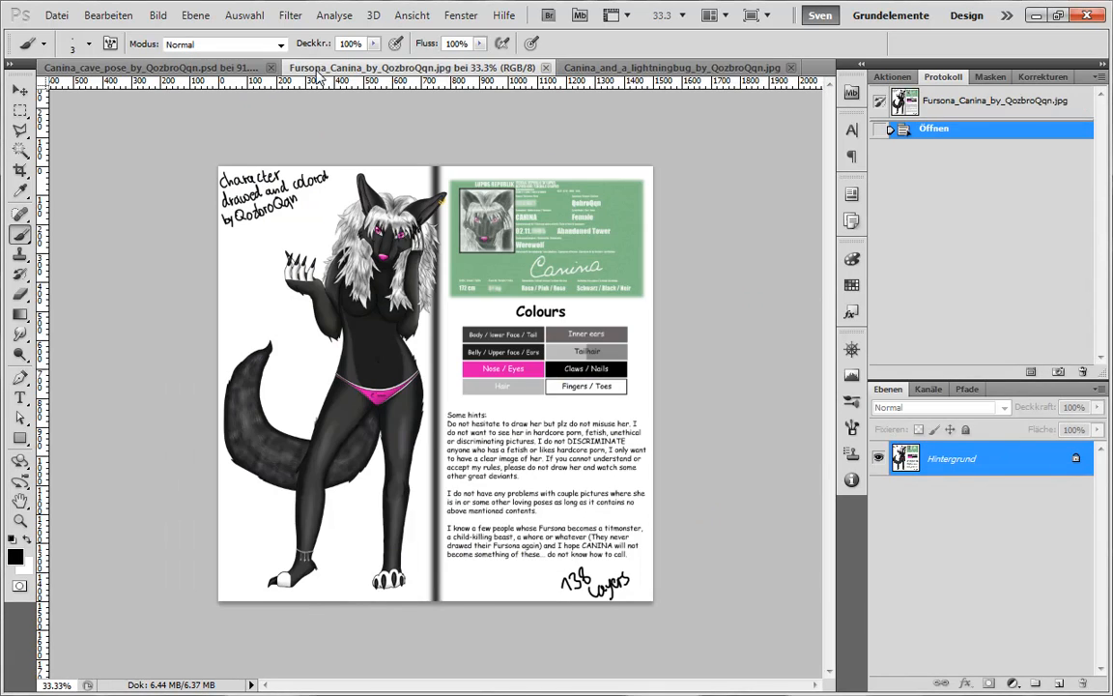
left_click(608, 69)
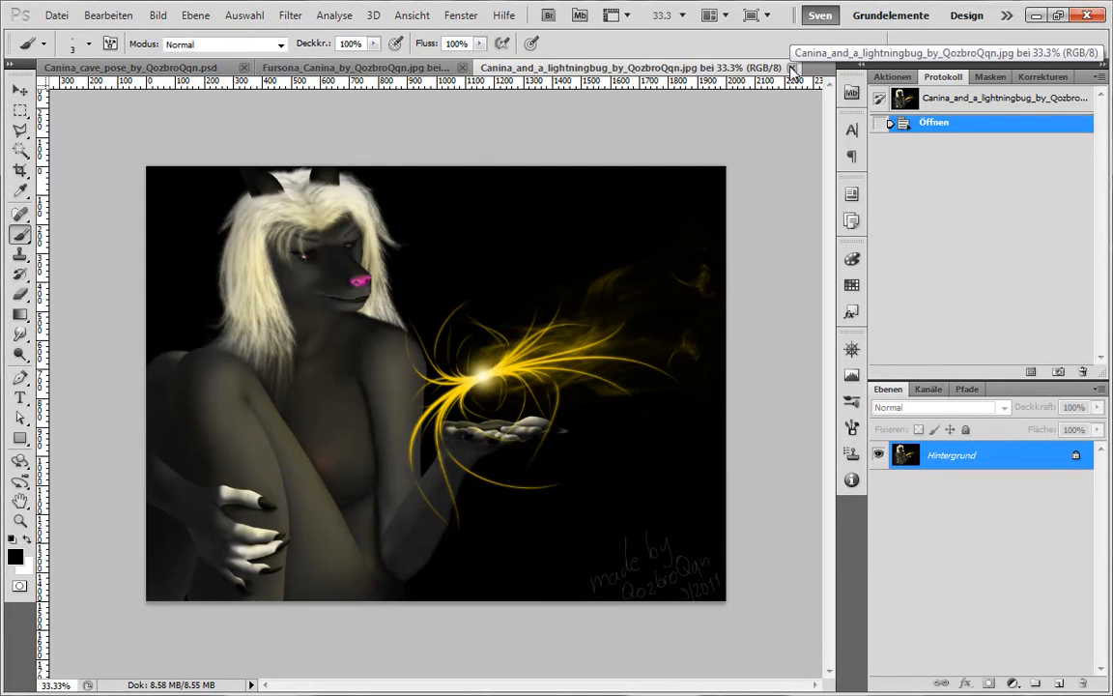
left_click(715, 68)
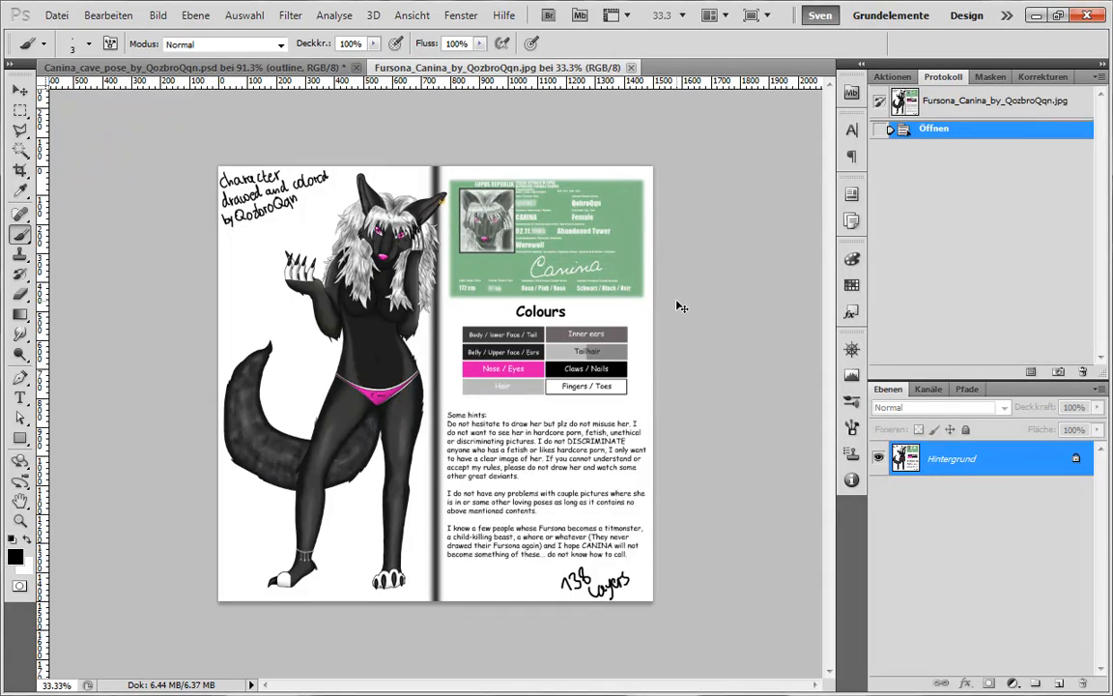
mouse_move(678, 300)
left_mouse_down()
mouse_move(659, 300)
mouse_move(677, 295)
left_mouse_up()
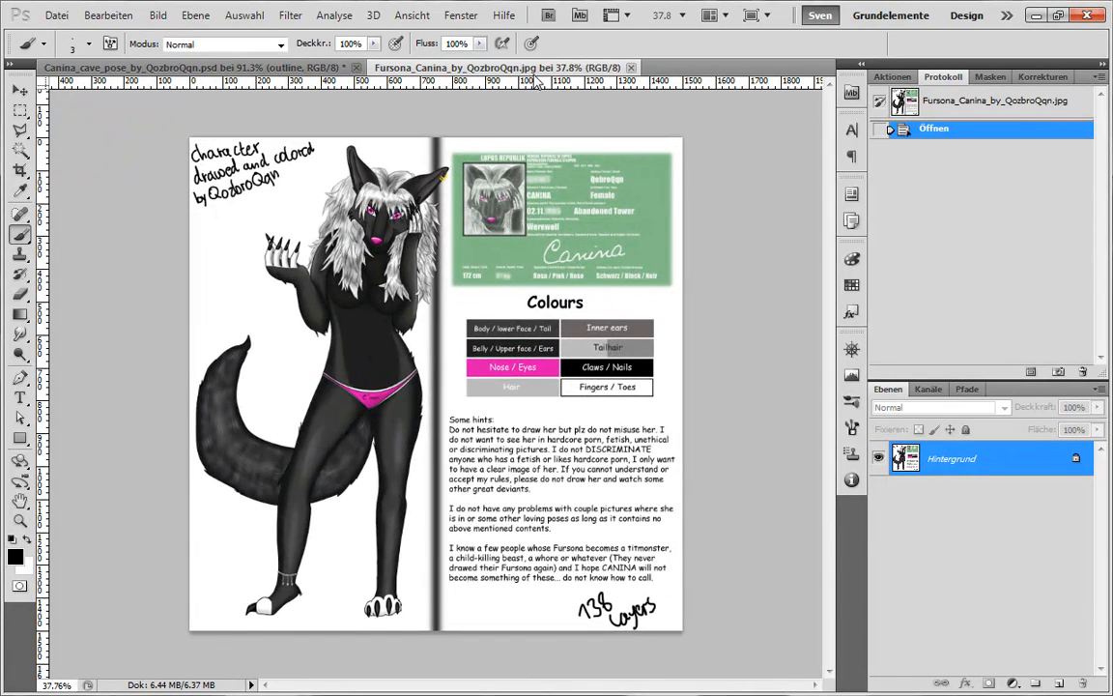
left_click(630, 68)
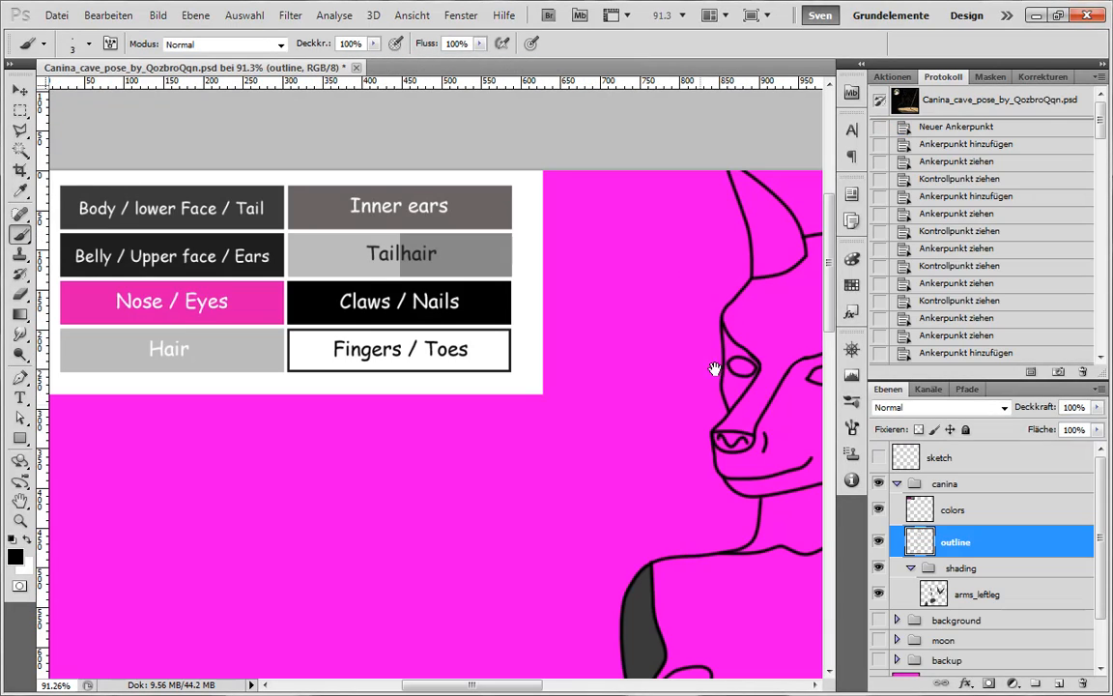
Paint thin black lines across the raised arm's wrist and along its outer edge to separate the hand from the forearm.
scroll(464, 316, "down", 2)
scroll(465, 316, "right", 5)
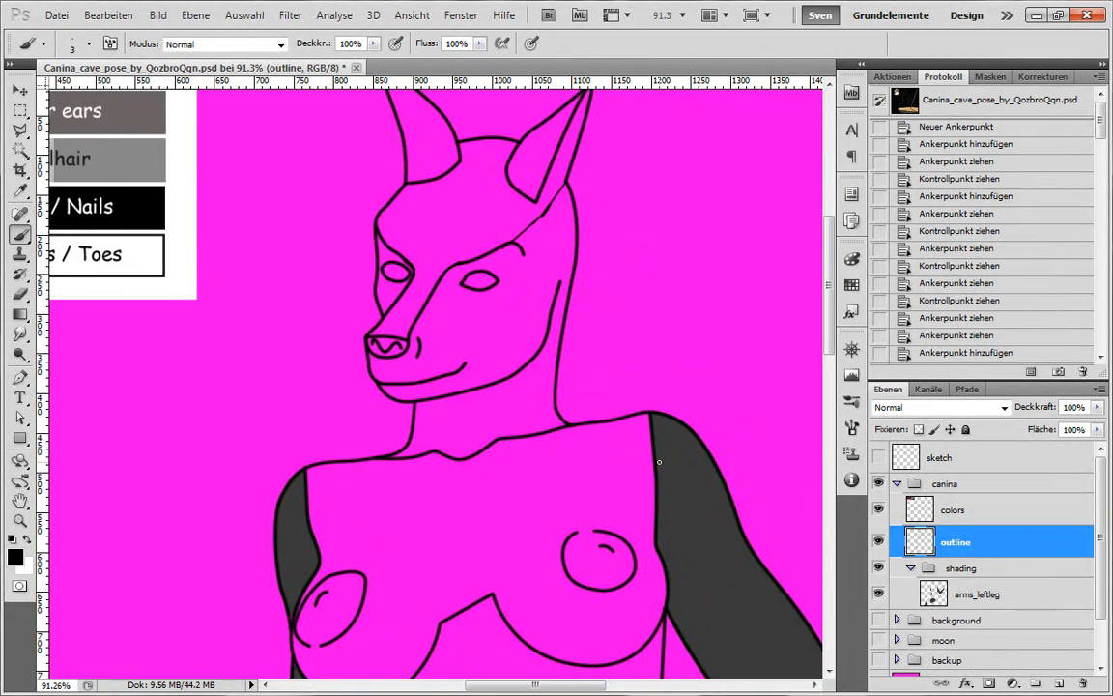
left_click_drag(619, 477, 516, 283)
mouse_move(652, 416)
left_mouse_down()
mouse_move(568, 437)
mouse_move(641, 426)
left_mouse_up()
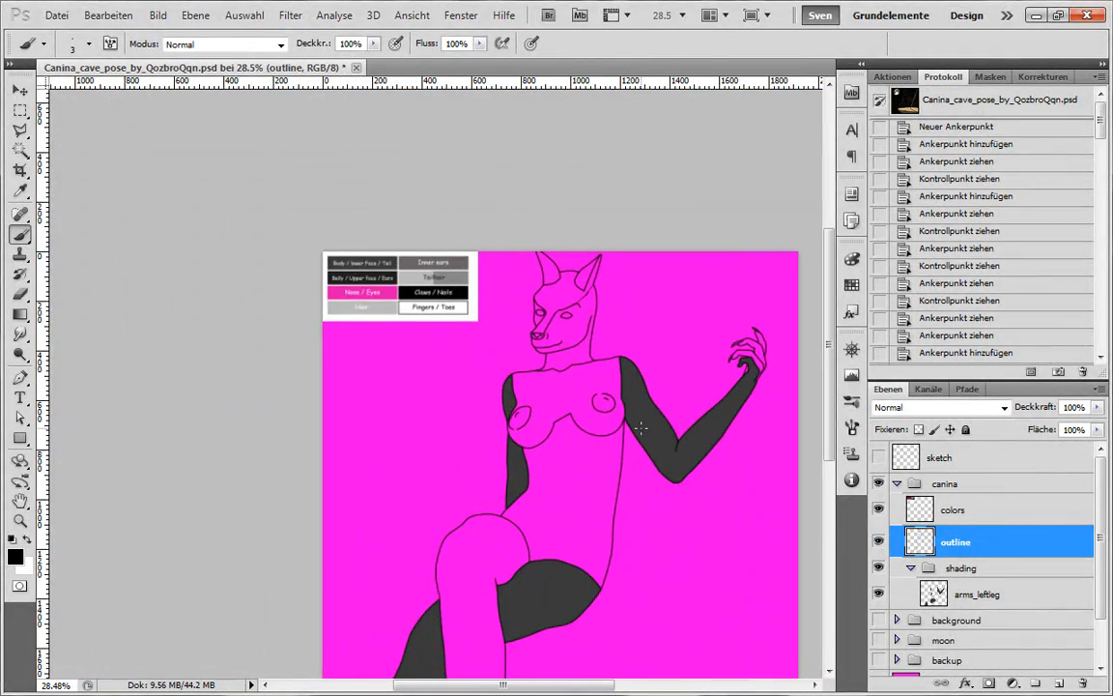
left_click_drag(638, 479, 566, 397)
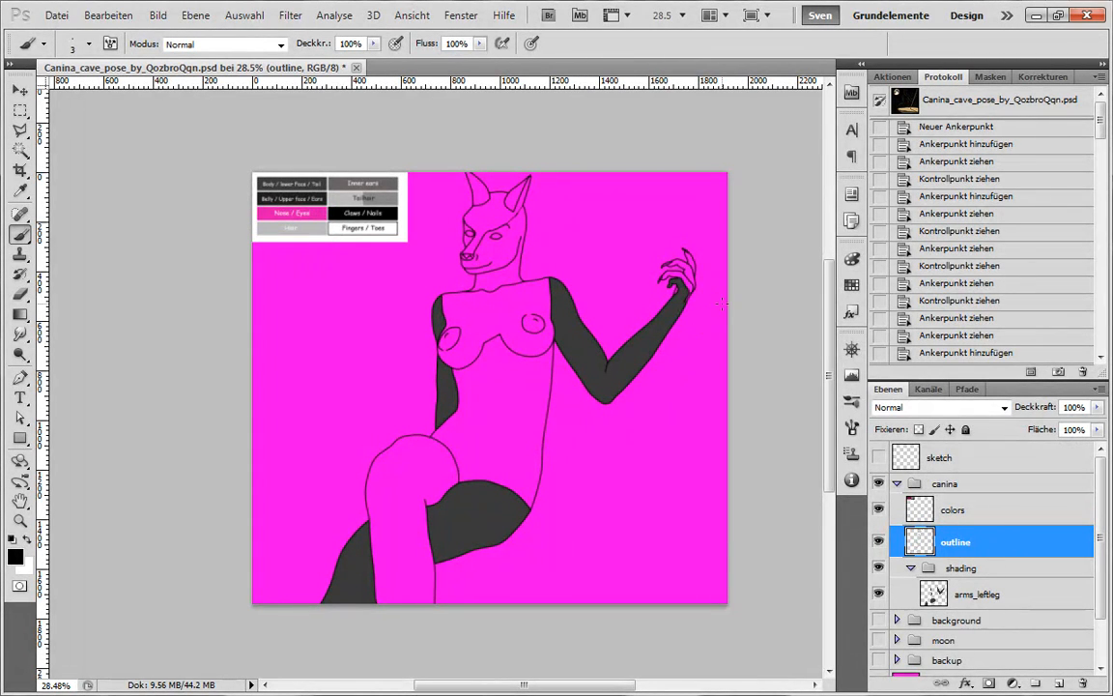
left_click_drag(683, 348, 729, 294)
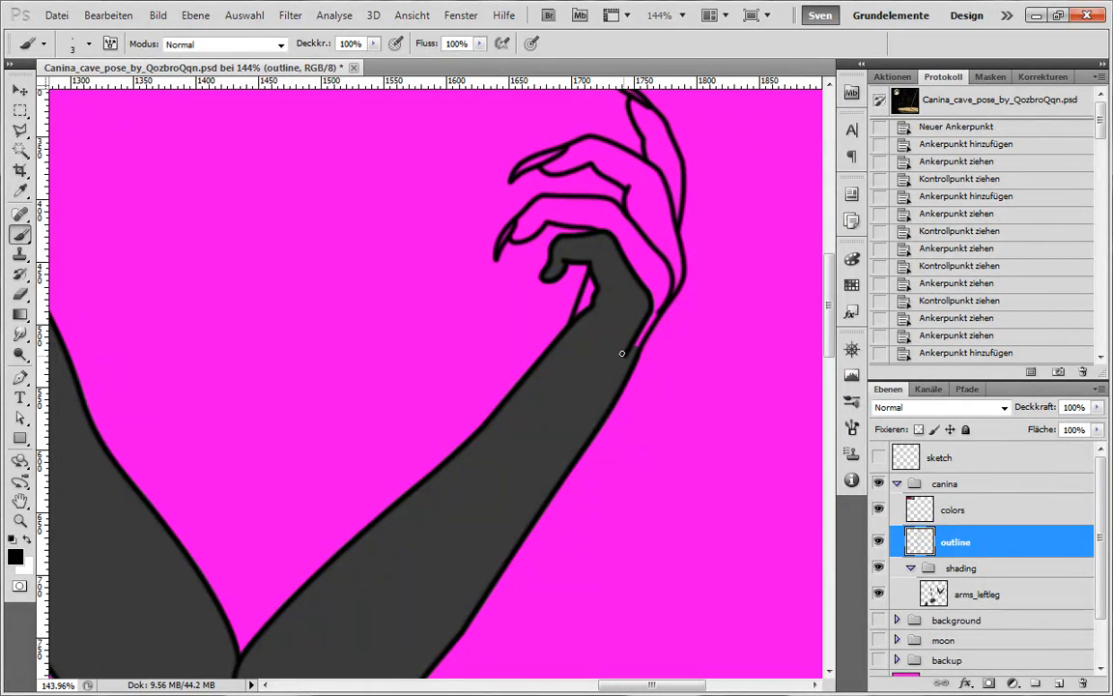
left_click_drag(621, 353, 580, 317)
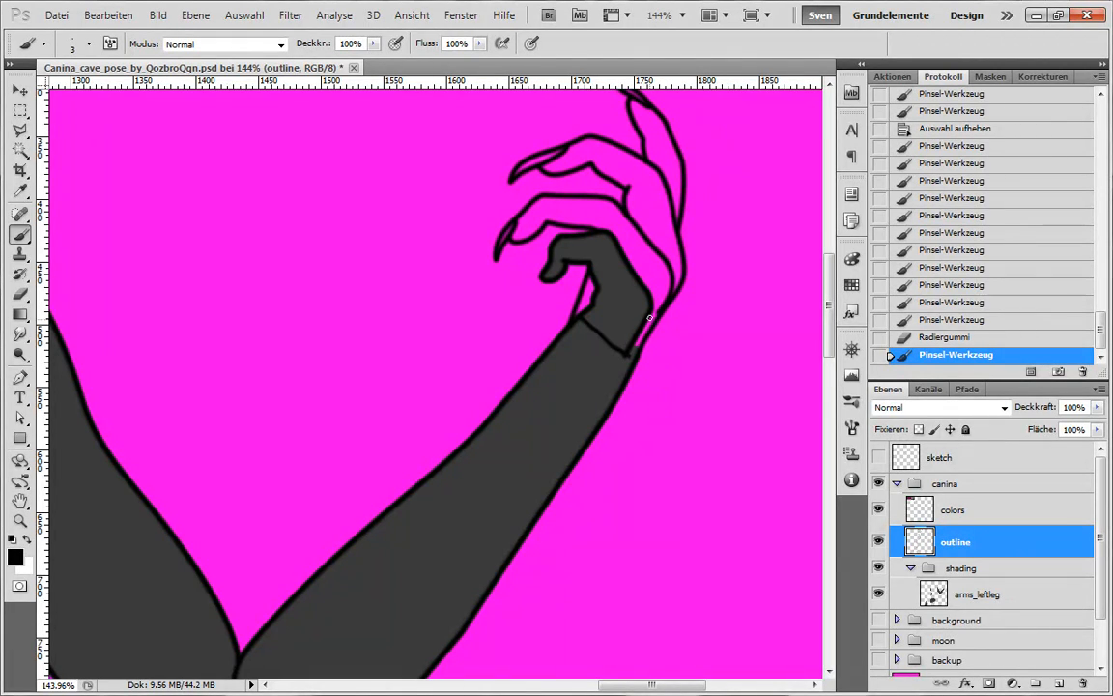
left_click_drag(657, 310, 633, 357)
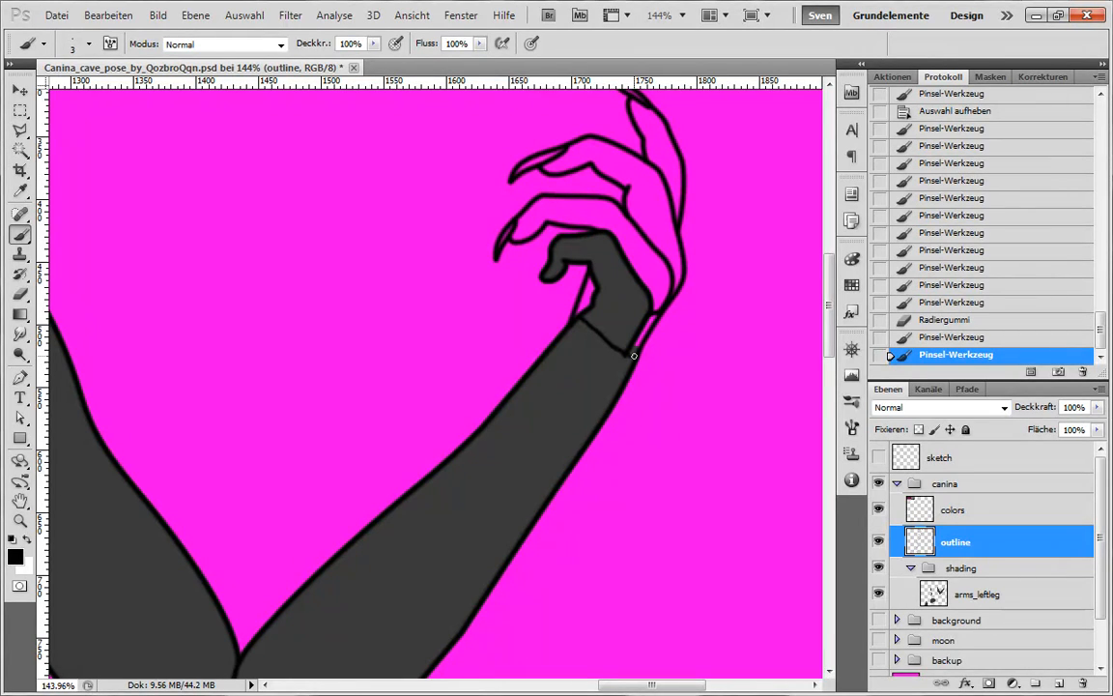
Select the inside of the front leg on the outline layer with the Magic Wand at tolerance 50.
key("space")
left_click_drag(385, 452, 676, 352)
left_click_drag(536, 381, 759, 299)
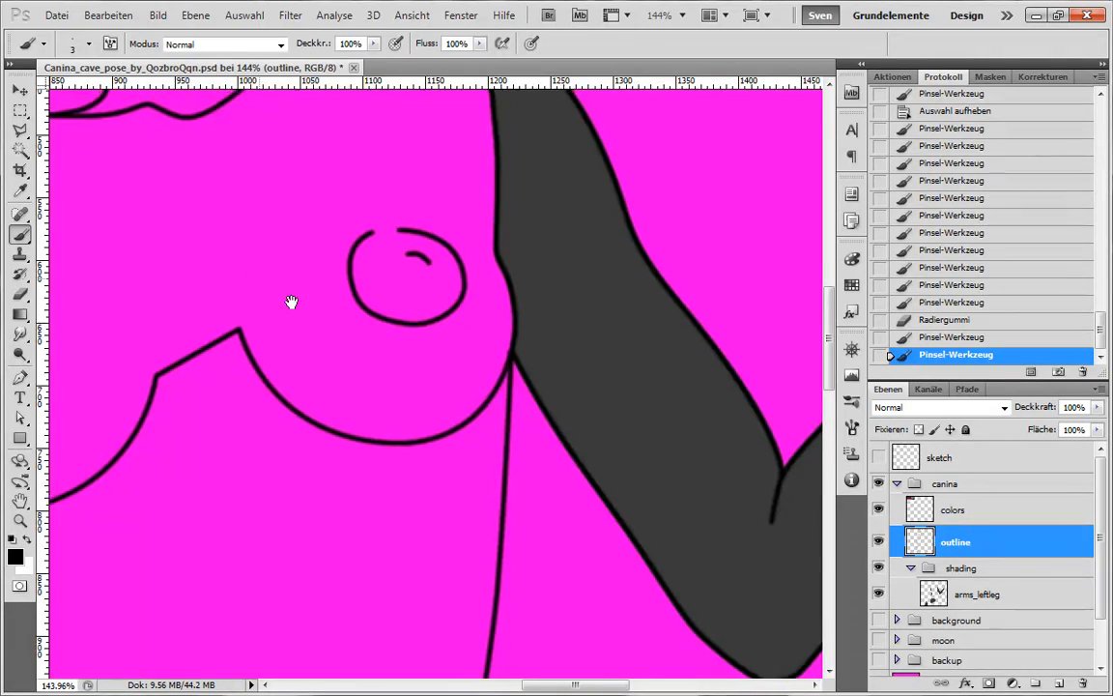
left_click_drag(290, 301, 464, 547)
left_click_drag(487, 242, 388, 186)
scroll(457, 438, "down", 8)
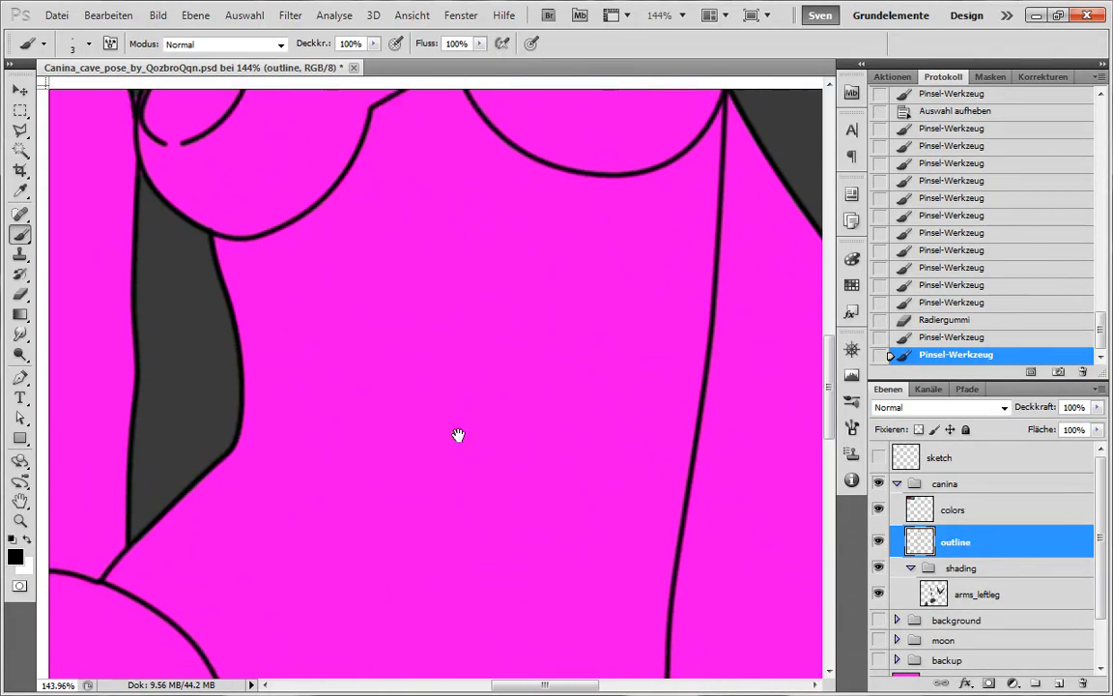
scroll(454, 454, "down", 10)
left_click_drag(492, 458, 490, 437)
key("w")
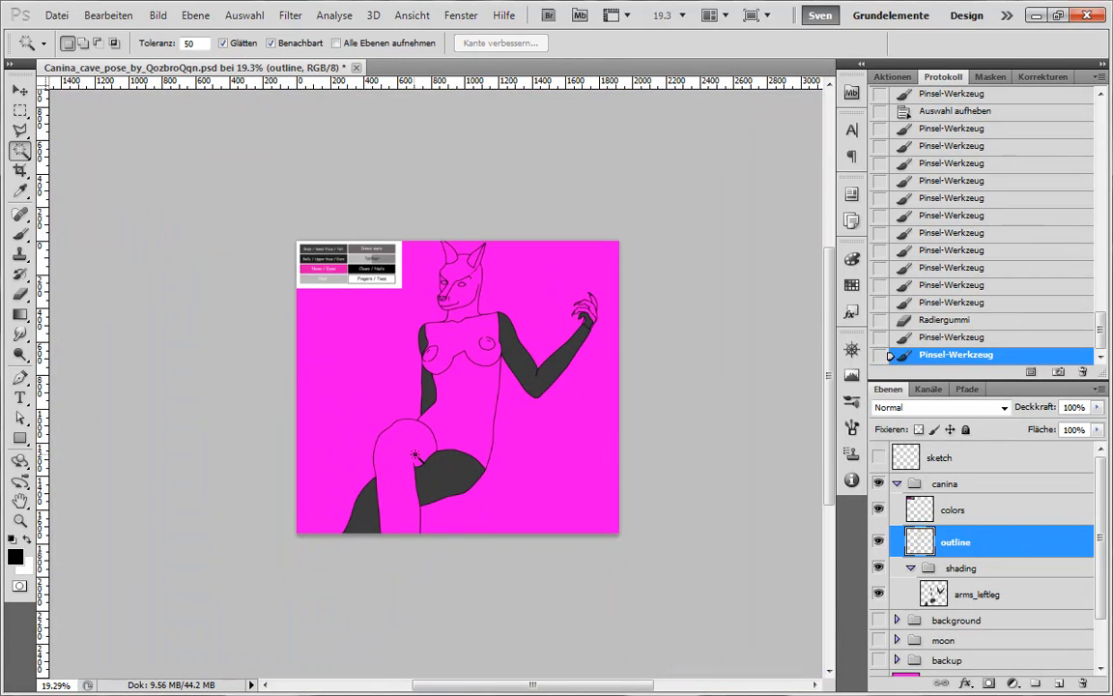
left_click(414, 446)
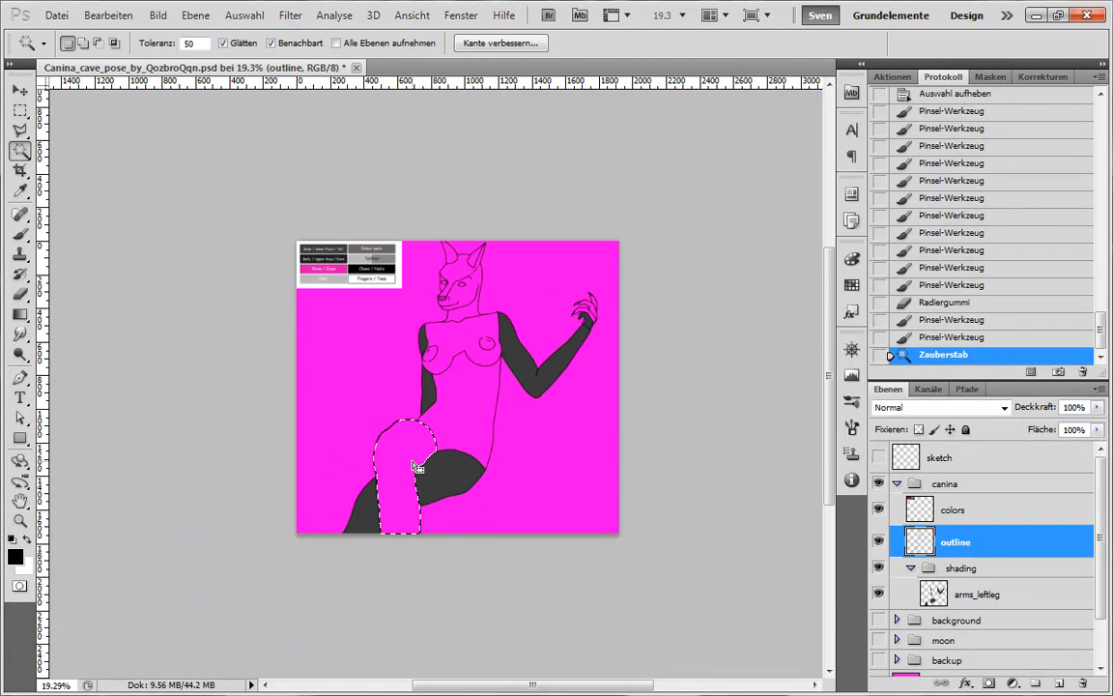
Add the lower face, the area around the far eye and the neck to the leg selection.
scroll(485, 390, "up", 3)
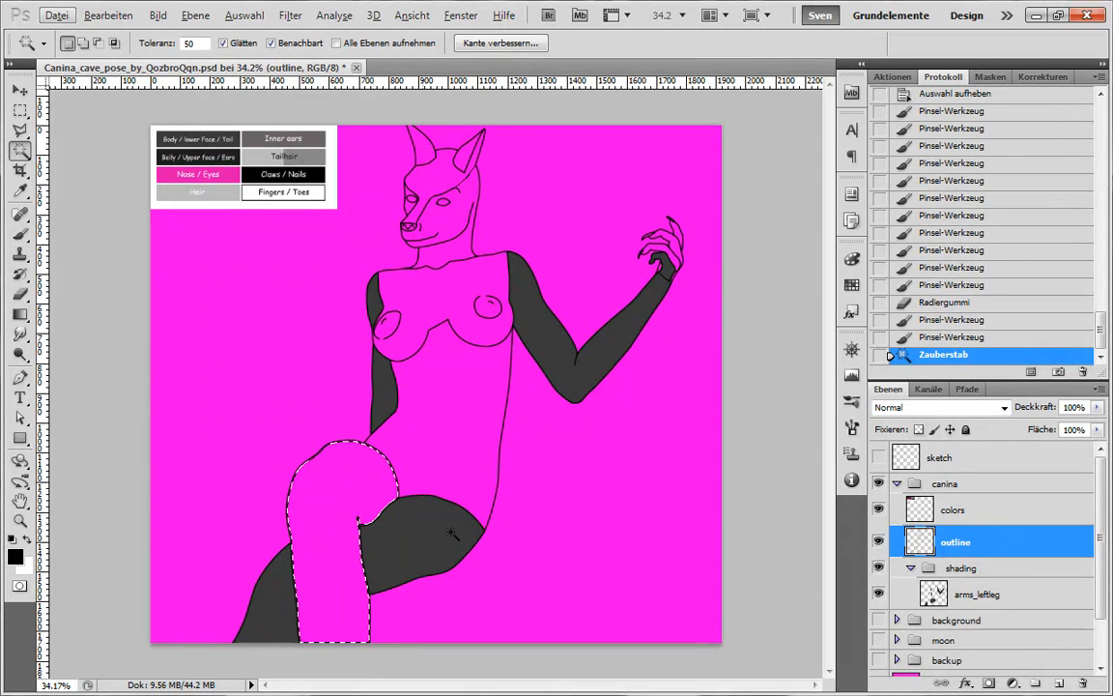
scroll(444, 256, "up", 2)
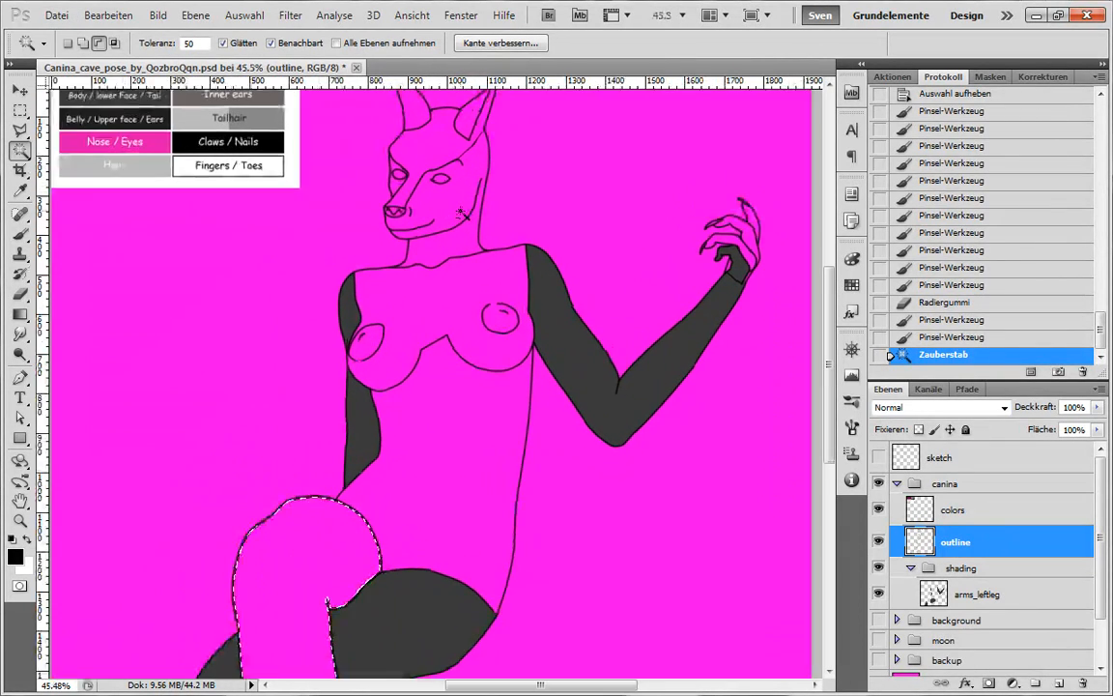
scroll(352, 229, "down", 1)
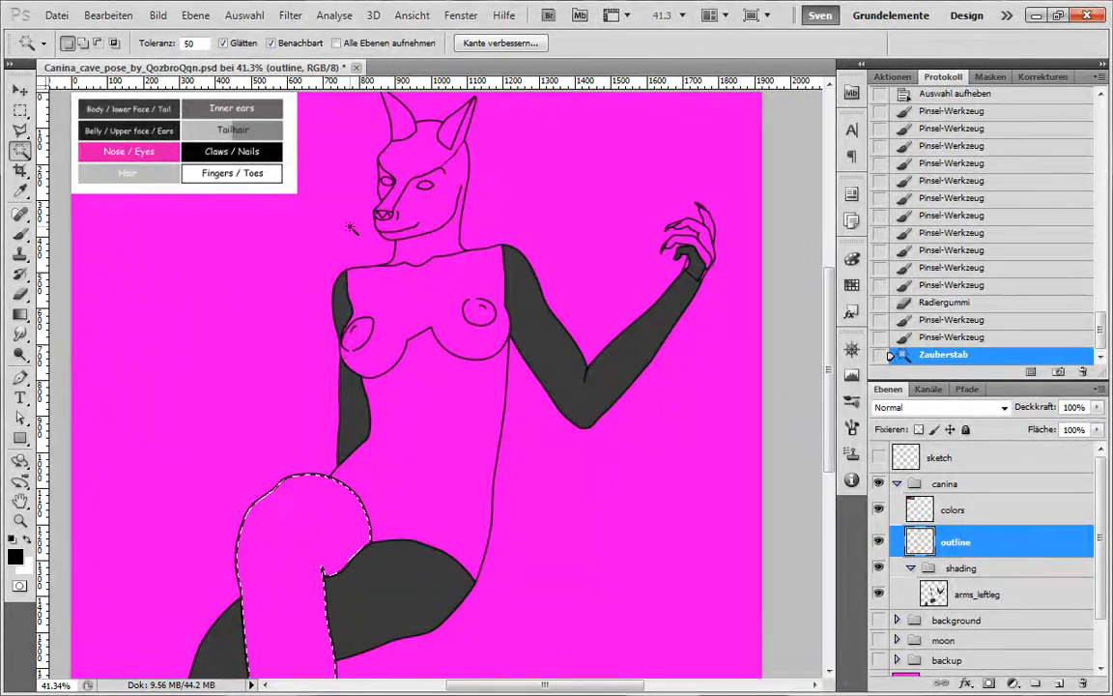
scroll(415, 213, "up", 3)
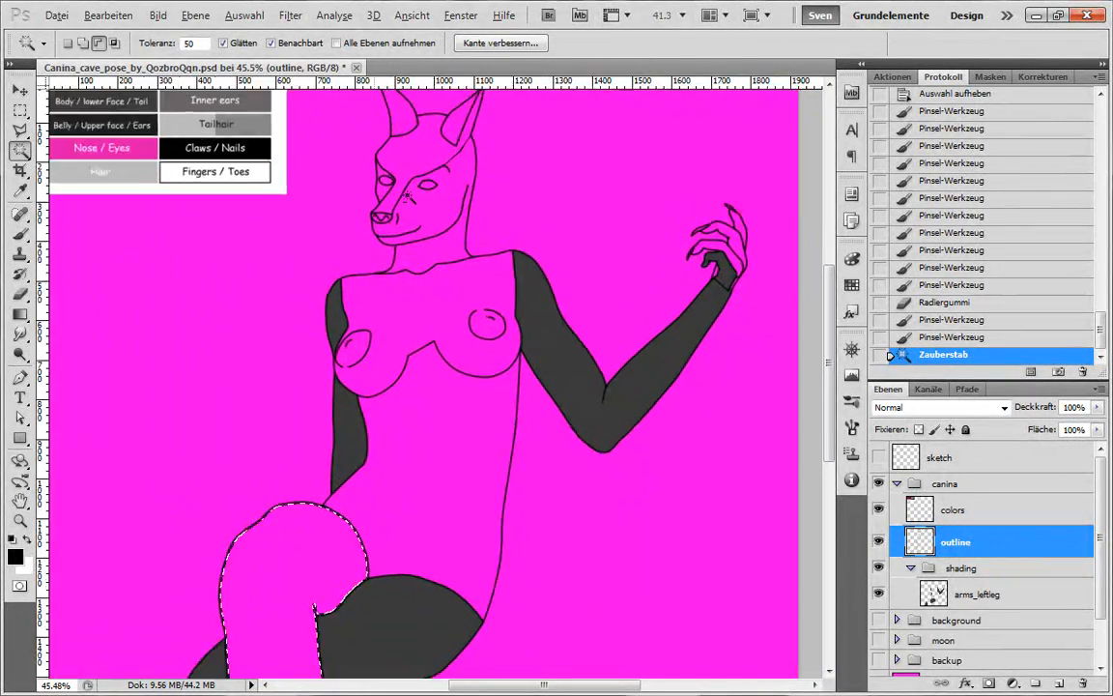
left_click(428, 205, "shift")
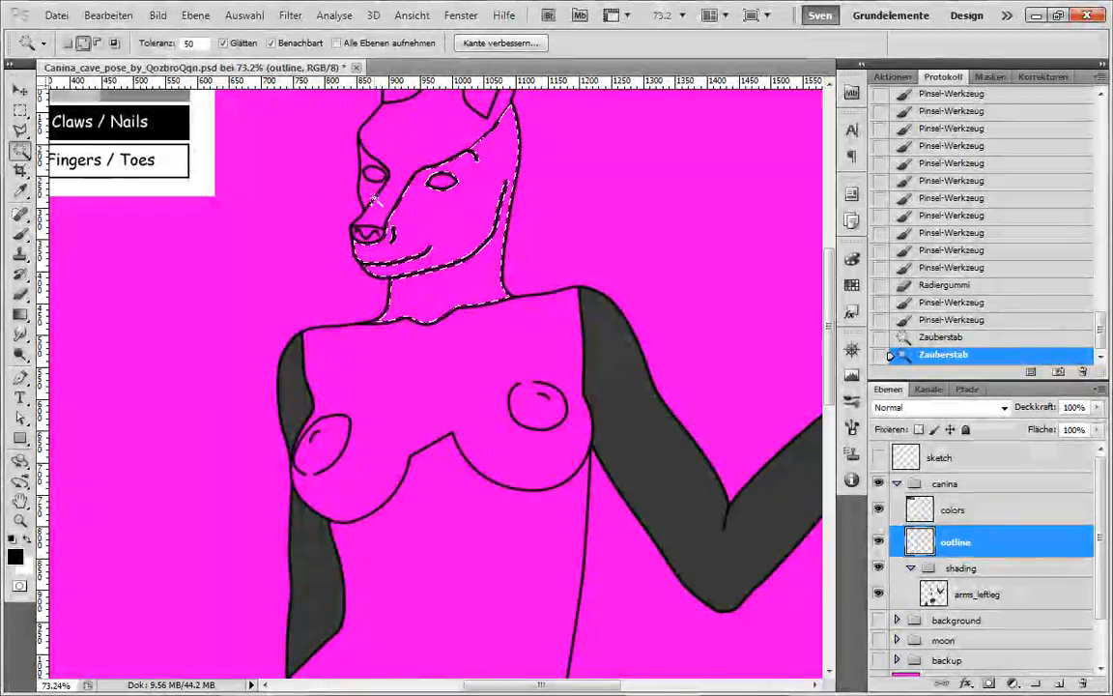
left_click(365, 193, "shift")
left_click(427, 286, "shift")
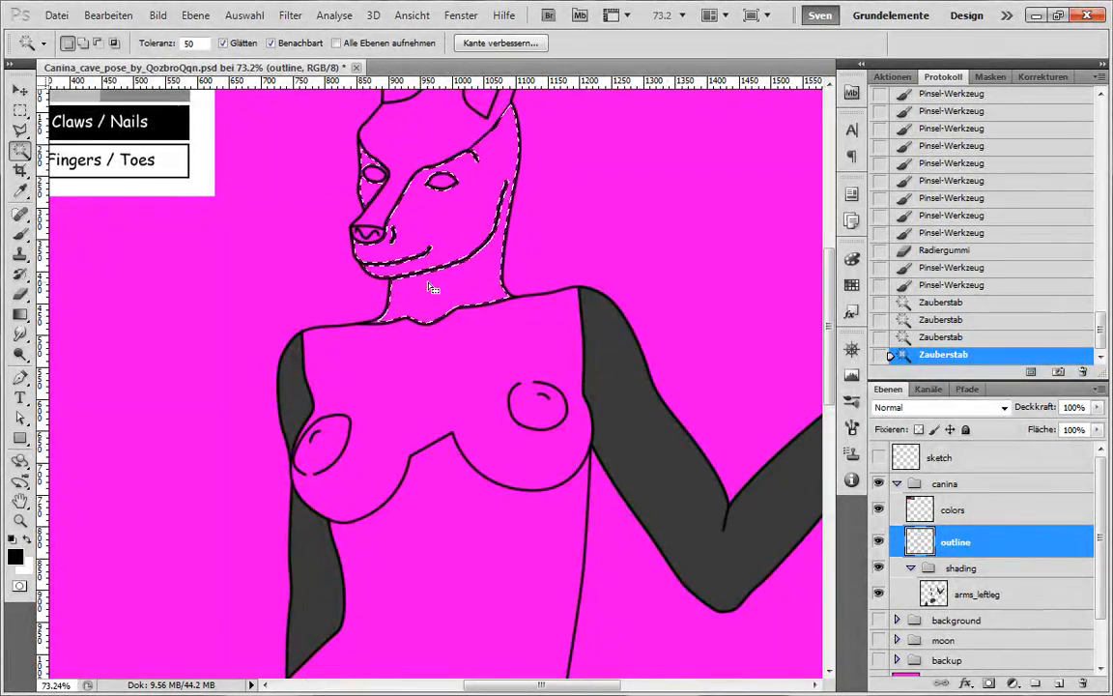
Expand the combined leg, face and neck selection using the Expand dialog's preset pixel amount.
scroll(426, 286, "down", 2)
scroll(427, 285, "down", 1)
scroll(431, 272, "up", 2)
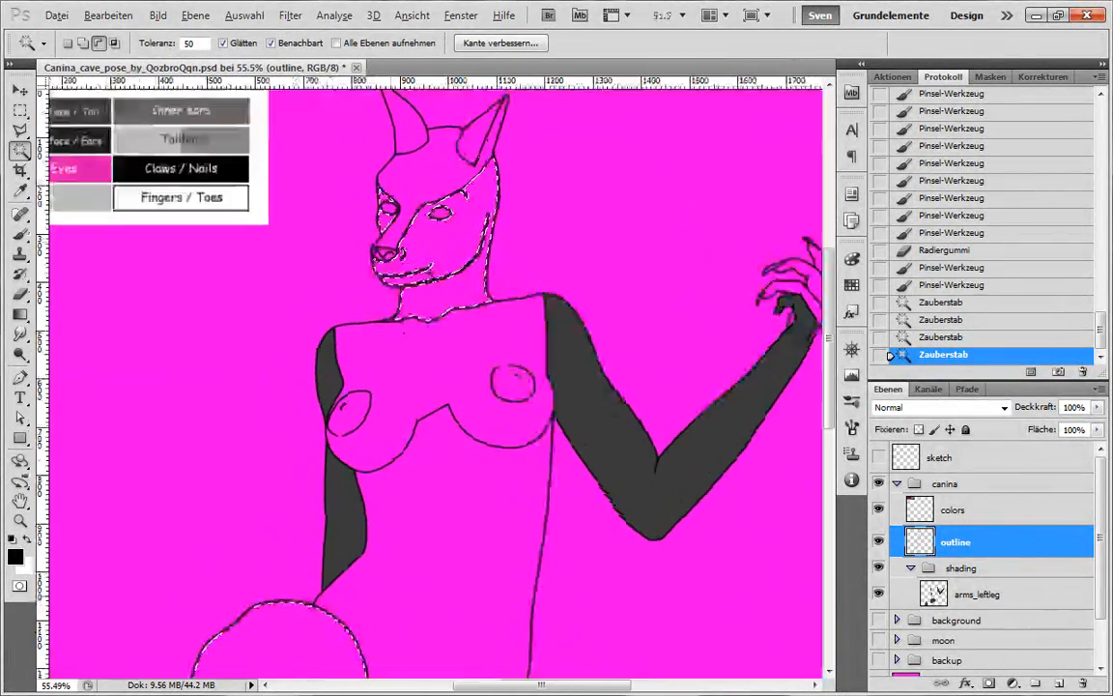
scroll(462, 287, "down", 2)
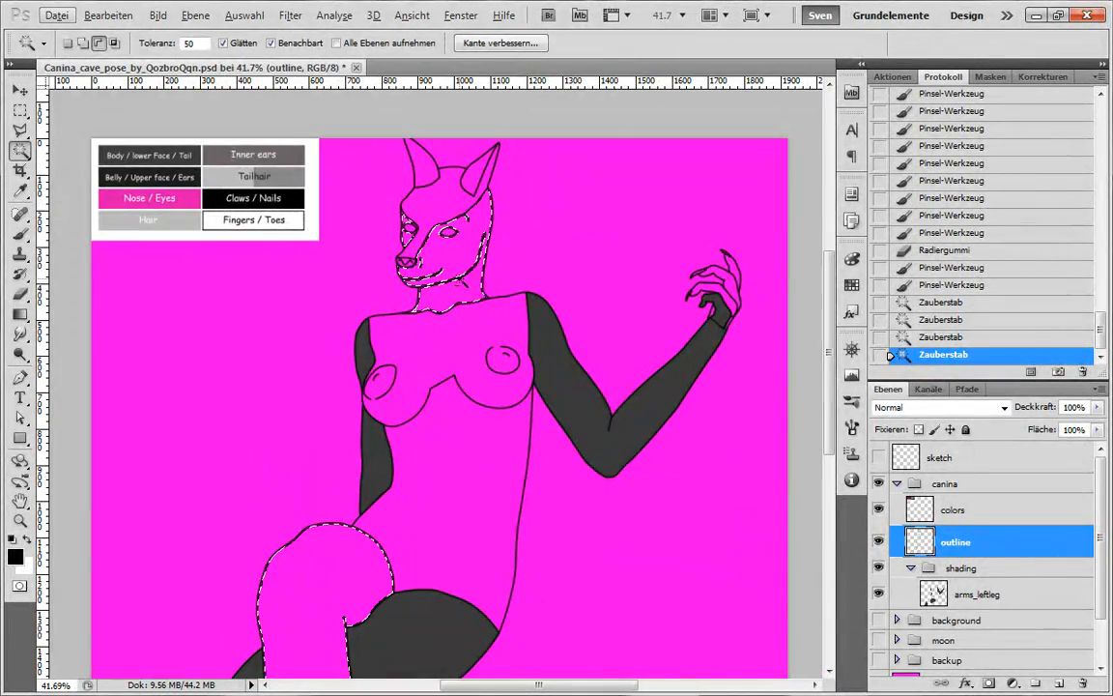
scroll(461, 287, "down", 1)
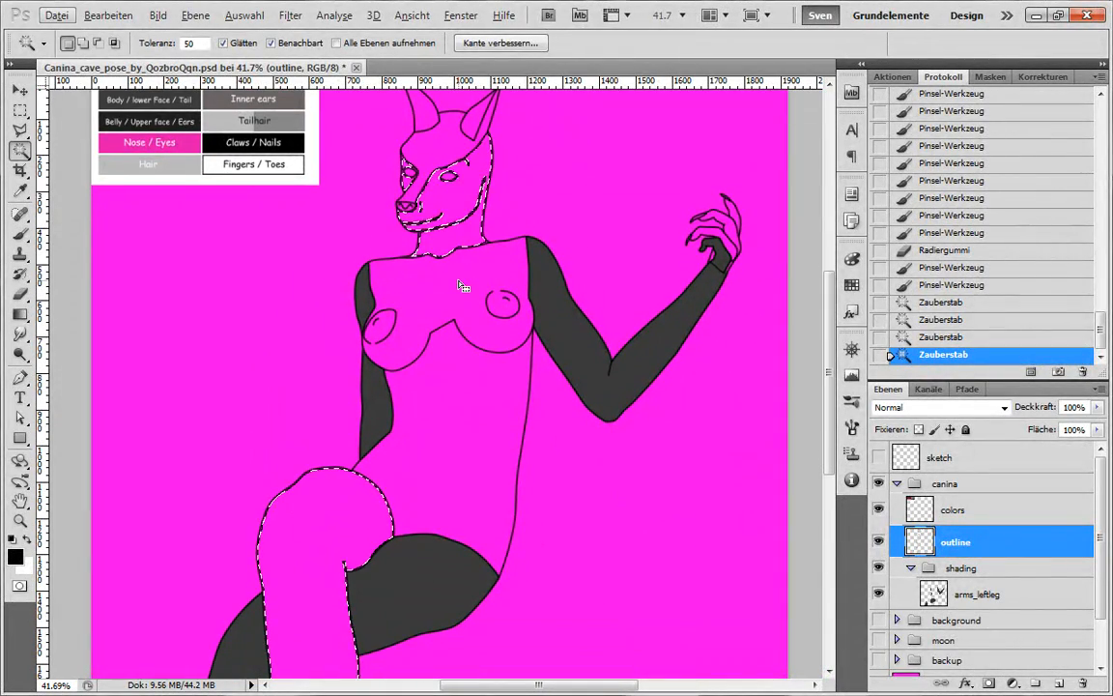
scroll(645, 248, "up", 1)
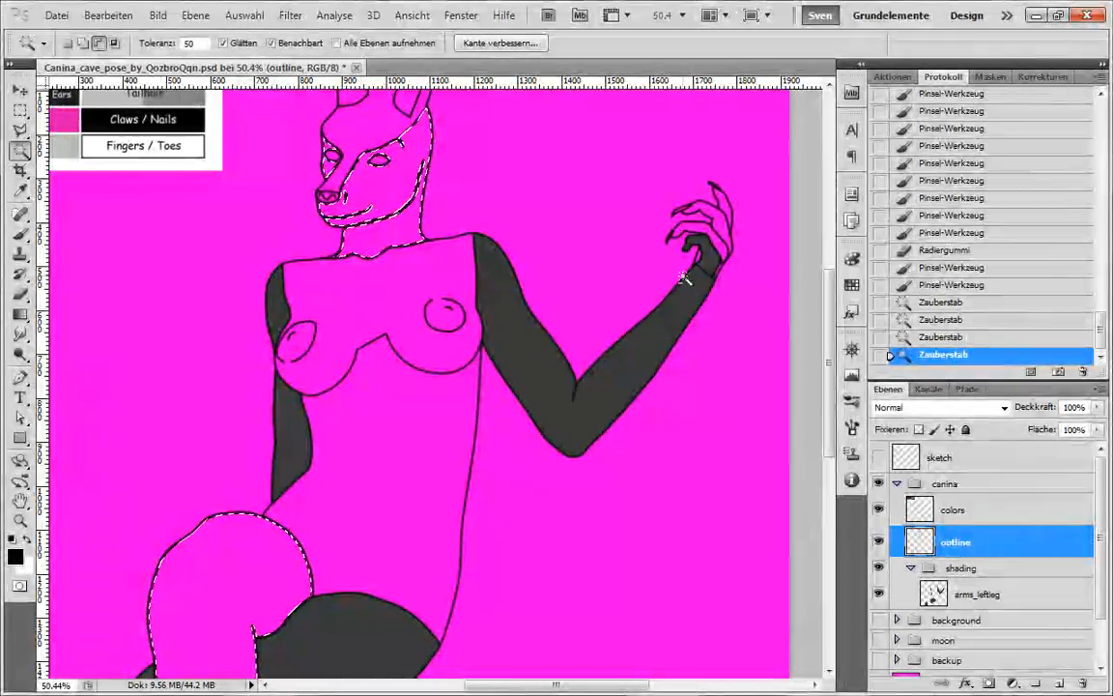
scroll(433, 289, "down", 3)
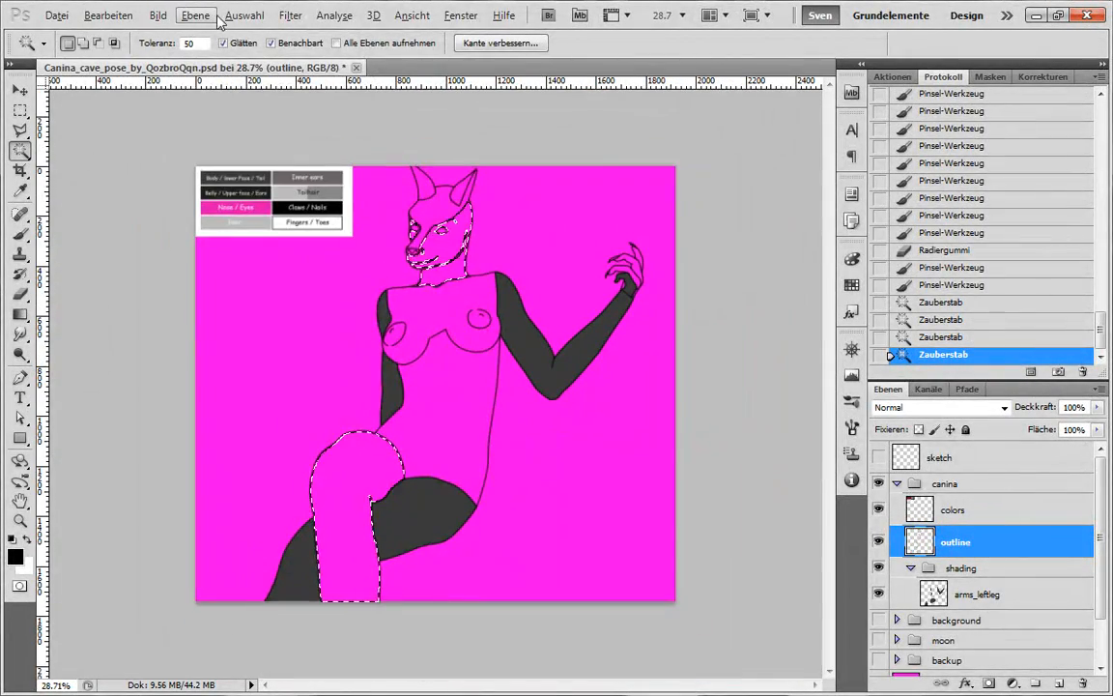
left_click(228, 19)
mouse_move(432, 209)
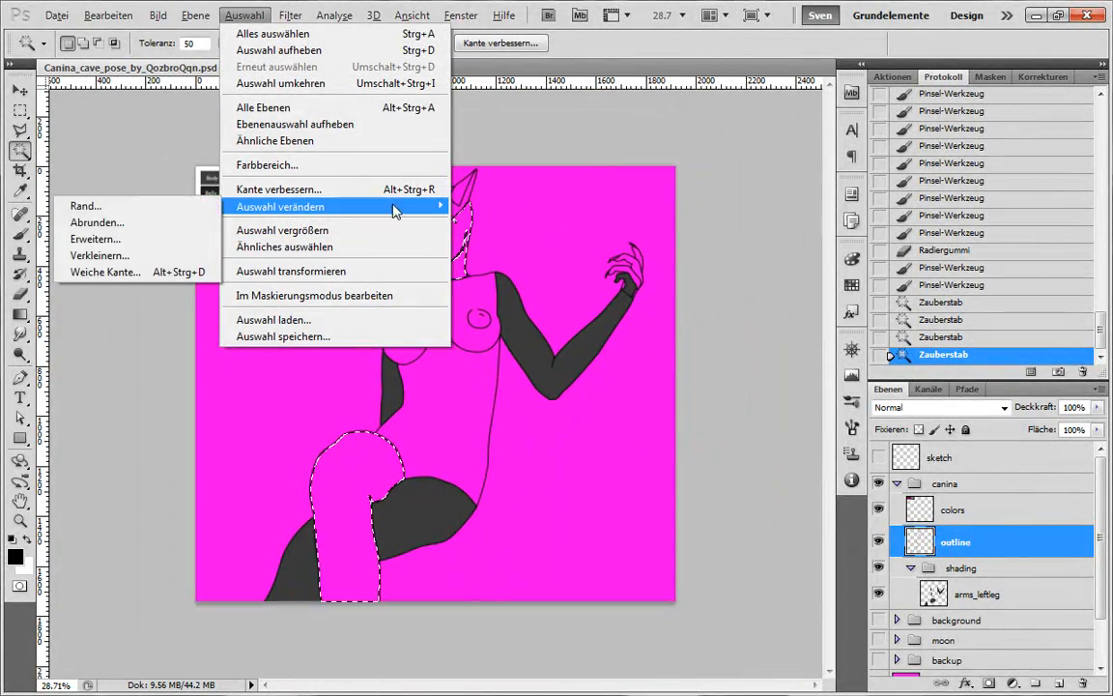
left_click(124, 247)
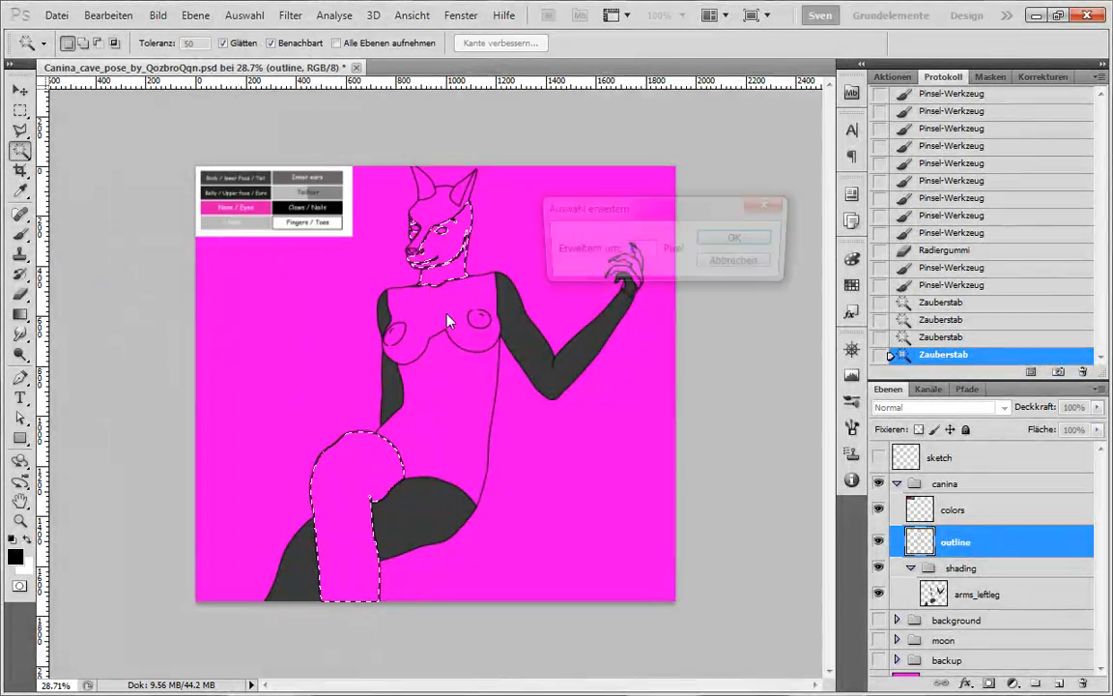
left_click(737, 240)
scroll(430, 201, "up", 3)
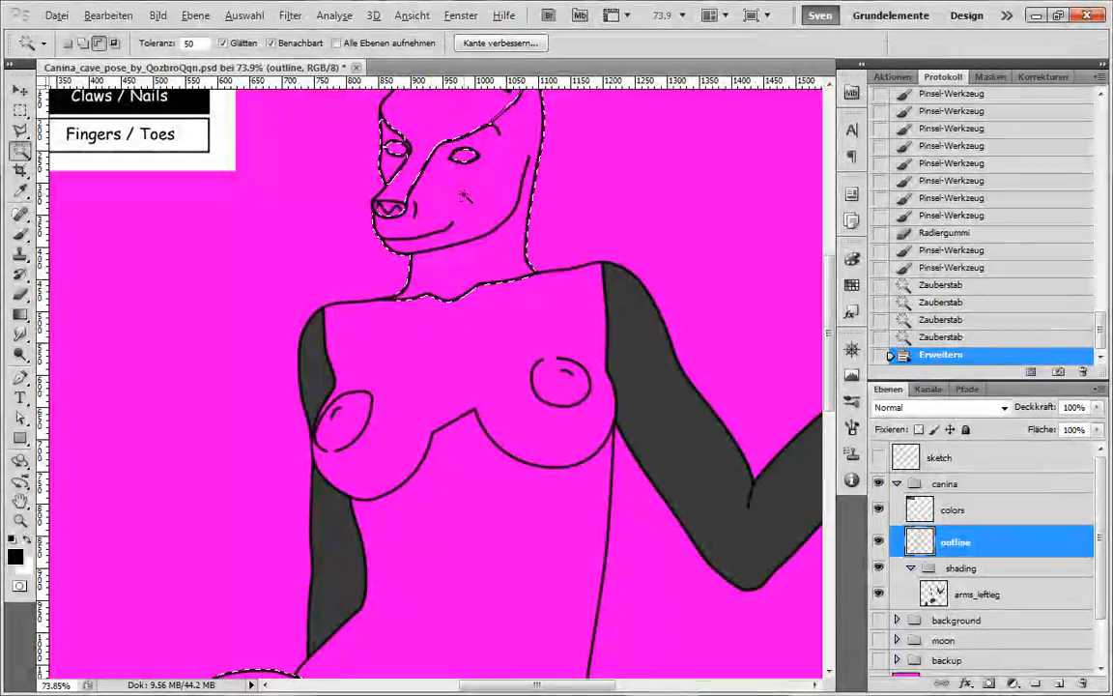
Sample the dark body grey from the already filled thigh as the foreground colour.
scroll(464, 196, "down", 1)
scroll(425, 270, "down", 3)
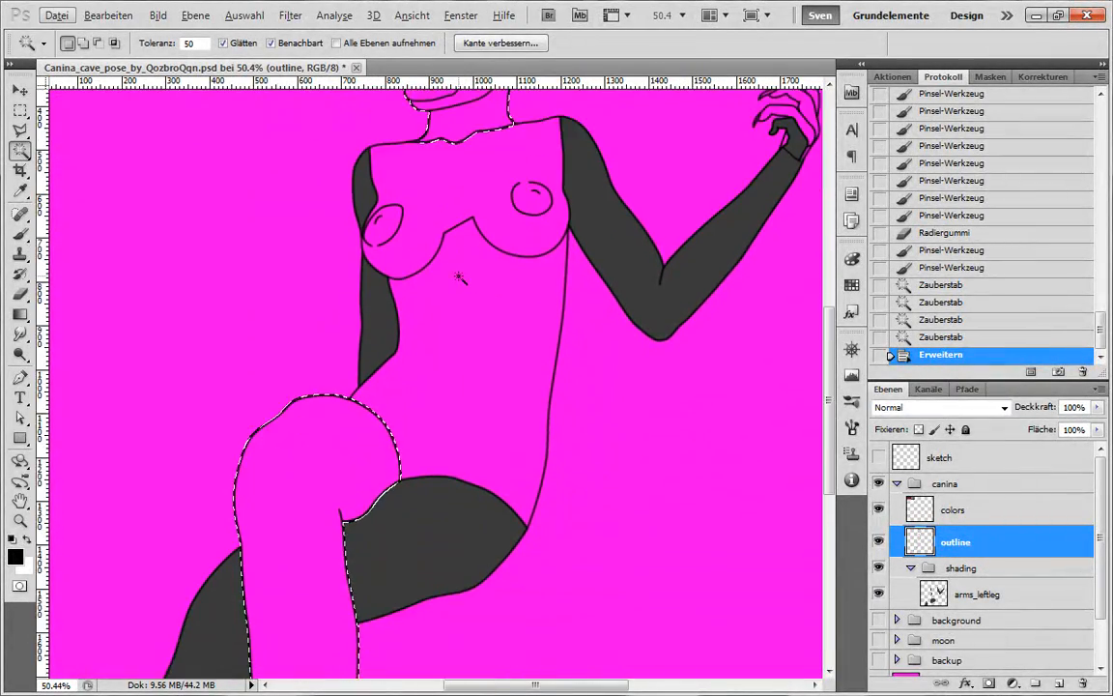
scroll(401, 338, "down", 1)
key("b")
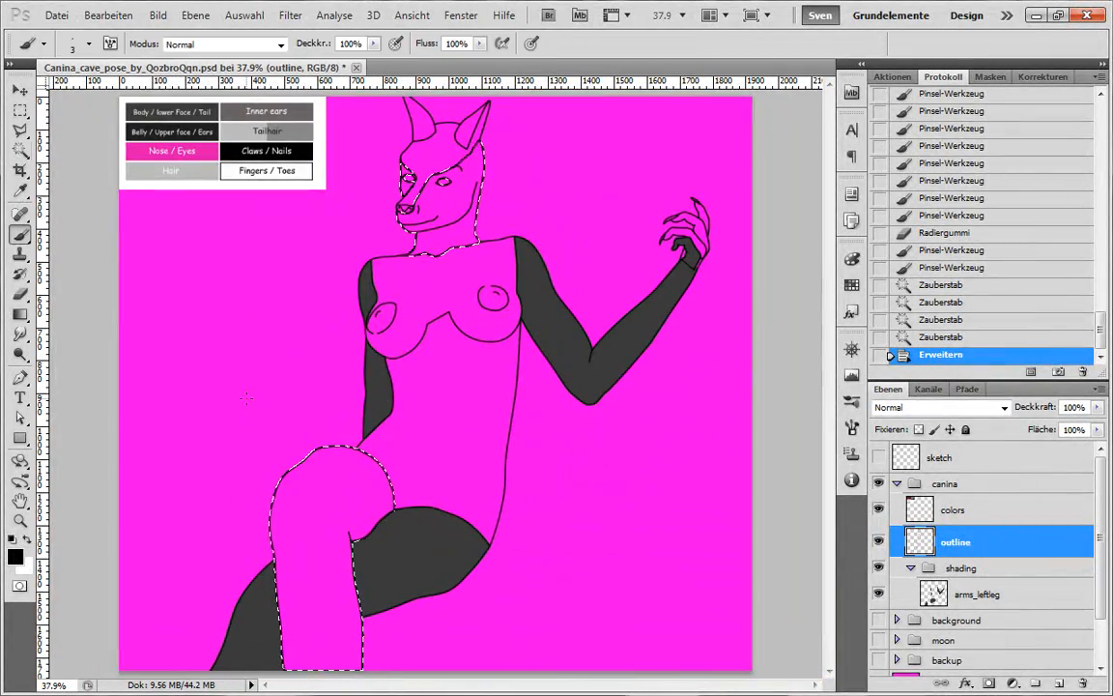
key("i")
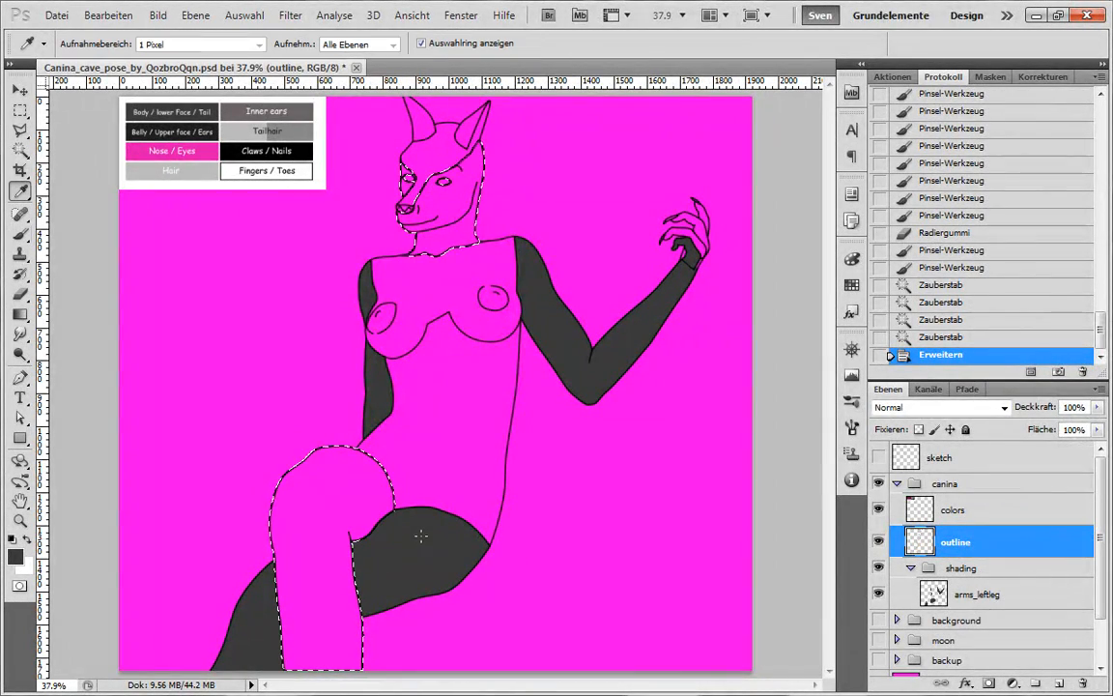
key("shift+F5")
left_click(447, 278)
key("b")
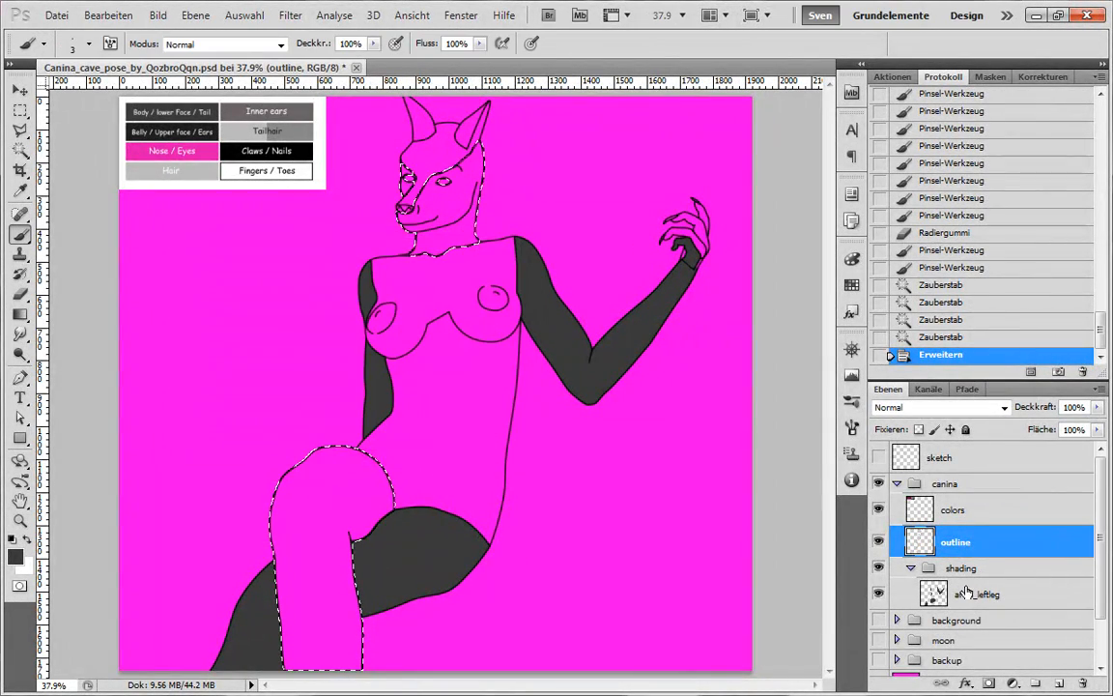
Add a new layer above arms_leftleg in the shading group and name it head_right_leg.
left_click(990, 593)
key("ctrl+shift+alt+n")
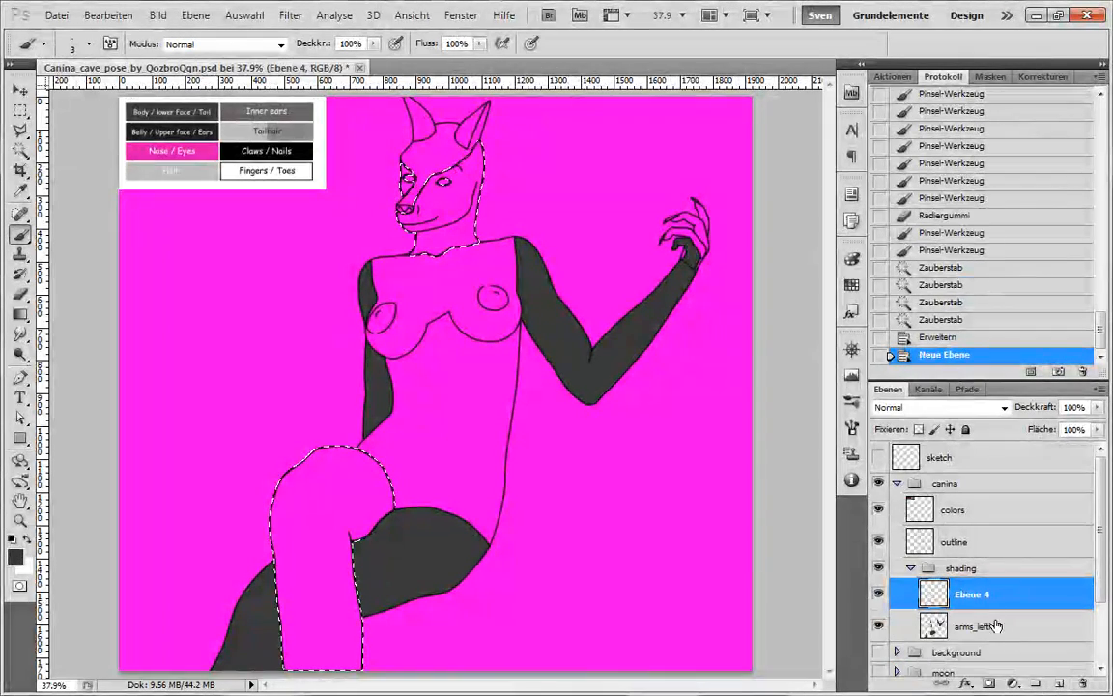
double_click(968, 595)
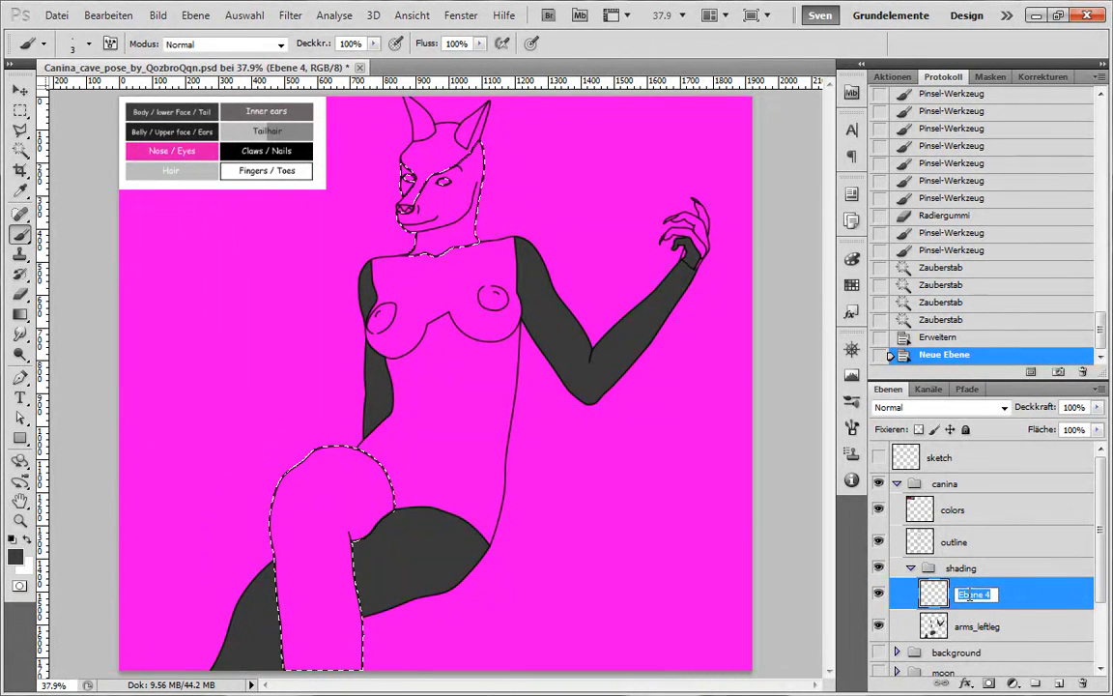
type("head_right_le")
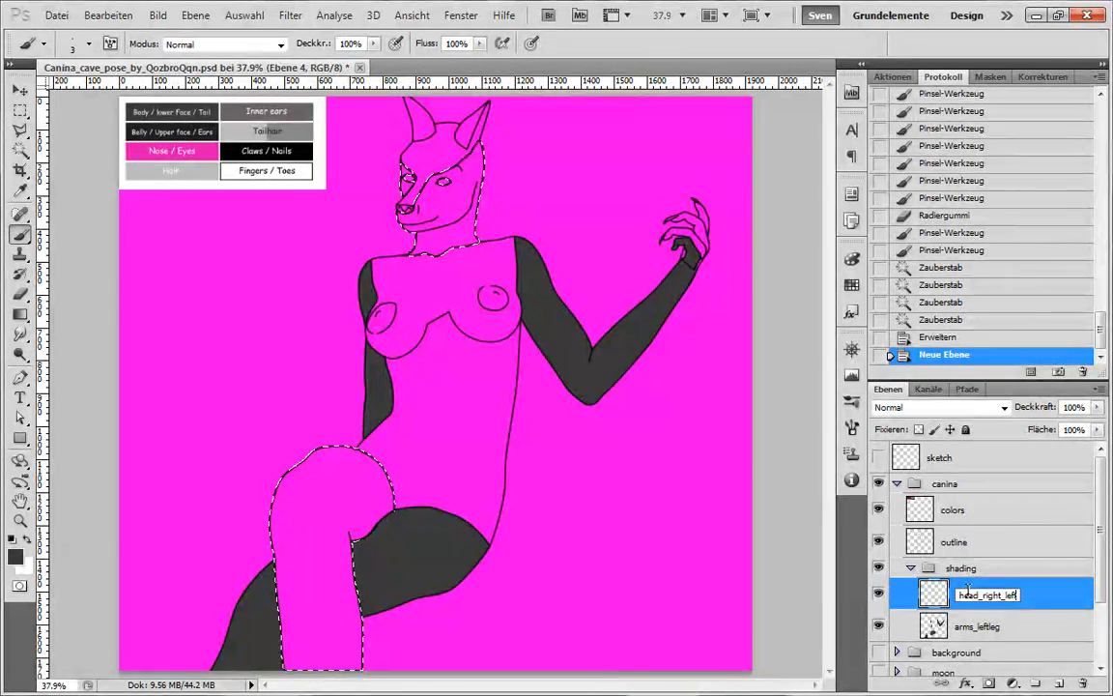
type("g")
key("Return")
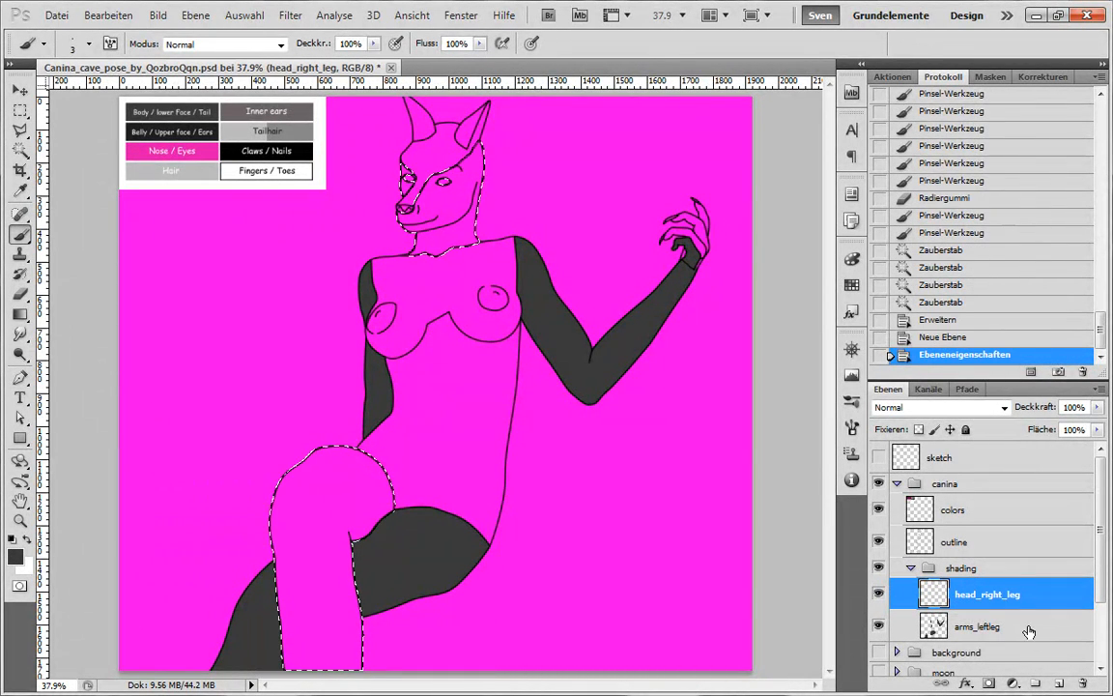
Rename the new head and leg layer as head_rightleg.
double_click(1005, 599)
key("Left")
key("Left")
key("Left")
key("BackSpace")
key("Return")
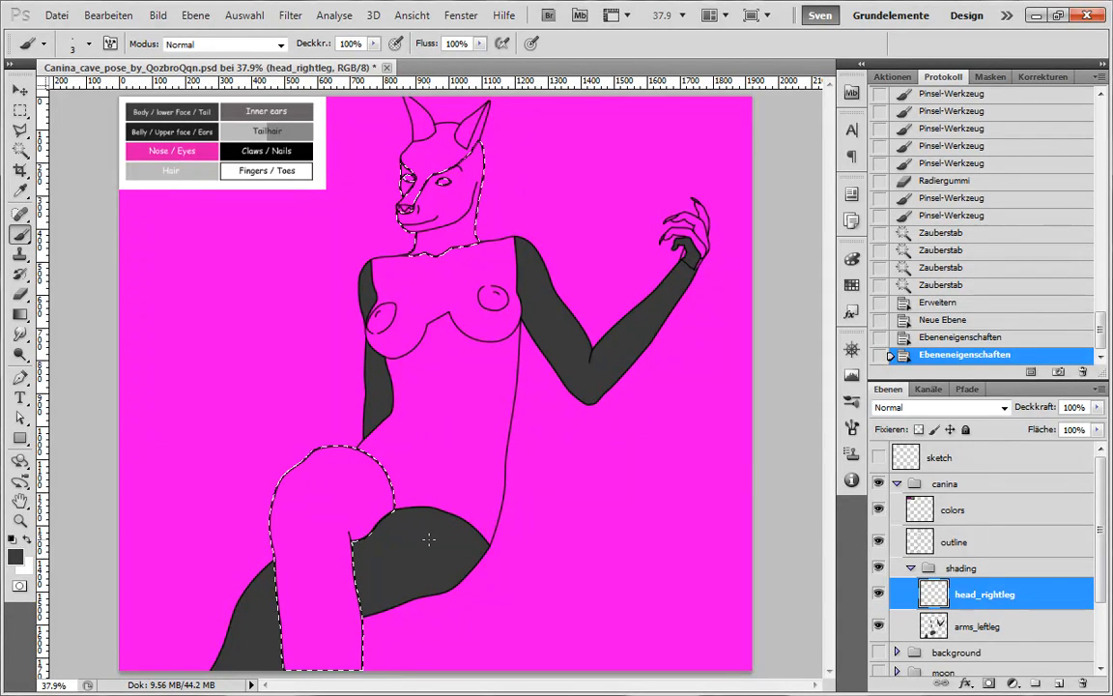
Fill the leg, lower face and neck selection with the foreground colour in Normal mode at 100% opacity, and deselect.
key("shift+F5")
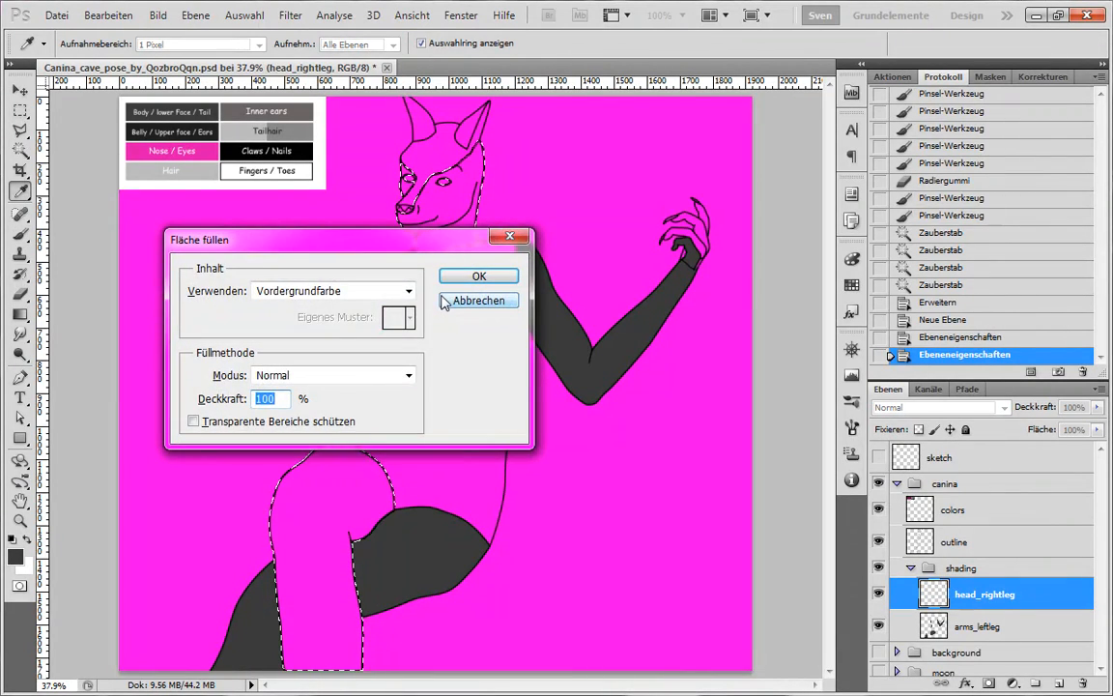
key("Return")
scroll(357, 578, "up", 8)
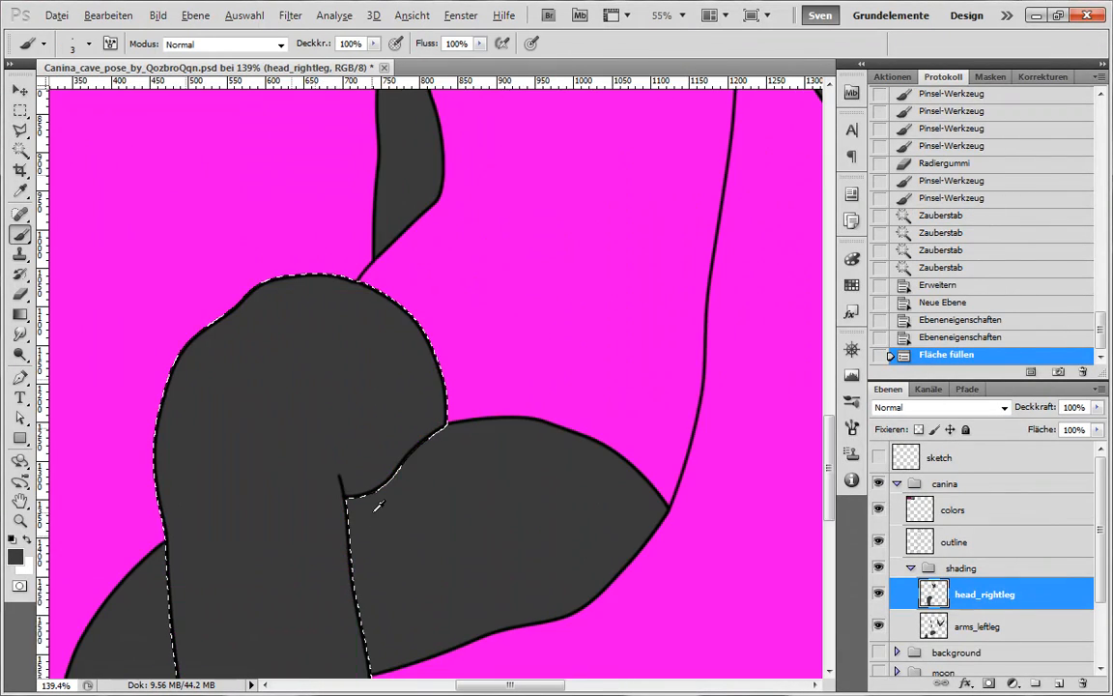
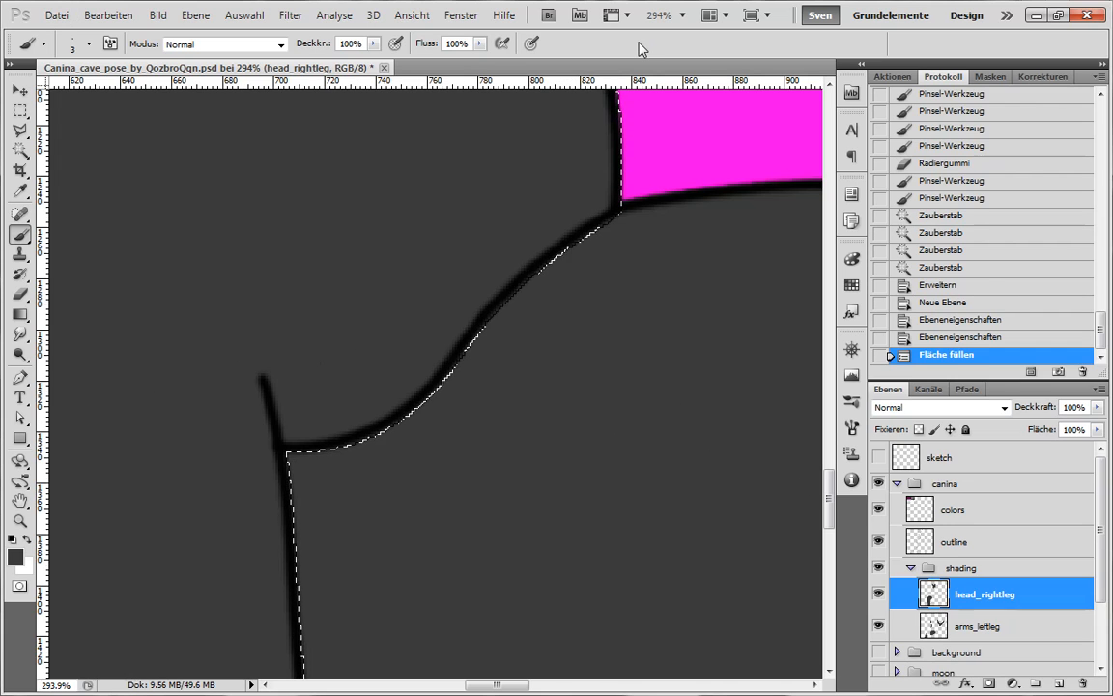
key("ctrl+d")
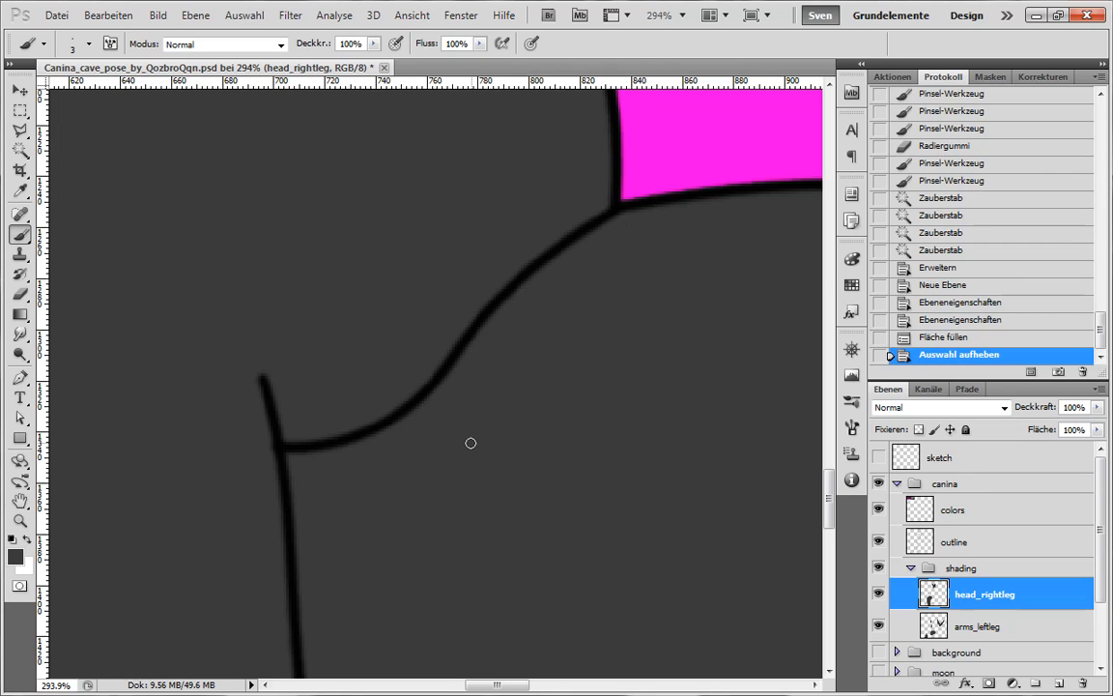
scroll(471, 443, "down", 10, "alt")
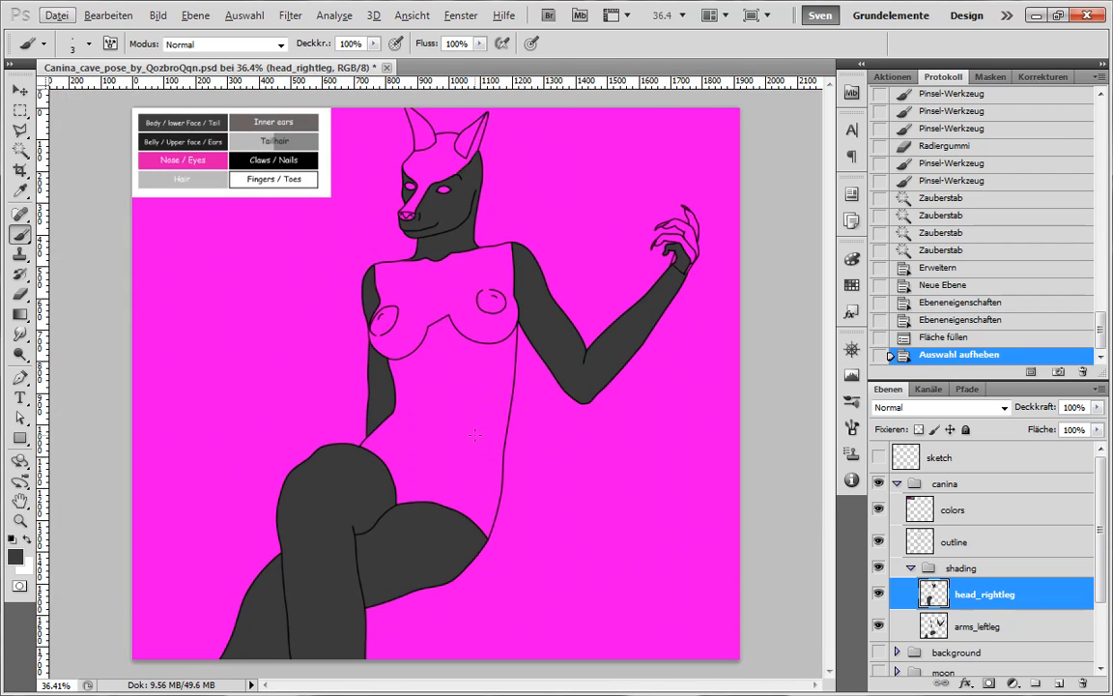
Select the belly area on the outline layer with the Magic Wand and expand the selection by 5 pixels.
scroll(463, 430, "up", 2, "alt")
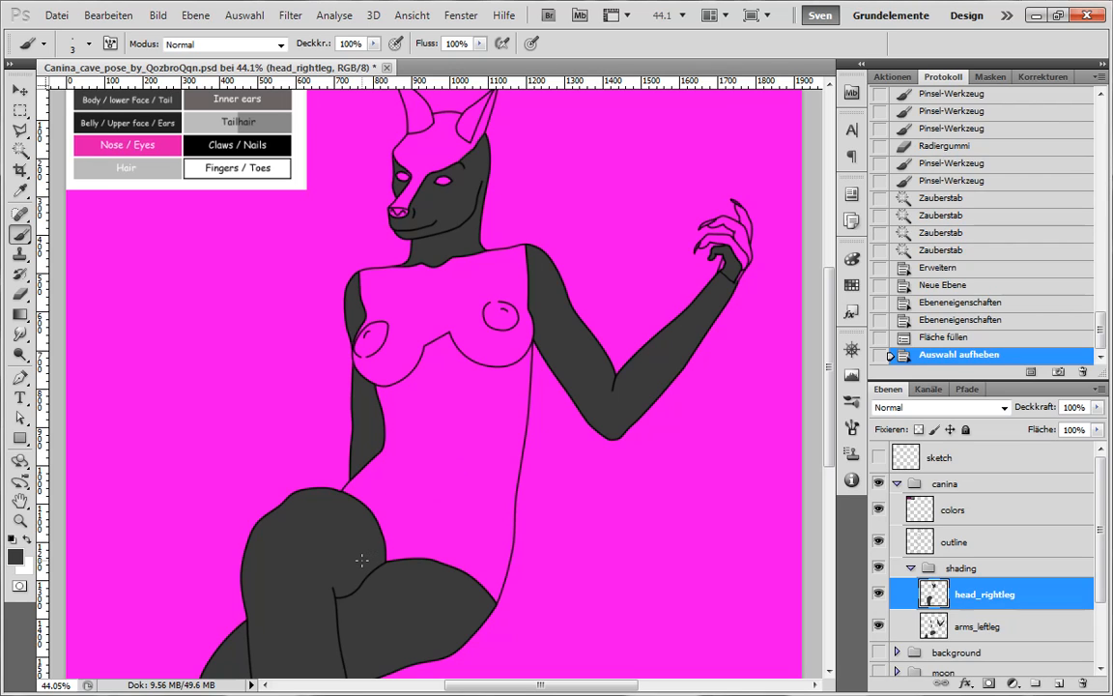
key("w")
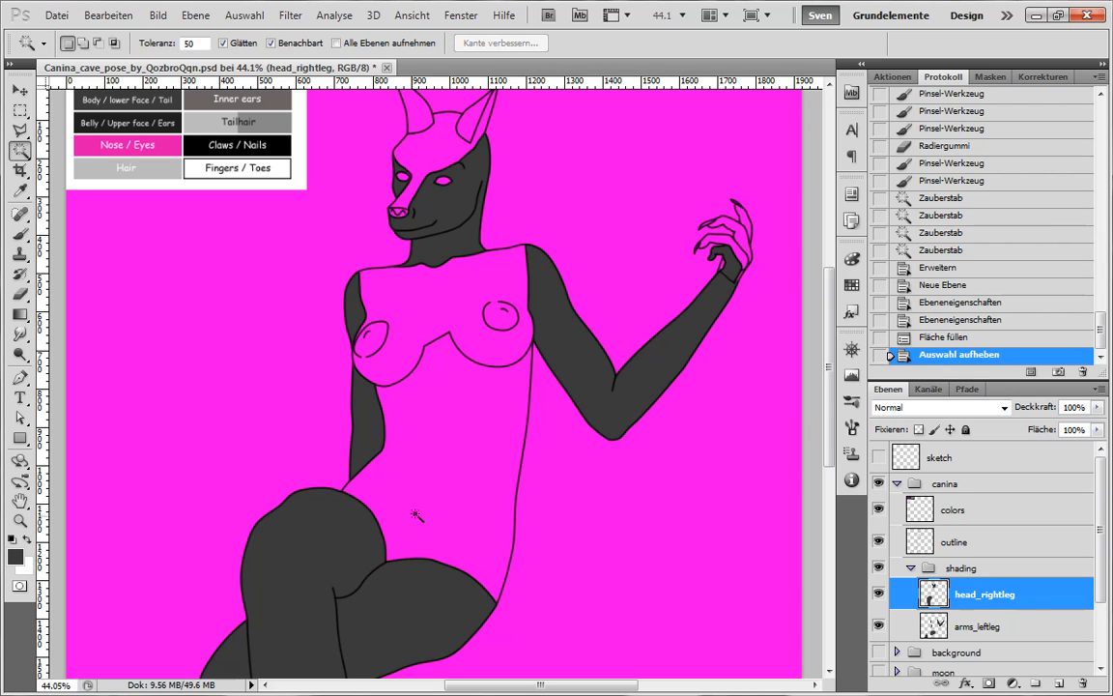
left_click(956, 541)
left_click(413, 467)
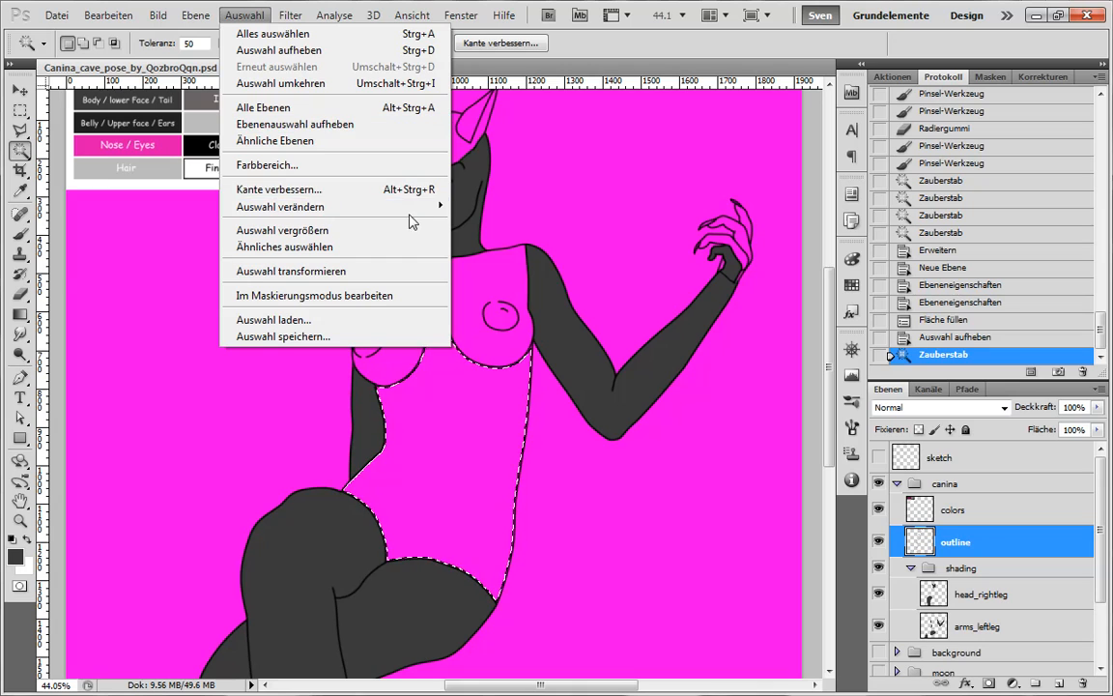
mouse_move(367, 204)
left_click(149, 241)
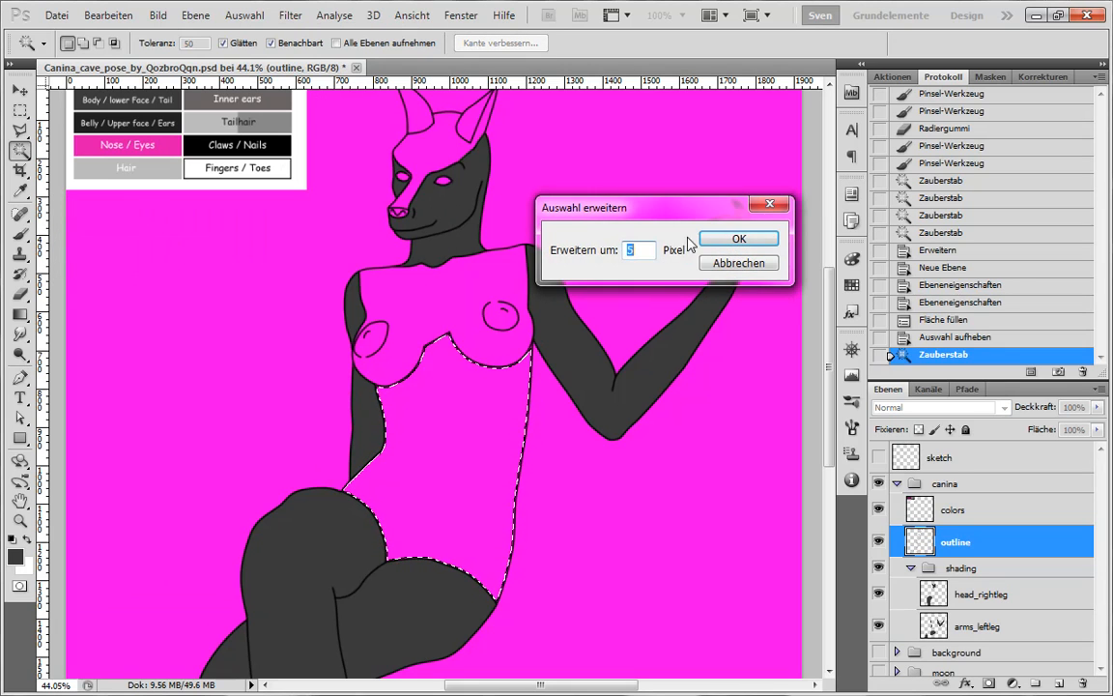
left_click(671, 218)
Add a new layer beneath arms_leftleg in the shading group and name it belly.
left_click(980, 594)
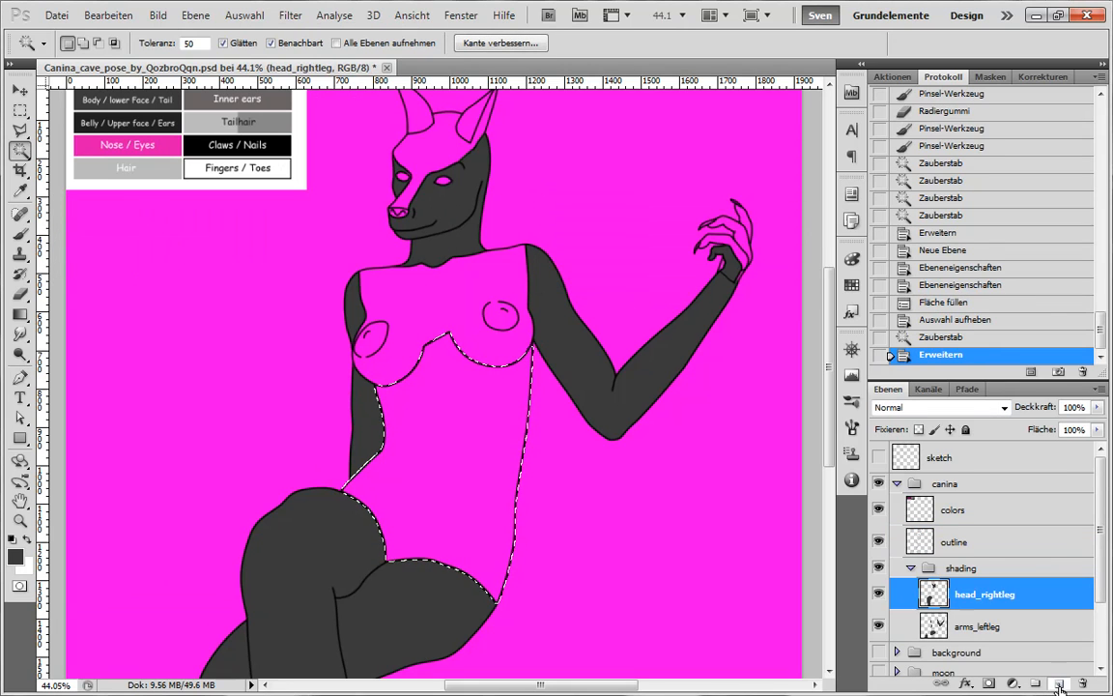
key("ctrl+shift+alt+n")
left_click_drag(971, 605, 975, 659)
double_click(973, 658)
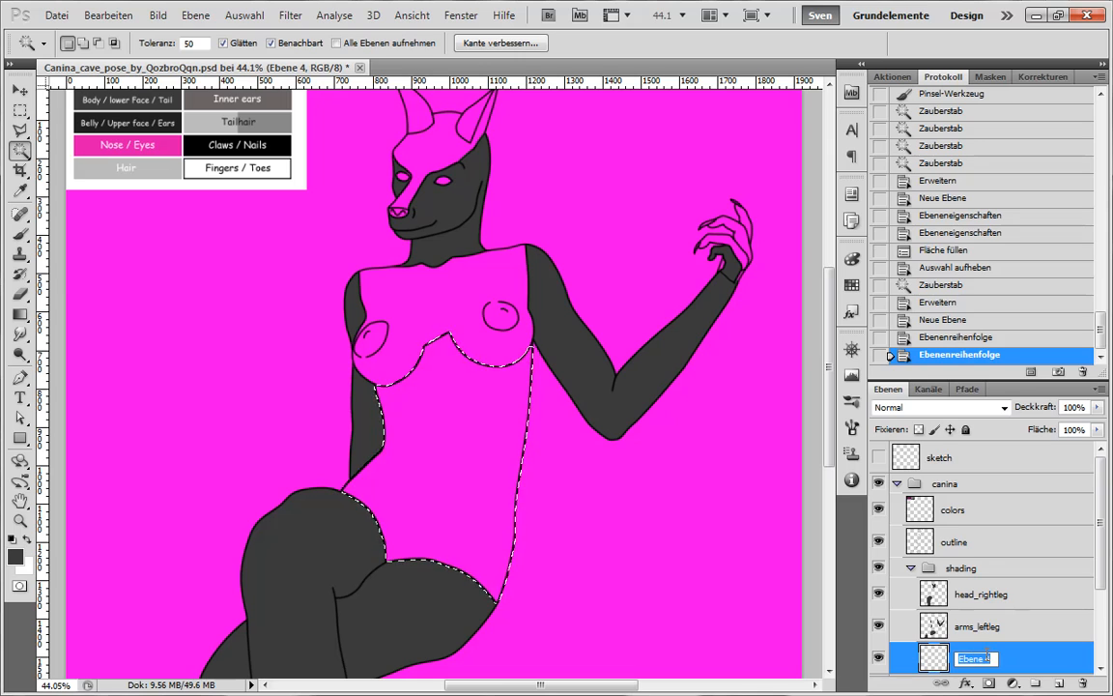
type("belly")
key("Return")
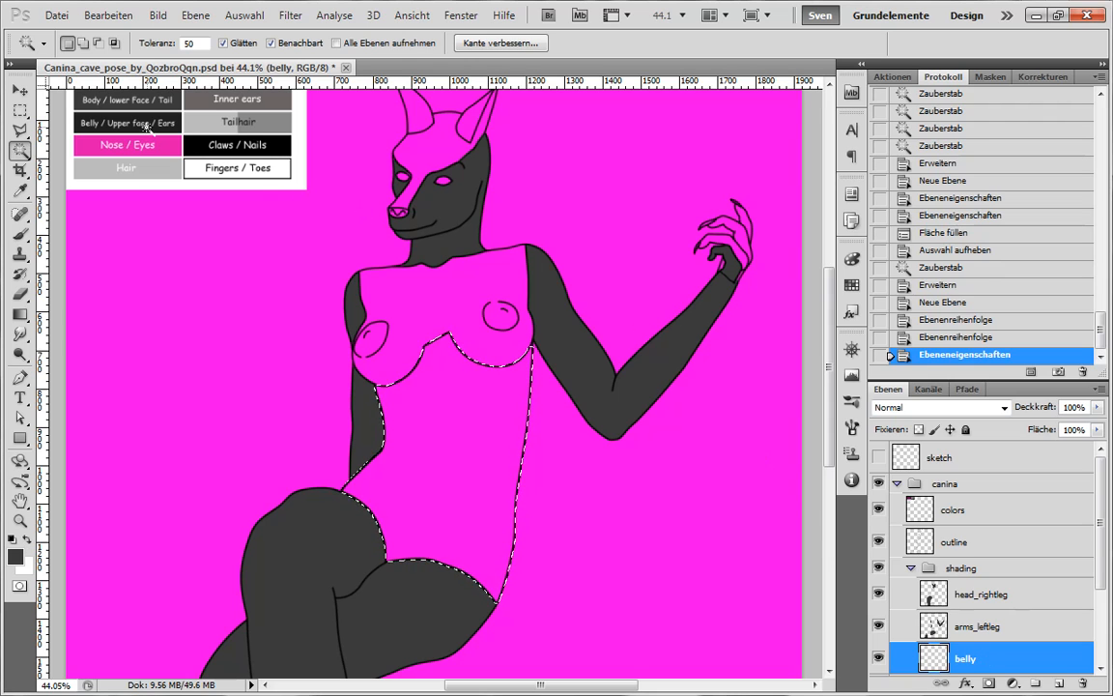
Fill the belly selection with the colour sampled from the Belly / Upper face / Ears swatch, and deselect.
key("b")
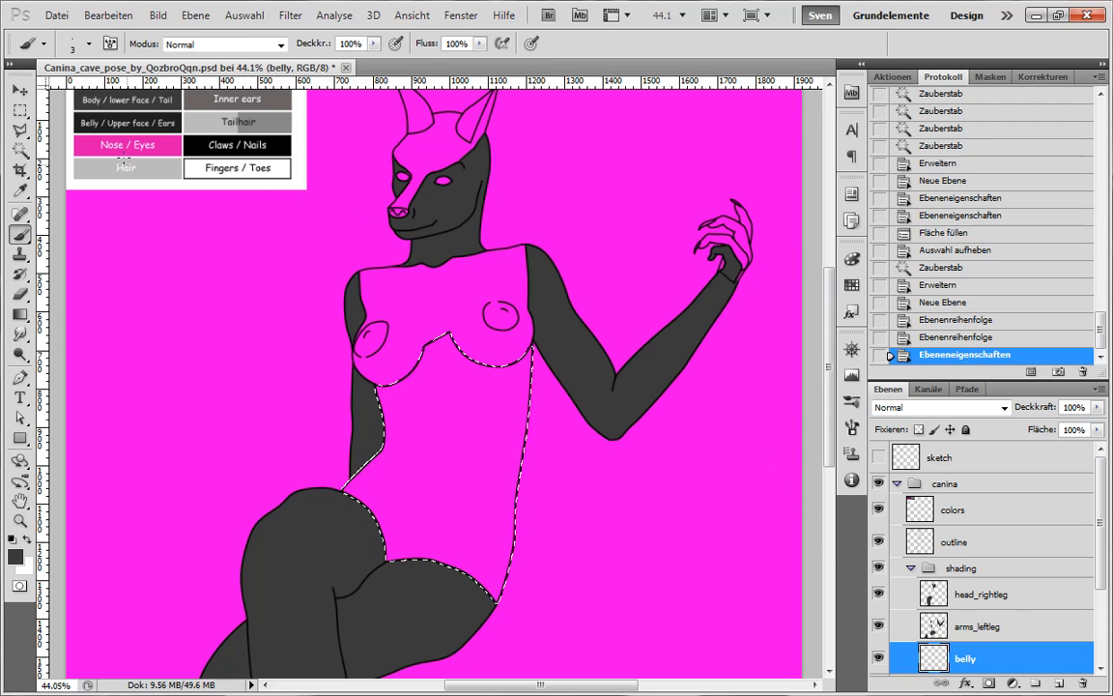
left_click(82, 112, "alt")
key("shift+F5")
left_click(460, 279)
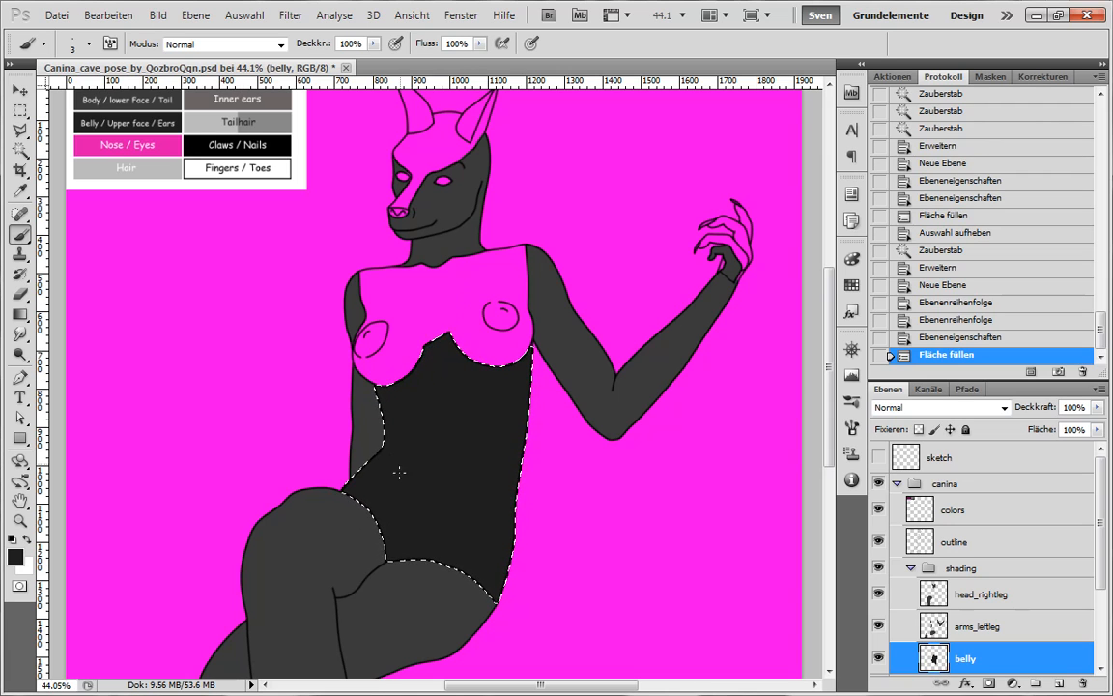
key("ctrl+d")
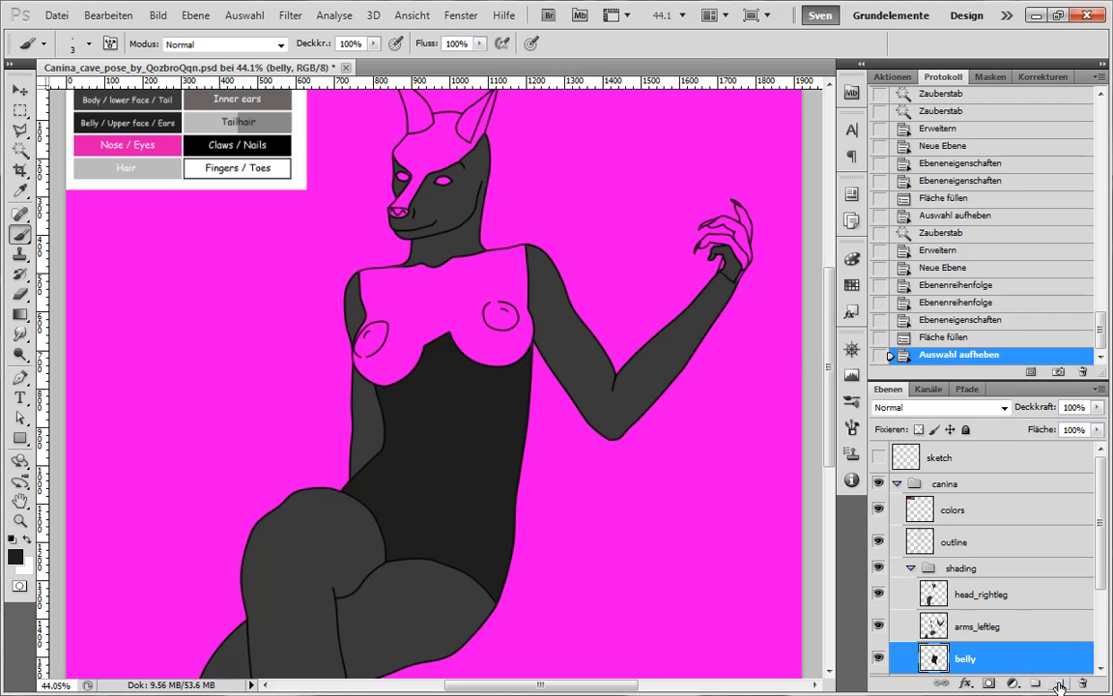
Add an unclipped new layer directly above belly and name it stripes.
key("ctrl+shift+alt+n")
left_click(984, 673, "alt")
scroll(985, 618, "down", 3)
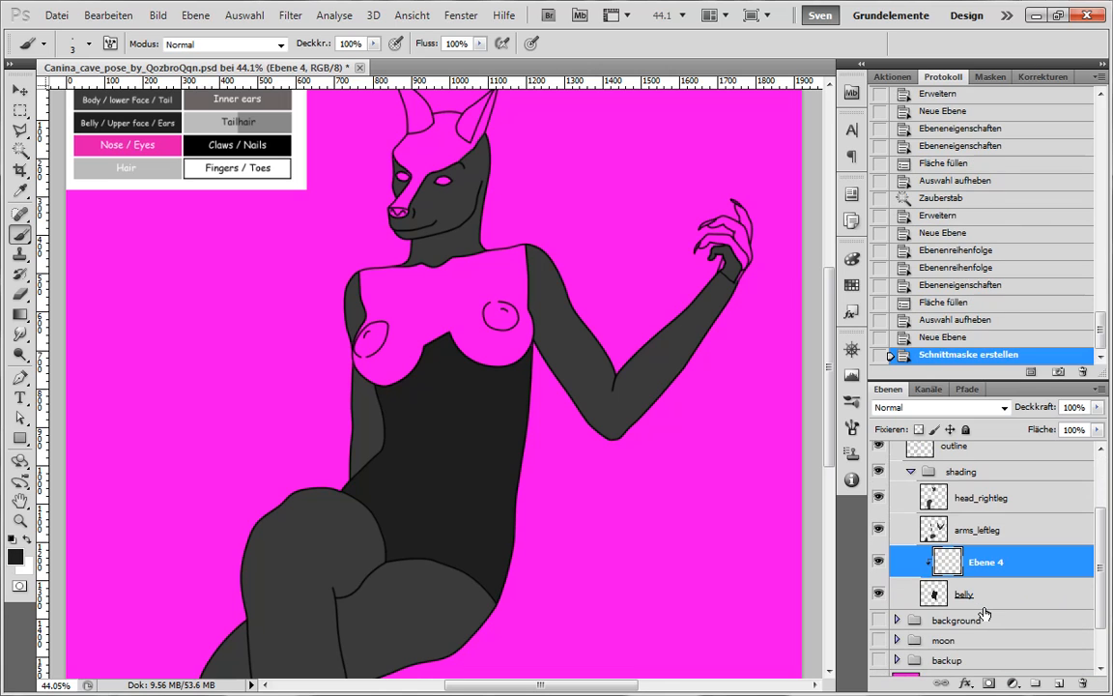
left_click(971, 577, "alt")
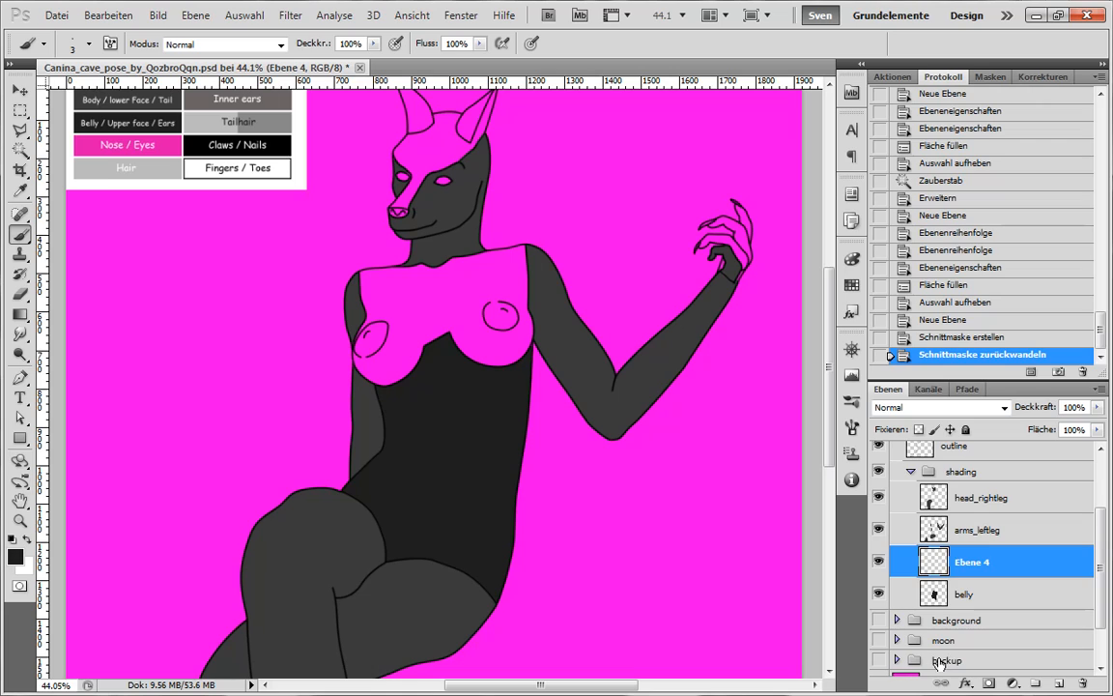
double_click(970, 564)
type("stripes")
key("Return")
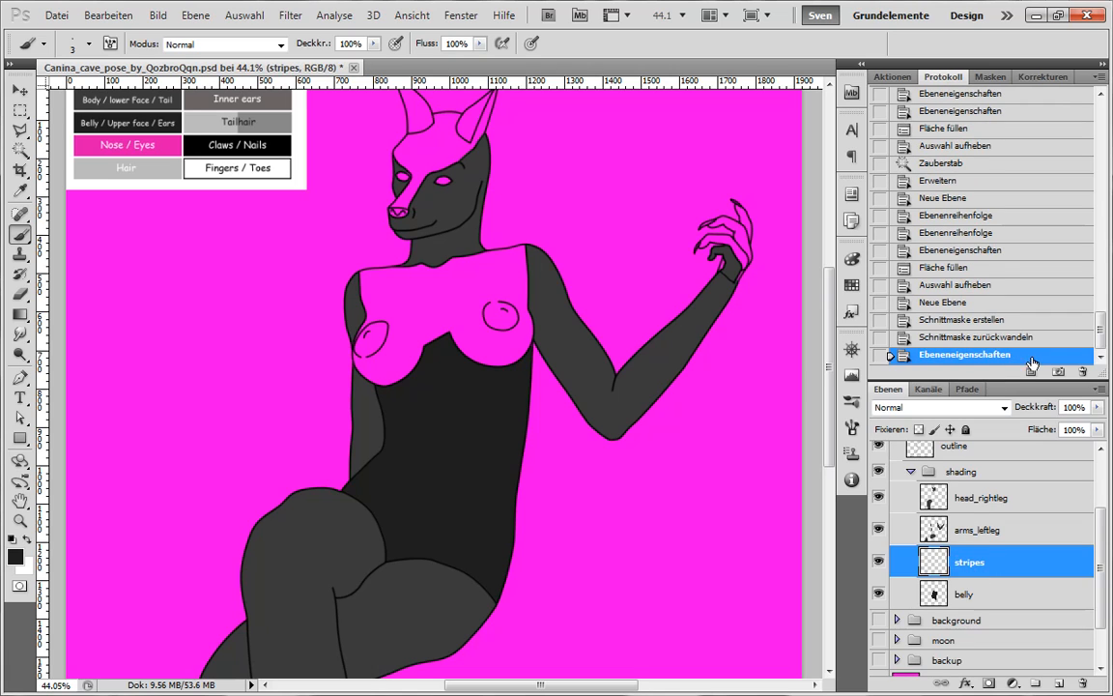
Start a Pen tool path on the stripes layer with an anchor where the breast's lower edge meets the arm and belly.
left_click(19, 376)
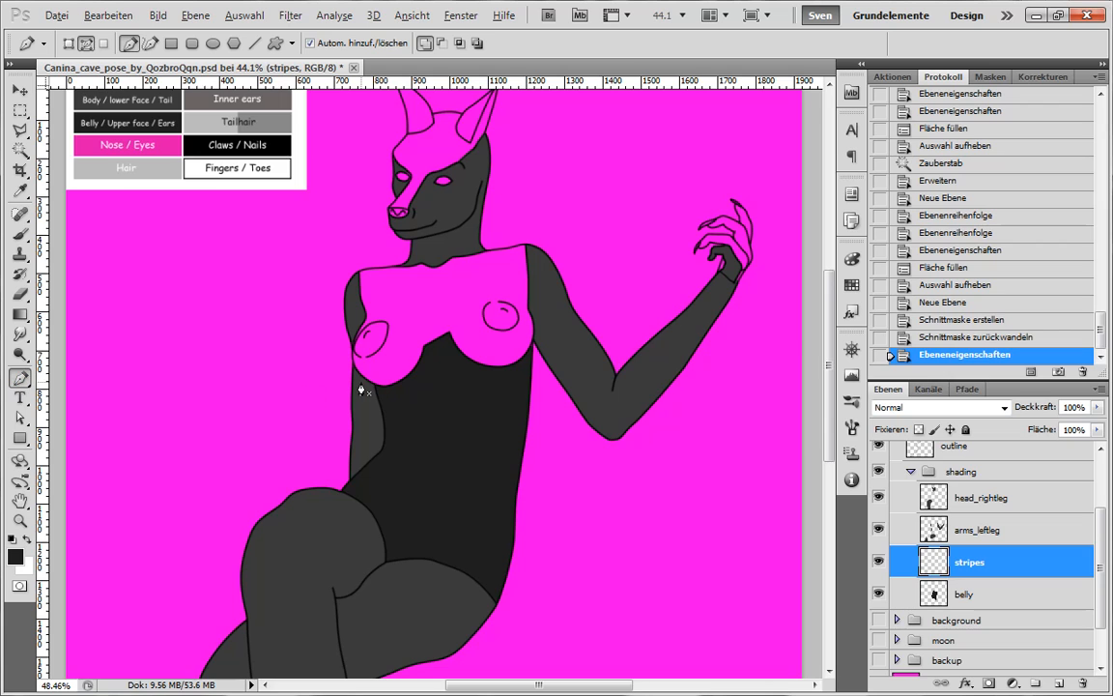
scroll(367, 388, "up", 5)
scroll(402, 420, "up", 3)
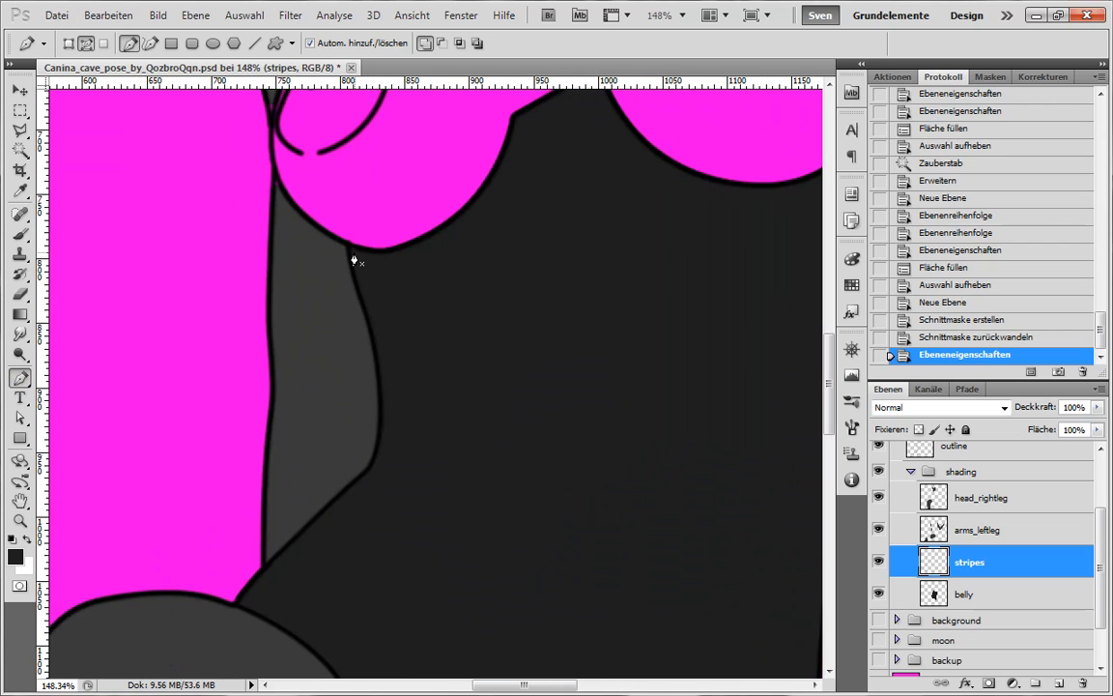
left_click(347, 244)
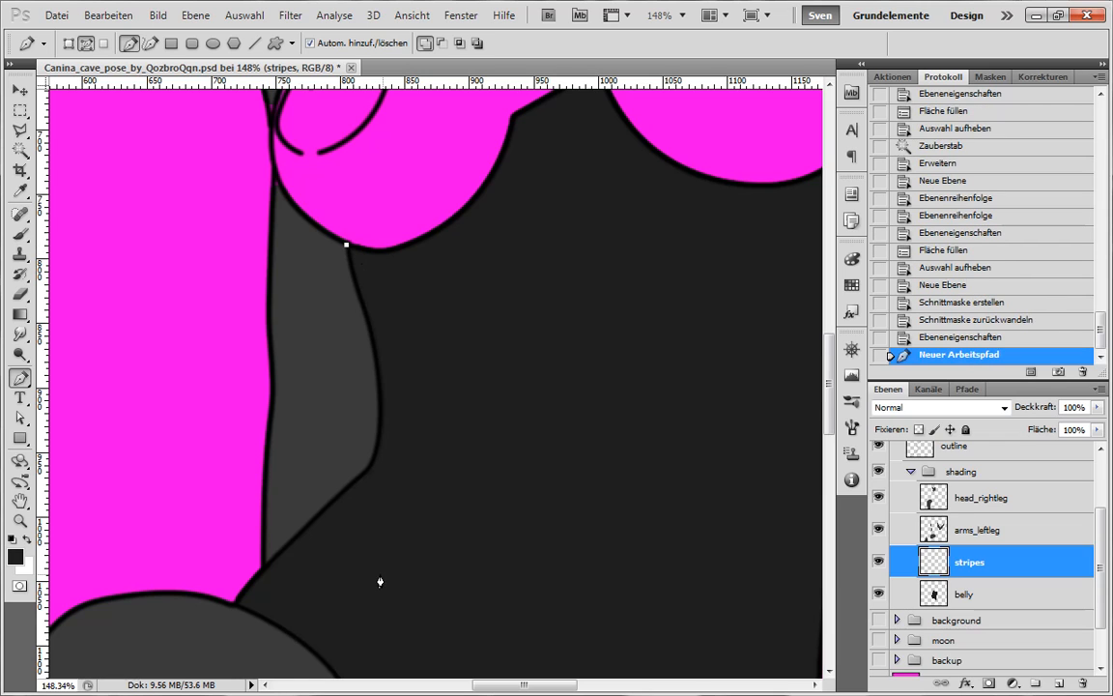
scroll(380, 581, "down", 3)
scroll(370, 591, "down", 3)
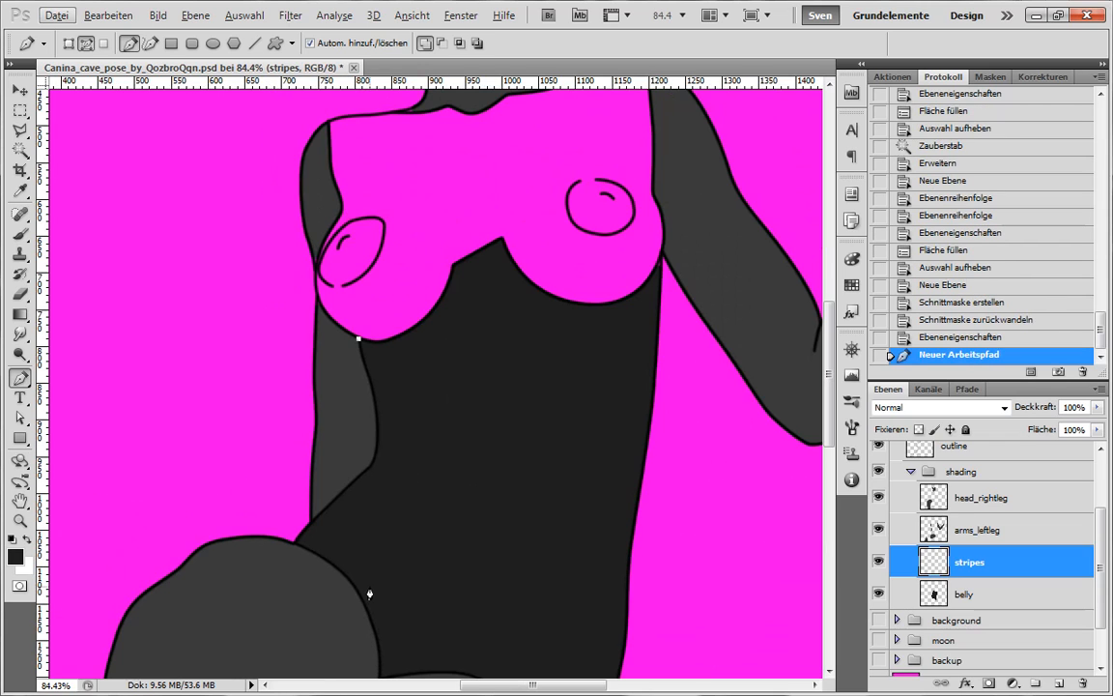
key("alt")
key("alt+d")
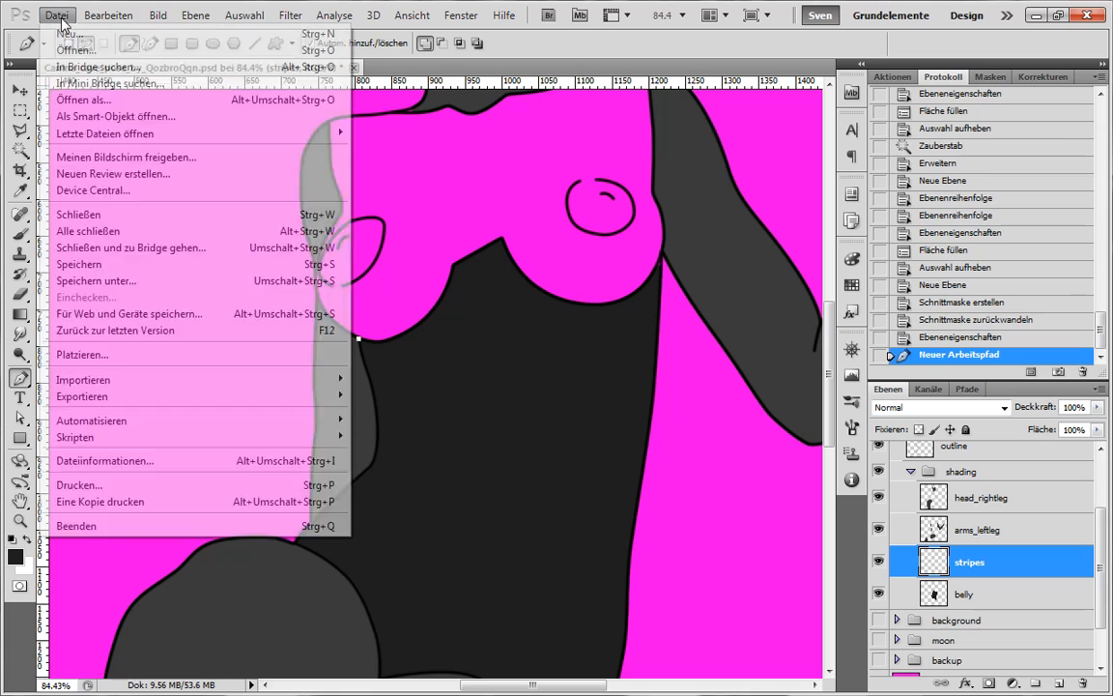
left_click(182, 55)
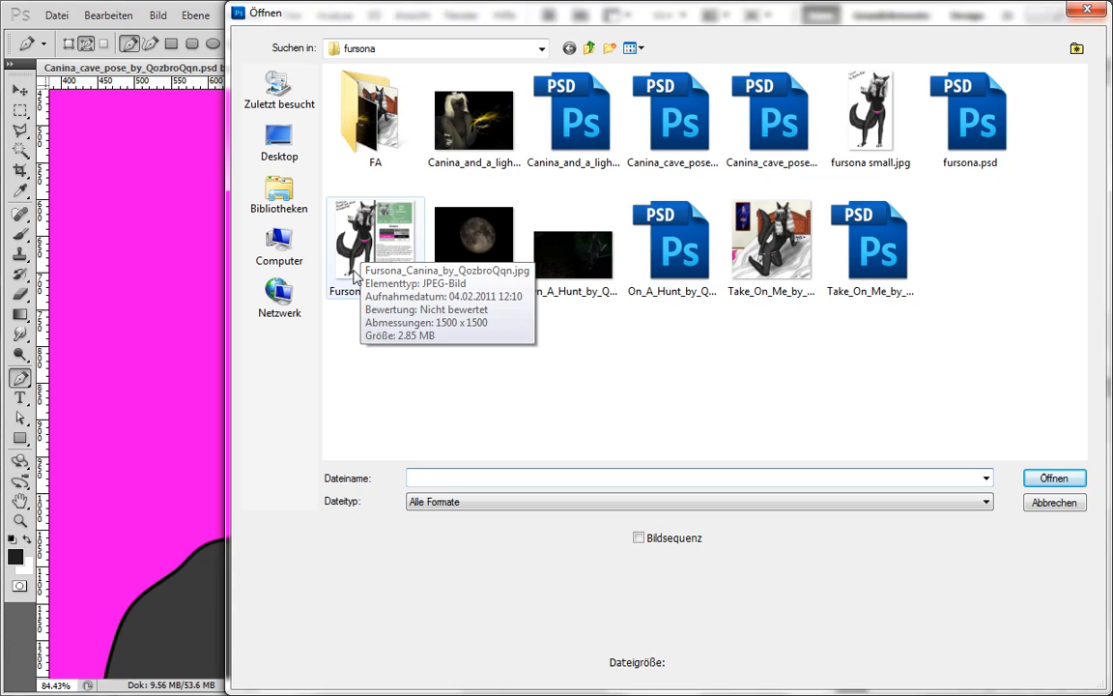
left_click(1054, 501)
scroll(386, 599, "down", 2)
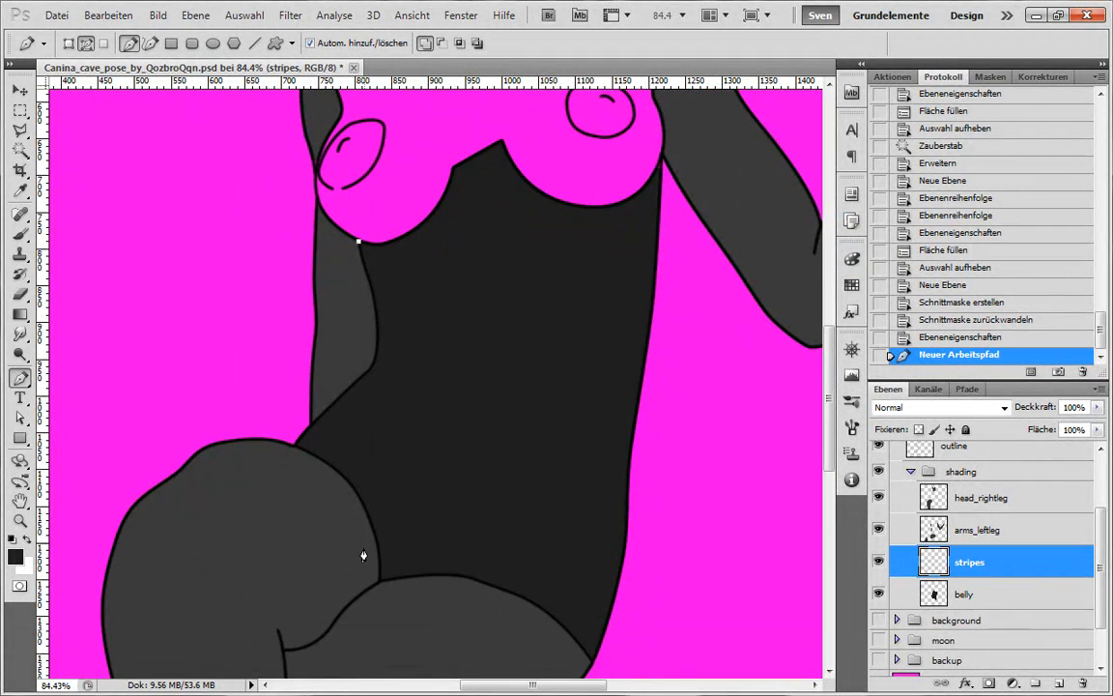
scroll(363, 556, "up", 2)
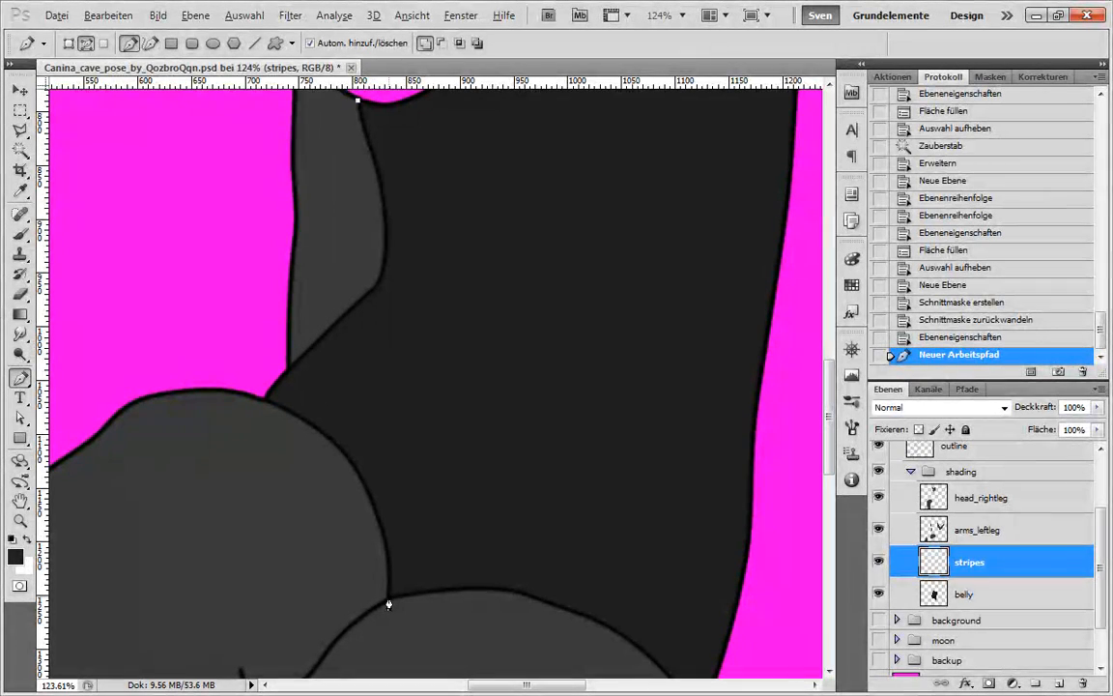
Extend the stripes path to the junction of knee, thigh and belly, and add an anchor bowed outward past the arm's edge.
left_click(388, 600)
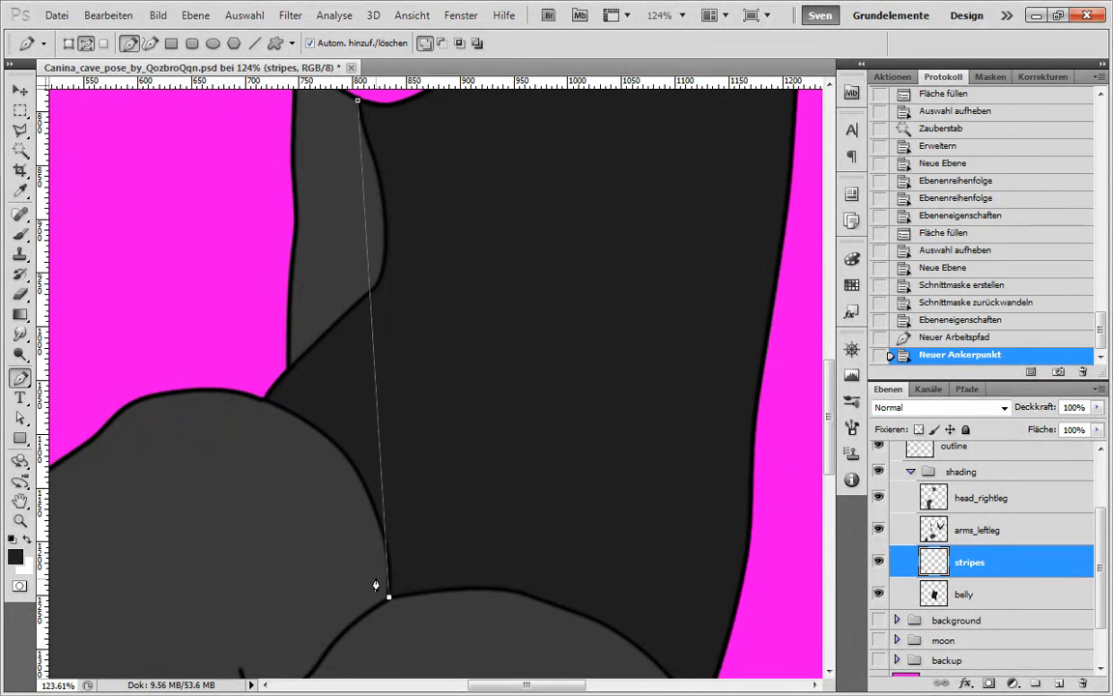
left_click(366, 205)
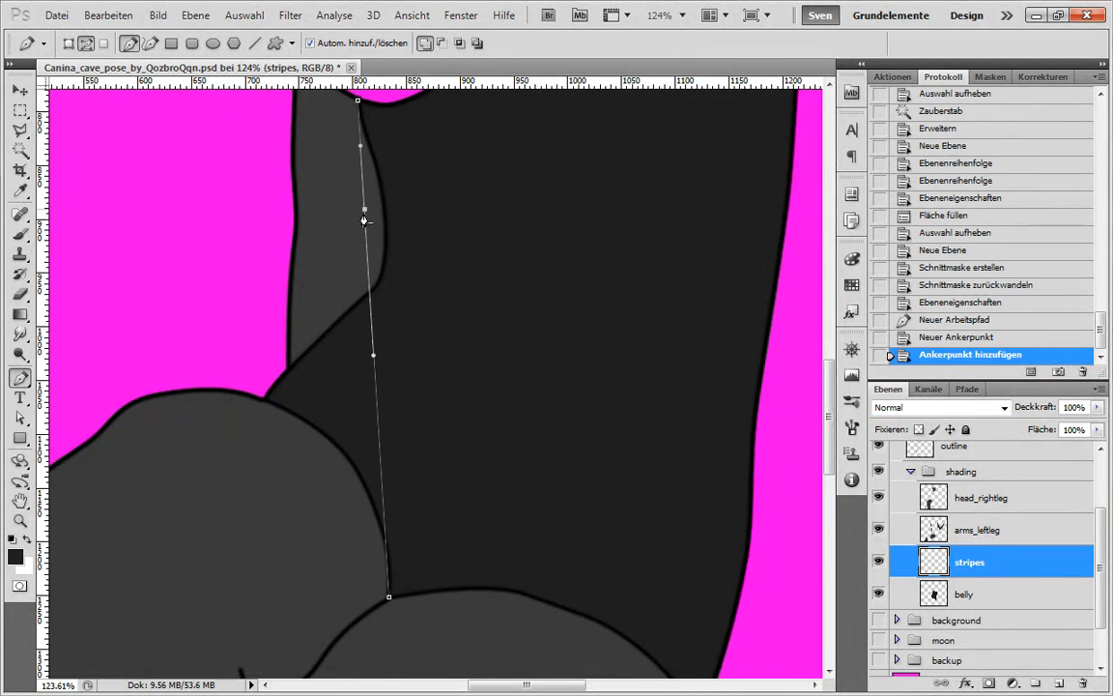
key("a")
left_click_drag(366, 207, 397, 215)
Add a second anchor at waist height and shape its handles so the path swings back over the raised knee.
key("p")
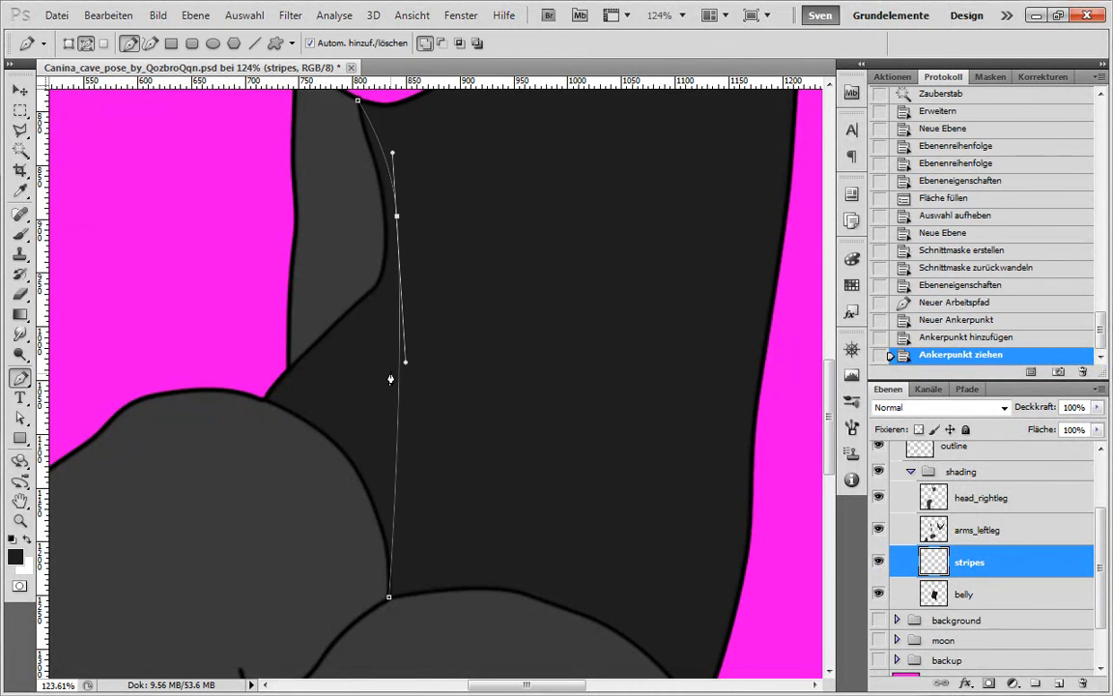
left_click(396, 342)
key("a")
left_click_drag(396, 342, 389, 304)
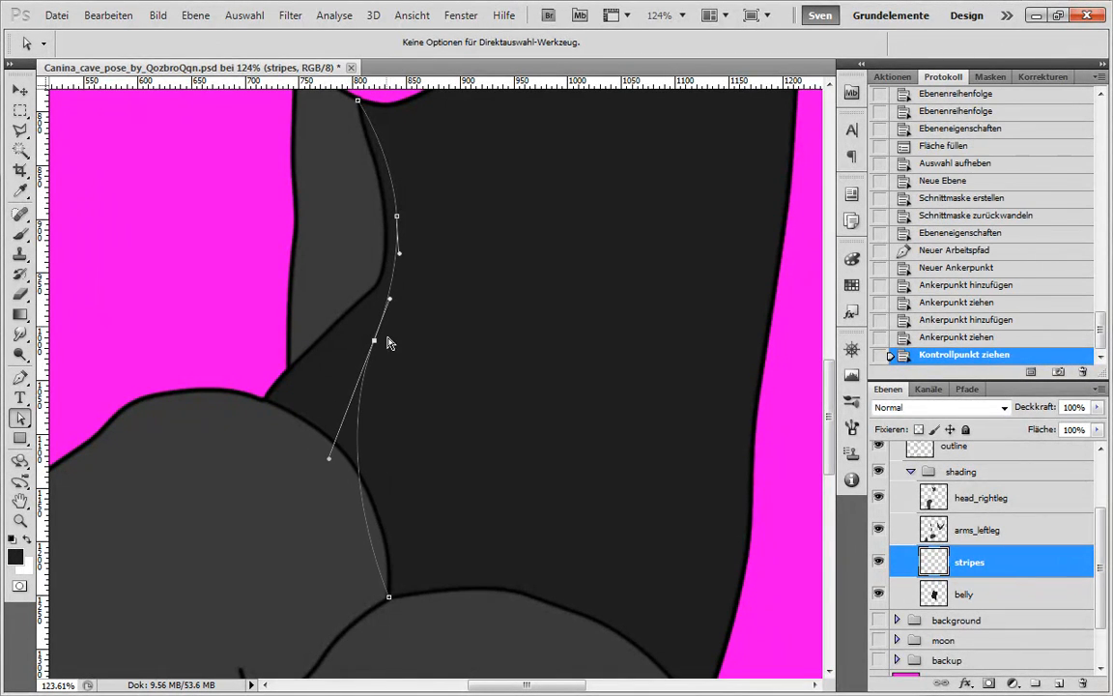
left_click(426, 564)
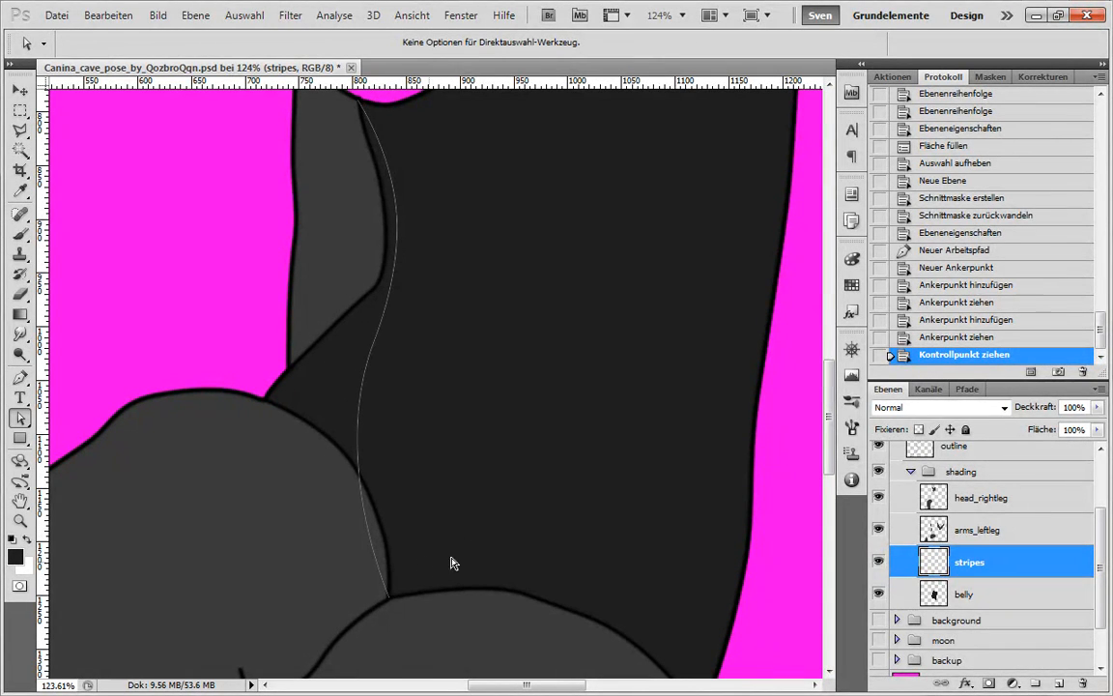
Lengthen the waist anchor's lower handle so the curve's lower part bows further over the raised knee.
scroll(435, 382, "down", 2)
scroll(434, 387, "down", 2)
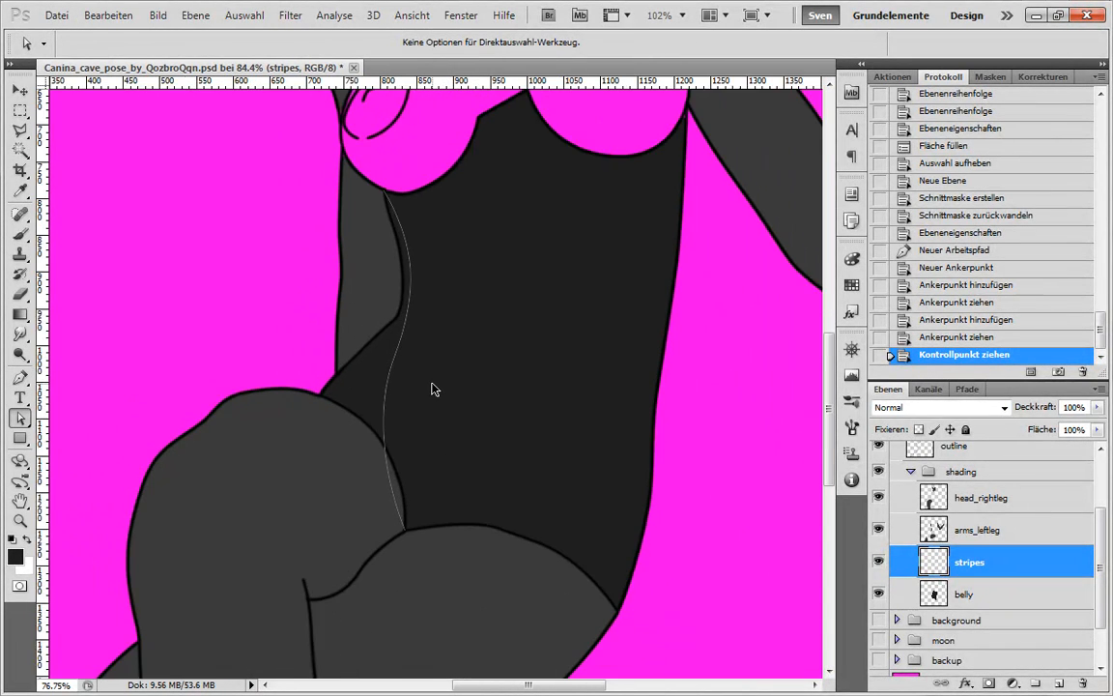
scroll(422, 525, "up", 2)
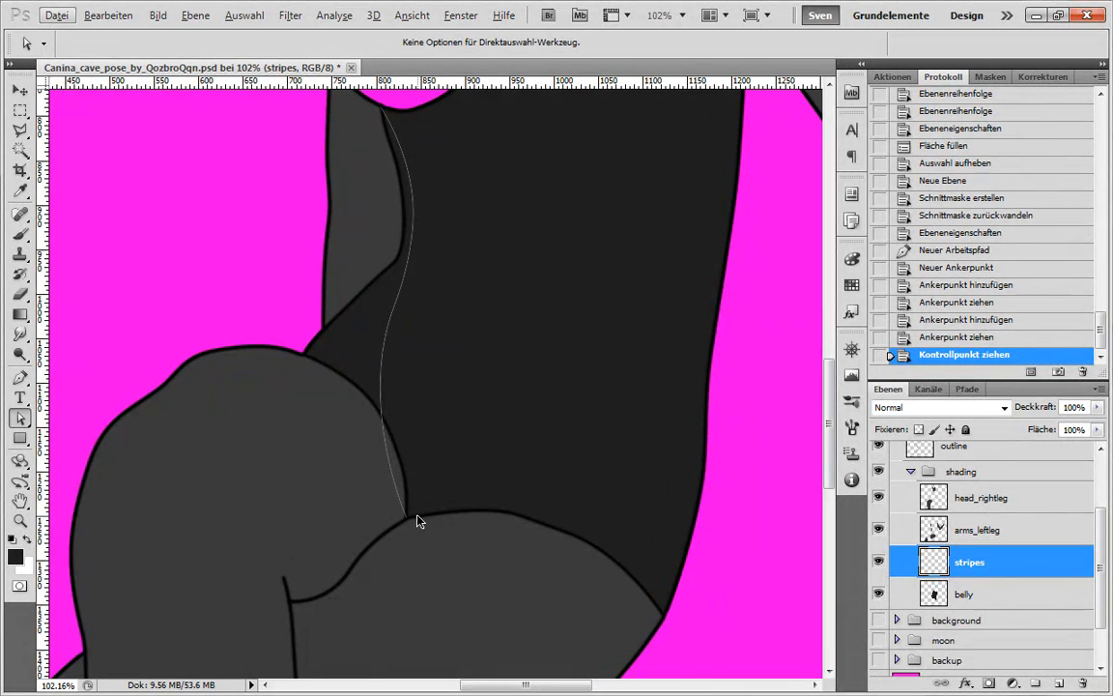
left_click(402, 506)
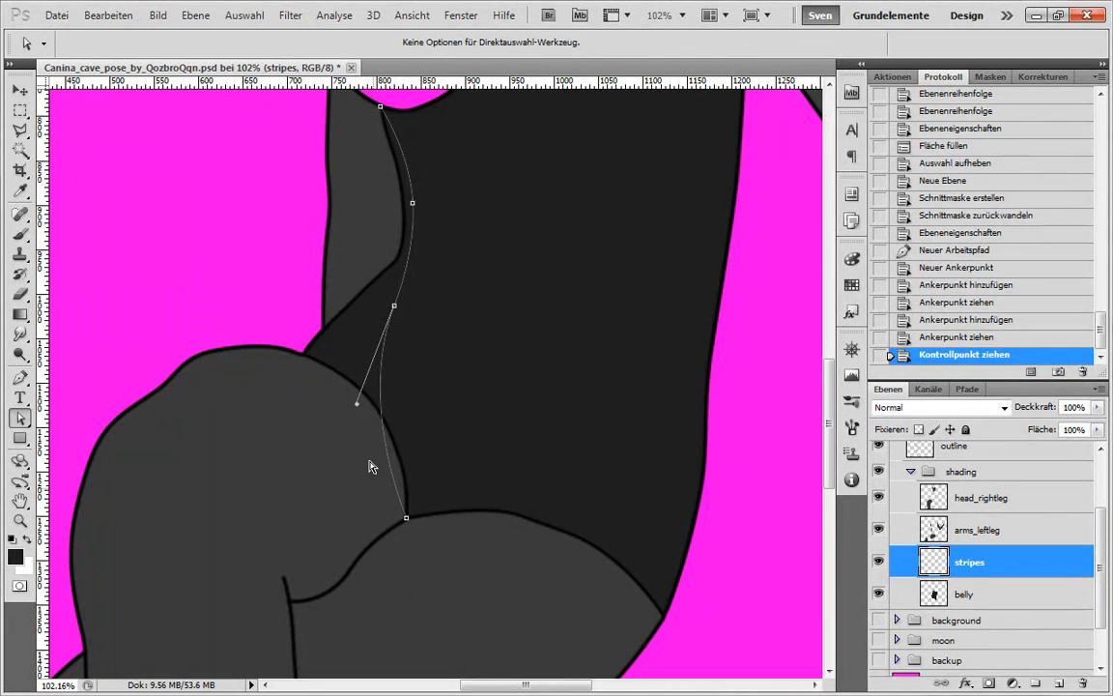
left_click_drag(358, 404, 338, 442)
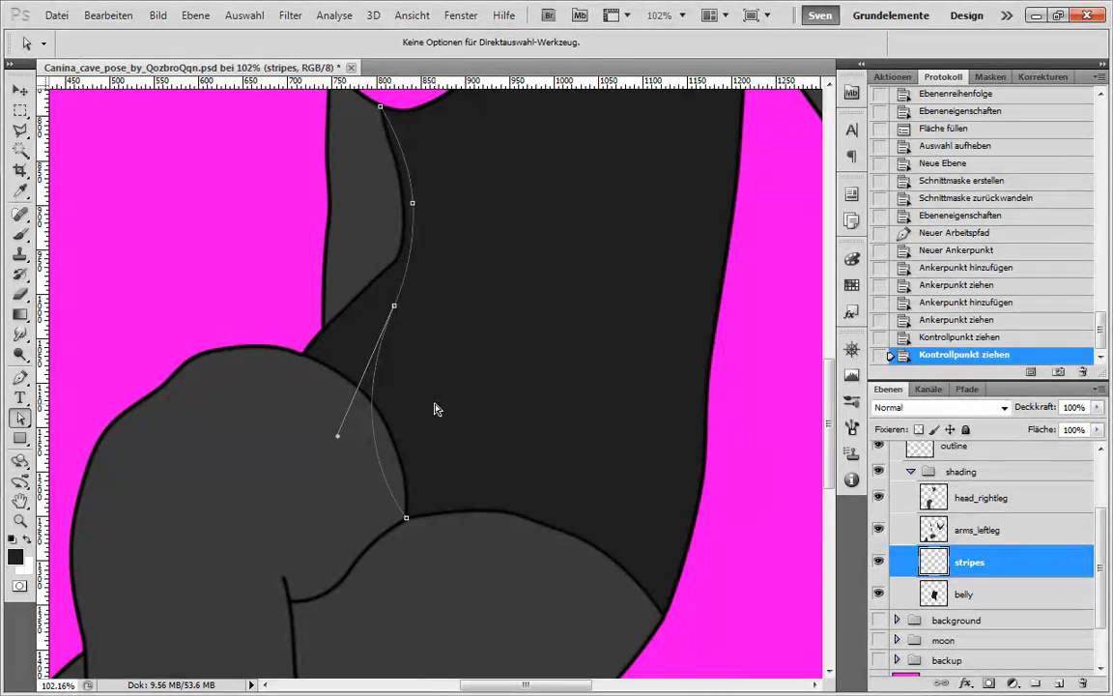
Add an anchor where the curve crosses the raised knee's outline and delete the path segment below it.
key("o")
key("p")
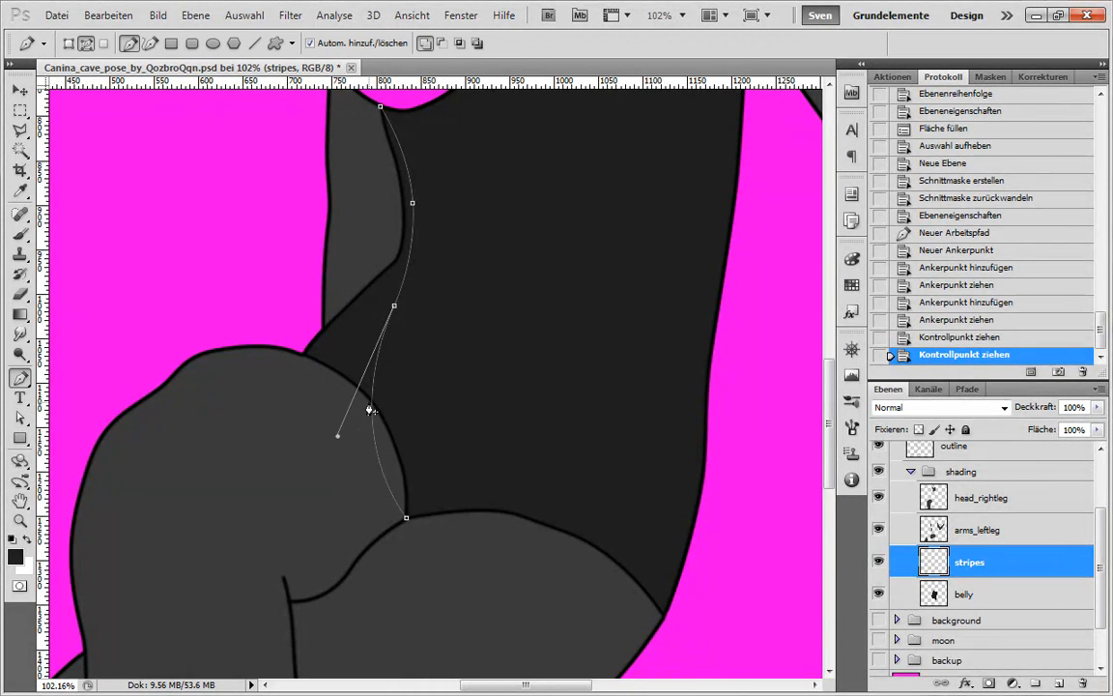
left_click(373, 410)
key("a")
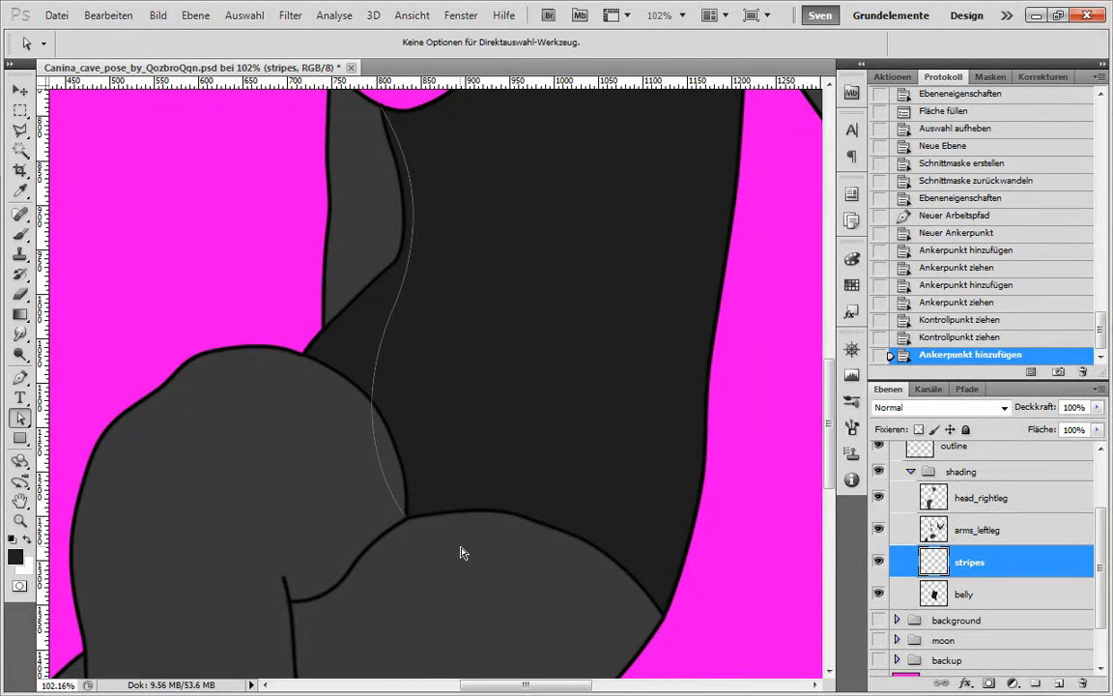
key("Delete")
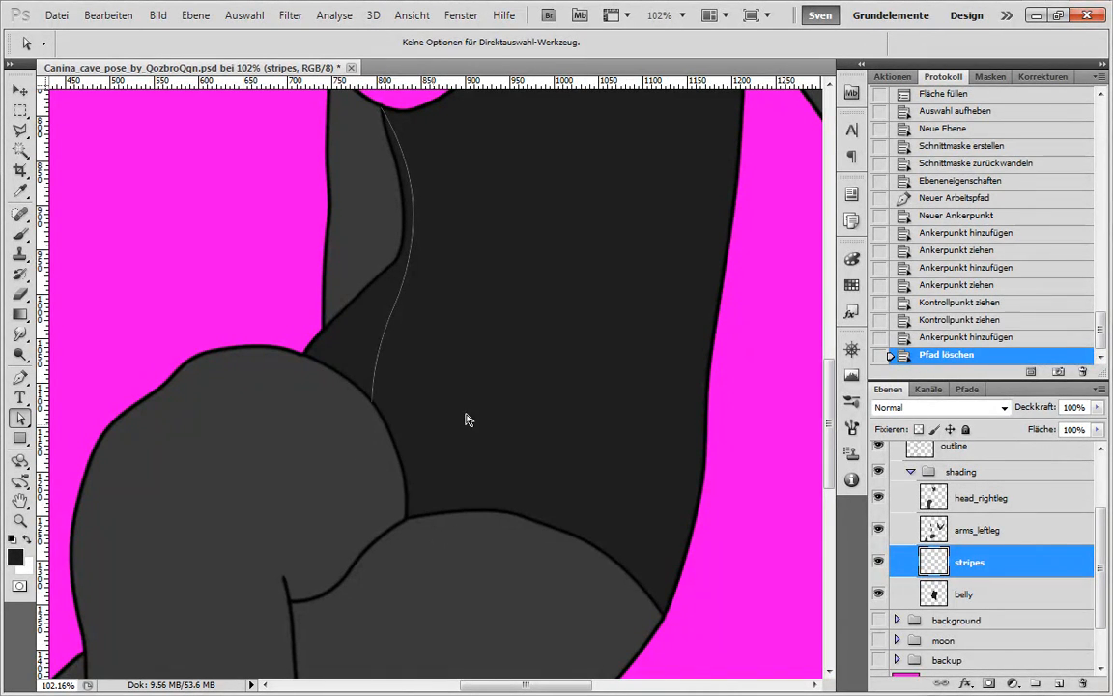
Reposition the waist anchor of the shortened curve and adjust its upper handle for a more pronounced bend.
scroll(525, 415, "down", 2)
scroll(525, 415, "down", 1)
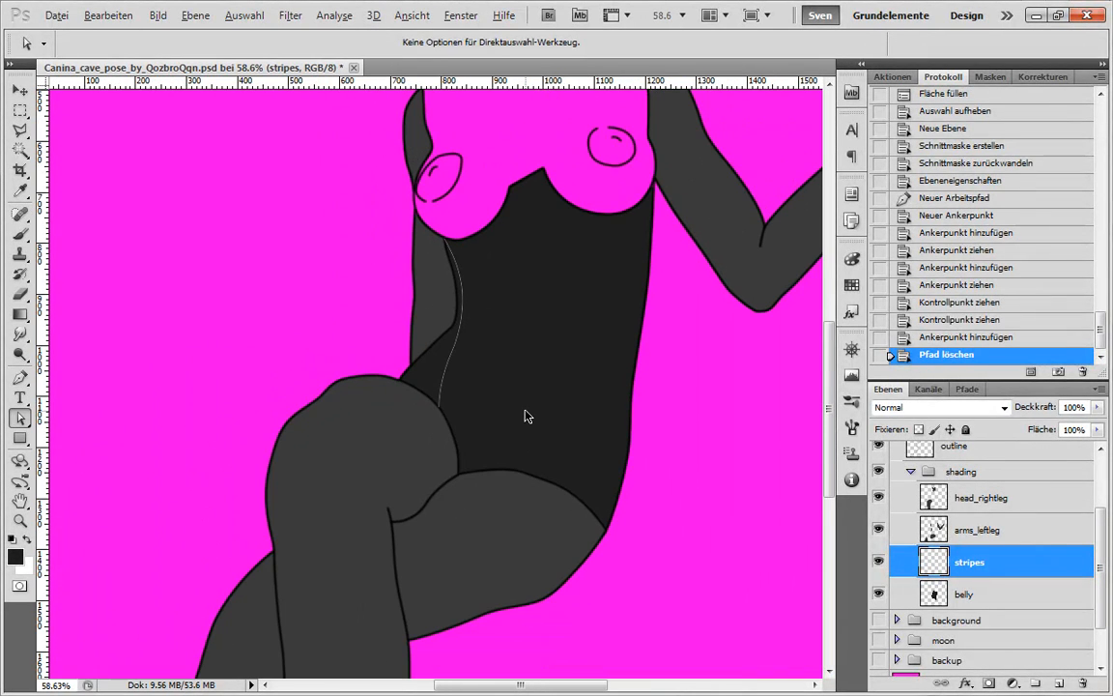
left_click(461, 331)
mouse_move(452, 340)
left_mouse_down()
mouse_move(441, 359)
mouse_move(454, 362)
mouse_move(464, 339)
left_mouse_up()
scroll(469, 372, "up", 4)
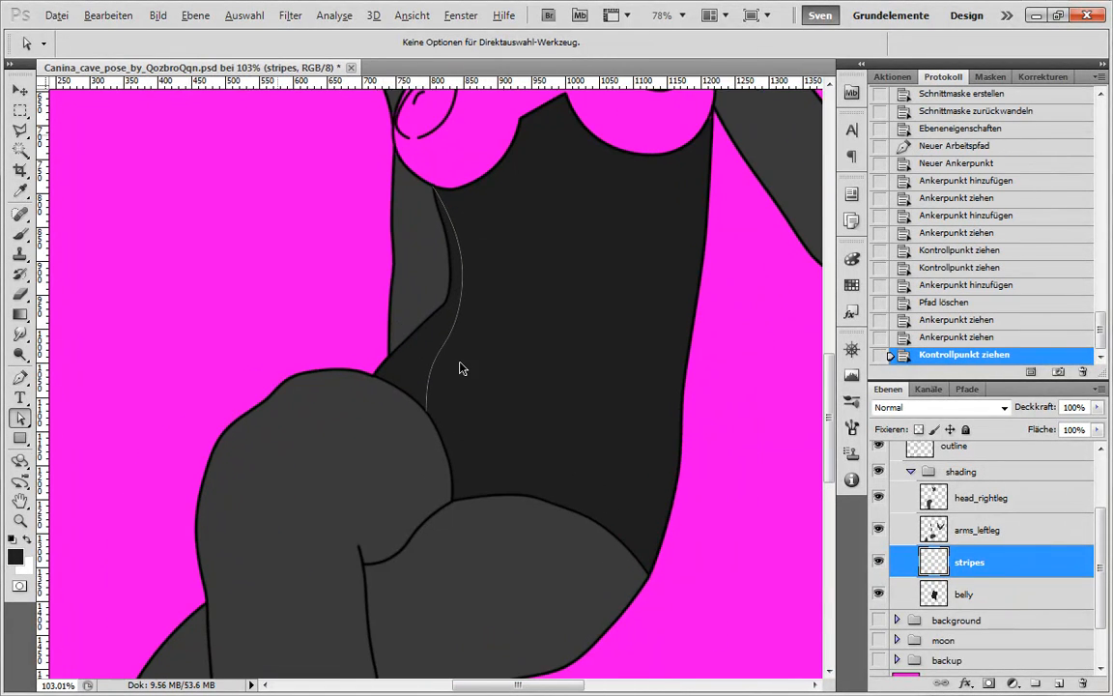
left_click_drag(431, 335, 426, 328)
left_click_drag(462, 284, 468, 281)
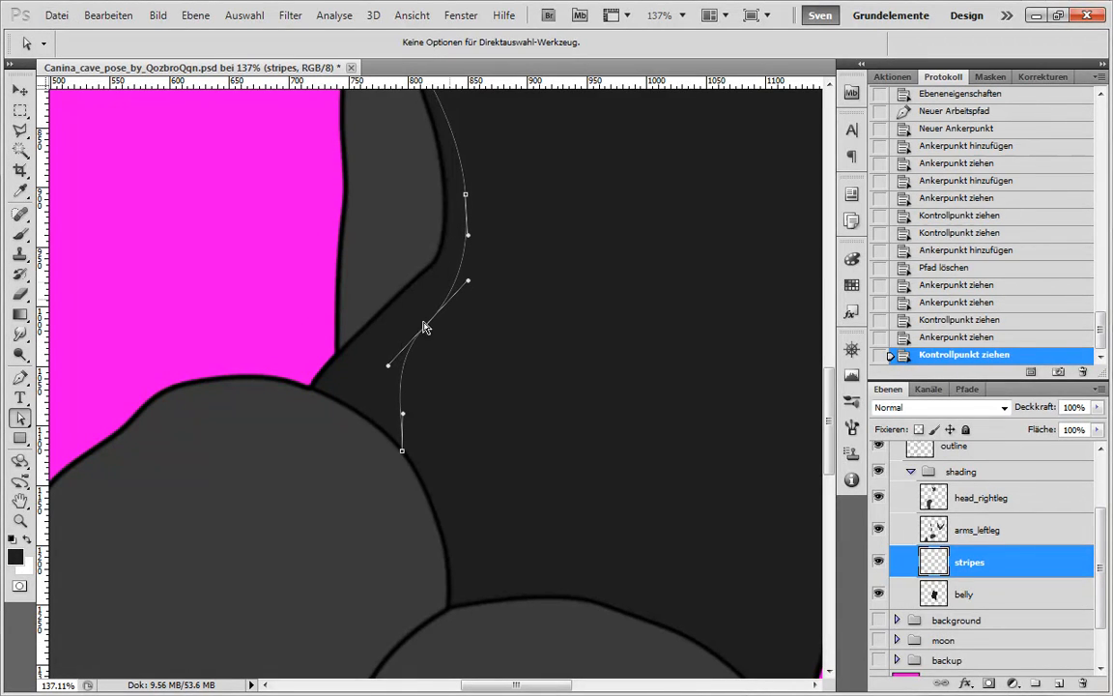
Shorten the waist anchor's lower handle and nudge the anchor toward the belly's middle, then deselect the path.
left_click(435, 330)
left_click(425, 331)
left_click_drag(391, 368, 397, 365)
left_click_drag(427, 328, 434, 335)
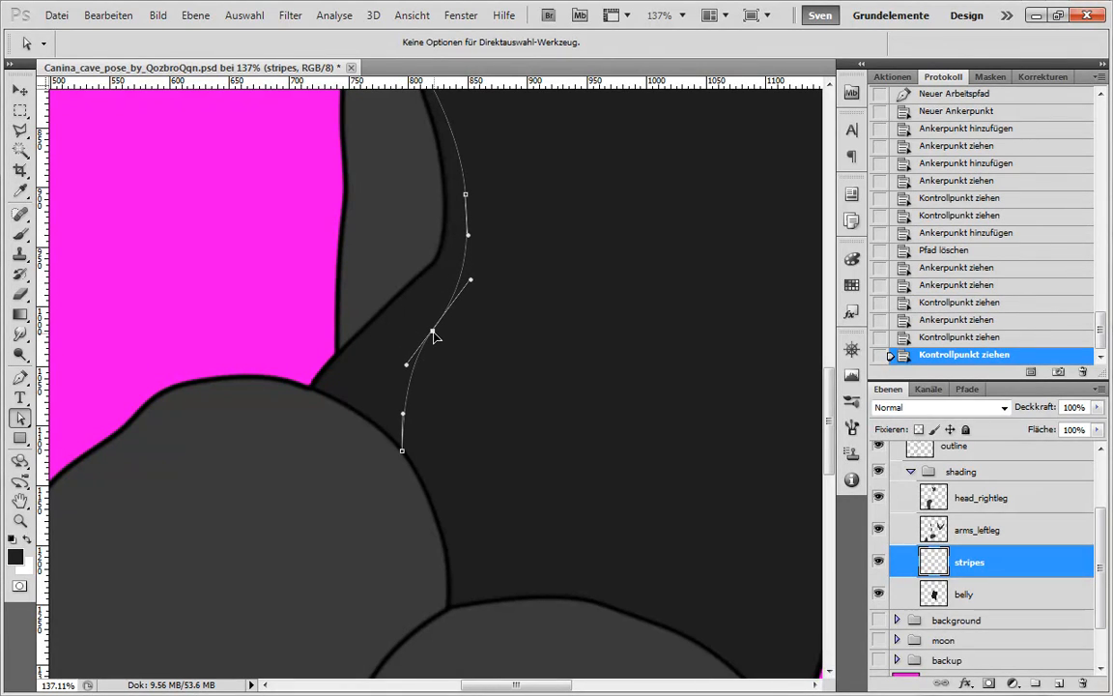
left_click(612, 348)
Draw a second Pen path from the other breast's outer corner at the arm to the junction of knee, thigh and belly.
scroll(611, 348, "down", 2)
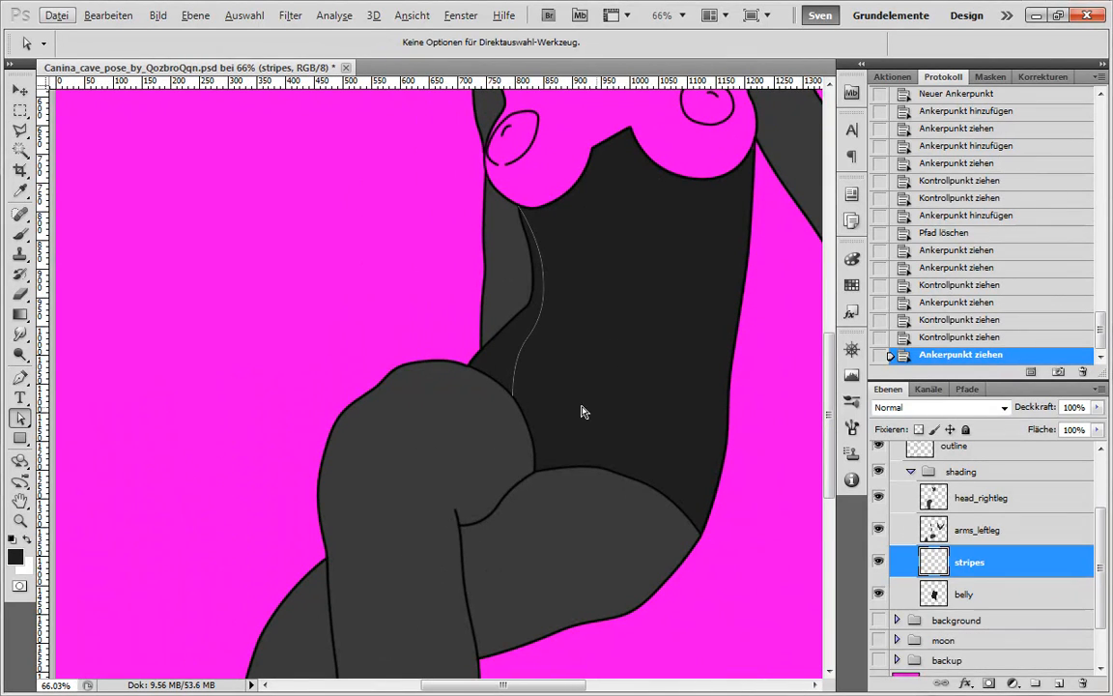
scroll(599, 414, "down", 1)
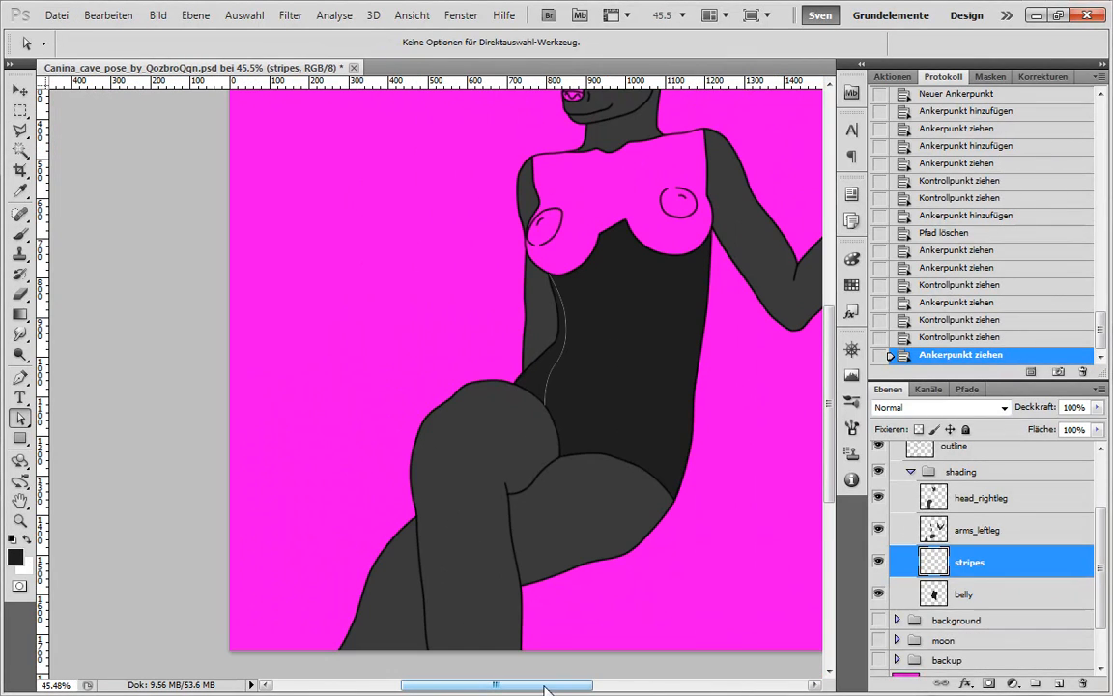
left_click_drag(549, 679, 574, 679)
scroll(557, 449, "up", 1)
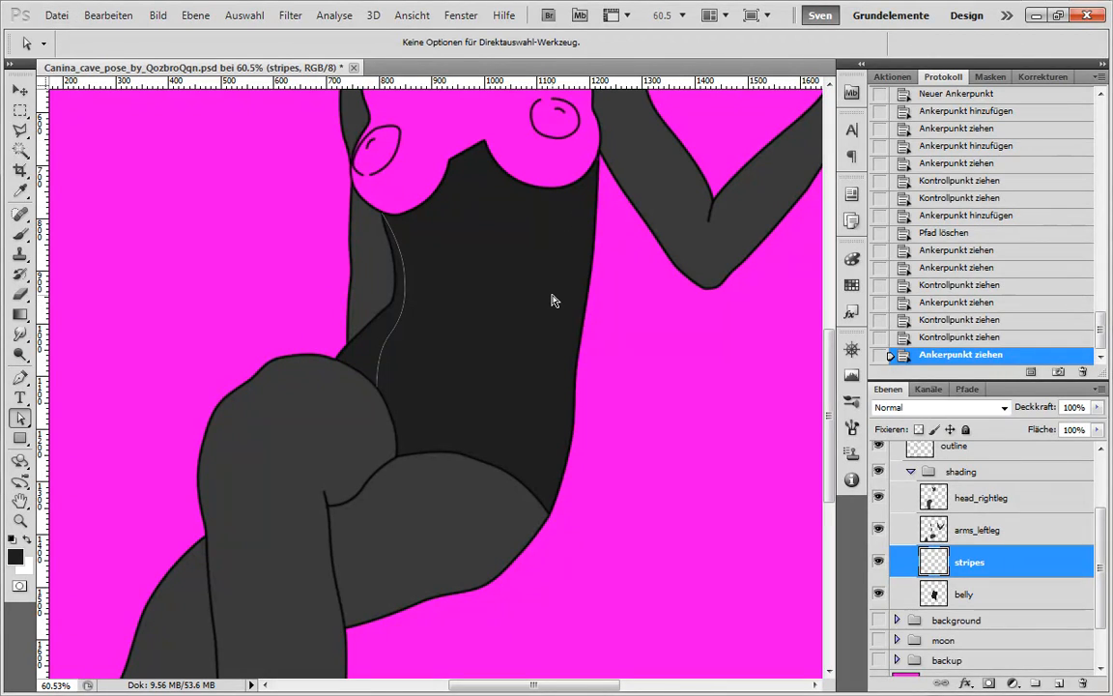
key("p")
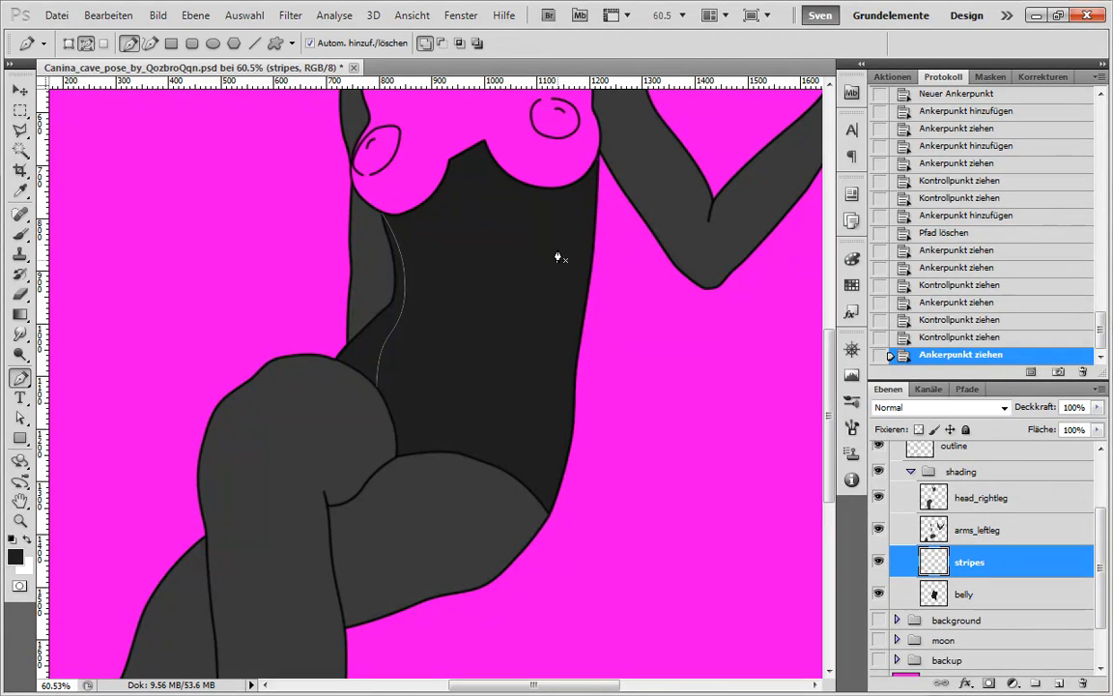
left_click(597, 158)
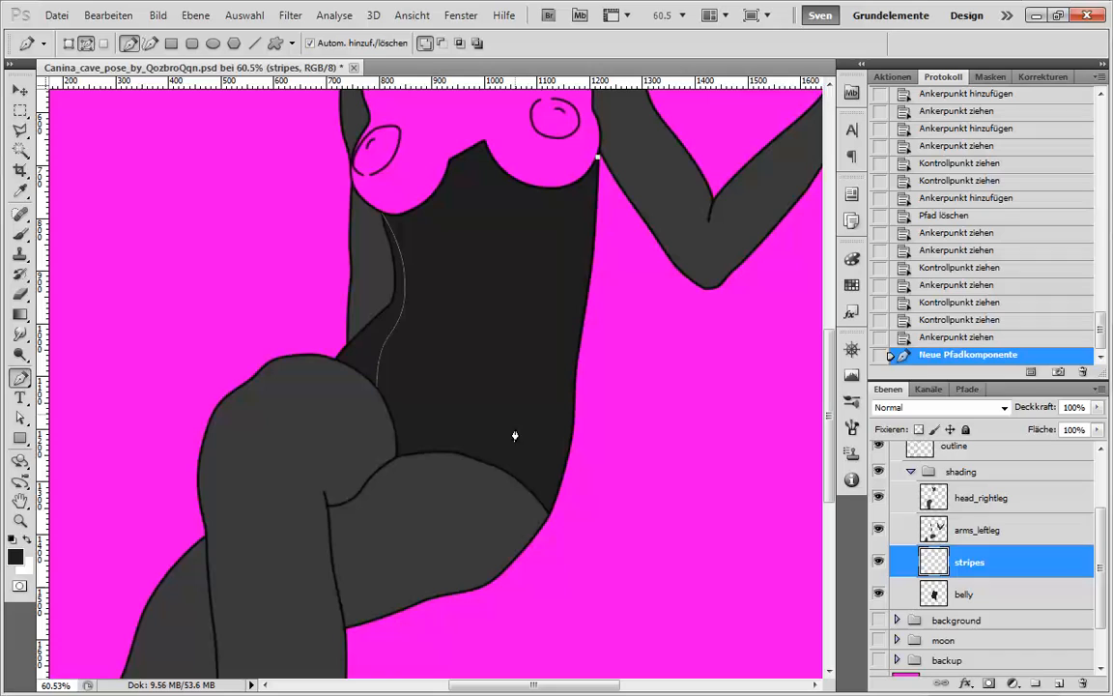
left_click(396, 462)
scroll(566, 278, "up", 2)
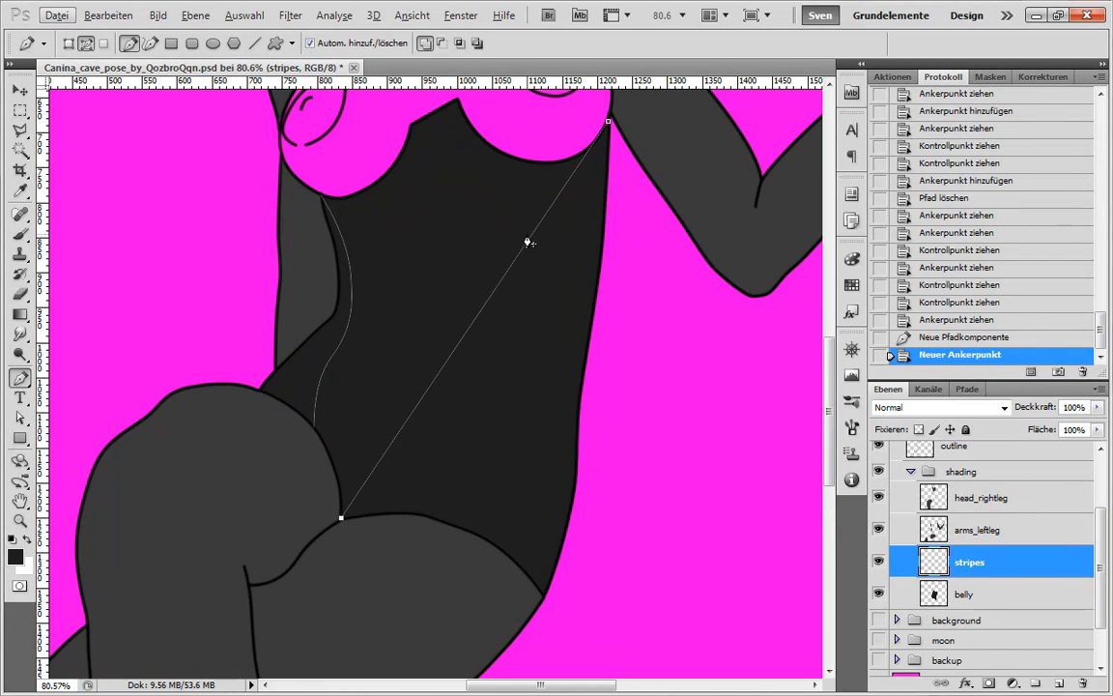
Add an anchor on the second path, pull it toward the belly's outer edge and steepen its handle.
left_click(527, 244)
key("a")
left_click_drag(530, 241, 569, 286)
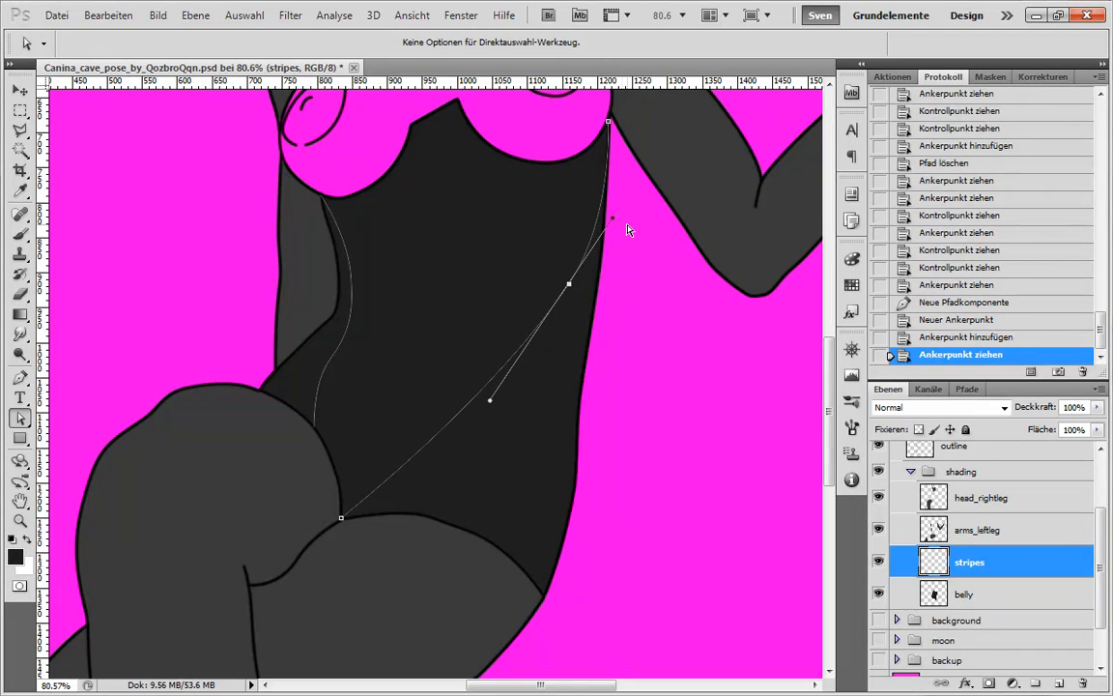
left_click_drag(610, 223, 590, 204)
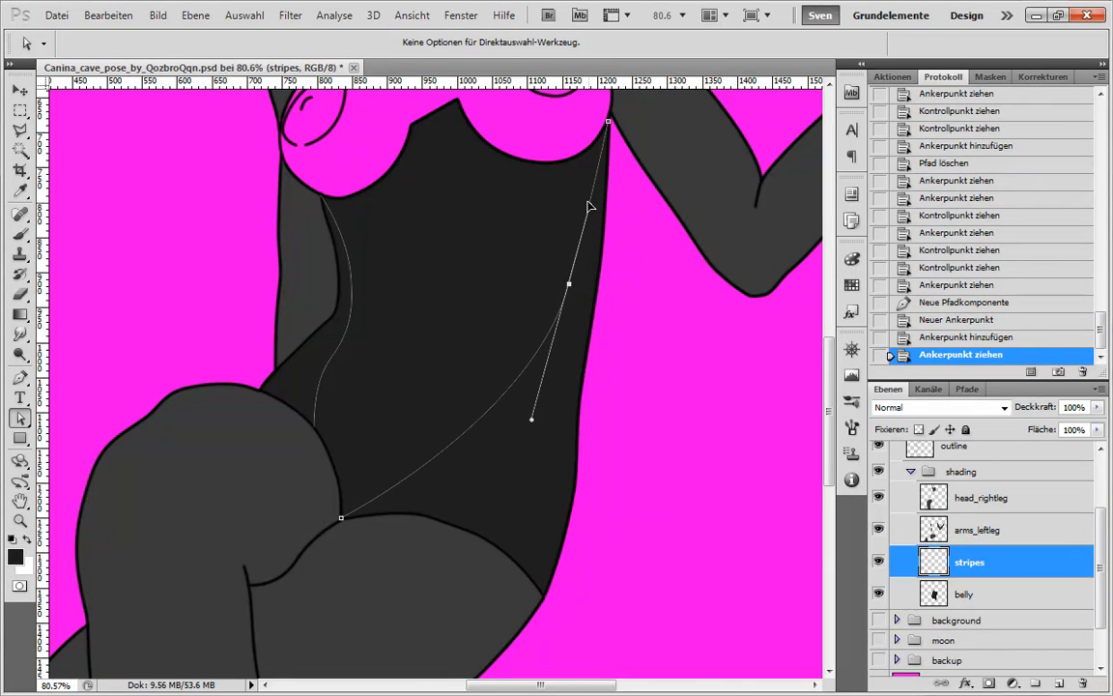
Add another anchor lower on the second path and pull it toward the hip, fine-tuning its position to round the curve.
key("p")
left_click(505, 394)
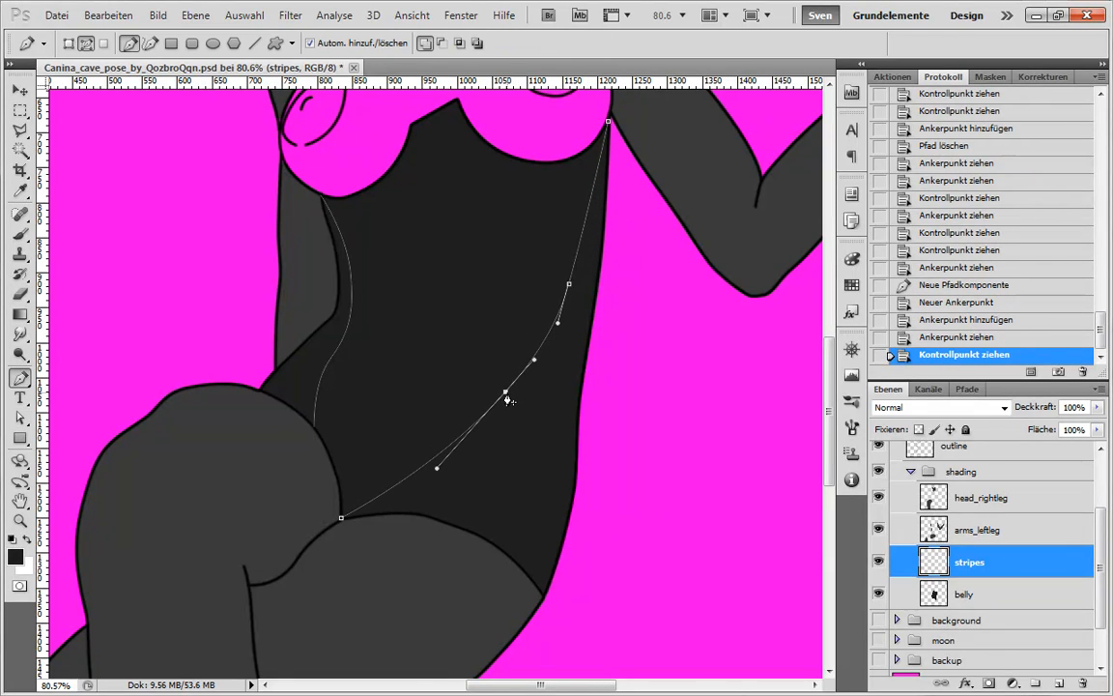
key("a")
left_click_drag(505, 393, 537, 442)
left_click(608, 460)
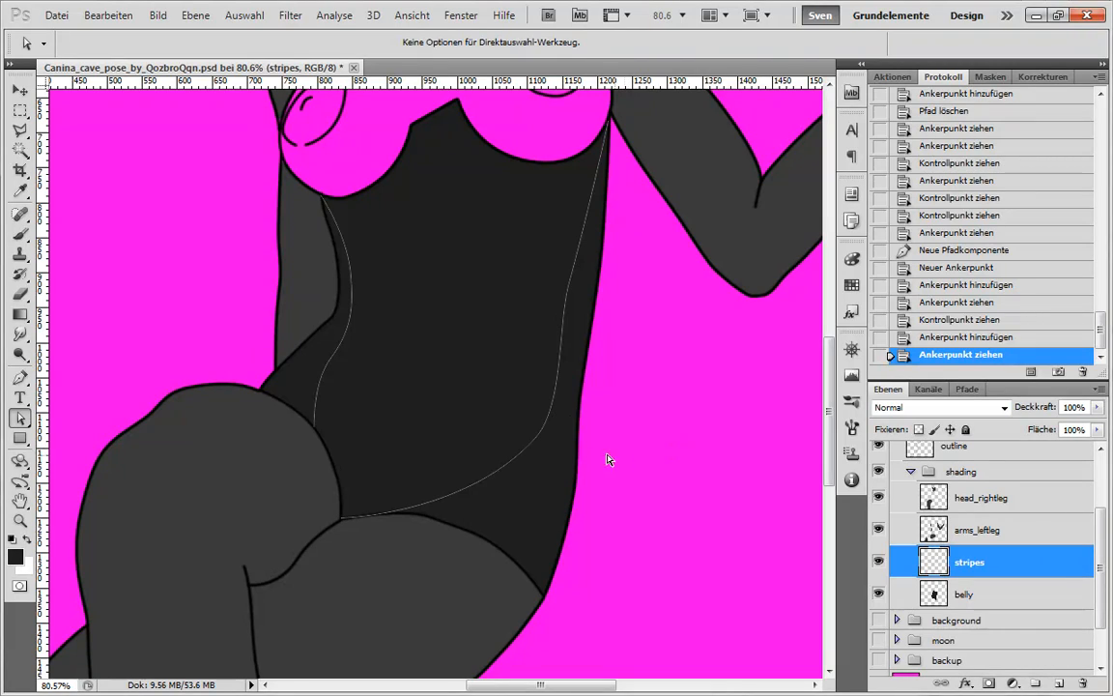
left_click(526, 450)
left_click_drag(537, 442, 528, 440)
left_click(615, 427)
scroll(618, 431, "down", 3)
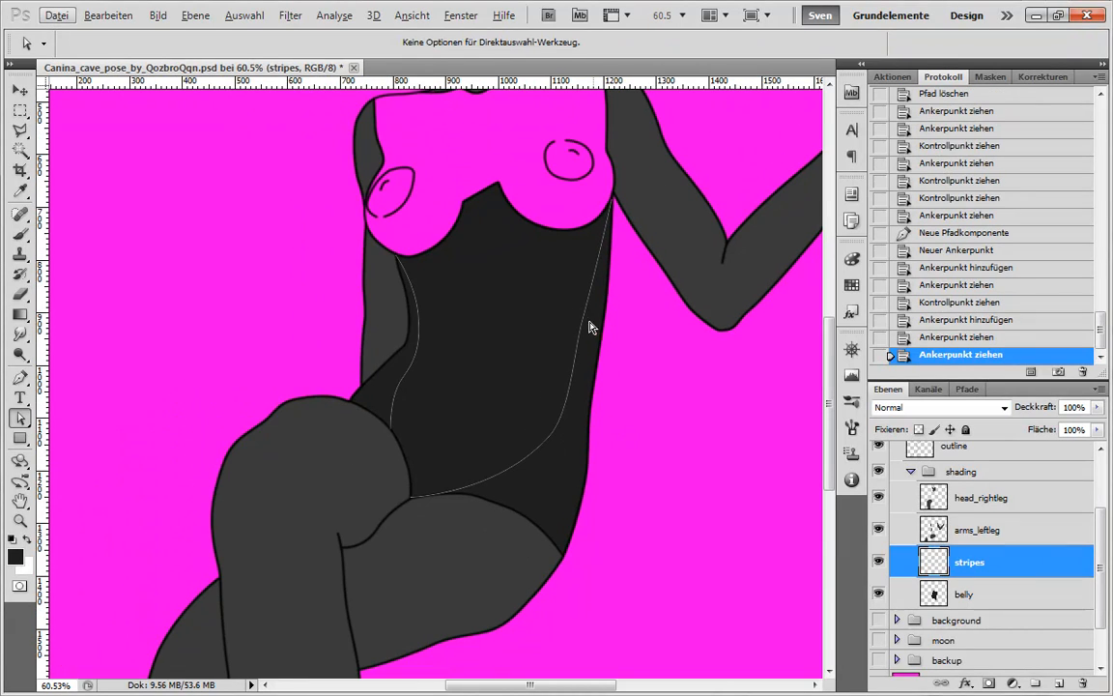
Open the Fursona_Canina reference image, examine the belly's side markings up close, and return to the cave pose document.
left_click(57, 16)
left_click(78, 47)
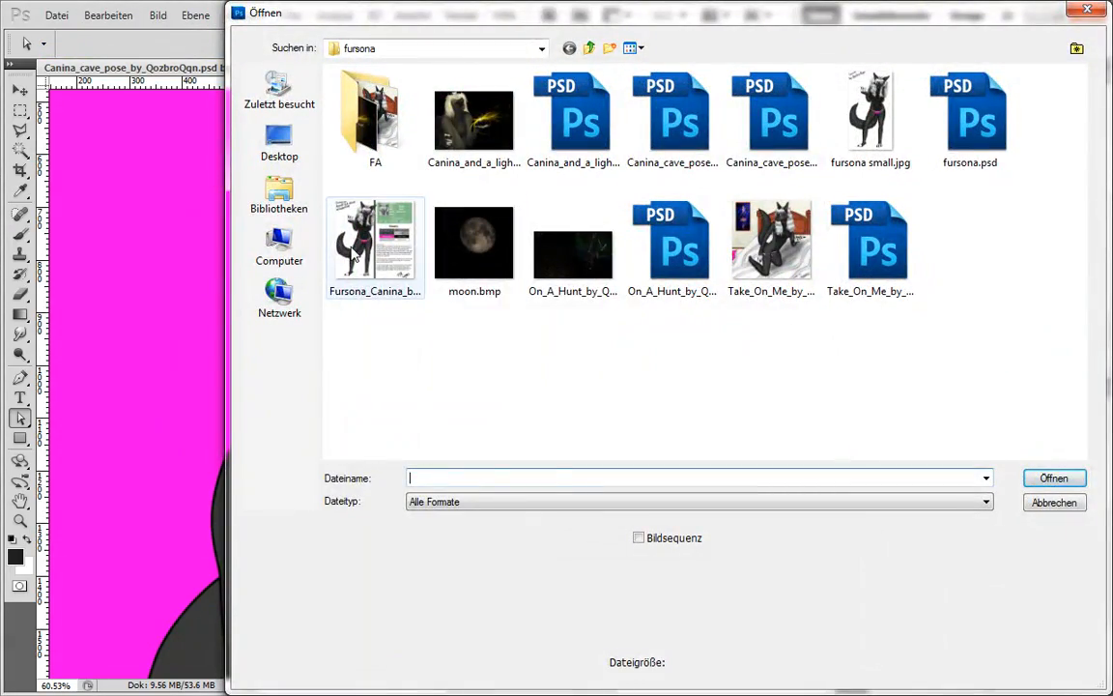
double_click(375, 241)
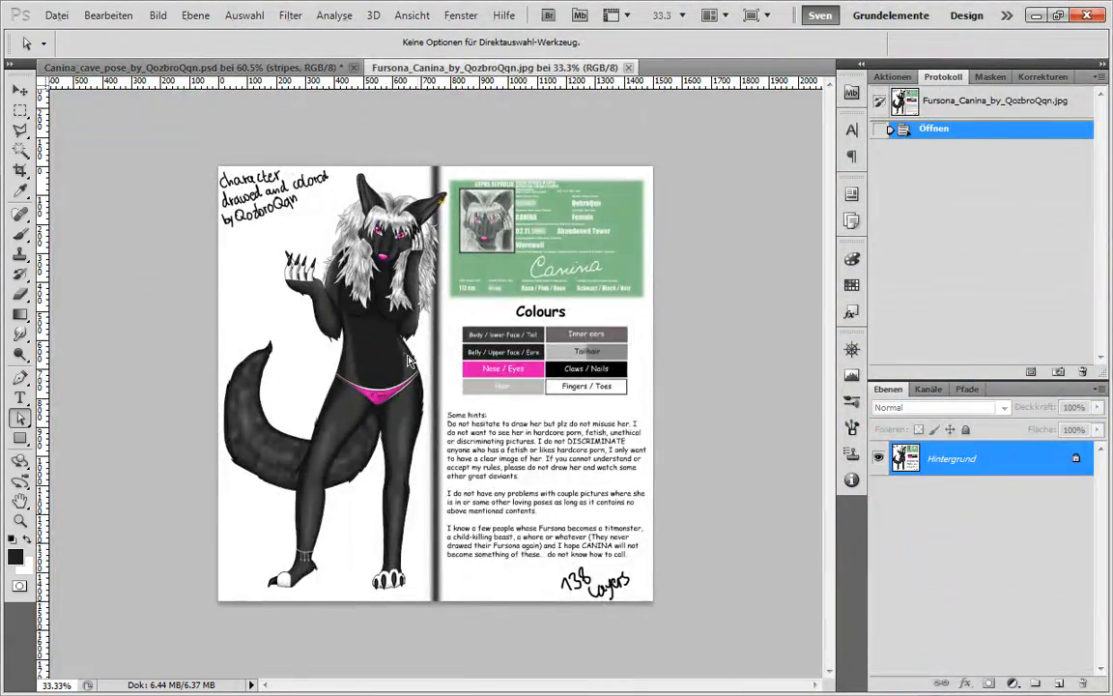
scroll(406, 372, "up", 5)
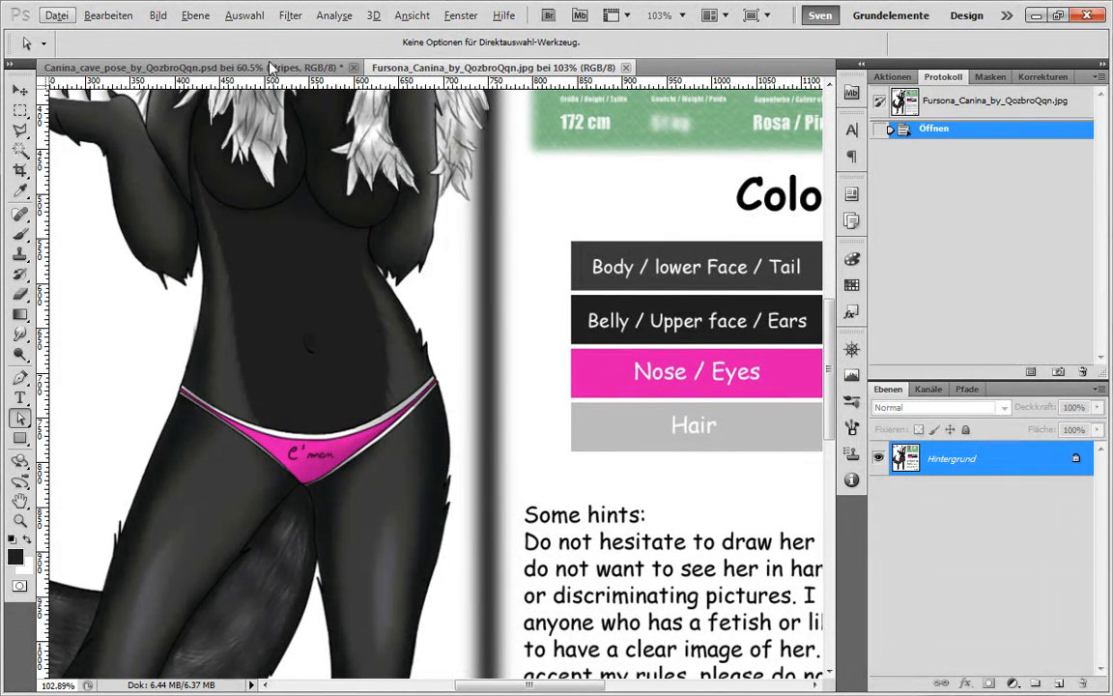
left_click(207, 67)
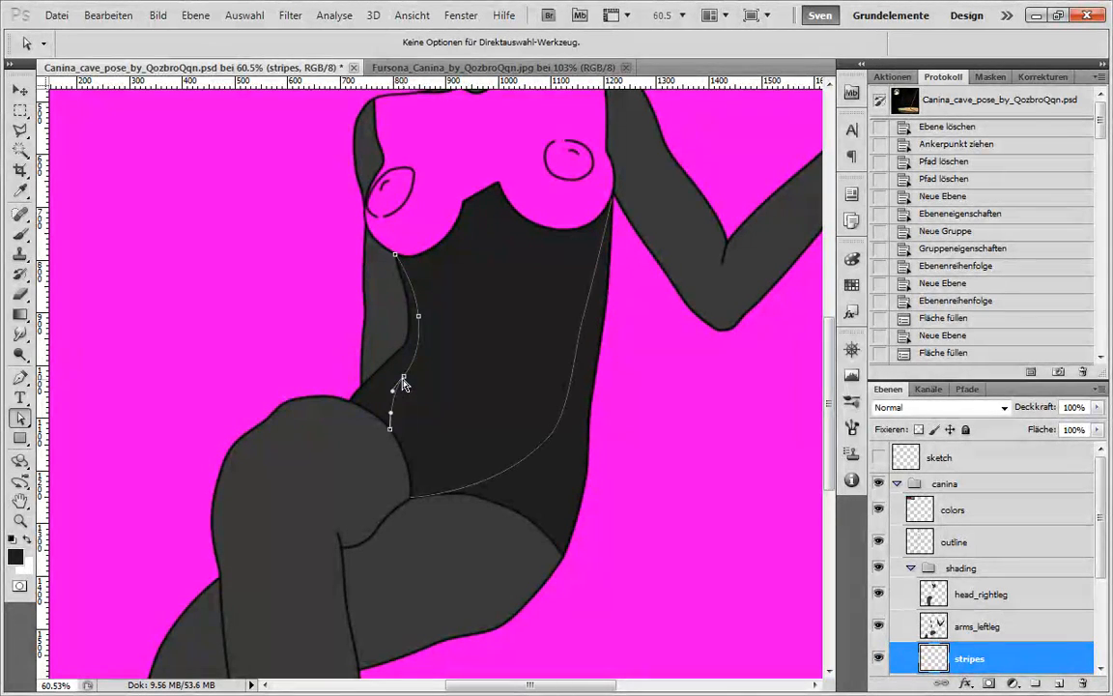
Adjust the handles of the waist anchor on the first curve beside the bent arm to refine the bend.
left_click_drag(403, 378, 425, 365)
left_click(439, 387)
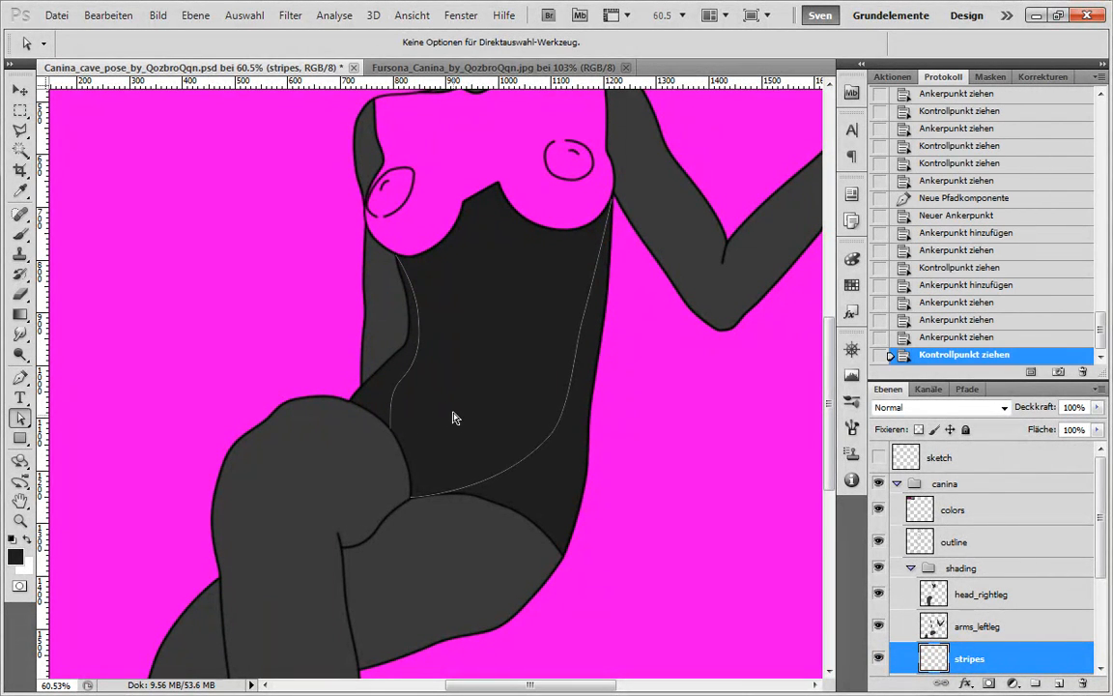
left_click(394, 397)
left_click(394, 394)
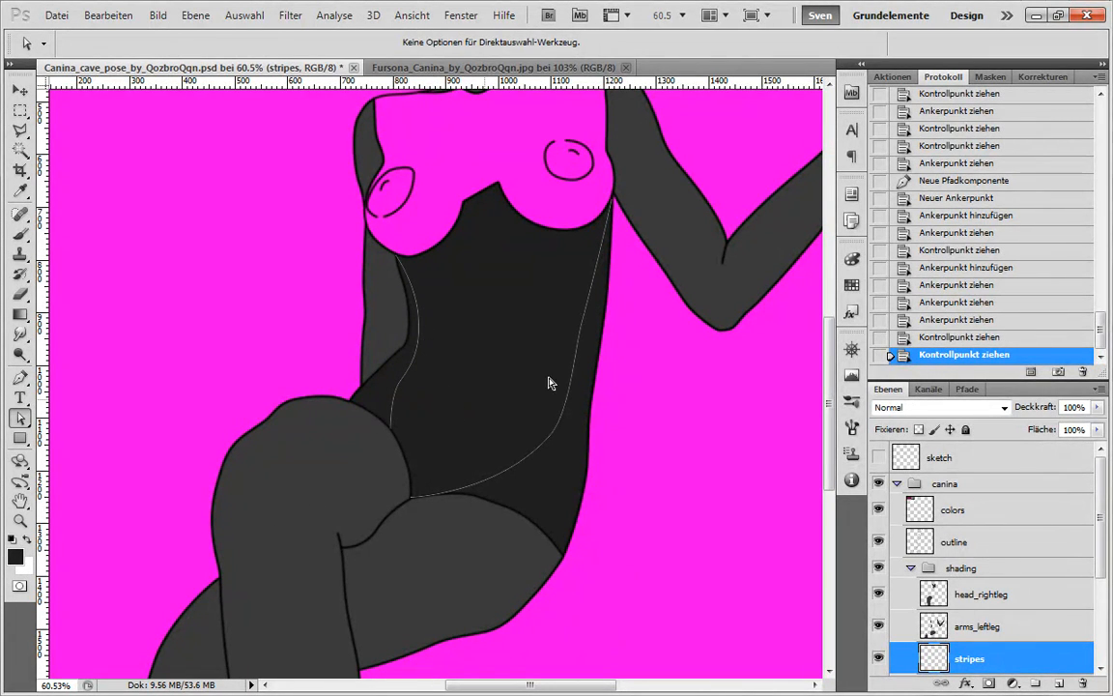
Refine the second path's curve by adjusting the upper anchor's handles and nudging the lower anchor and its handle near the hip.
left_click(598, 280)
left_click_drag(599, 267, 595, 261)
left_click_drag(581, 326, 577, 330)
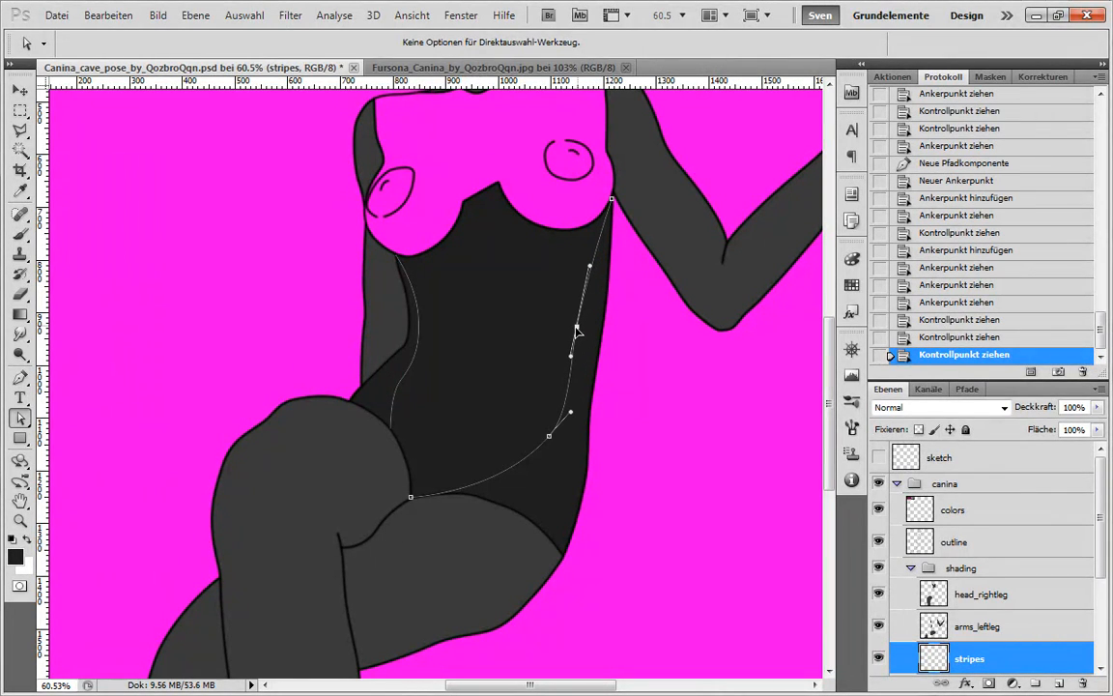
left_click(548, 437)
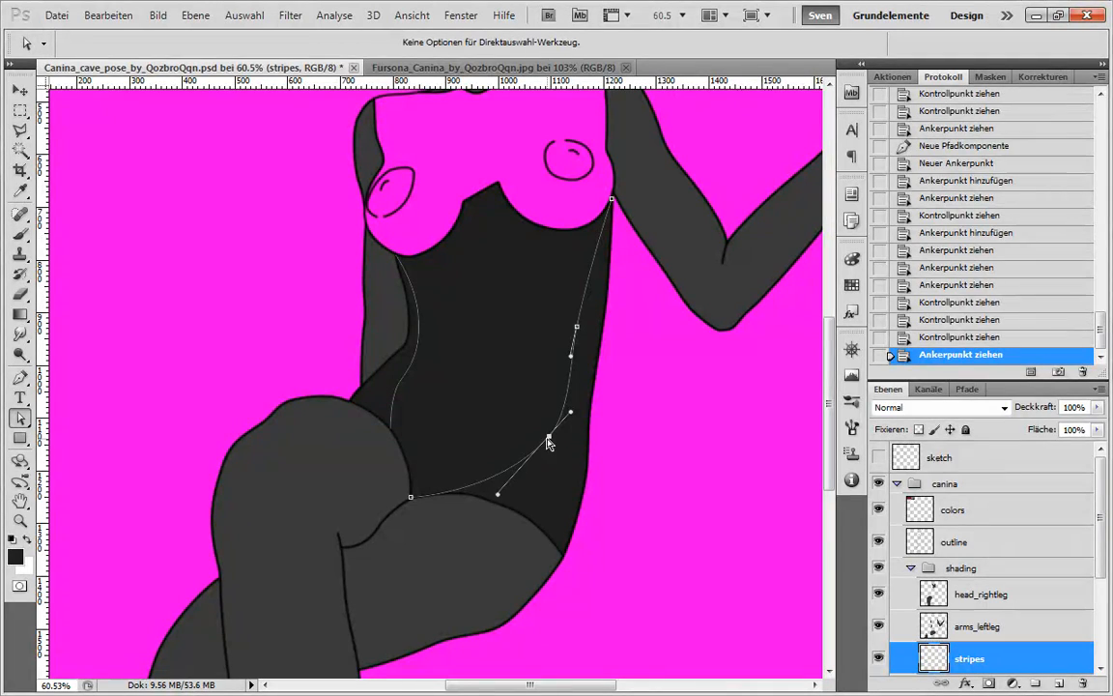
left_click(548, 443)
left_click_drag(569, 418, 569, 427)
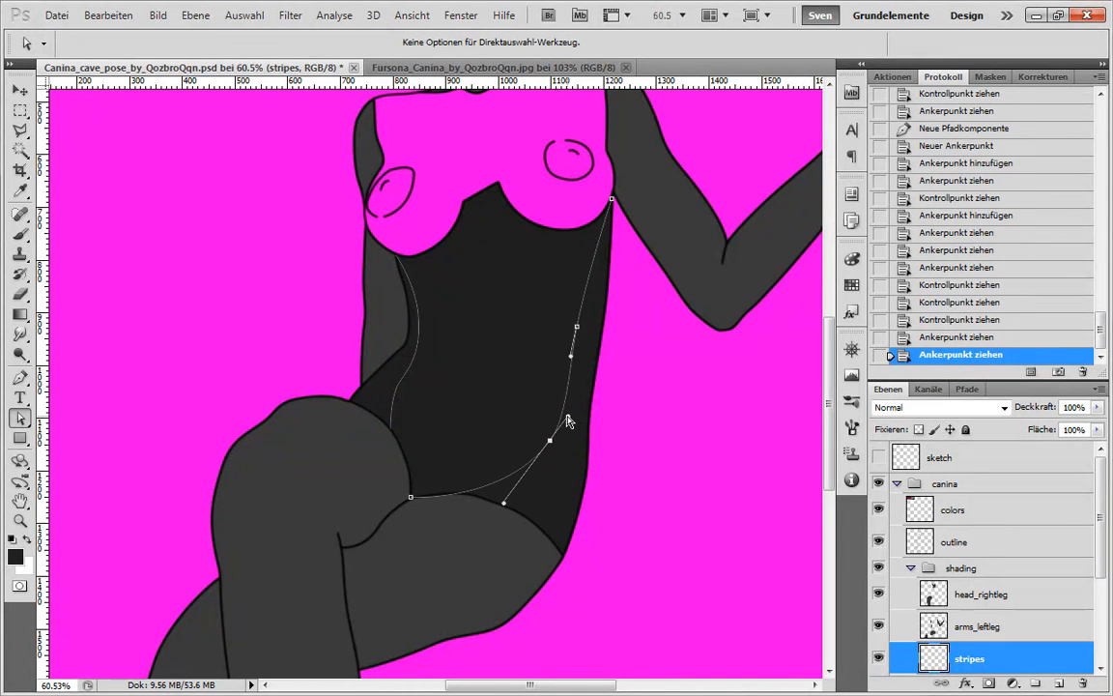
left_click(686, 457)
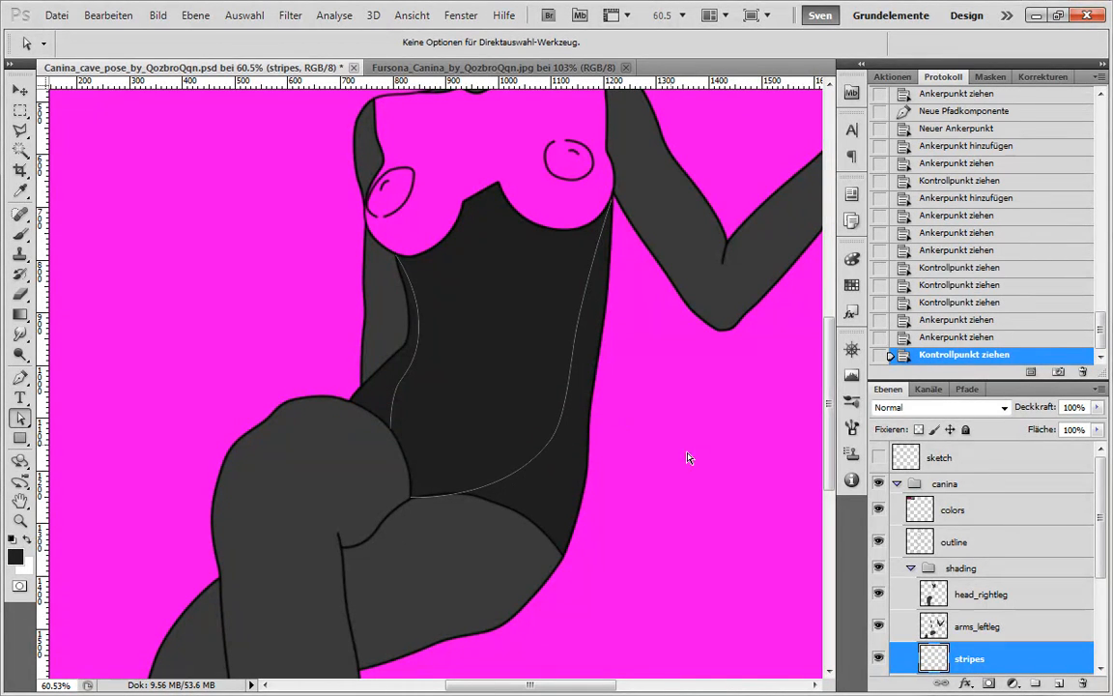
Add an anchor where the second path meets the thigh outline and delete the path's old end point beside the knee.
left_click(503, 483)
key("p")
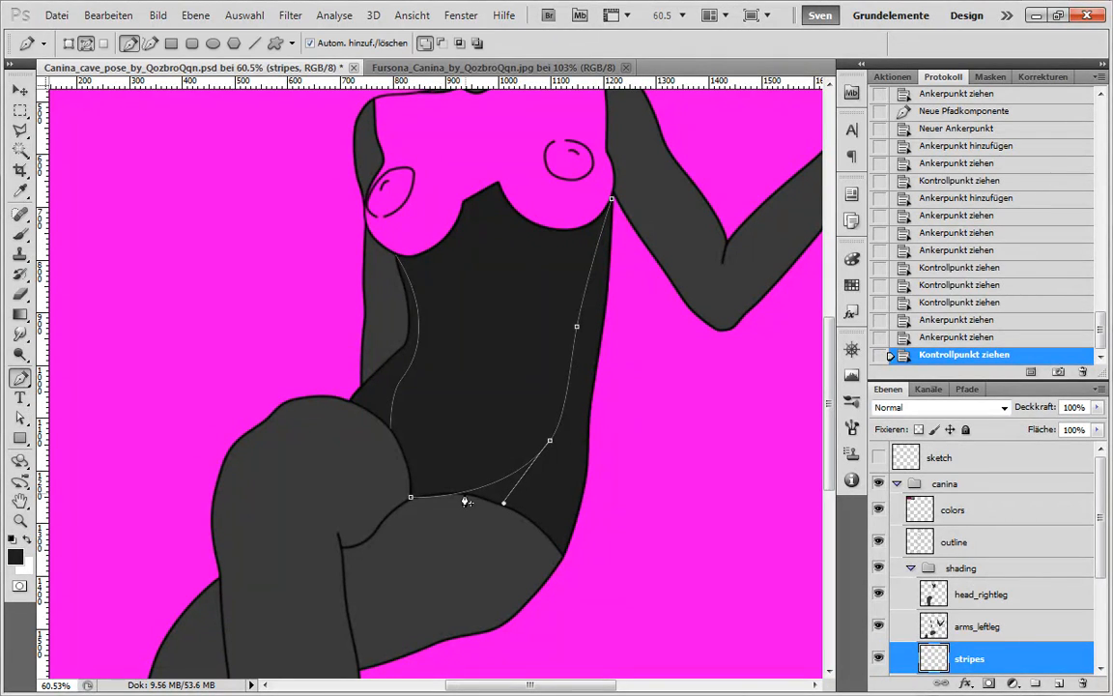
left_click(463, 500)
key("a")
left_click_drag(360, 435, 427, 514)
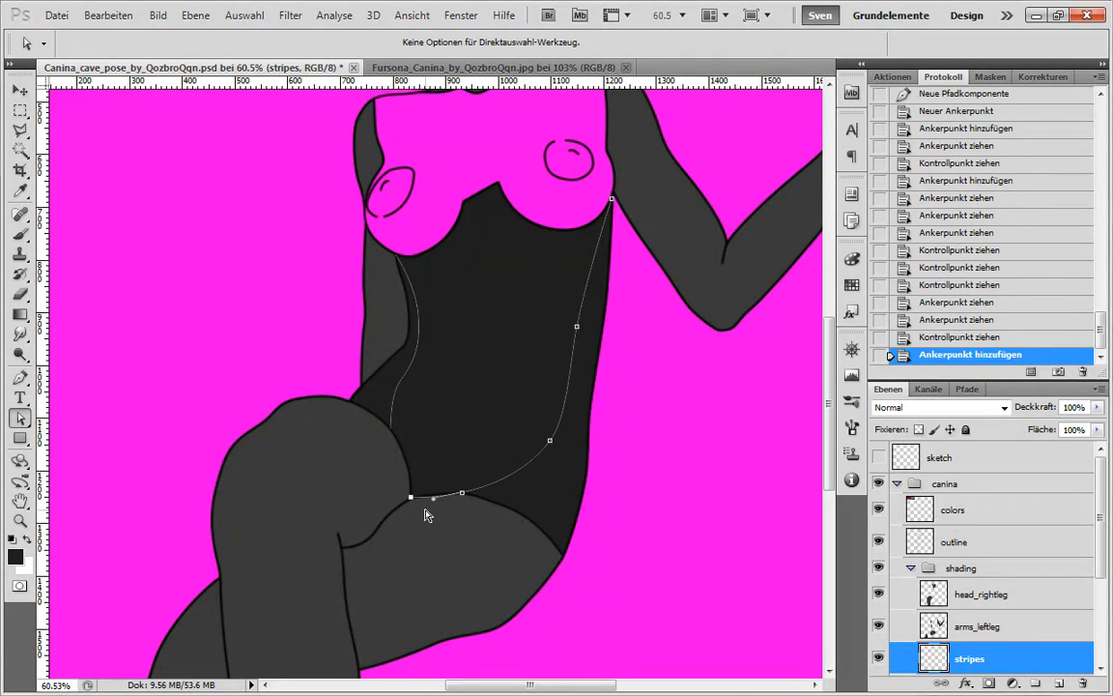
key("Delete")
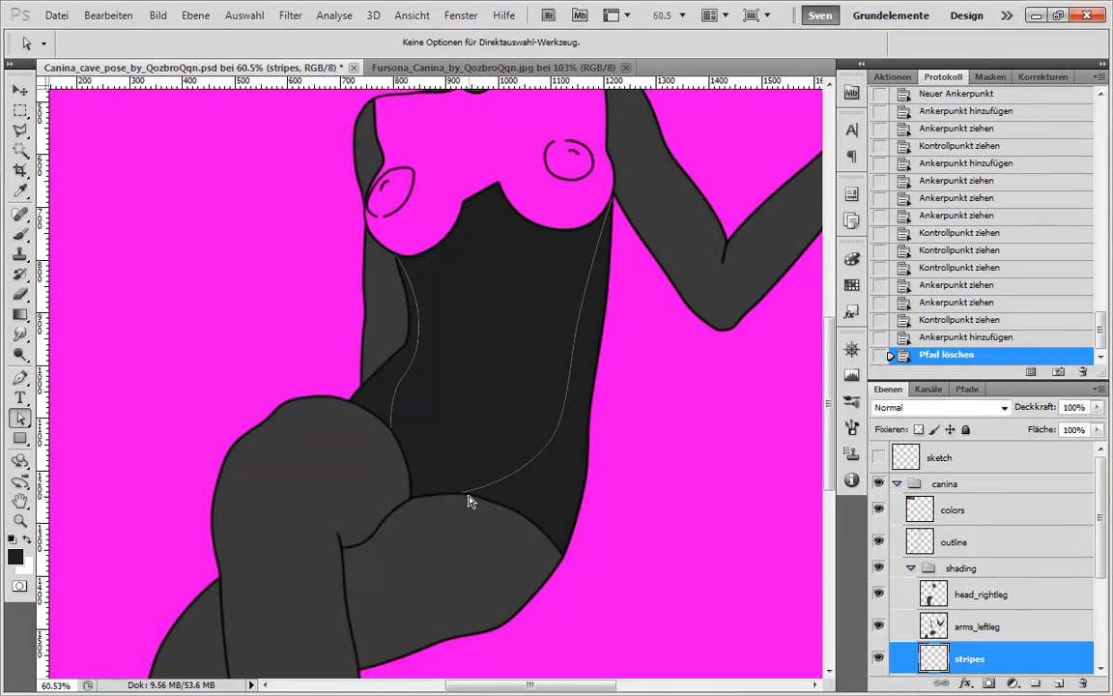
left_click(465, 500)
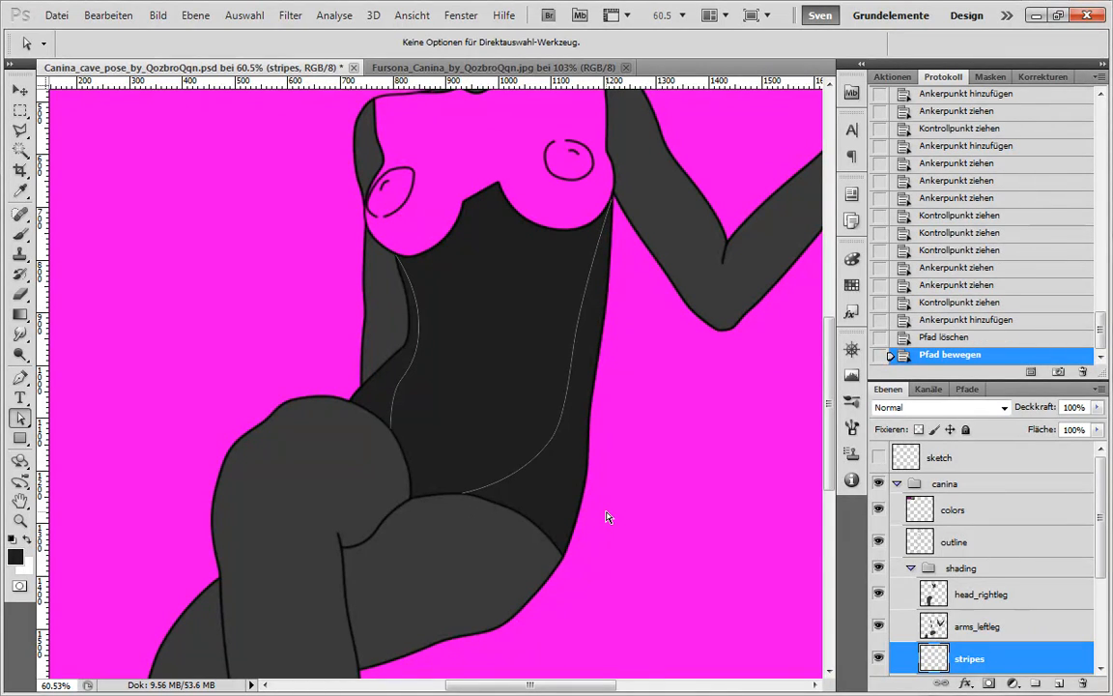
Save the work path under the name "stripes".
left_click(962, 390)
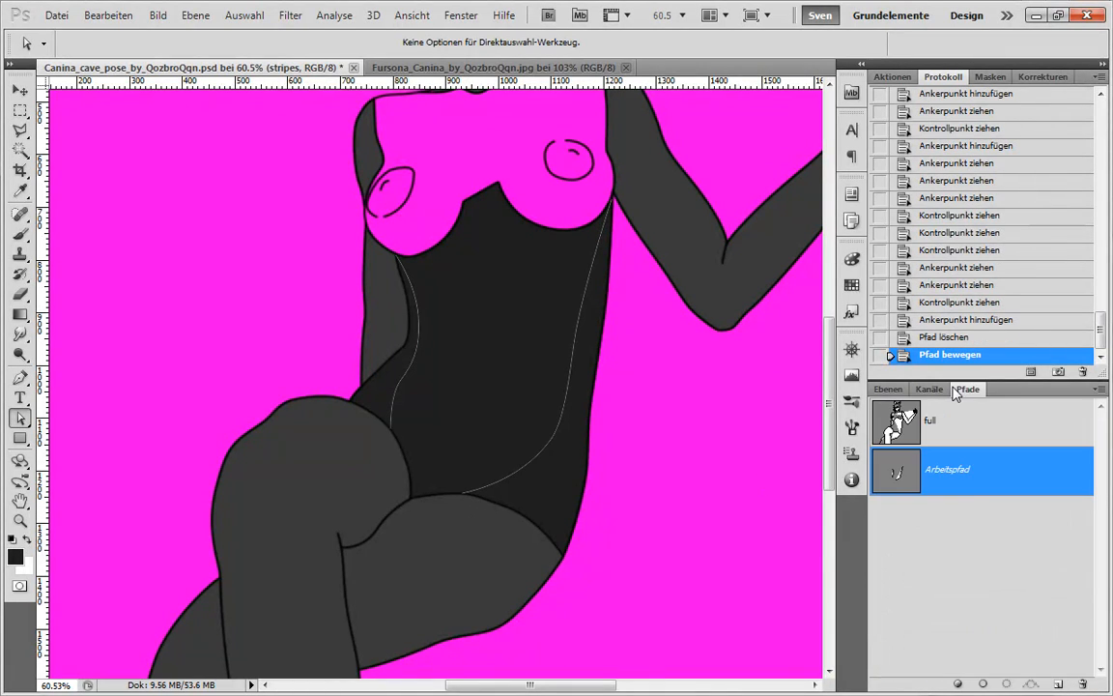
double_click(946, 475)
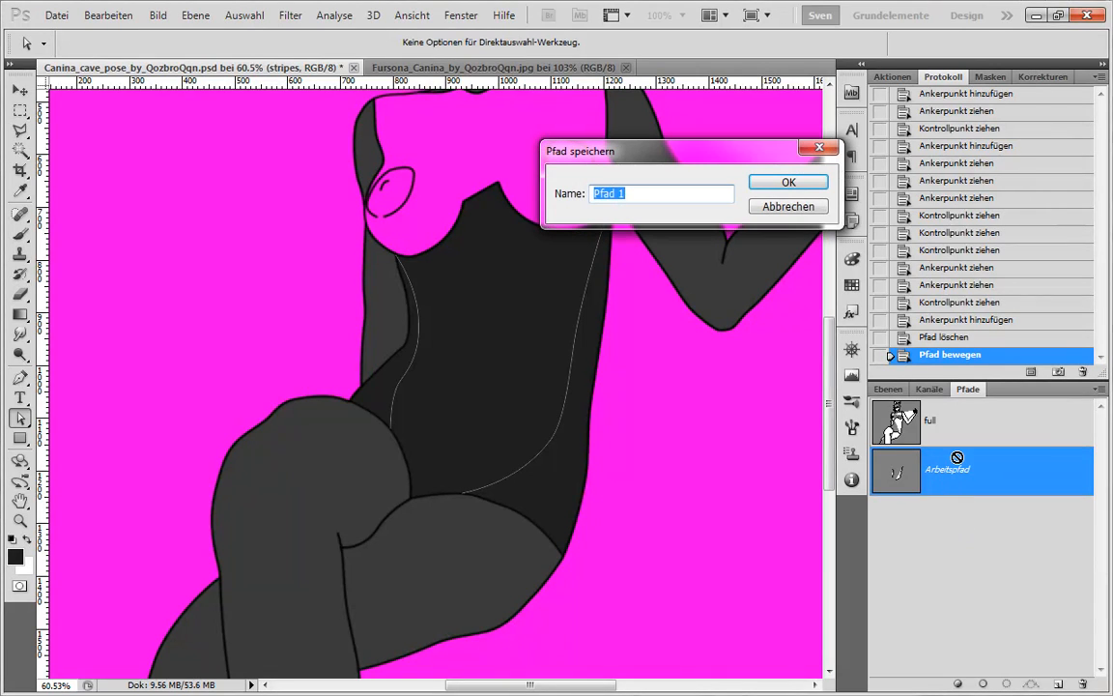
type("stripes")
key("Return")
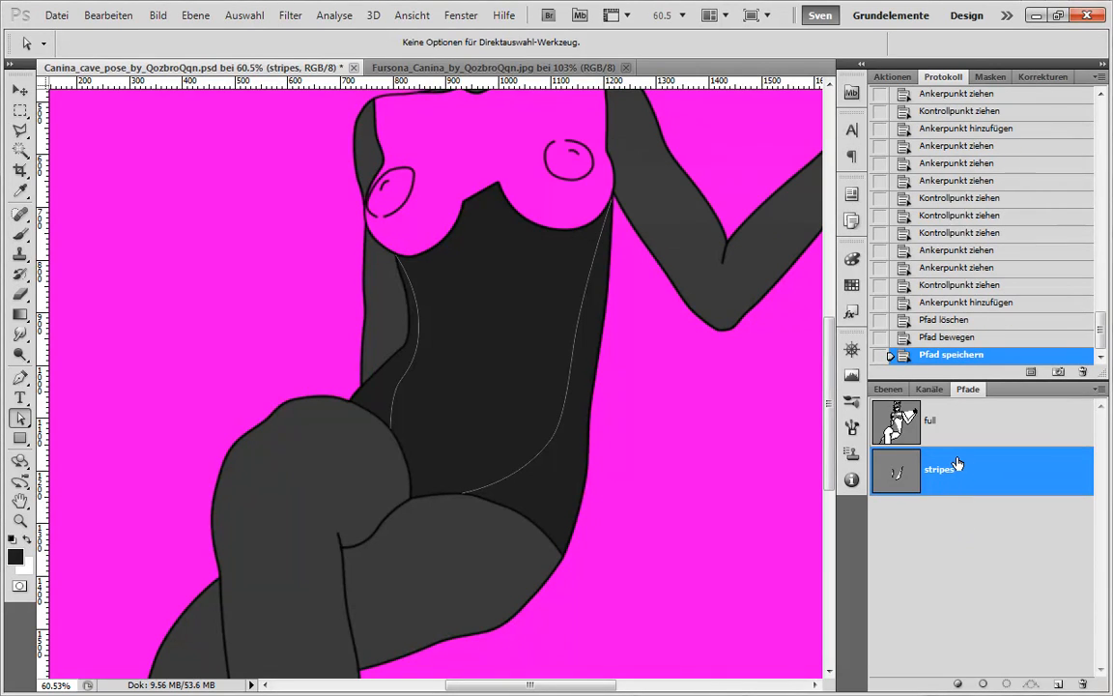
Return to the layer list and make the outline layer active.
left_click(887, 390)
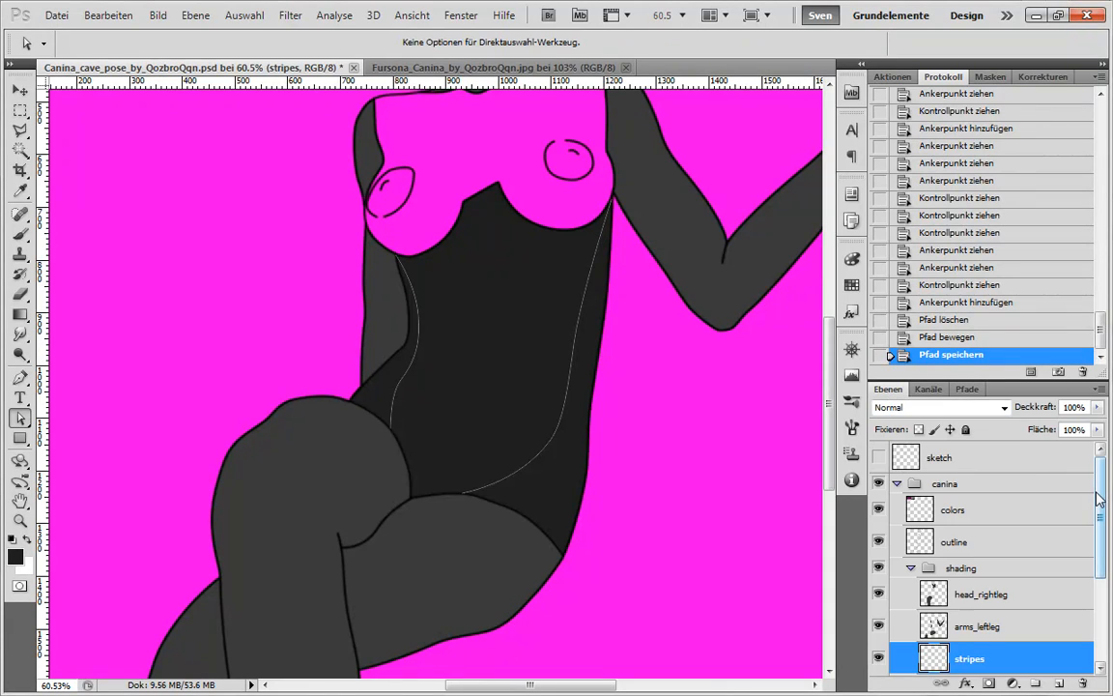
left_click_drag(1100, 496, 1099, 551)
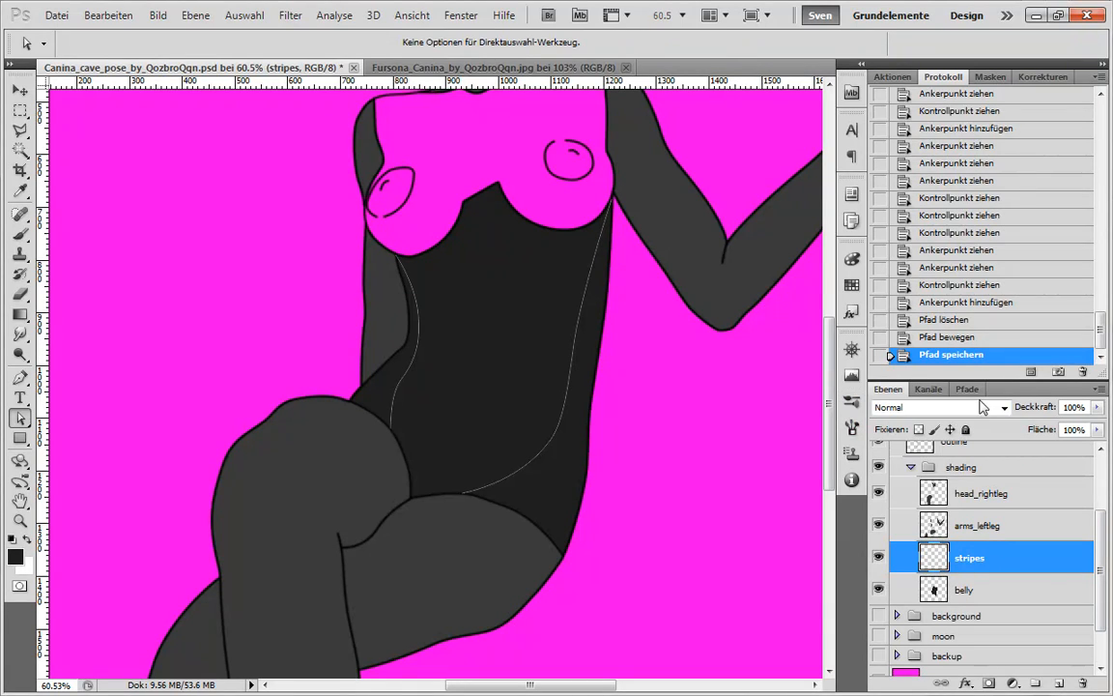
left_click(985, 447)
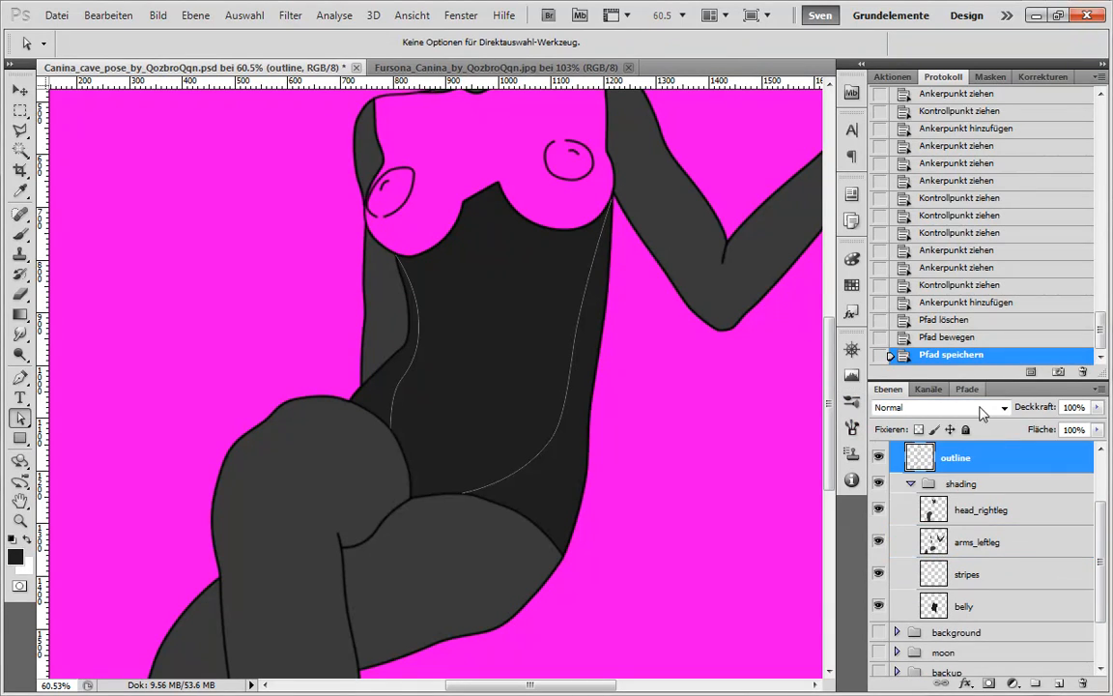
Stroke the stripes path in black on the outline layer with a soft 5 px brush, then deselect the path.
left_click(968, 389)
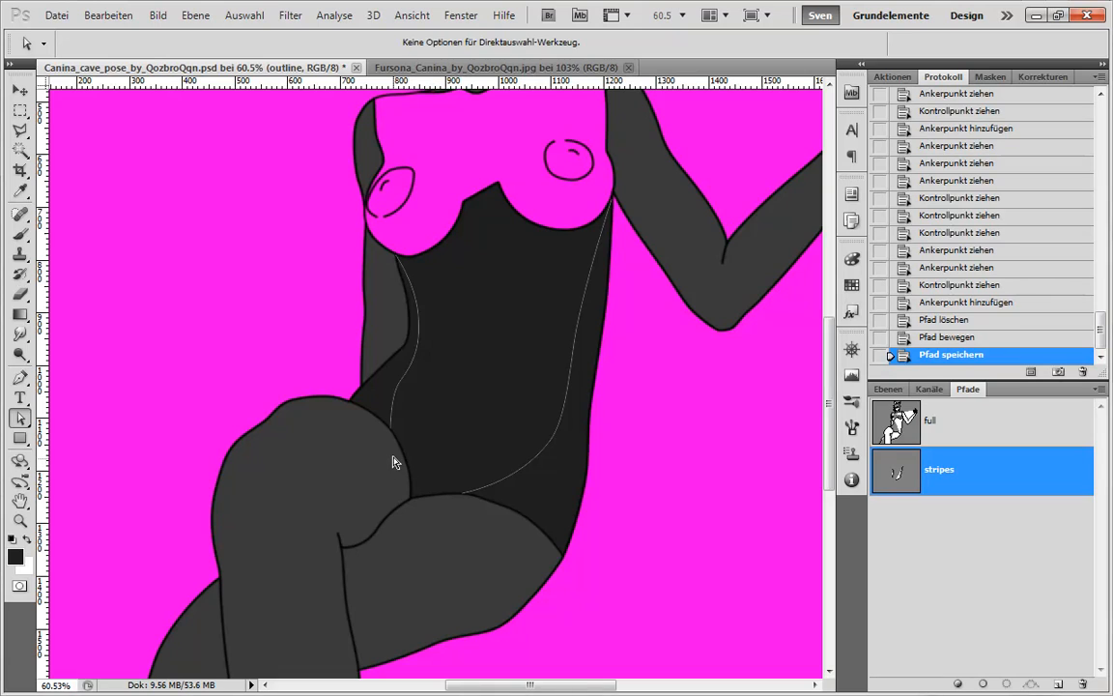
key("b")
left_click(90, 45)
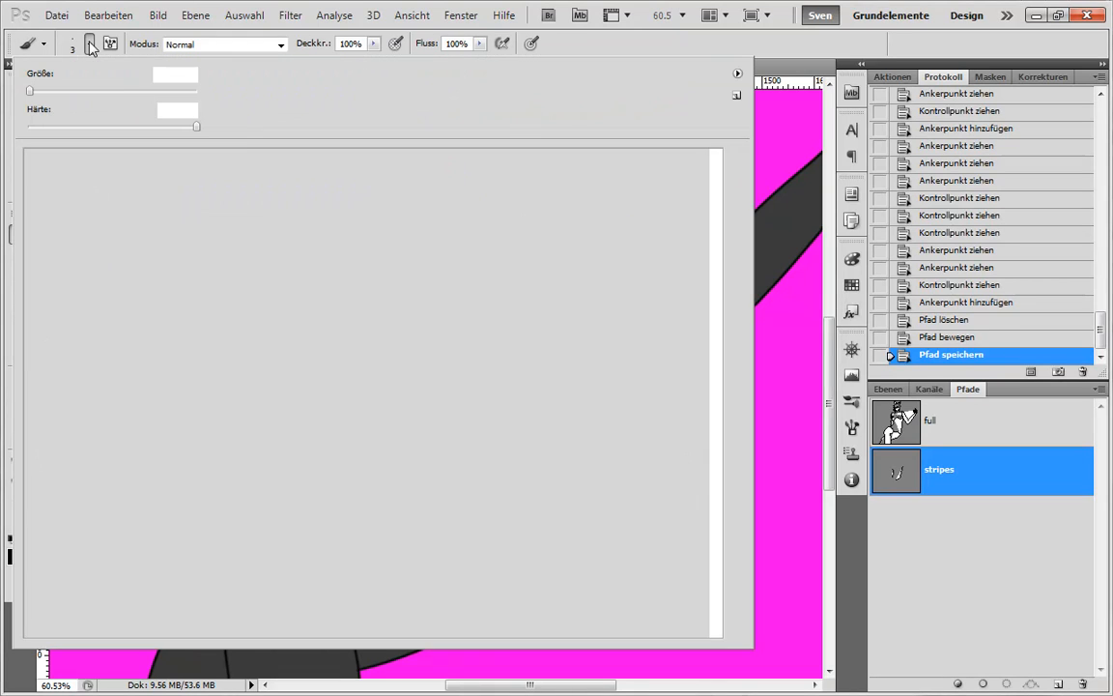
double_click(275, 172)
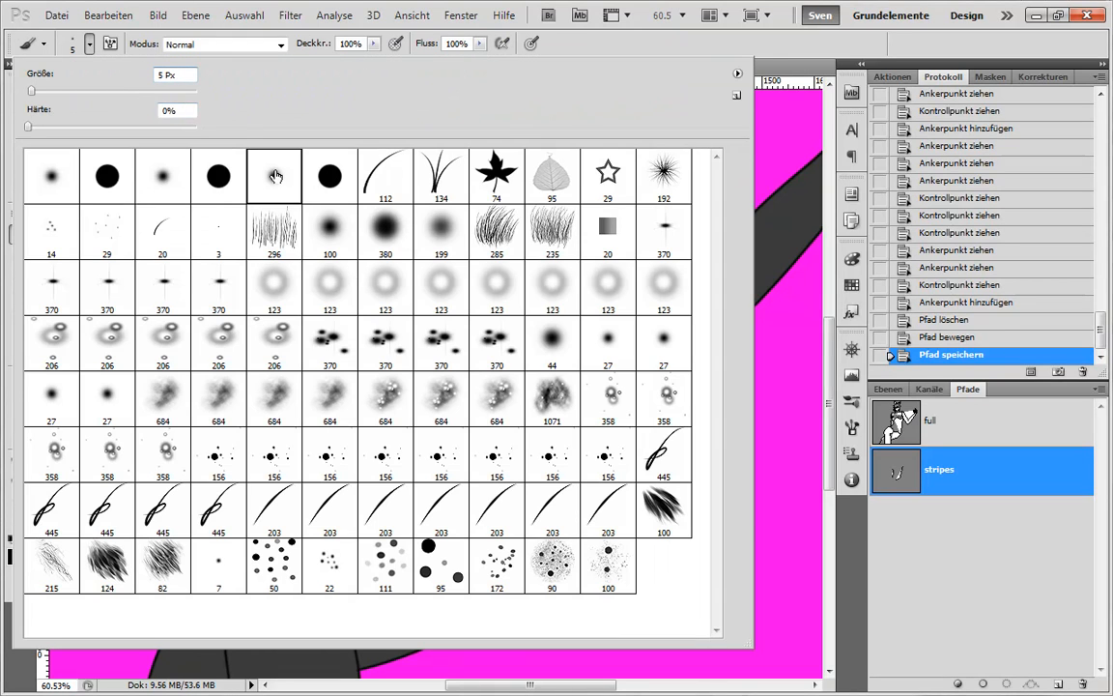
left_click(981, 684)
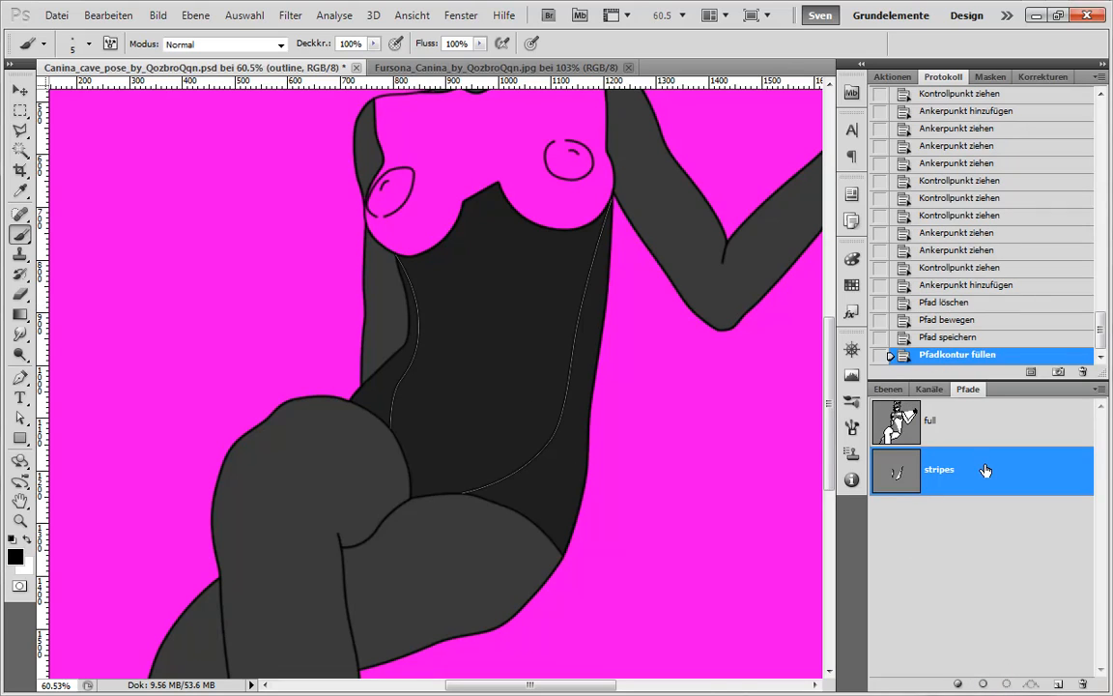
left_click(984, 541)
left_click(887, 389)
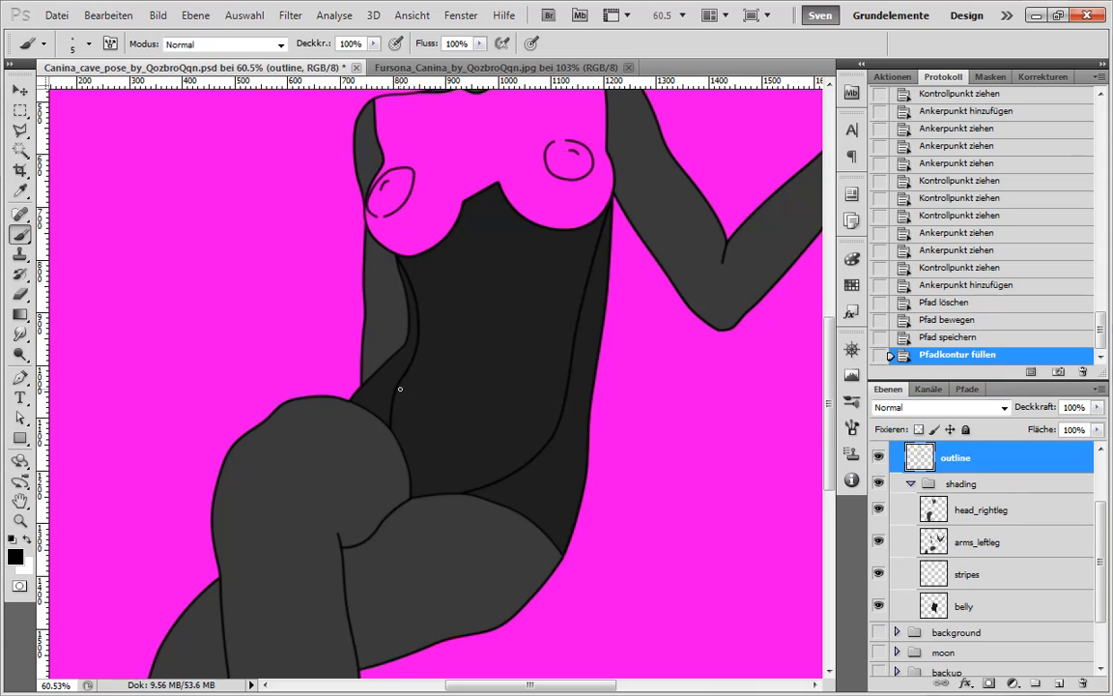
Select both side stripe areas flanking the belly with the Magic Wand, using the outline layer.
left_click(987, 580)
key("w")
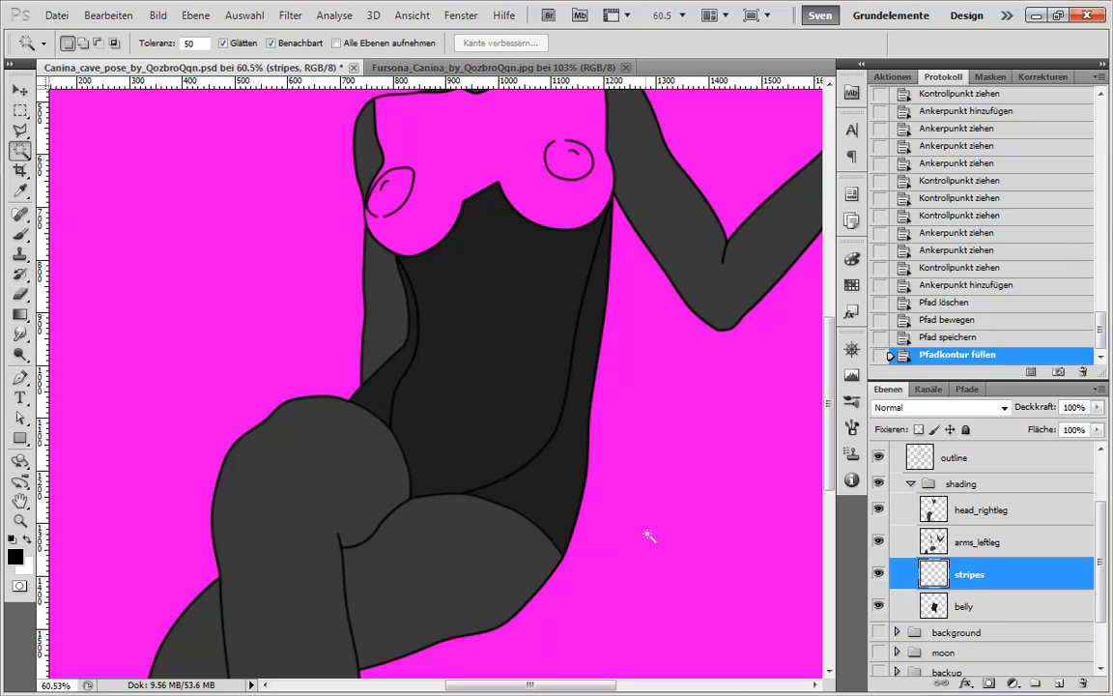
left_click(555, 483)
key("ctrl+d")
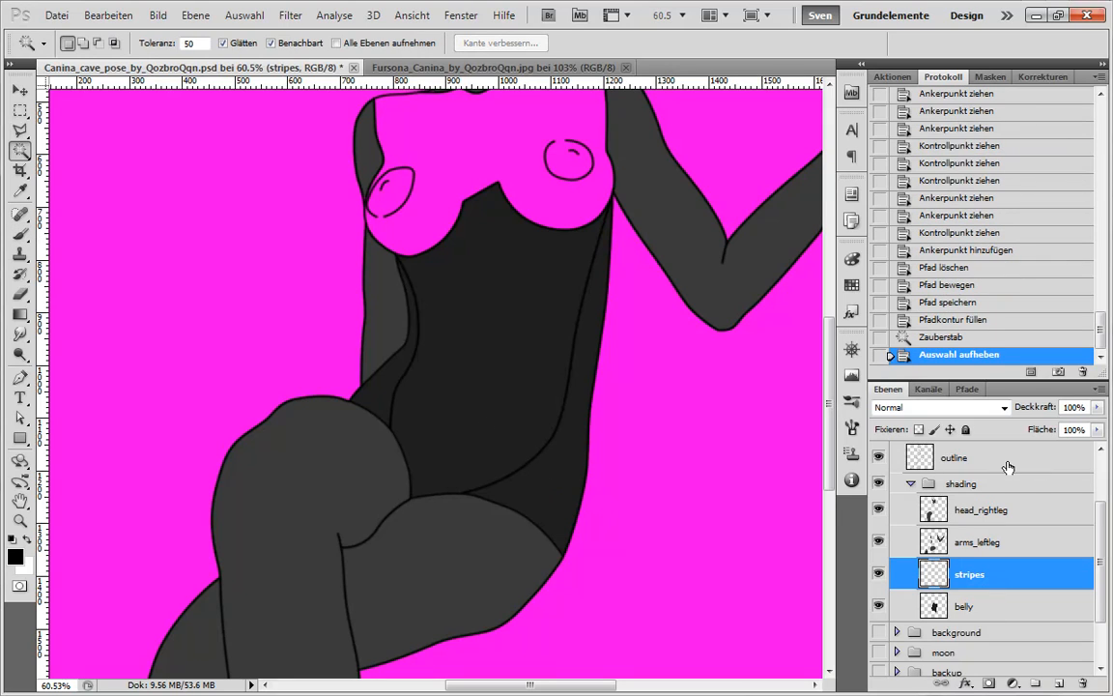
left_click(1006, 458)
left_click(415, 427)
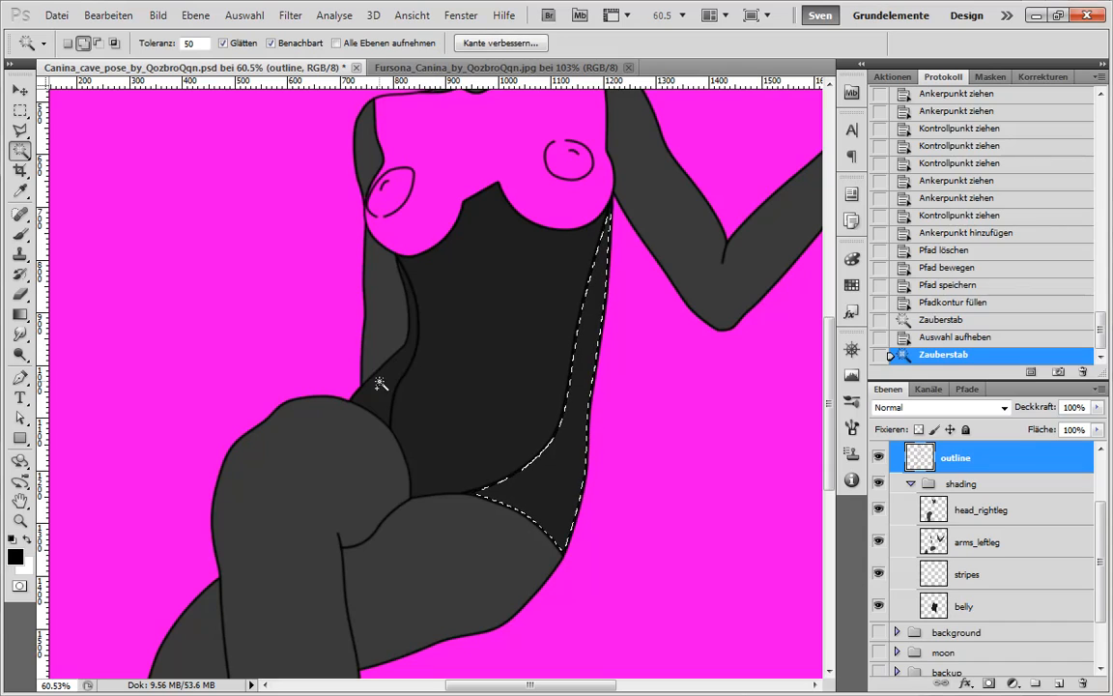
left_click(520, 455)
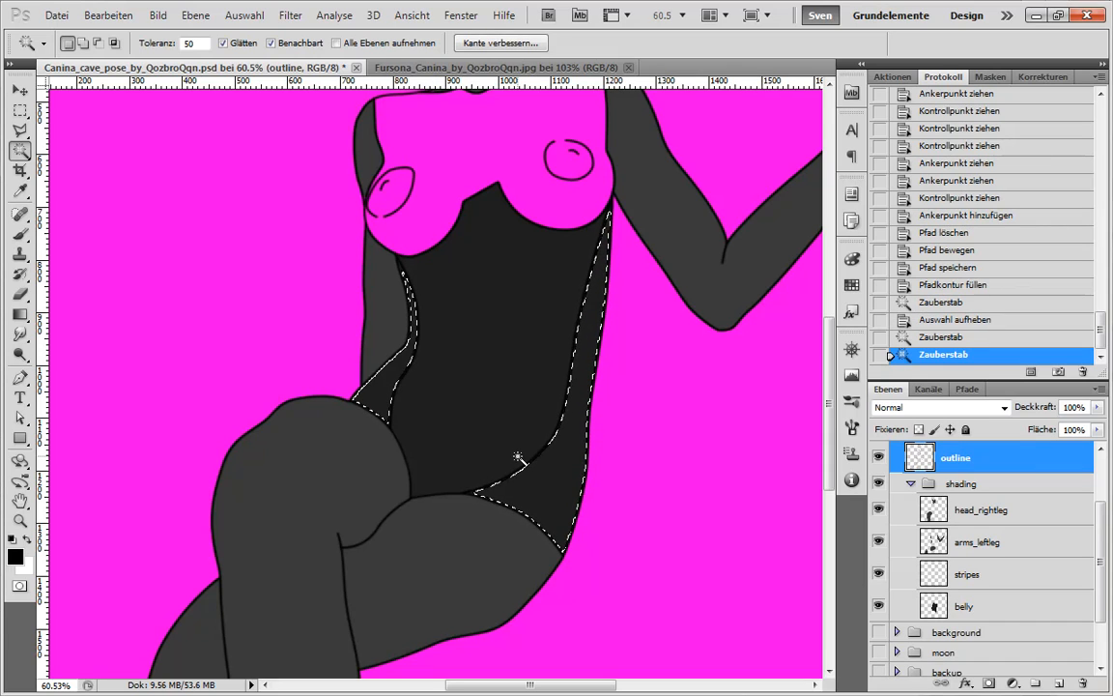
Expand the selection of the two side stripe areas so it reaches under the outlines.
left_click(159, 16)
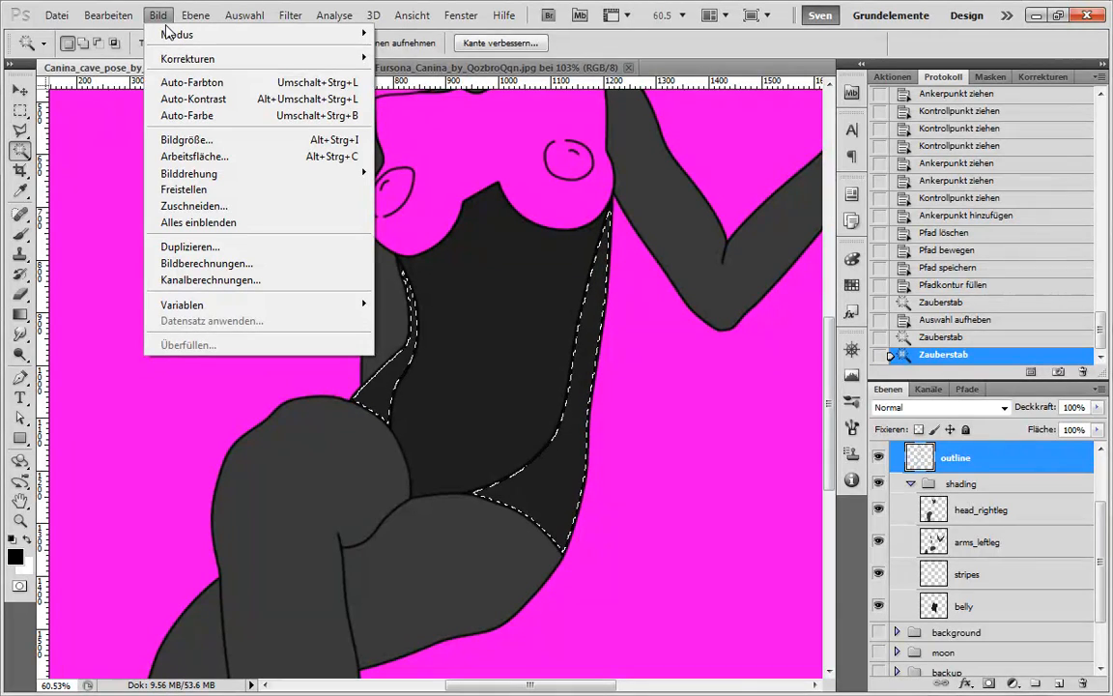
mouse_move(244, 16)
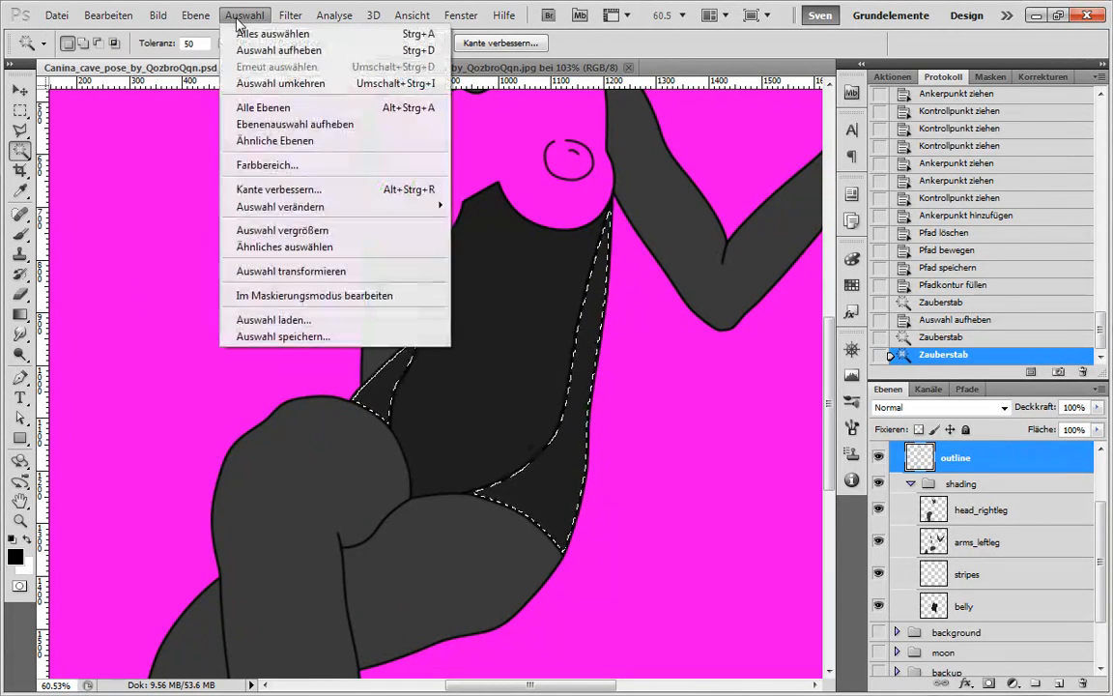
mouse_move(340, 210)
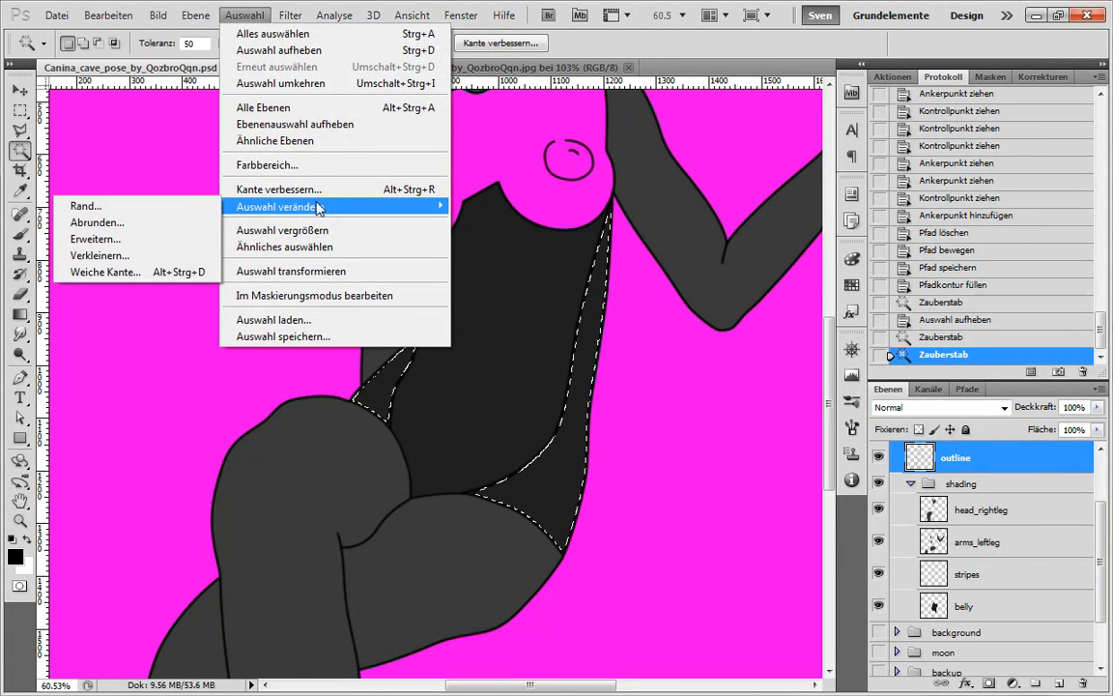
left_click(82, 240)
left_click(708, 240)
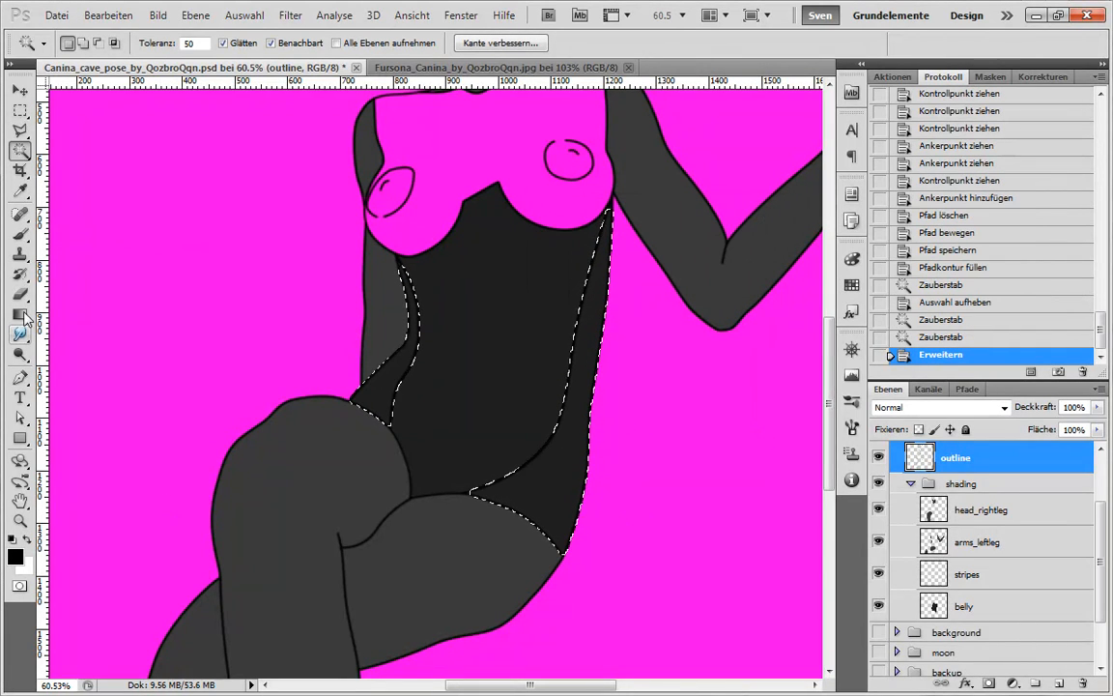
Sample the dark grey of the bent leg as the foreground colour.
key("b")
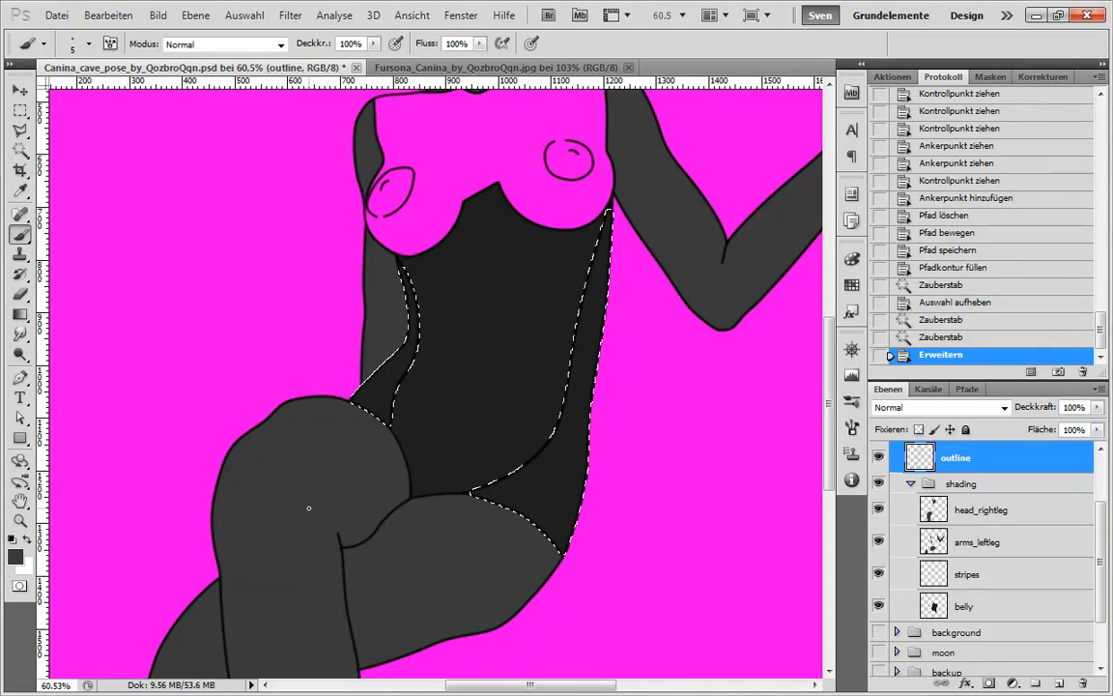
key("i")
left_click(304, 506)
key("shift+F5")
left_click(478, 277)
key("b")
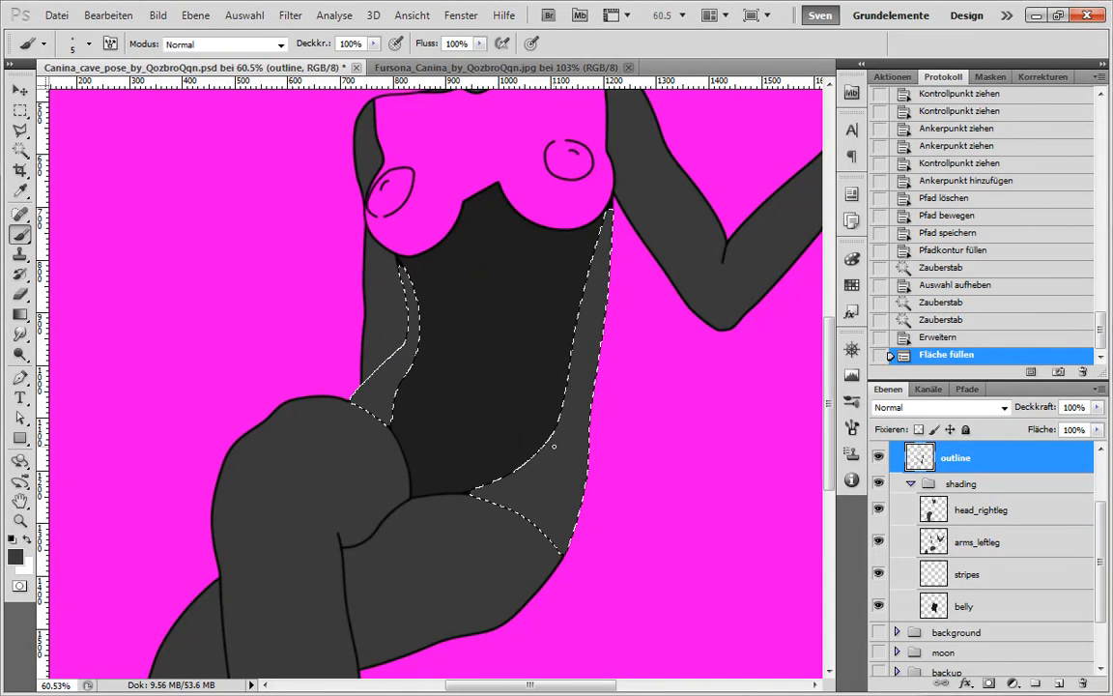
left_click(956, 337)
Fill the selected side areas on the stripes layer with the foreground colour at 100% opacity and clear the selection.
left_click(998, 577)
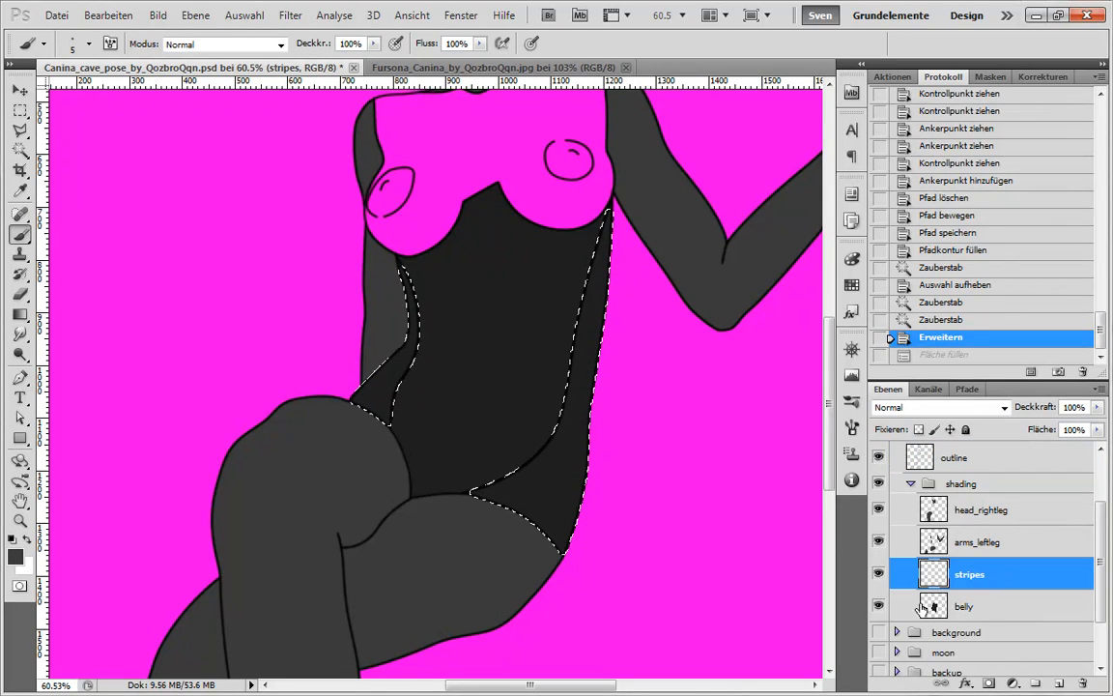
key("shift+F5")
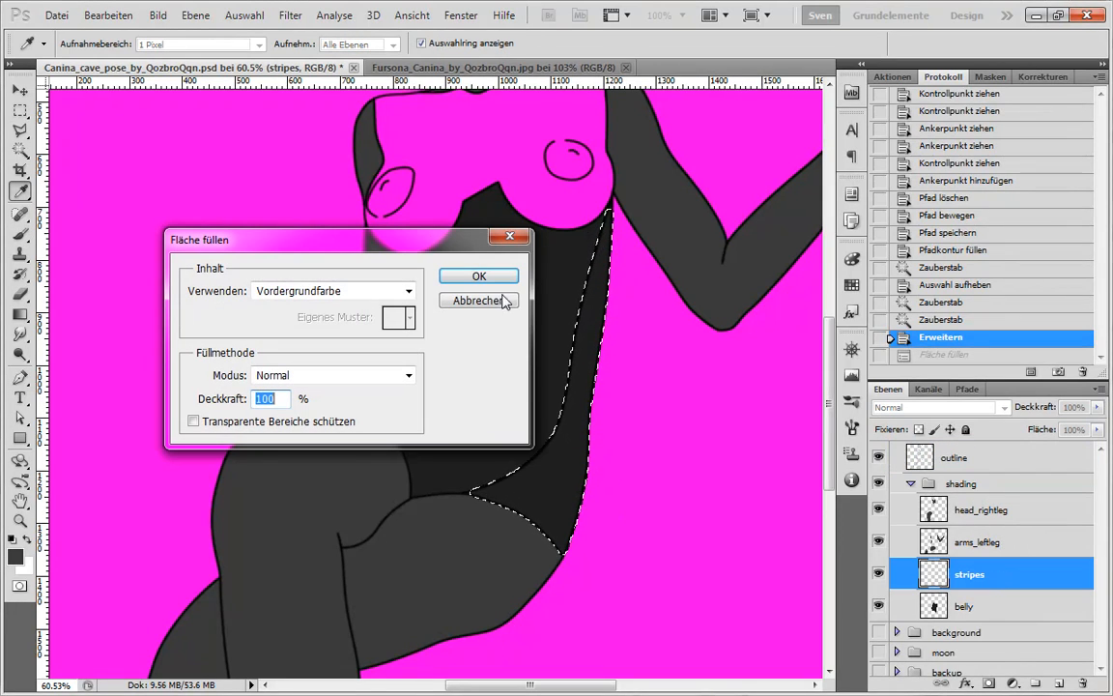
left_click(476, 277)
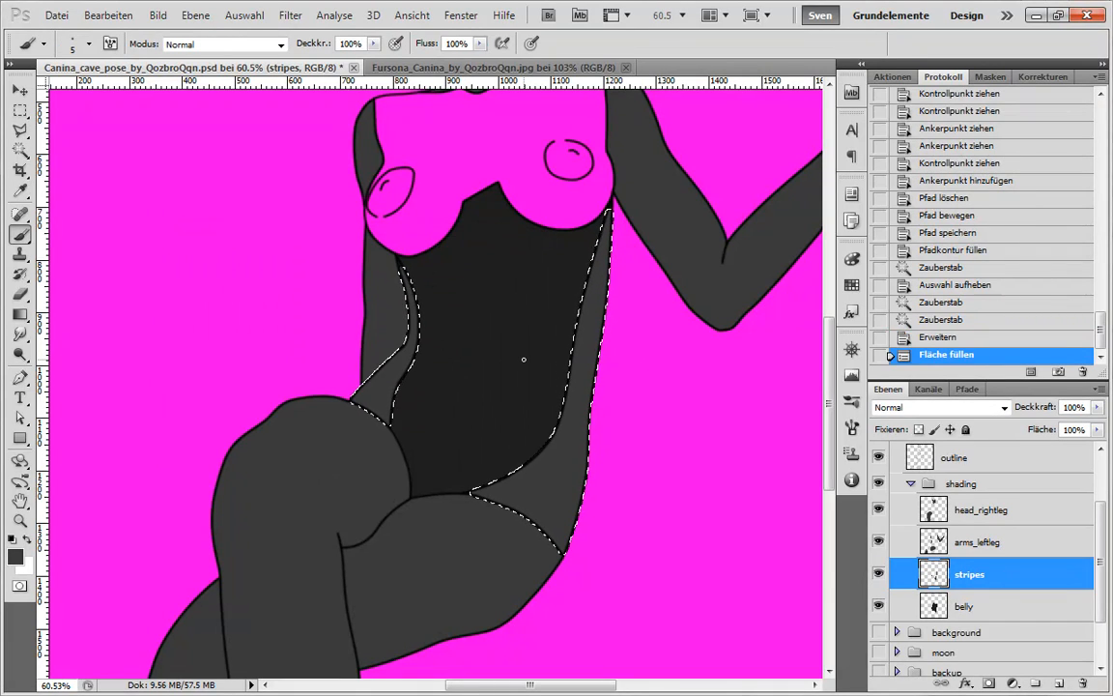
key("ctrl+d")
Select the unfilled magenta chest area with the Magic Wand, using the outline layer.
scroll(627, 473, "down", 3)
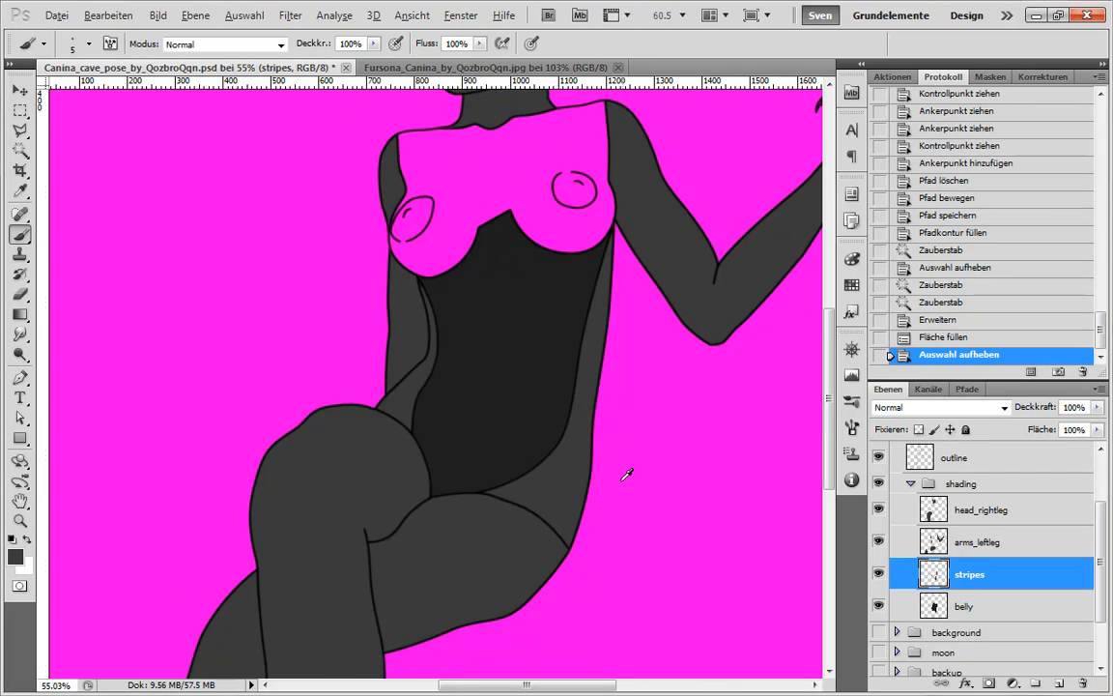
scroll(623, 467, "up", 4)
scroll(433, 431, "up", 1)
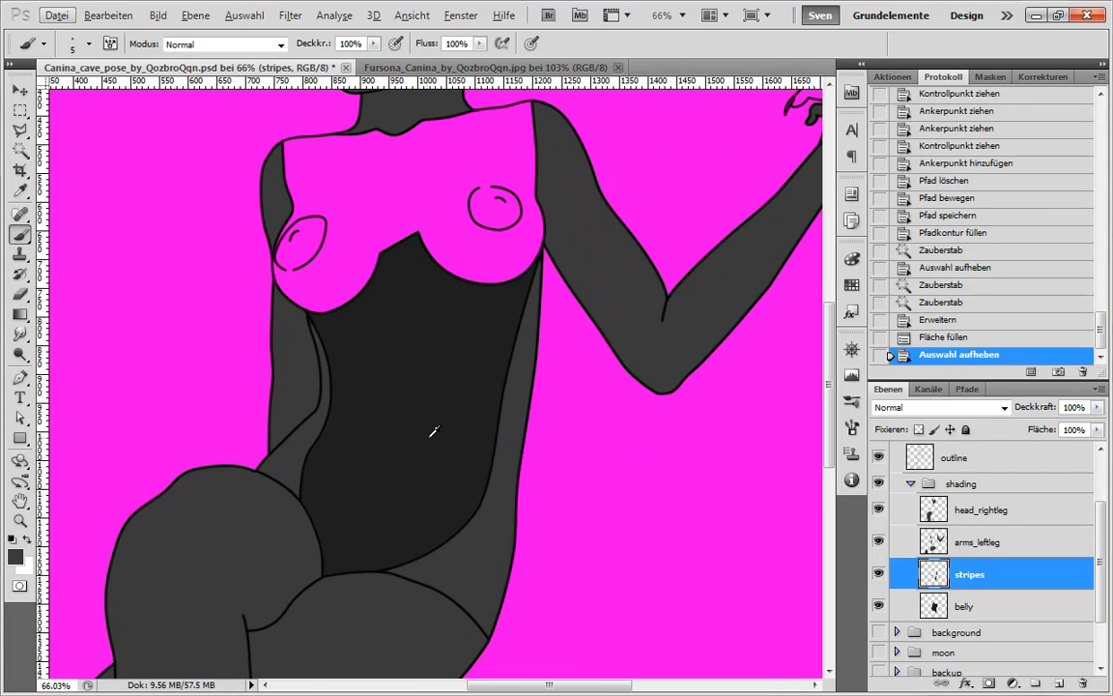
left_click(963, 609)
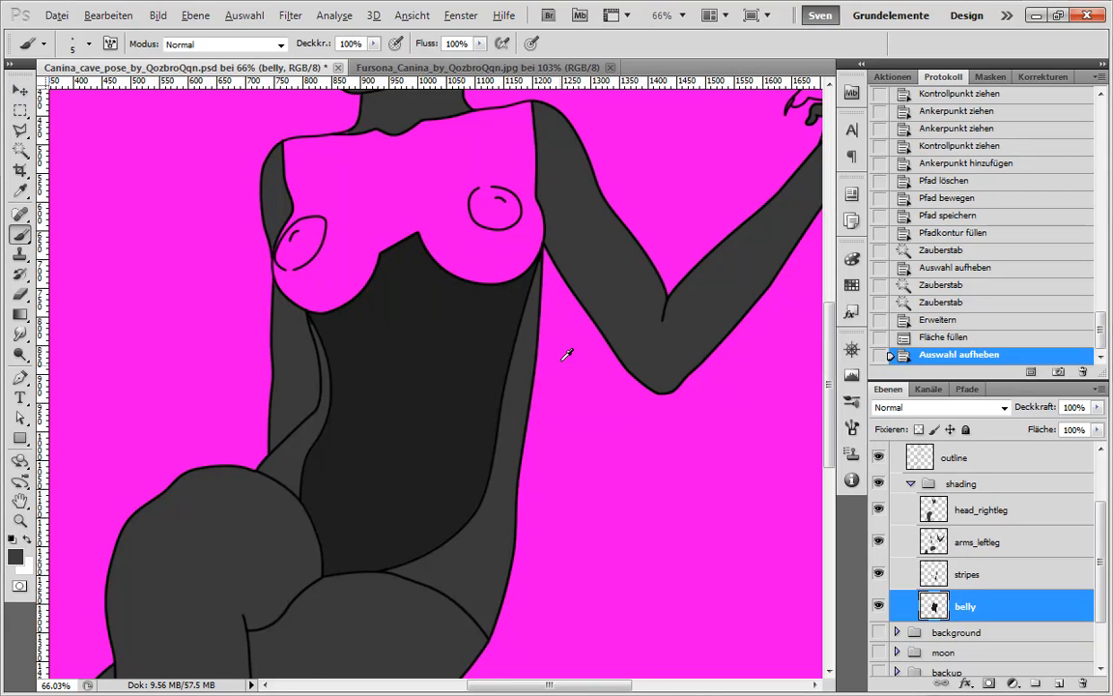
scroll(566, 355, "down", 3)
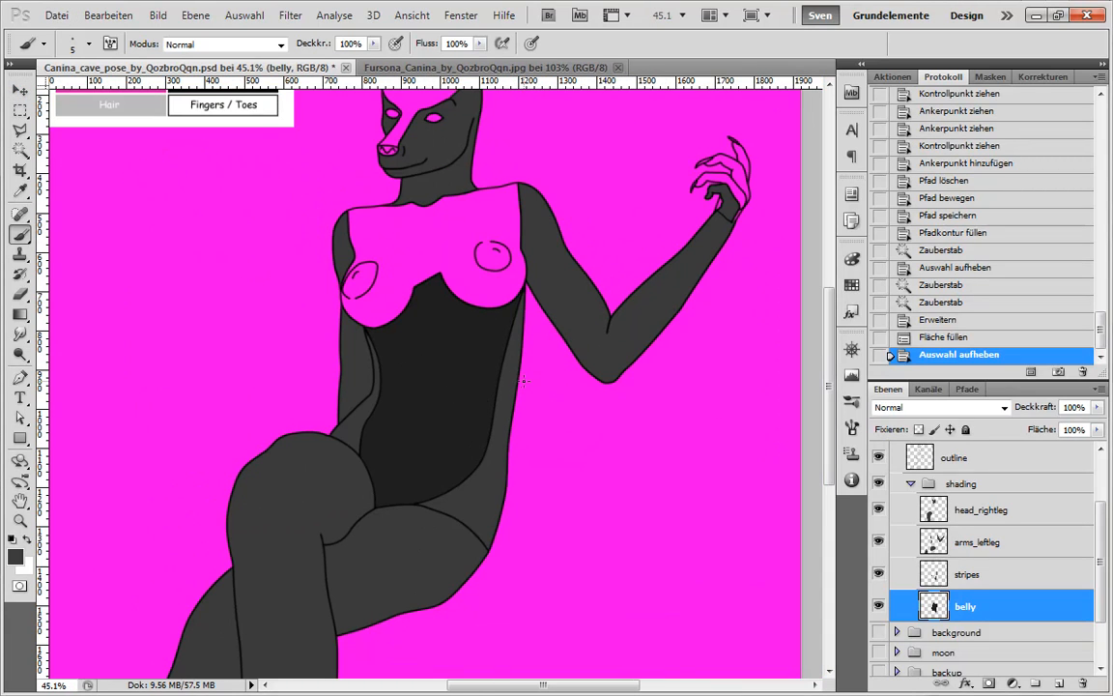
key("w")
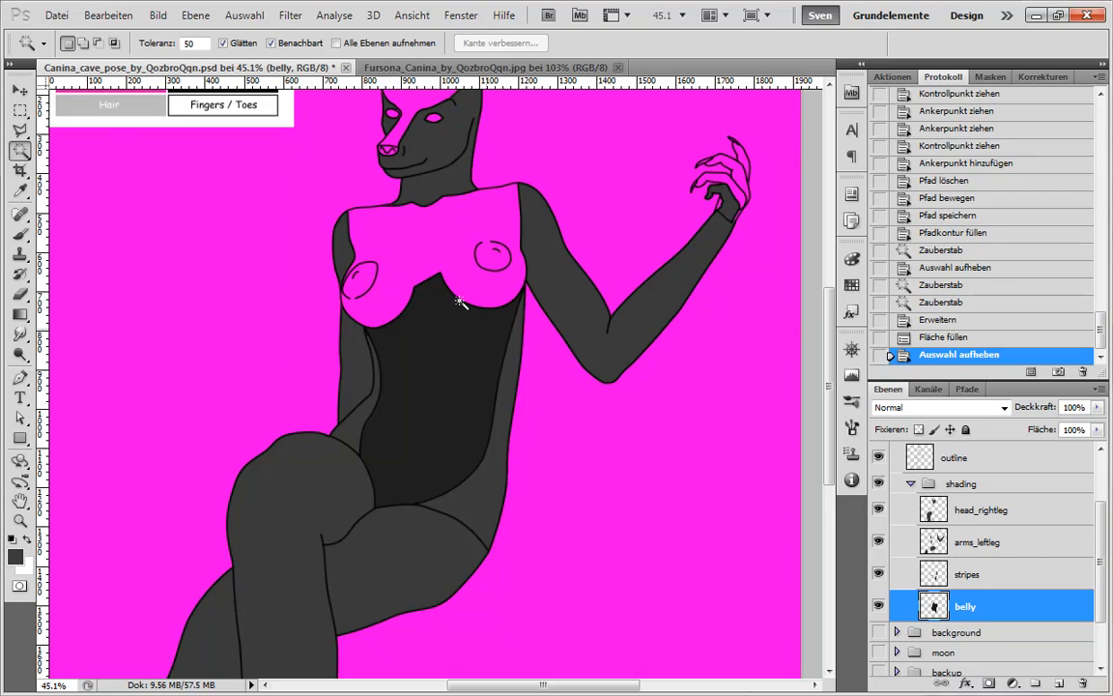
left_click(428, 240)
key("ctrl+d")
left_click(985, 458)
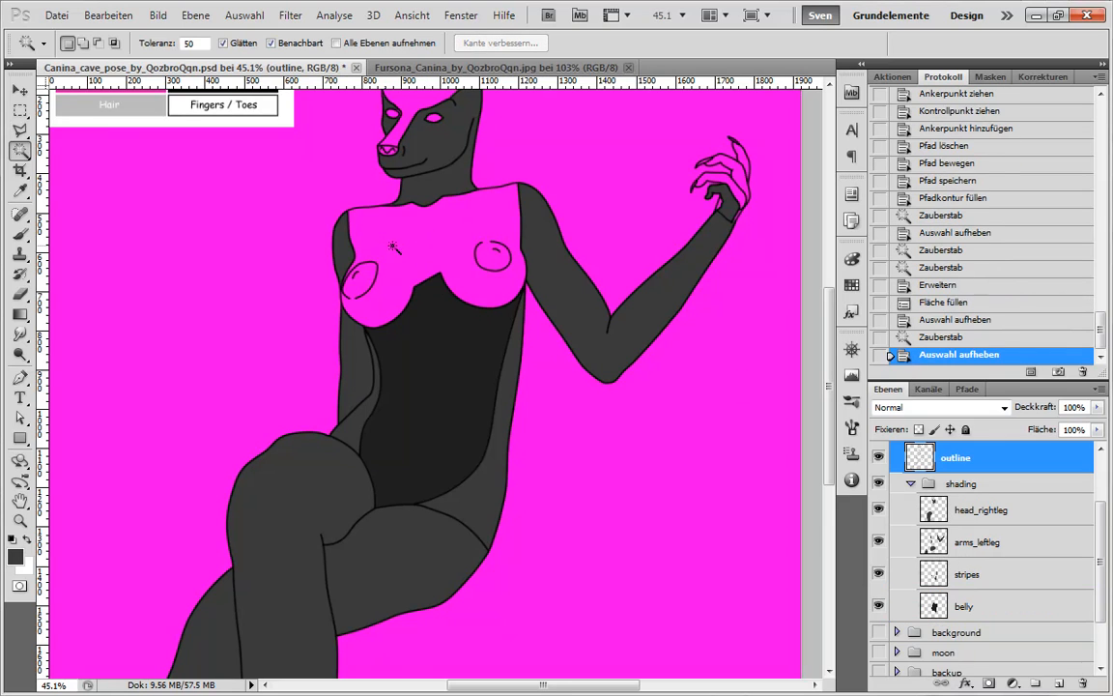
left_click(505, 385)
Expand the chest selection by 5 pixels and pick the belly's near-black shade as the foreground colour.
left_click(253, 14)
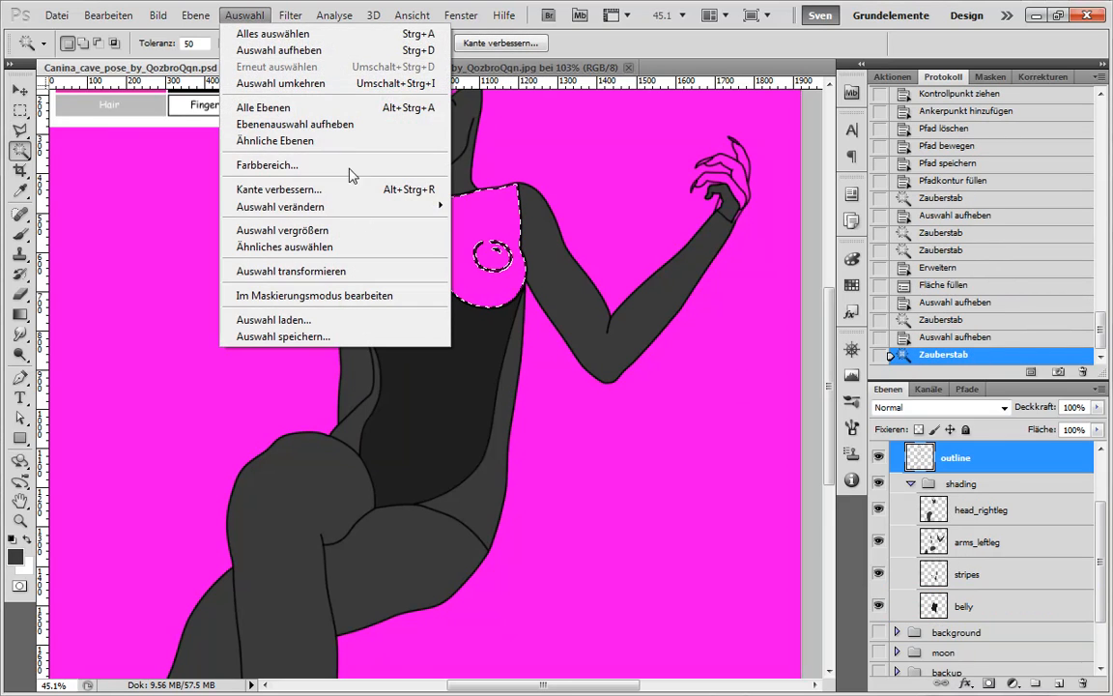
mouse_move(366, 217)
left_click(128, 239)
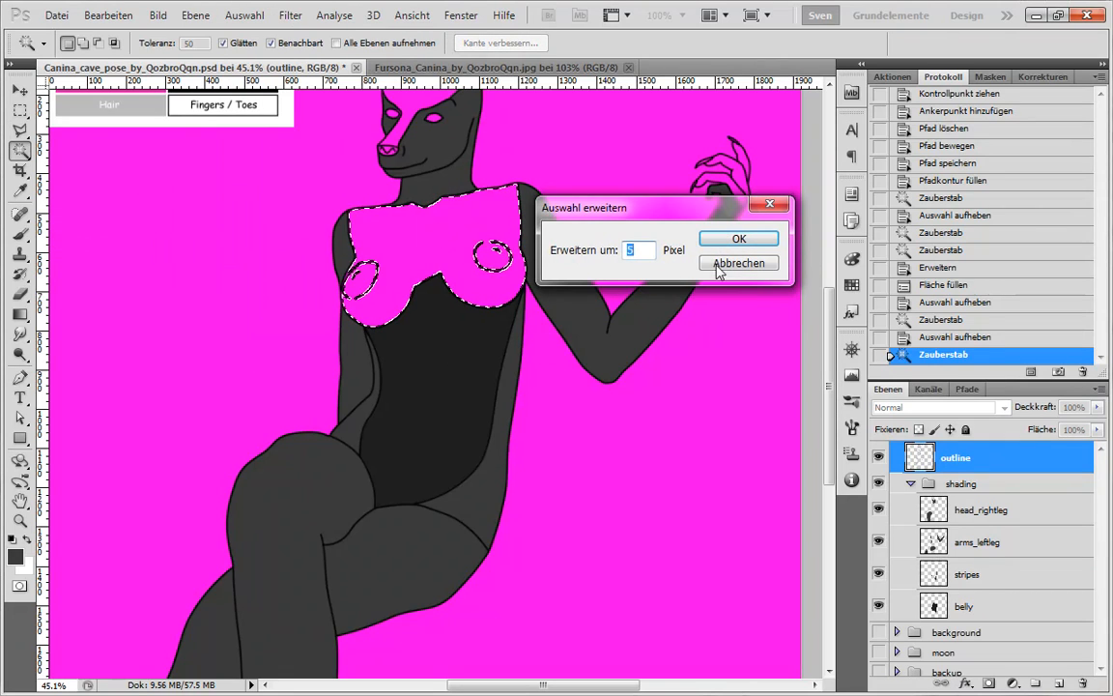
left_click(742, 238)
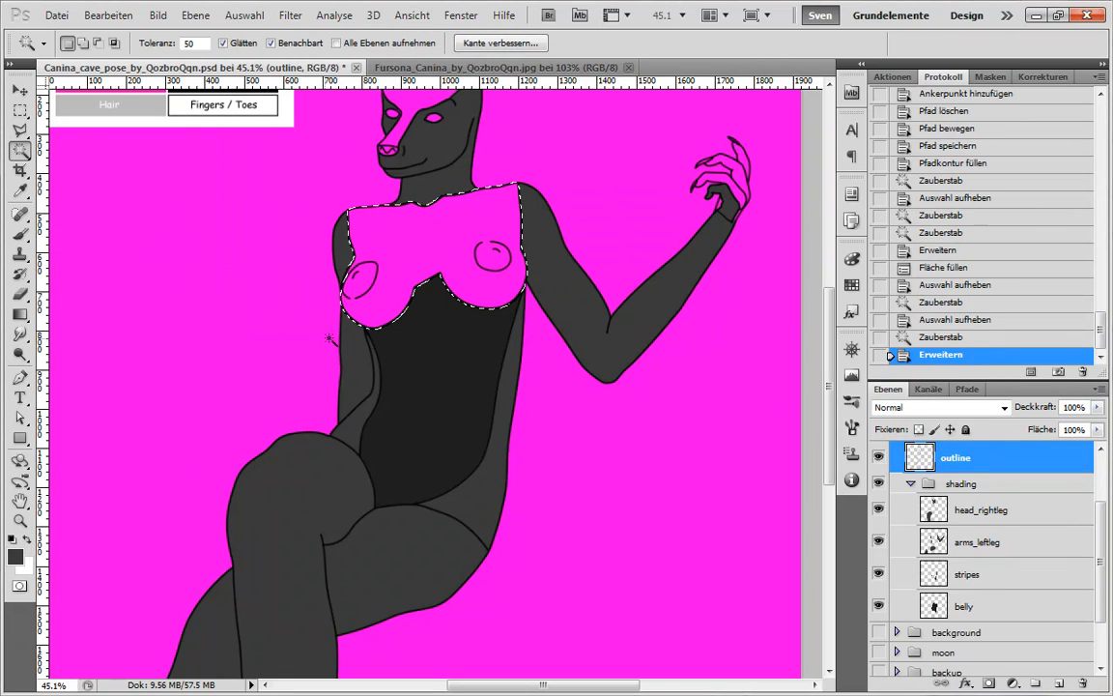
key("b")
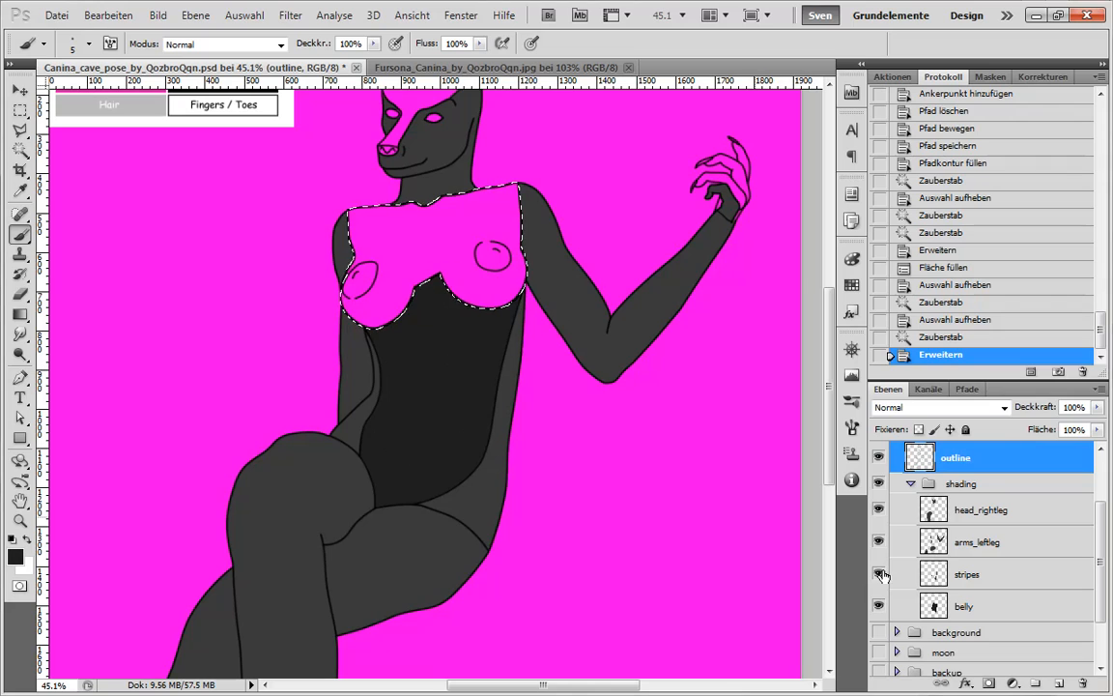
Add a new layer named chest above head_rightleg in the shading group.
left_click(1036, 608)
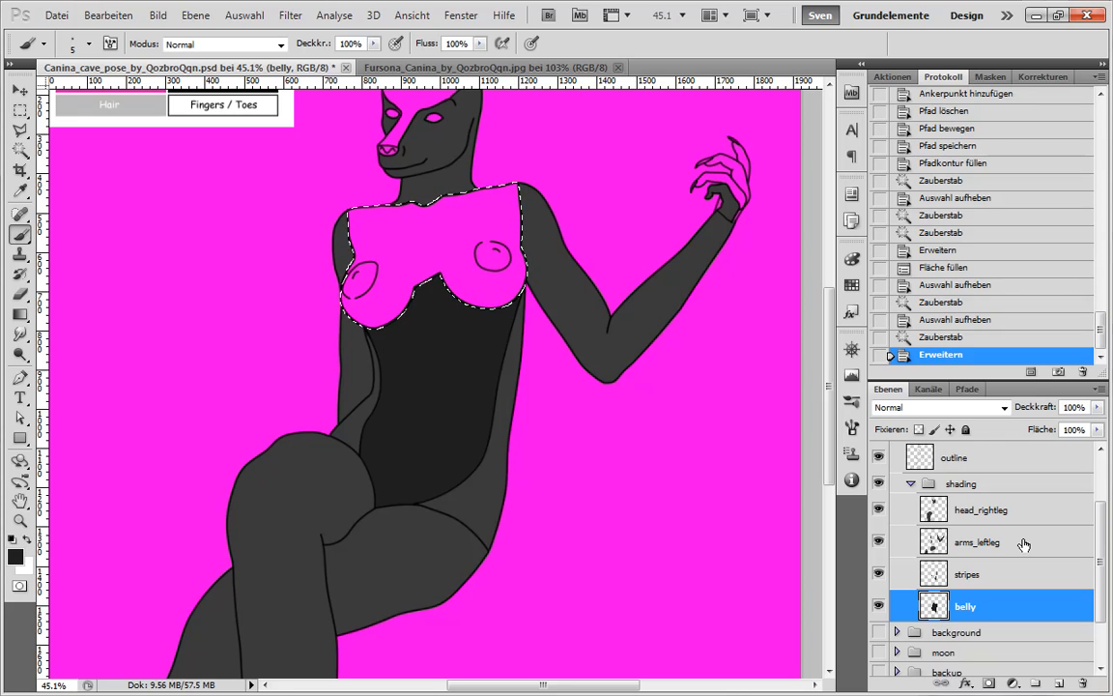
left_click(955, 519)
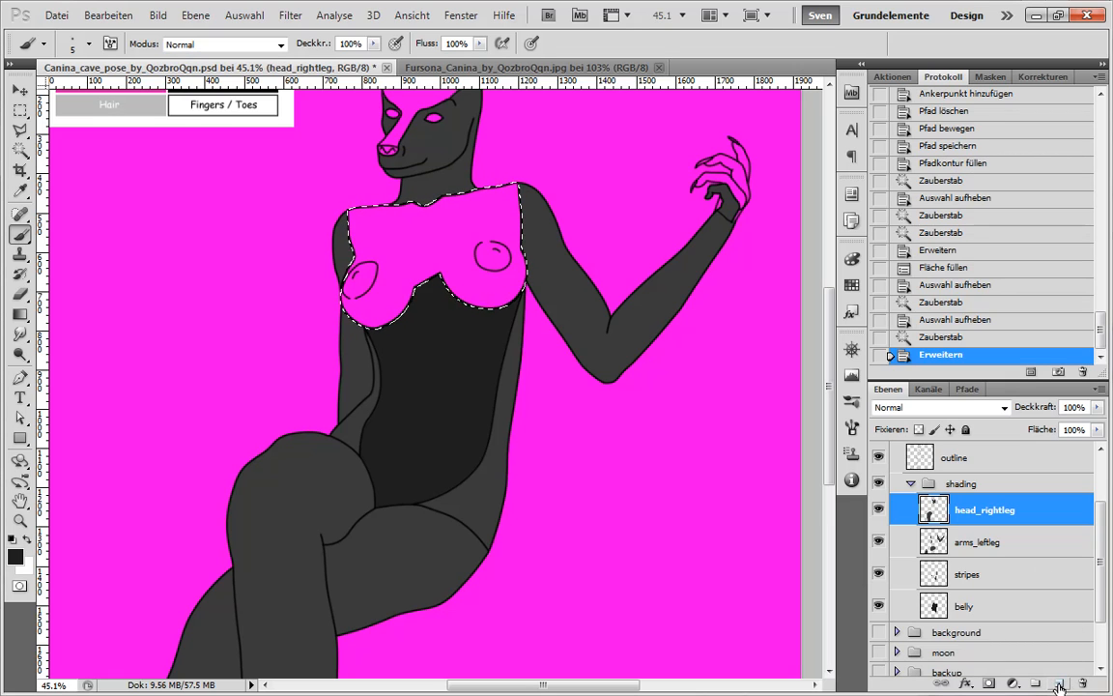
key("ctrl+shift+alt+n")
double_click(982, 521)
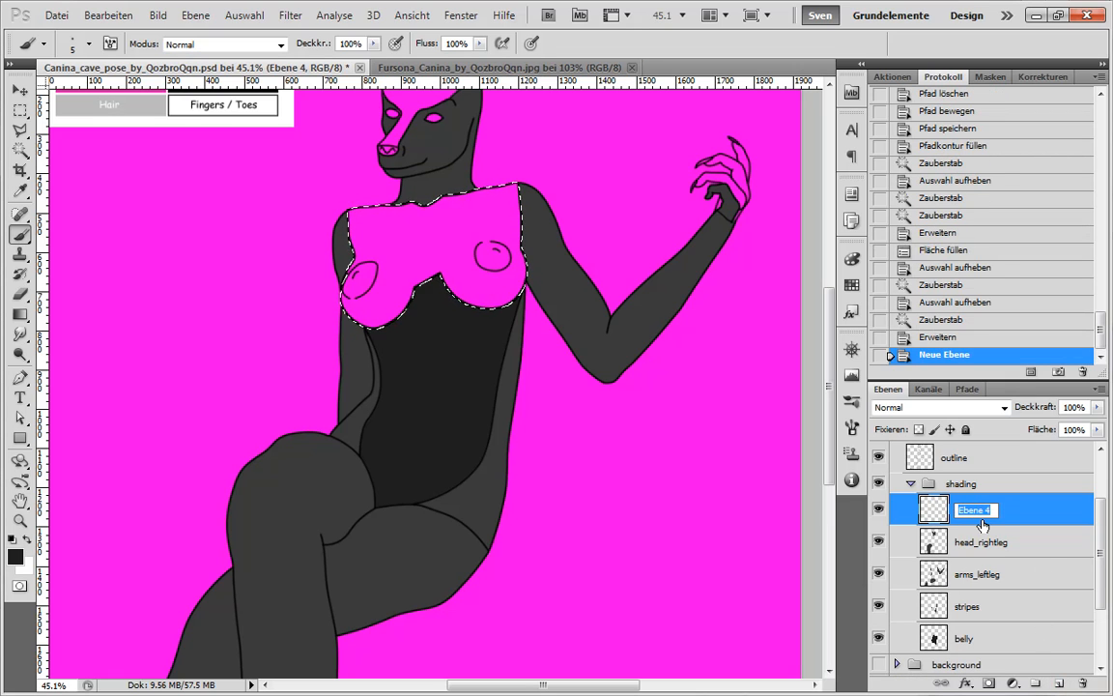
type("chest")
key("Return")
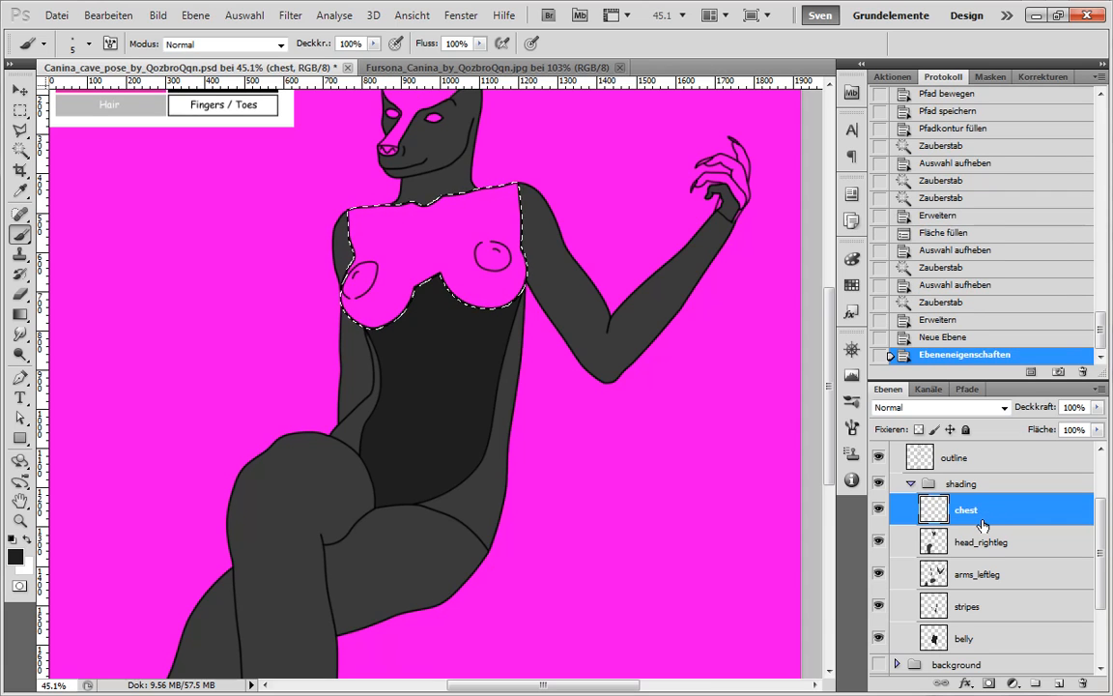
Fill the chest selection on the chest layer with the foreground colour at 100% opacity and clear the selection.
key("shift+F5")
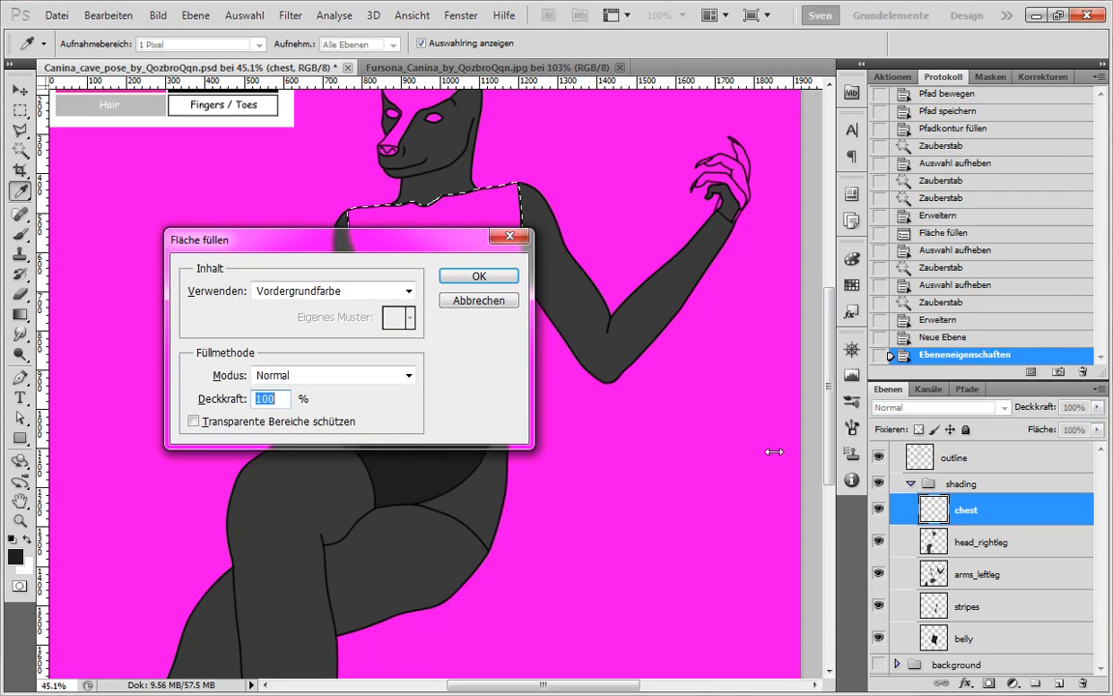
key("Return")
key("b")
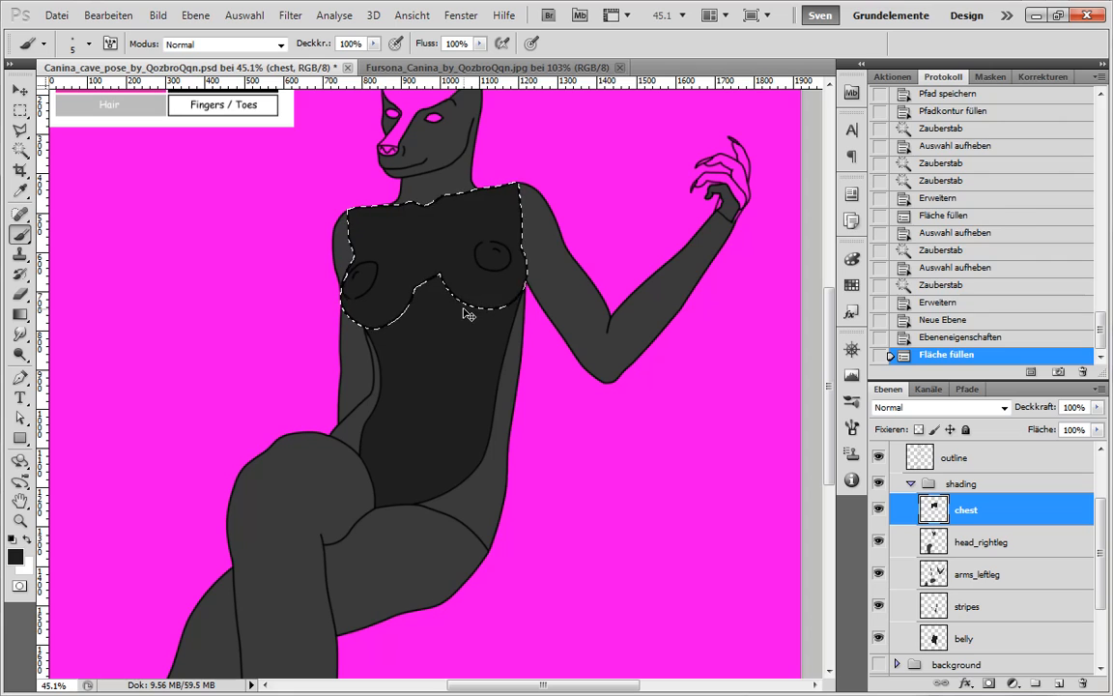
key("ctrl+d")
scroll(340, 275, "up", 5)
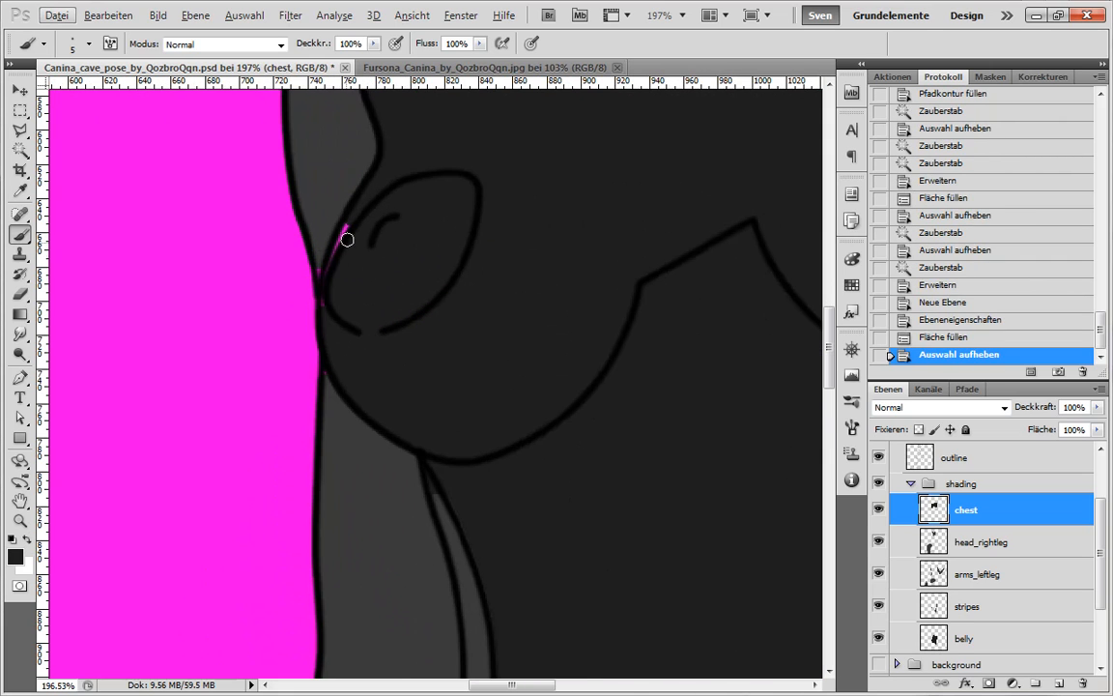
Select the unfilled upper face and both ears with the Magic Wand, using the outline layer.
scroll(459, 387, "down", 3)
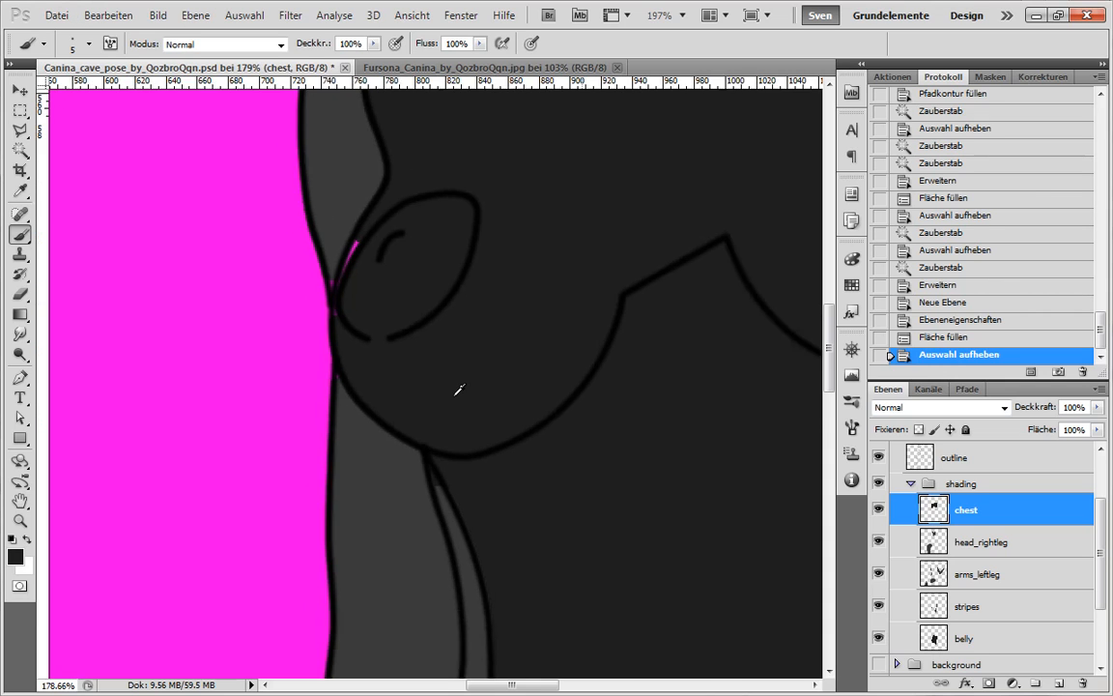
scroll(495, 374, "down", 5)
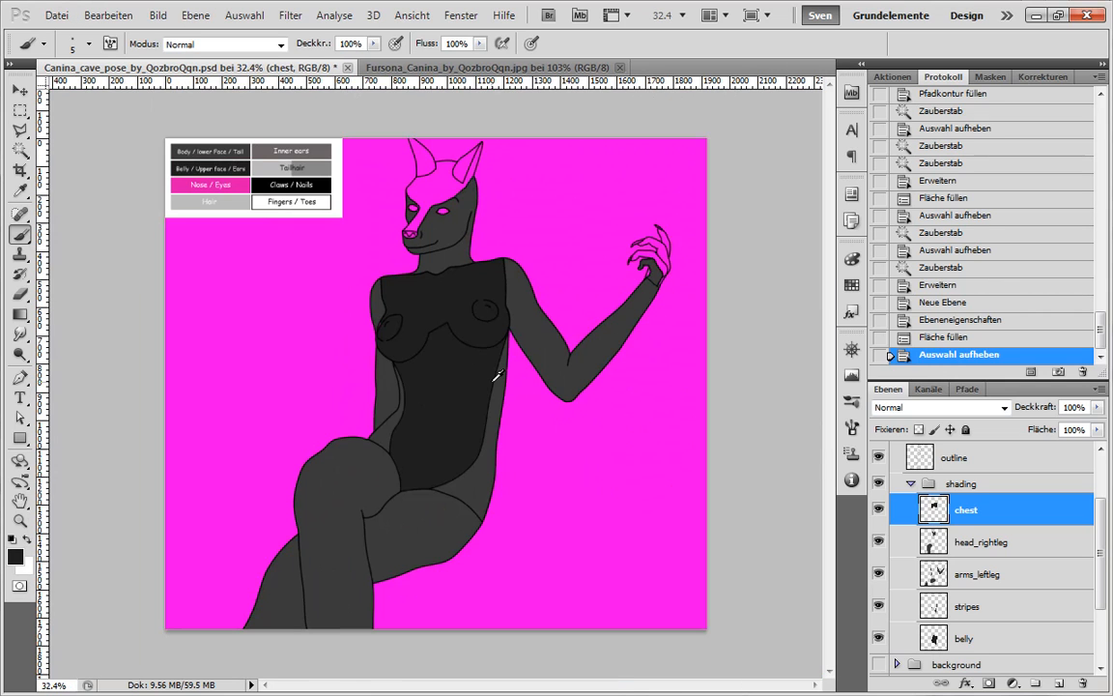
scroll(429, 290, "up", 5)
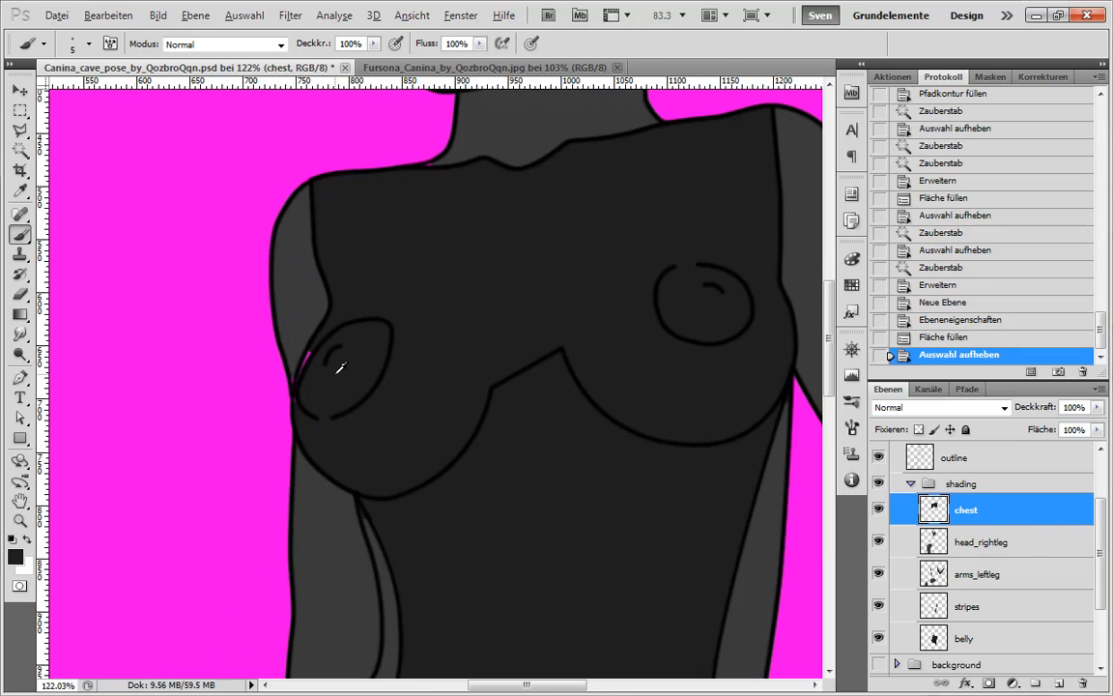
scroll(466, 400, "down", 3)
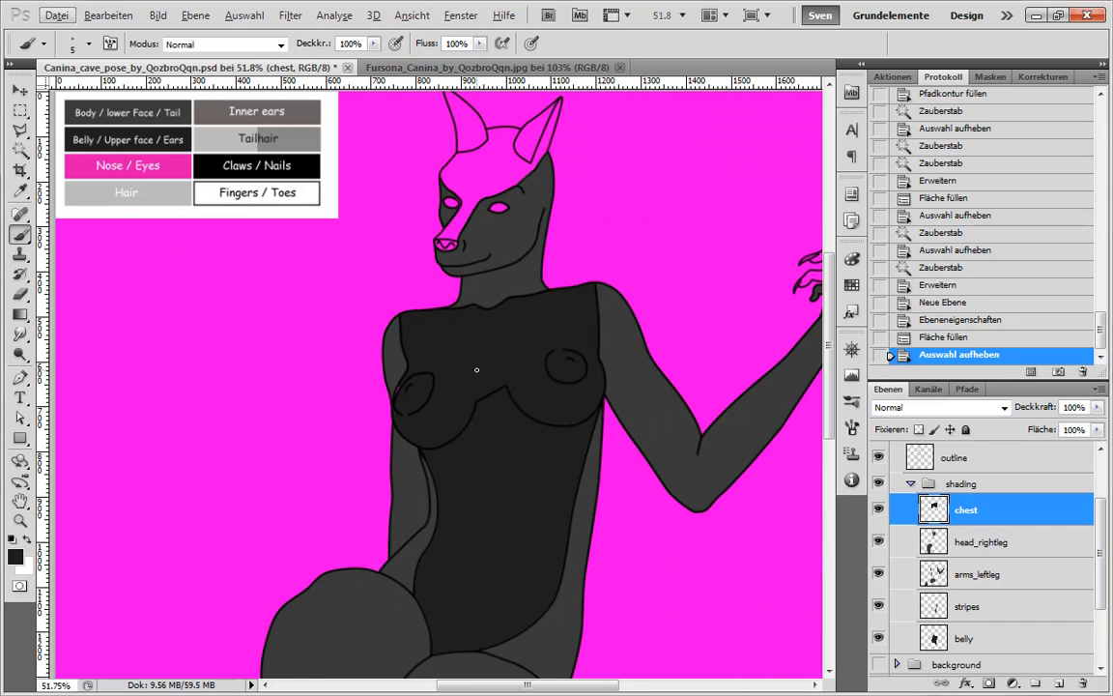
key("w")
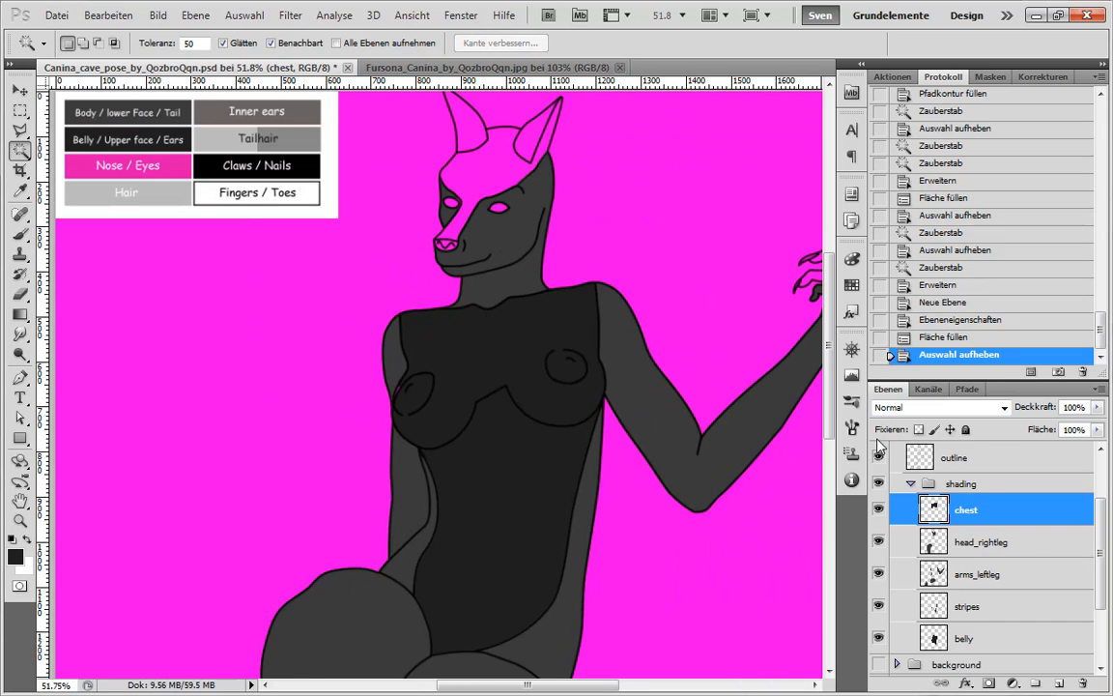
left_click(996, 464)
left_click(454, 121)
left_click(538, 139, "shift")
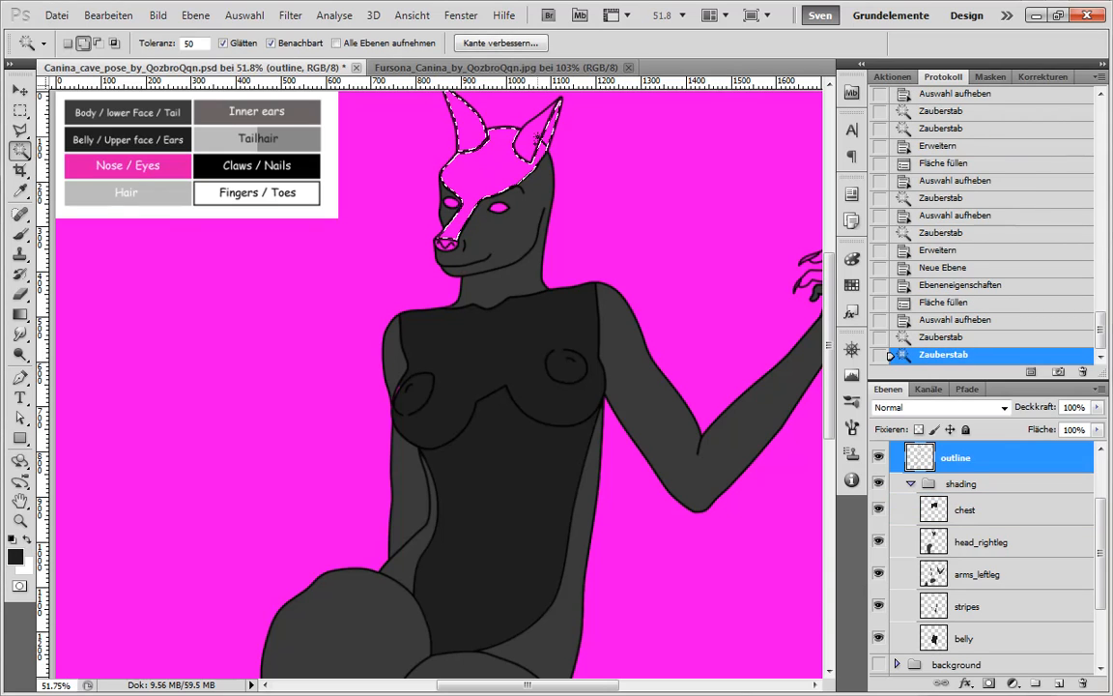
left_click(538, 139, "shift")
Add a new layer named upper head above chest in the shading group.
scroll(475, 248, "up", 5, "alt")
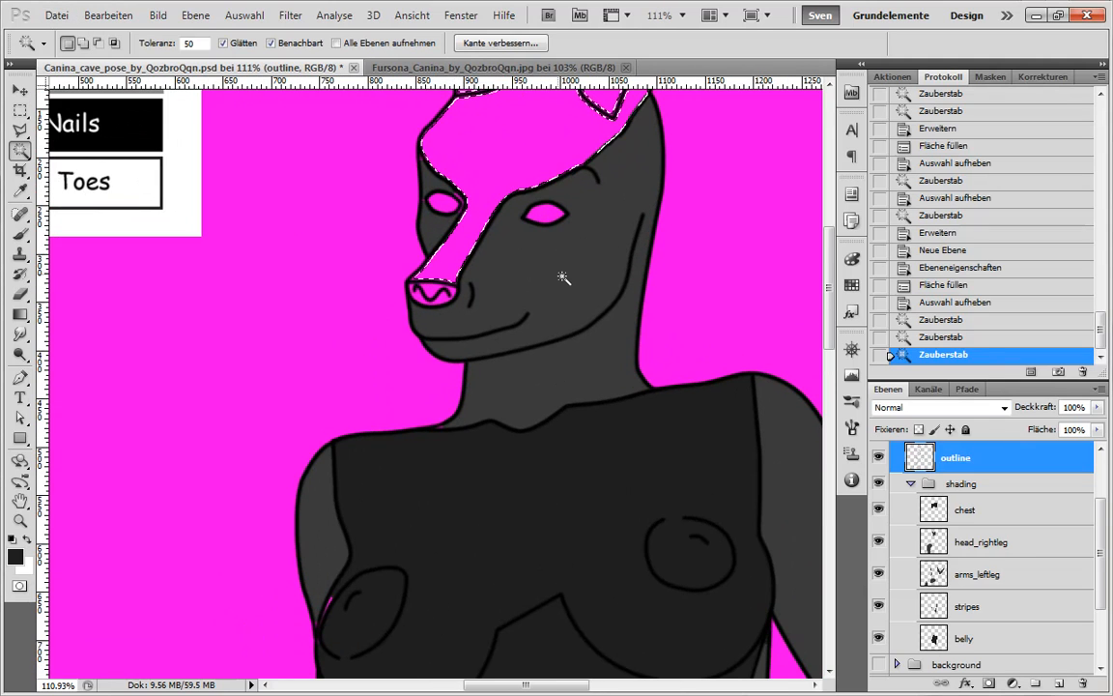
left_click(995, 510)
left_click(1059, 682)
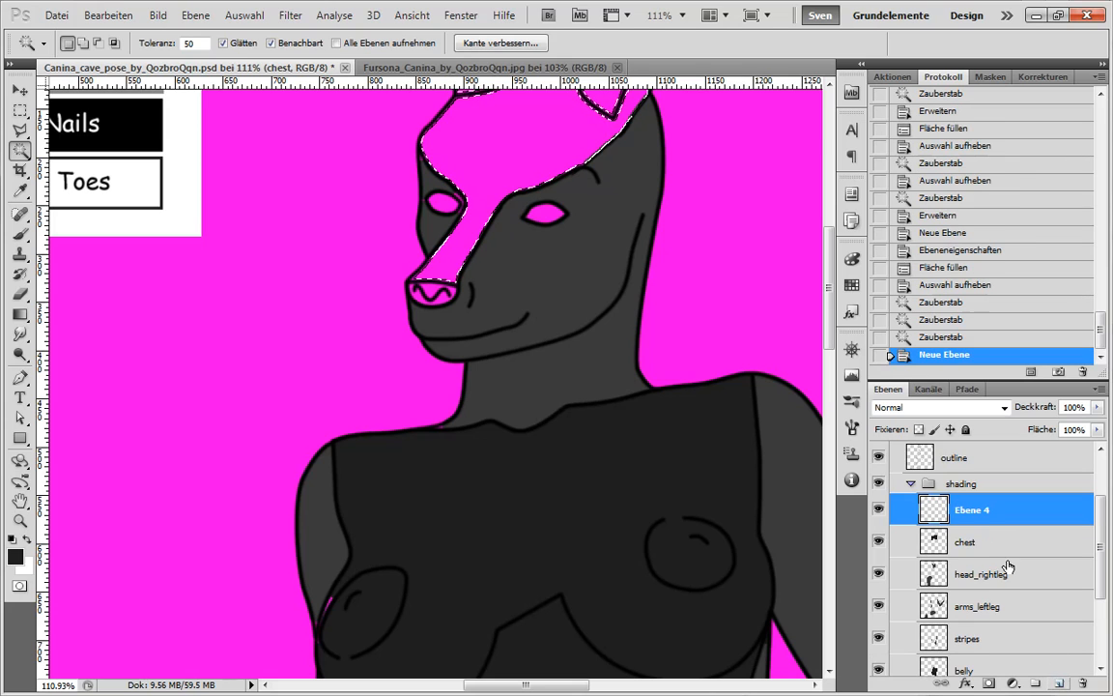
double_click(971, 510)
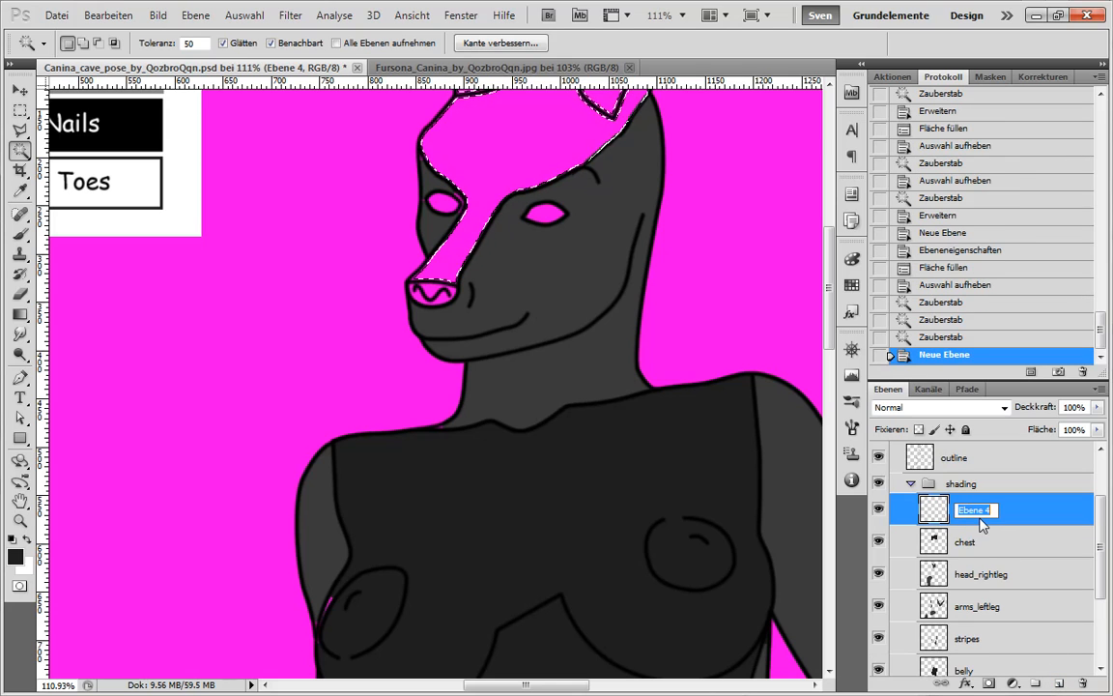
type("upper head")
key("Return")
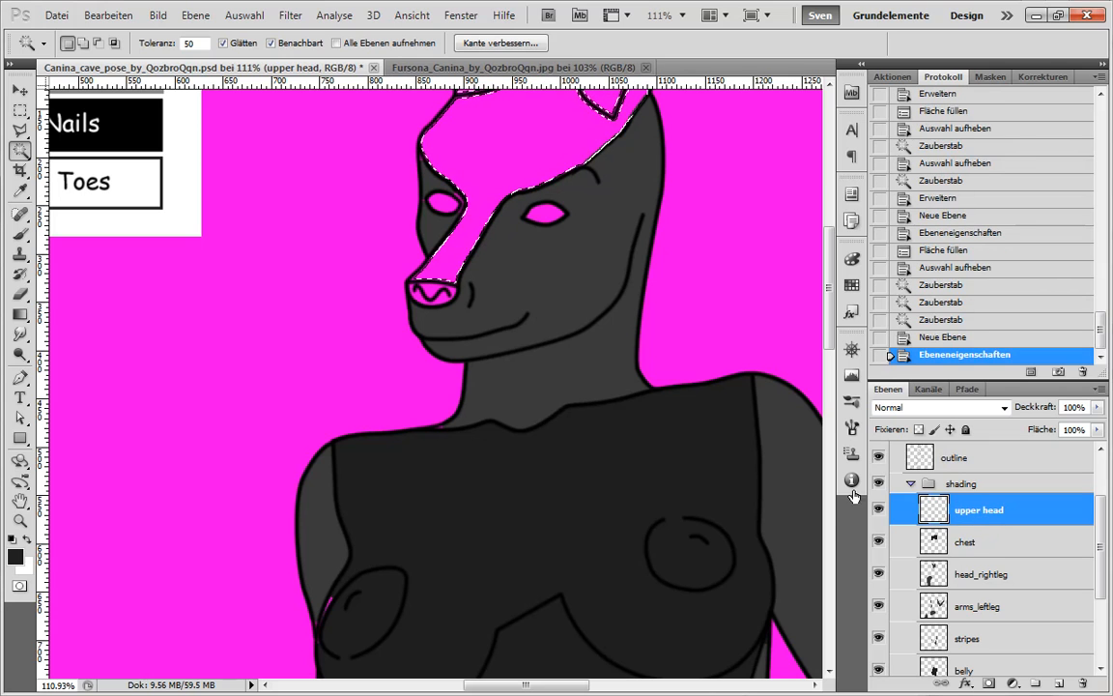
Try filling the unexpanded upper head selection with the foreground colour at 100% opacity, and revert to the state before the fill.
key("i")
key("shift+F5")
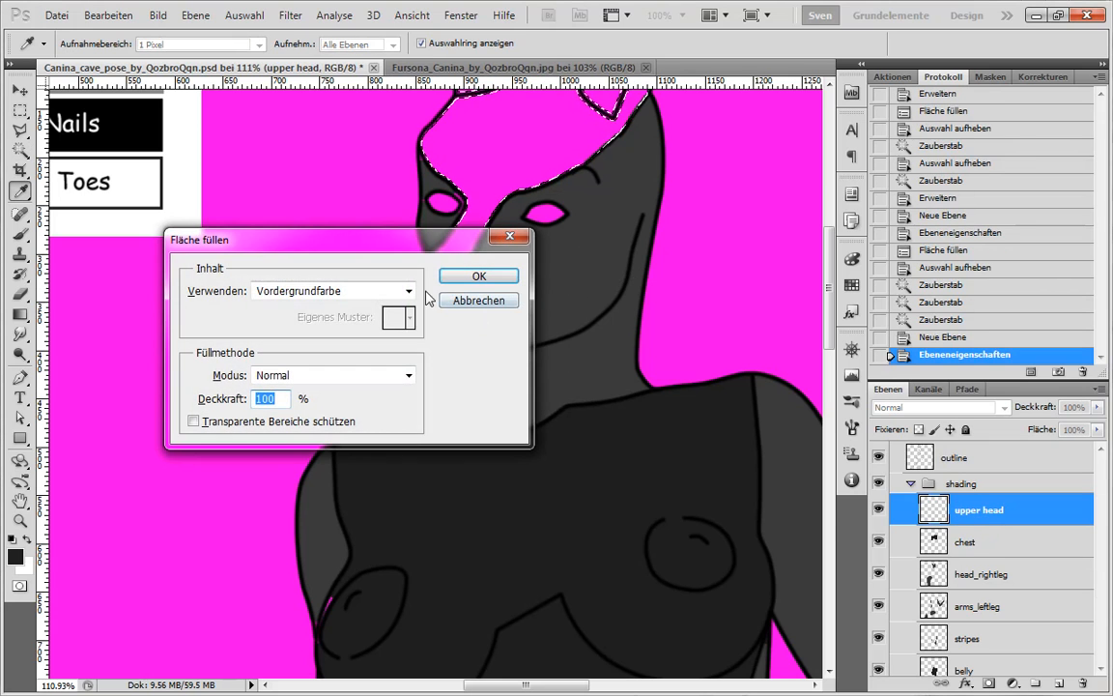
left_click(478, 276)
key("w")
key("ctrl+d")
scroll(474, 410, "down", 3, "alt")
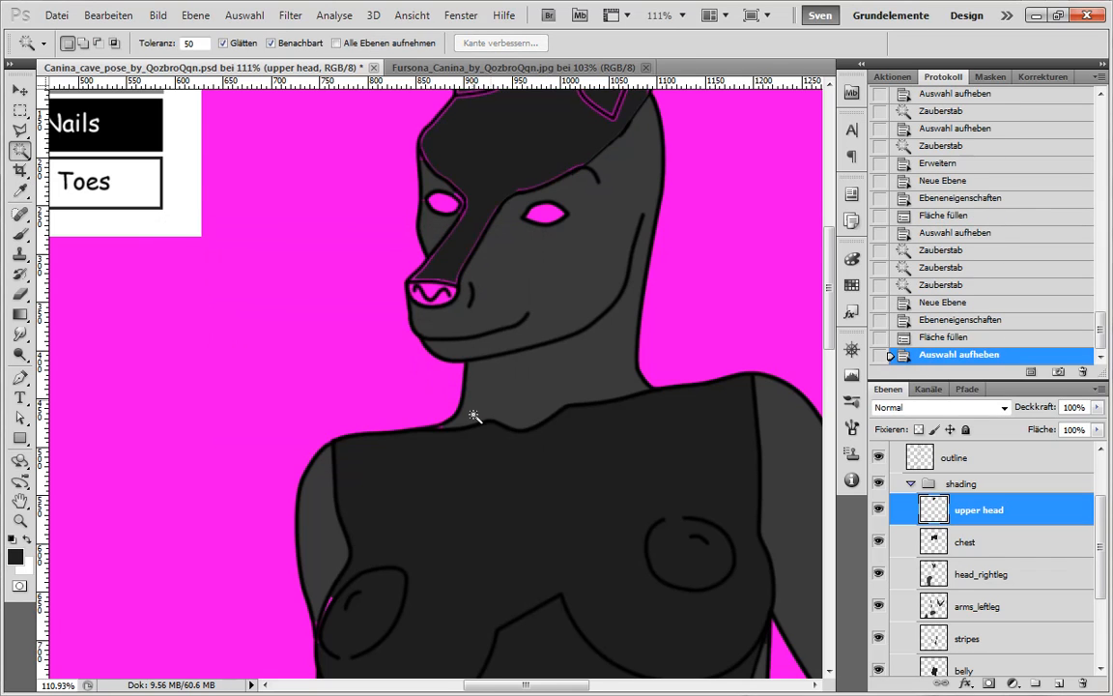
left_click(925, 337)
left_click(958, 321)
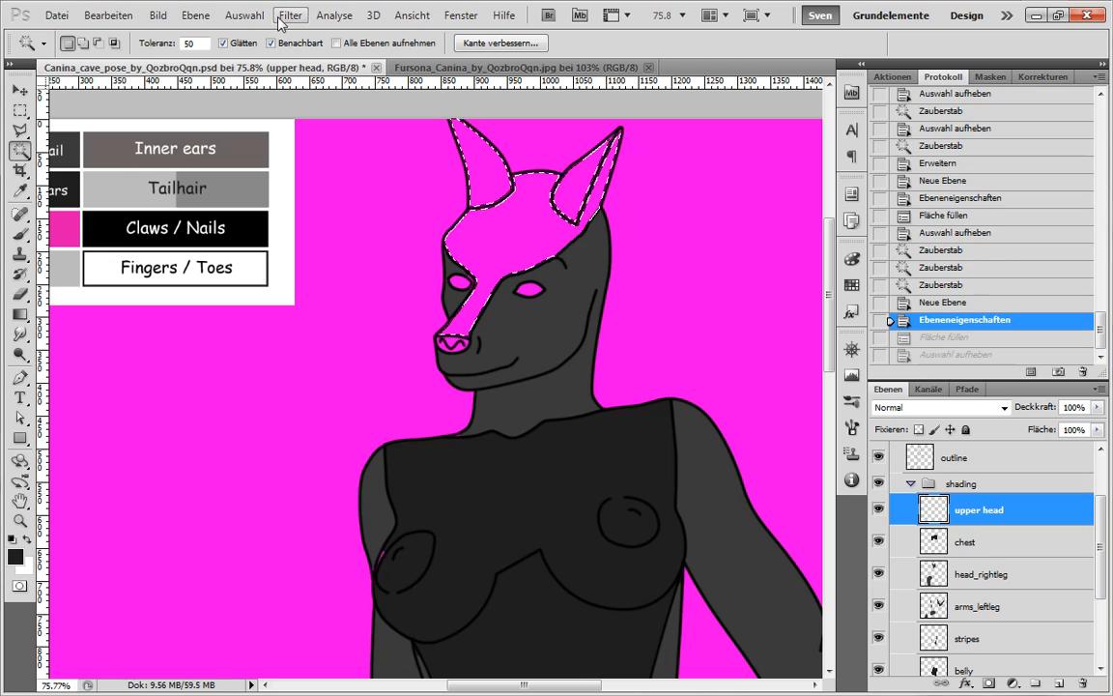
Expand the upper head and ear selection by 5 pixels.
left_click(245, 15)
mouse_move(383, 214)
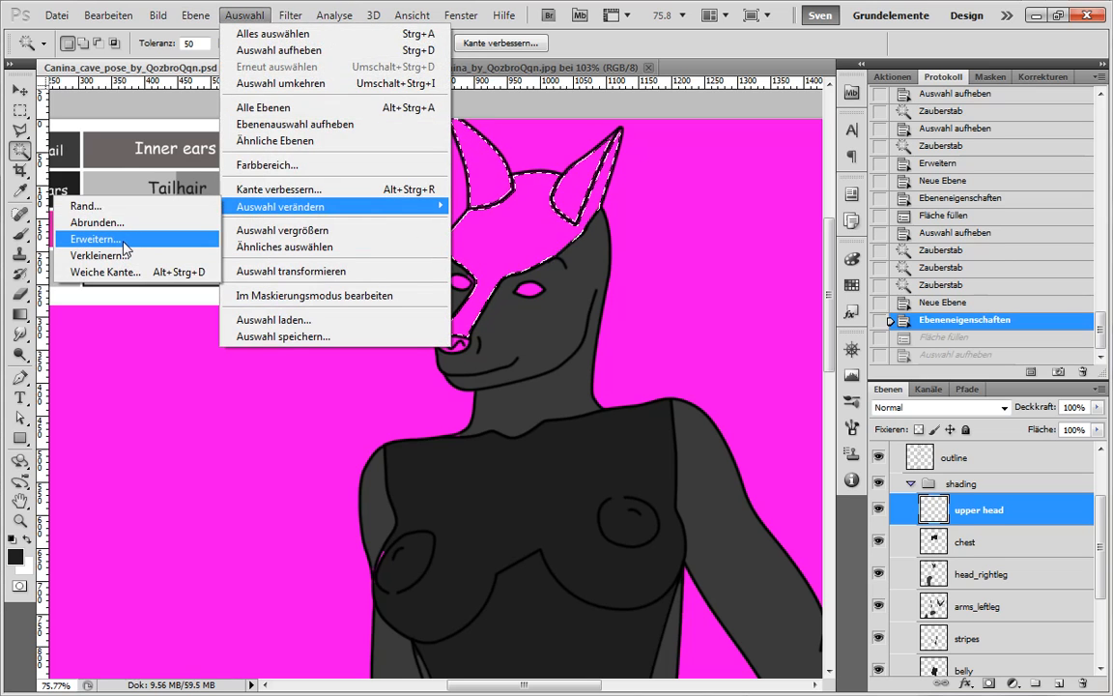
left_click(121, 242)
left_click(753, 242)
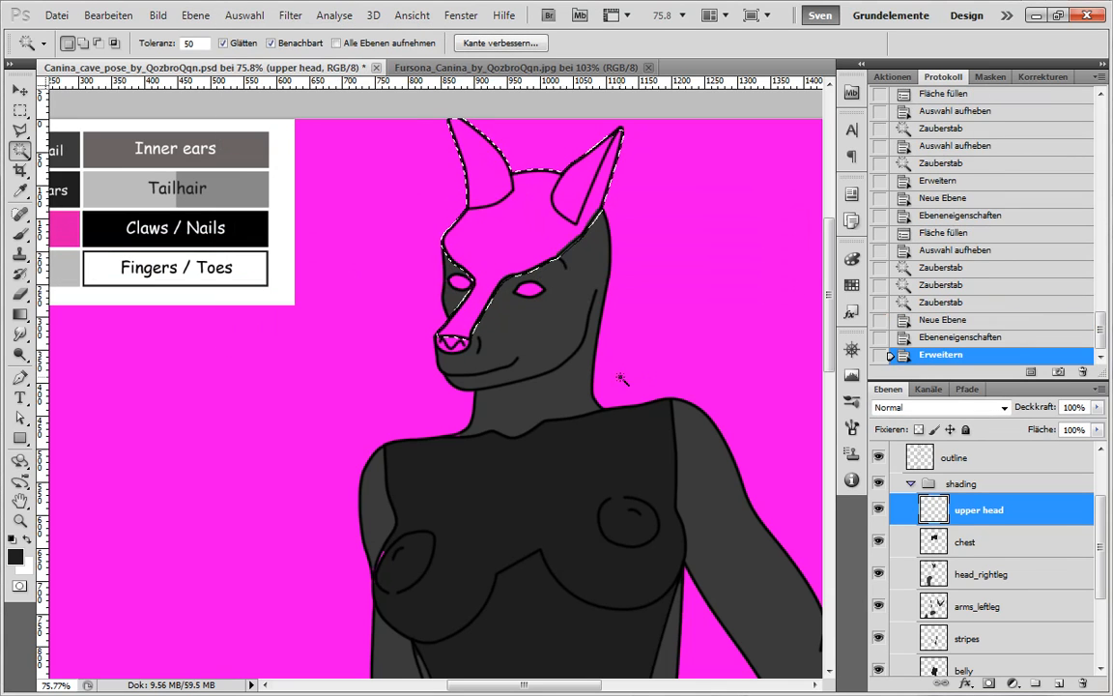
Fill the expanded selection on the upper head layer with the foreground colour at 100% opacity and clear the selection.
key("shift+F5")
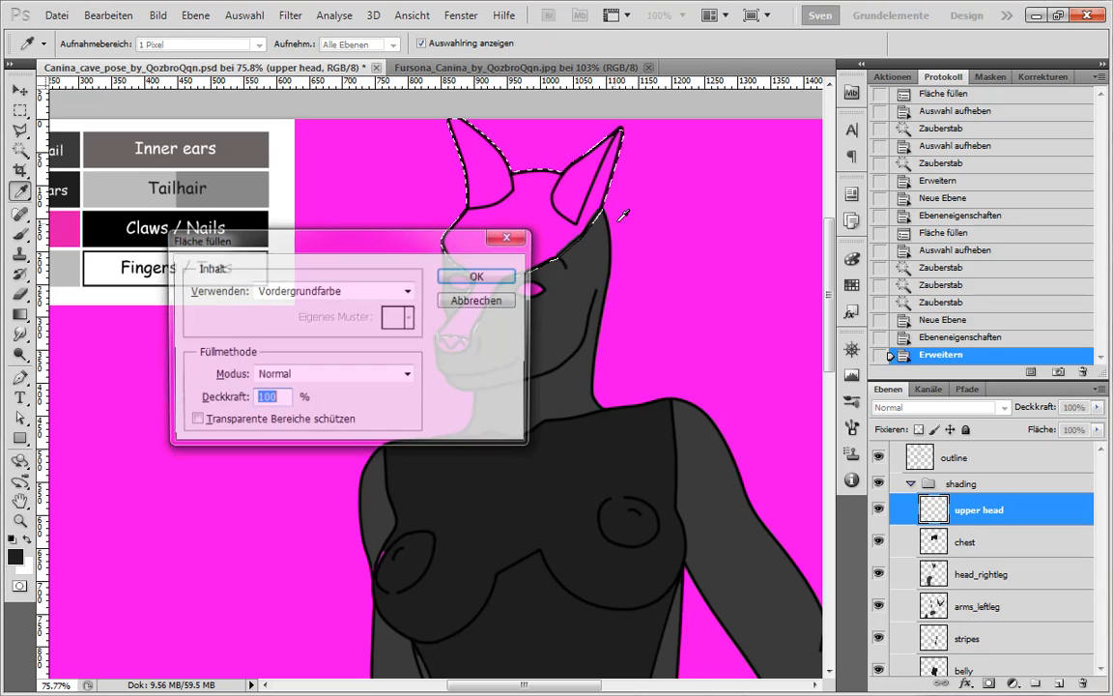
key("Return")
key("ctrl+d")
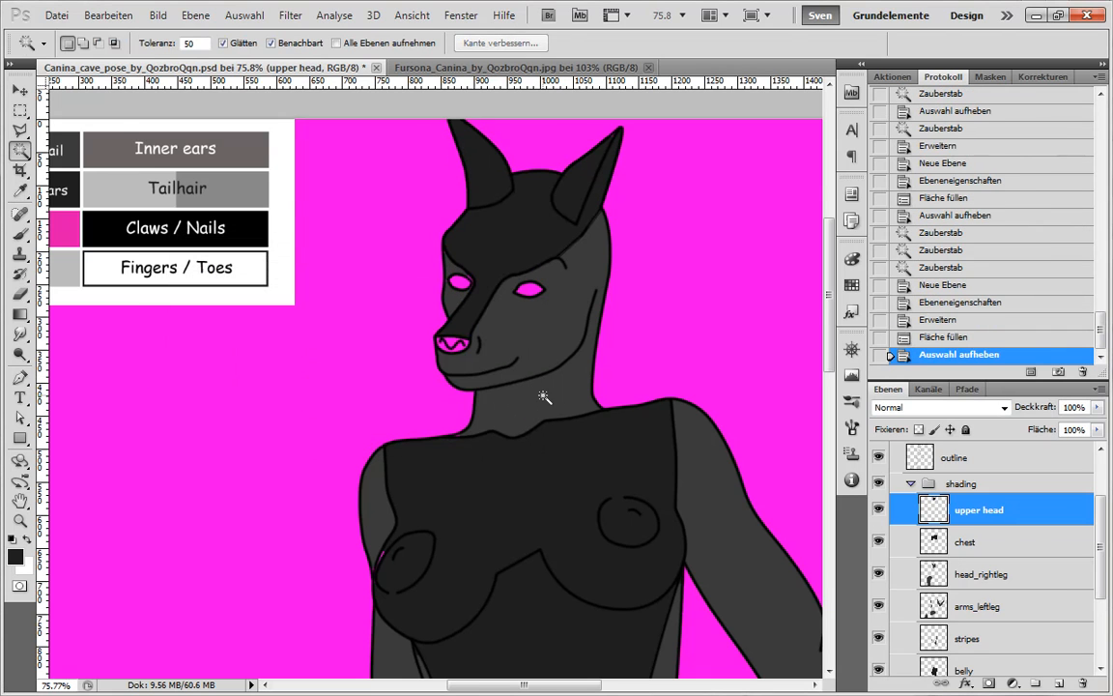
Select the raised hand's palm and finger areas, excluding the claws, with the Magic Wand on the outline layer.
key("ctrl+0")
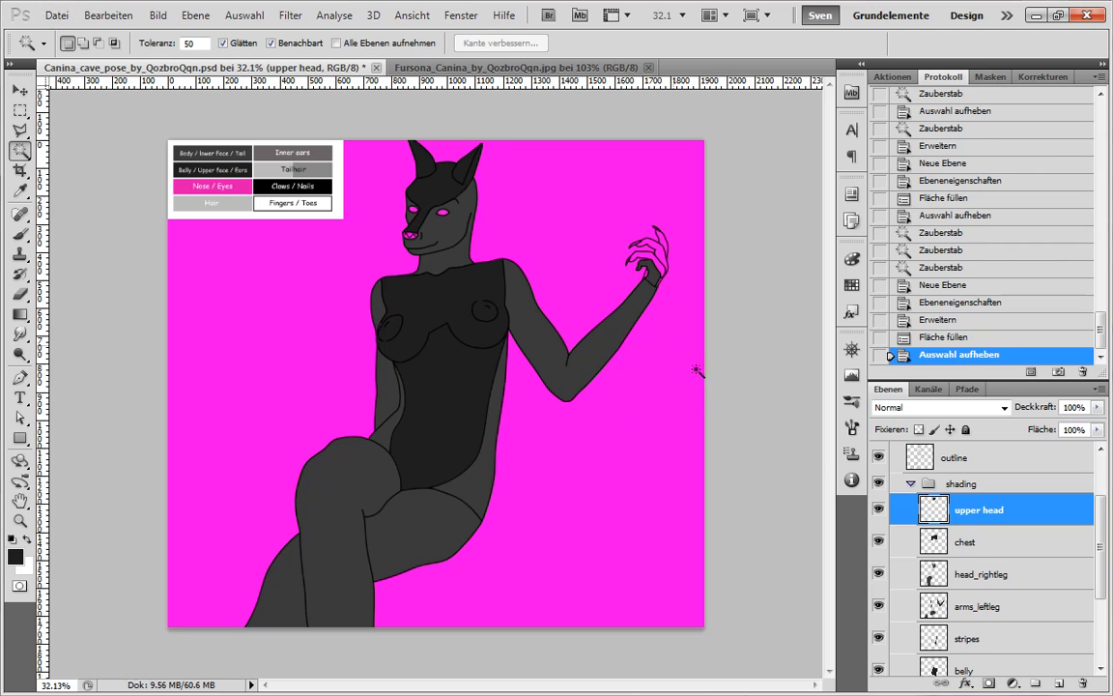
scroll(643, 261, "up", 5)
scroll(630, 292, "up", 3)
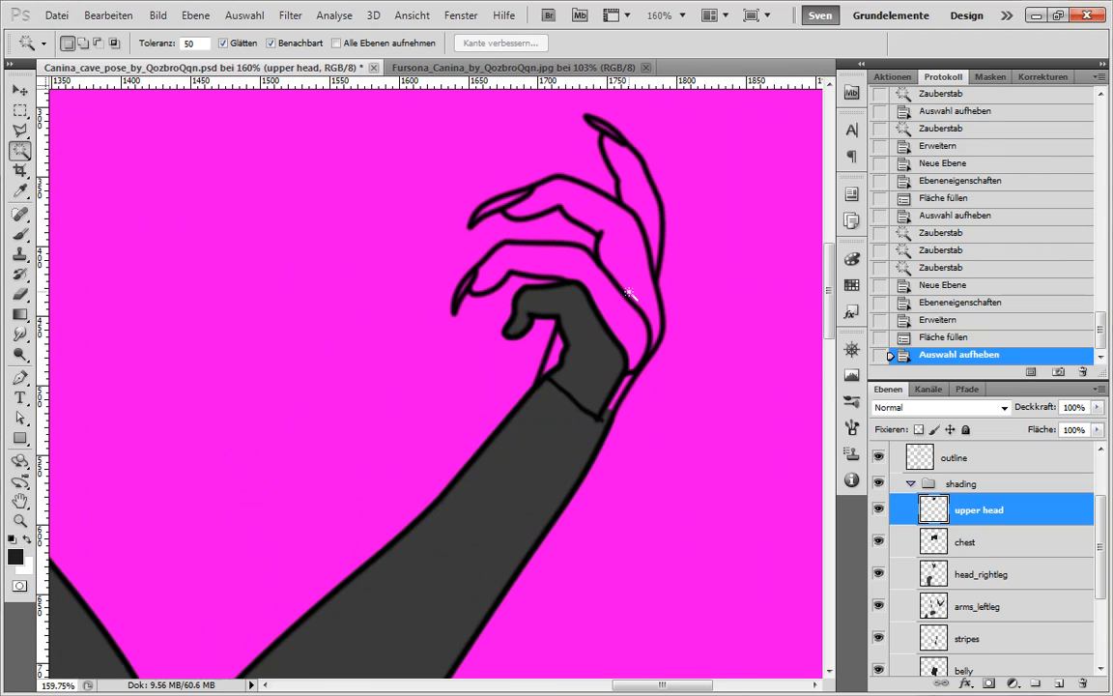
left_click(1002, 461)
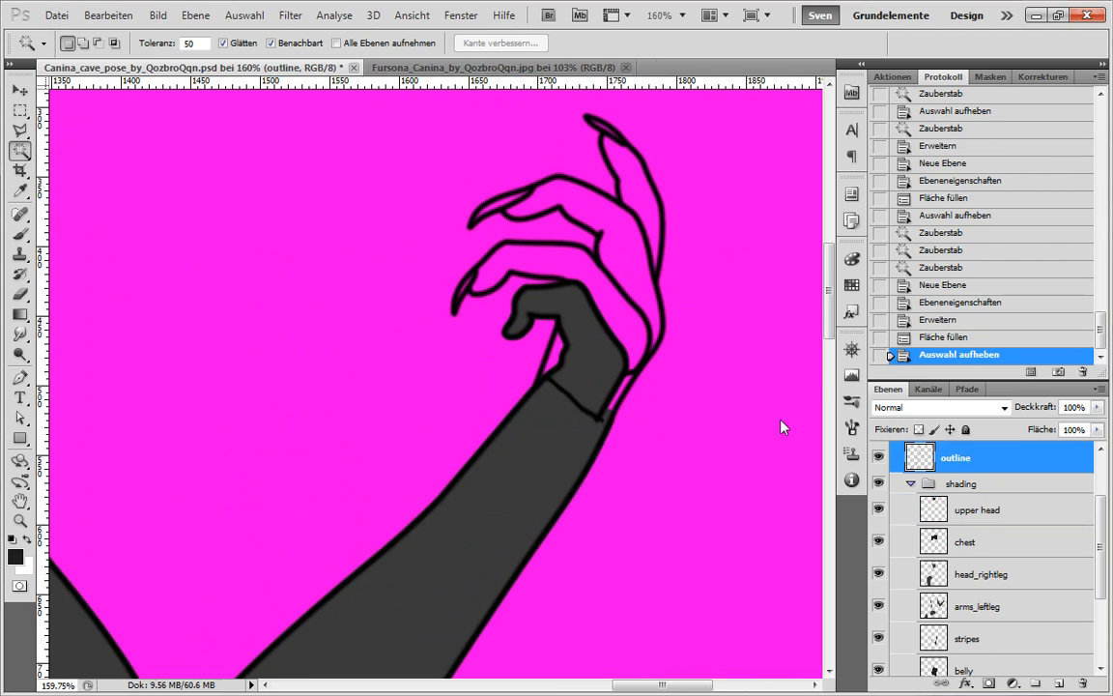
left_click(581, 334)
left_click(640, 268, "shift")
left_click(570, 222, "shift")
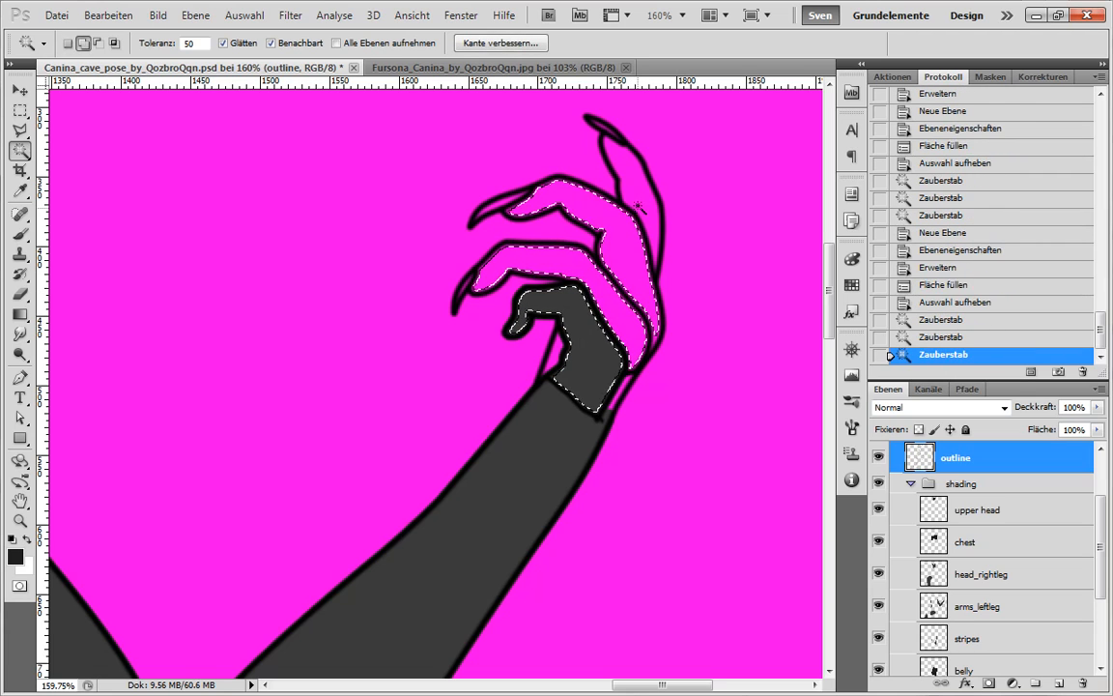
left_click(633, 194, "shift")
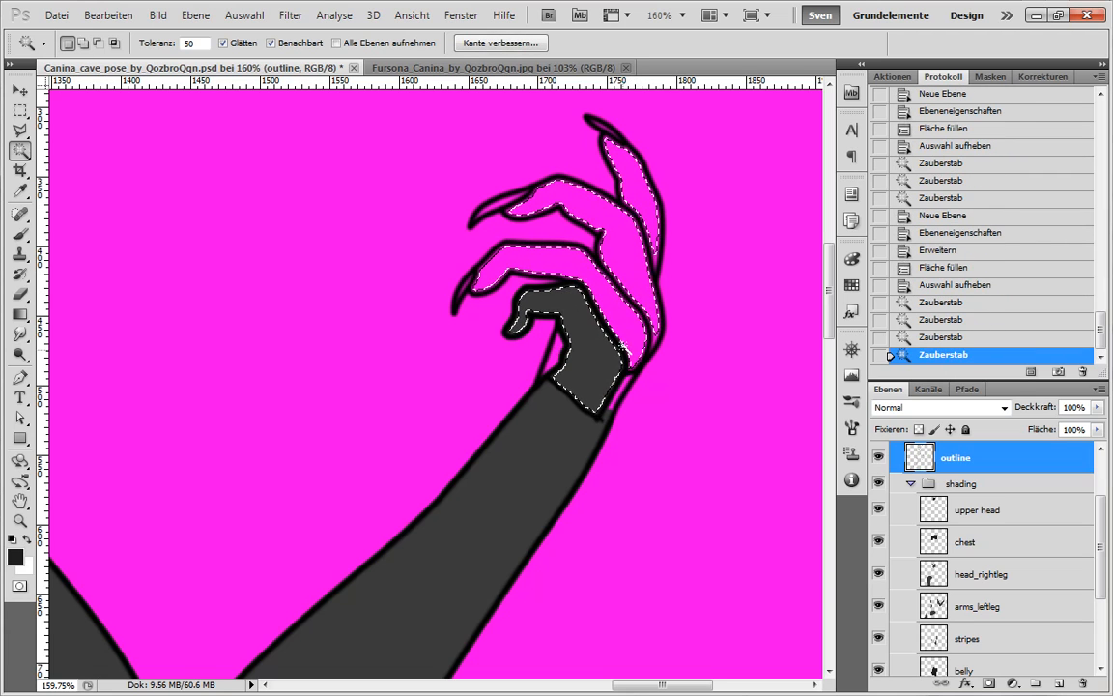
Expand the hand and finger selection by 5 pixels.
left_click(244, 16)
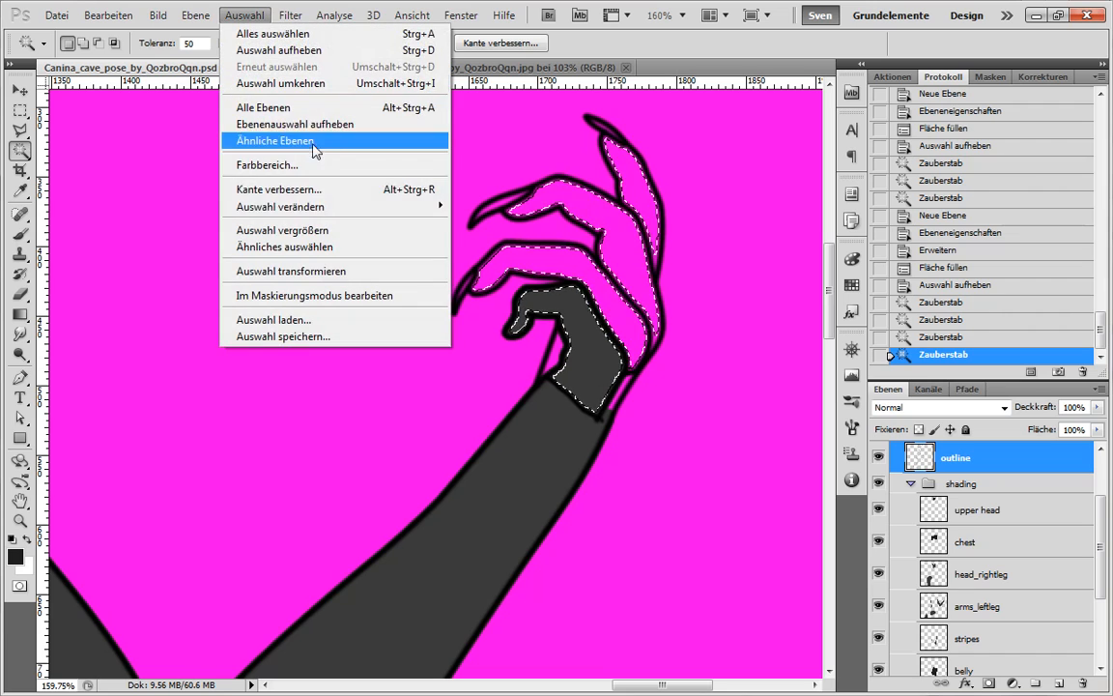
mouse_move(336, 205)
left_click(135, 238)
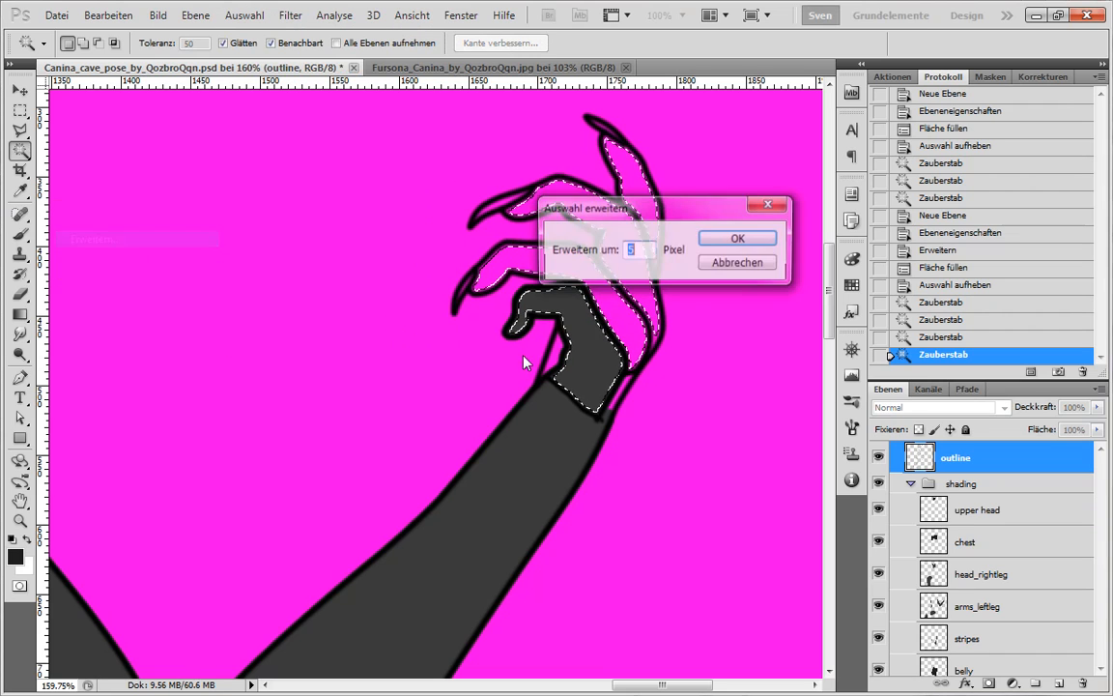
left_click(738, 241)
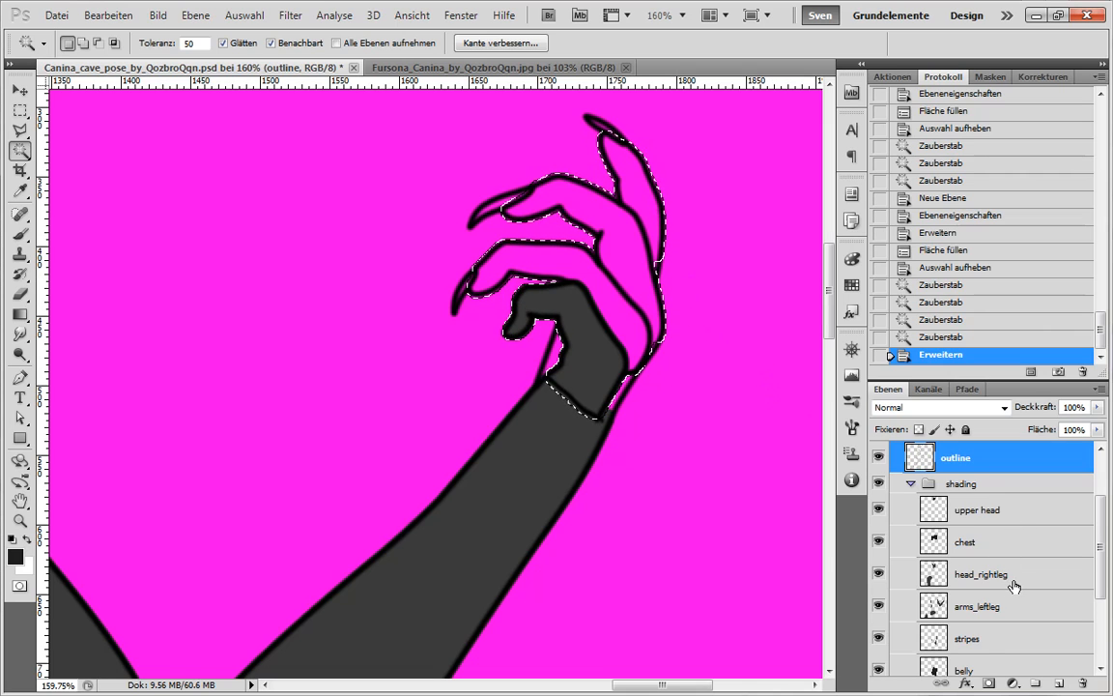
Add a new layer named fingers above upper head in the shading group.
mouse_move(1107, 534)
left_mouse_down()
mouse_move(1108, 591)
mouse_move(1109, 503)
mouse_move(1106, 540)
left_mouse_up()
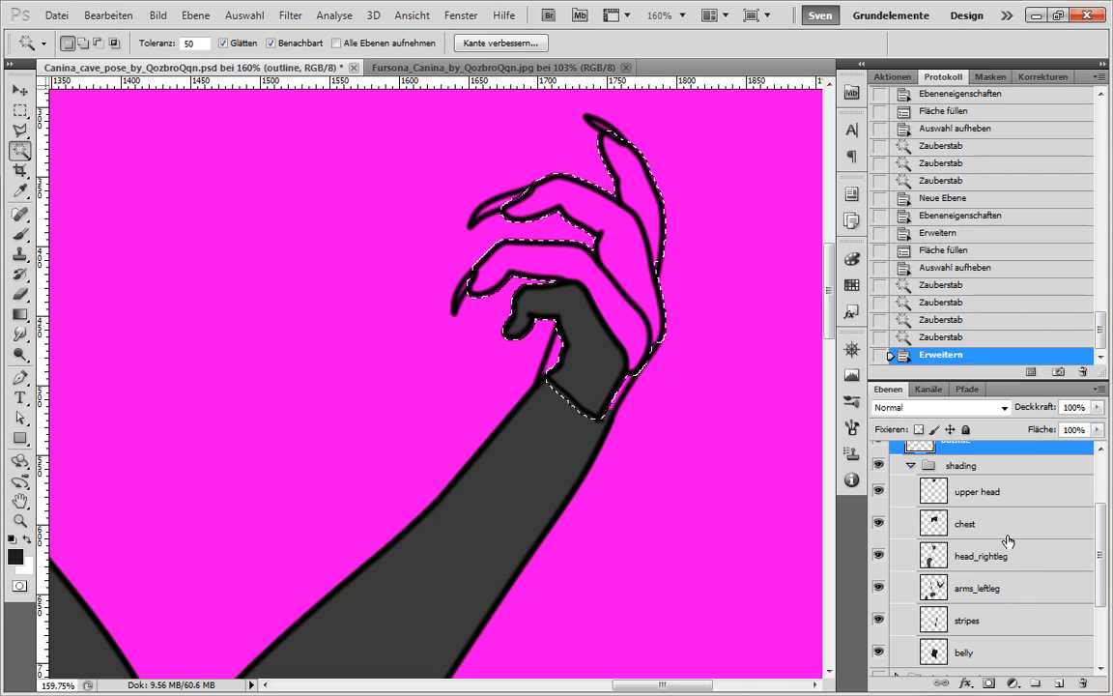
left_click(1004, 495)
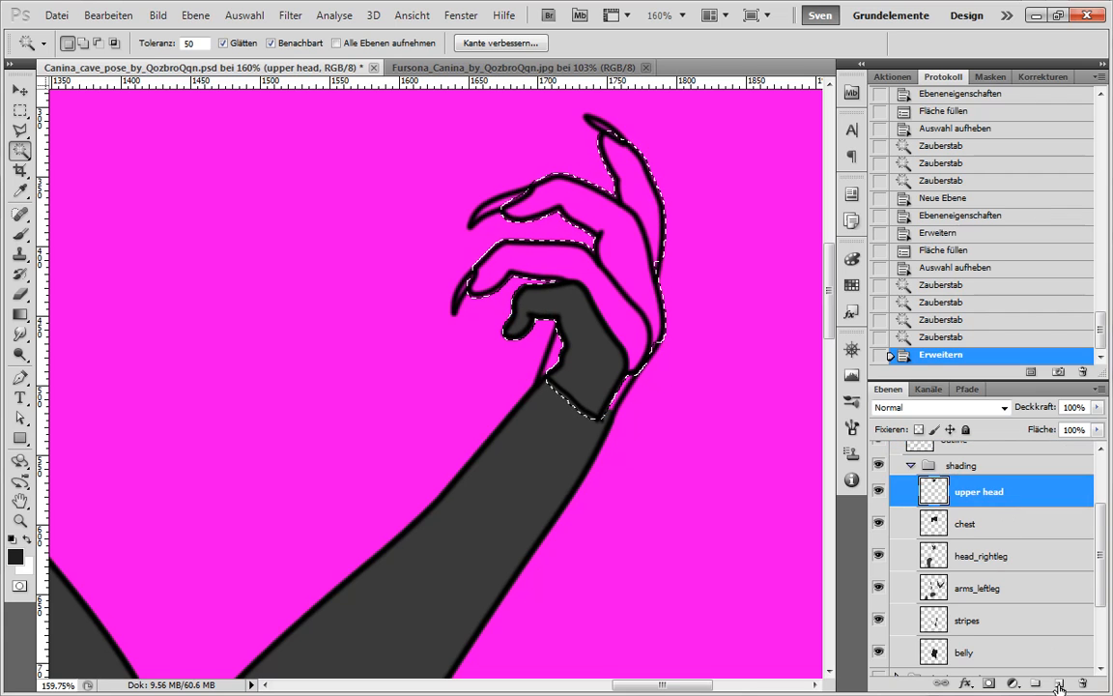
key("ctrl+shift+alt+n")
double_click(973, 492)
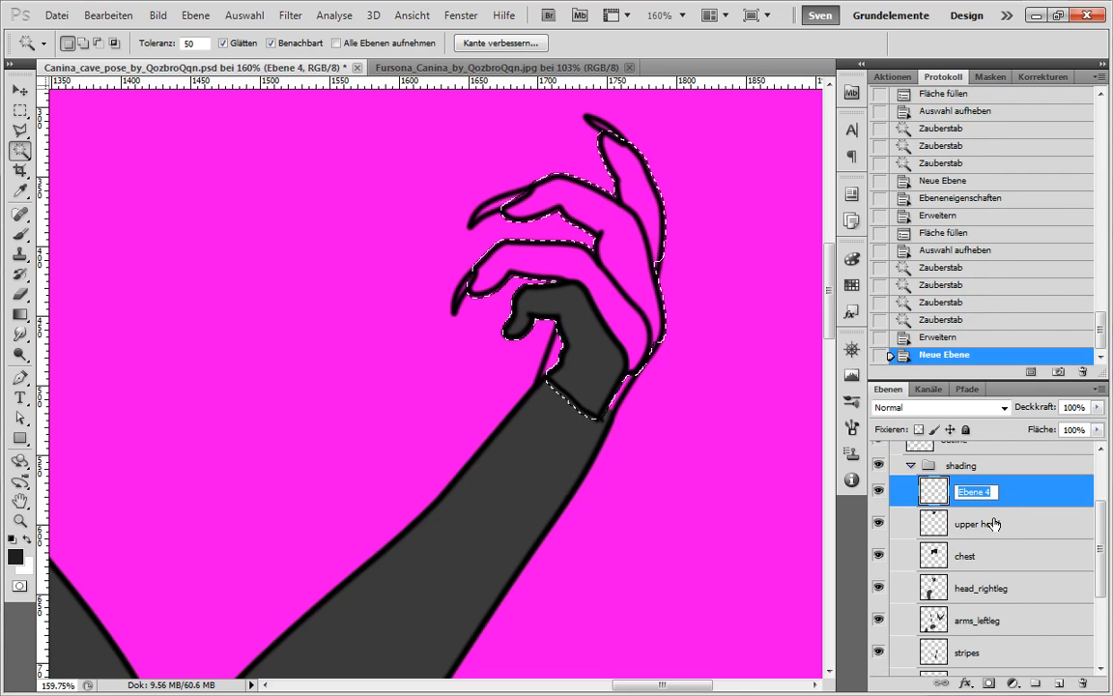
type("fingers")
key("Return")
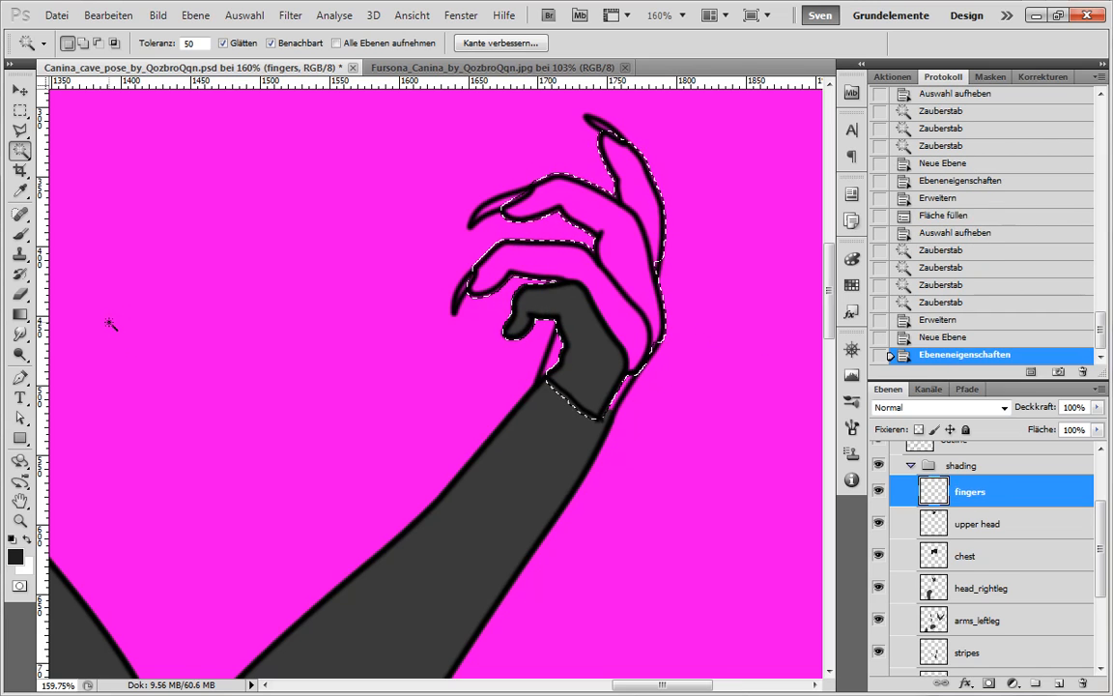
Make white the foreground colour, fill the hand selection on the fingers layer at 100% opacity, and clear the selection.
key("x")
key("i")
key("shift+F5")
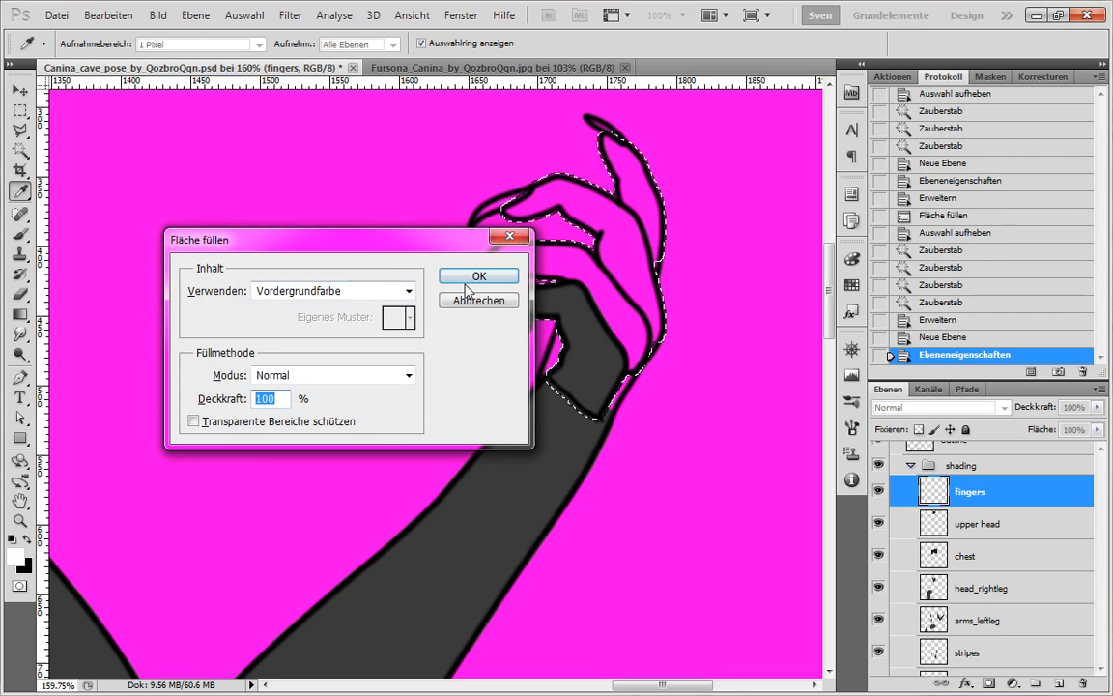
left_click(466, 276)
key("w")
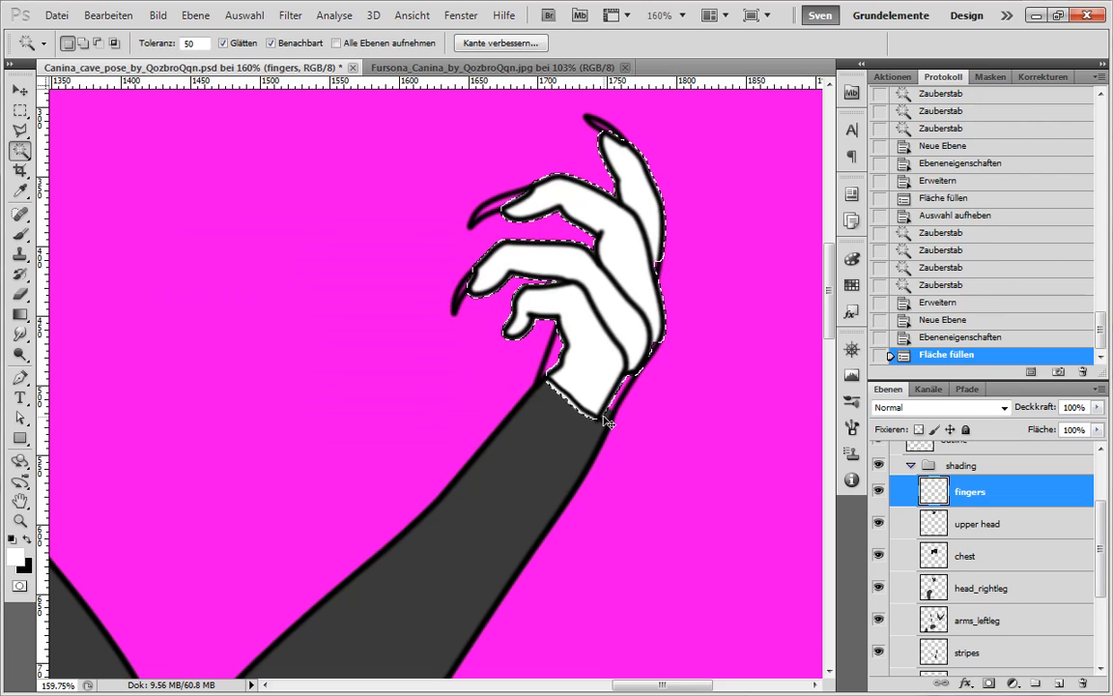
key("ctrl+d")
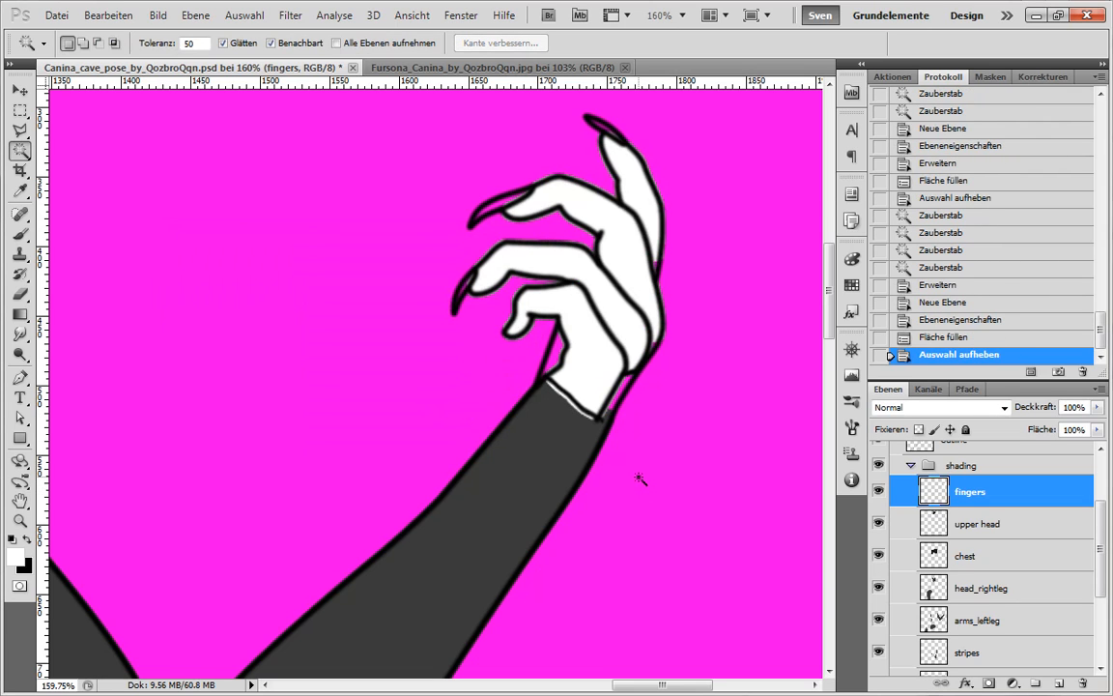
scroll(639, 478, "down", 5)
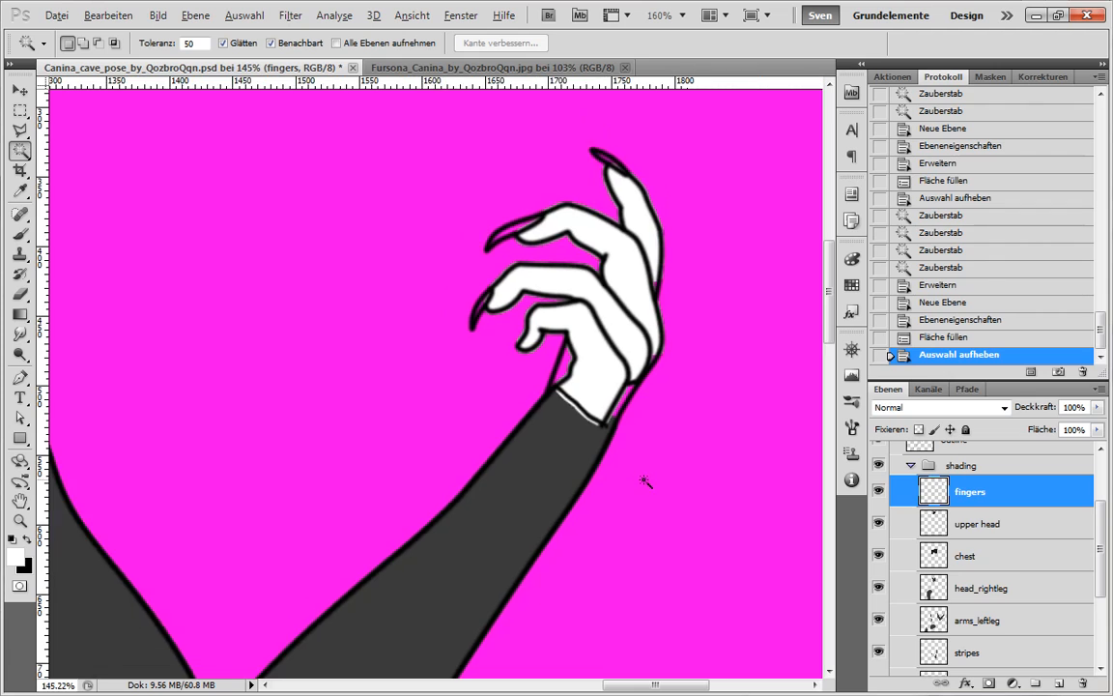
scroll(522, 443, "down", 2)
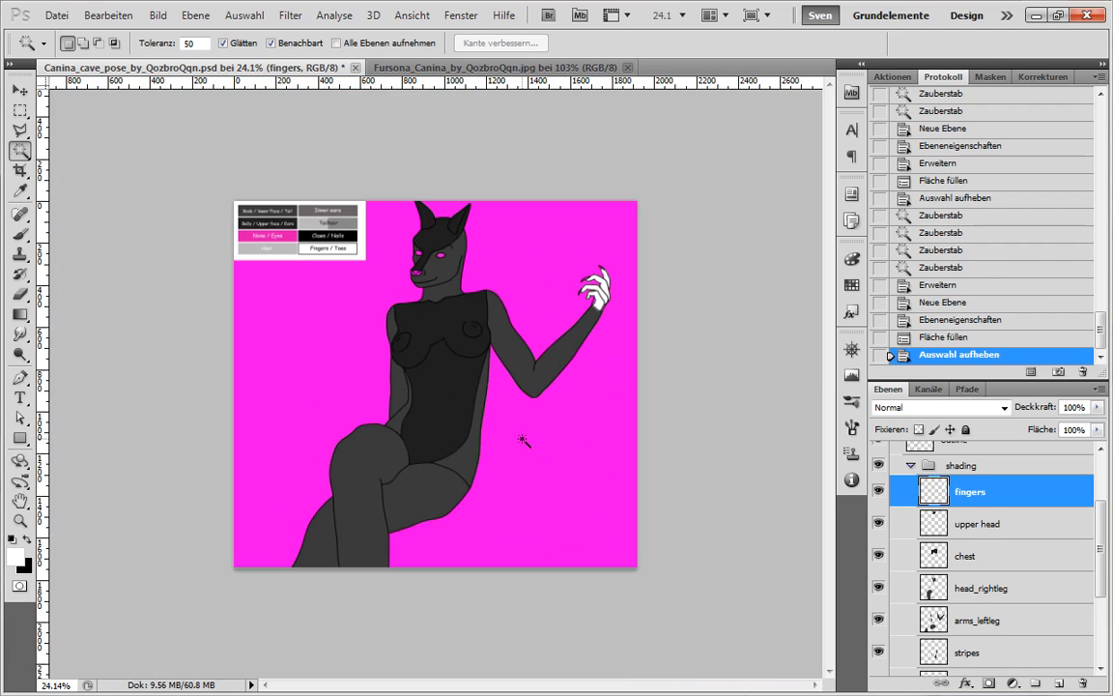
scroll(427, 501, "up", 2)
scroll(874, 478, "up", 3)
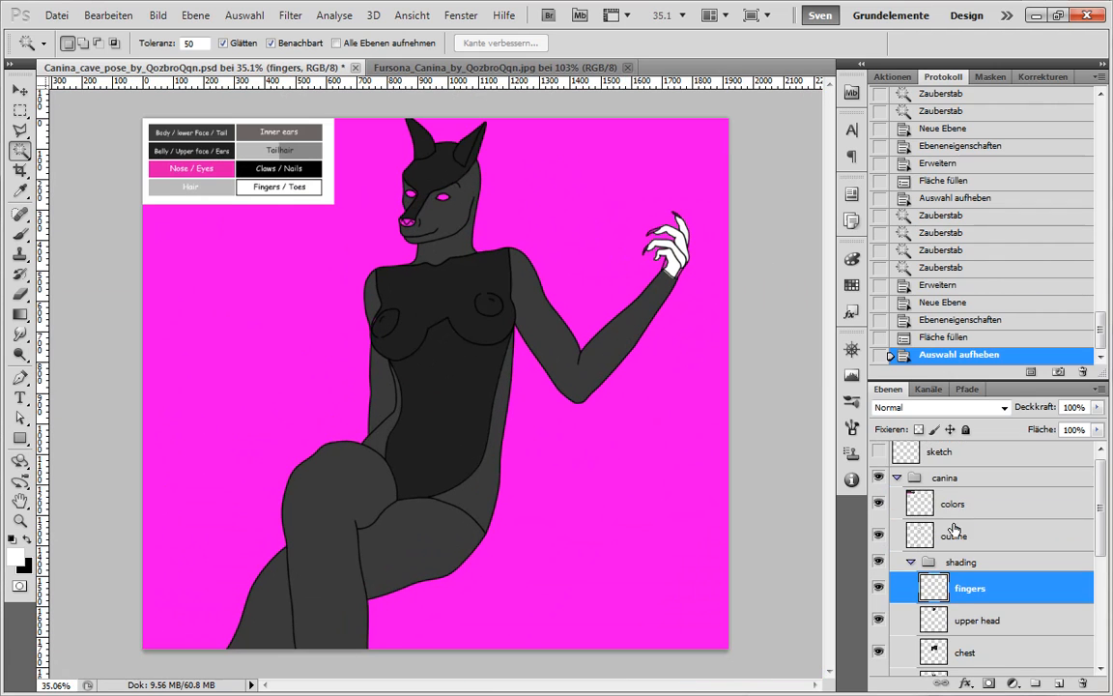
Hide the outline layer and inspect the flat colours on the torso, thighs, ears and face for gaps and uneven edges.
left_click(879, 537)
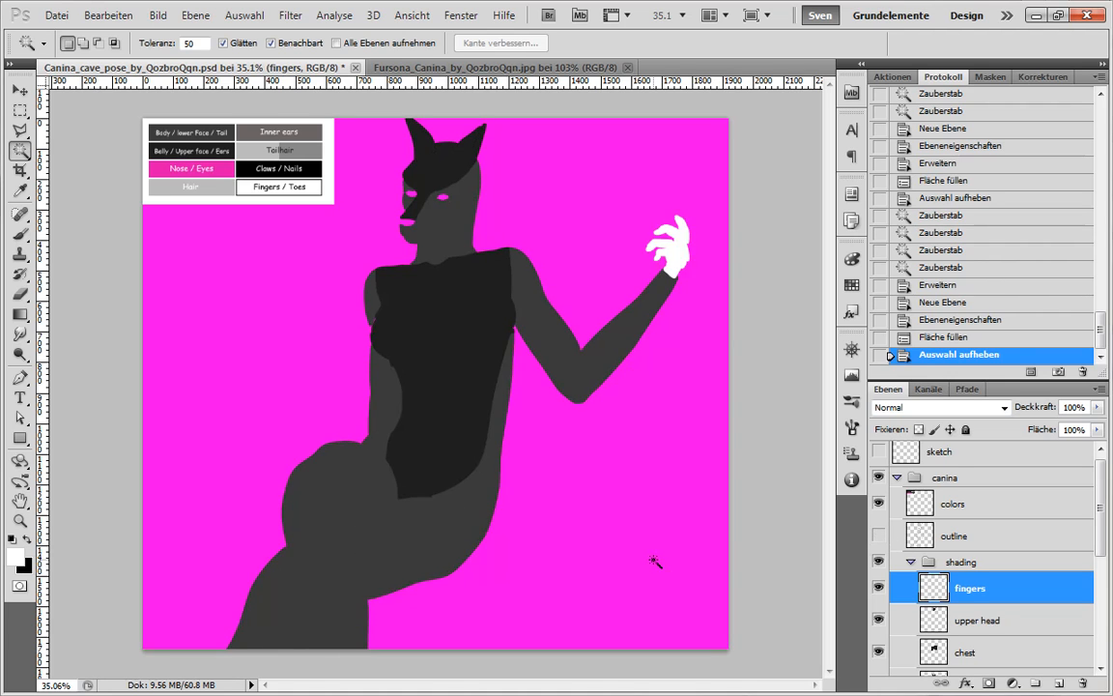
scroll(654, 562, "up", 1)
scroll(547, 427, "down", 4)
scroll(436, 400, "up", 3)
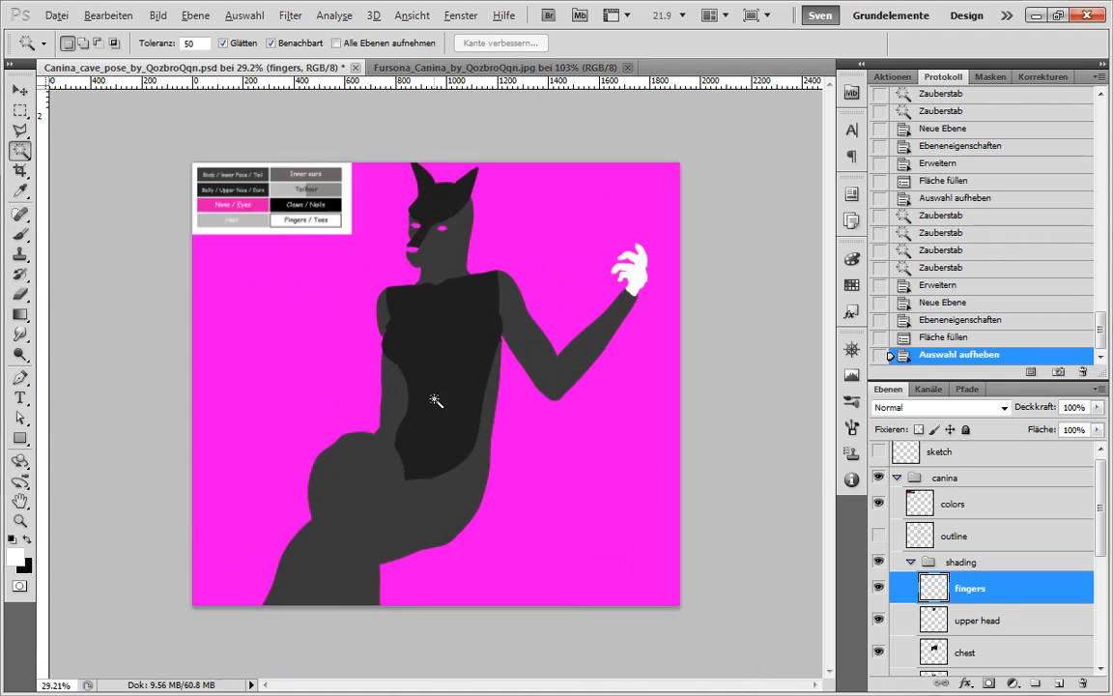
scroll(436, 399, "up", 4)
scroll(372, 358, "down", 2)
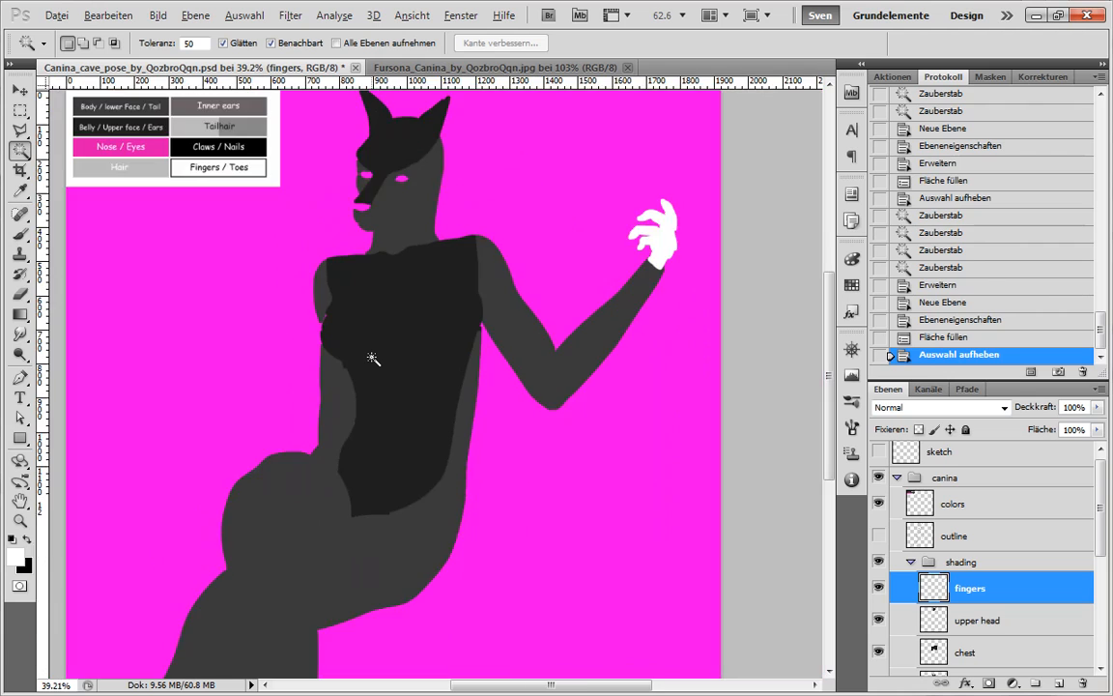
scroll(373, 358, "down", 1)
scroll(340, 529, "up", 2)
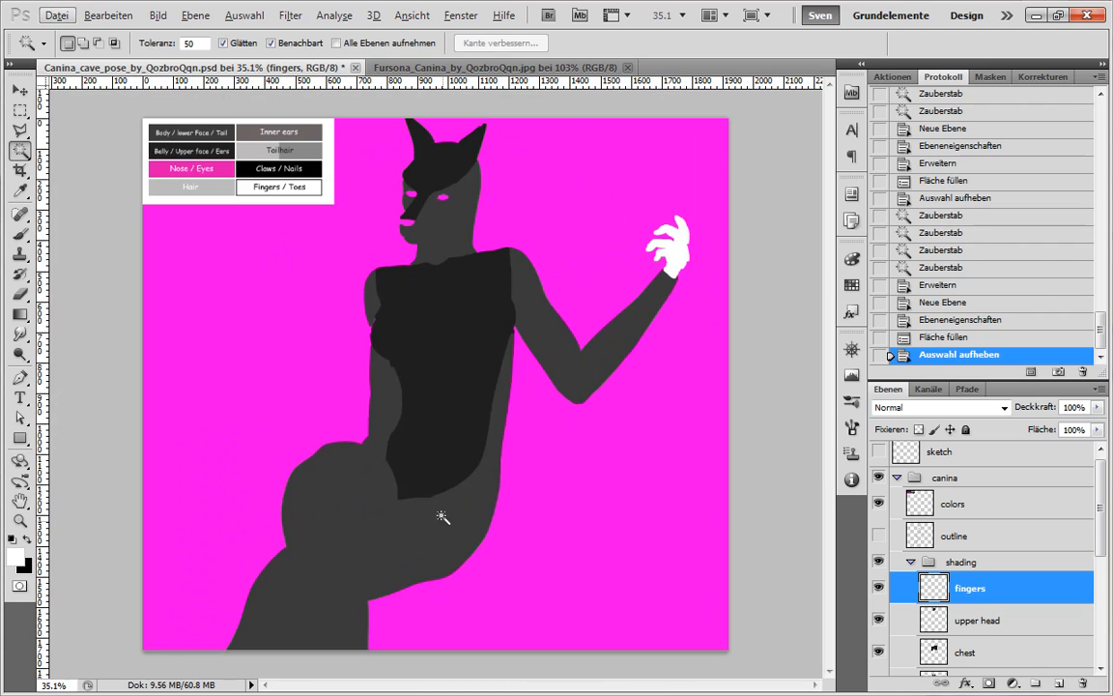
scroll(442, 515, "down", 4)
scroll(435, 503, "up", 2)
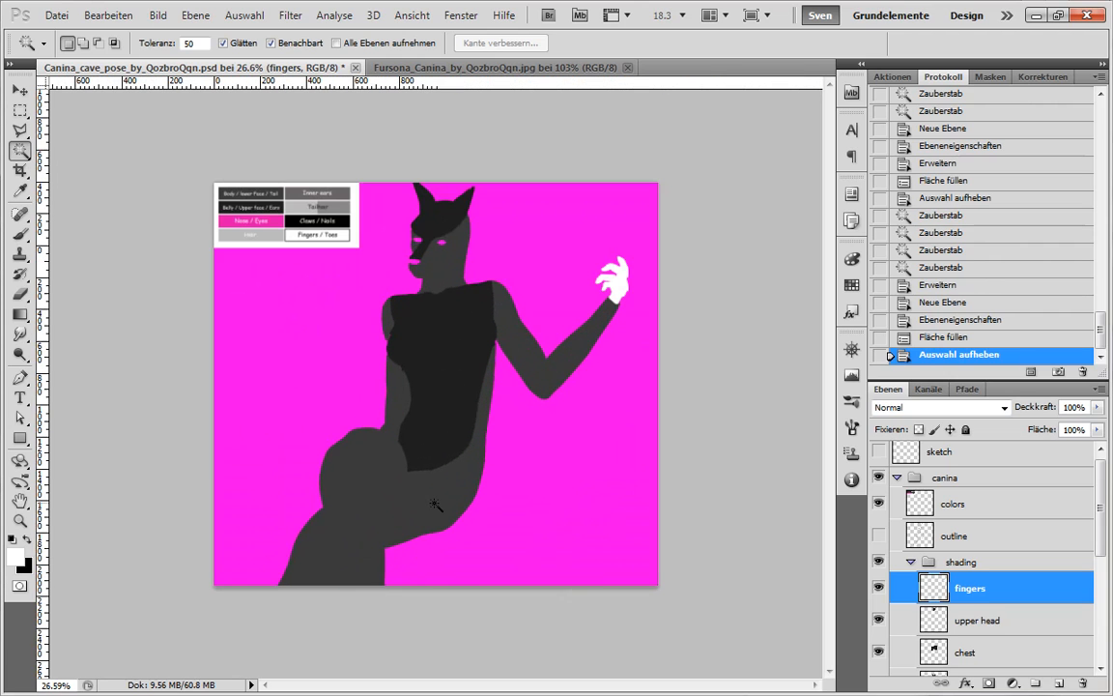
scroll(416, 500, "up", 3)
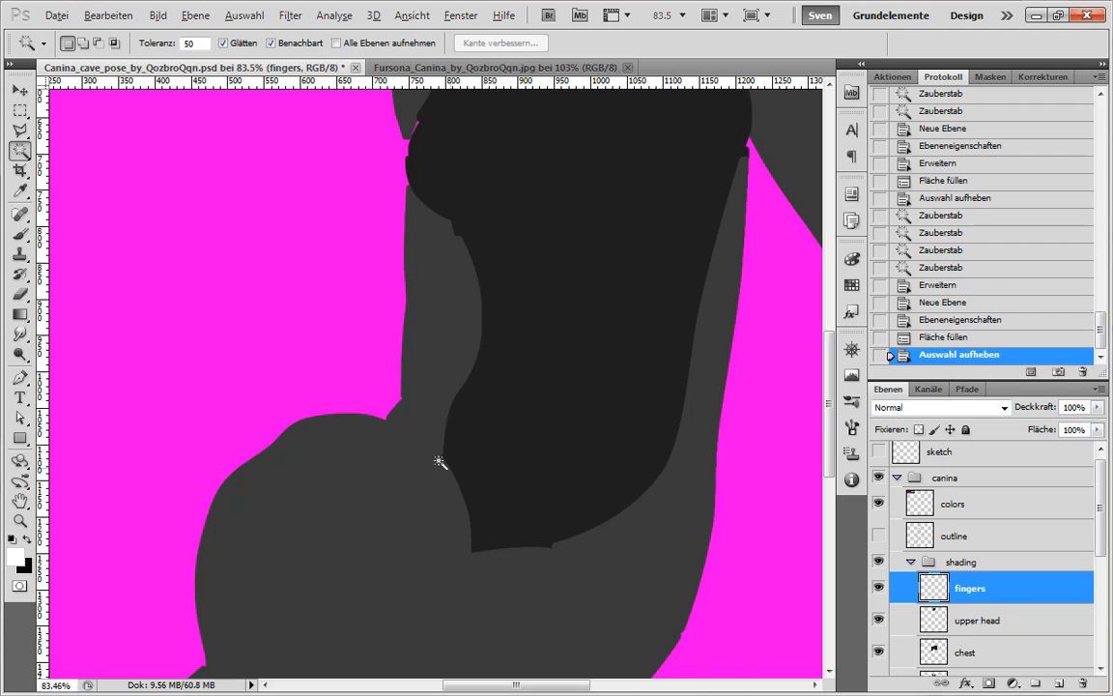
scroll(439, 463, "up", 2)
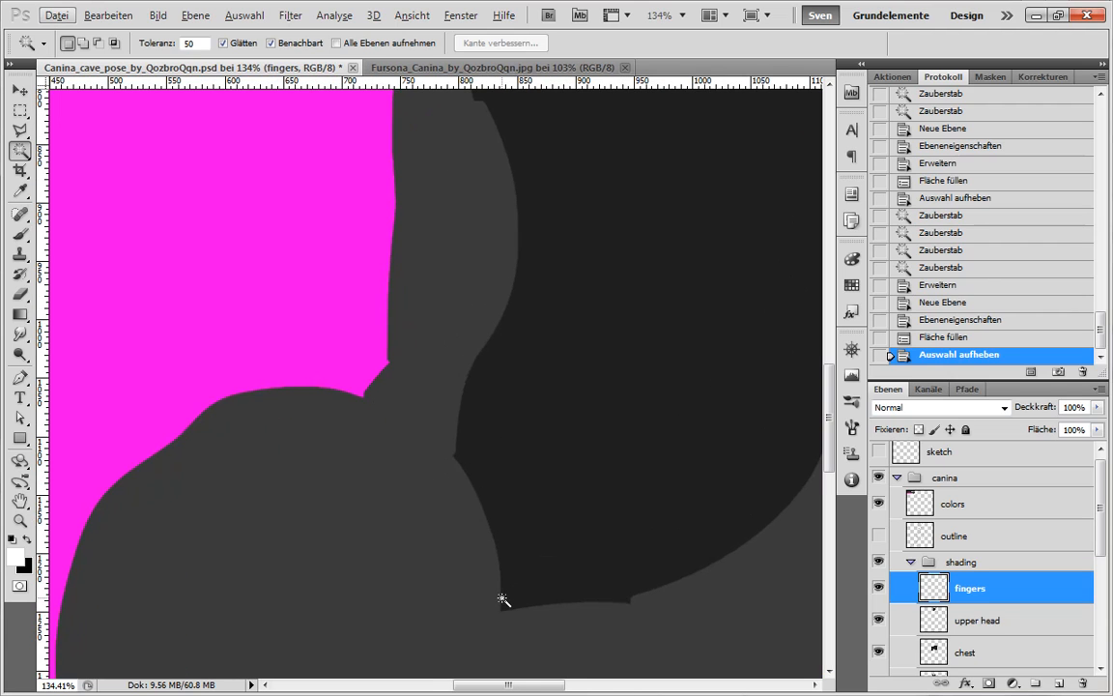
scroll(501, 599, "down", 3)
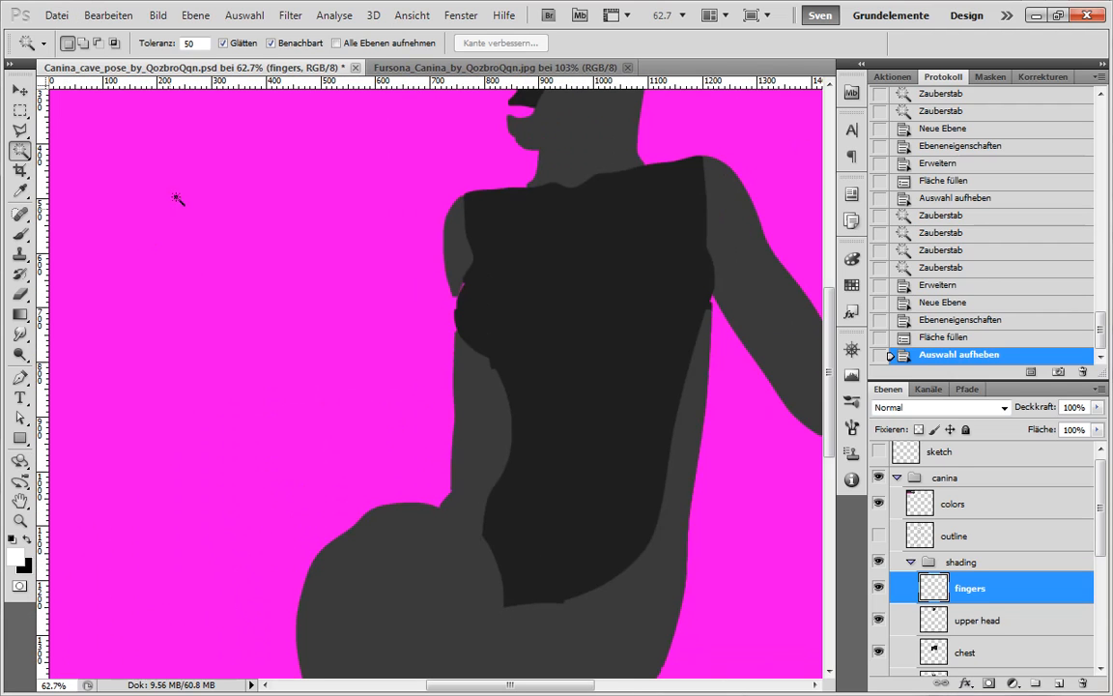
scroll(492, 541, "down", 3)
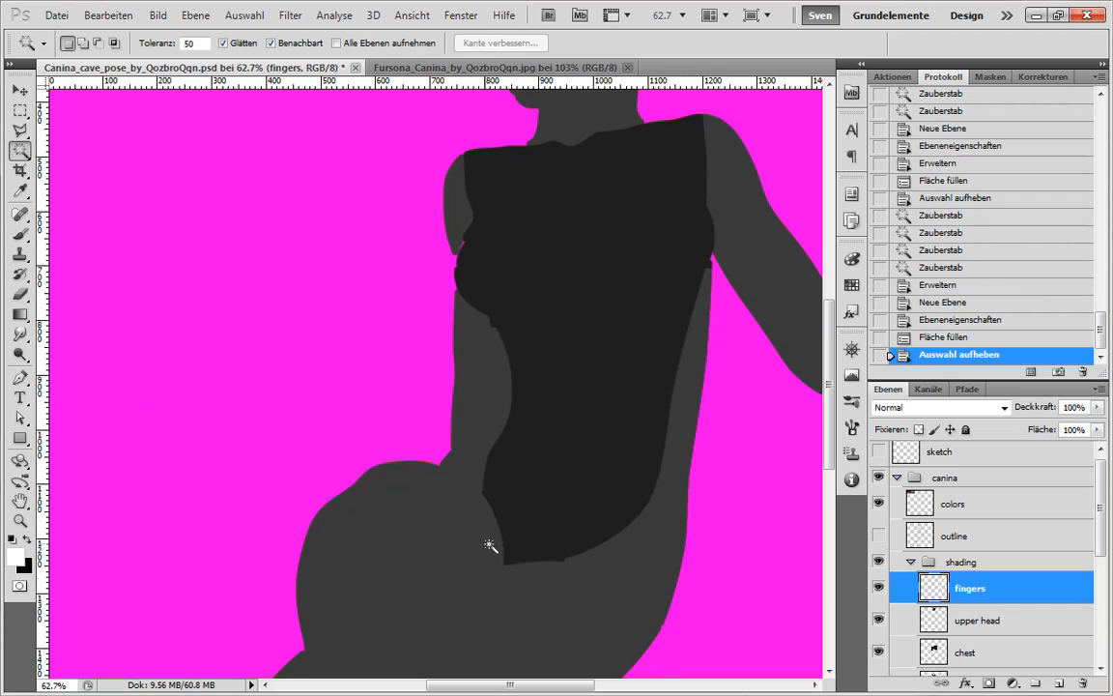
scroll(511, 455, "up", 3)
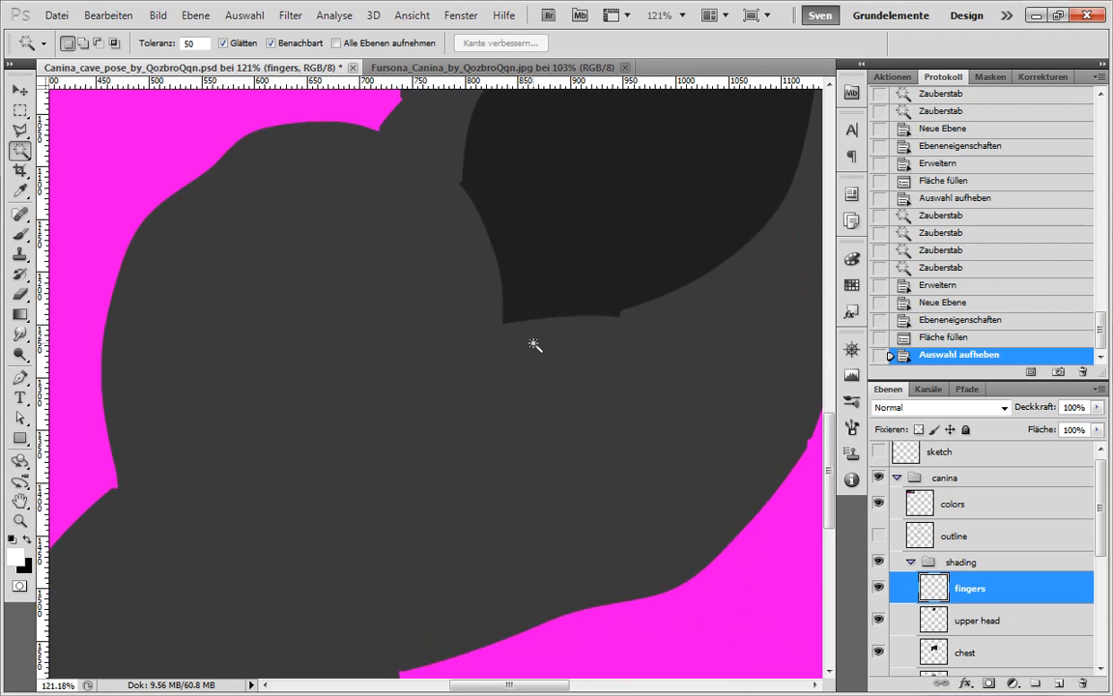
scroll(618, 412, "up", 3)
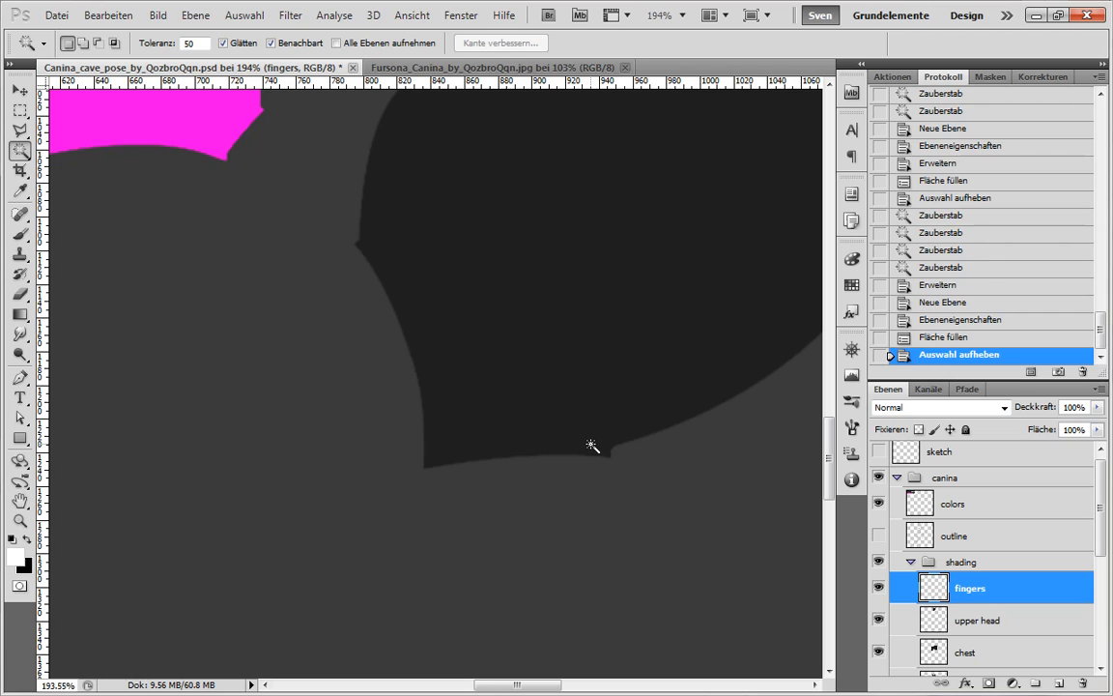
scroll(601, 452, "down", 6)
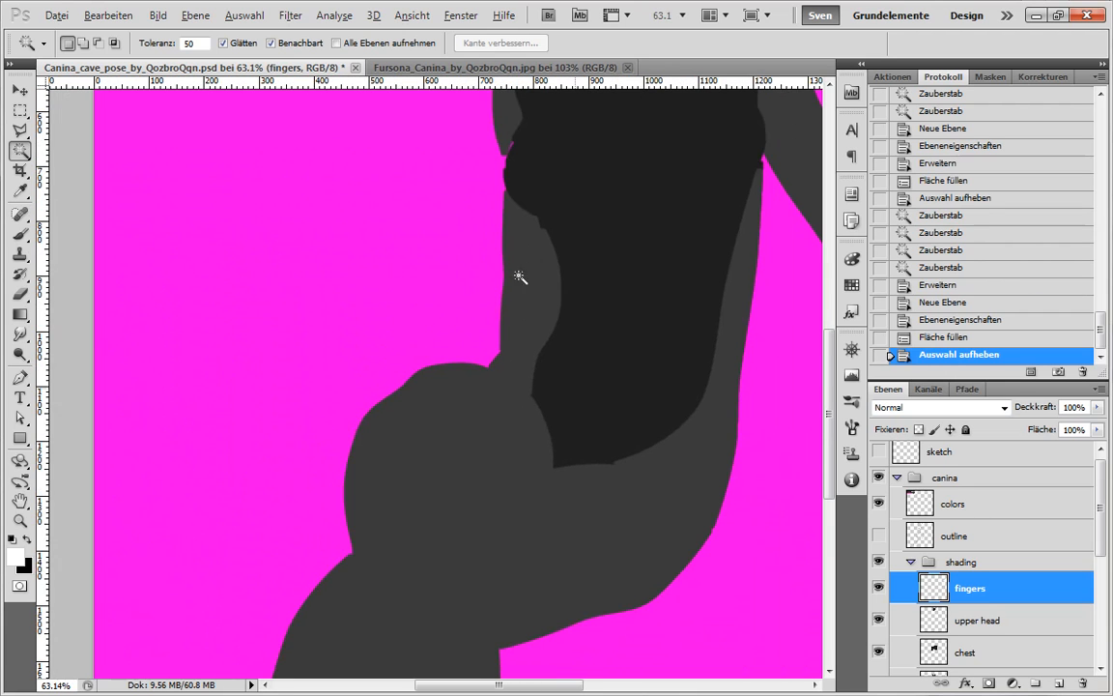
scroll(512, 281, "down", 3)
scroll(419, 183, "up", 4)
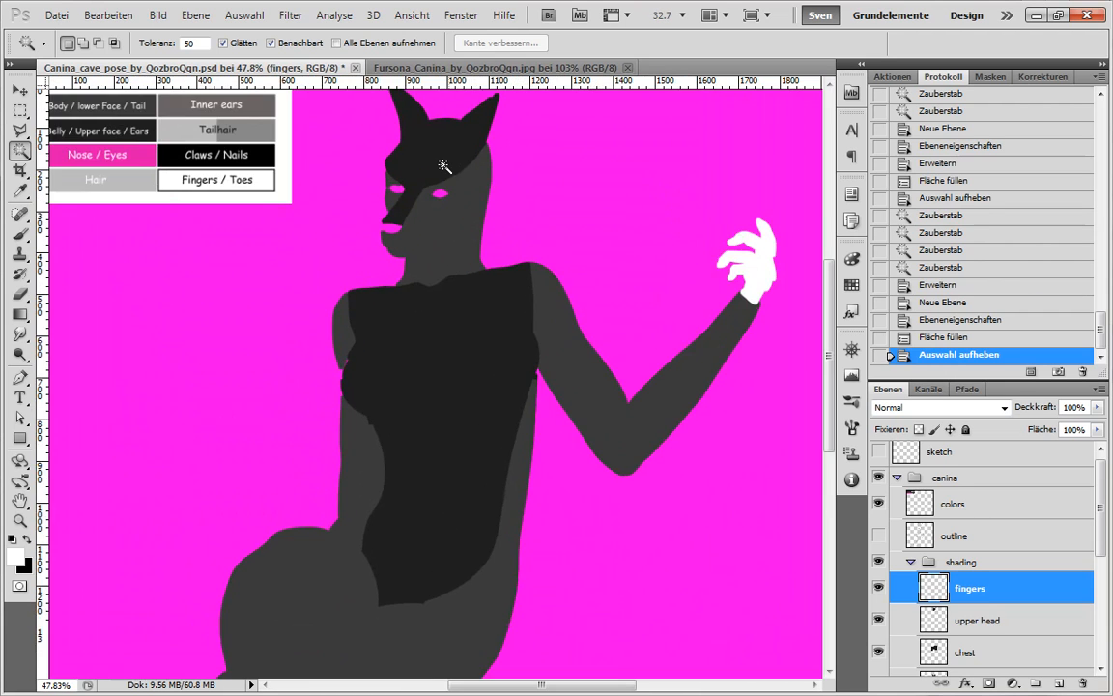
scroll(426, 160, "up", 3)
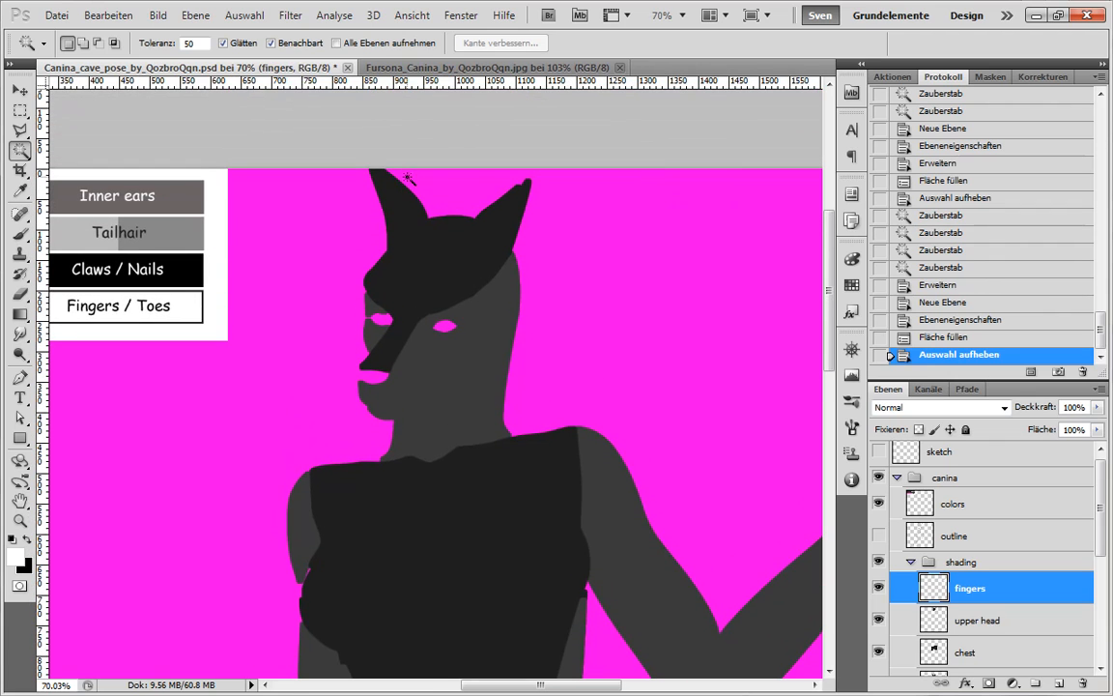
scroll(522, 184, "up", 4)
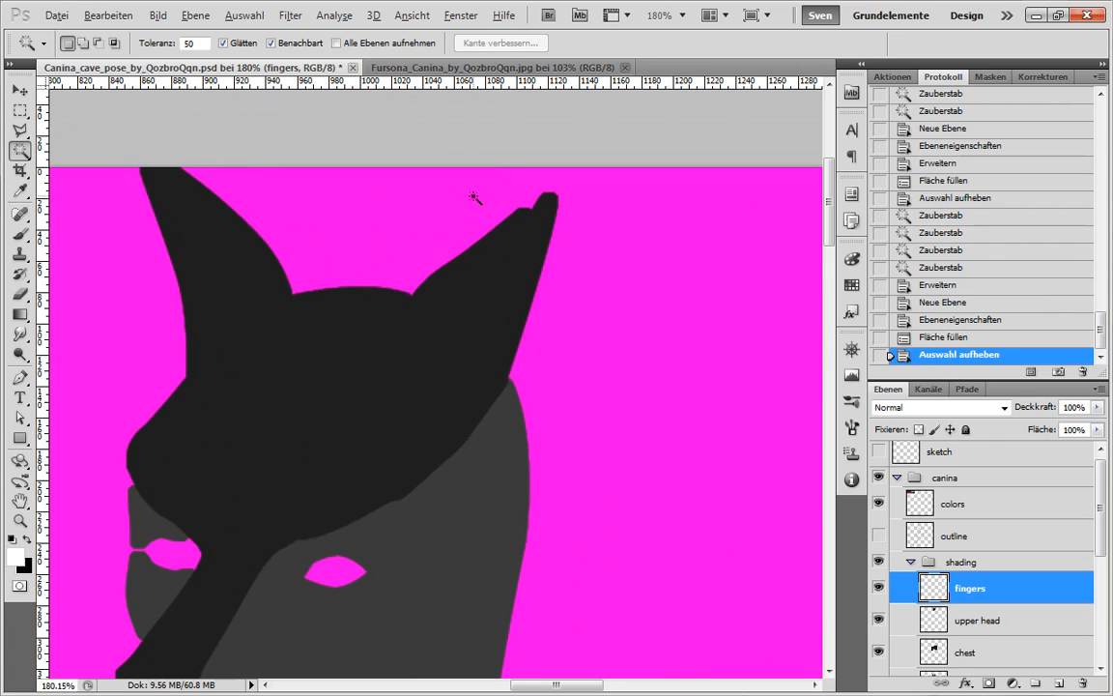
scroll(465, 295, "down", 4)
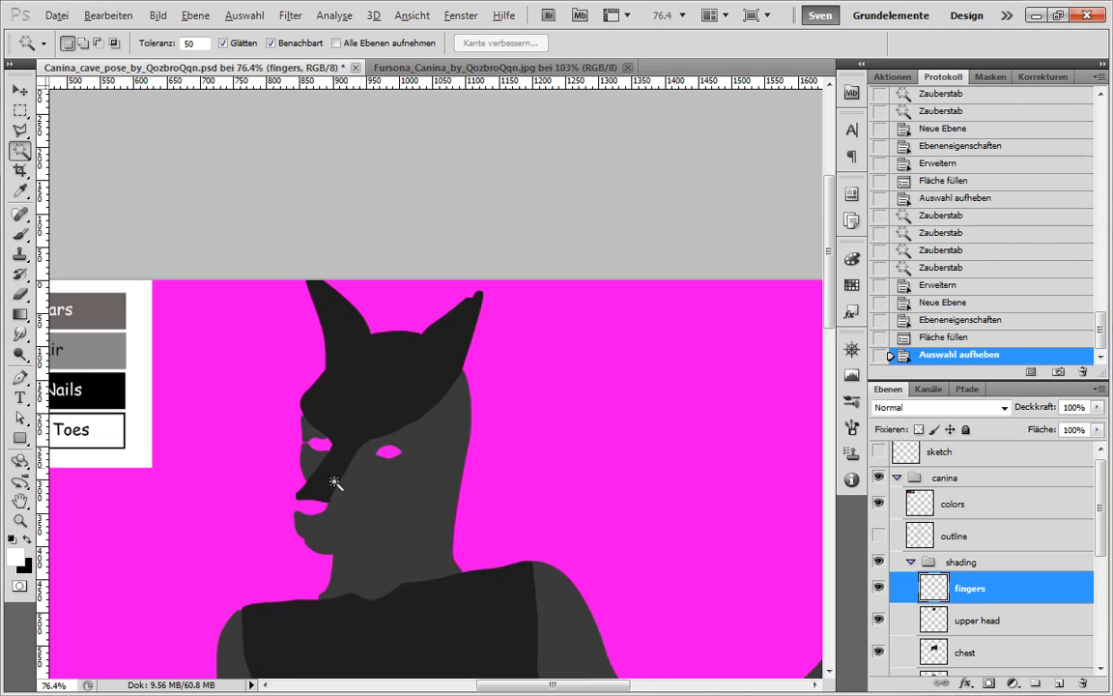
scroll(319, 464, "up", 2)
scroll(291, 432, "up", 5)
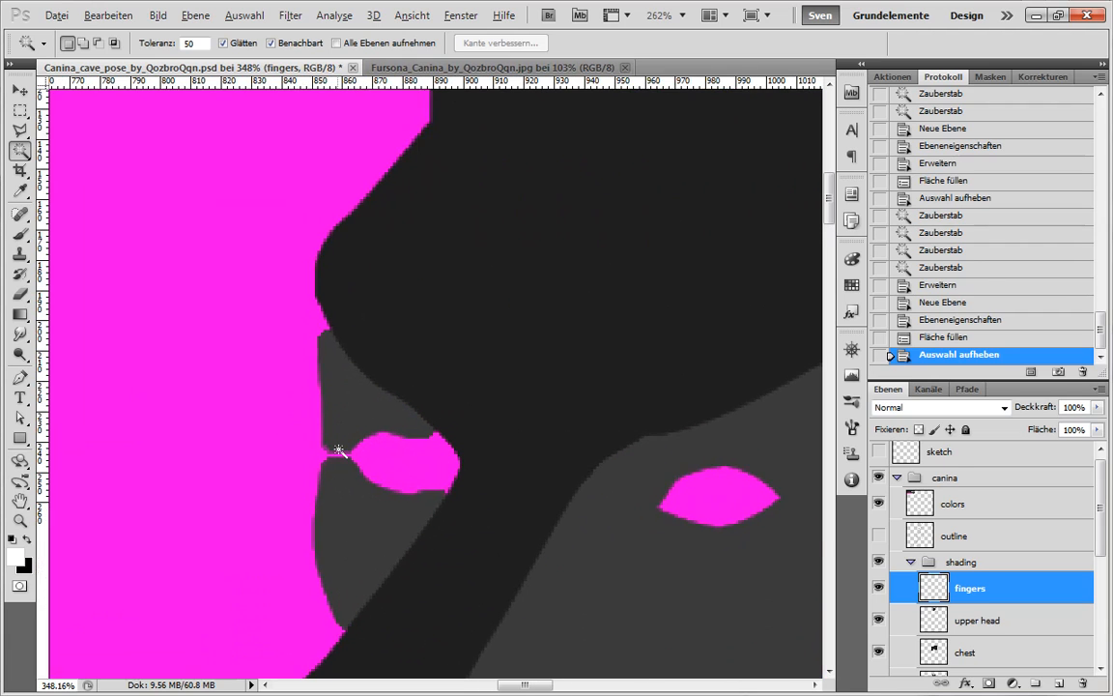
scroll(338, 377, "up", 2)
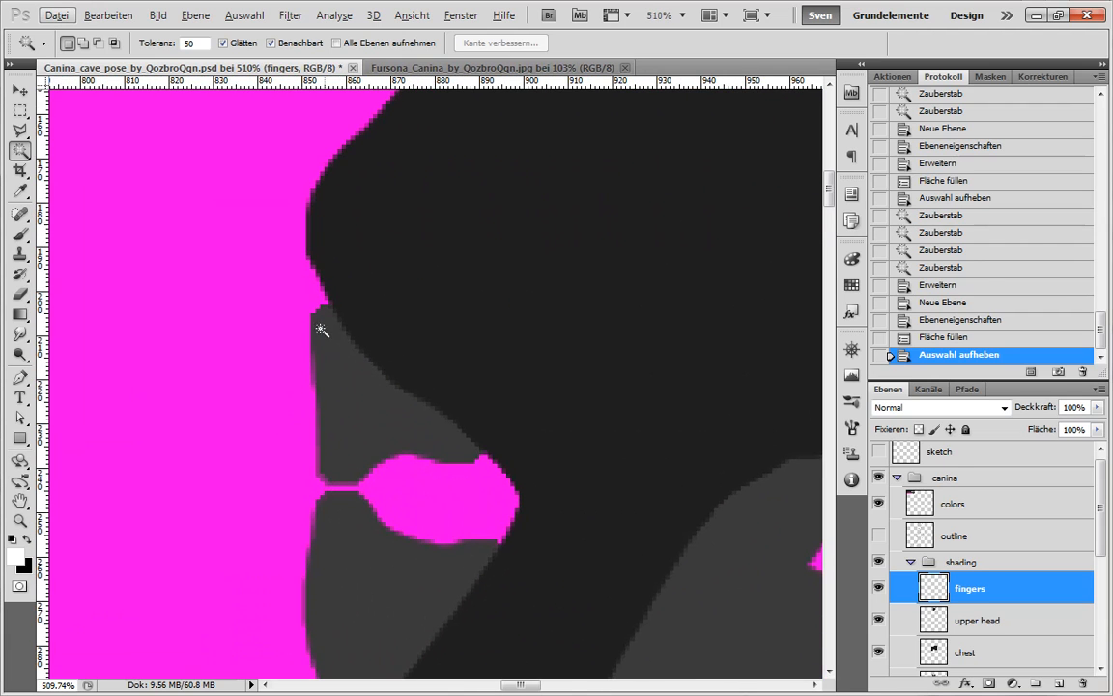
scroll(941, 495, "up", 1)
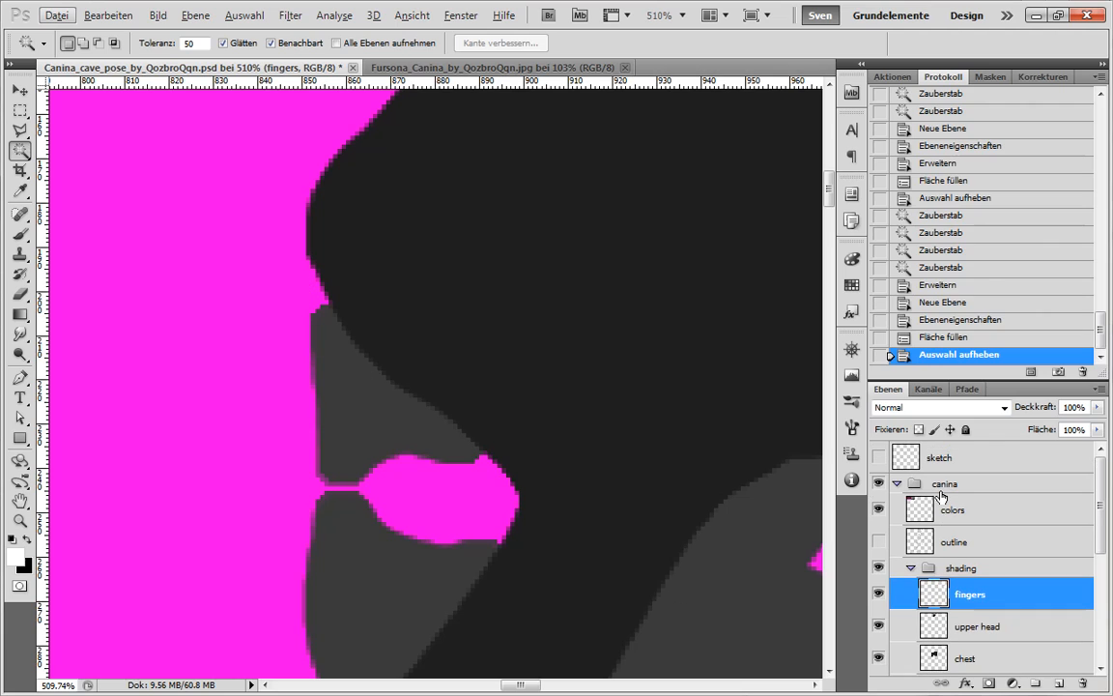
Show the outline layer again and set up a 4-pixel brush with the dark grey sampled from the face beside the far eye.
left_click(878, 541)
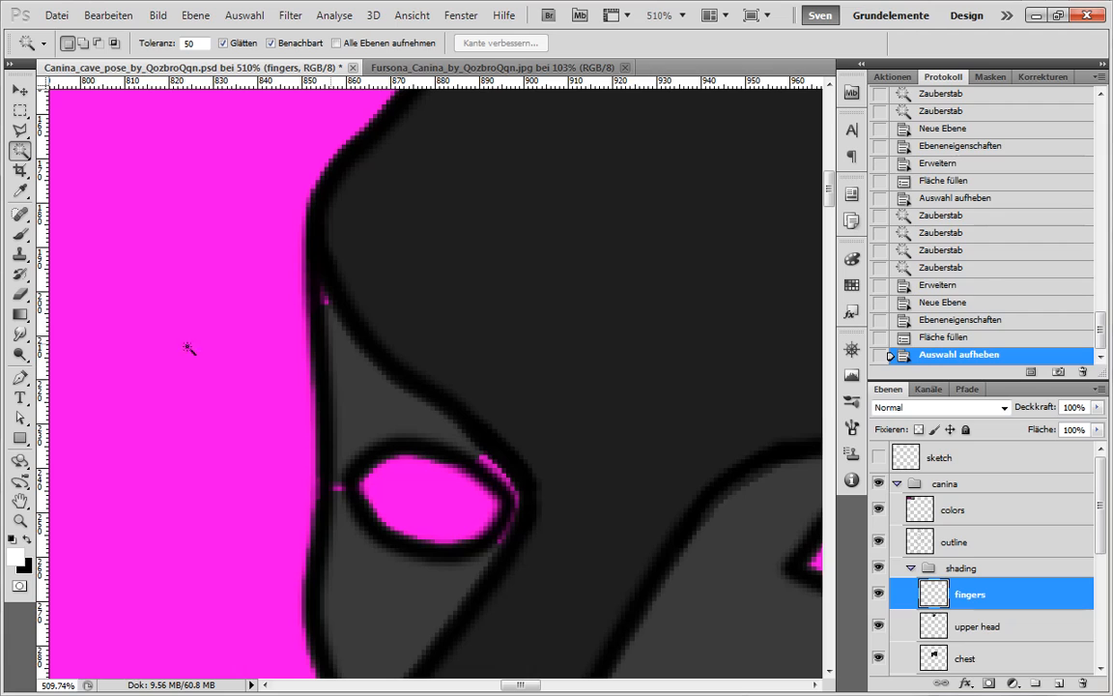
left_click(20, 234)
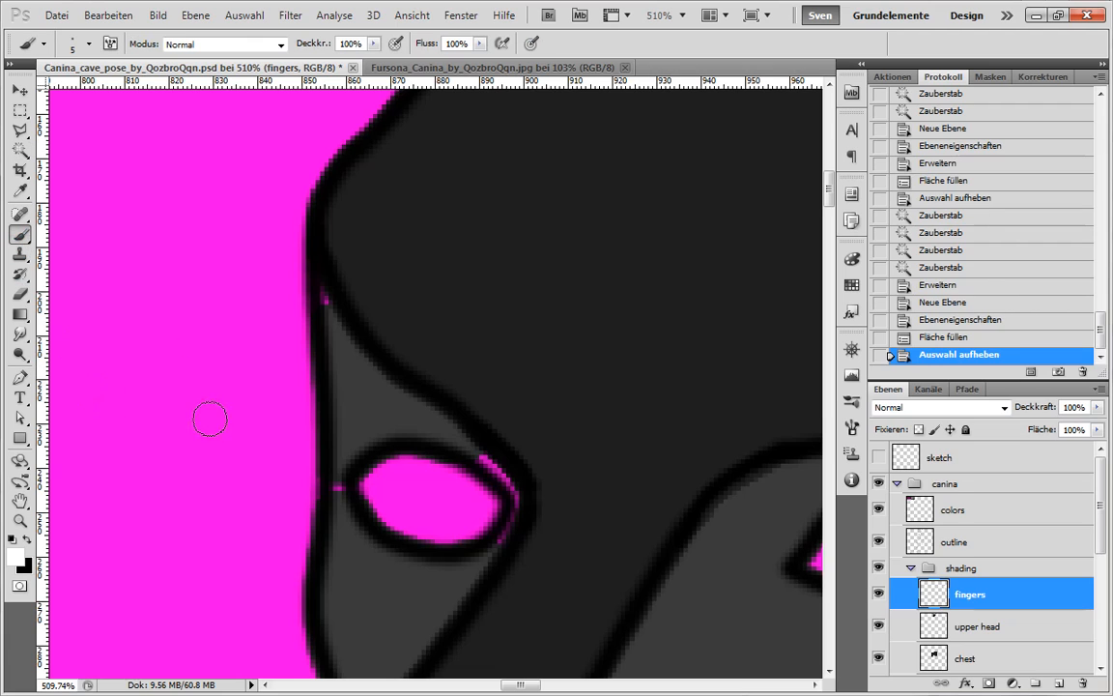
left_click(377, 400, "alt")
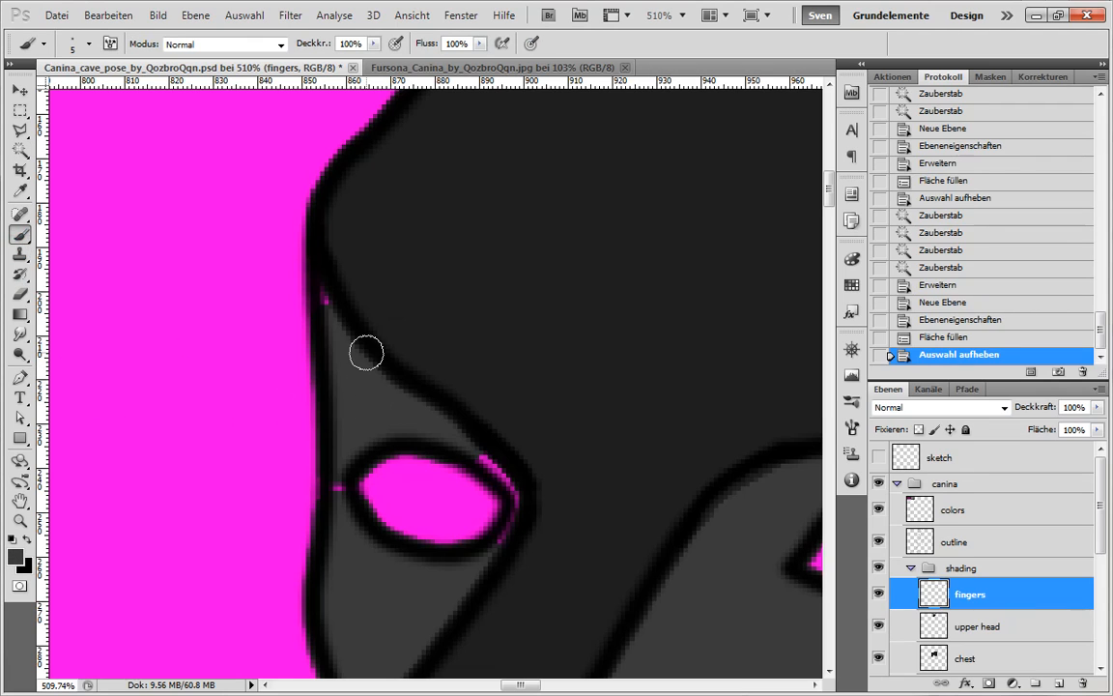
left_click(89, 43)
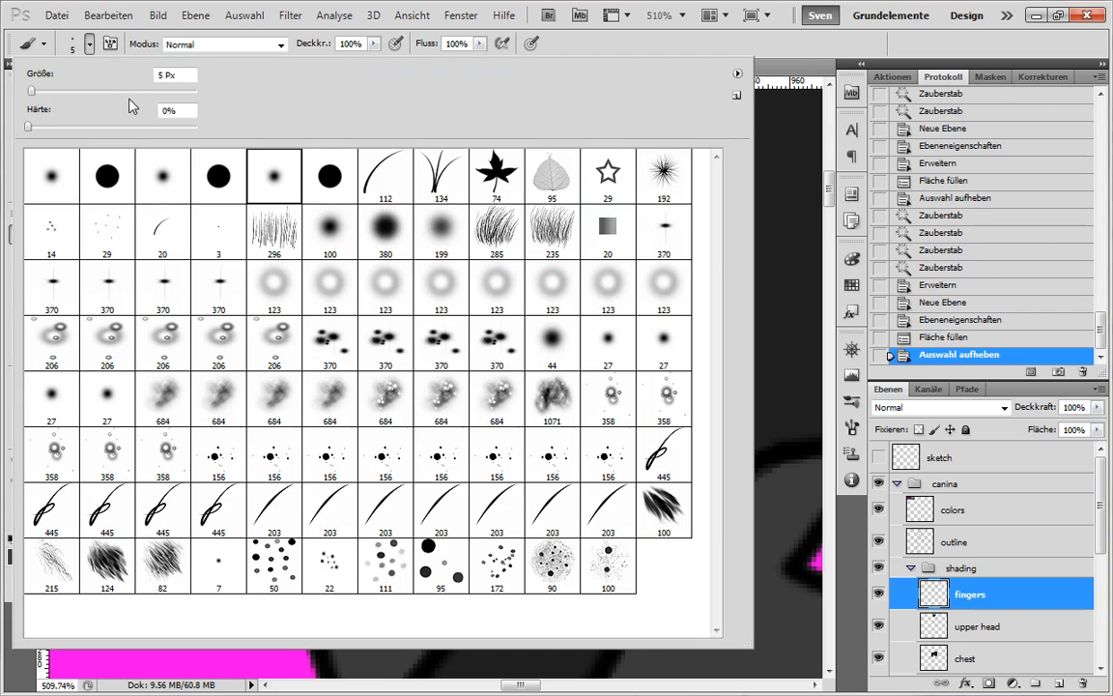
double_click(129, 172)
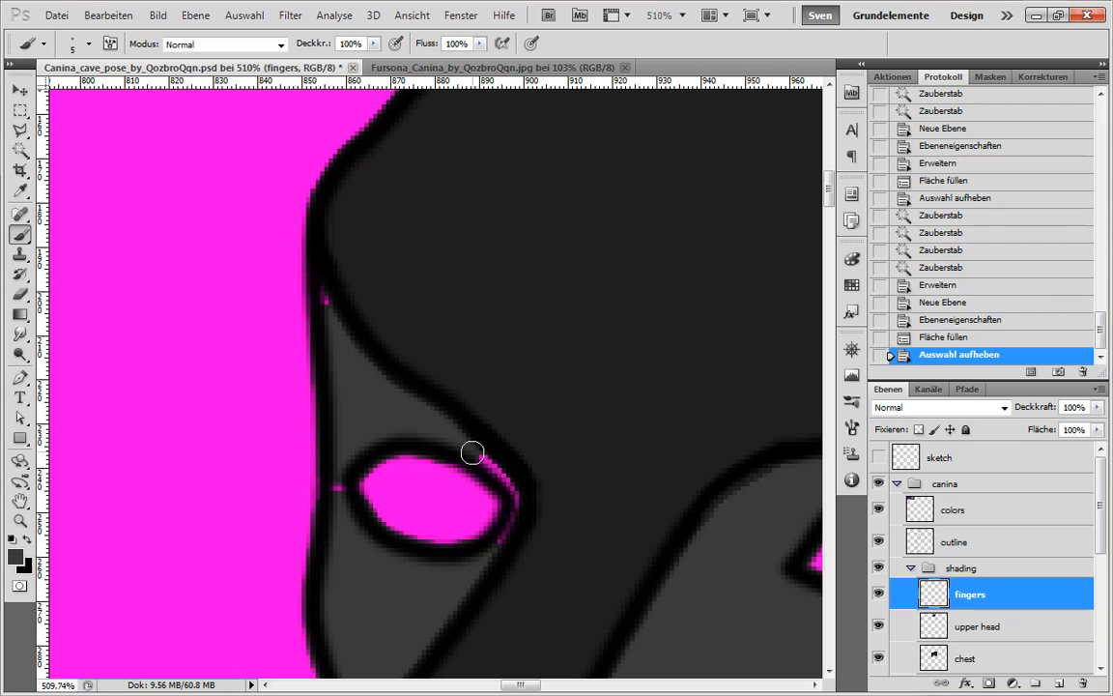
key("bracketleft")
mouse_move(481, 458)
left_mouse_down()
mouse_move(514, 503)
mouse_move(500, 532)
left_mouse_up()
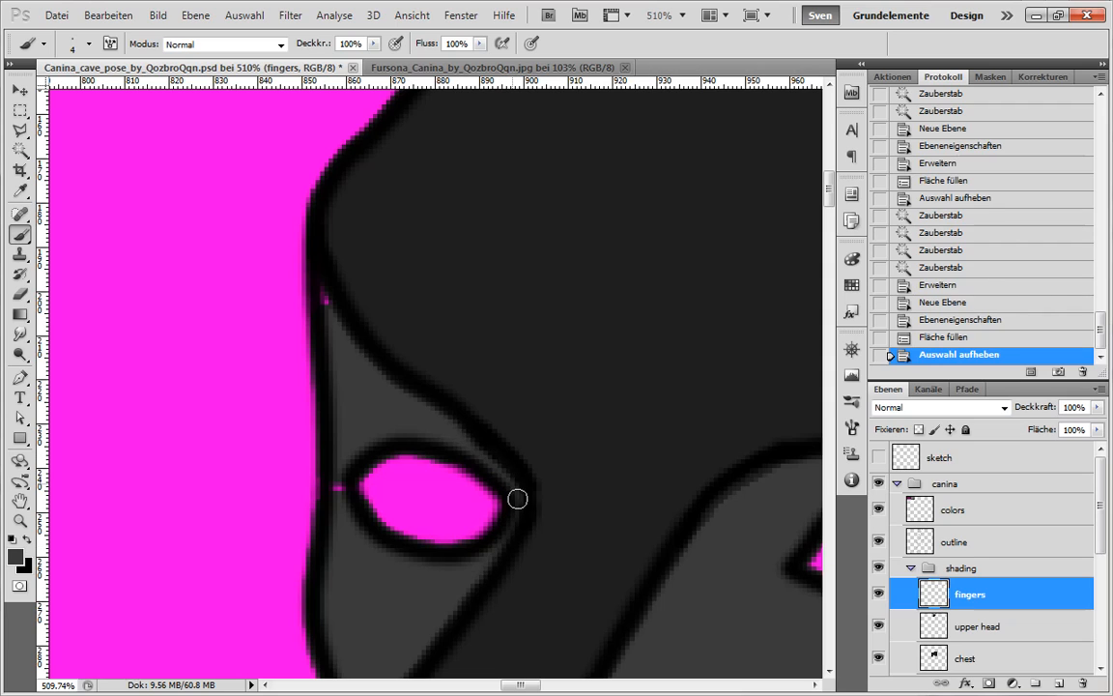
left_click(355, 362)
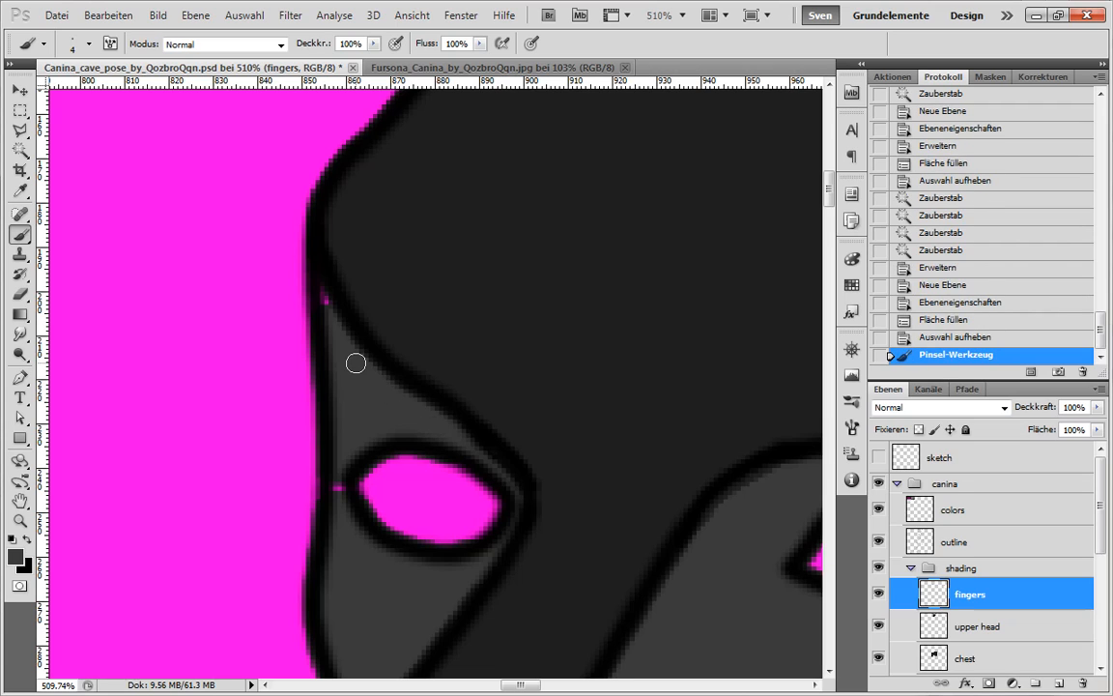
left_click(968, 338)
On the head_rightleg layer, paint dark grey over the magenta gaps at both corners of the far eye and below the brow.
scroll(995, 483, "down", 3)
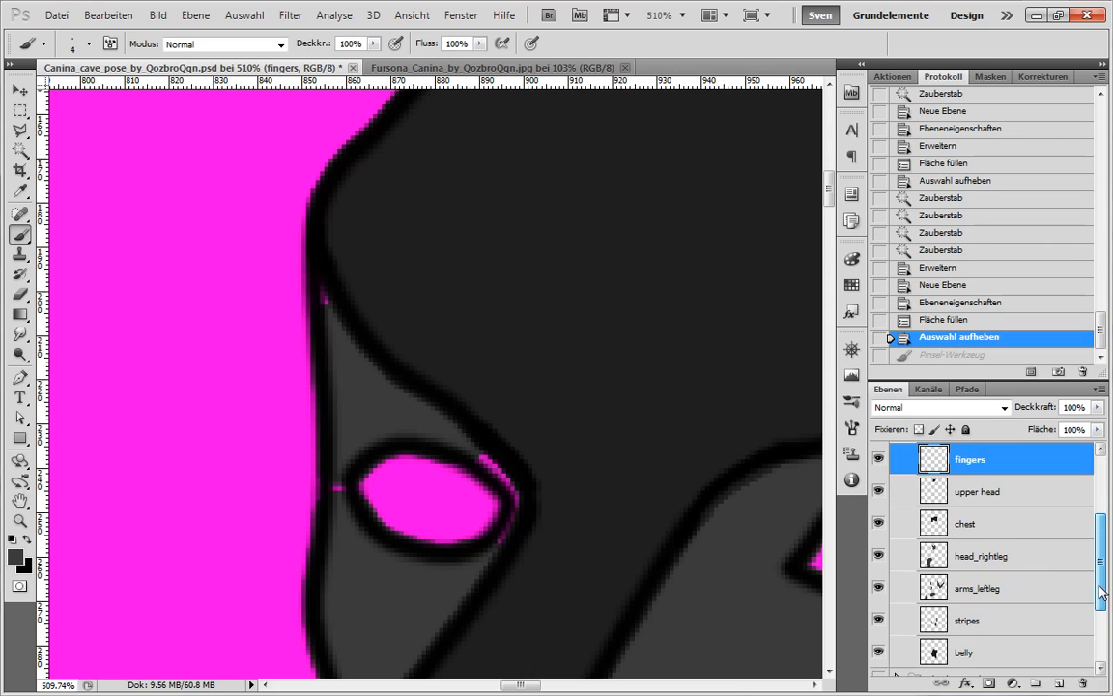
scroll(995, 483, "up", 1)
left_click(978, 542)
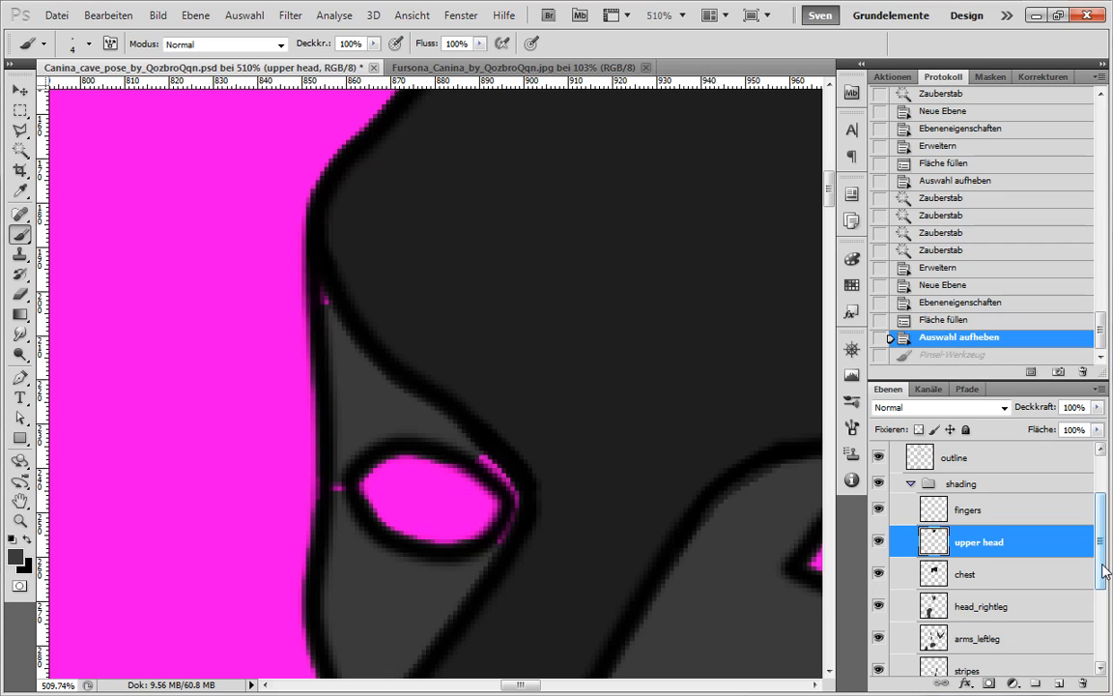
left_click_drag(1102, 572, 1098, 607)
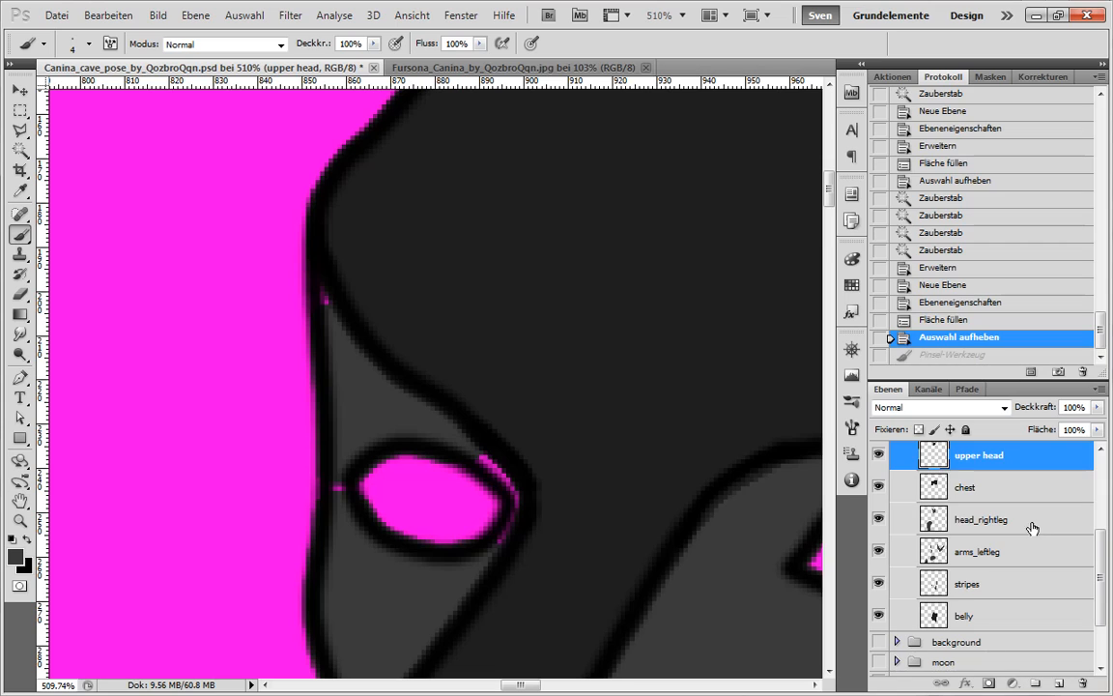
left_click(963, 517)
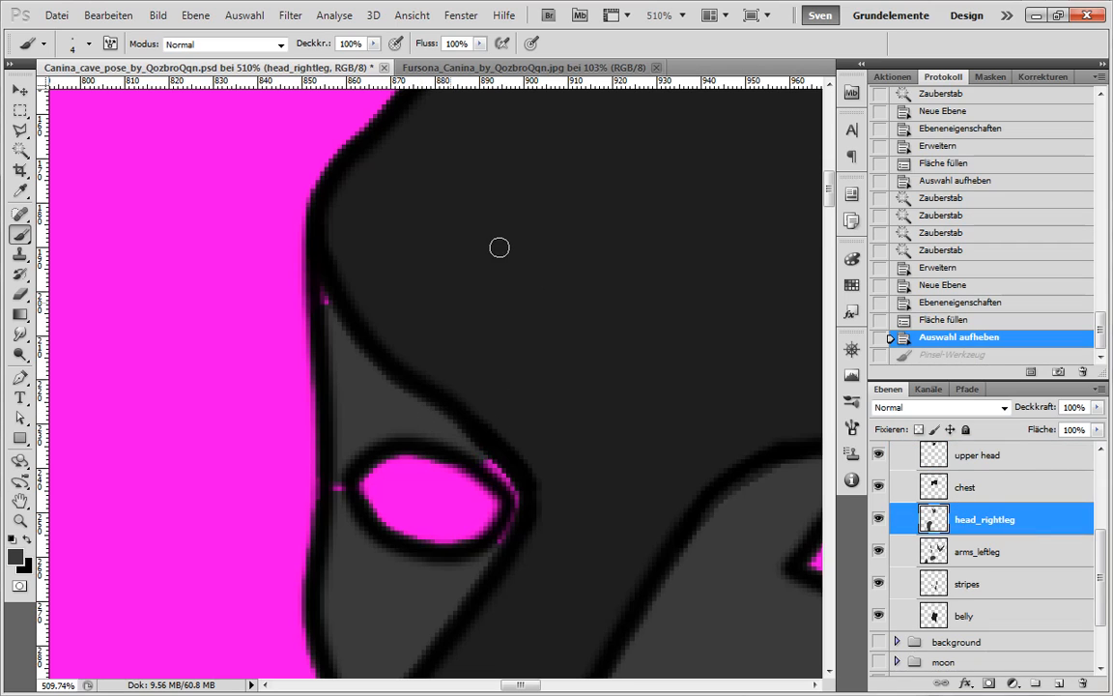
mouse_move(502, 473)
left_mouse_down()
mouse_move(476, 456)
mouse_move(522, 503)
mouse_move(486, 562)
mouse_move(527, 492)
mouse_move(493, 467)
left_mouse_up()
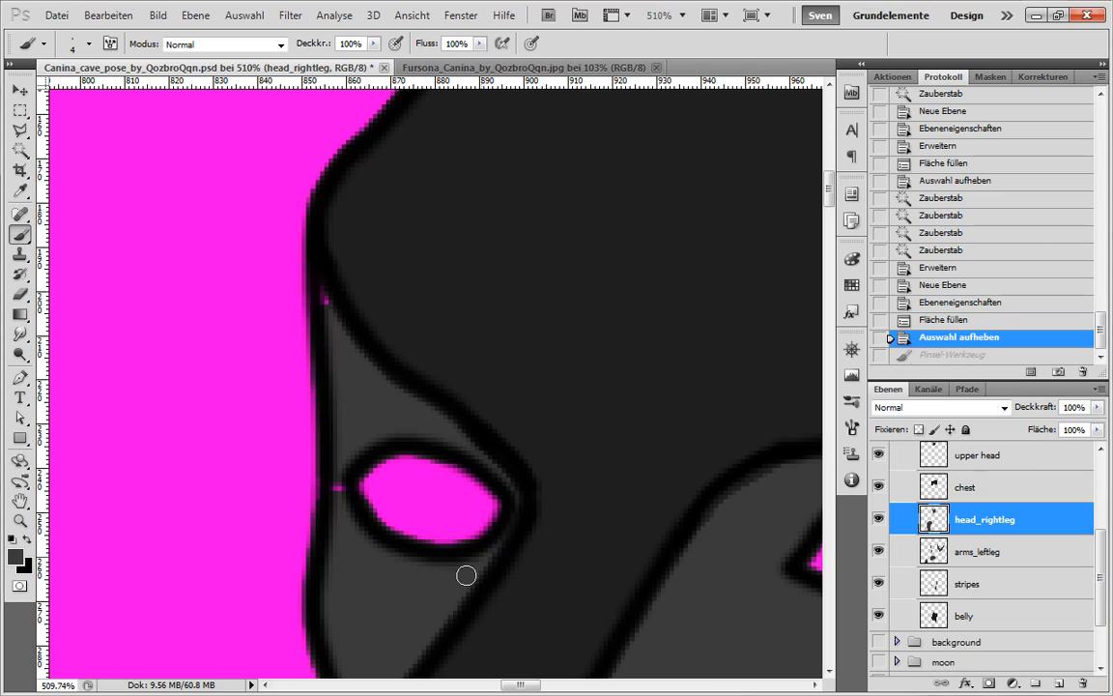
key("ctrl+z")
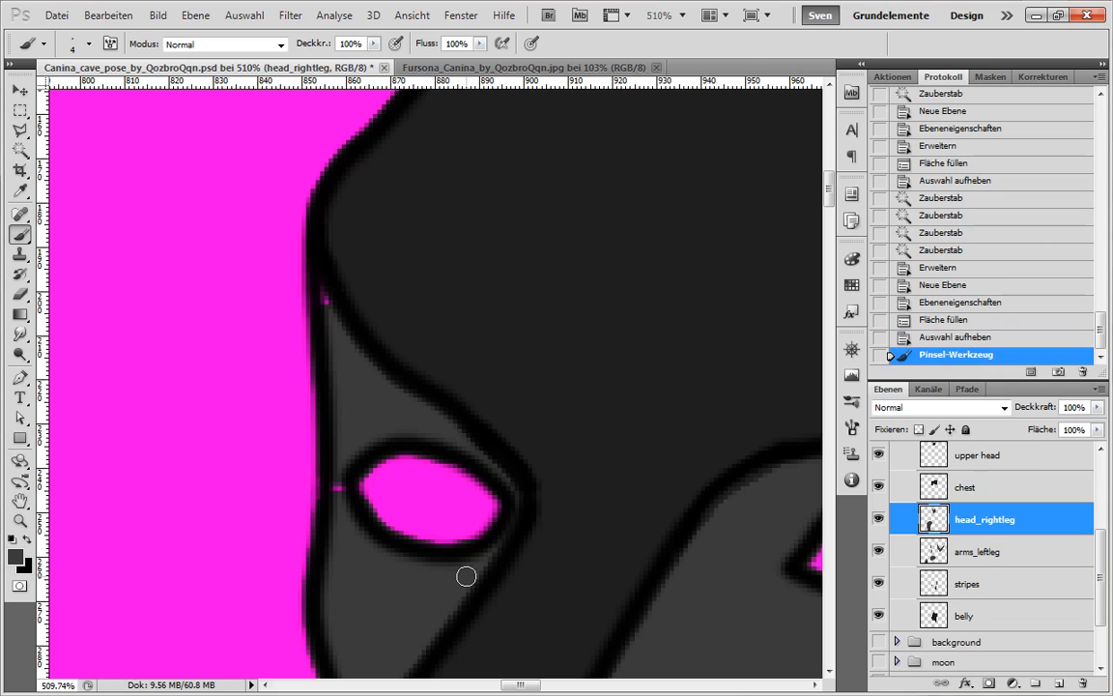
left_click_drag(338, 497, 322, 476)
left_click_drag(322, 283, 344, 329)
Hide the outline layer and touch up the face edge just below the brow with the dark grey brush.
scroll(966, 521, "up", 3)
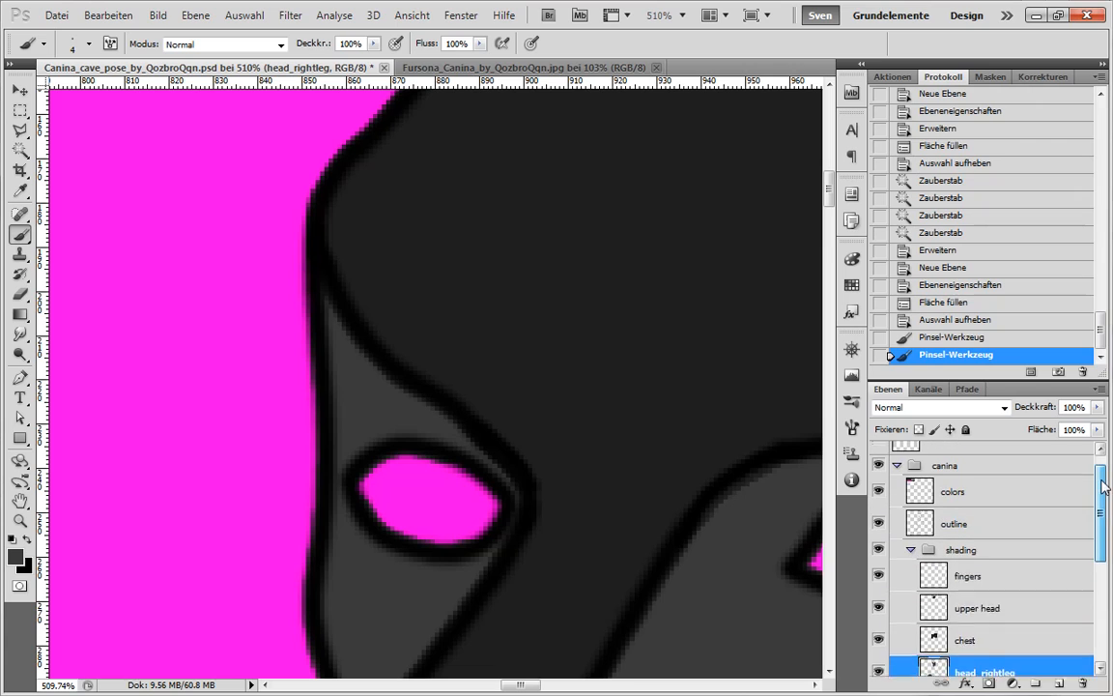
left_click(878, 541)
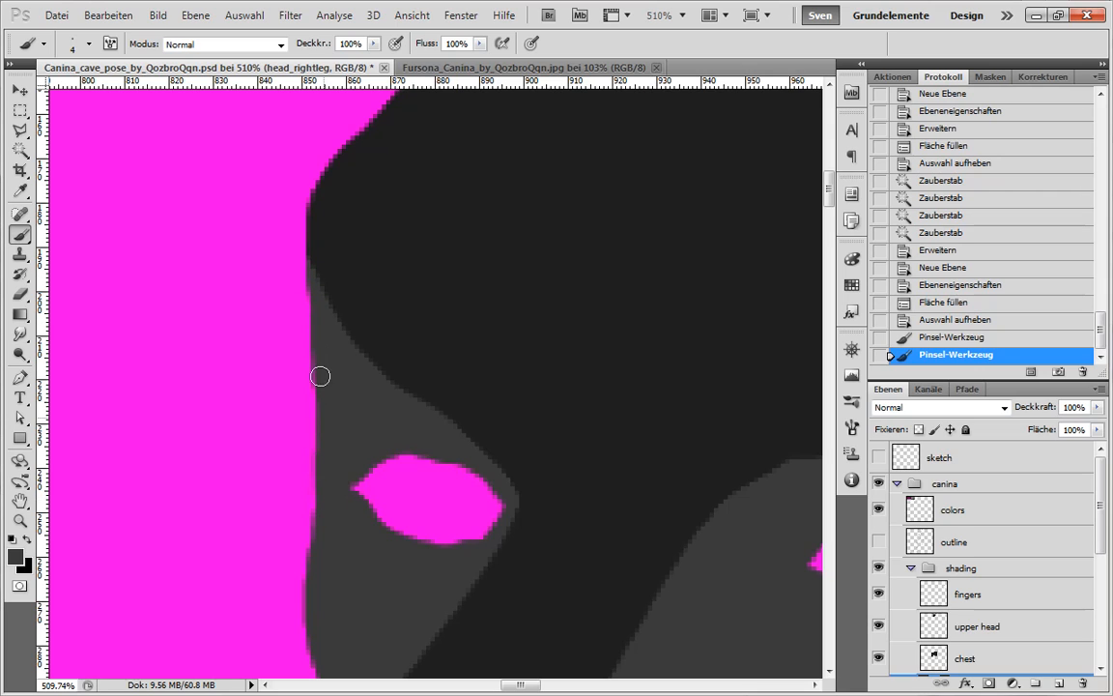
mouse_move(316, 293)
left_mouse_down()
mouse_move(316, 224)
mouse_move(306, 251)
left_mouse_up()
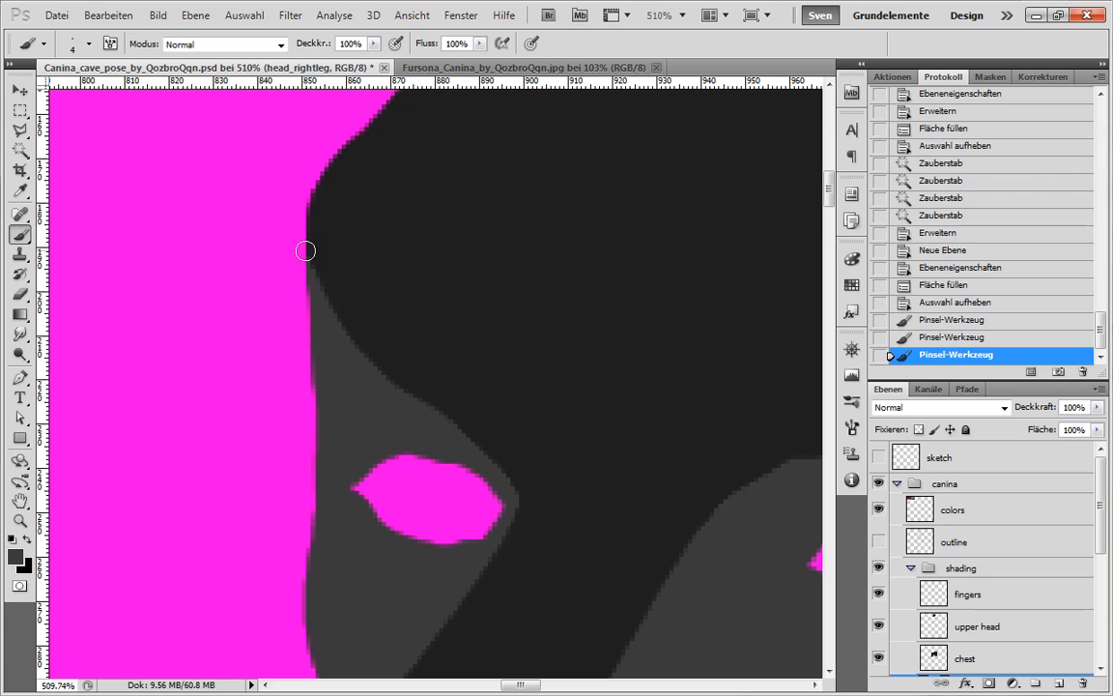
Touch up the corner where the far cheek meets the nose bridge with the dark grey brush.
left_click_drag(472, 541, 497, 300)
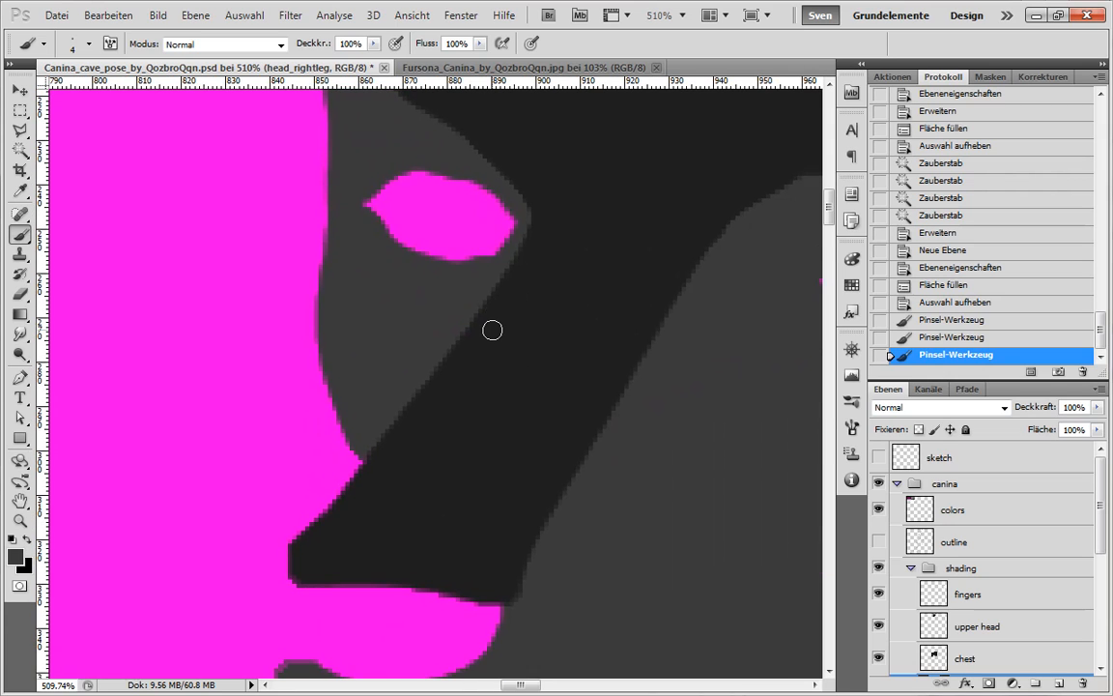
left_click(379, 468)
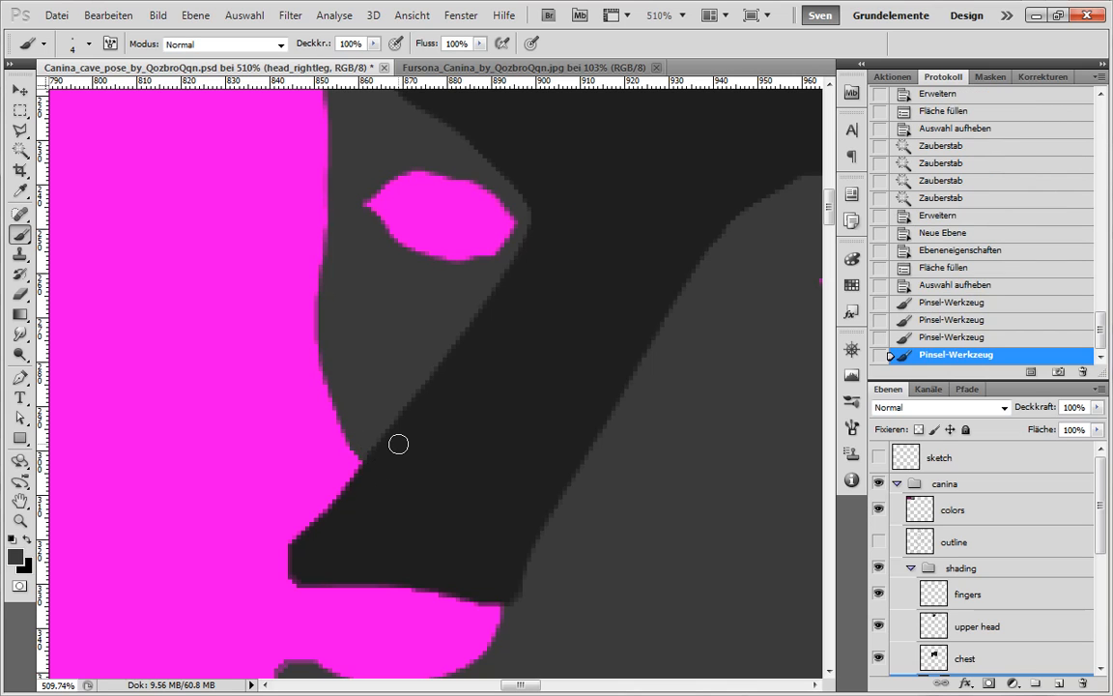
Inspect the flat colours around the eyes, forehead and ears for gaps, comparing the ear edge with the outline layer shown and hidden.
mouse_move(449, 326)
left_mouse_down()
mouse_move(431, 365)
mouse_move(323, 451)
left_mouse_up()
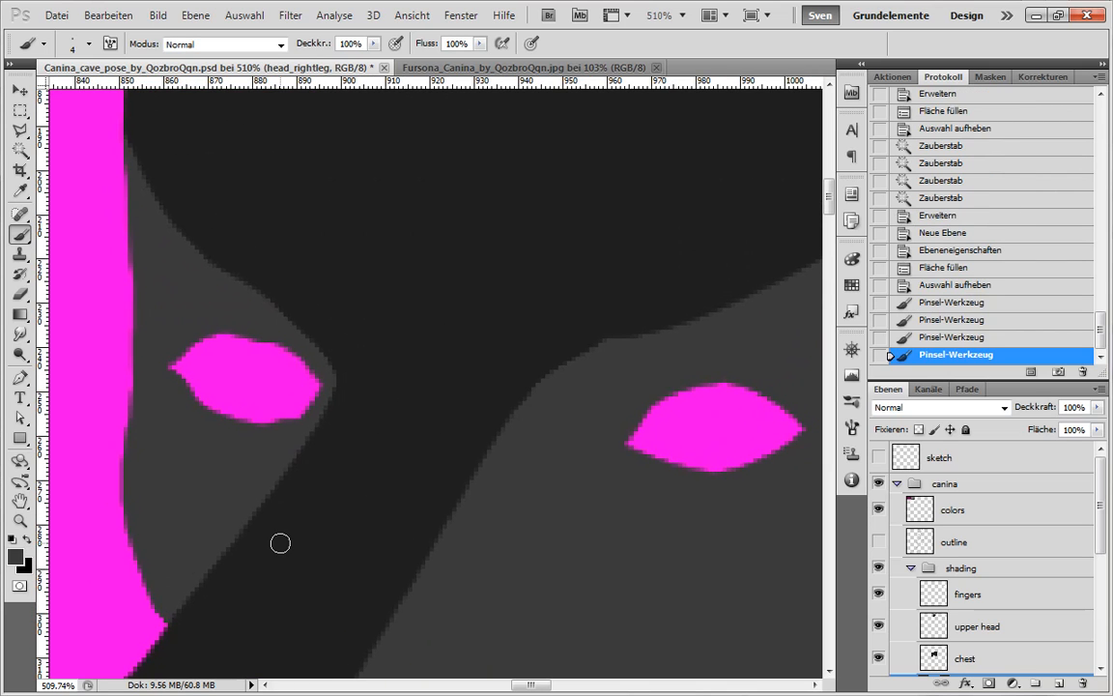
left_click_drag(666, 449, 378, 534)
left_click_drag(583, 314, 459, 514)
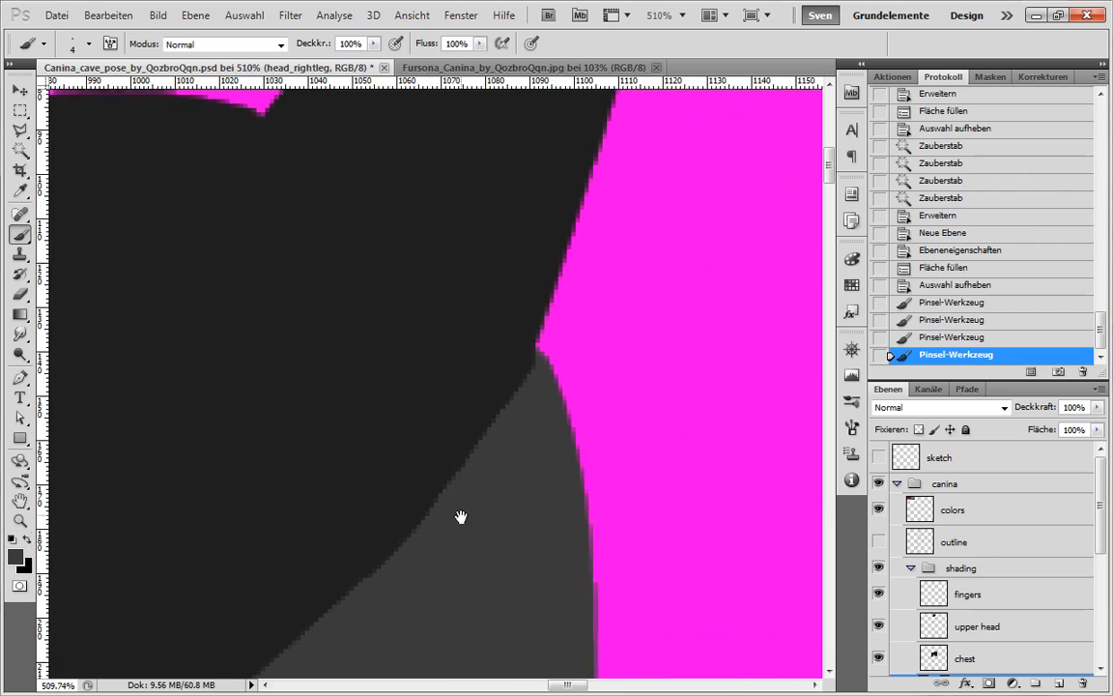
key("ctrl+r")
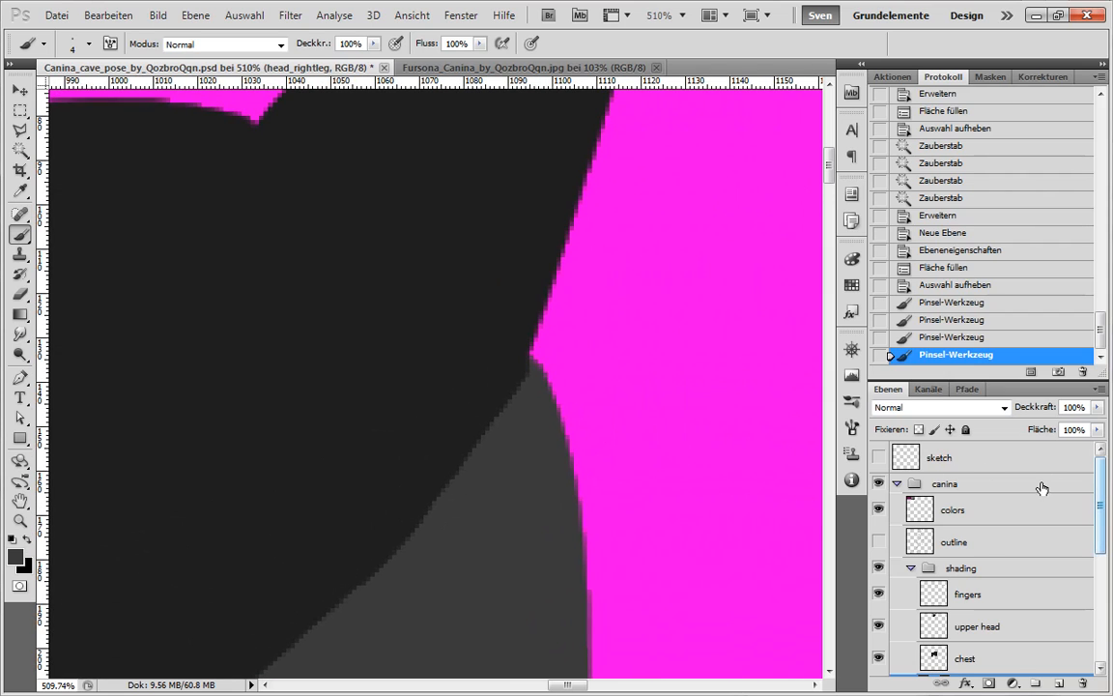
left_click(877, 541)
left_click(877, 542)
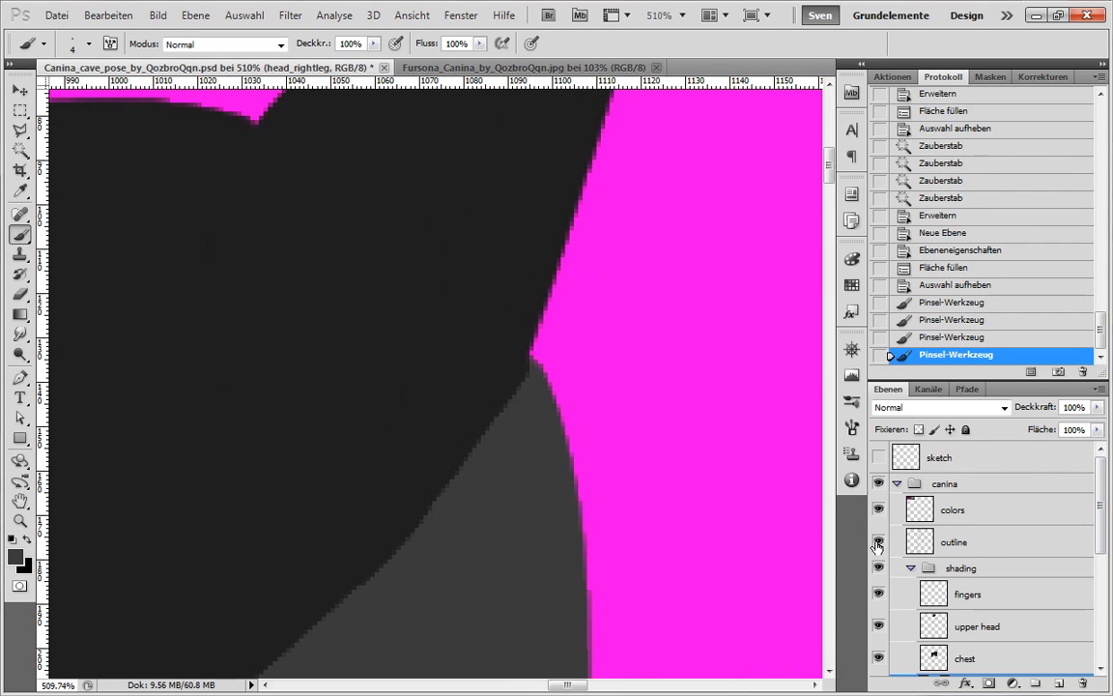
left_click(877, 542)
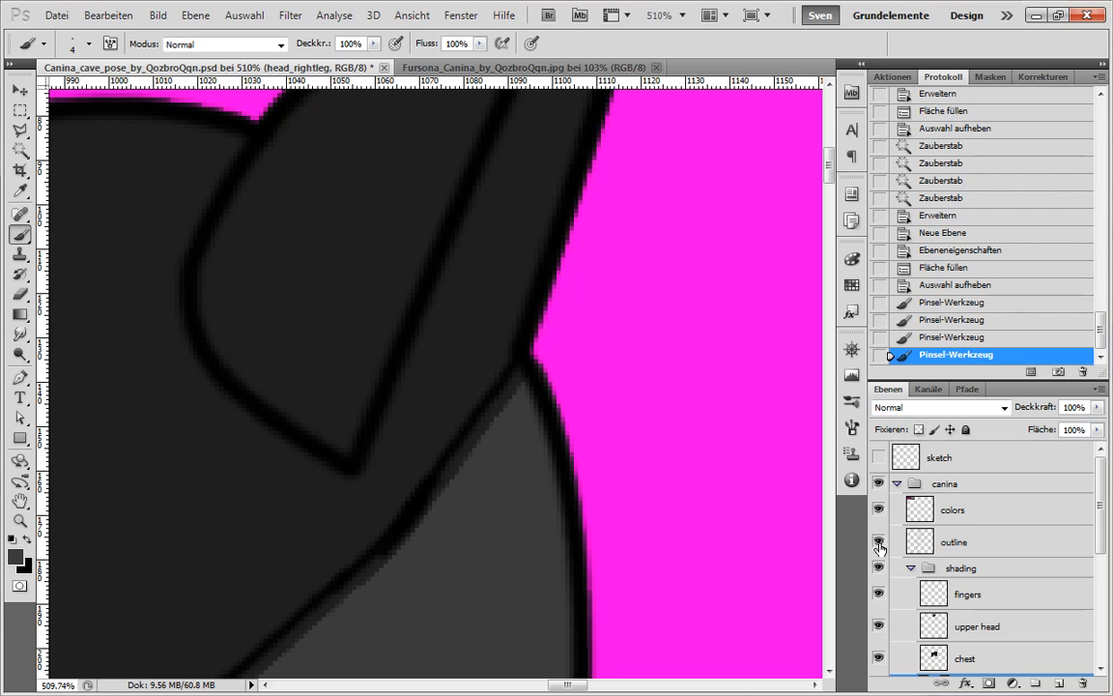
left_click(877, 542)
left_click_drag(563, 536, 430, 590)
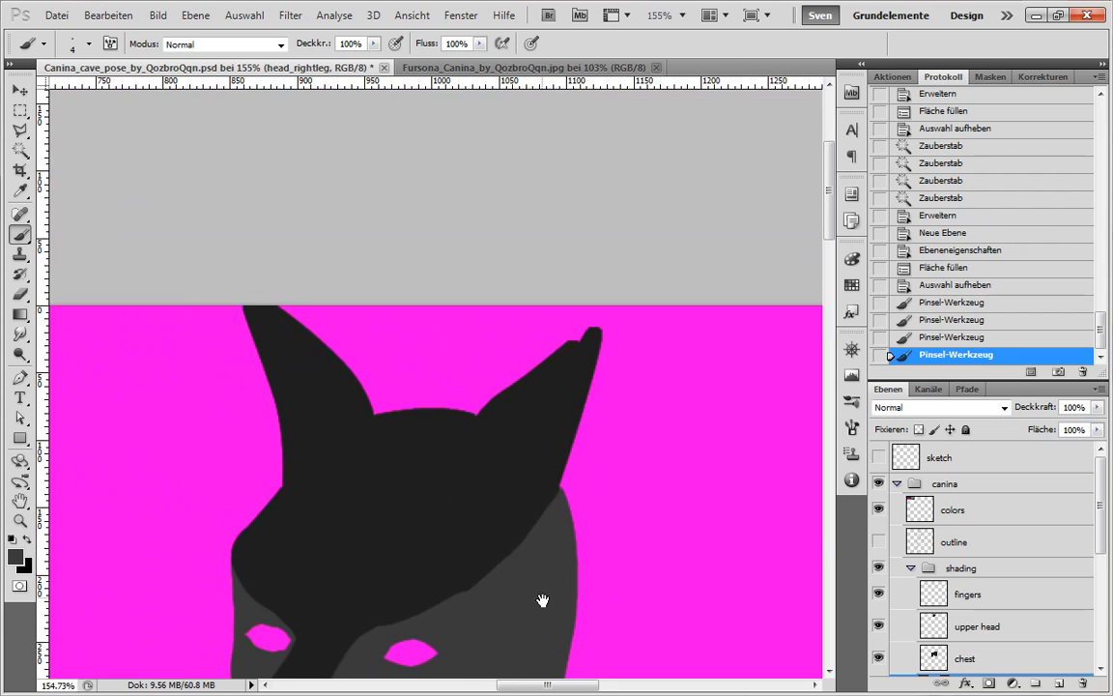
left_click_drag(544, 601, 571, 421)
key("ctrl+r")
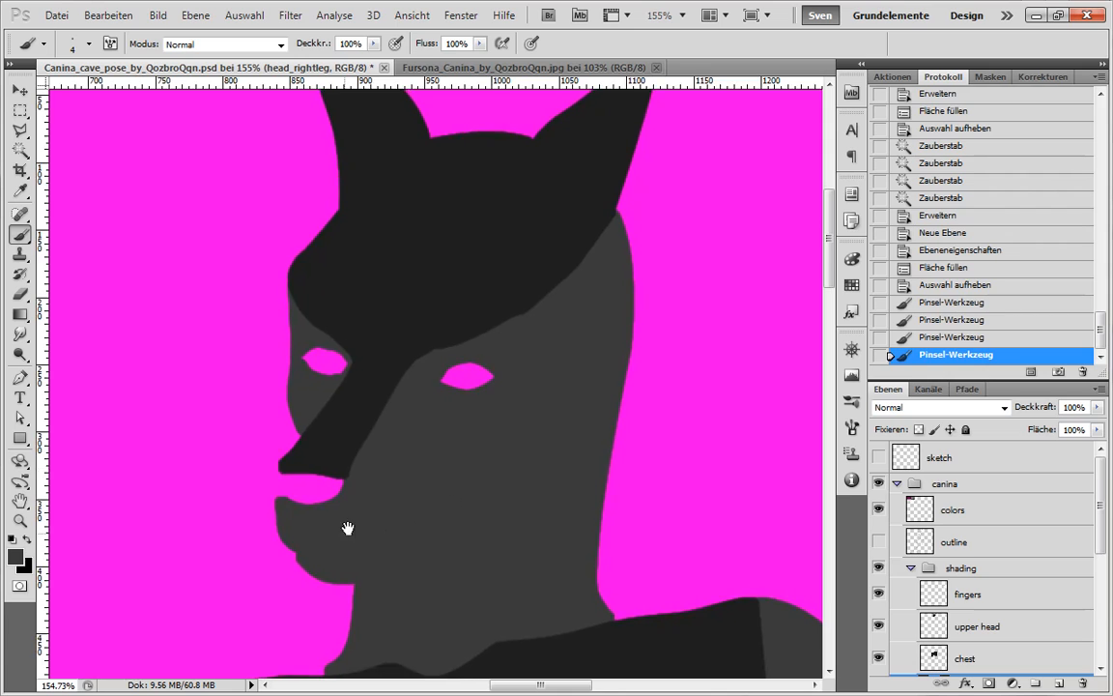
left_click_drag(348, 527, 378, 484)
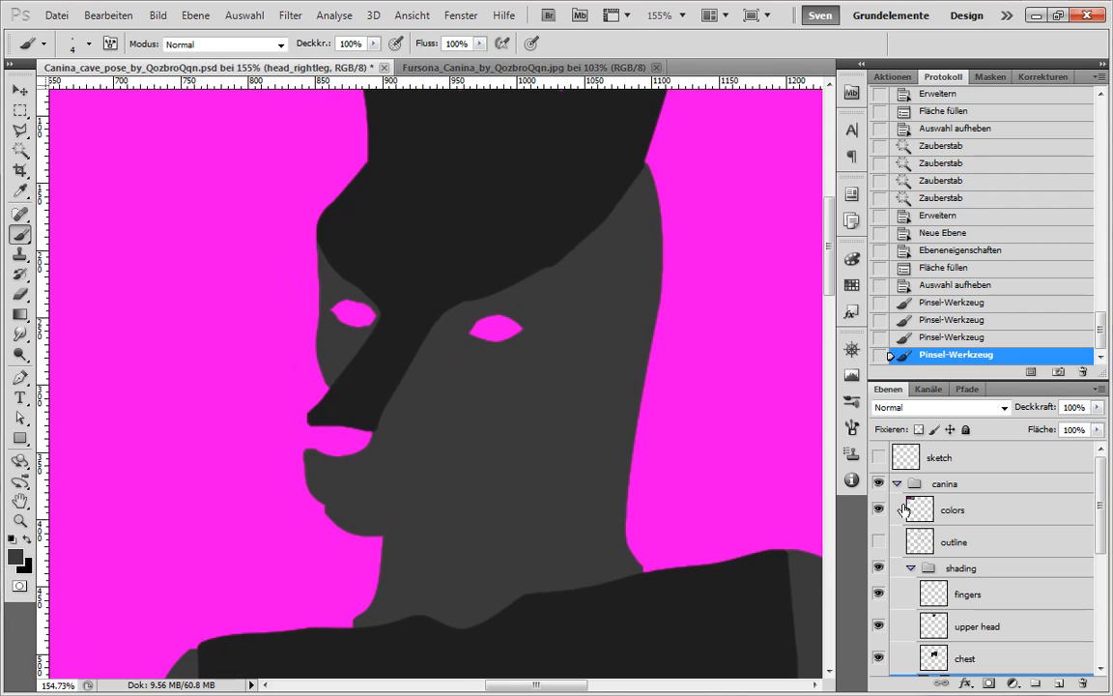
Compare the muzzle with the outline layer and try to smooth the notch between muzzle and chin with dark grey.
left_click(879, 543)
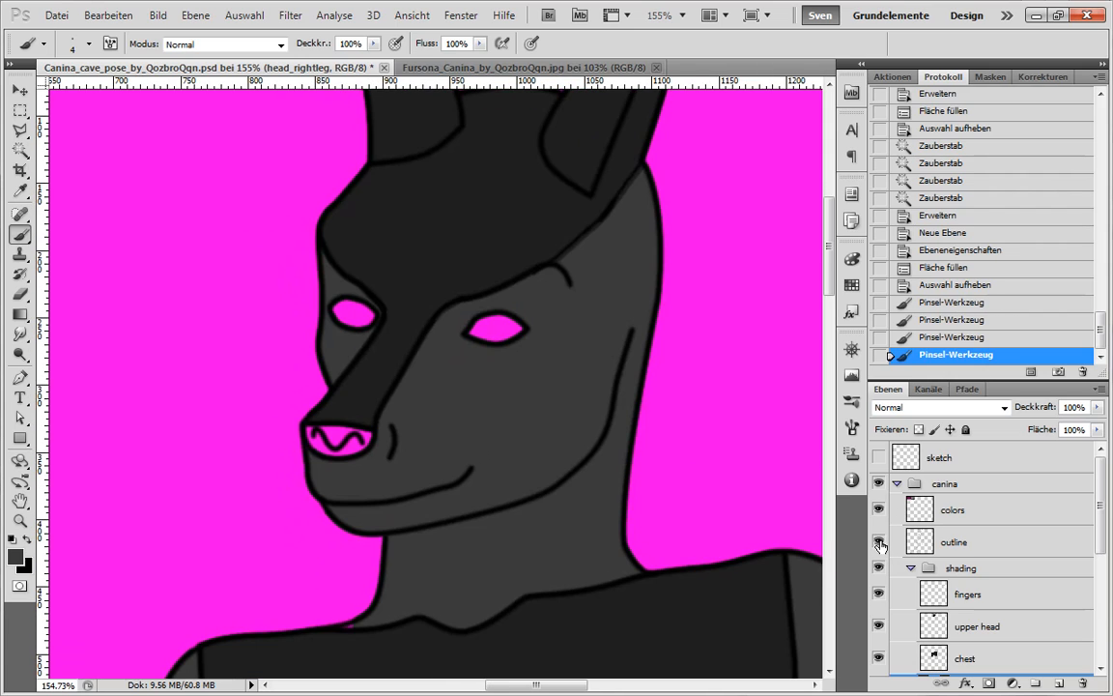
left_click(879, 543)
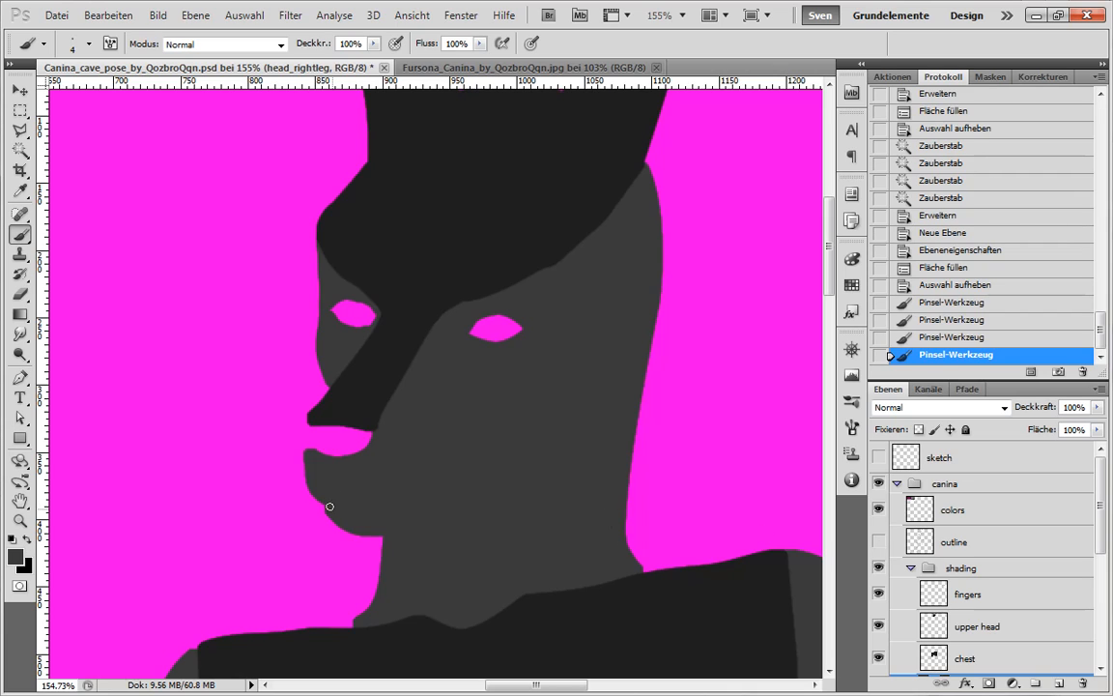
left_click_drag(328, 508, 369, 489)
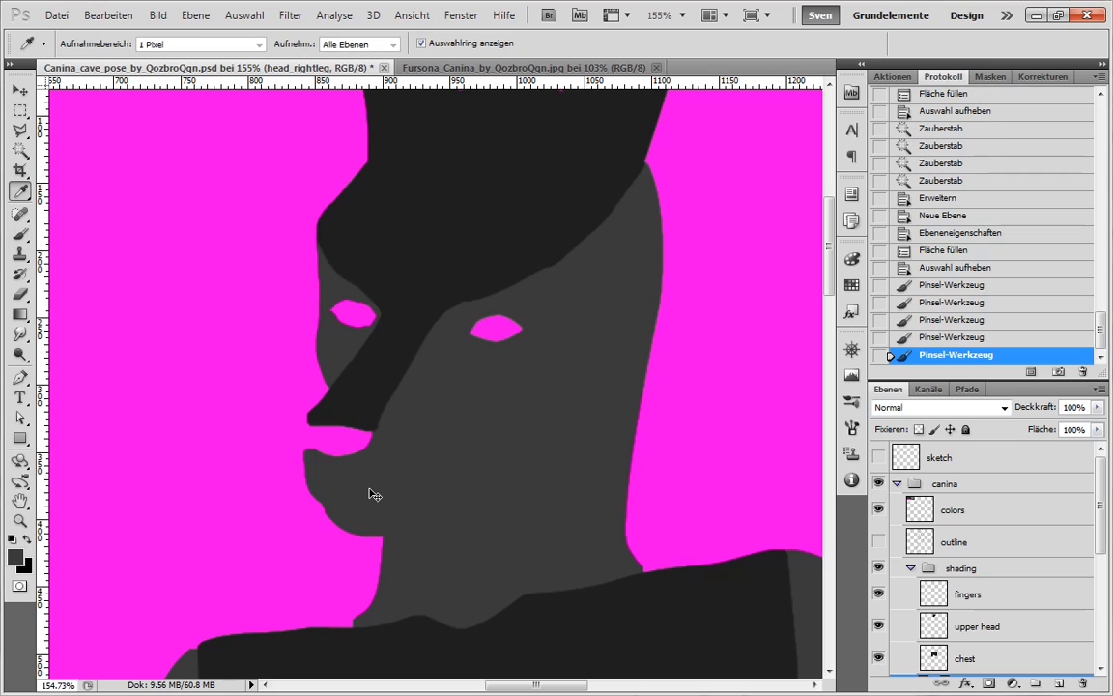
left_click(374, 495, "alt")
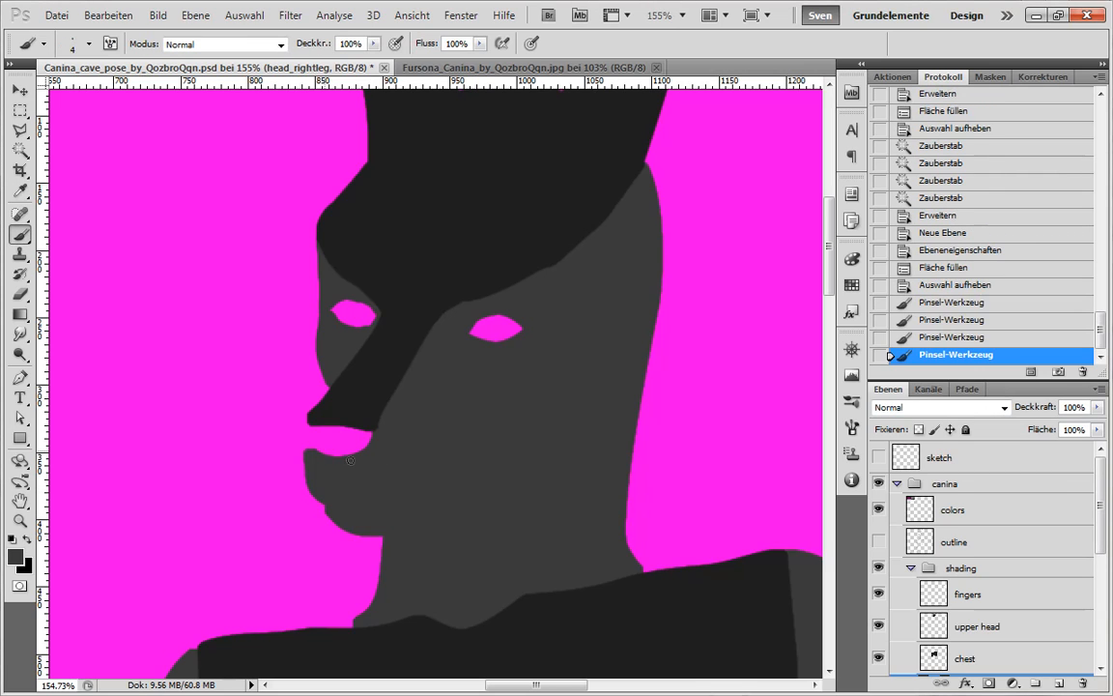
Paint a dark grey strip along the muzzle's front edge beside the magenta nose, using the outline layer as guide before hiding it.
left_click(877, 542)
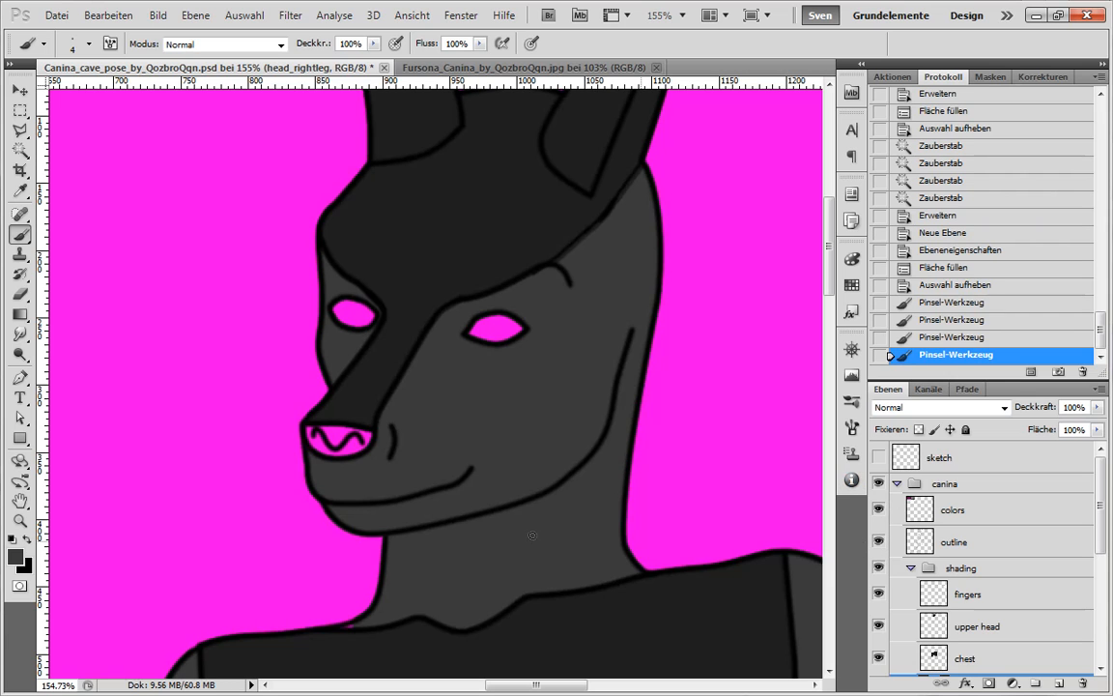
scroll(322, 452, "up", 5)
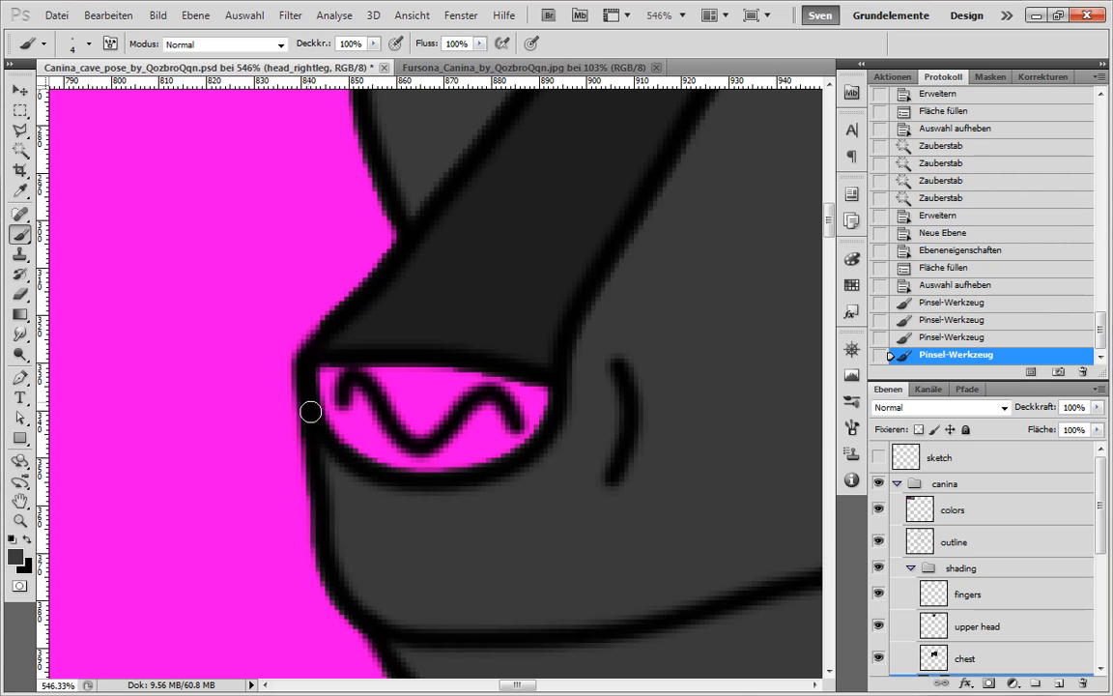
mouse_move(310, 411)
left_mouse_down()
mouse_move(325, 469)
mouse_move(367, 474)
left_mouse_up()
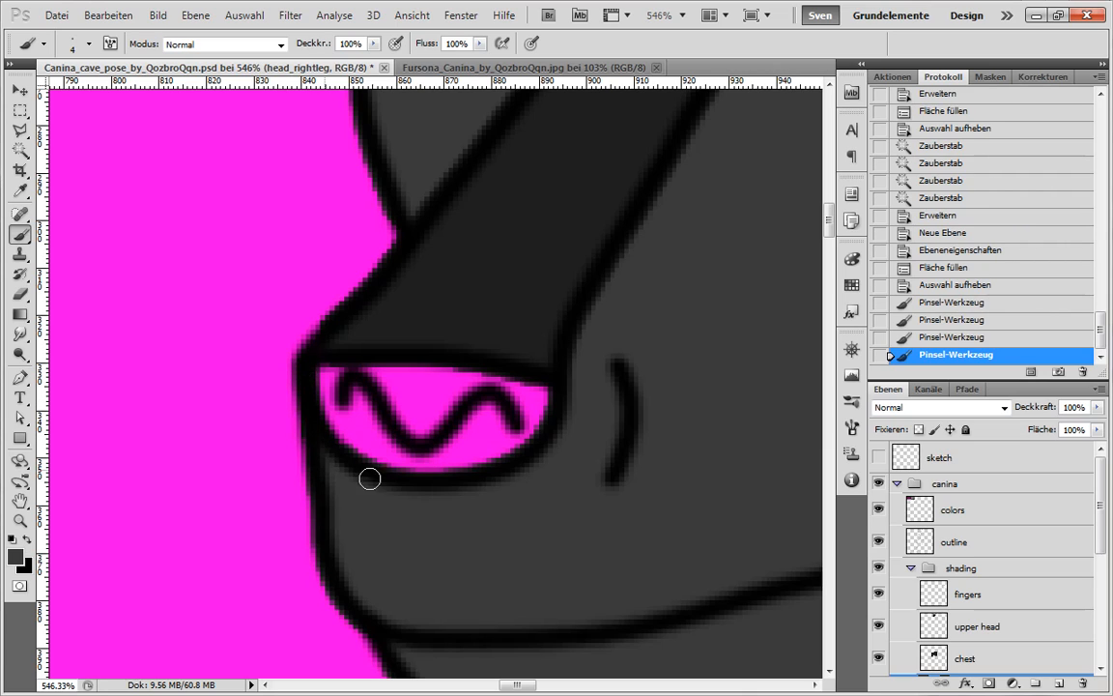
left_click(878, 541)
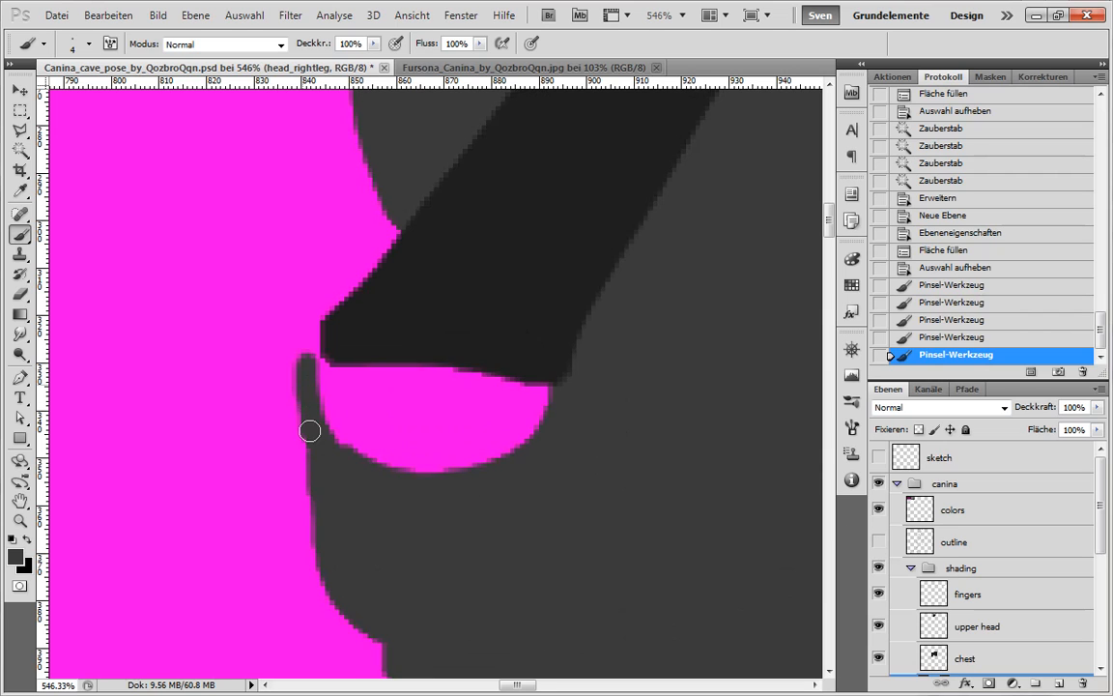
mouse_move(309, 430)
left_mouse_down()
mouse_move(318, 482)
mouse_move(304, 374)
mouse_move(334, 370)
left_mouse_up()
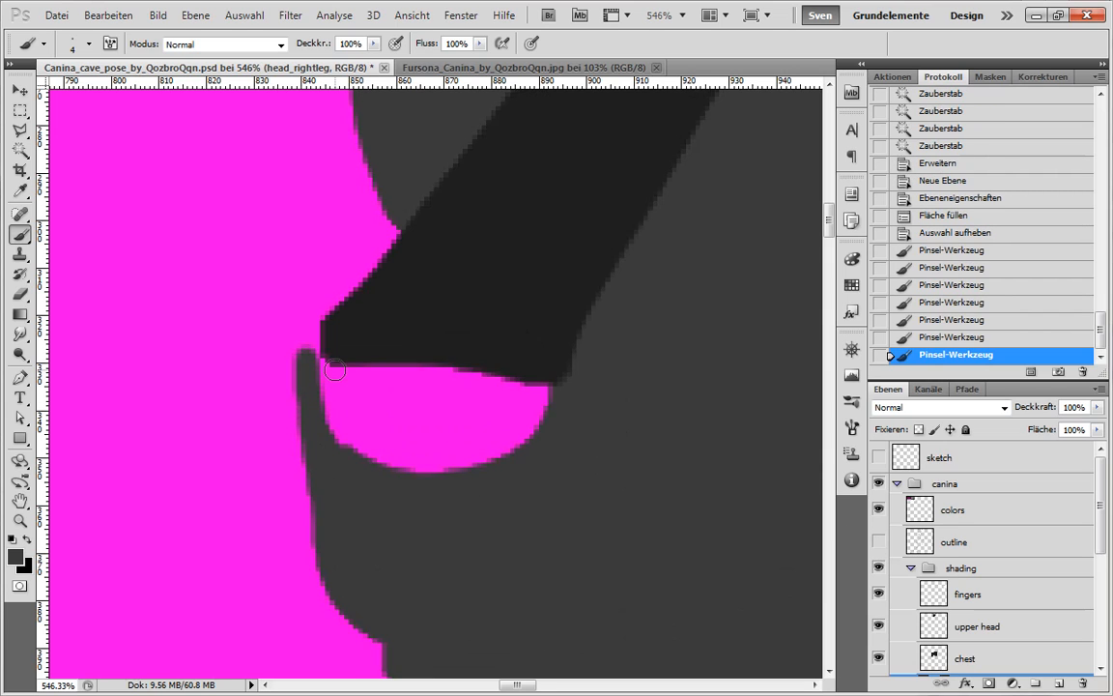
Erase the excess dark grey along the outer side and upper end of the strip in front of the nose with an 8-pixel eraser.
scroll(621, 526, "down", 6)
left_click_drag(666, 584, 597, 552)
scroll(596, 526, "up", 5)
key("e")
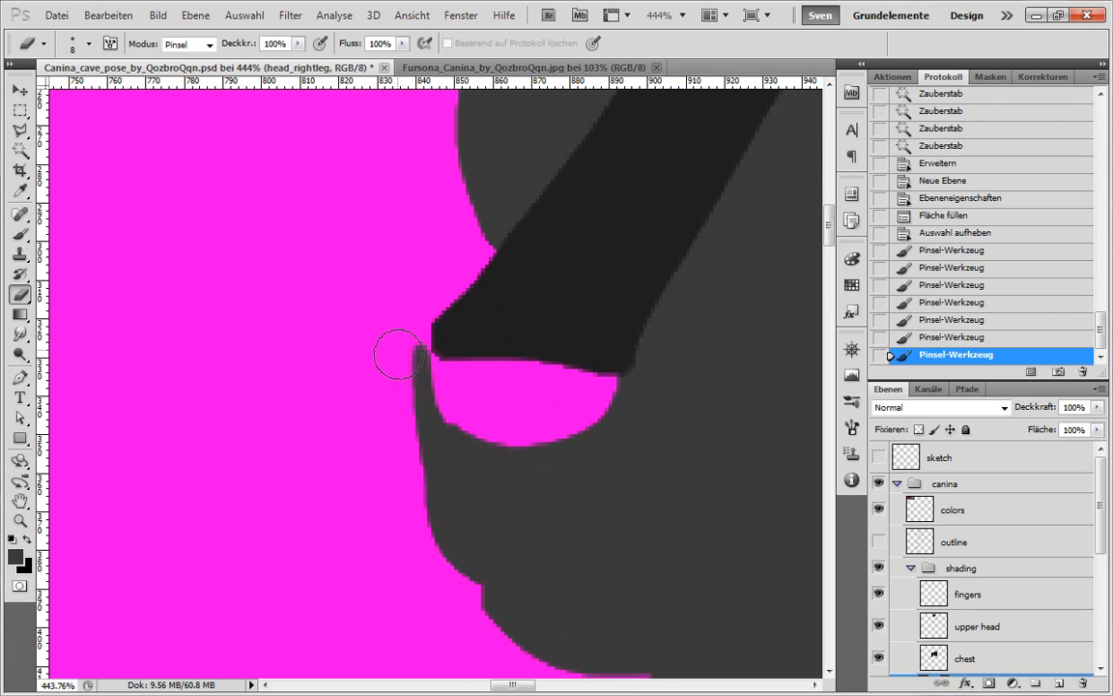
mouse_move(397, 472)
left_mouse_down()
mouse_move(405, 368)
mouse_move(391, 396)
left_mouse_up()
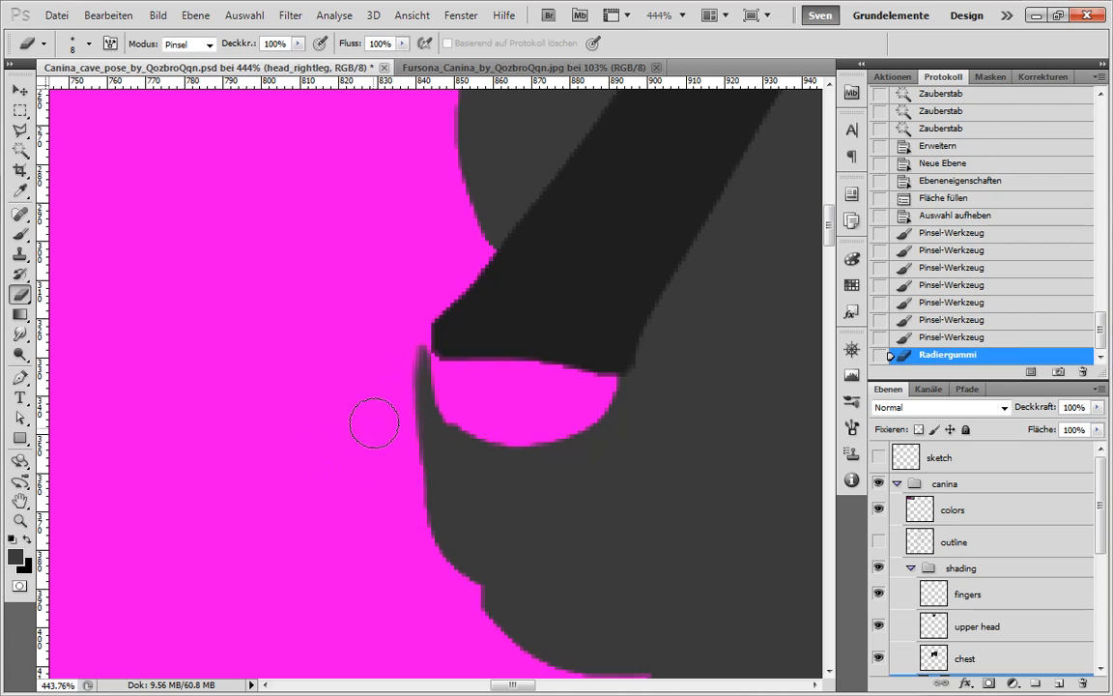
key("b")
key("e")
mouse_move(405, 360)
left_mouse_down()
mouse_move(410, 340)
mouse_move(429, 335)
mouse_move(395, 377)
mouse_move(415, 302)
left_mouse_up()
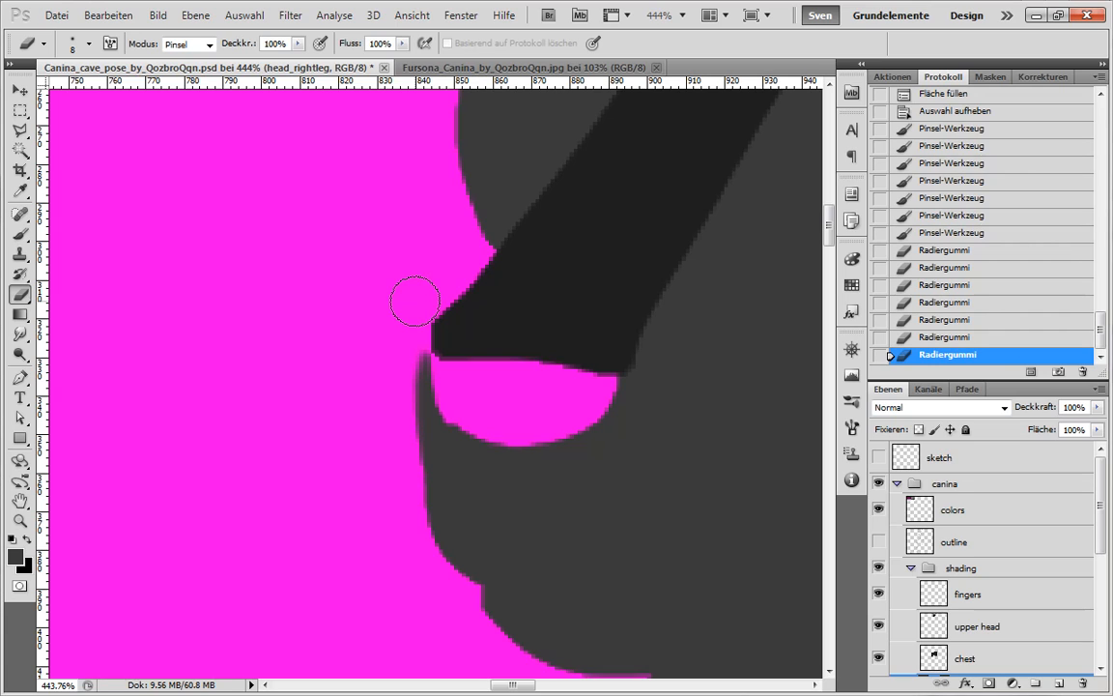
Extend the near-black tip of the nose bridge to the muzzle's front edge with a 4-pixel brush in the matching near-black.
key("x")
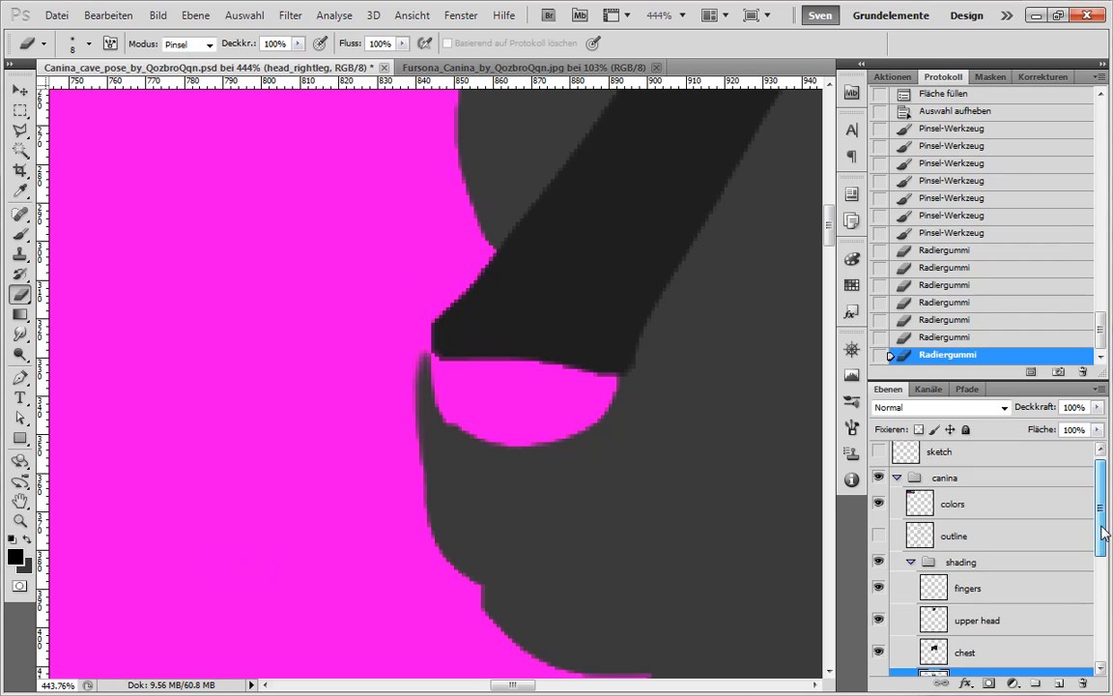
scroll(1094, 526, "down", 3)
left_click(1038, 541)
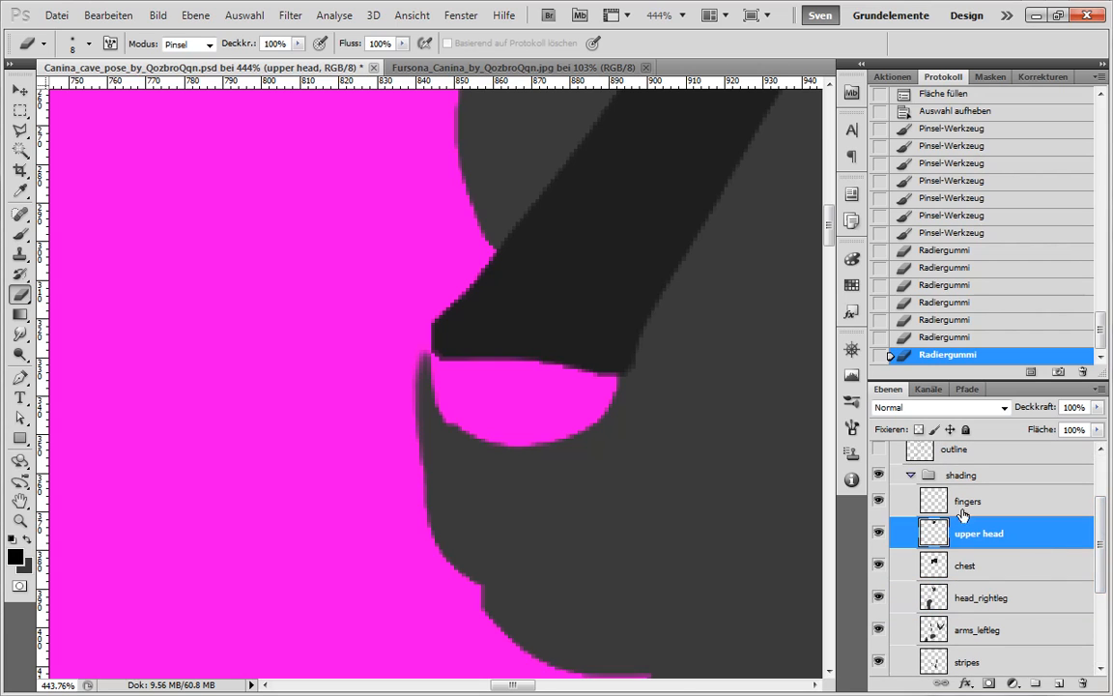
key("b")
mouse_move(441, 337)
left_mouse_down()
mouse_move(432, 342)
mouse_move(450, 328)
mouse_move(435, 335)
mouse_move(449, 345)
mouse_move(427, 348)
left_mouse_up()
left_click(932, 338)
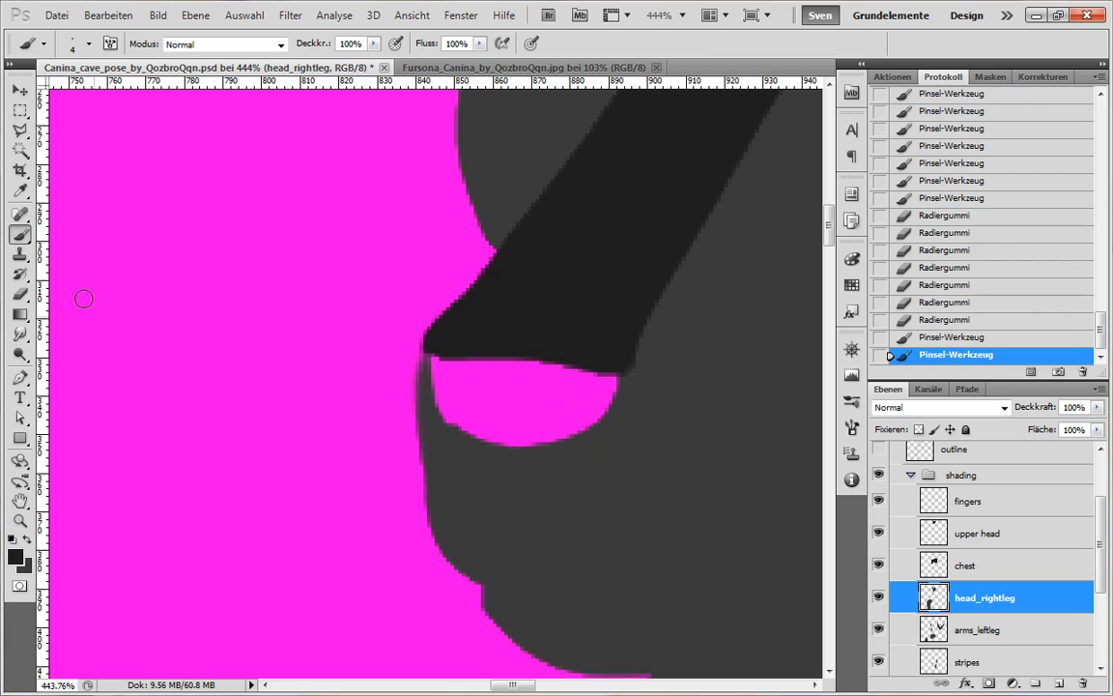
Inspect the flat colours of the face, ears, neck and shoulders for remaining gaps and uneven edges.
left_click_drag(624, 320, 409, 578)
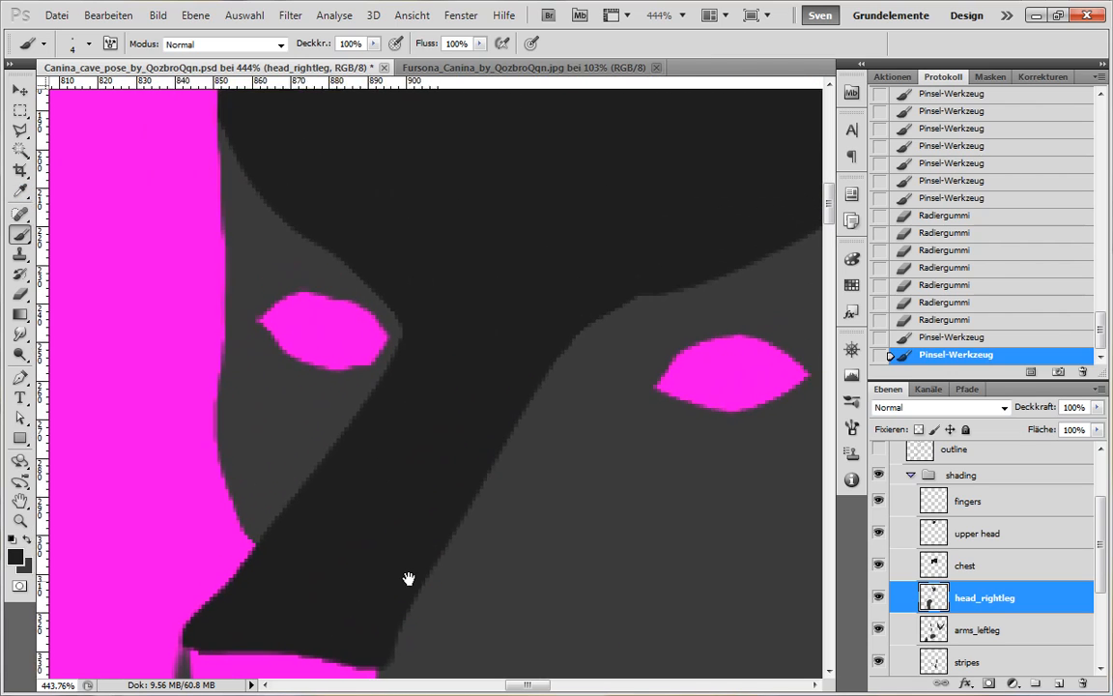
scroll(404, 581, "up", 10)
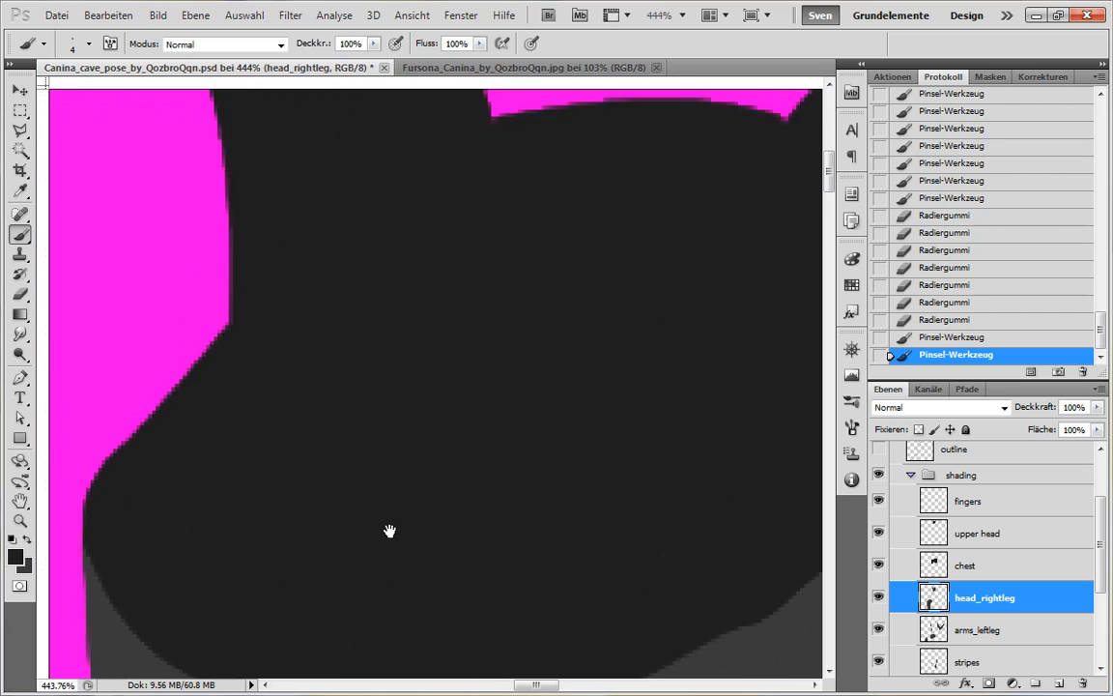
scroll(390, 531, "down", 8)
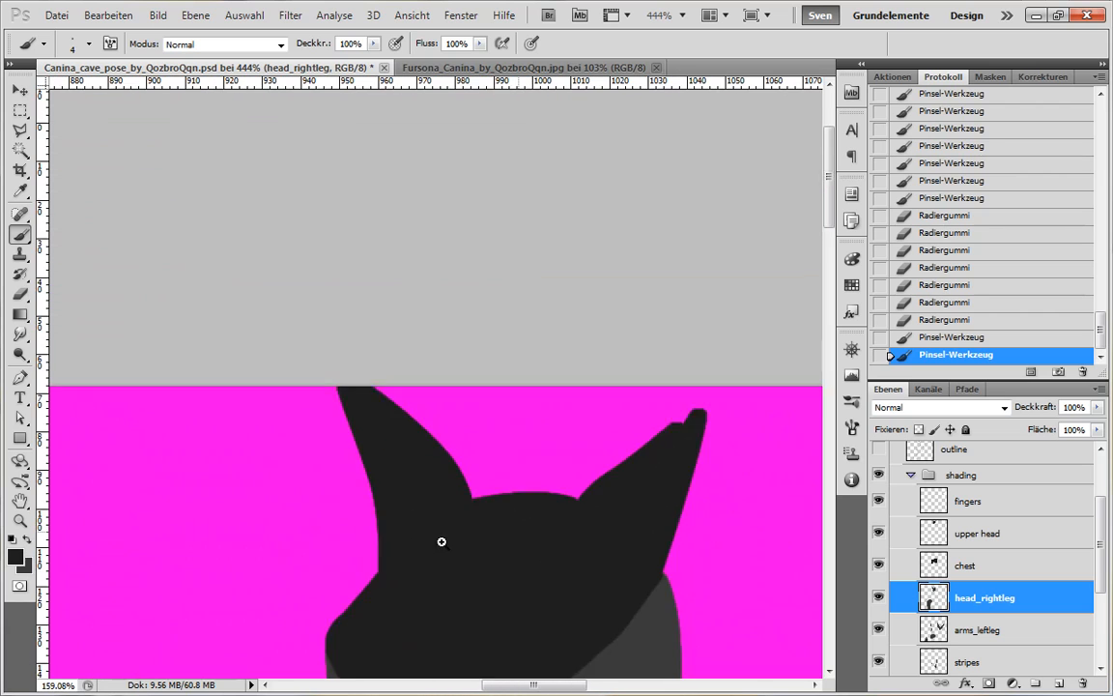
scroll(441, 542, "down", 2)
scroll(573, 449, "down", 6)
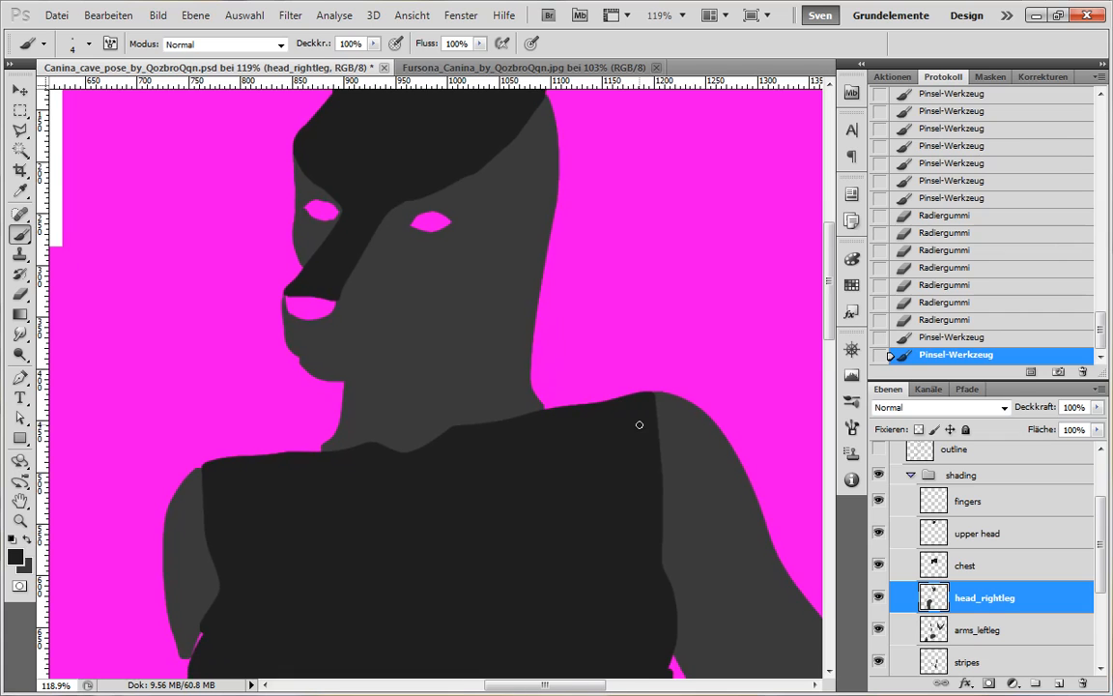
scroll(423, 543, "up", 5)
scroll(427, 492, "down", 5)
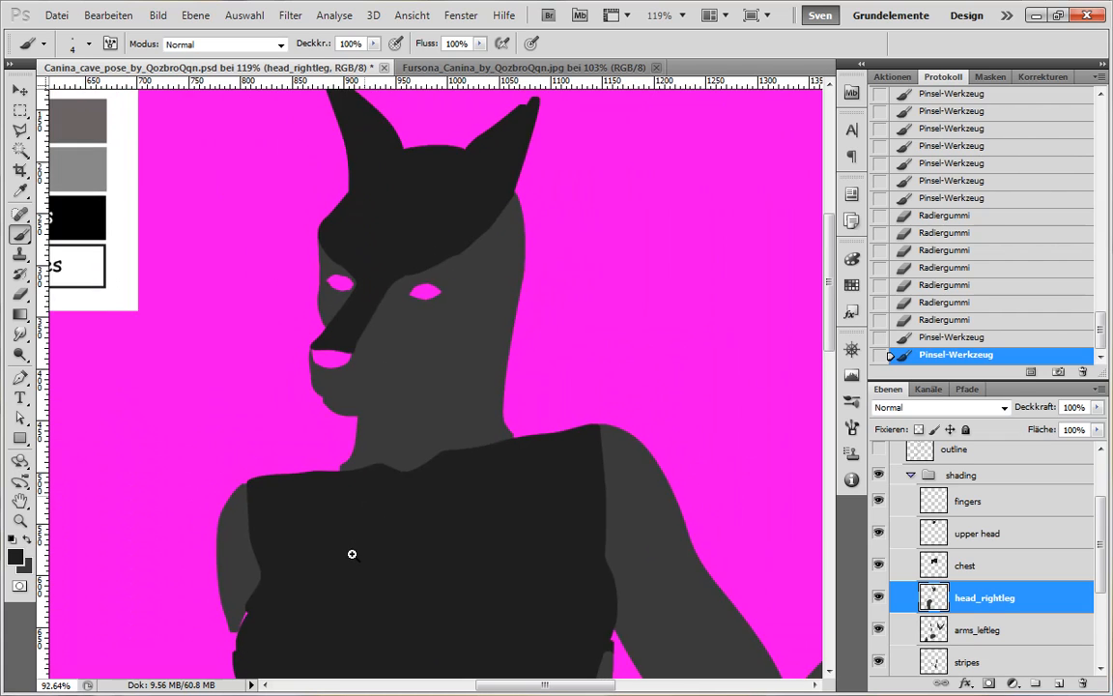
Paint near-black over the lower corner of the nose bridge's tip where it meets the dark grey strip.
scroll(350, 552, "up", 3)
scroll(338, 296, "up", 6)
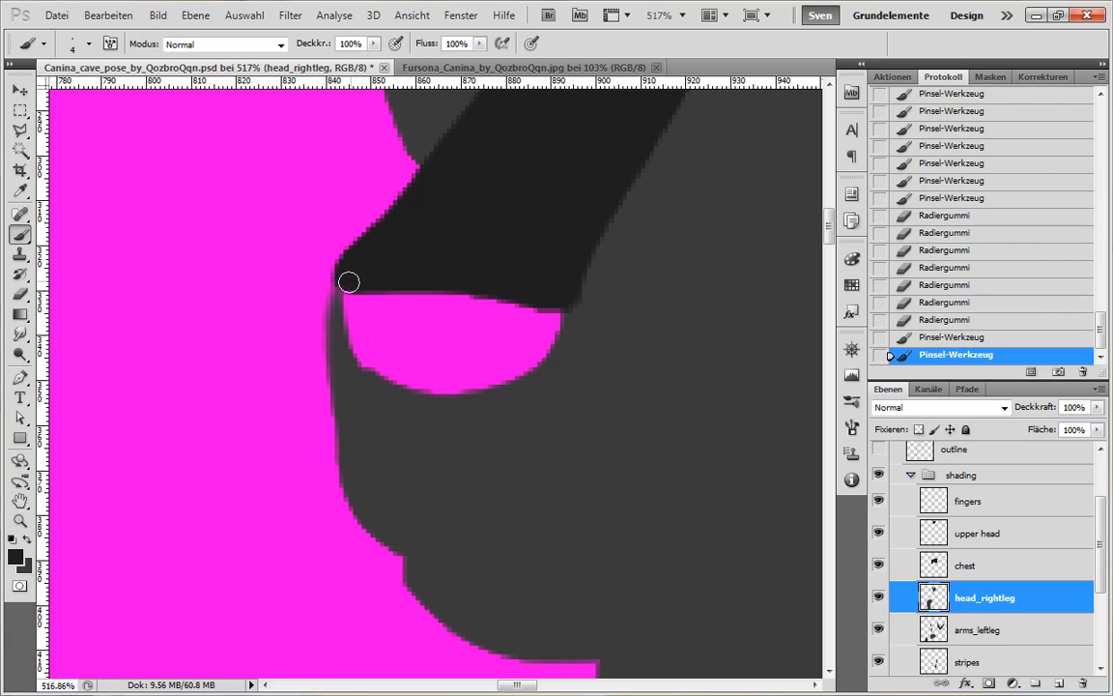
left_click_drag(360, 258, 395, 244)
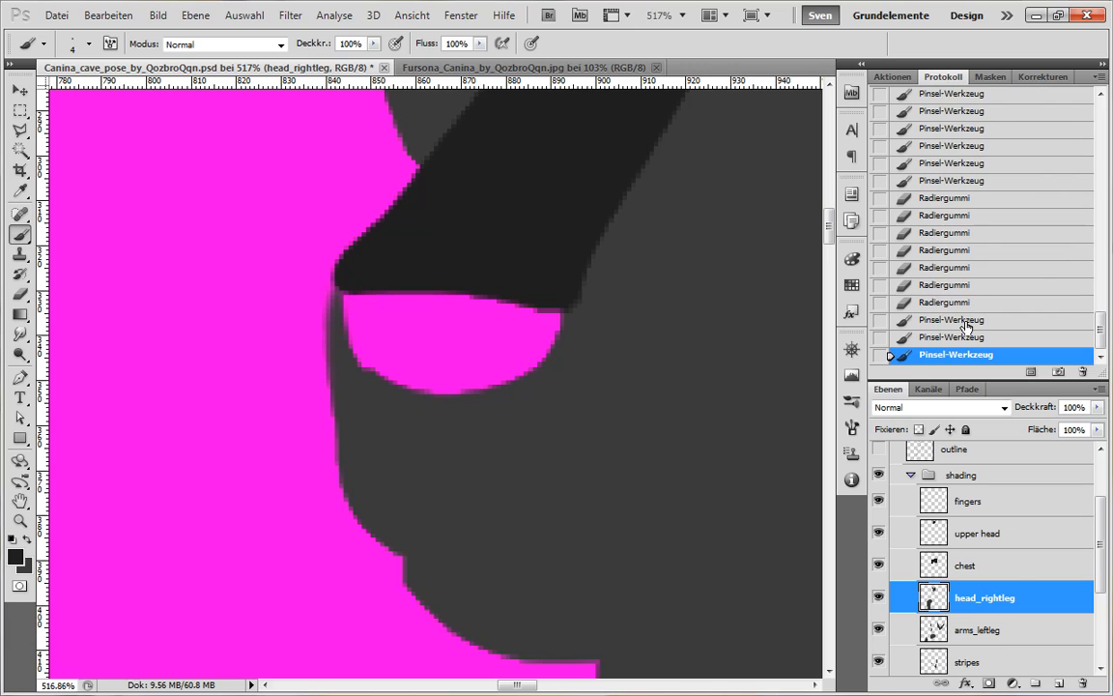
Toggle the head_rightleg layer to check where the nose strokes lie, and revert the history to the first brush stroke after the erasing.
left_click(878, 597)
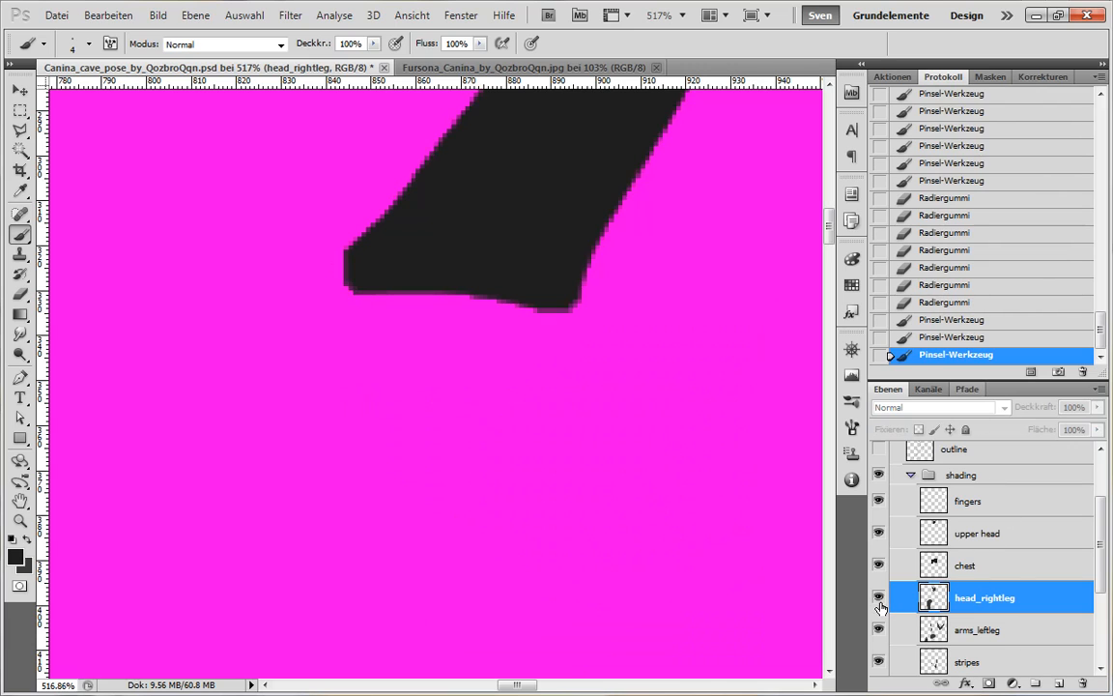
left_click(879, 597)
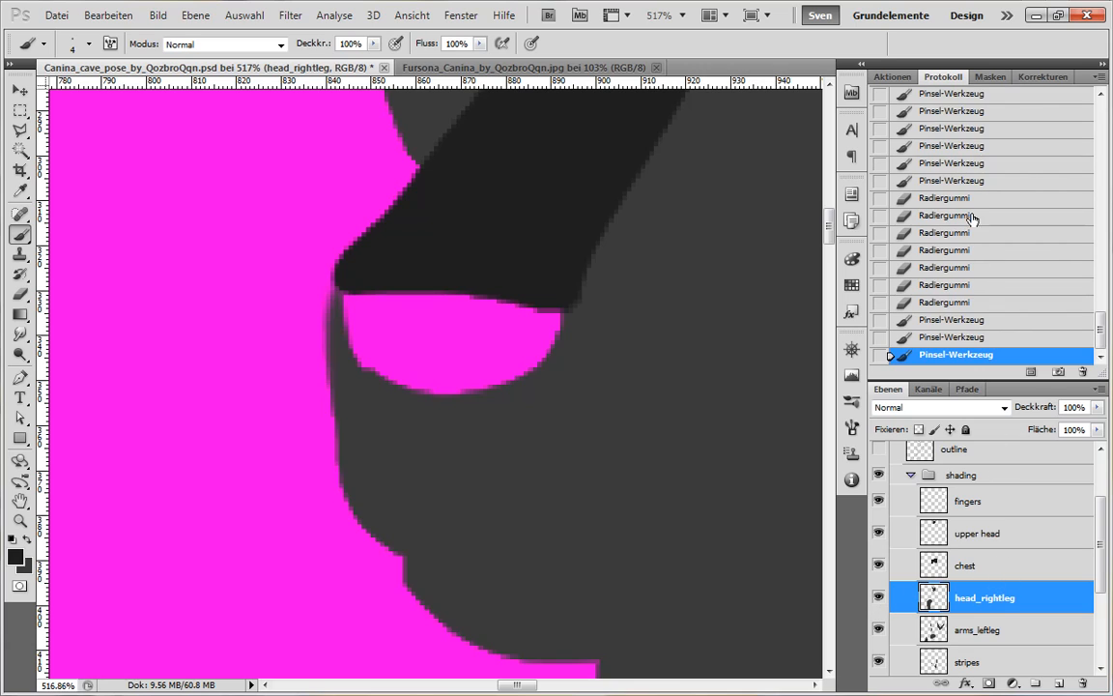
left_click(956, 181)
left_click(957, 324)
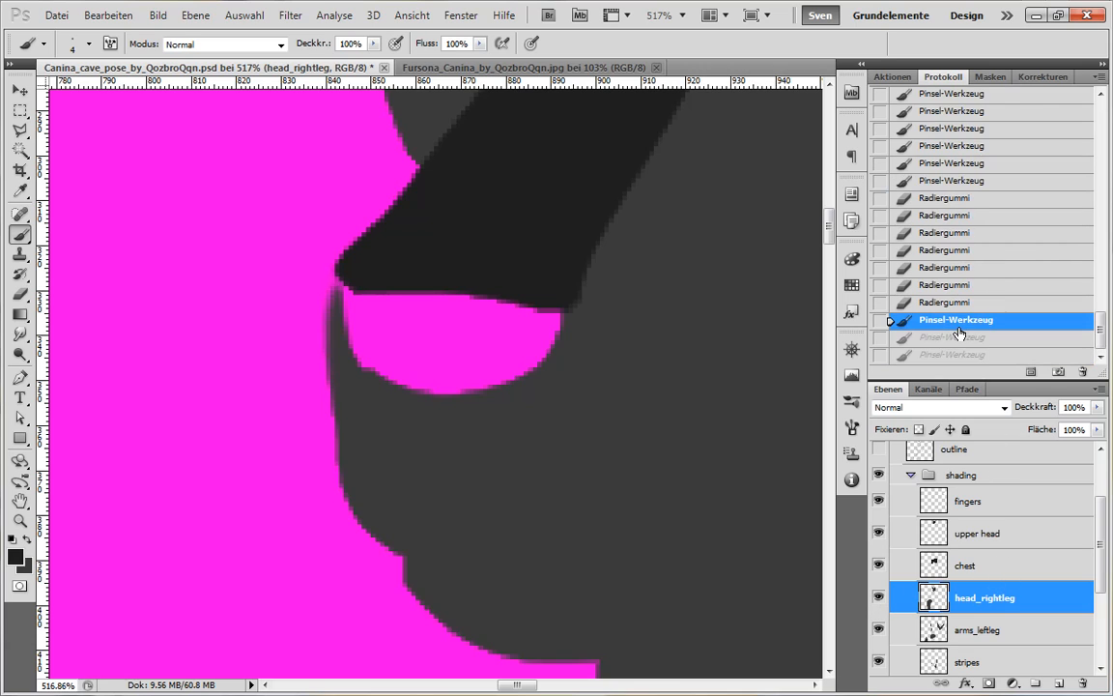
Discard the nose-tip strokes on the head_rightleg layer and repaint the tip's front corner in near-black on the upper head layer.
key("ctrl+alt+z")
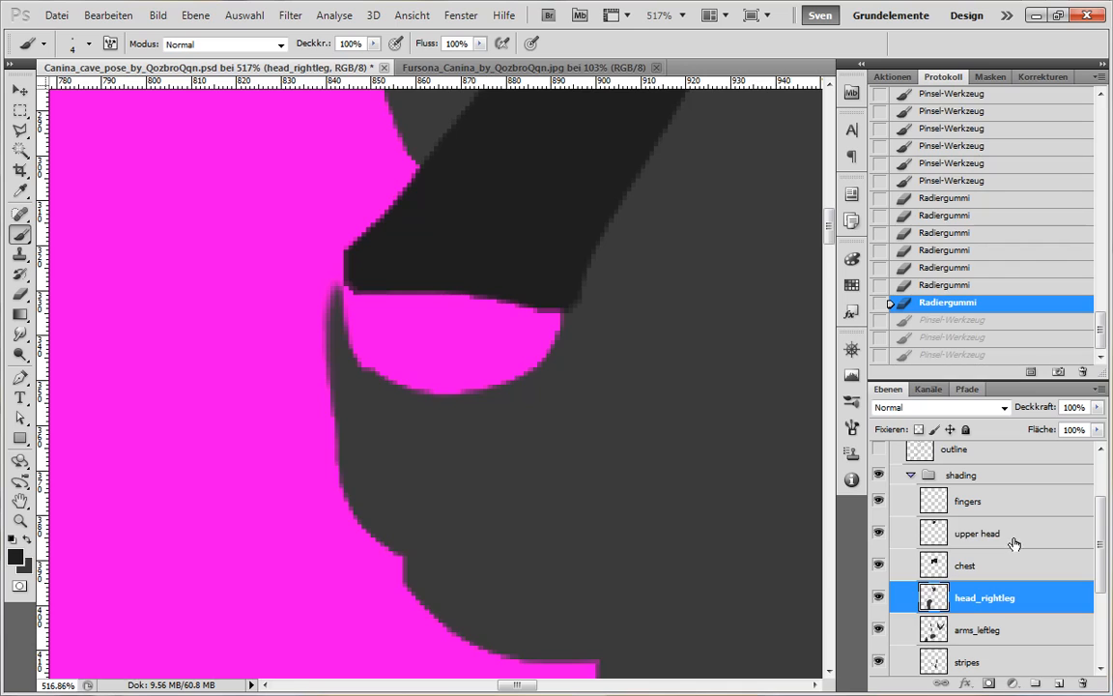
left_click(1012, 537)
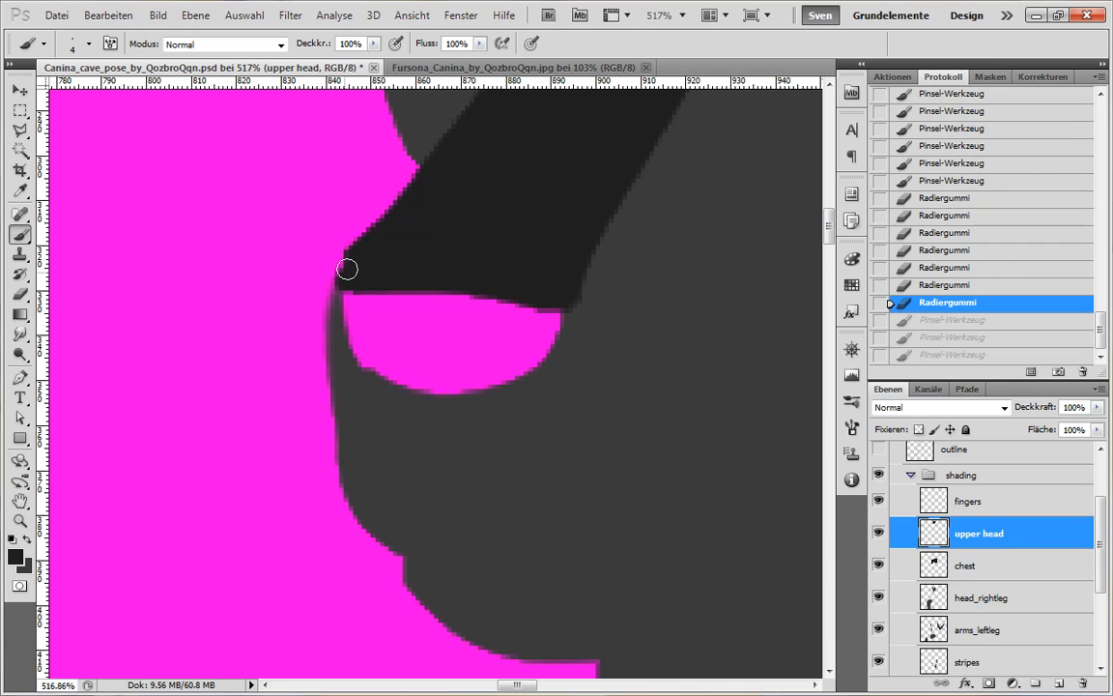
left_click(386, 252)
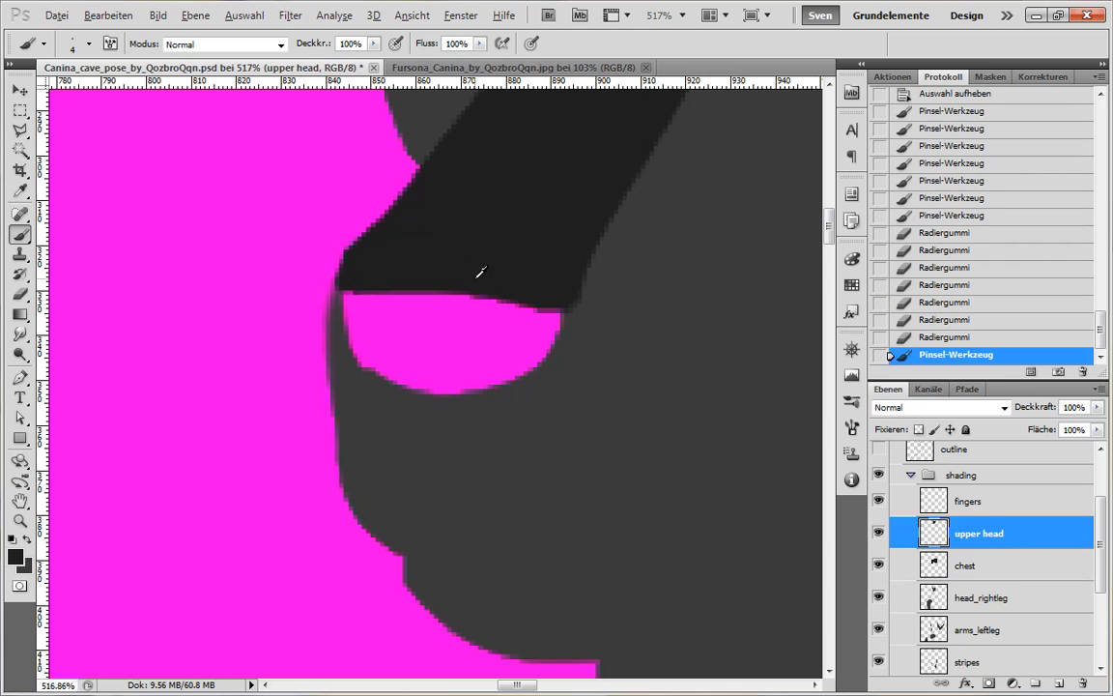
left_click(342, 277)
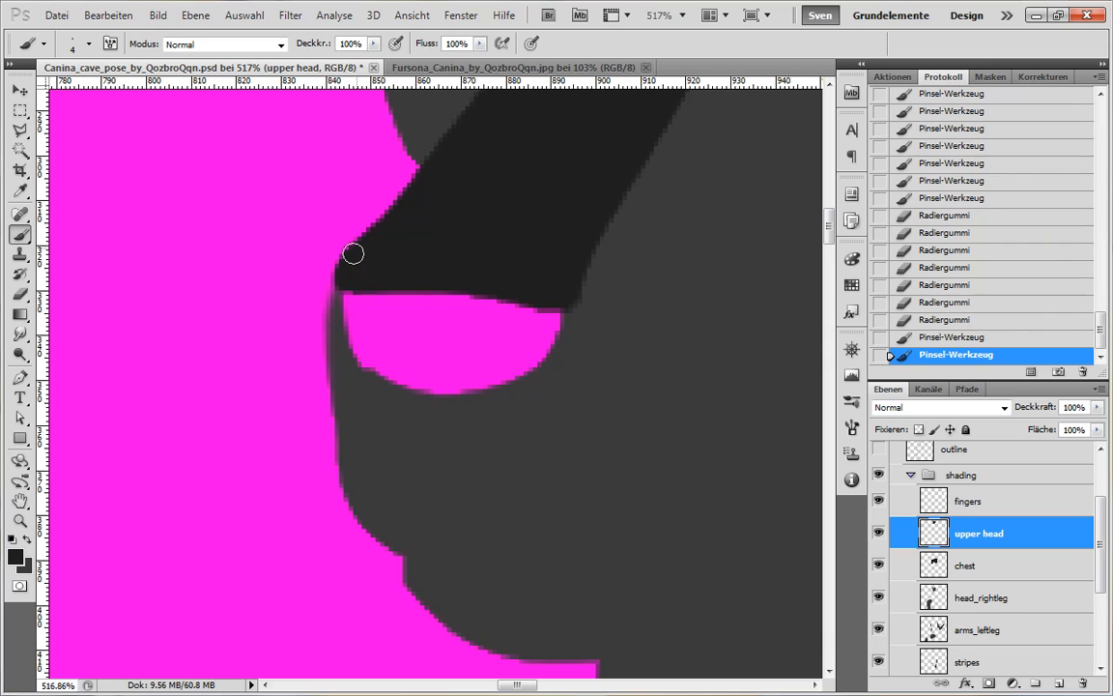
left_click(343, 290)
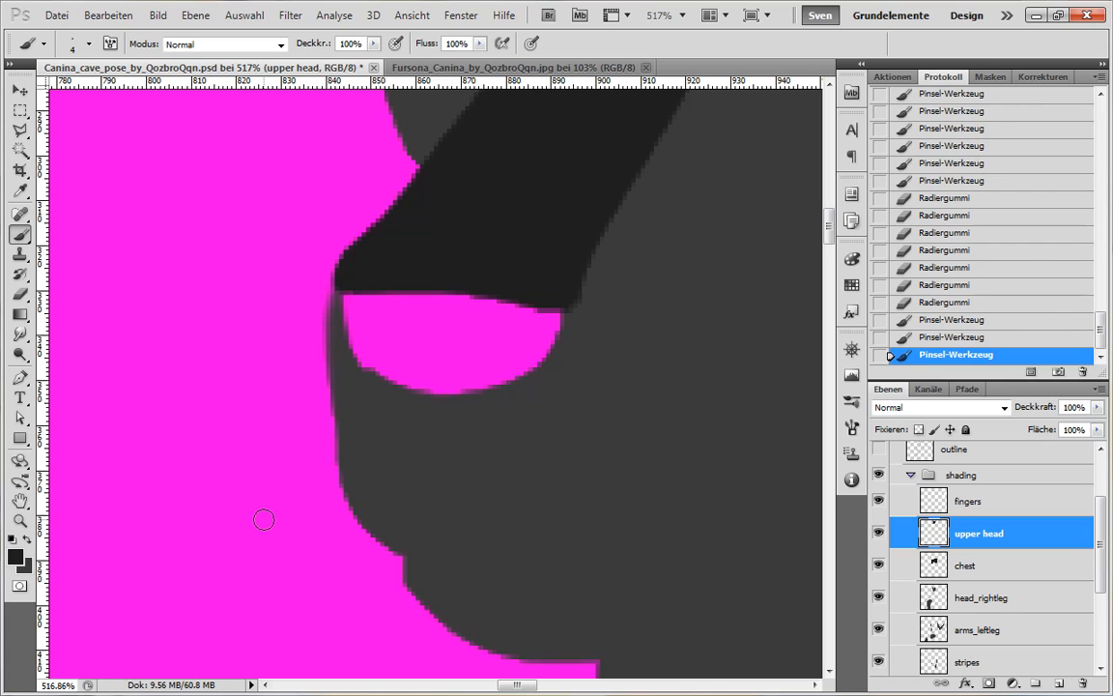
Compare the nose tip before and after the new strokes through the history, and restore the latest brush stroke.
left_click(1005, 304)
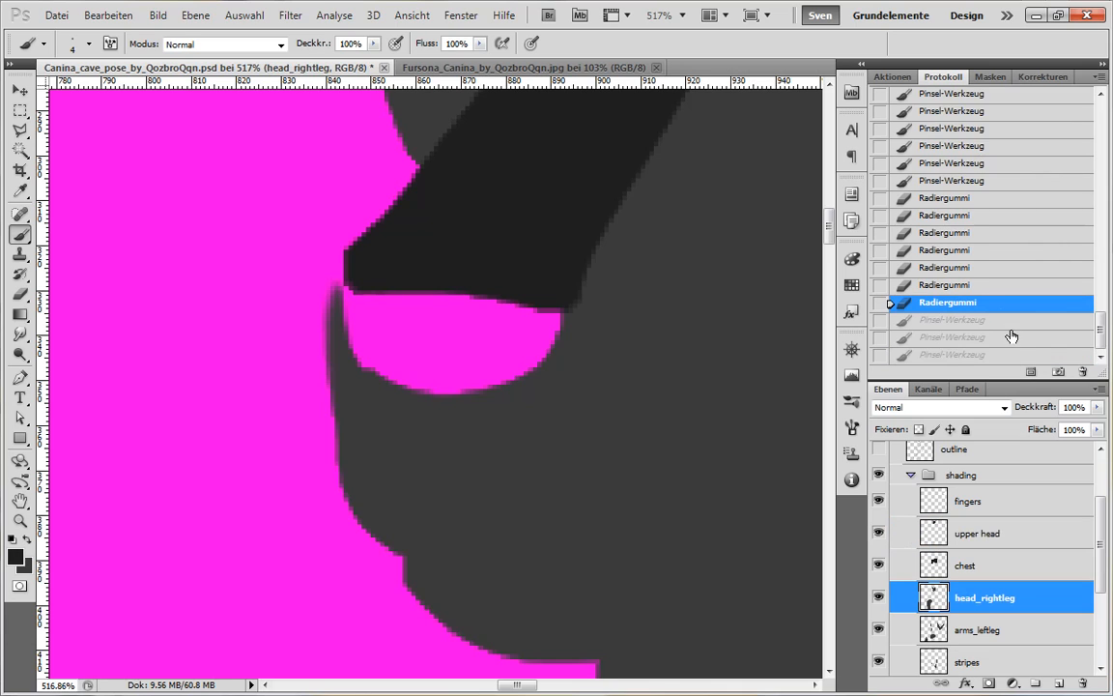
left_click(910, 355)
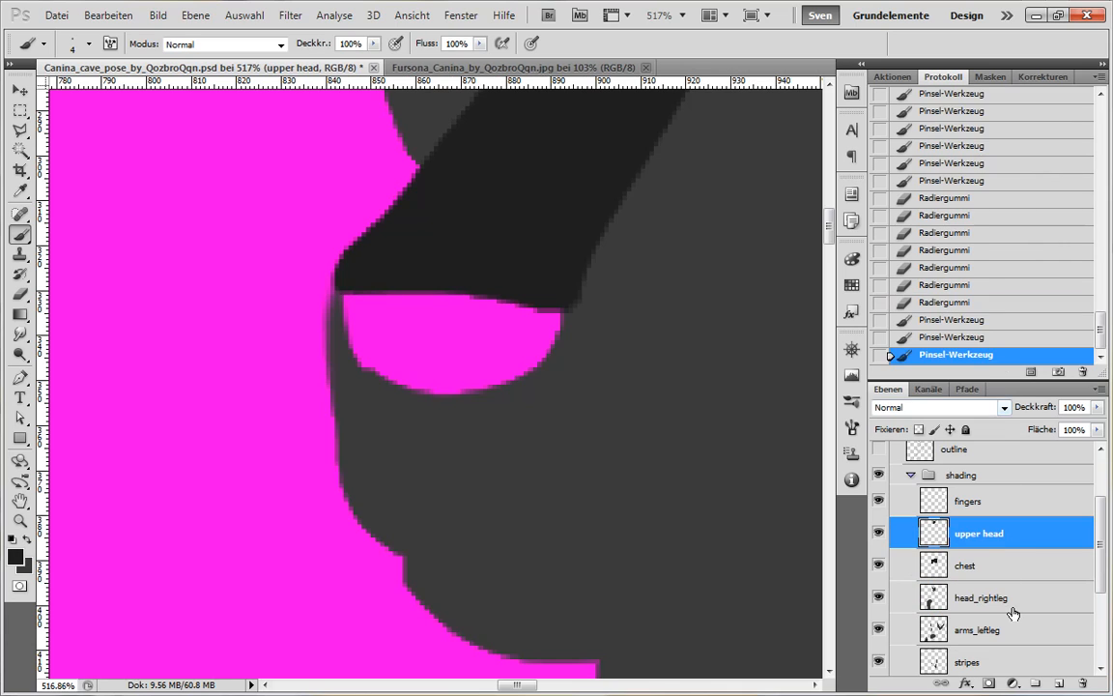
left_click(992, 305)
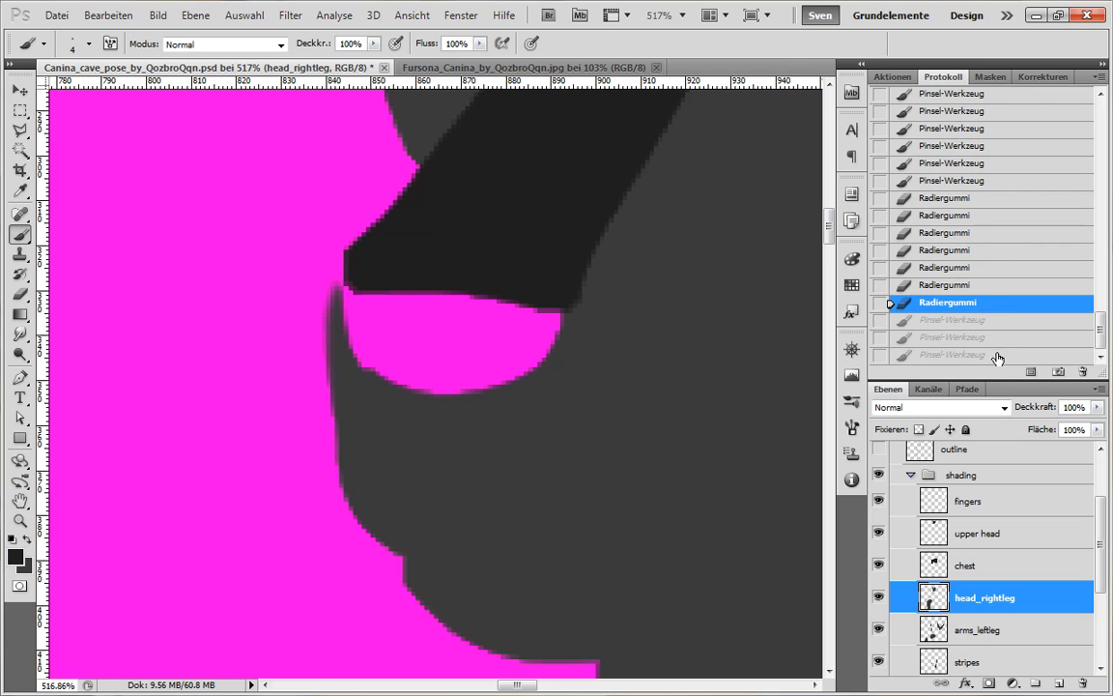
key("ctrl+z")
key("ctrl+z")
left_click(984, 356)
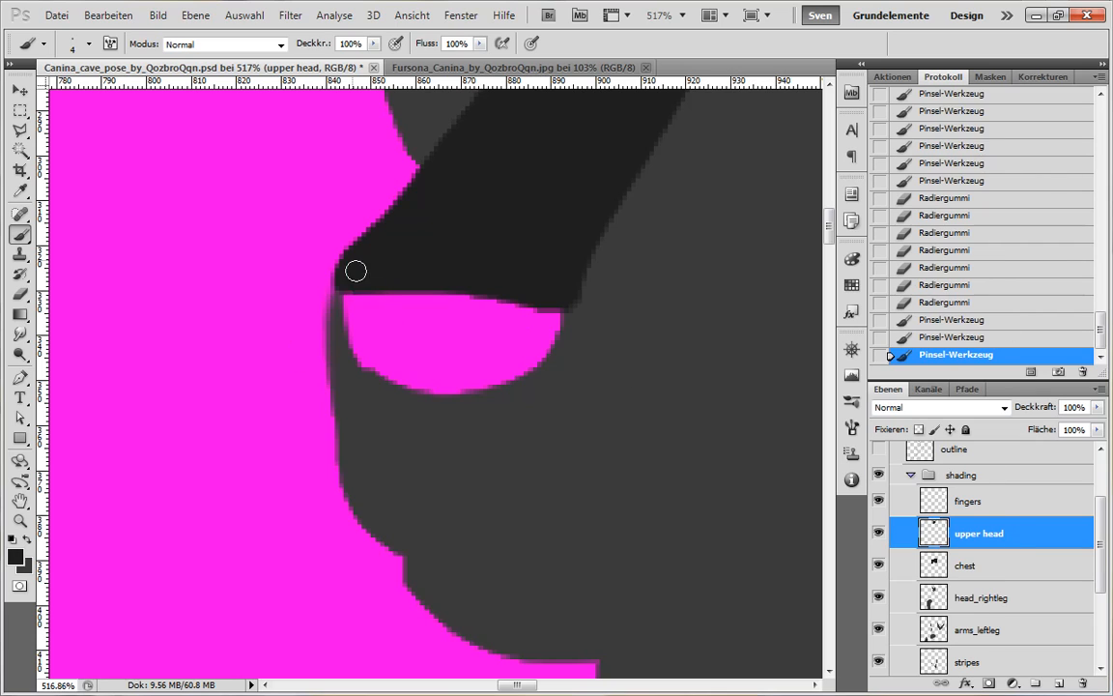
Extend the nose tip's front edge in near-black and erase the excess along its lower edge with a 2-pixel eraser.
left_click_drag(346, 285, 377, 282)
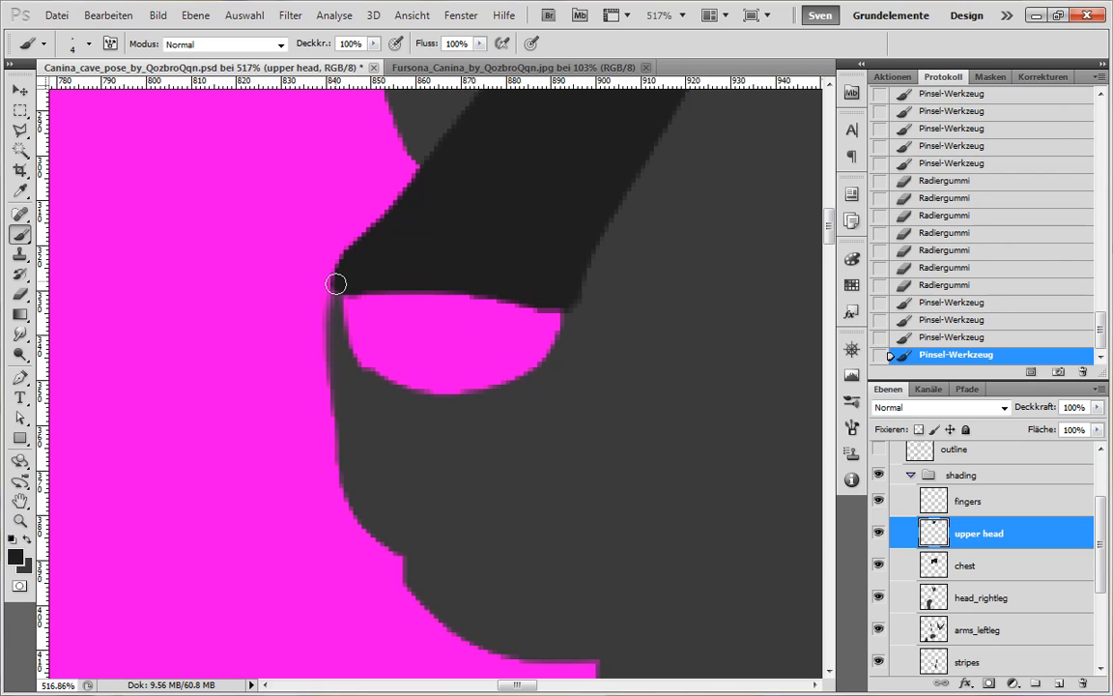
left_click_drag(353, 258, 332, 287)
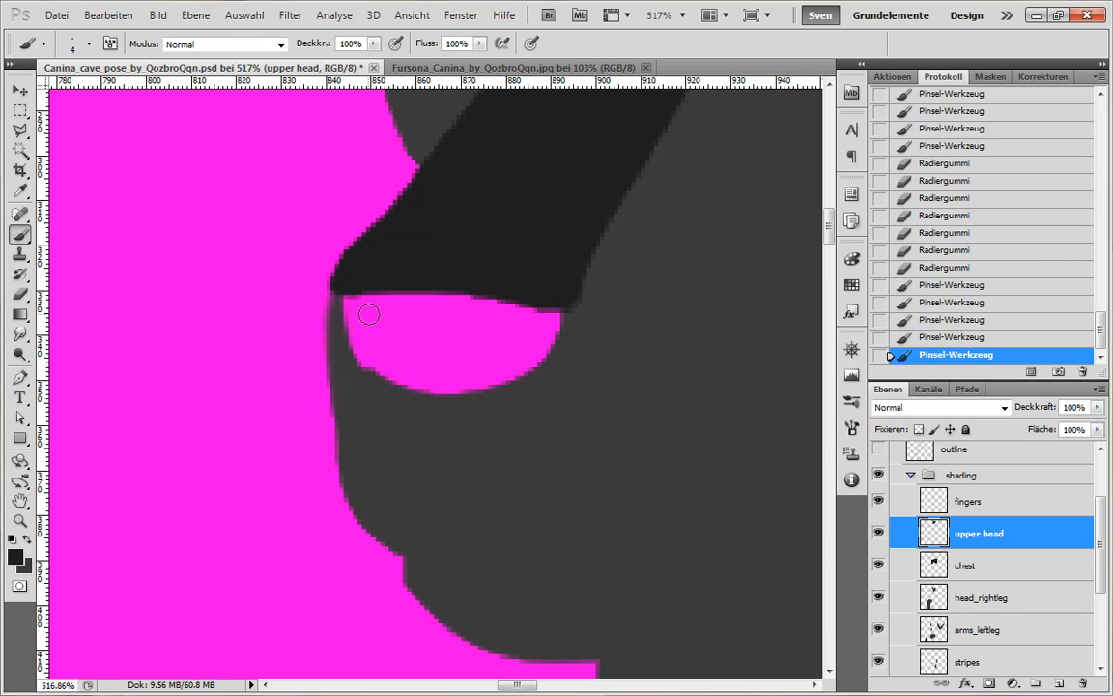
key("e")
key("l")
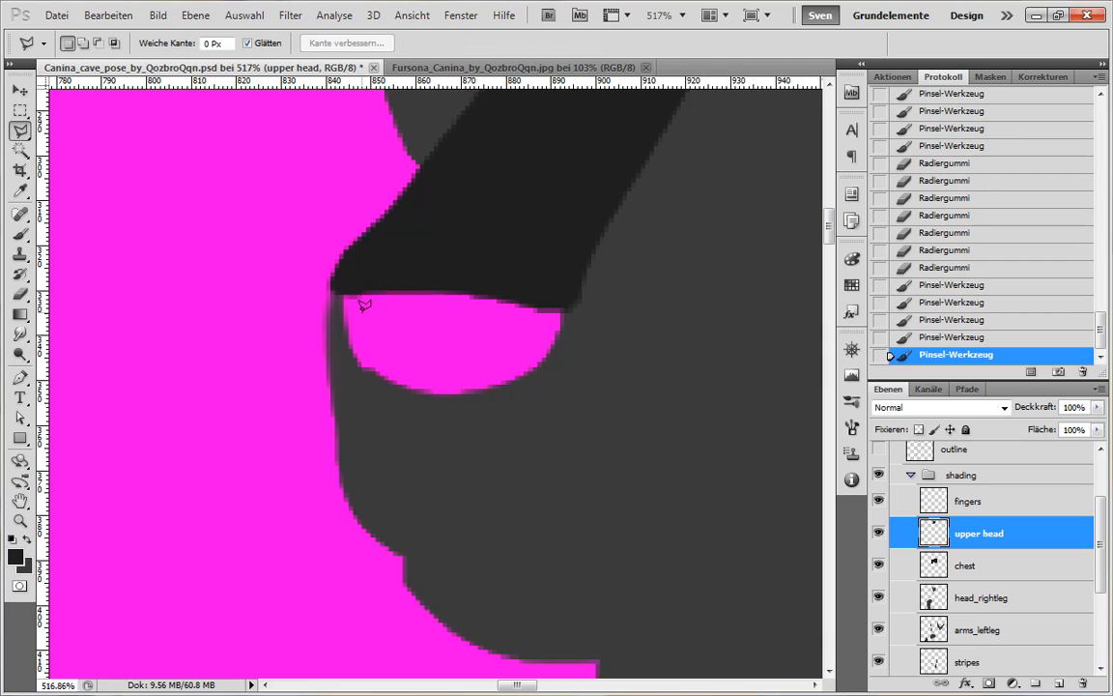
key("b")
key("l")
key("e")
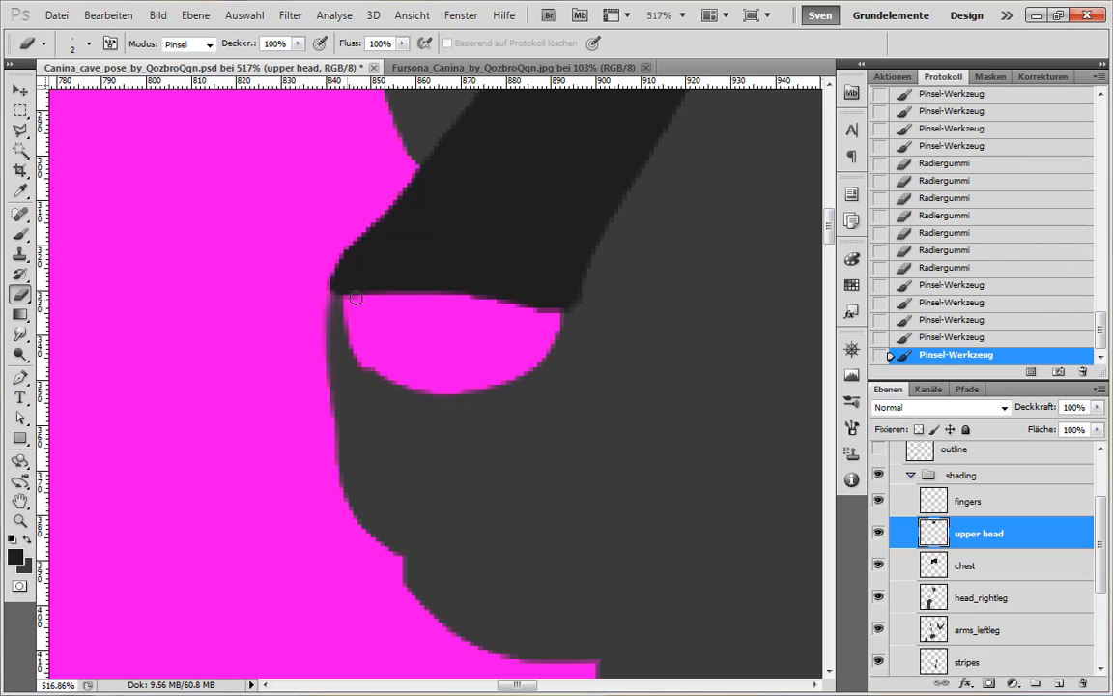
left_click_drag(356, 298, 347, 327)
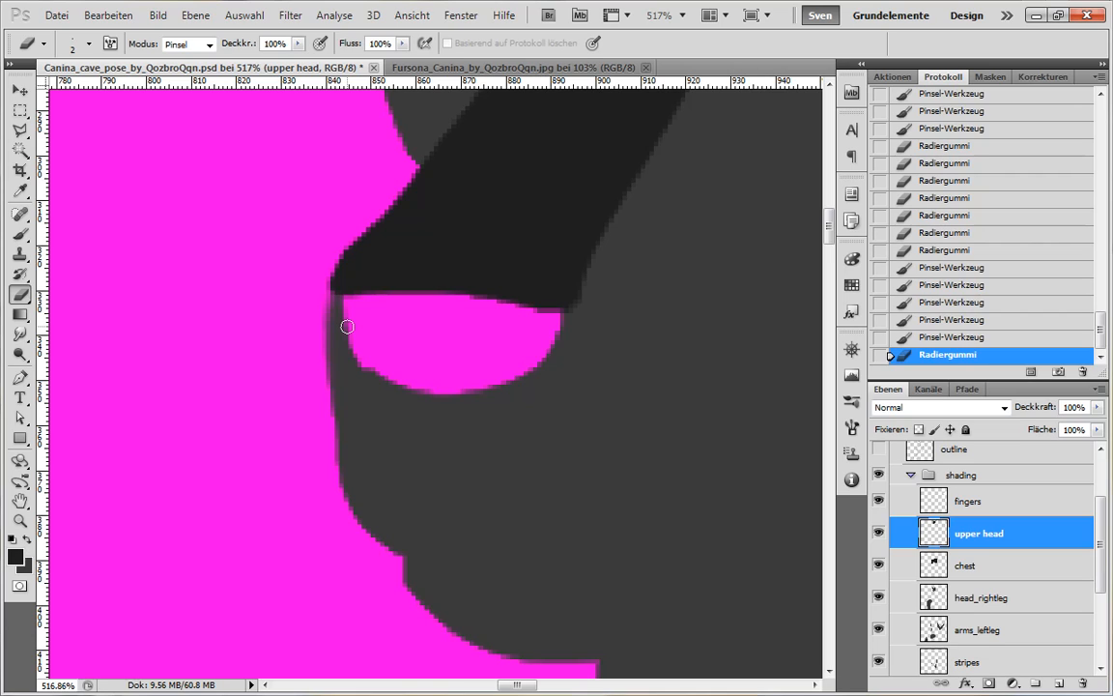
Paint dark grey over the strip just below the nose tip on the head_rightleg layer with the 4-pixel brush.
key("b")
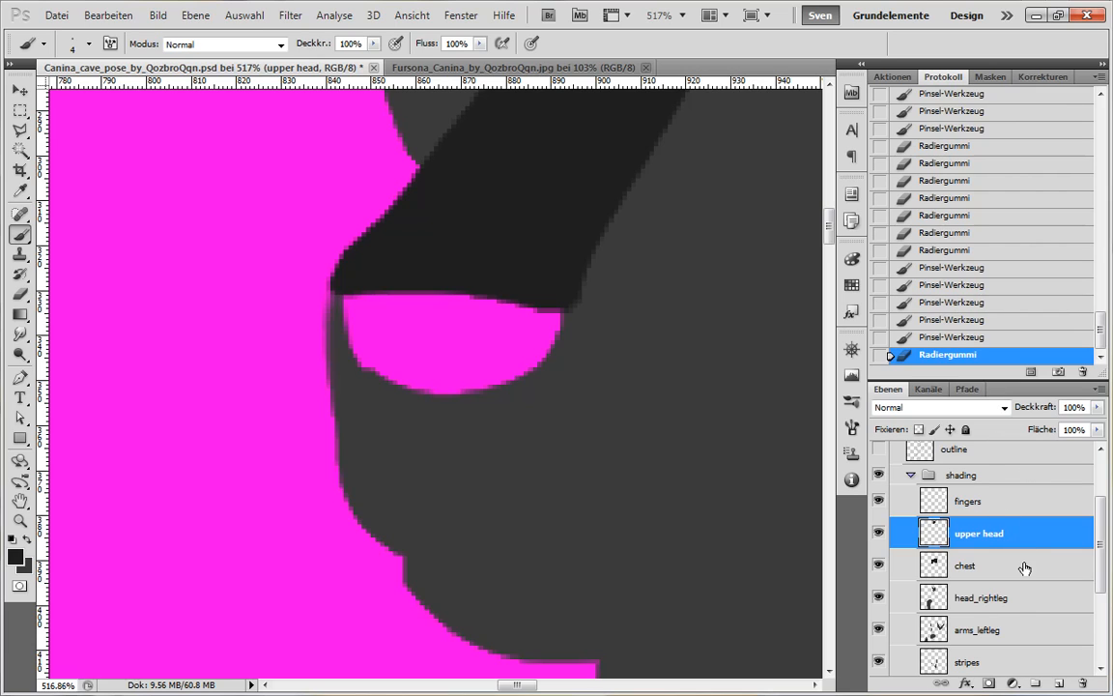
left_click(1027, 603)
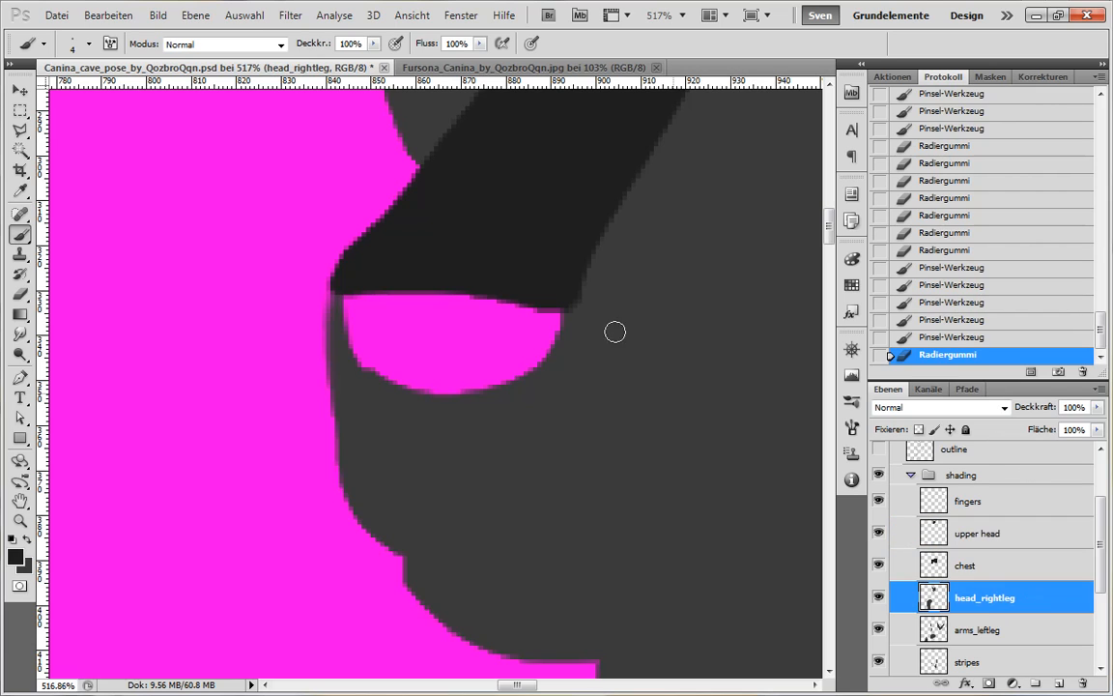
left_click(338, 292)
left_click(340, 309)
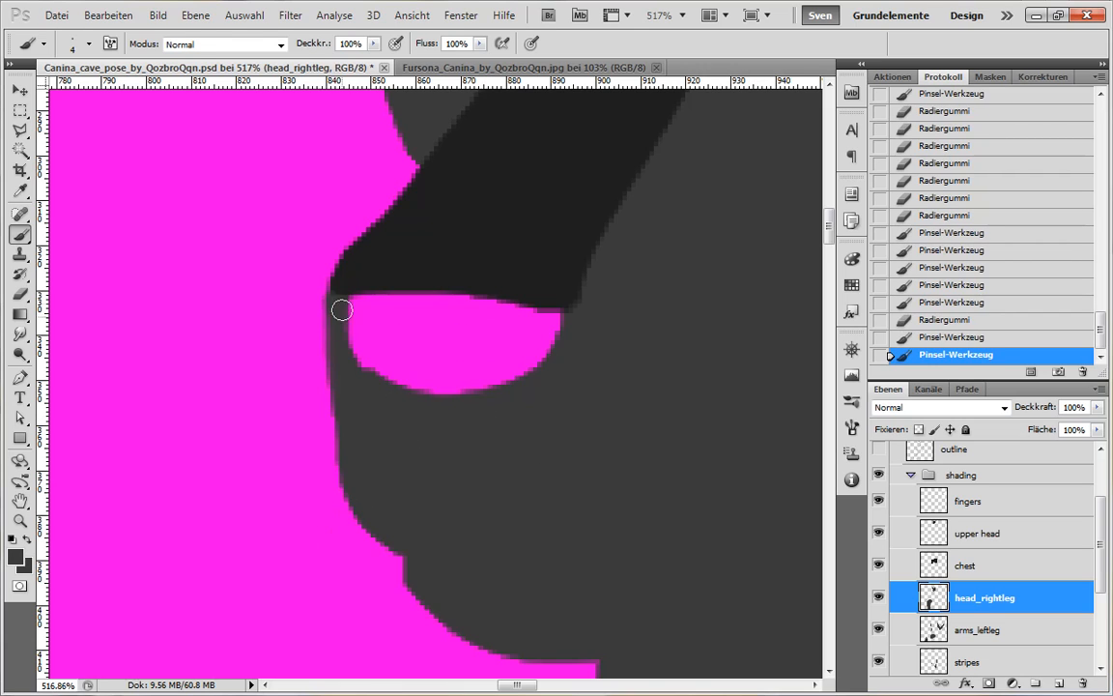
Trim the dark grey strip's front edge directly below the nose tip with the 2-pixel eraser.
key("e")
left_click(321, 288)
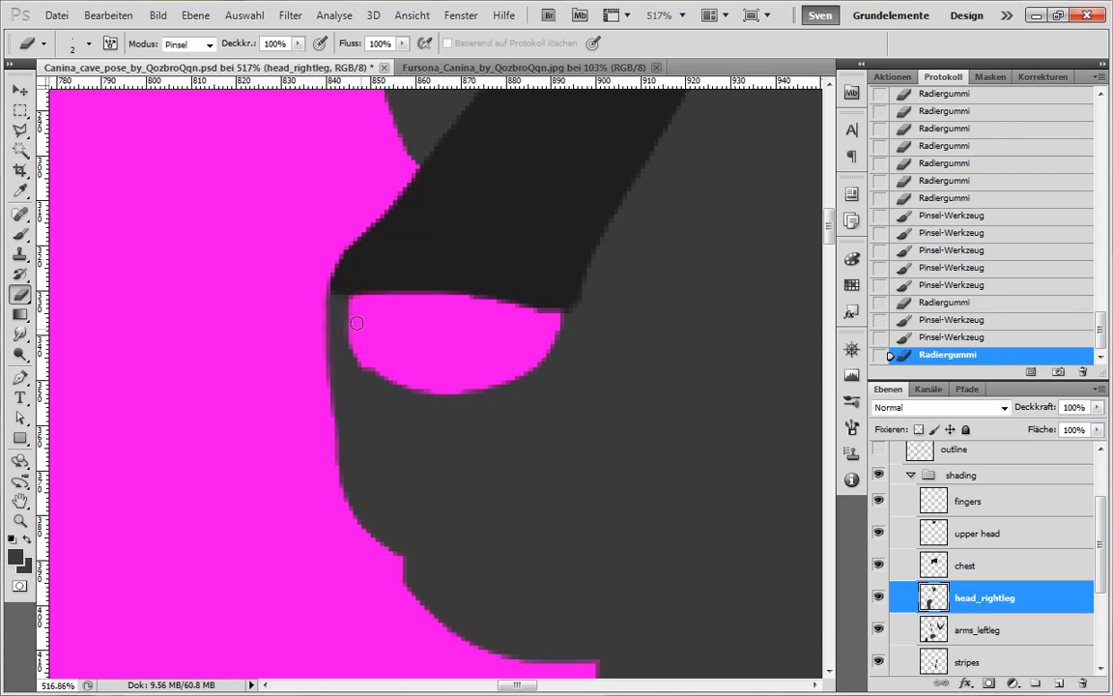
left_click(324, 290)
left_click(324, 290)
left_click(324, 290)
left_click(324, 289)
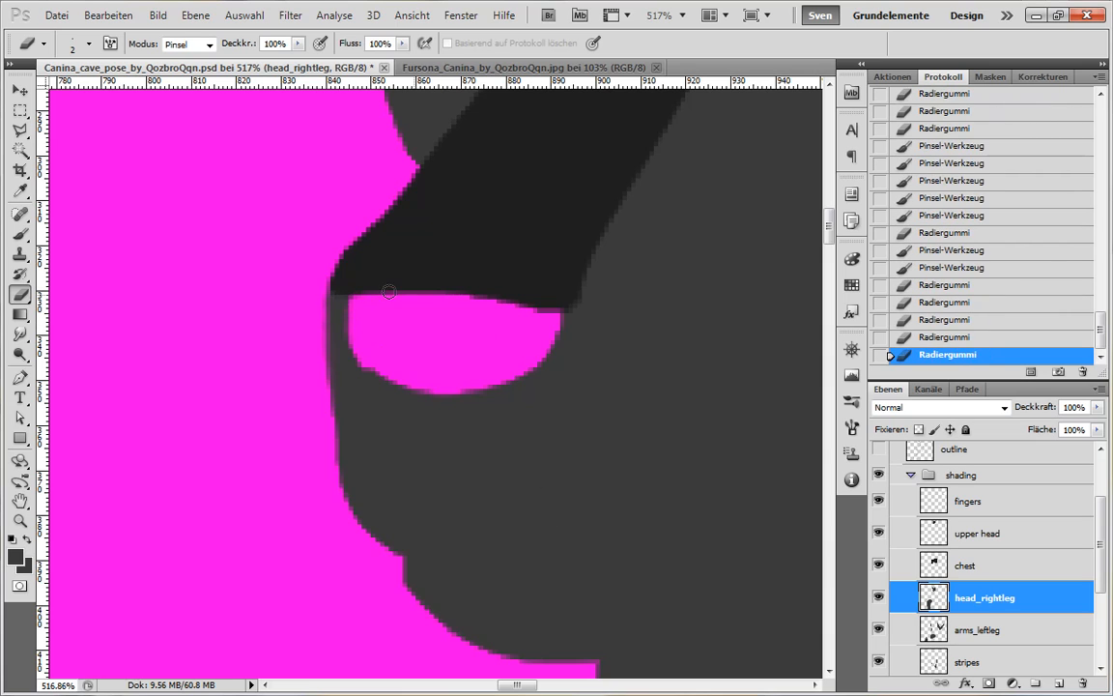
left_click(321, 288)
left_click(320, 288)
left_click(321, 288)
left_click(321, 287)
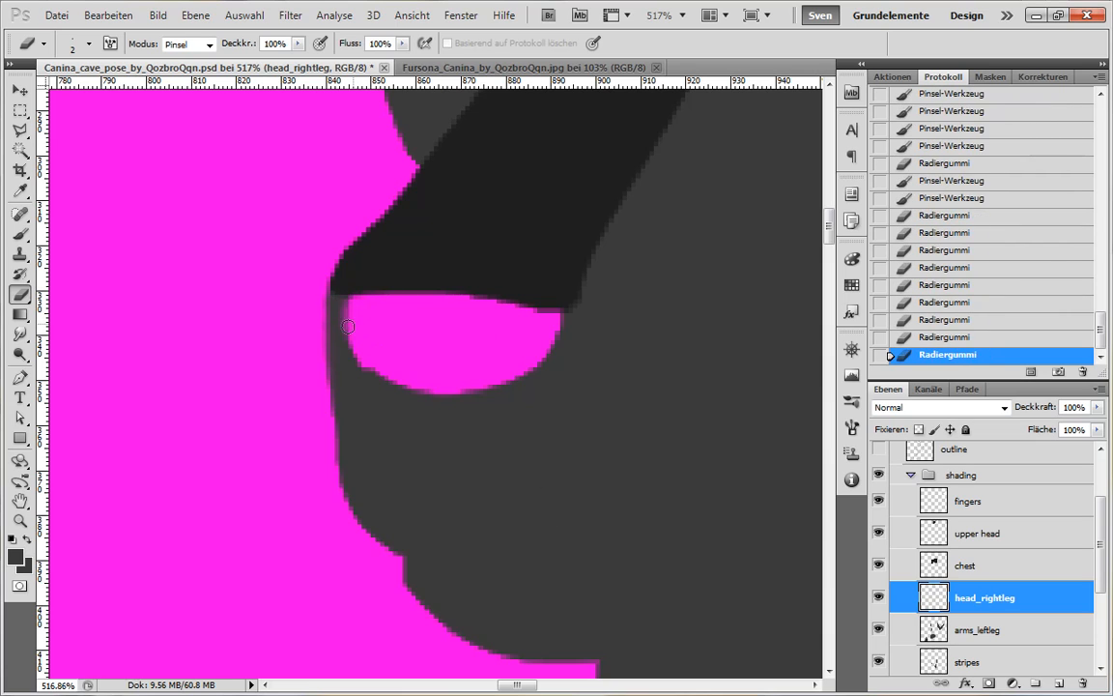
Erase the excess dark grey along the front and lower inner edge of the nose opening.
left_click(357, 292)
left_click(348, 304)
left_click(340, 316)
left_click(343, 316)
left_click(346, 316)
left_click(350, 316)
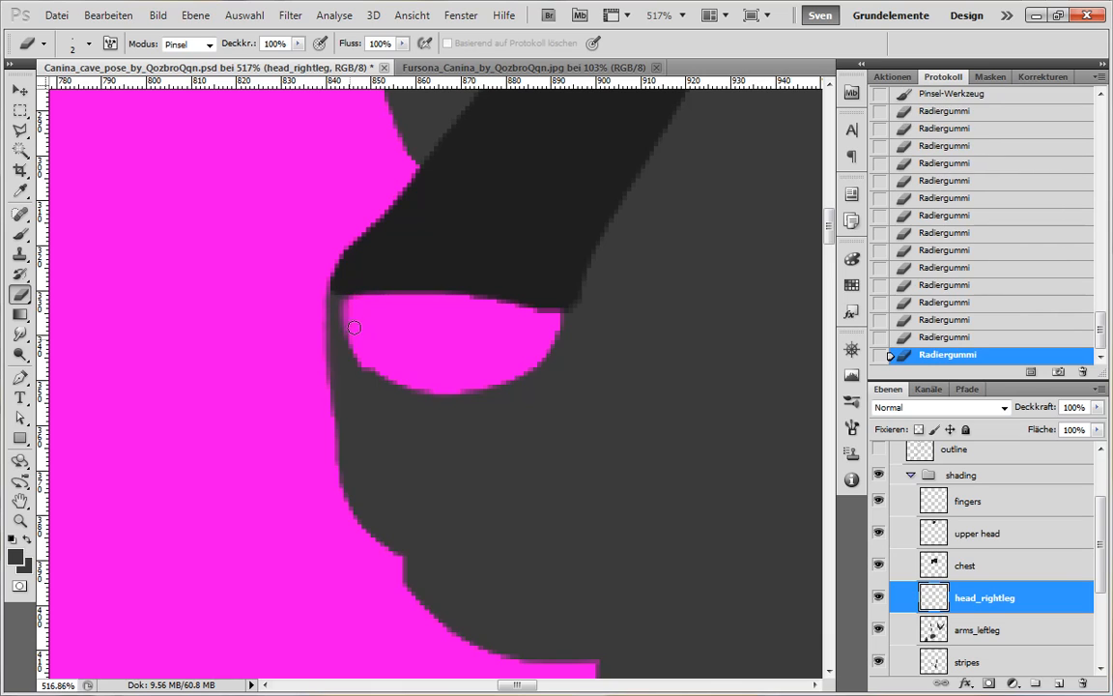
left_click(350, 316)
left_click(374, 369)
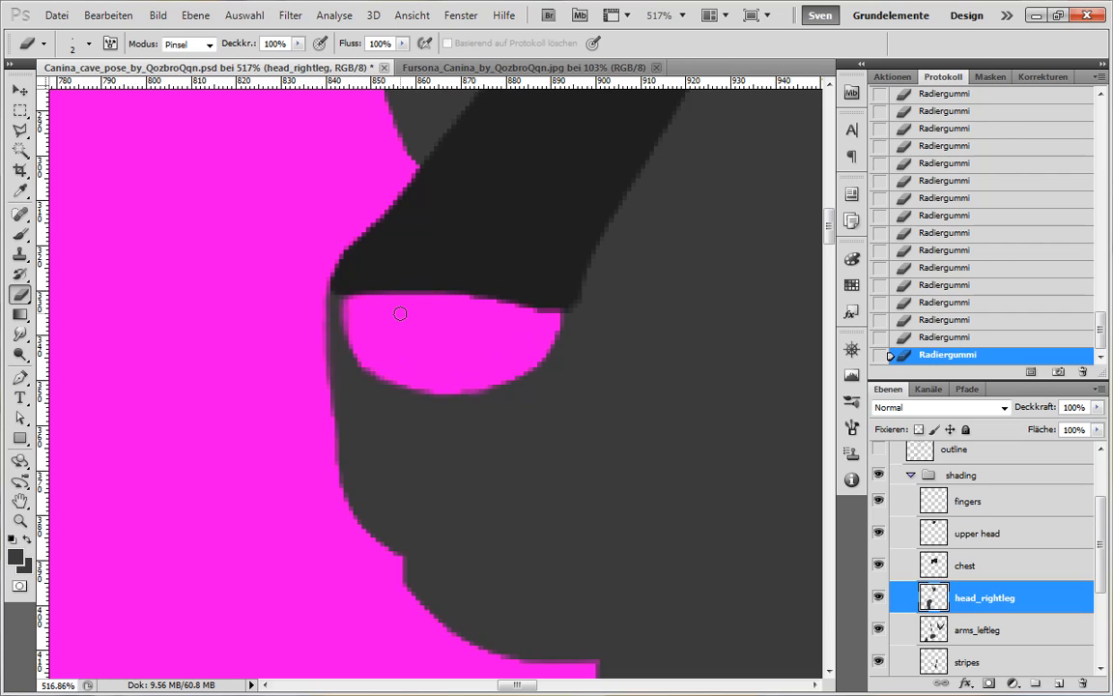
Show the outline layer over the flat colours and make it the active layer.
scroll(559, 444, "down", 5)
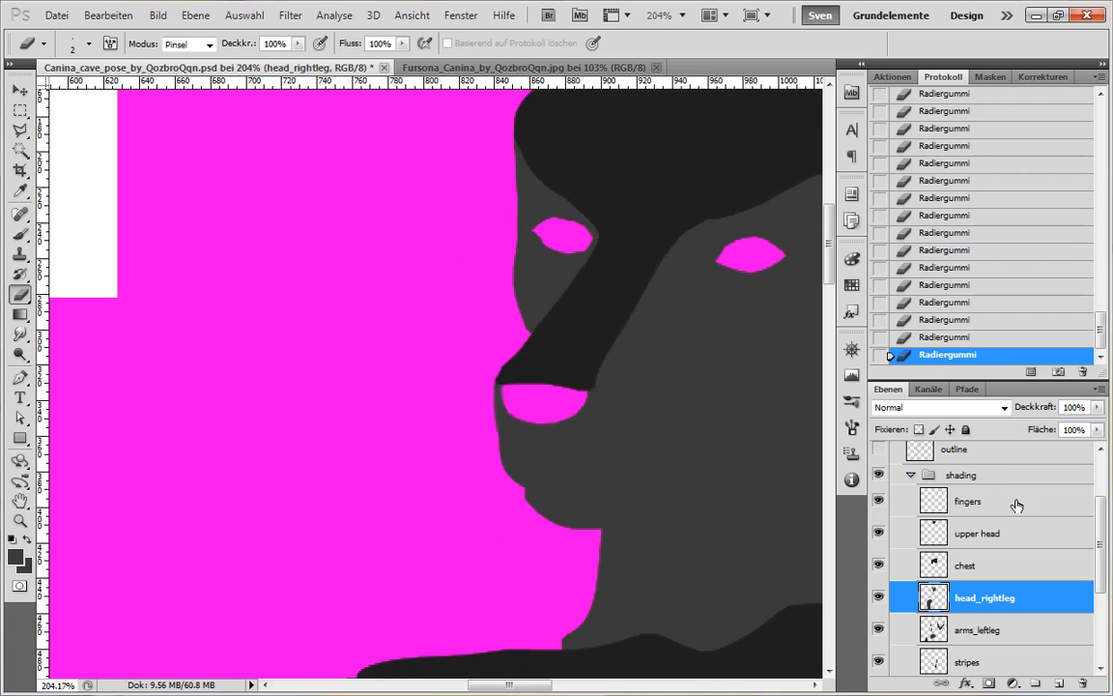
left_click(878, 450)
left_click(955, 451)
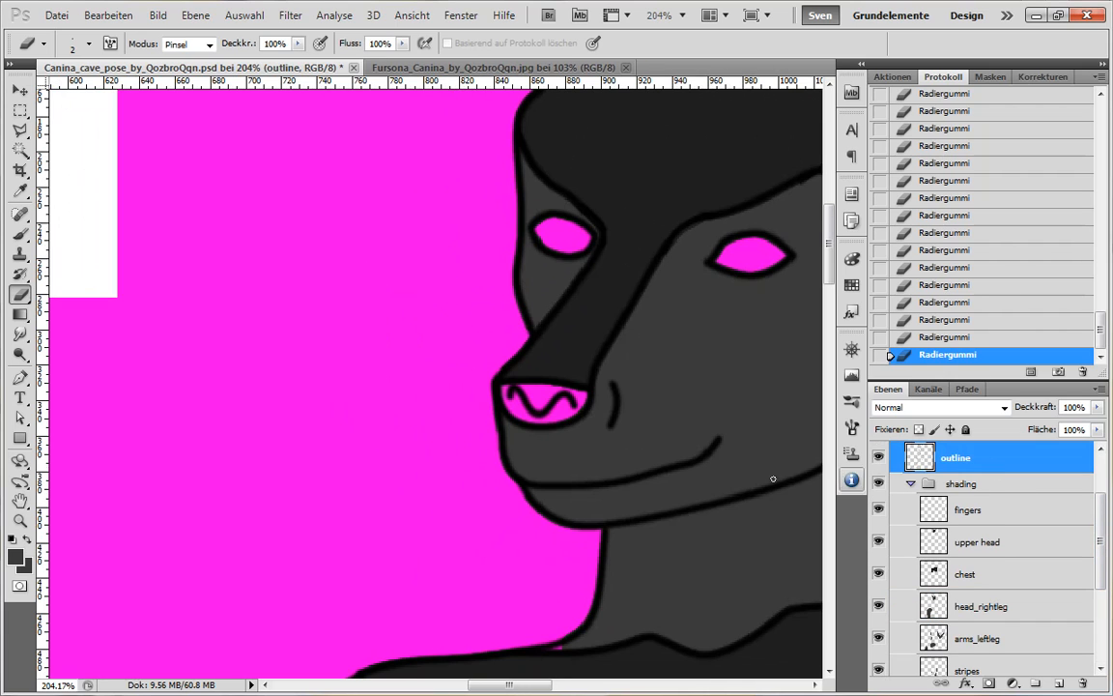
Try to select the areas inside the nose outline with the Magic Wand at a tolerance of 50.
key("w")
left_click(541, 396)
key("ctrl+d")
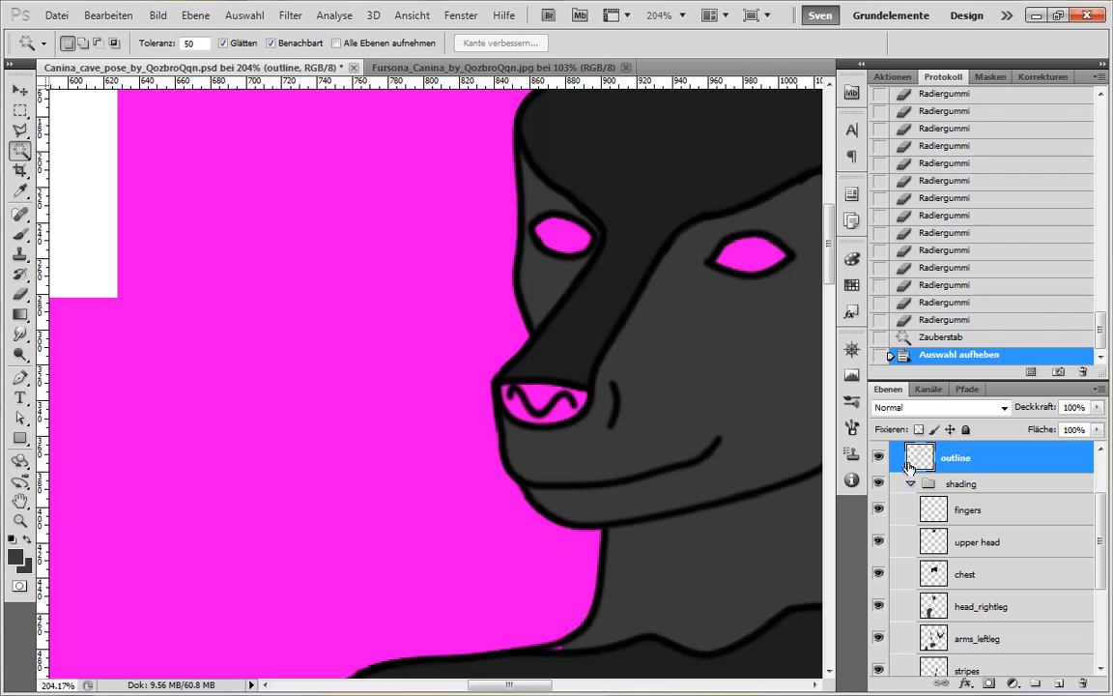
left_click(878, 458)
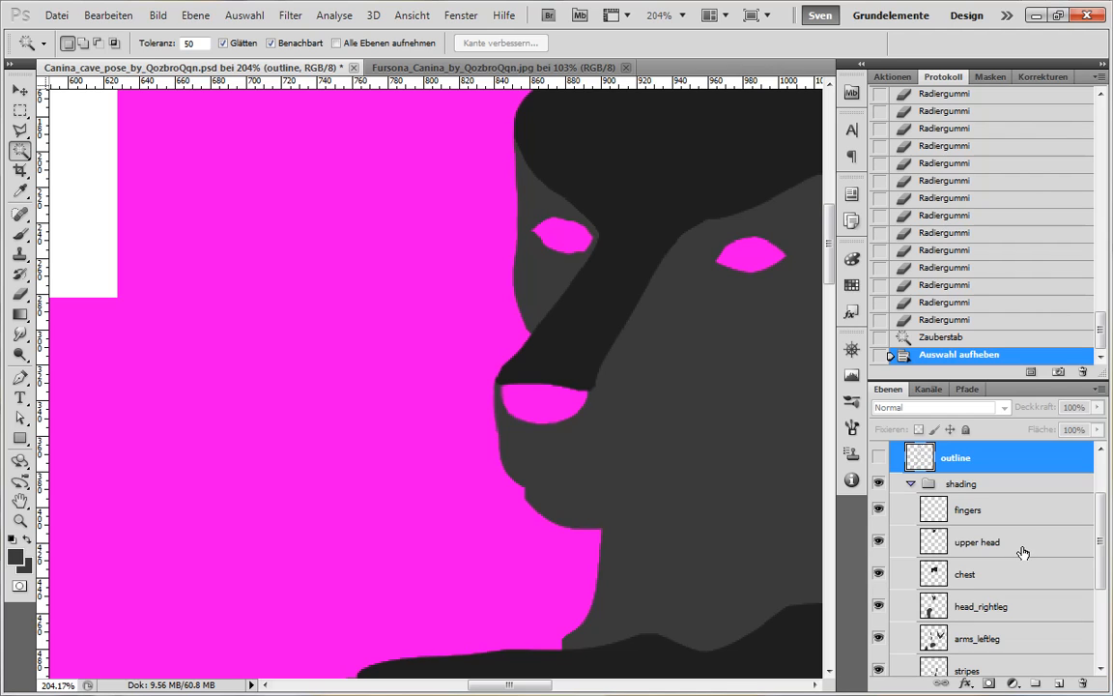
left_click(878, 456)
left_click(546, 394)
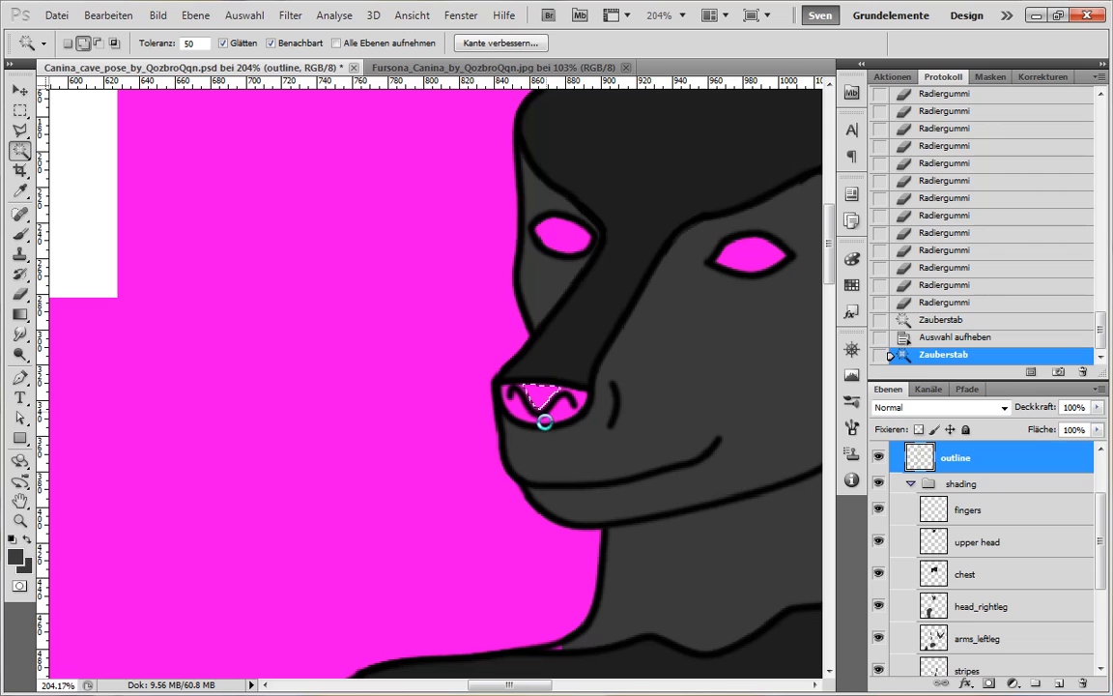
left_click(542, 422)
key("ctrl+d")
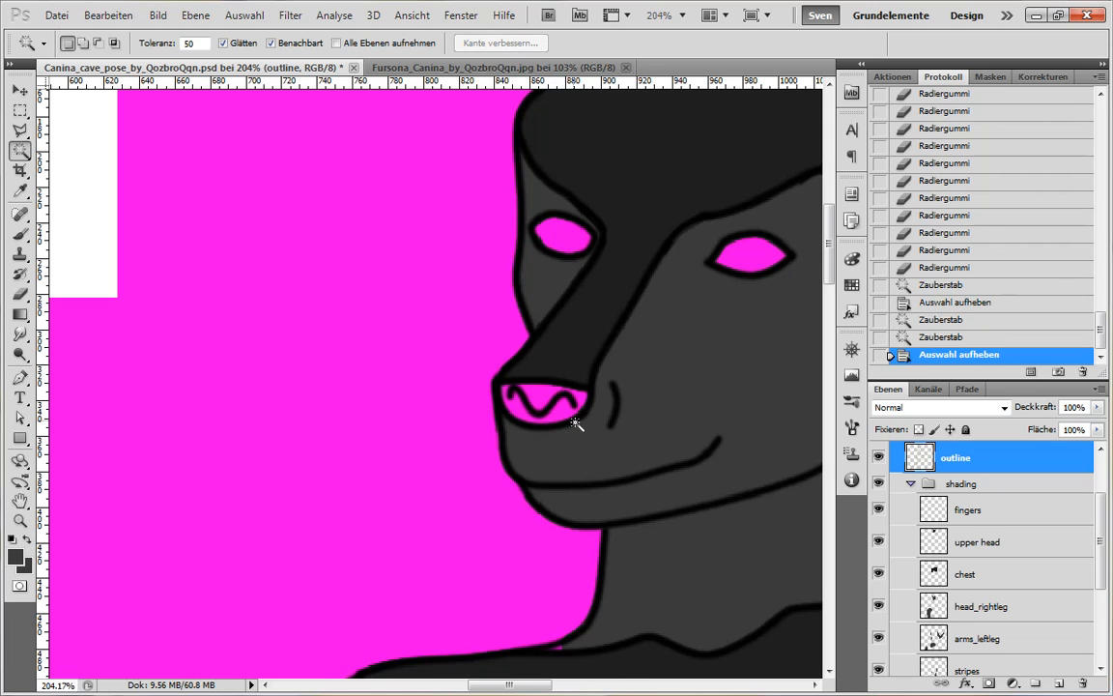
Pick the pink of the Nose / Eyes swatch in the colour legend as the brush colour.
key("alt")
left_click_drag(564, 444, 679, 465)
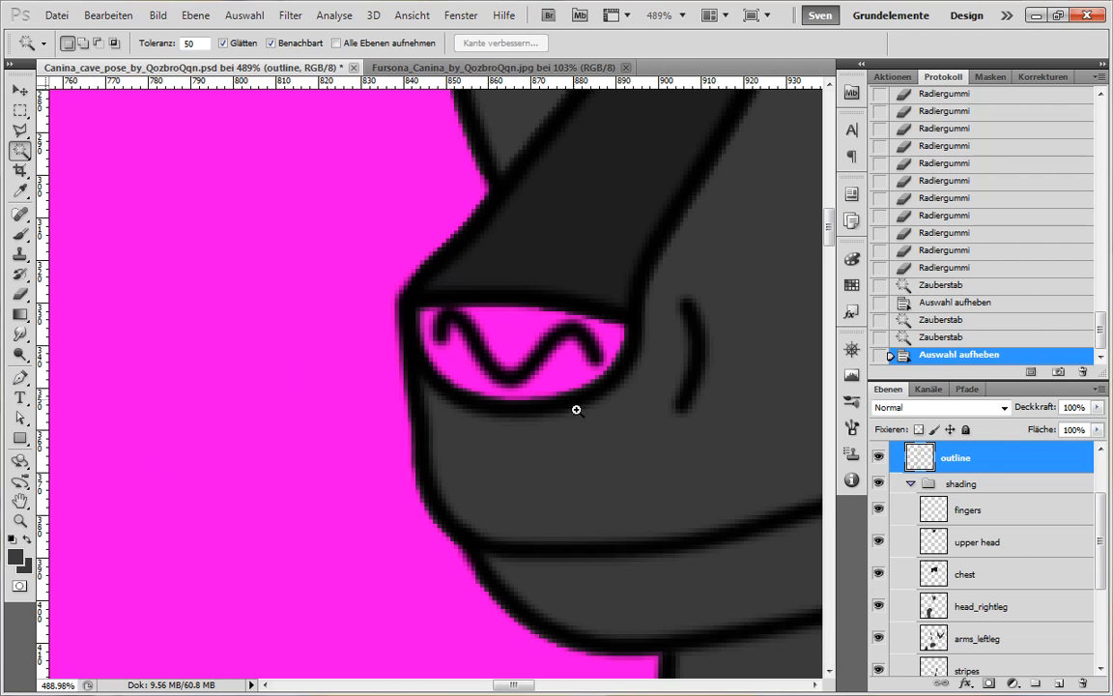
left_click_drag(575, 405, 415, 462)
key("b")
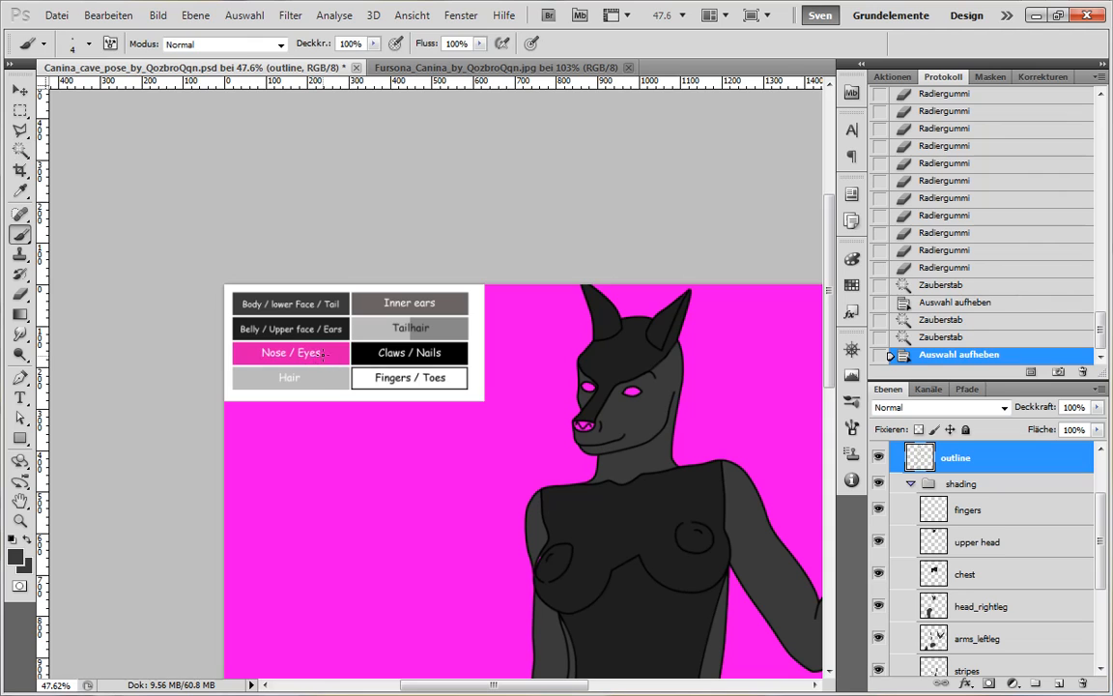
left_click(341, 347, "alt")
Try a pink brush stroke inside the nose on the outline layer and undo it.
left_click_drag(534, 437, 520, 355)
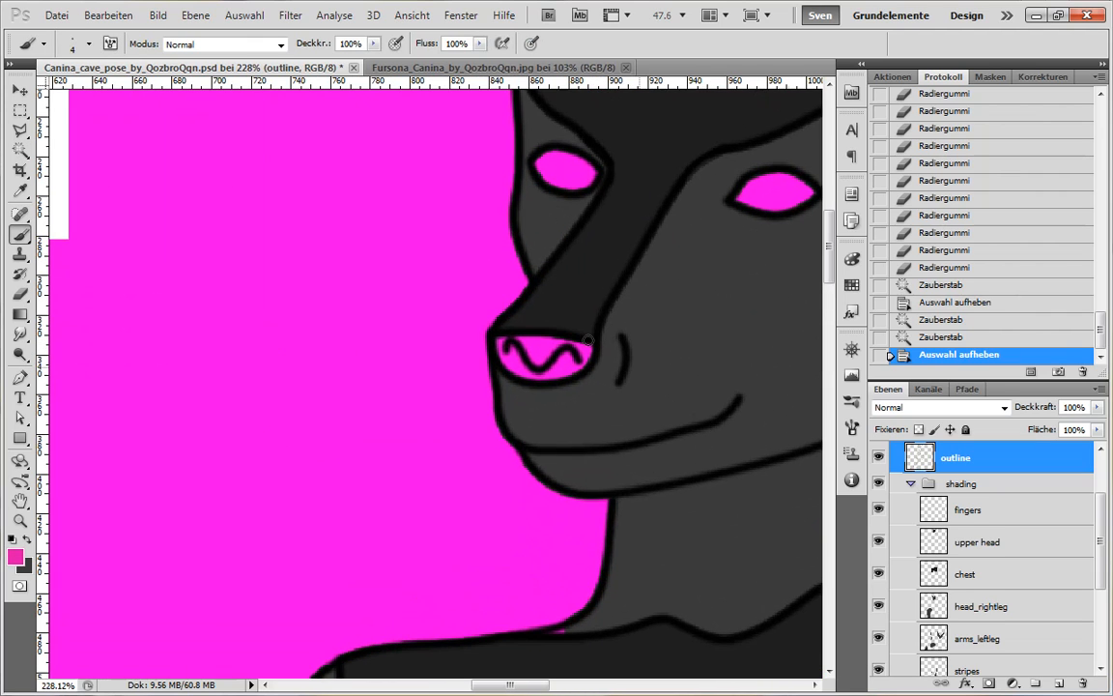
left_click(552, 353)
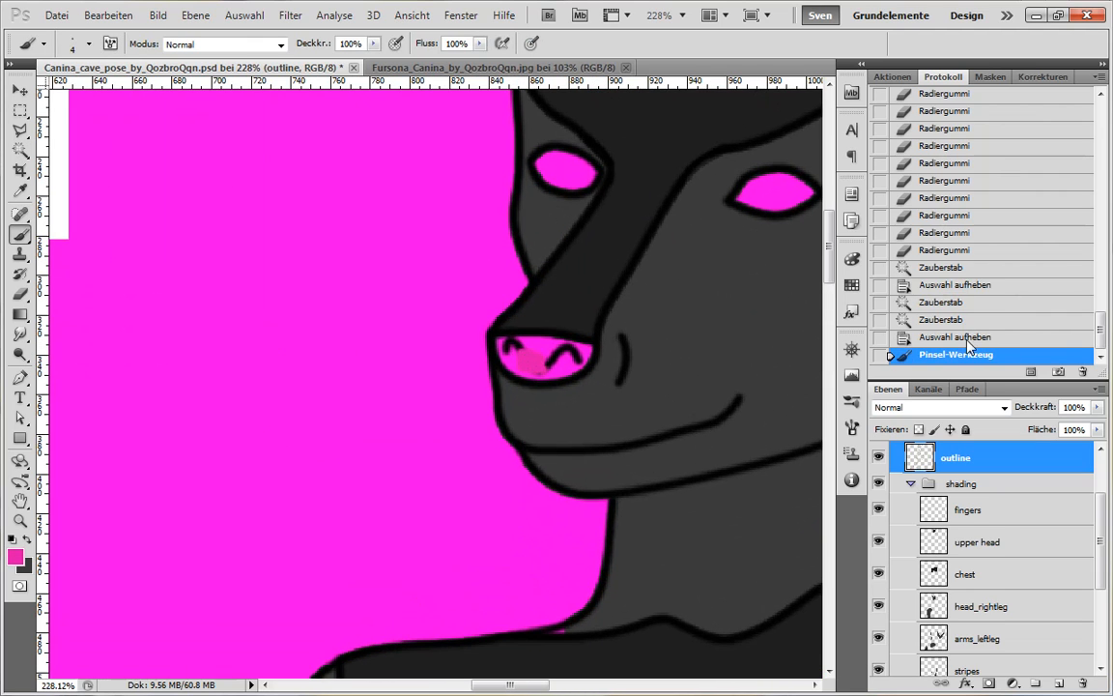
key("ctrl+z")
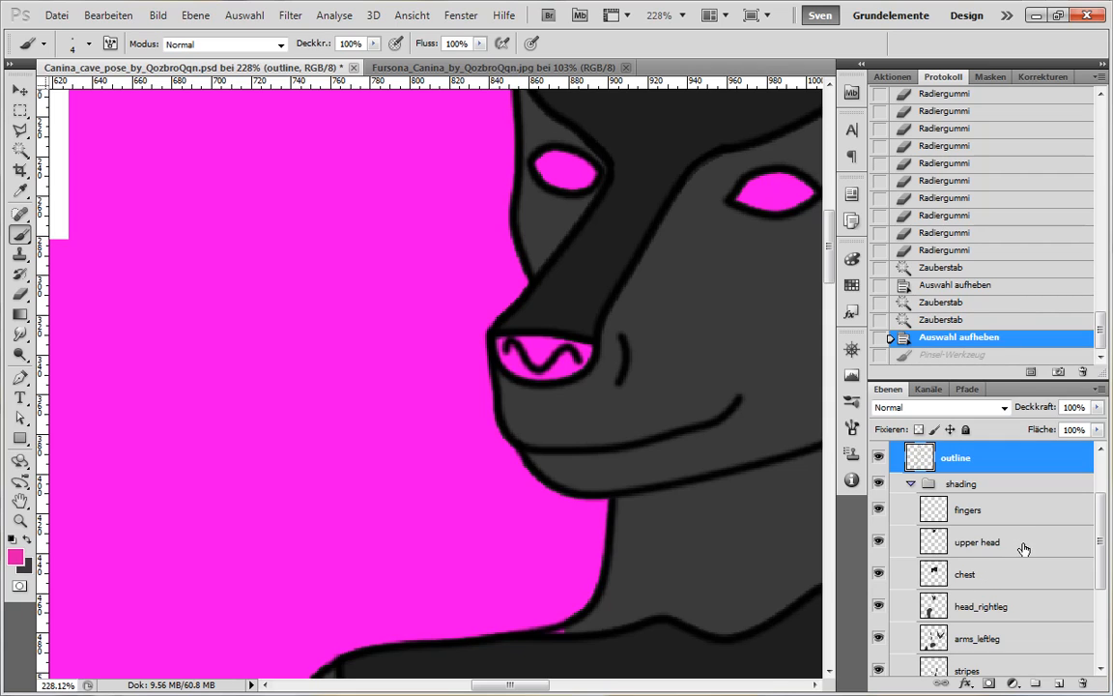
Add a new empty layer directly above the upper head layer in the shading group.
left_click(1021, 546)
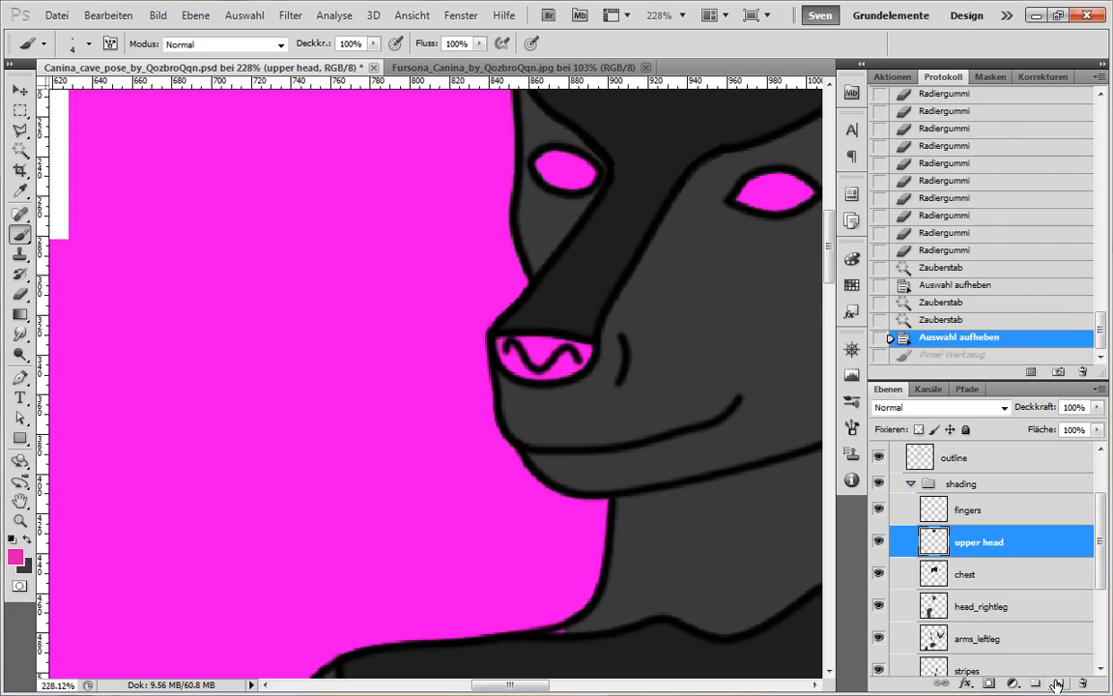
left_click(1057, 683)
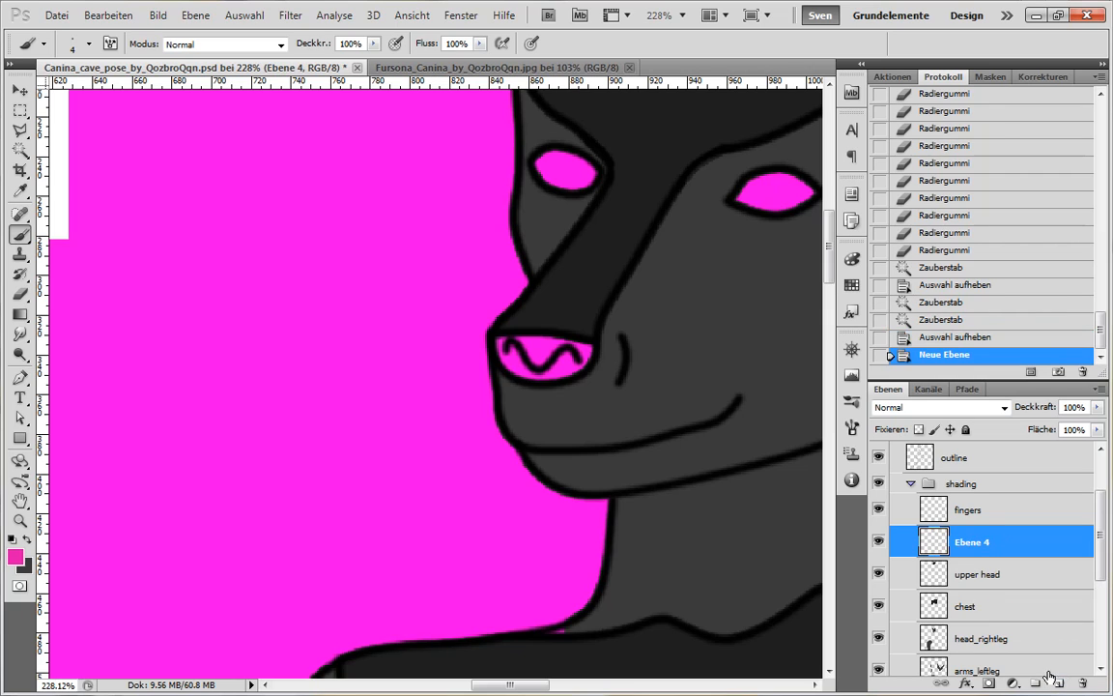
Rename the new layer above the upper head layer as nose.
double_click(971, 543)
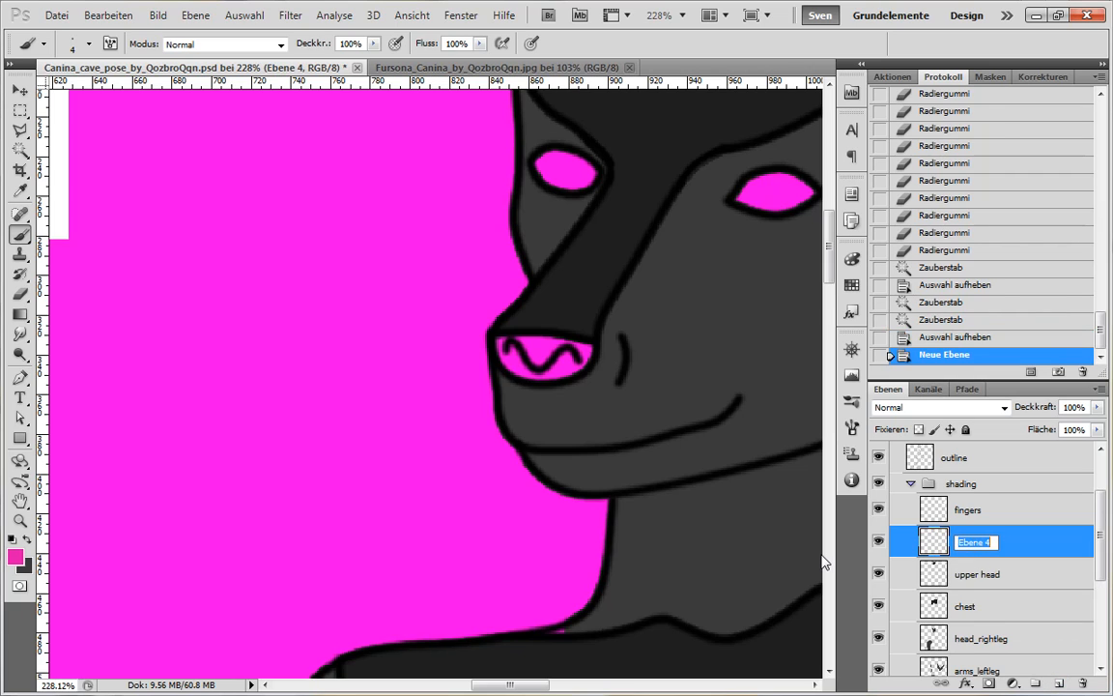
type("nose")
key("Return")
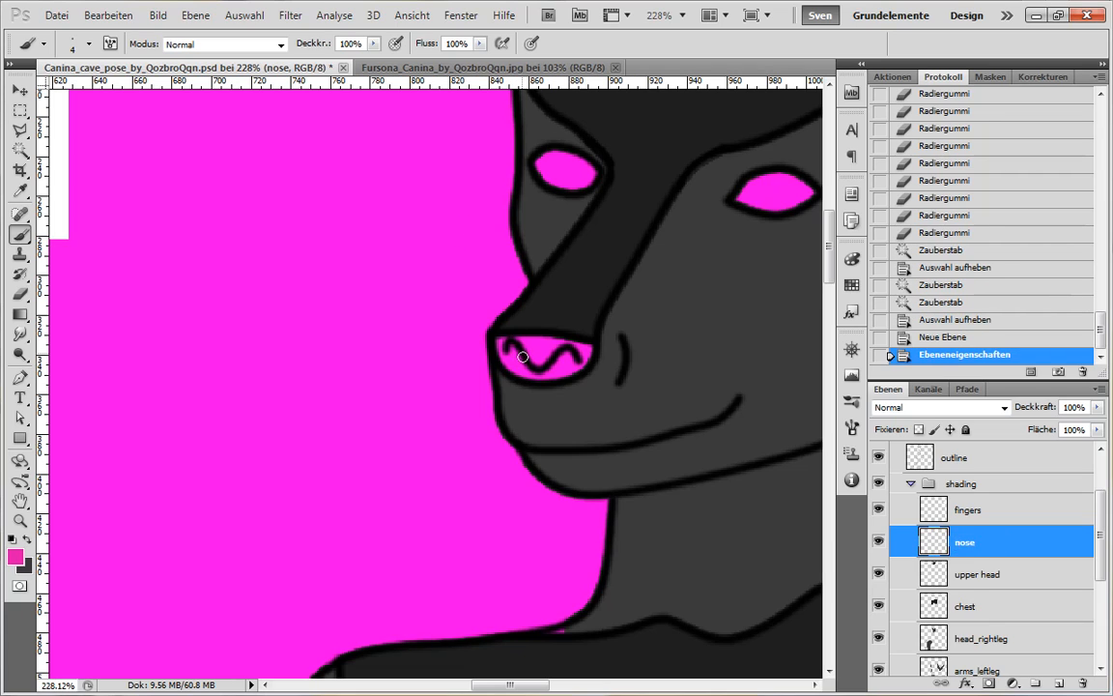
Paint the whole area inside the nose outline pink on the nose layer with the size 4 brush.
left_click_drag(503, 345, 504, 359)
right_click(530, 351)
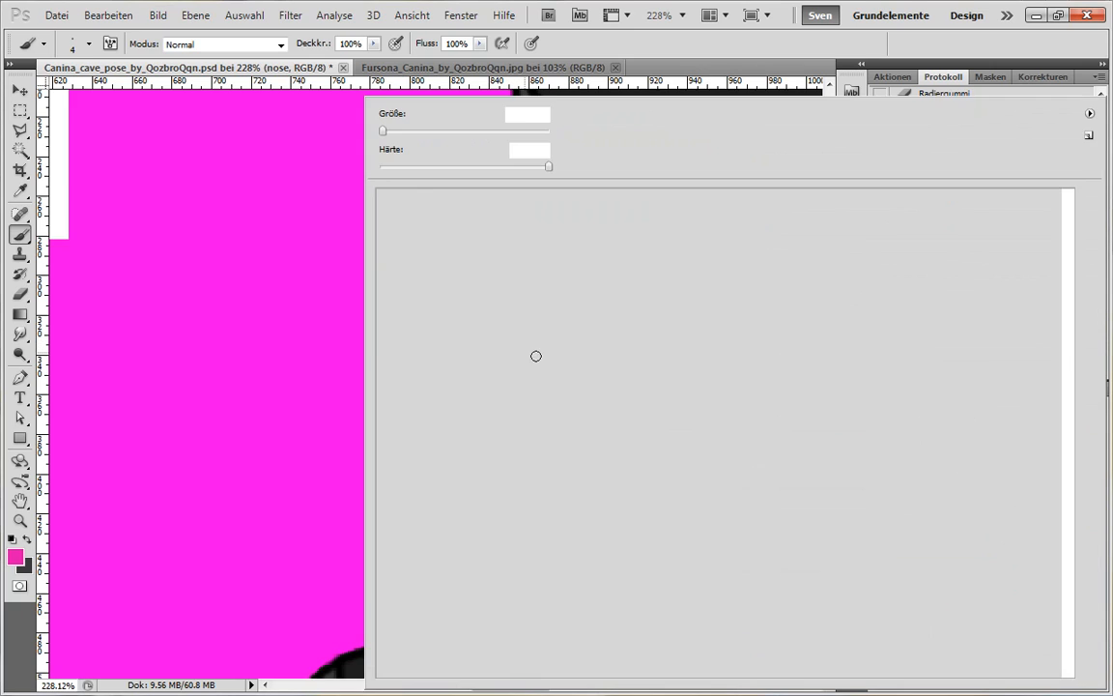
double_click(468, 220)
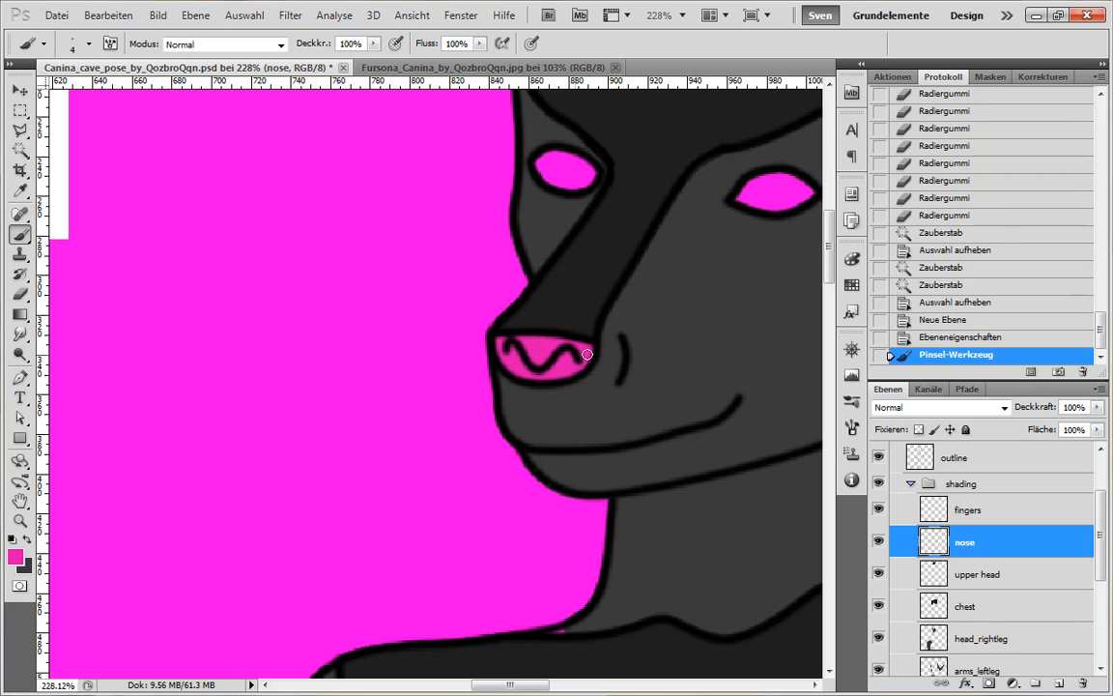
left_click_drag(586, 354, 555, 353)
Hide the outline layer, dab pink on the nose fill and erase small spots along its edges with the size 2 eraser.
left_click(877, 457)
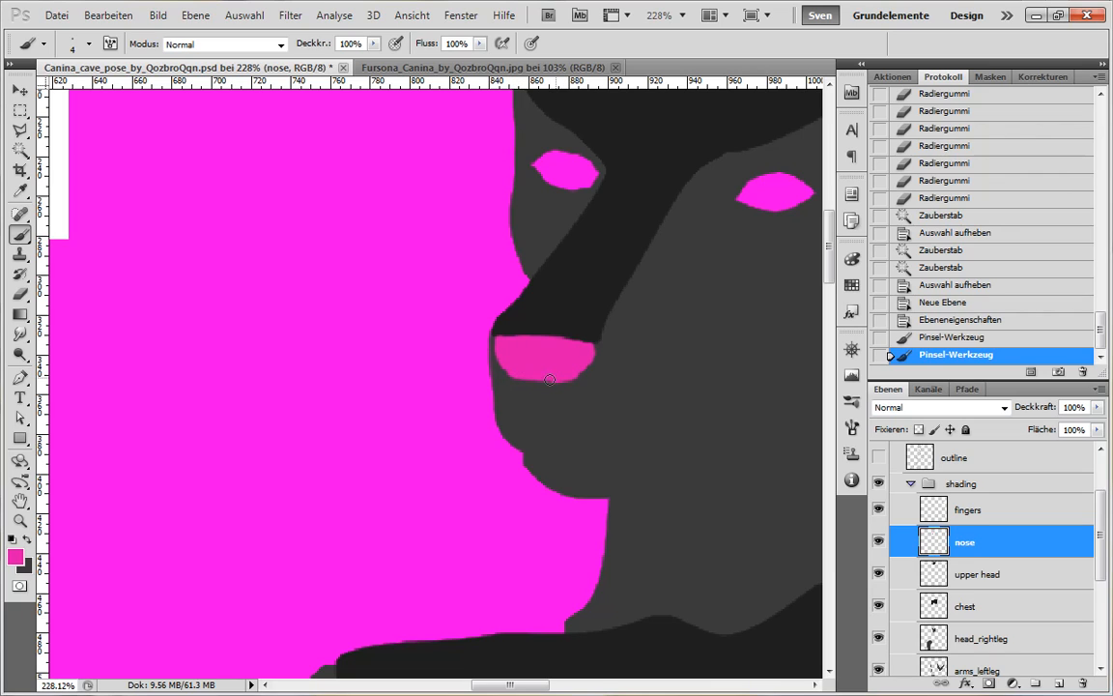
left_click(513, 362)
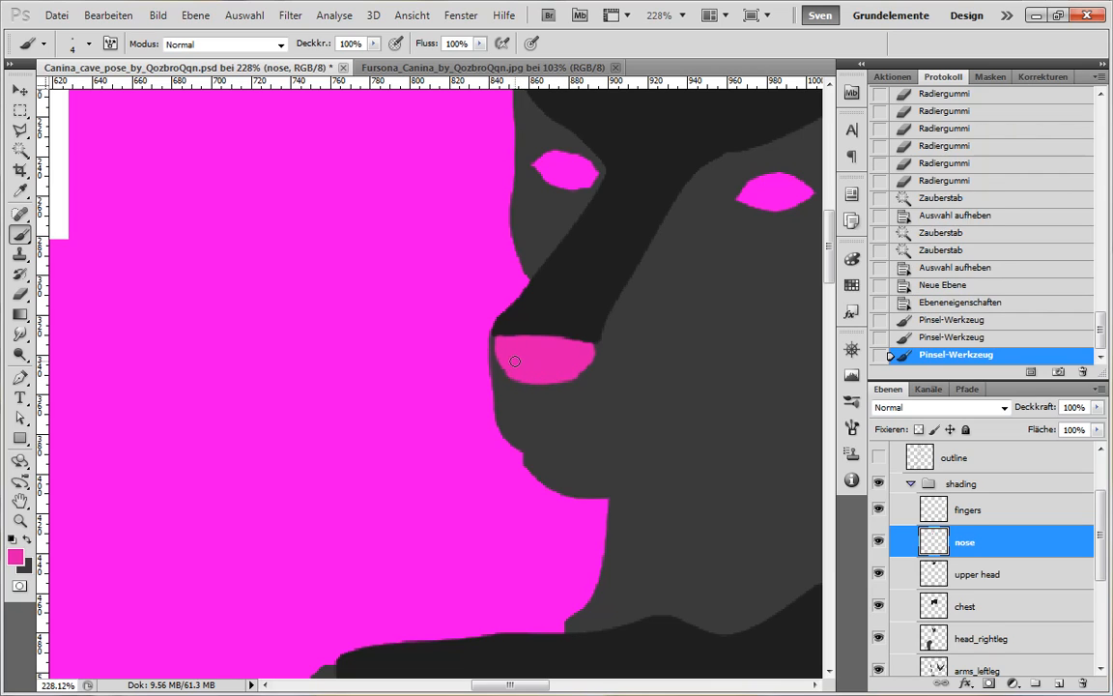
key("e")
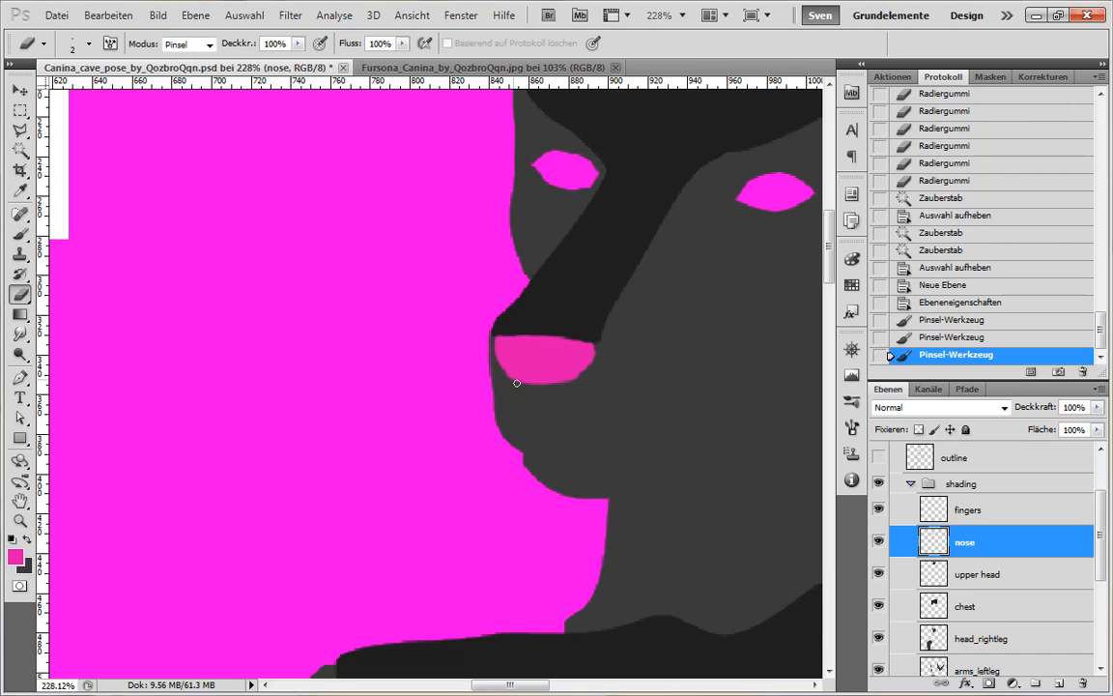
left_click(491, 342)
left_click(579, 152)
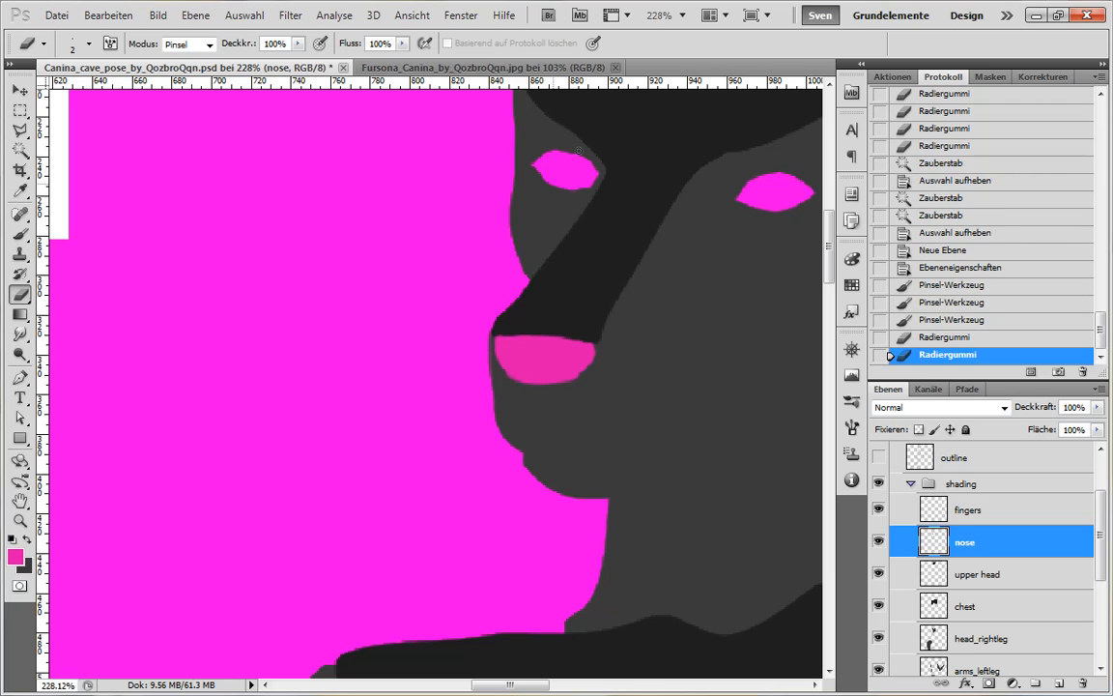
left_click(594, 368)
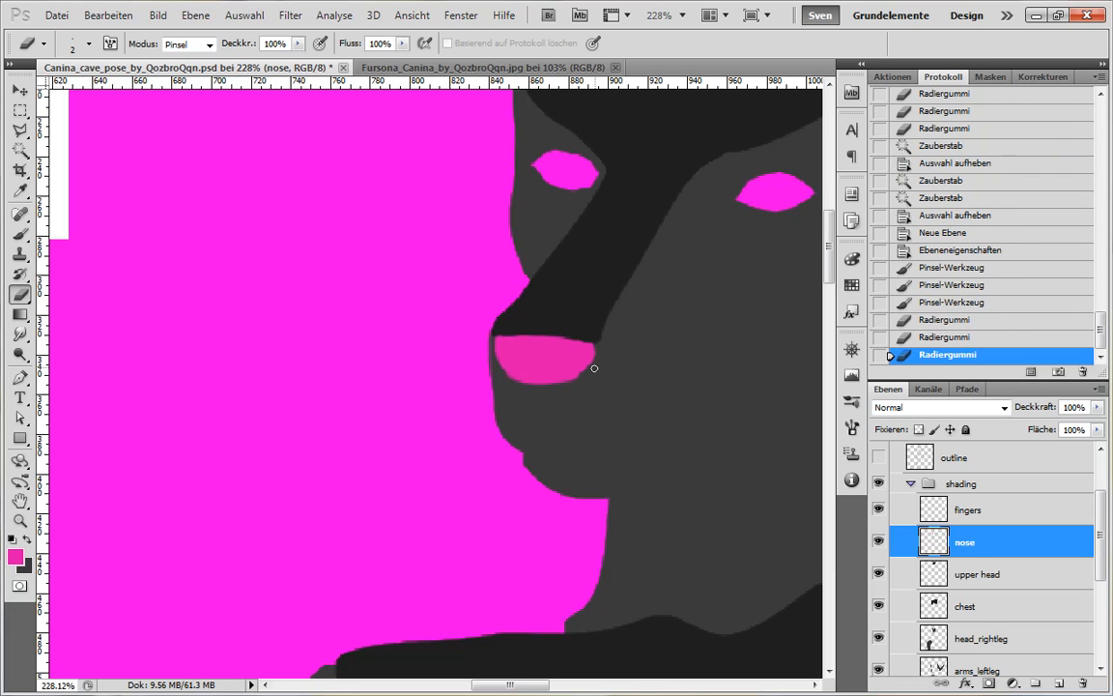
Smooth the pink nose shape with brush dabs along its upper edge, lower curve and right corner.
key("b")
left_click(591, 347)
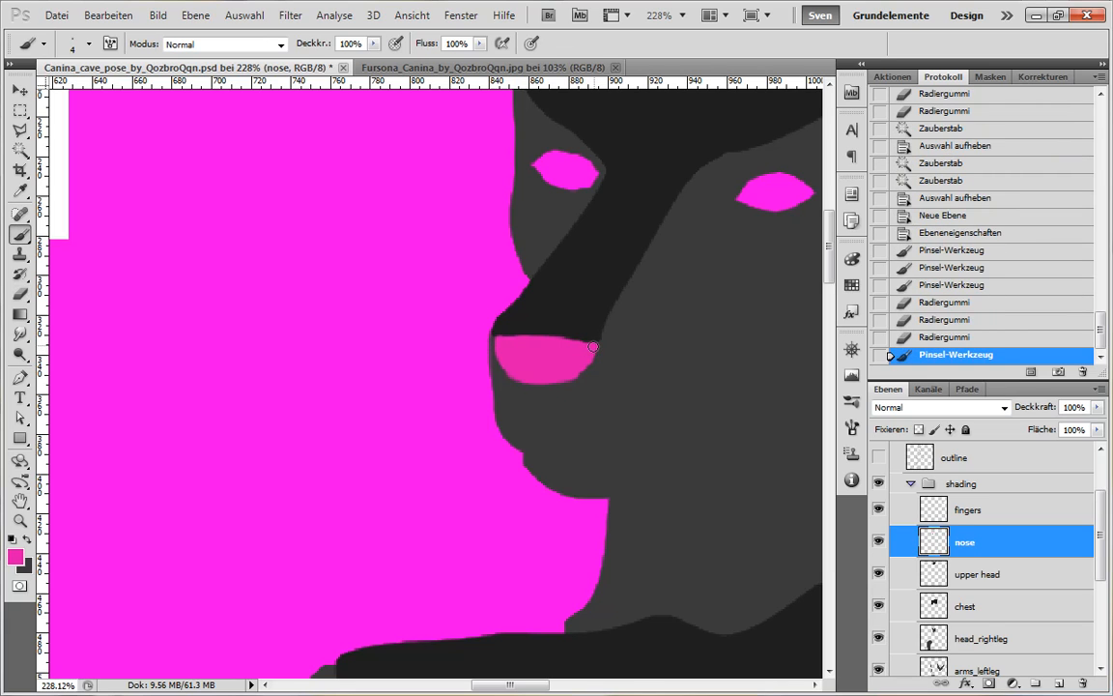
left_click(519, 333)
left_click(520, 334)
left_click(577, 369)
left_click(574, 368)
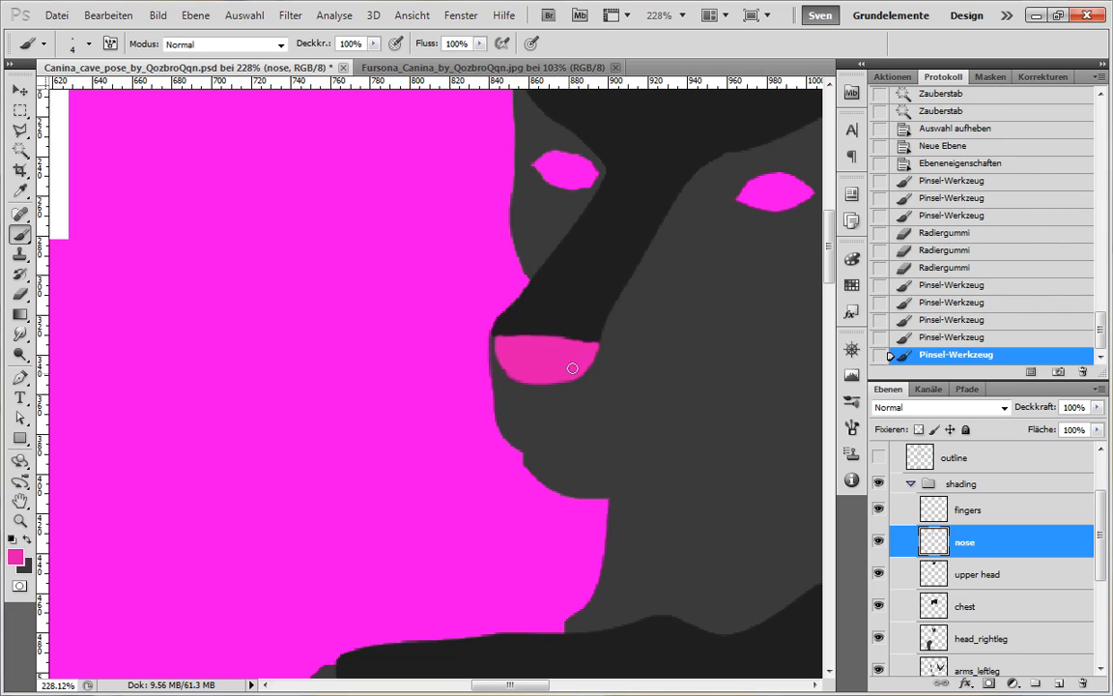
left_click(553, 372)
left_click(497, 340)
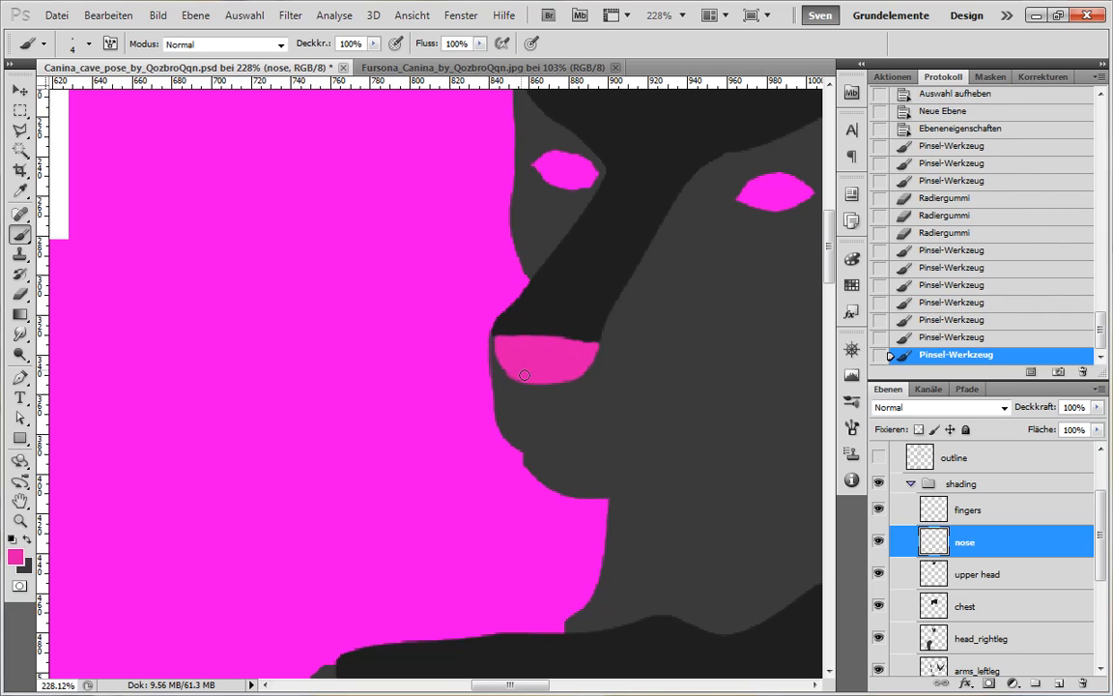
left_click(593, 347)
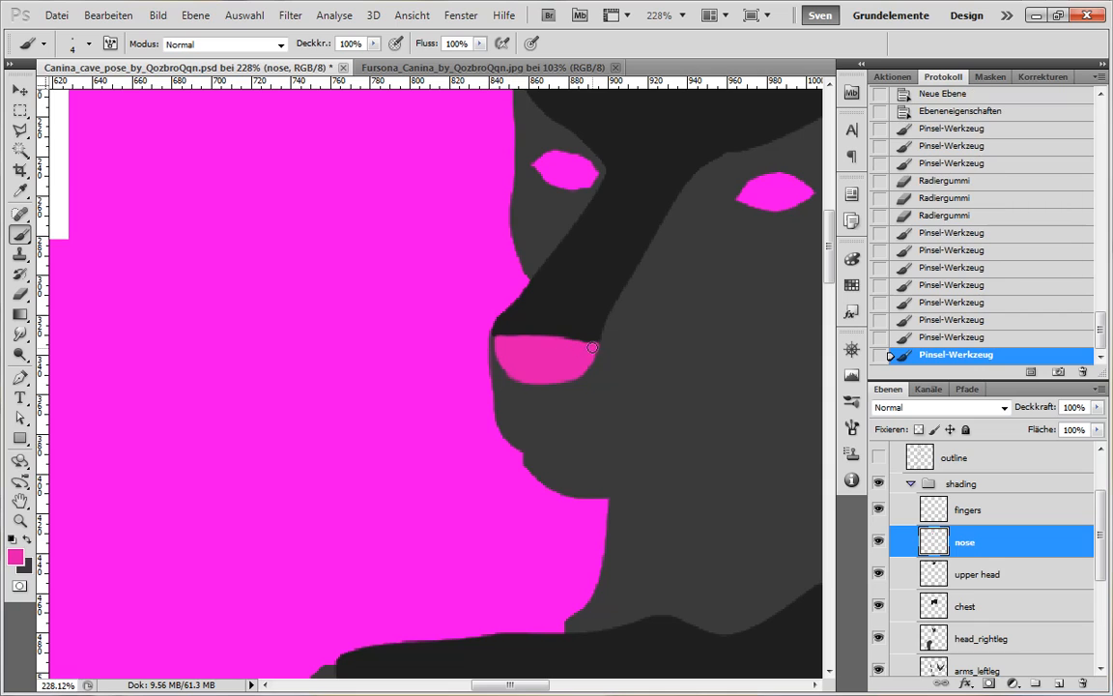
left_click(576, 351)
left_click(526, 311)
left_click(518, 305)
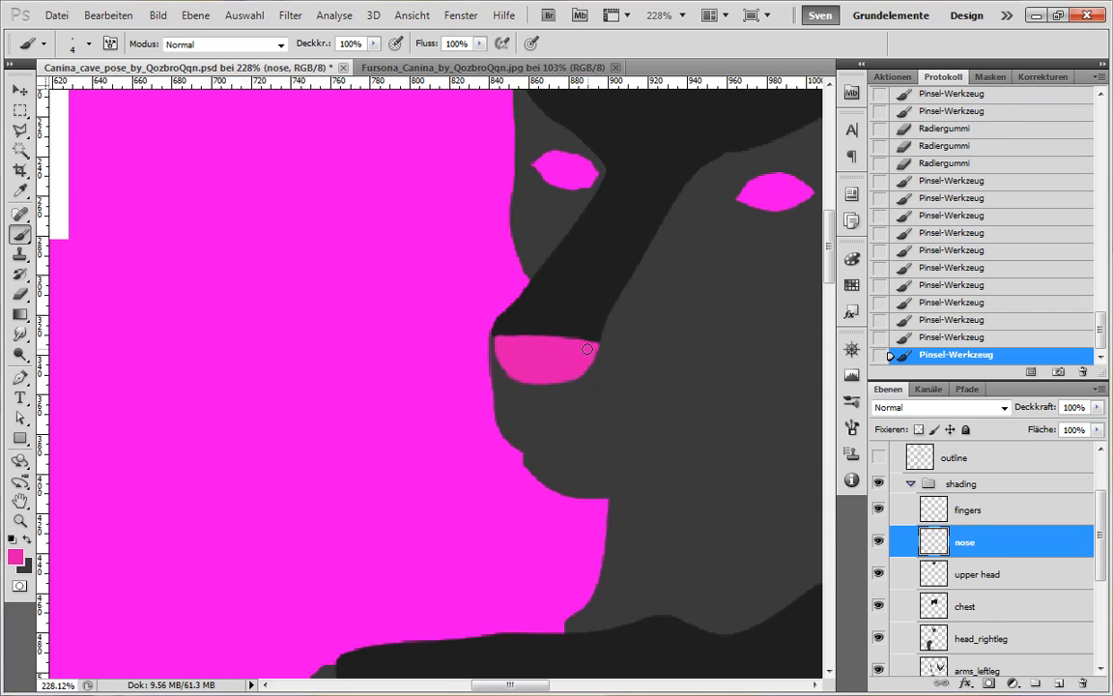
left_click(548, 382)
Trim the pink nose fill along its right corner and upper edge with the eraser.
key("e")
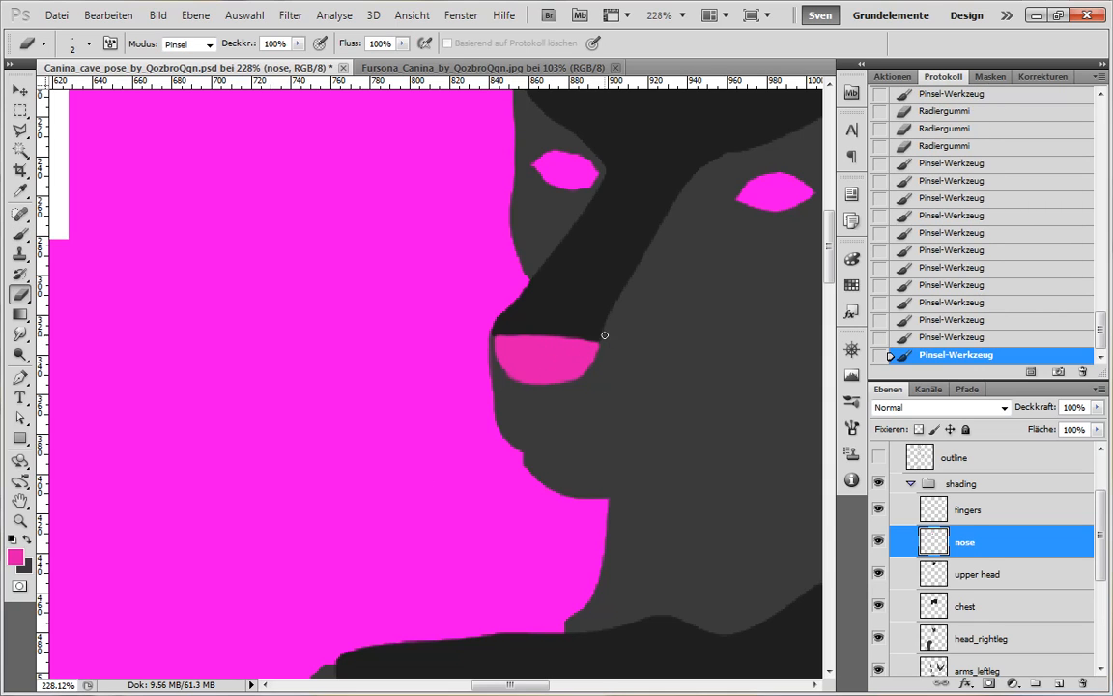
left_click(601, 329)
left_click(597, 345)
left_click(598, 351)
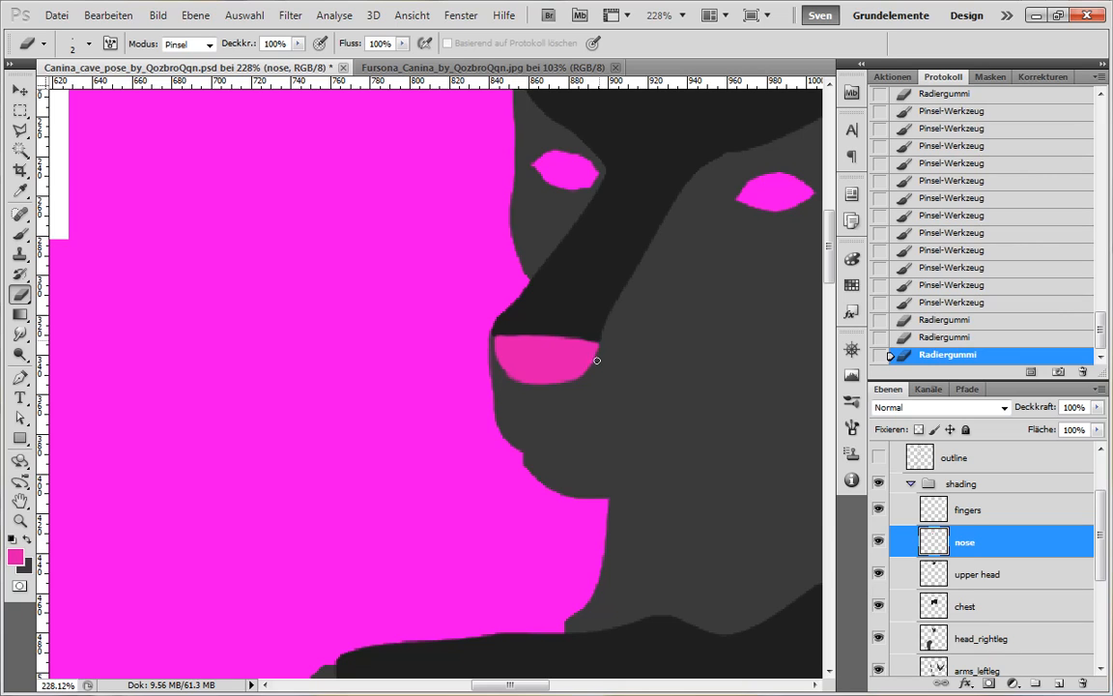
left_click(523, 336)
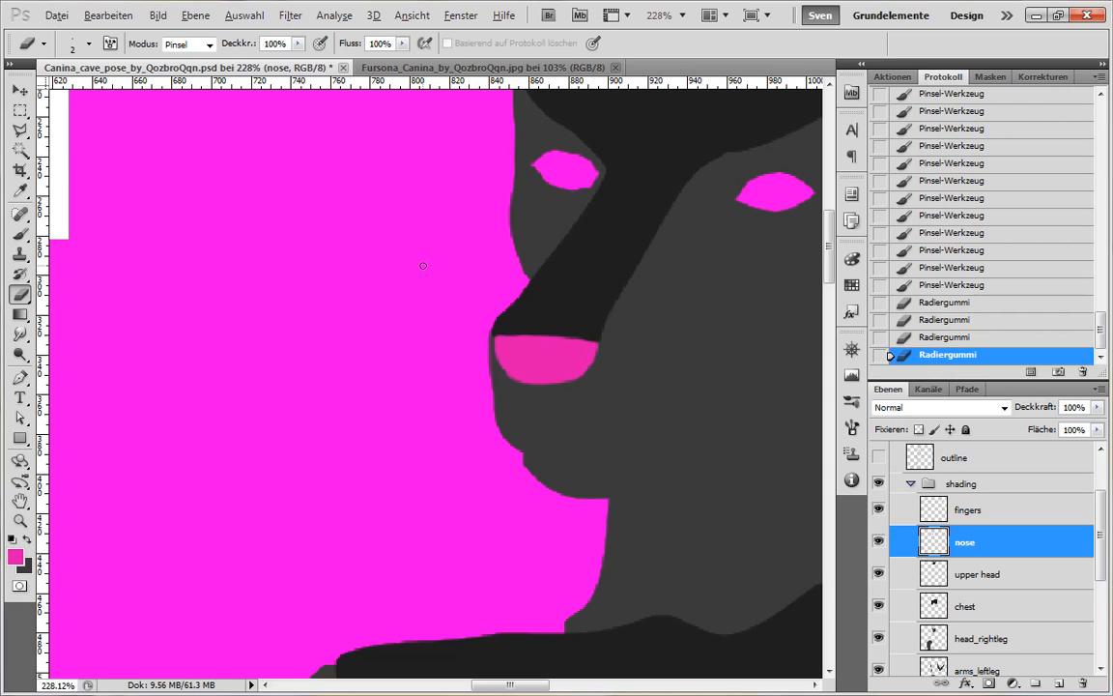
Sample the dark grey of the face and fill the notch where cheek and snout meet on the head_rightleg layer.
scroll(527, 287, "up", 4)
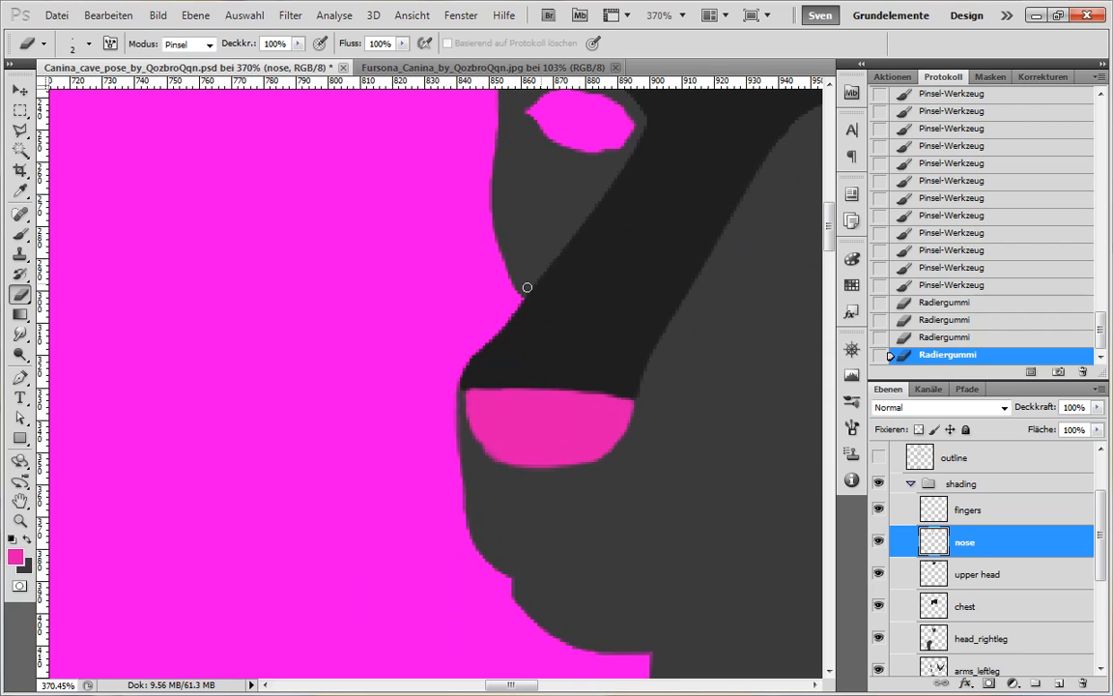
left_click(951, 572)
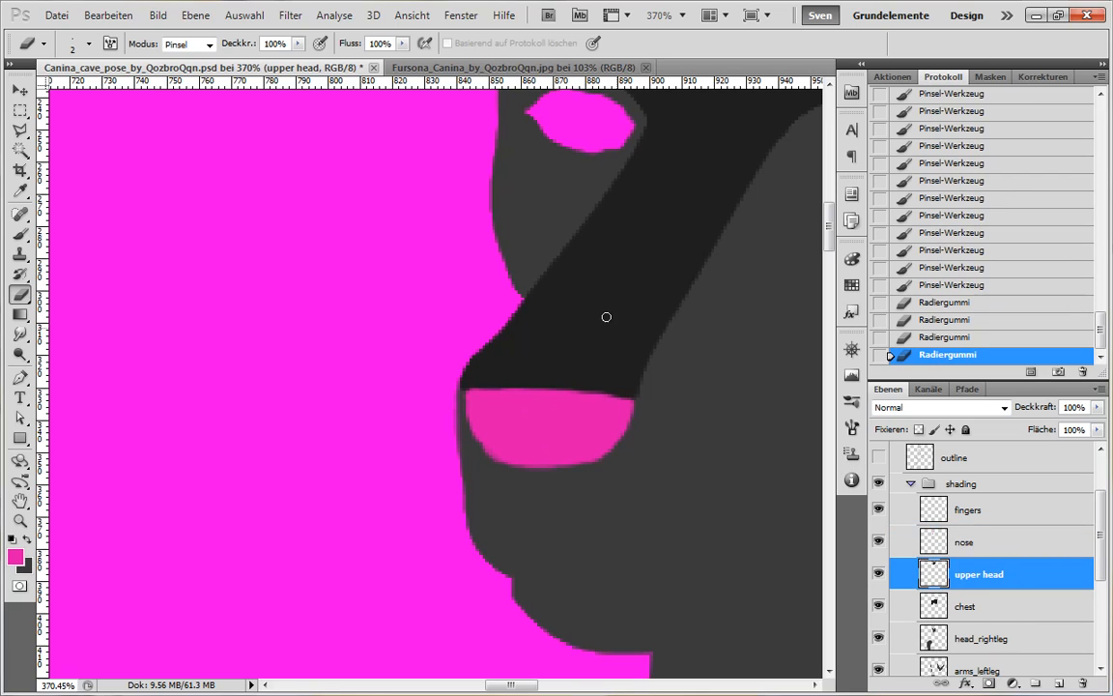
left_click(945, 639)
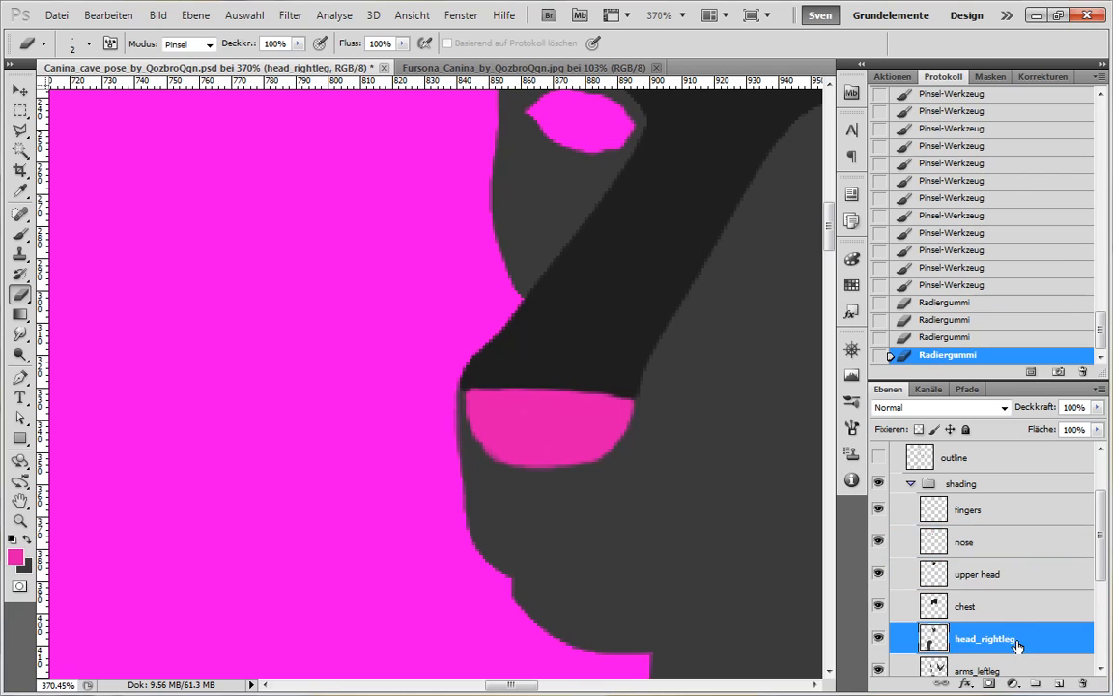
key("b")
left_click(526, 223, "alt")
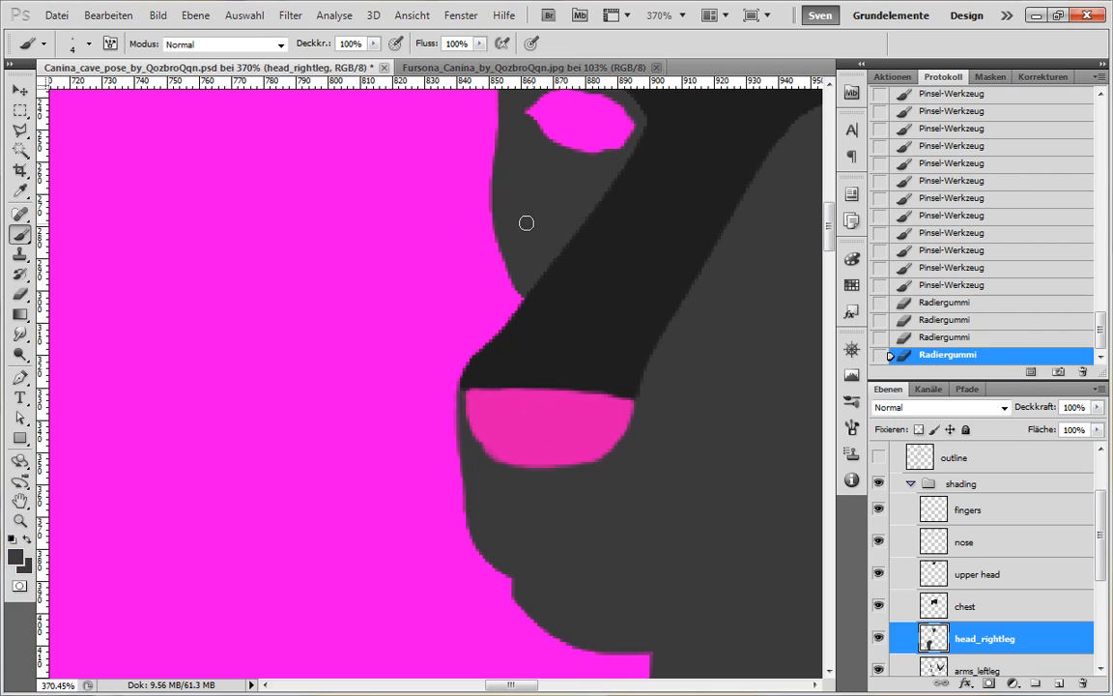
left_click(527, 289)
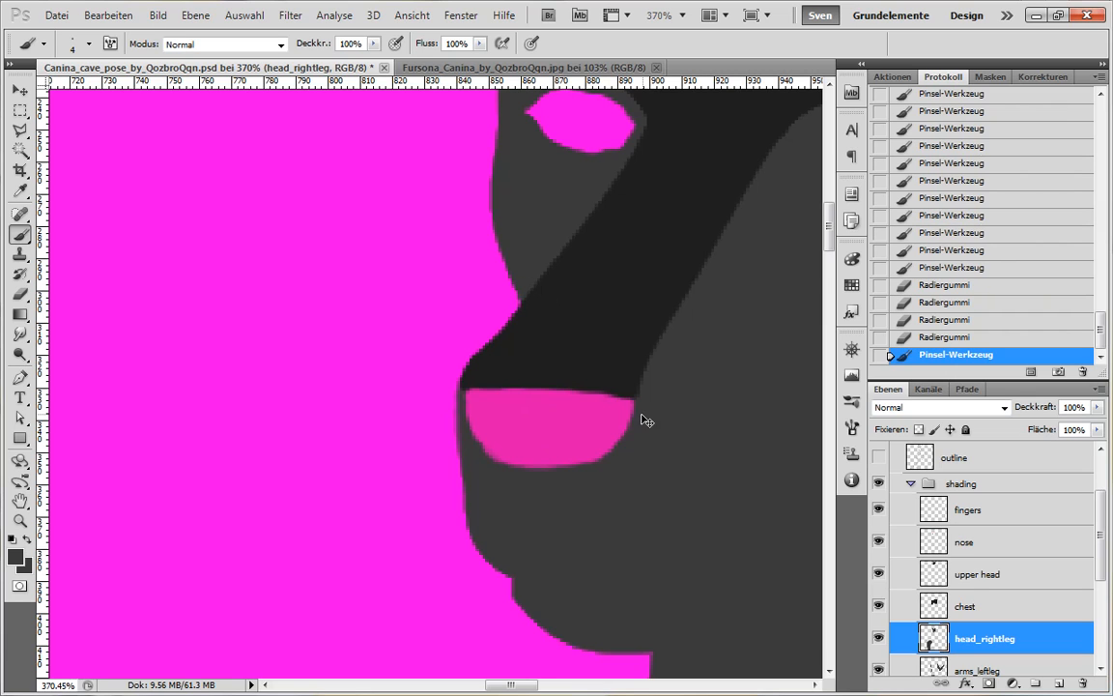
Sample the near-black head colour and fill the notch at the right ear's tip on the upper head layer.
scroll(641, 417, "down", 5)
scroll(676, 420, "down", 3)
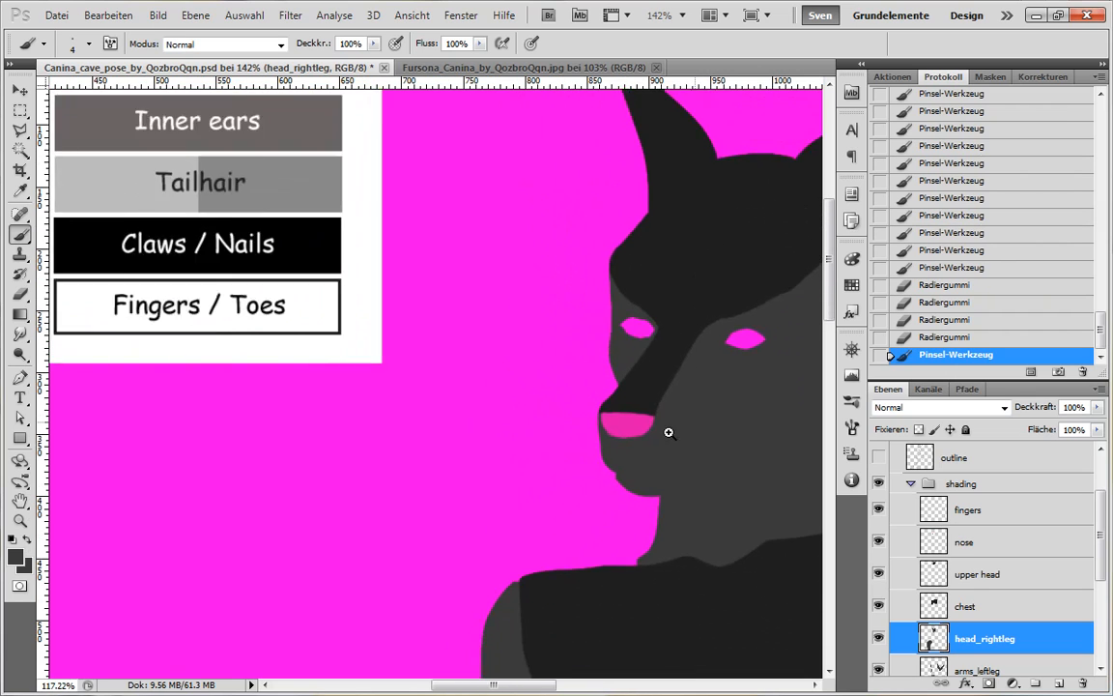
scroll(708, 452, "up", 1)
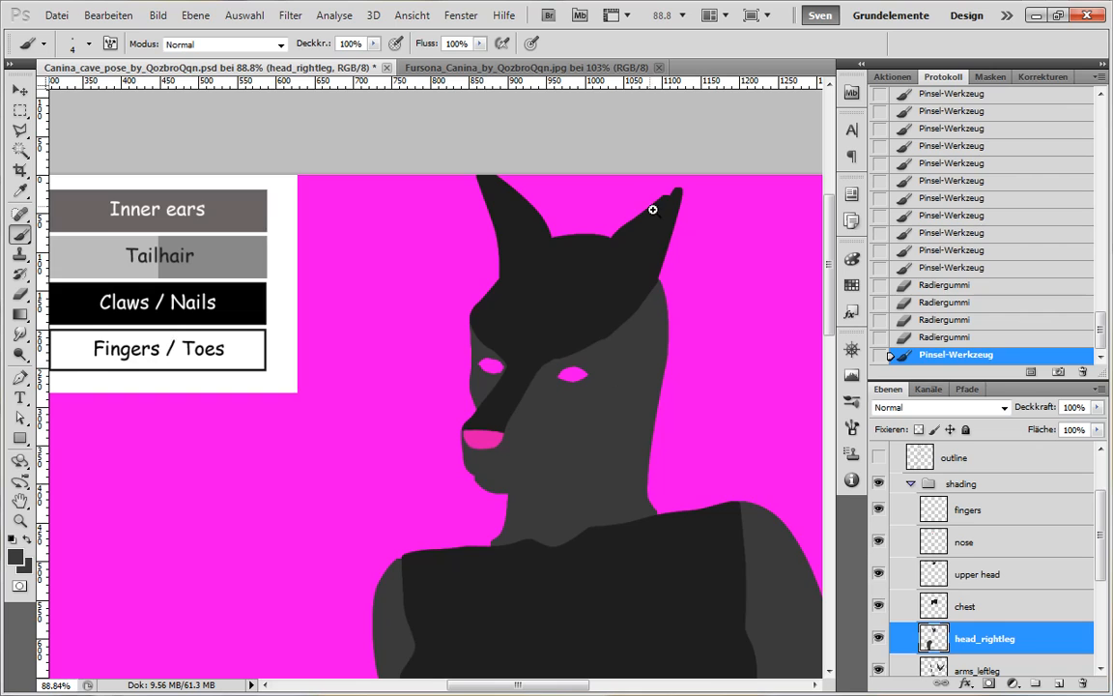
scroll(651, 204, "up", 3)
left_click_drag(717, 219, 677, 253)
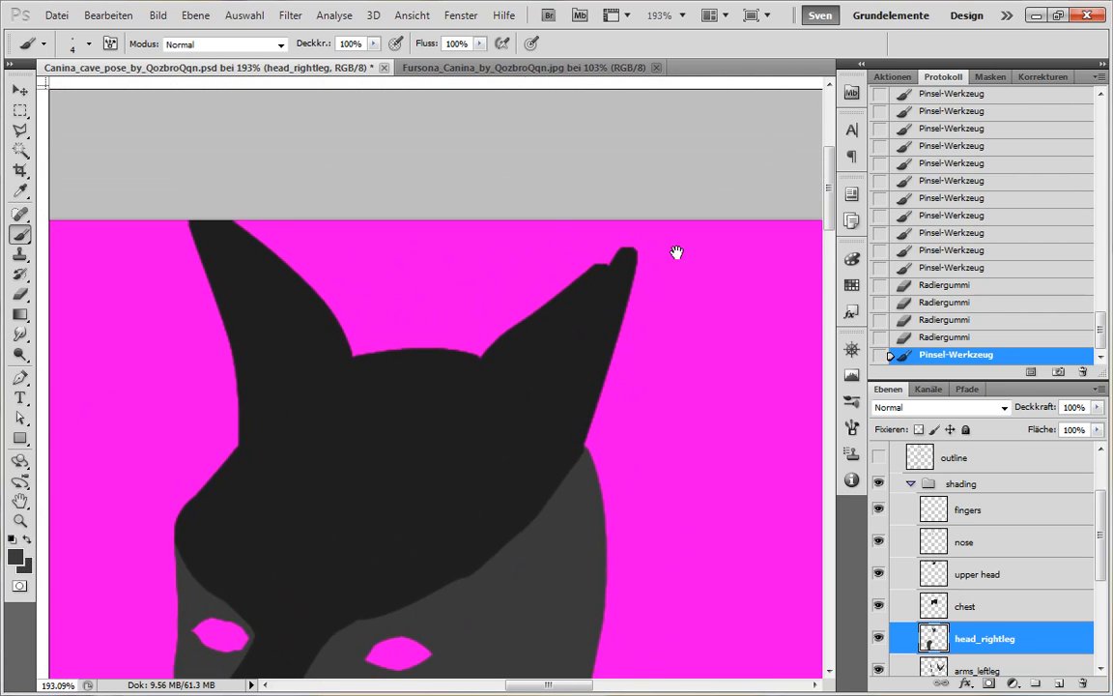
left_click(1011, 571)
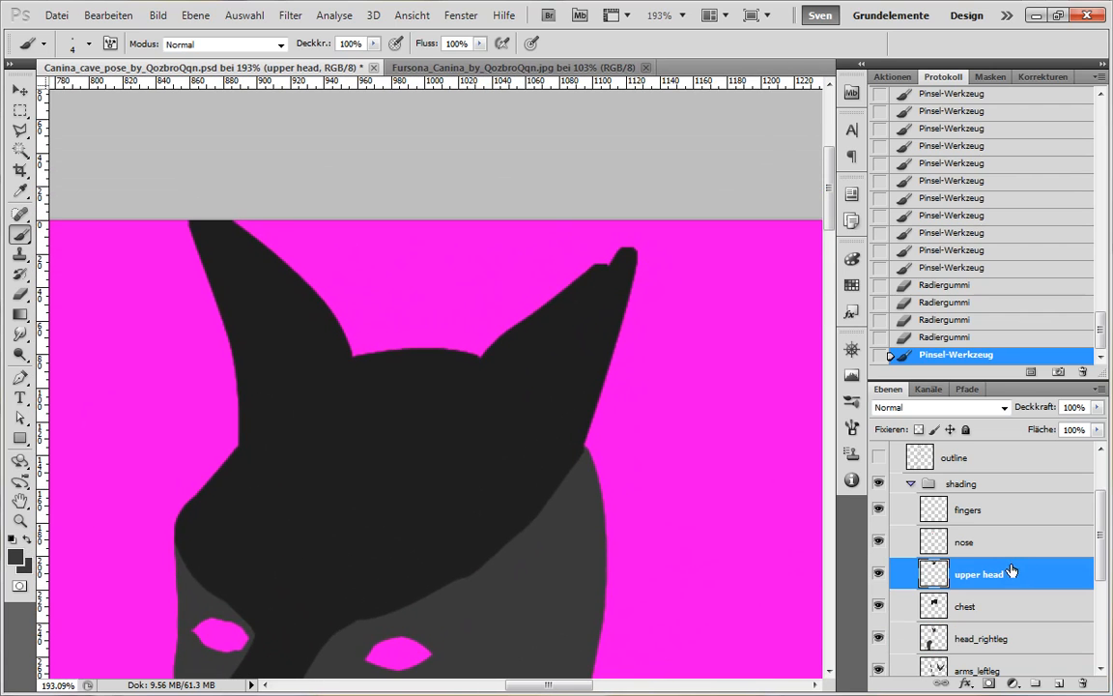
left_click(576, 362, "alt")
left_click(601, 267)
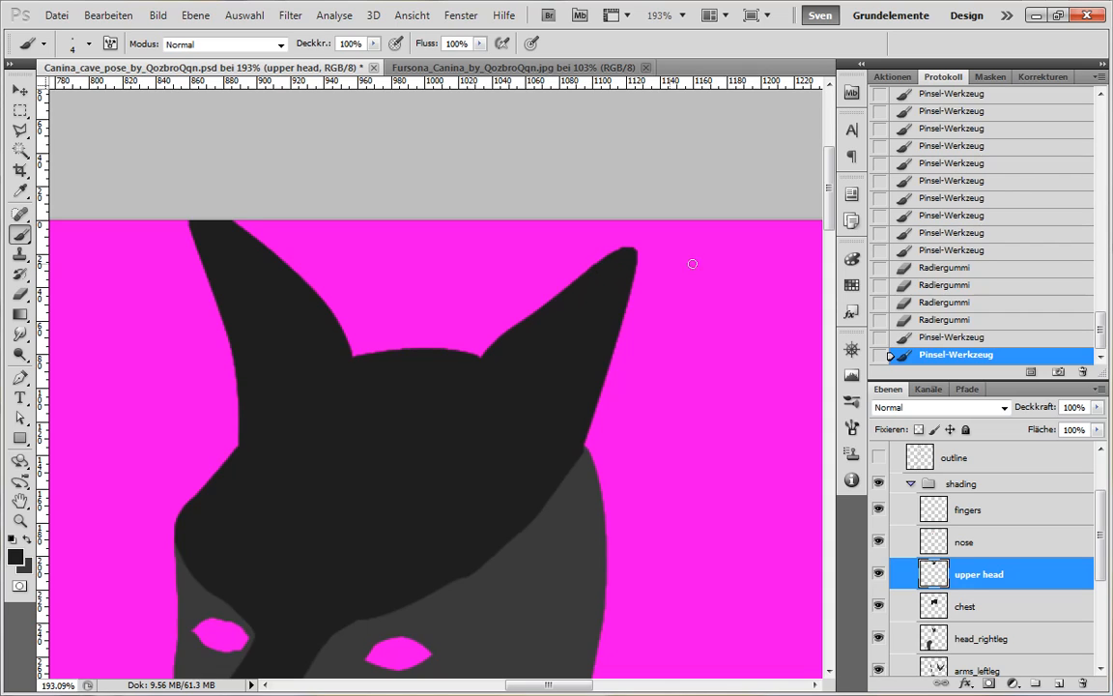
left_click(618, 255)
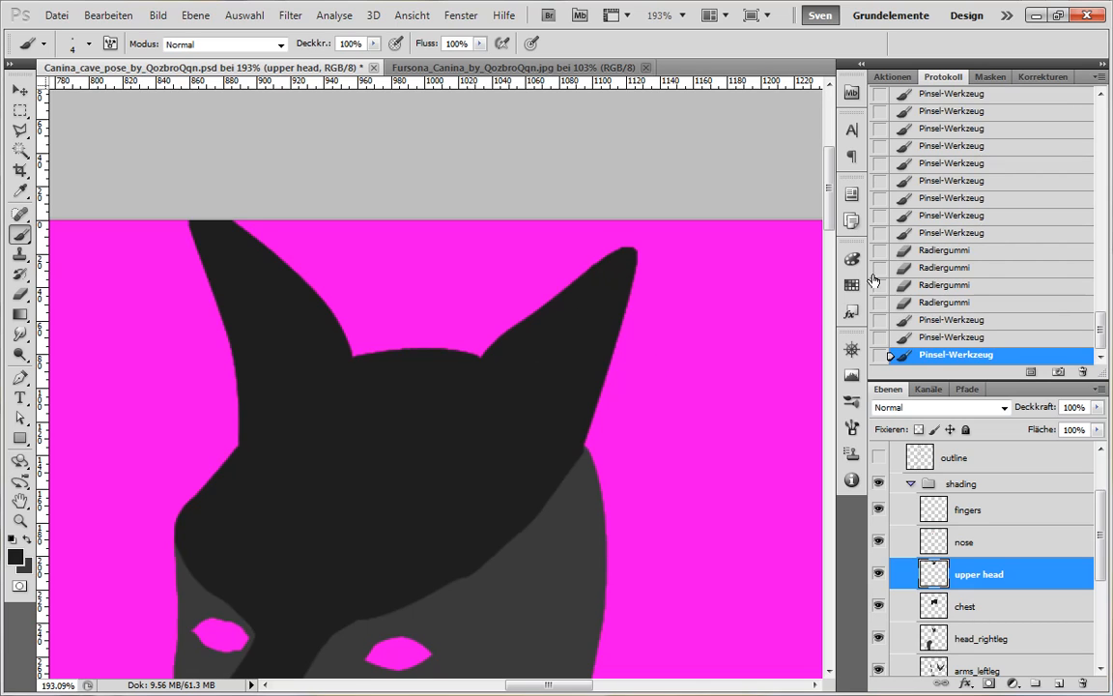
Show the outline layer and draw a black line on it closing the bottom of the right ear's narrow outer section.
left_click(877, 457)
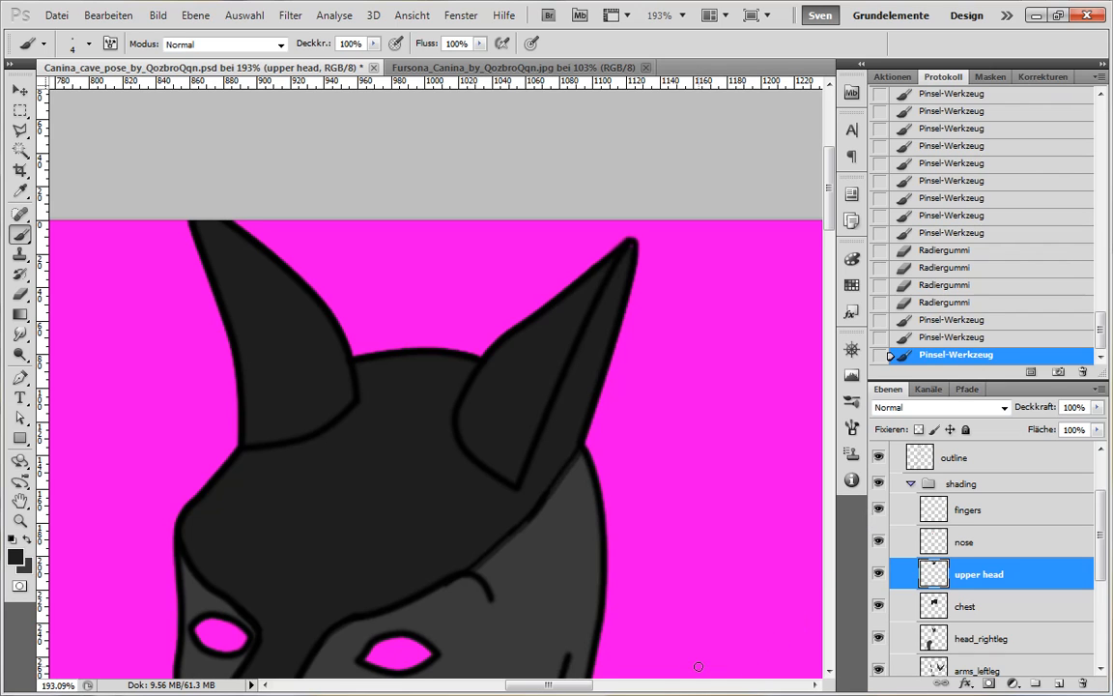
scroll(463, 527, "down", 5)
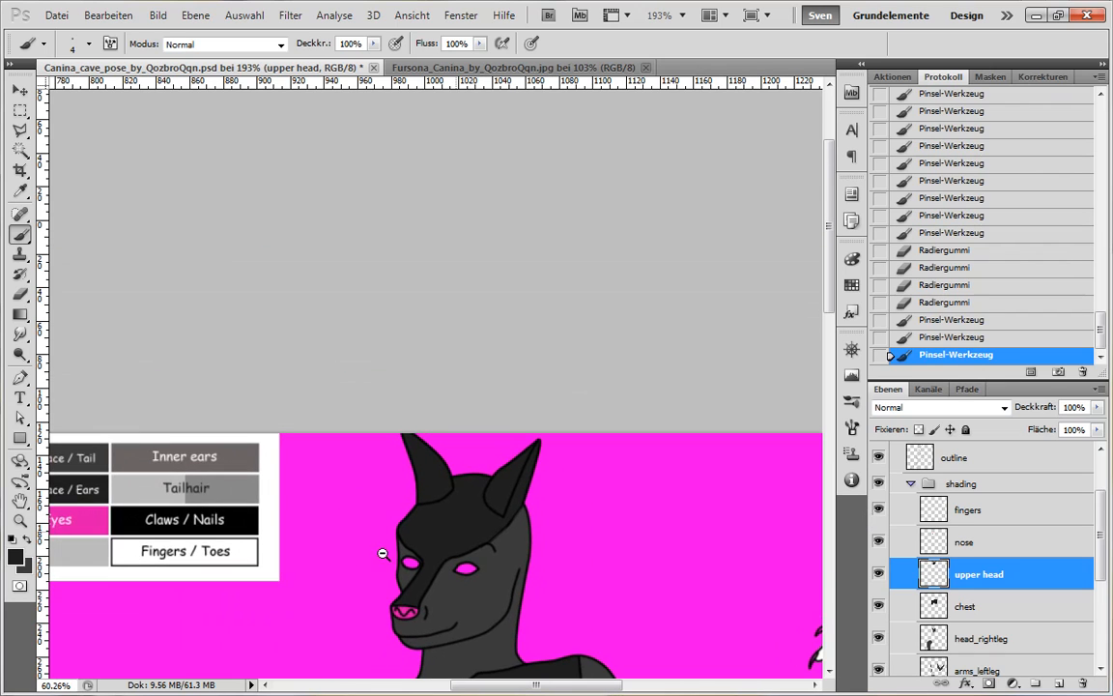
scroll(621, 496, "up", 6)
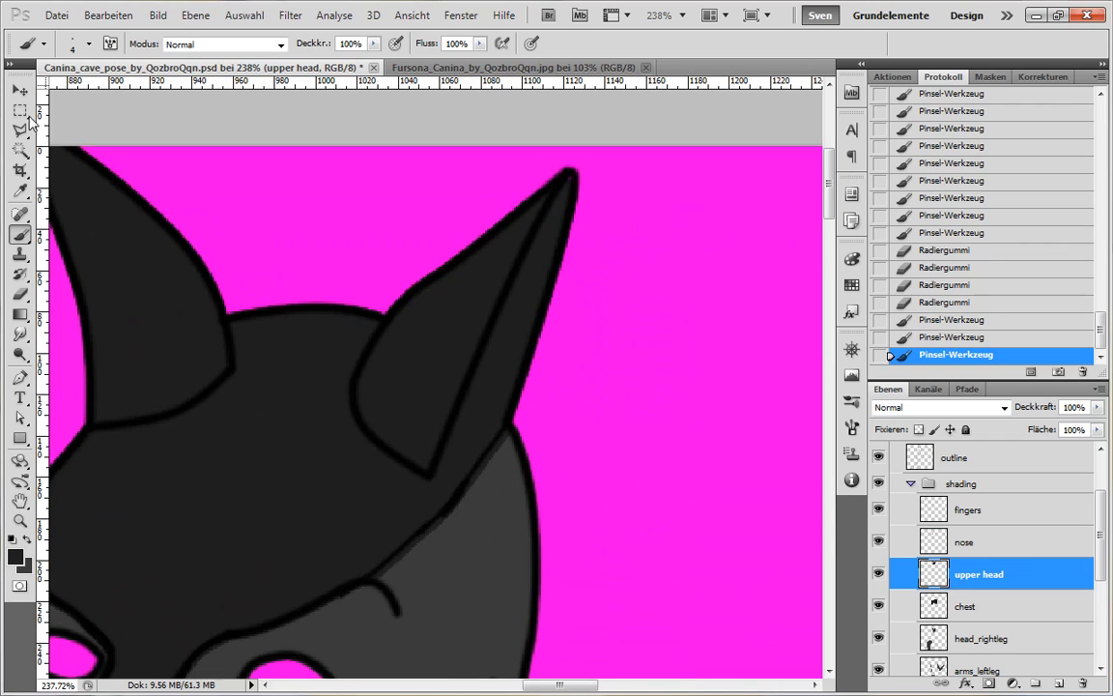
left_click(1014, 458)
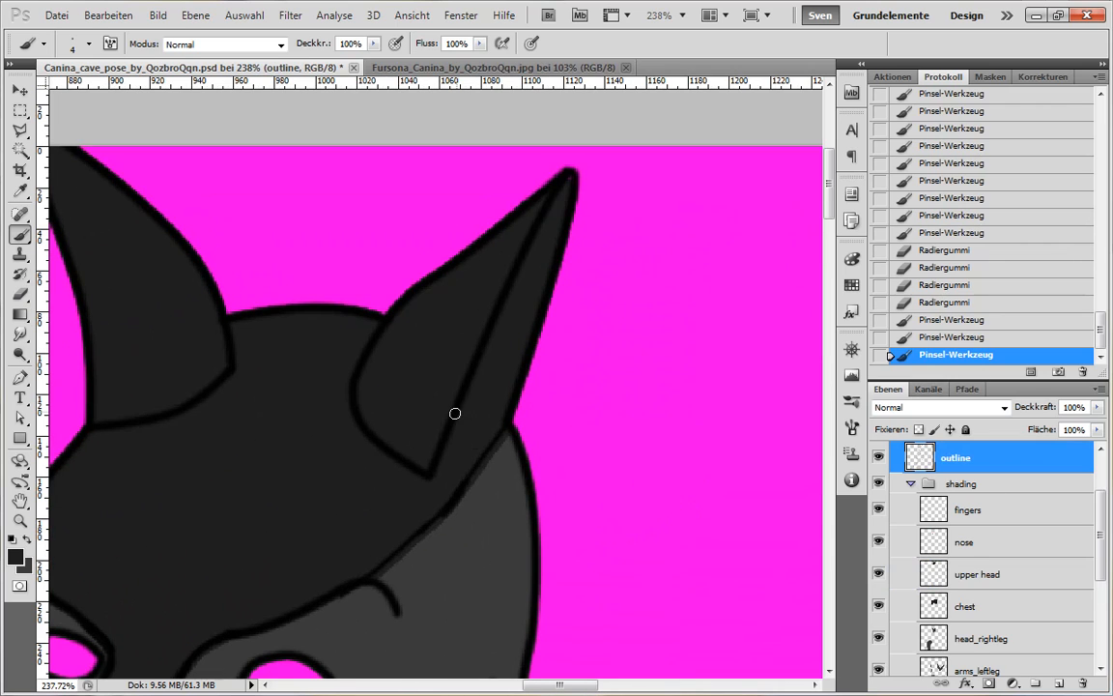
key("d")
mouse_move(432, 469)
left_mouse_down()
mouse_move(501, 436)
mouse_move(449, 466)
mouse_move(400, 563)
left_mouse_up()
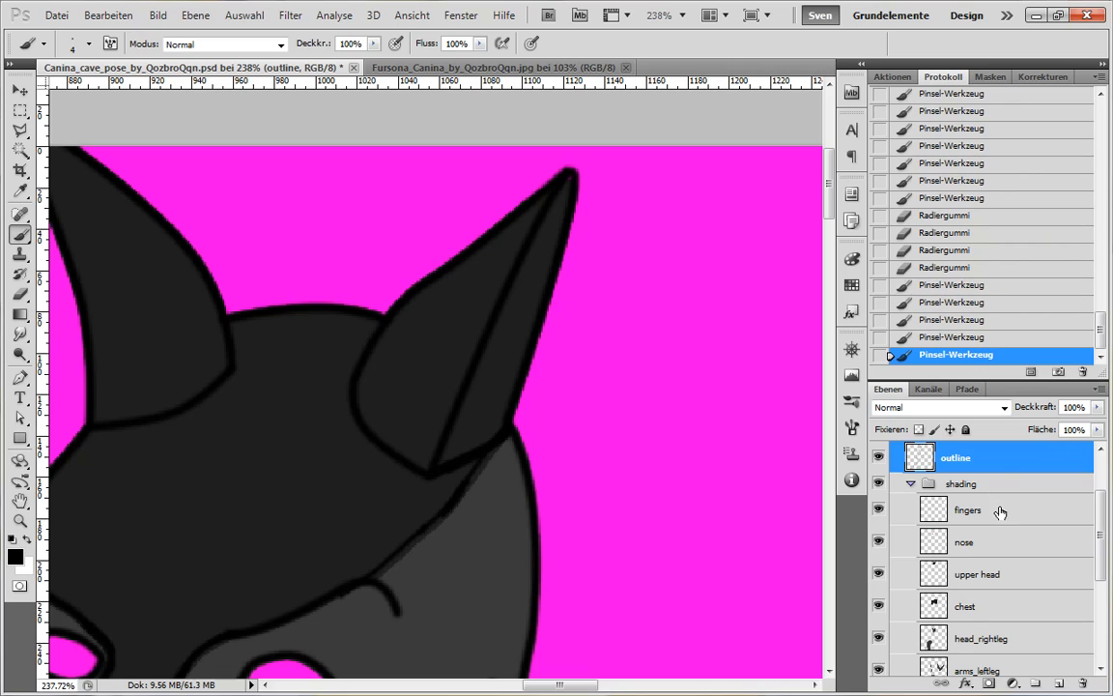
Select the right ear's narrow outer section with the Magic Wand on the outline layer and expand the selection by 5 pixels.
key("w")
left_click(494, 345)
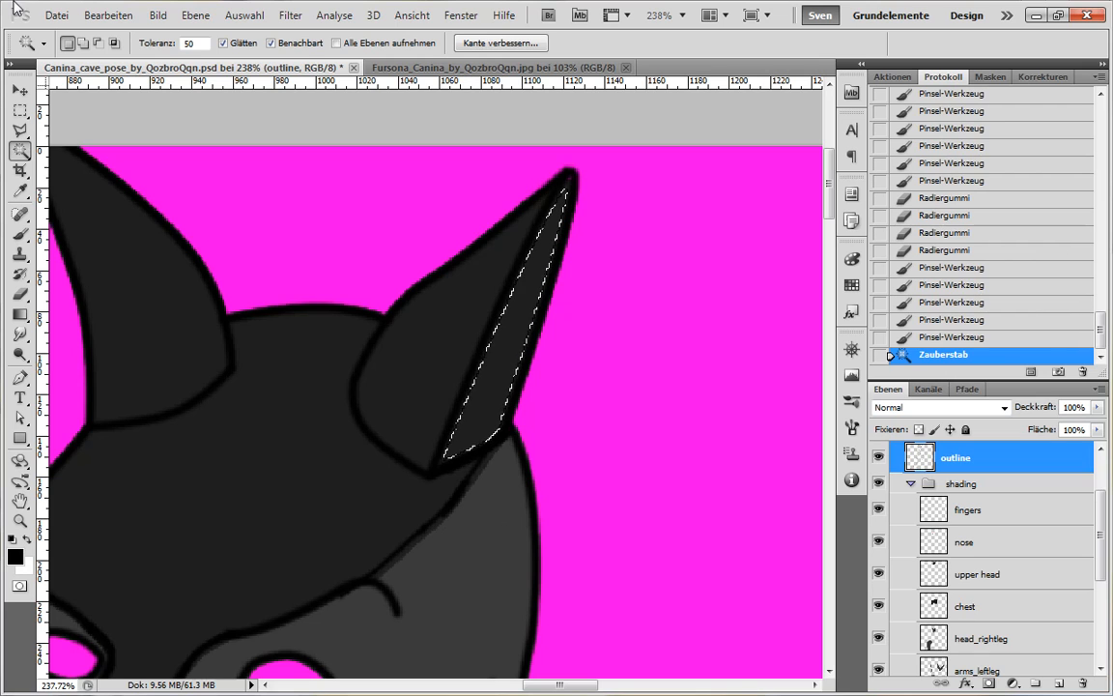
left_click(244, 16)
mouse_move(384, 211)
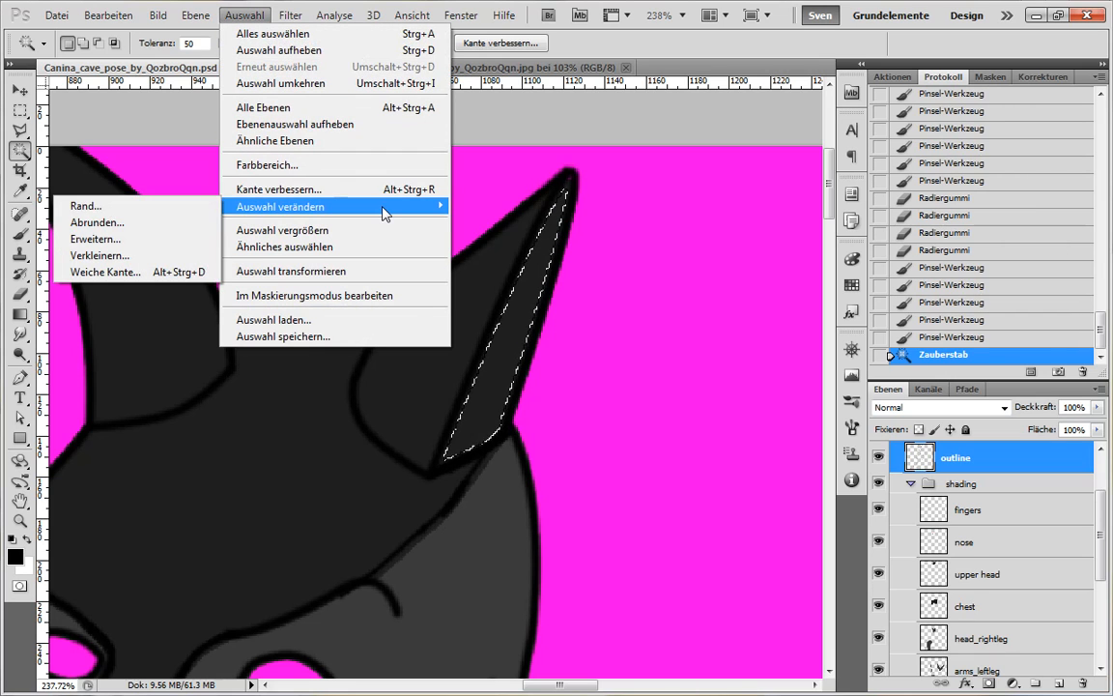
left_click(115, 239)
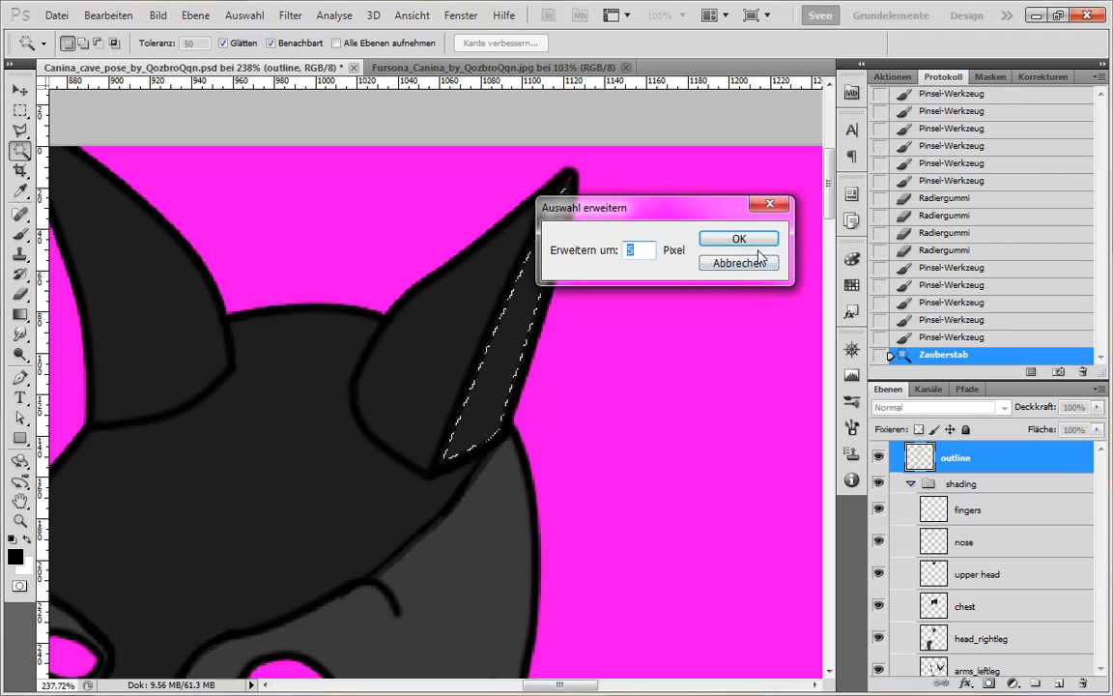
left_click(737, 238)
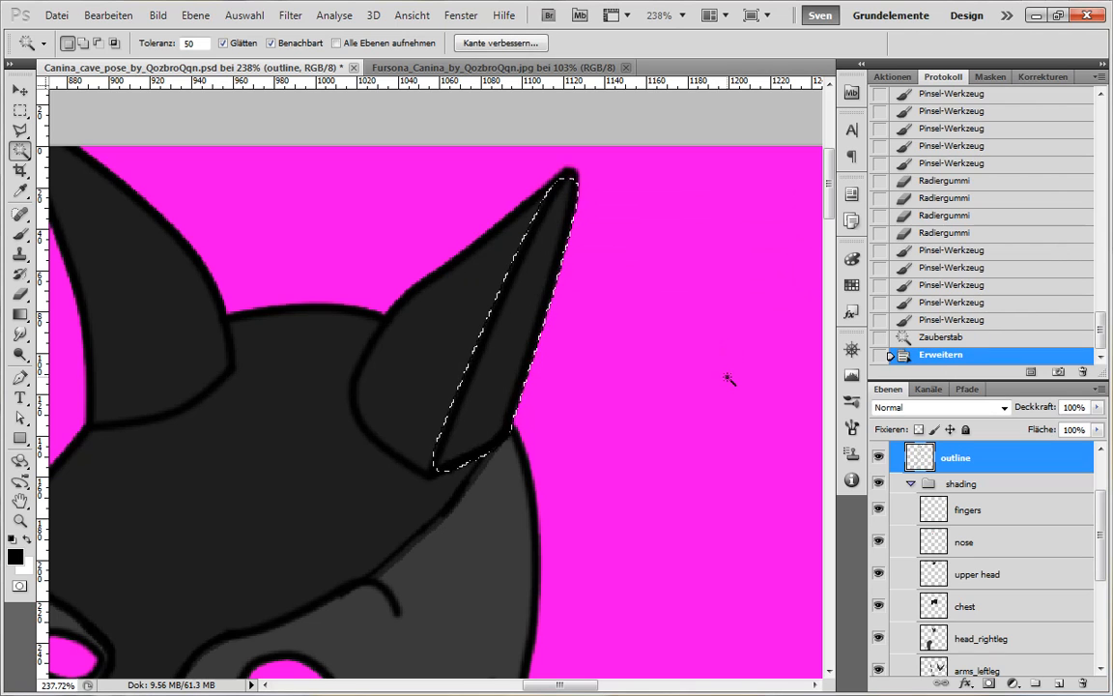
Sample the grey of the Inner ears swatch in the colour legend as the brush colour.
key("b")
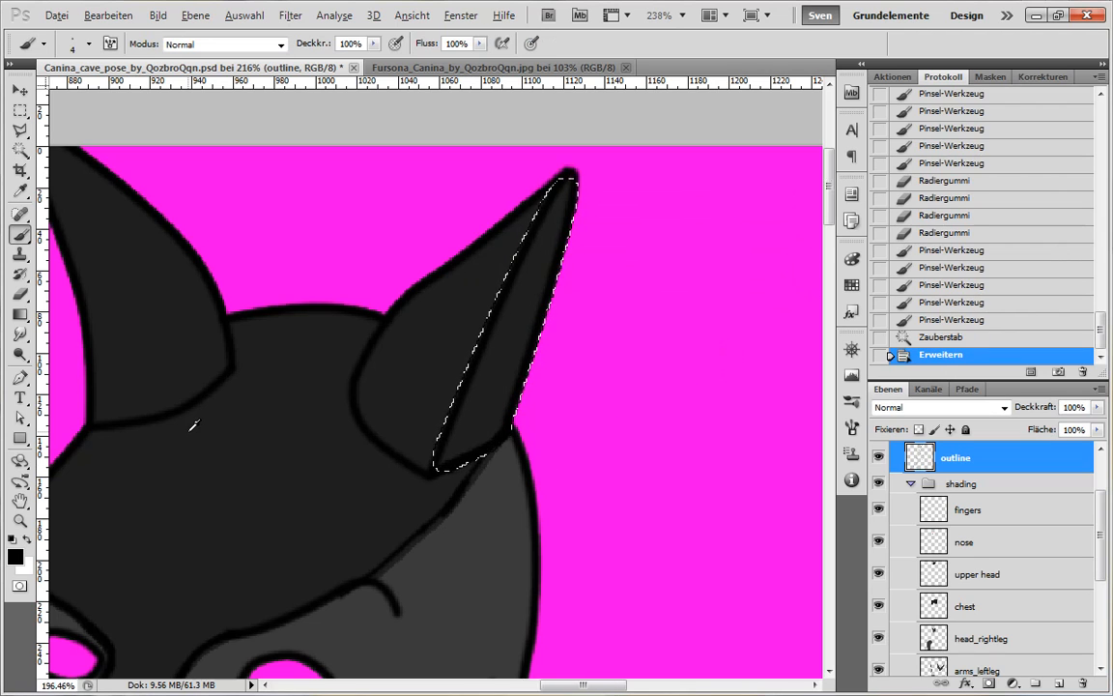
scroll(150, 434, "down", 10)
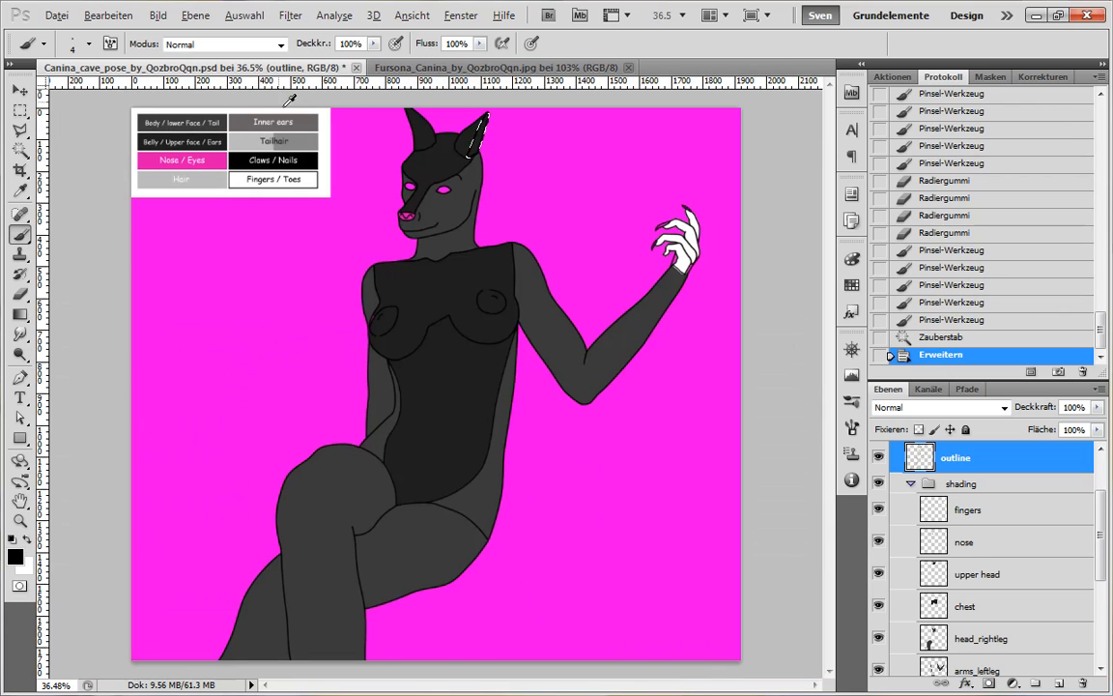
scroll(497, 121, "up", 3)
scroll(432, 139, "up", 4)
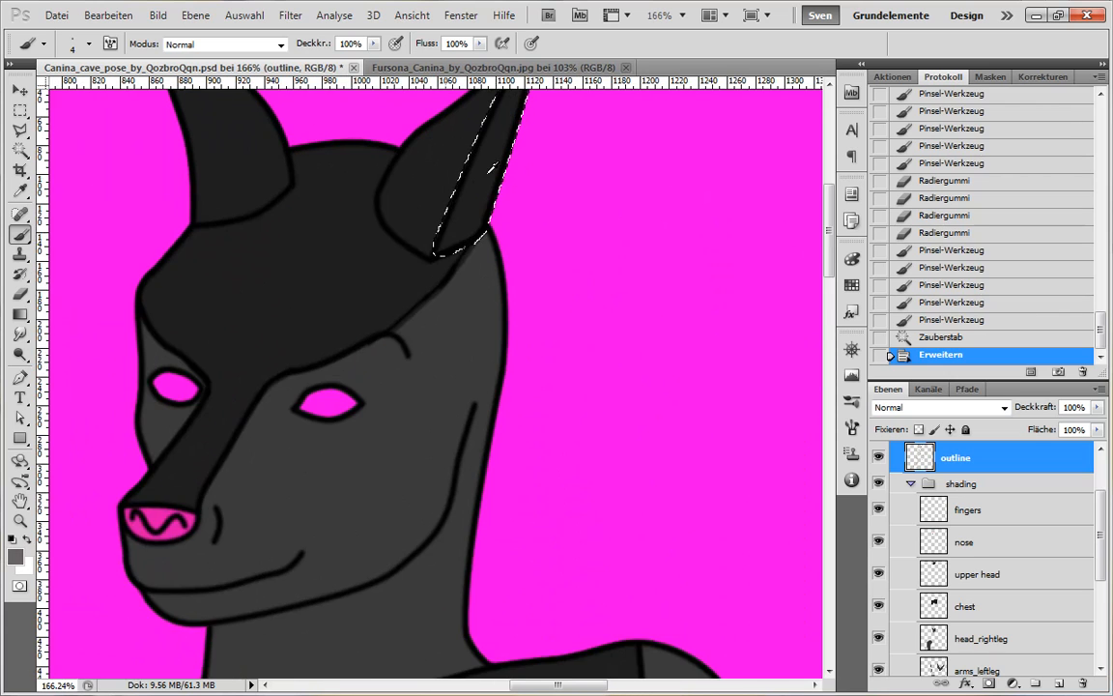
scroll(432, 139, "up", 3)
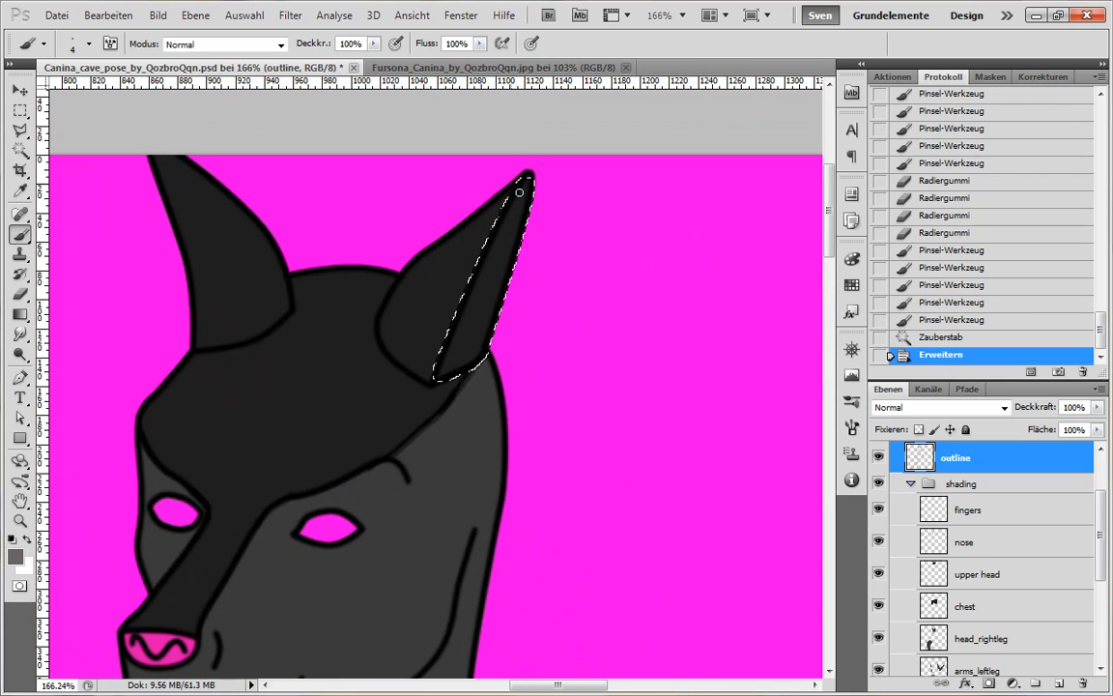
Fill the expanded ear selection on the fingers layer with the foreground colour at 100% opacity, deselect, and compare with the outline hidden and shown.
left_click(1005, 514)
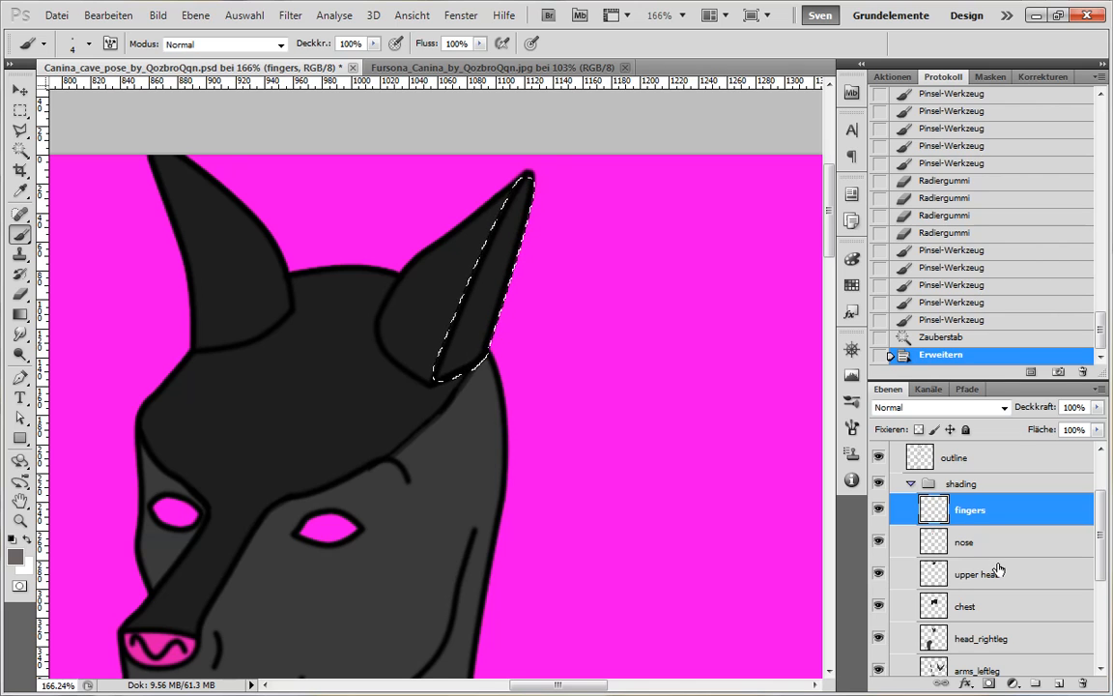
key("shift+F5")
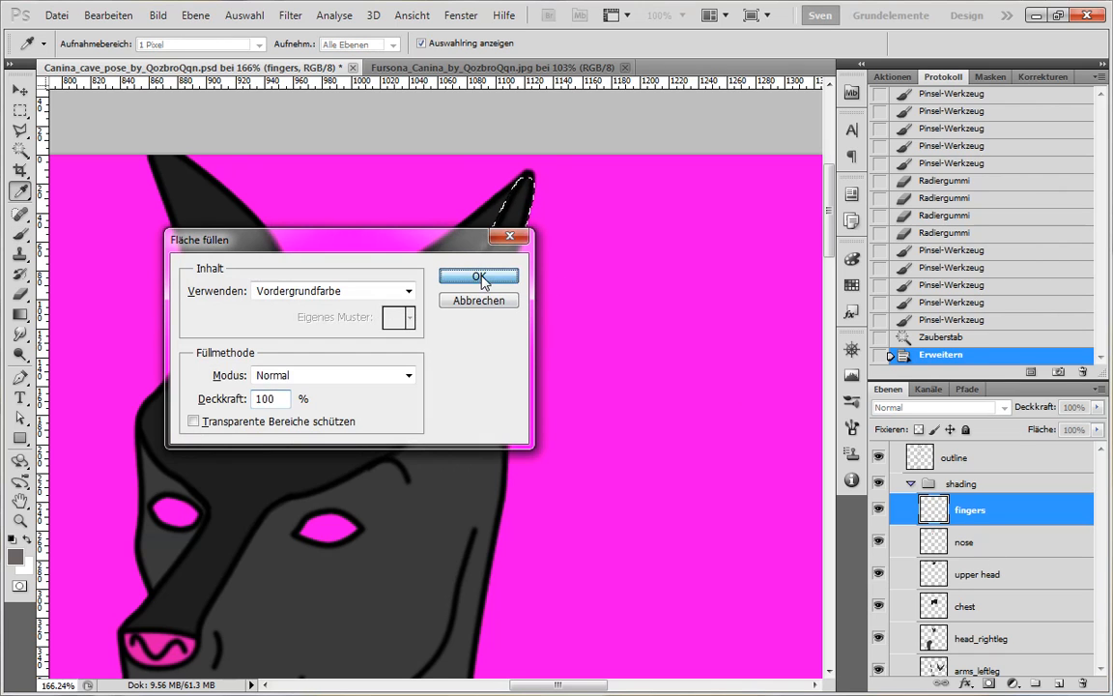
left_click(479, 277)
key("ctrl+d")
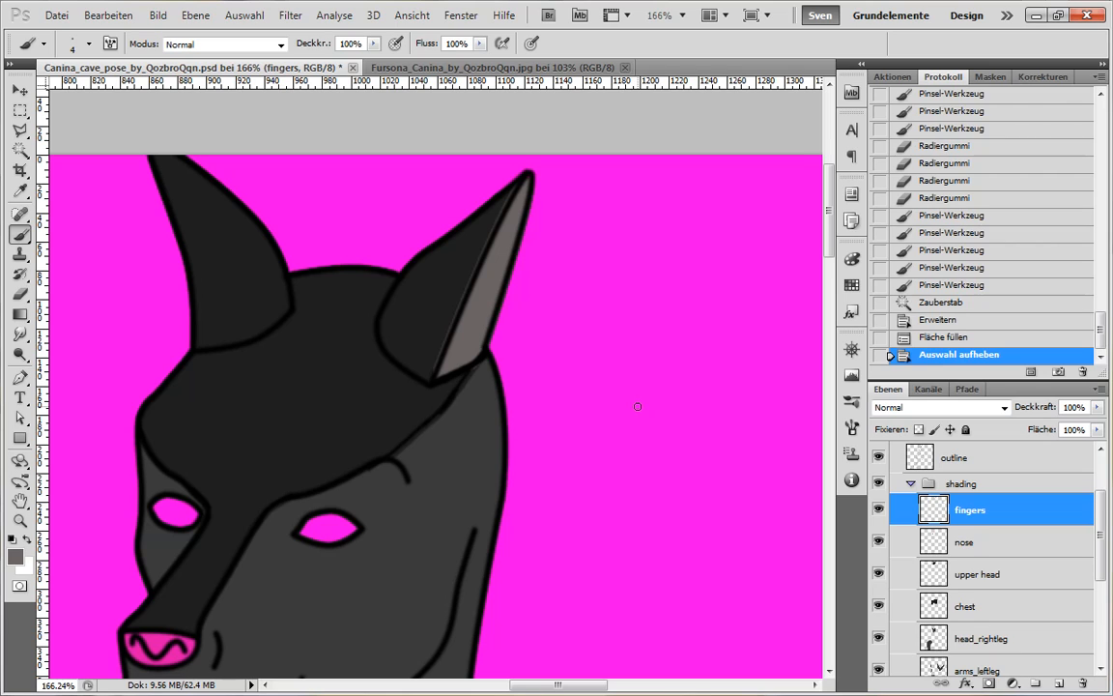
left_click(877, 458)
left_click(877, 458)
left_click(877, 457)
left_click(878, 458)
Go back in the history to the Magic Wand selection, expand it by a smaller amount, and hide the outline layer to inspect its edge.
left_click(964, 340)
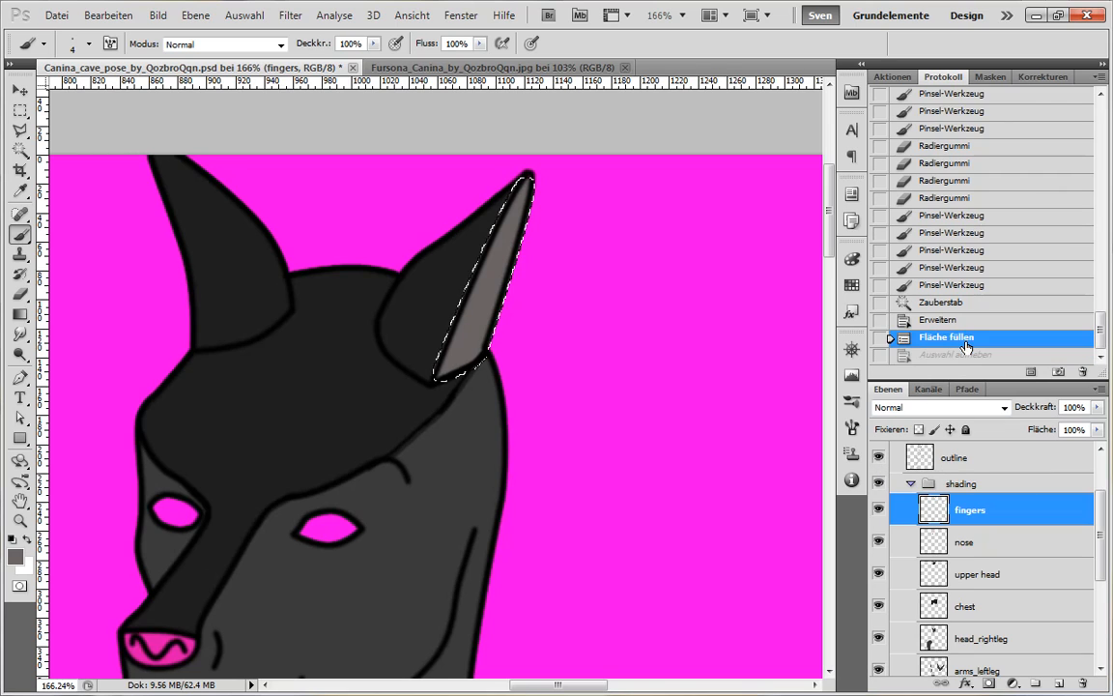
left_click(964, 321)
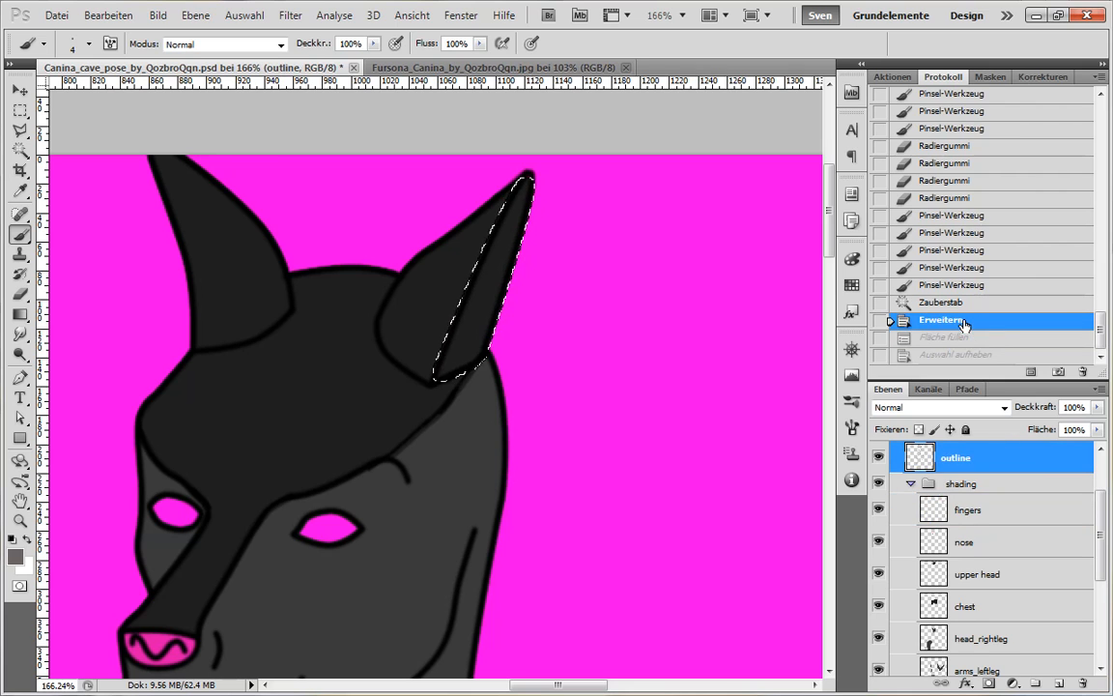
left_click(961, 302)
left_click(291, 15)
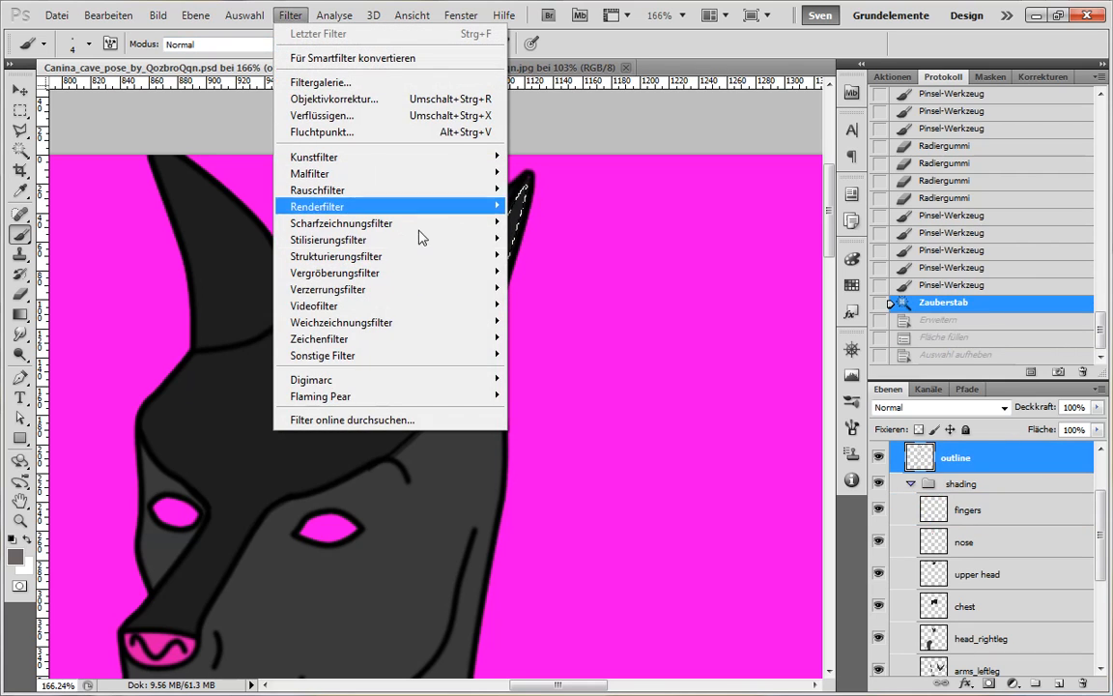
mouse_move(239, 19)
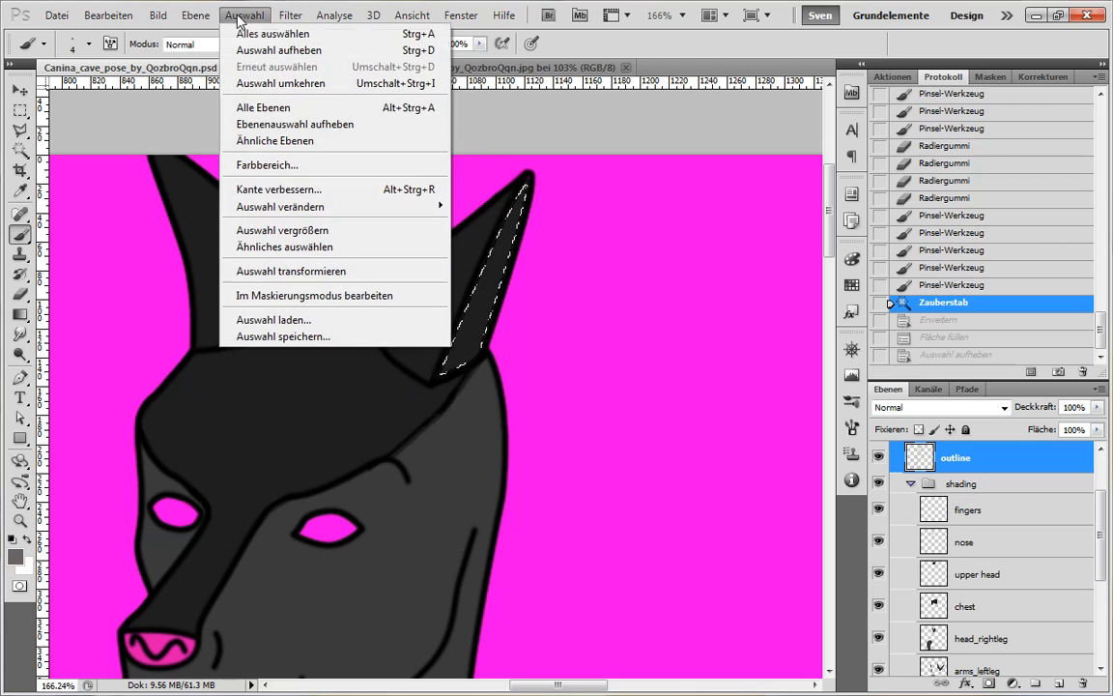
mouse_move(269, 203)
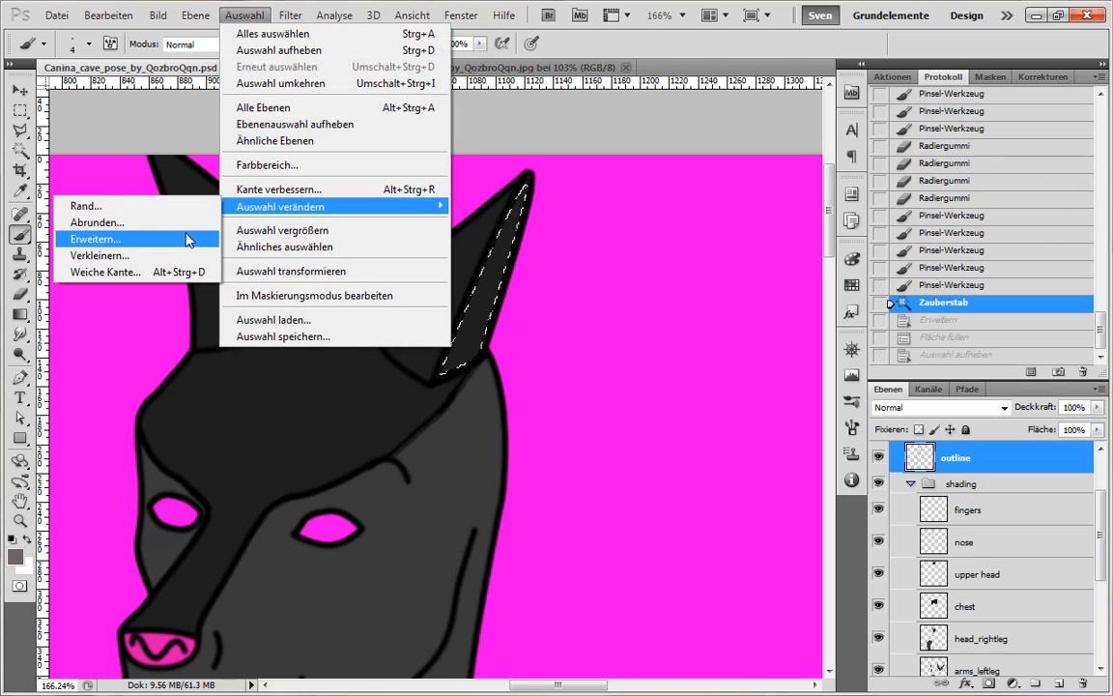
left_click(188, 240)
left_click(744, 239)
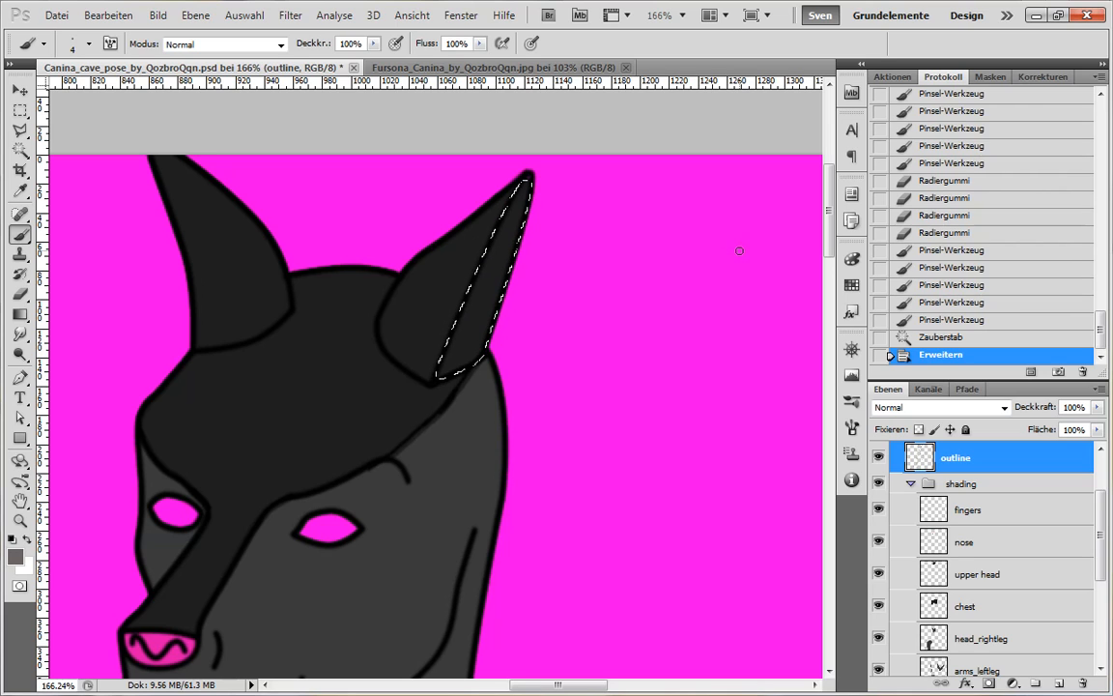
left_click(878, 457)
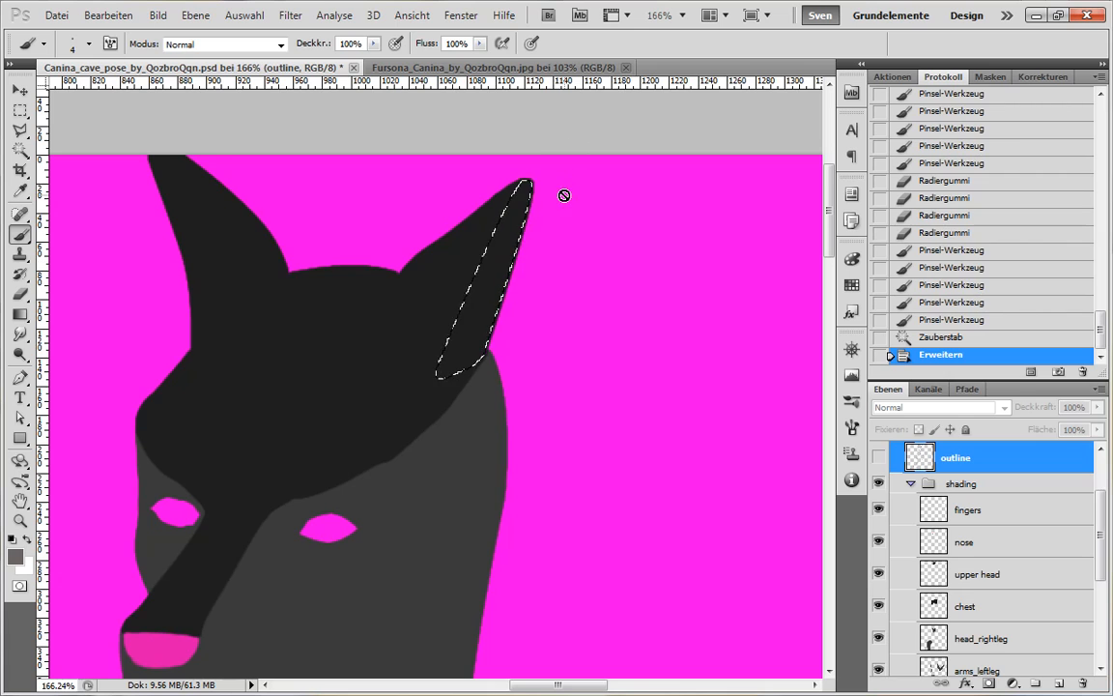
scroll(565, 195, "up", 4)
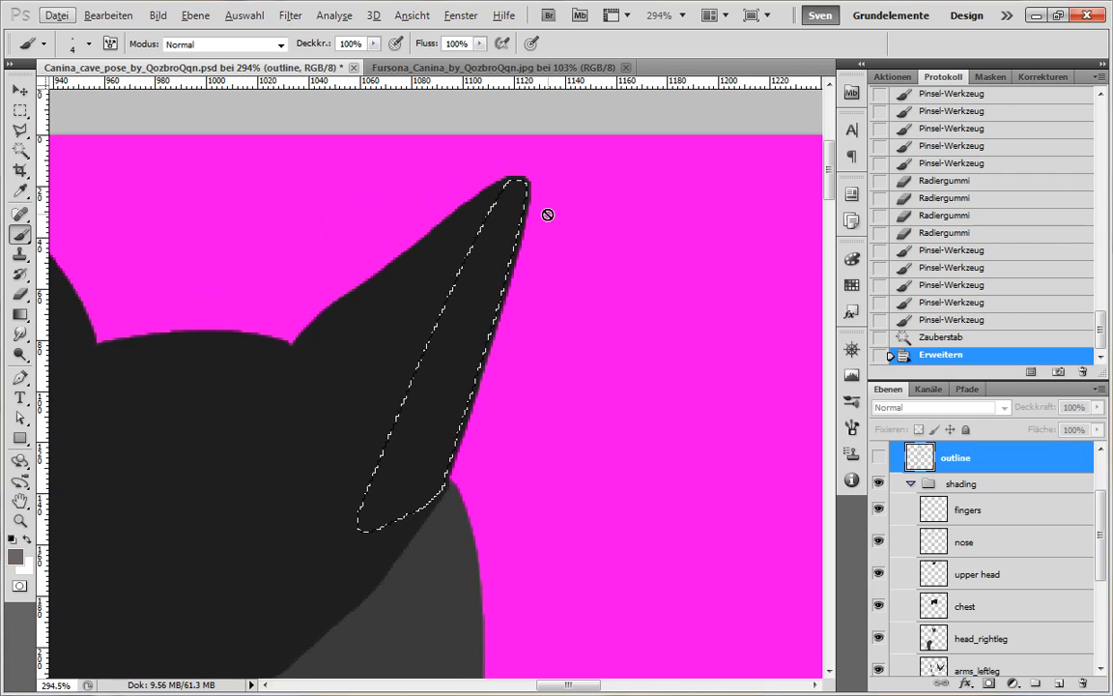
Contract the expanded ear selection by 1 pixel.
left_click(244, 16)
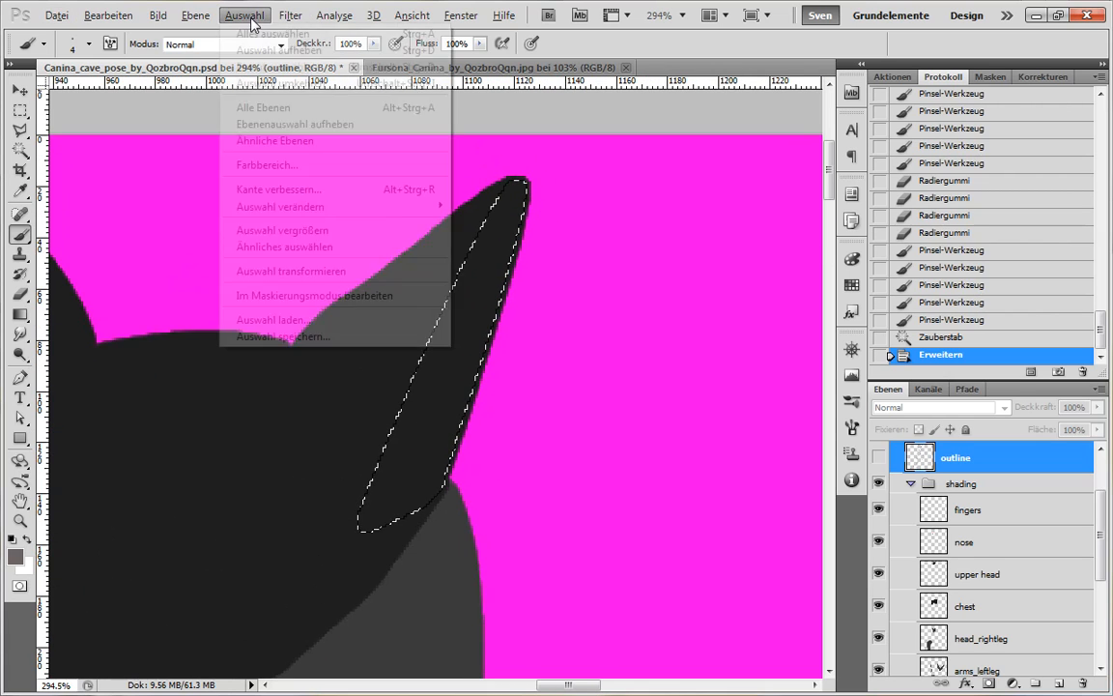
mouse_move(375, 209)
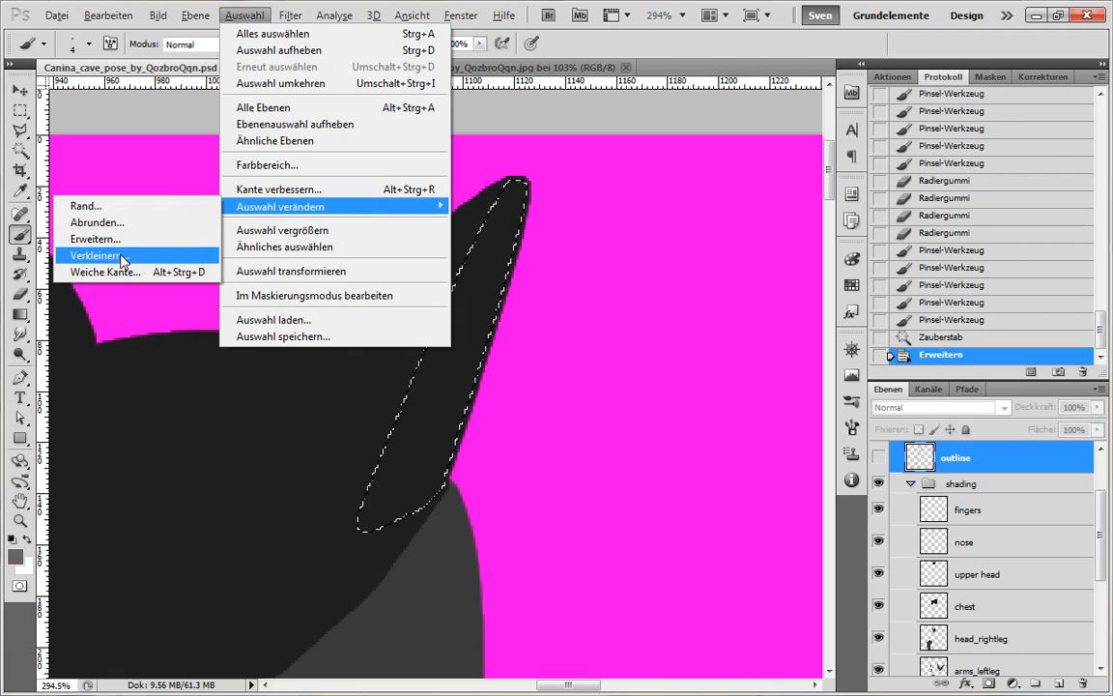
left_click(106, 230)
type("21")
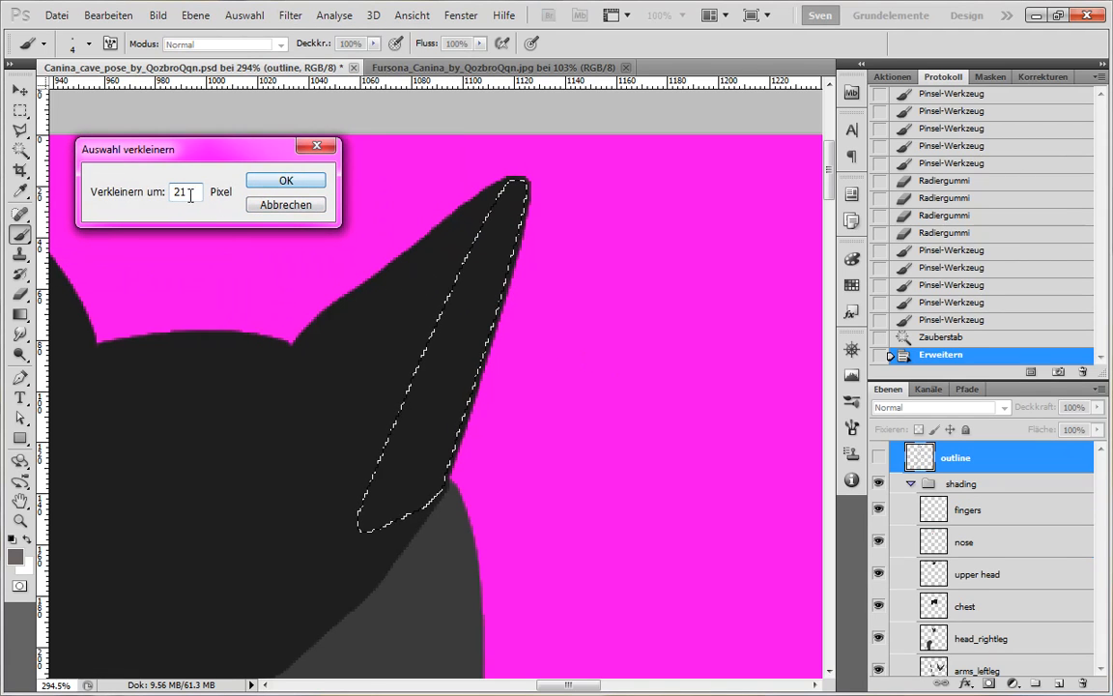
key("BackSpace")
type("1")
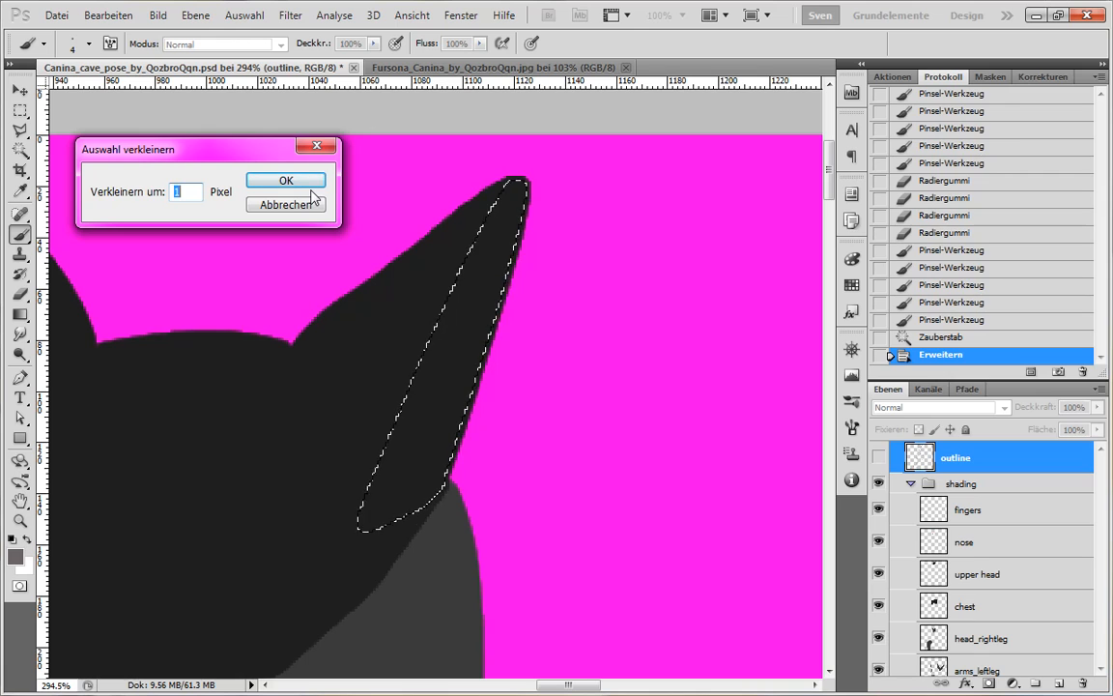
left_click(307, 184)
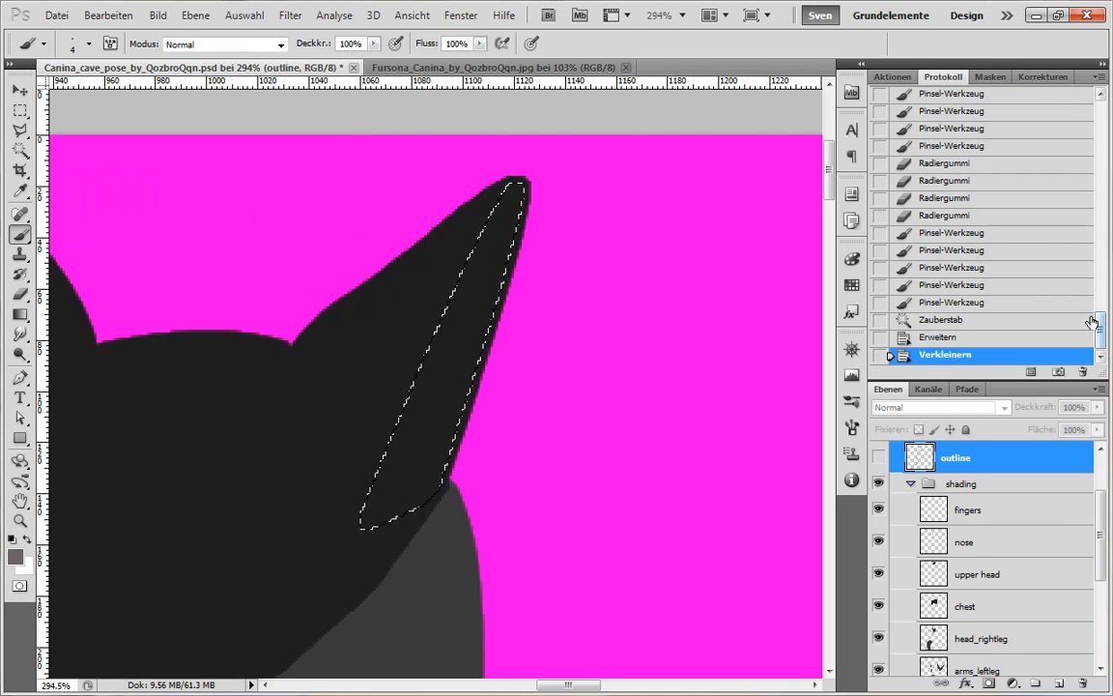
Return to the original Magic Wand selection in the history, expand it by 2 pixels, and check its edge with the outline hidden and shown.
left_click(955, 319)
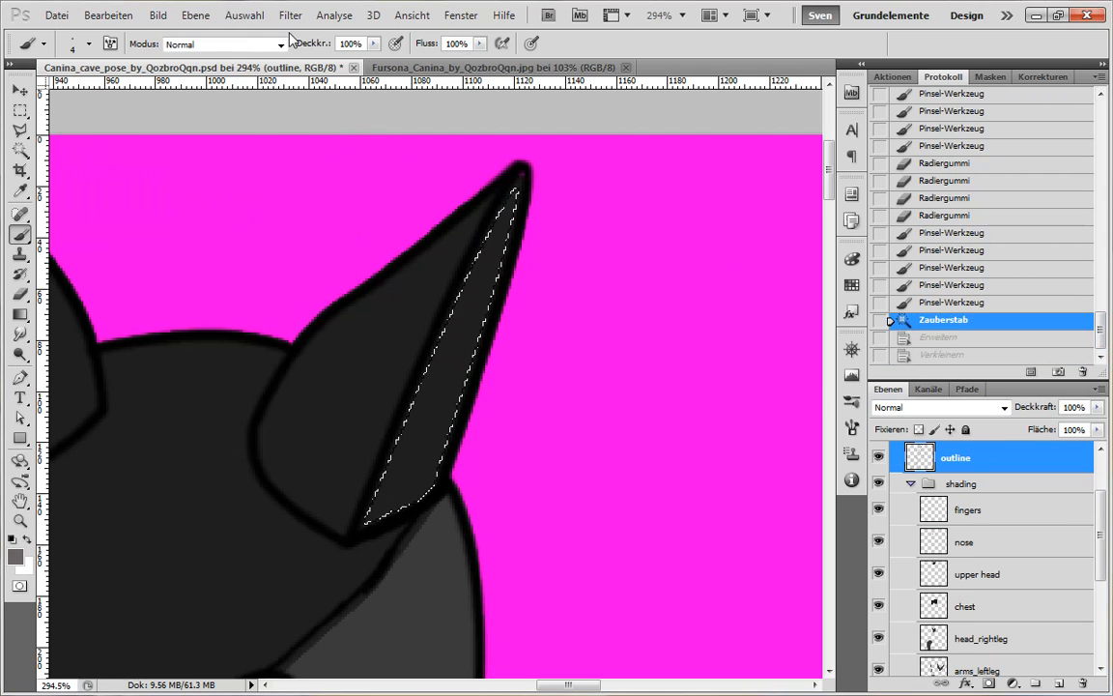
left_click(245, 16)
mouse_move(362, 209)
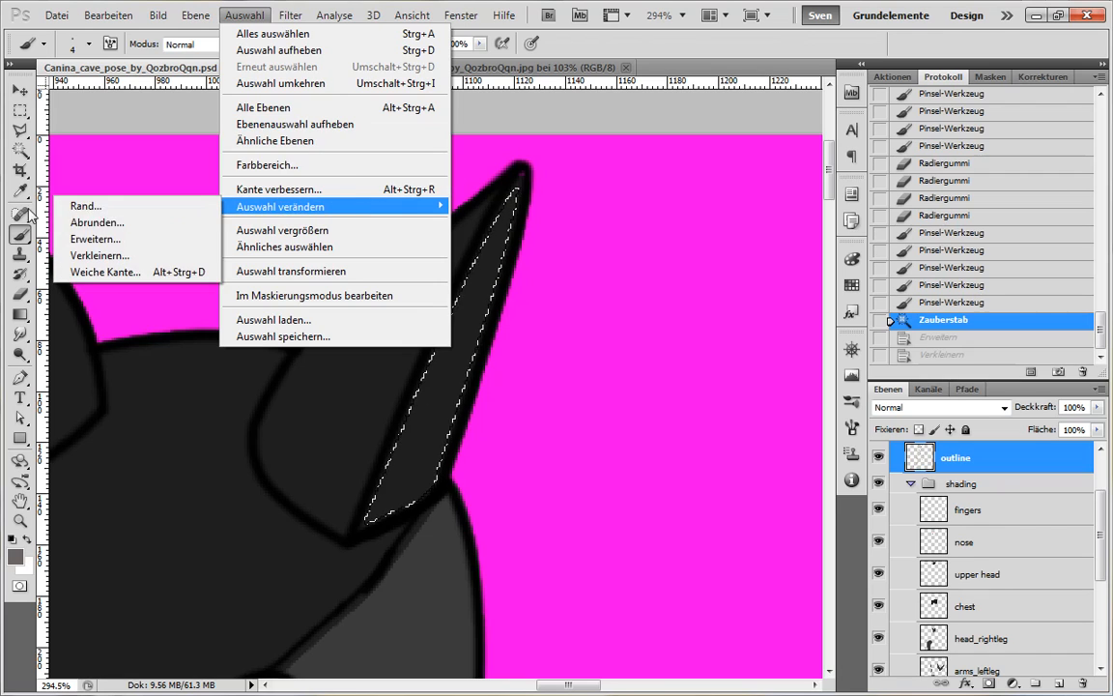
left_click(111, 241)
type("2")
left_click(740, 238)
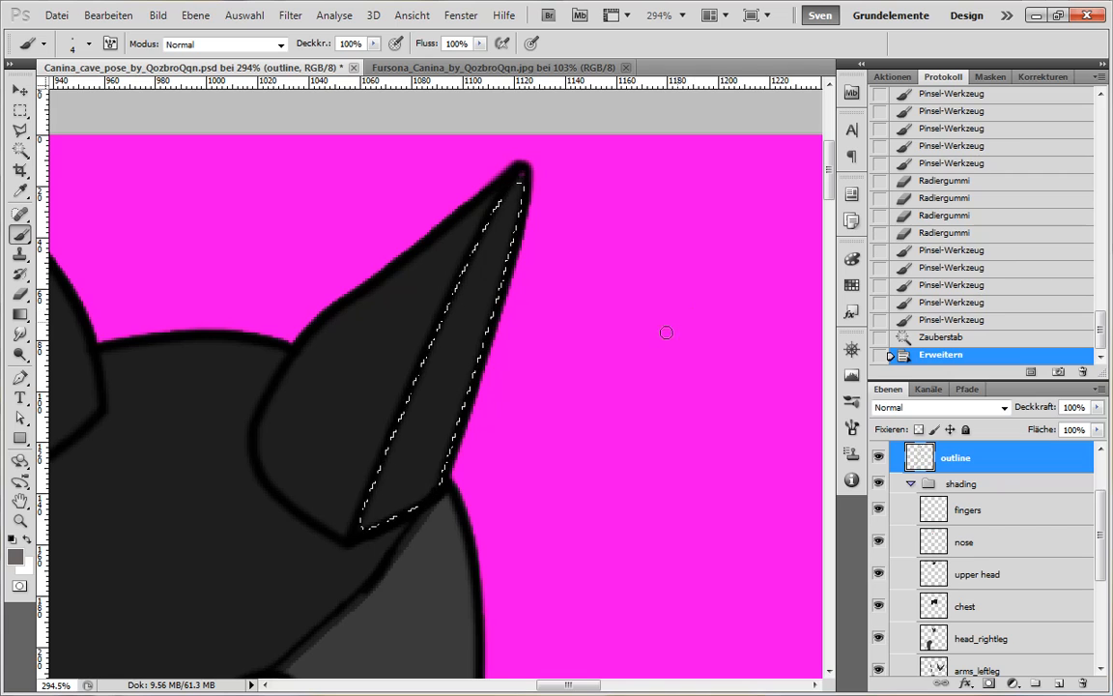
left_click(878, 456)
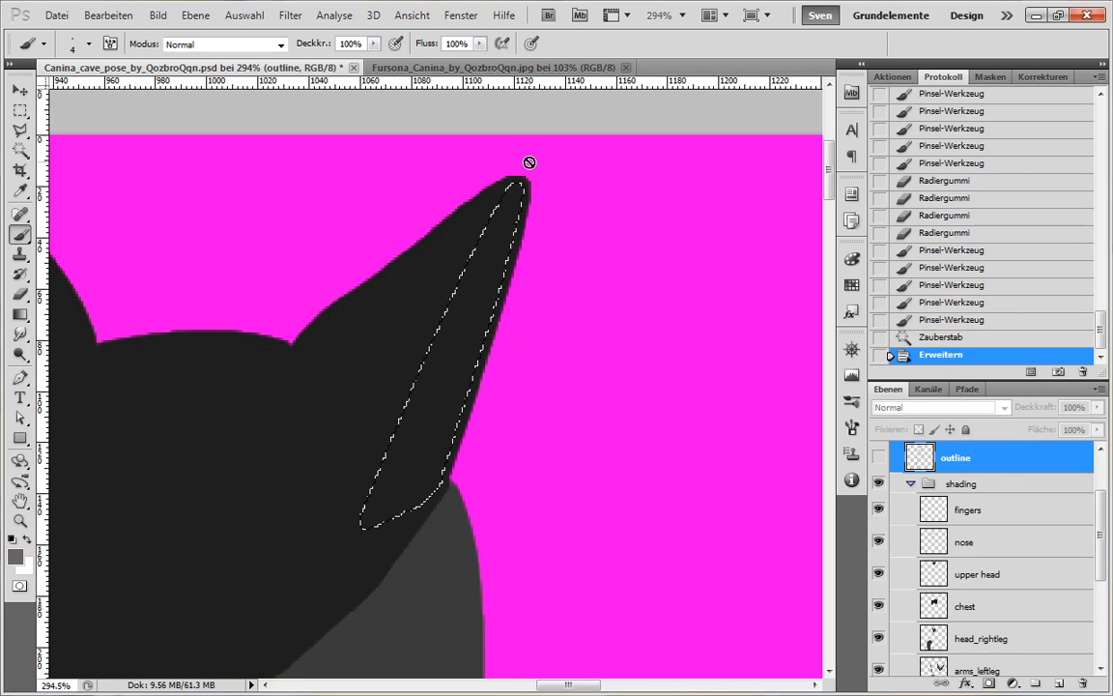
left_click(878, 457)
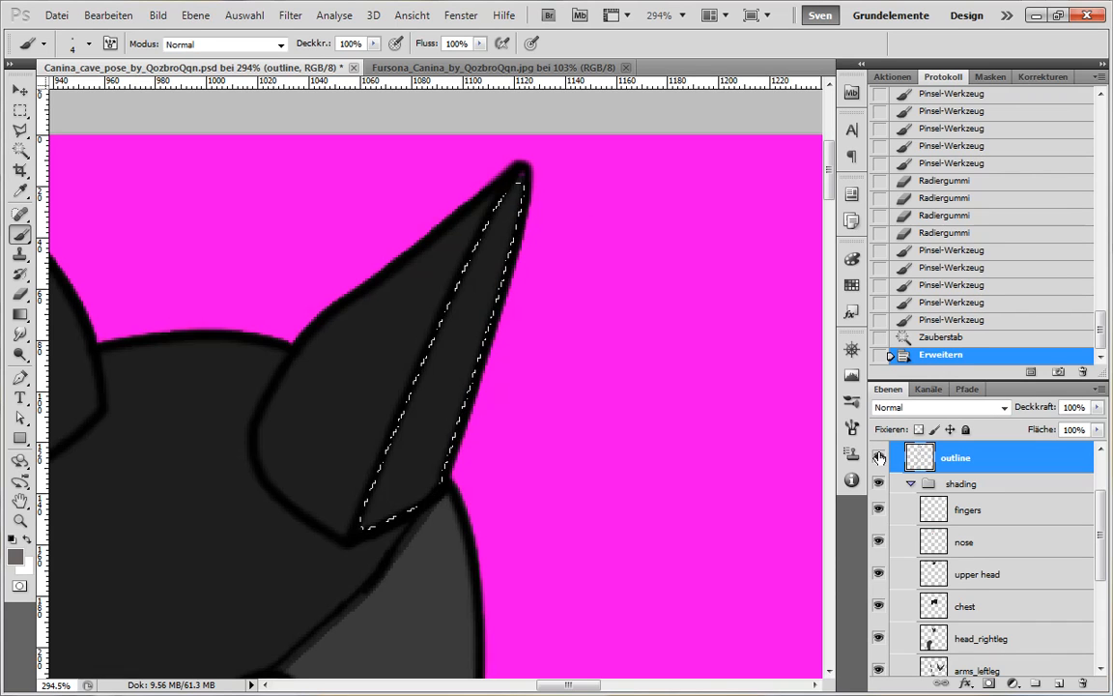
Fill the ear selection on the fingers layer with the inner-ear grey and deselect it.
left_click(968, 509)
key("shift+F5")
key("Return")
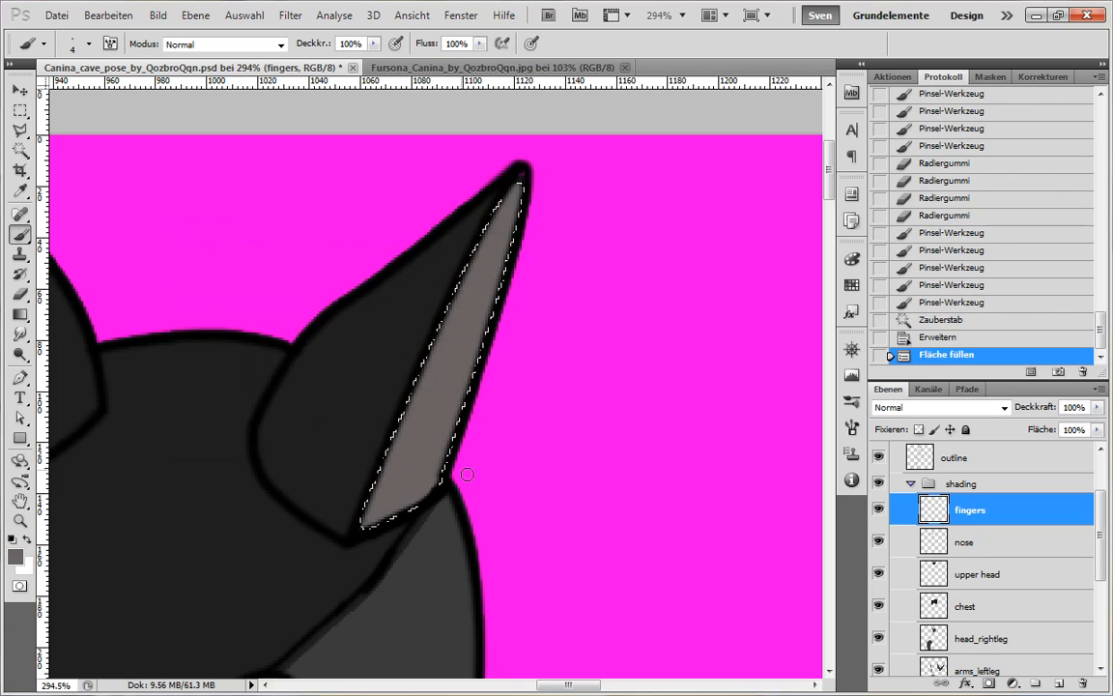
scroll(365, 550, "up", 13)
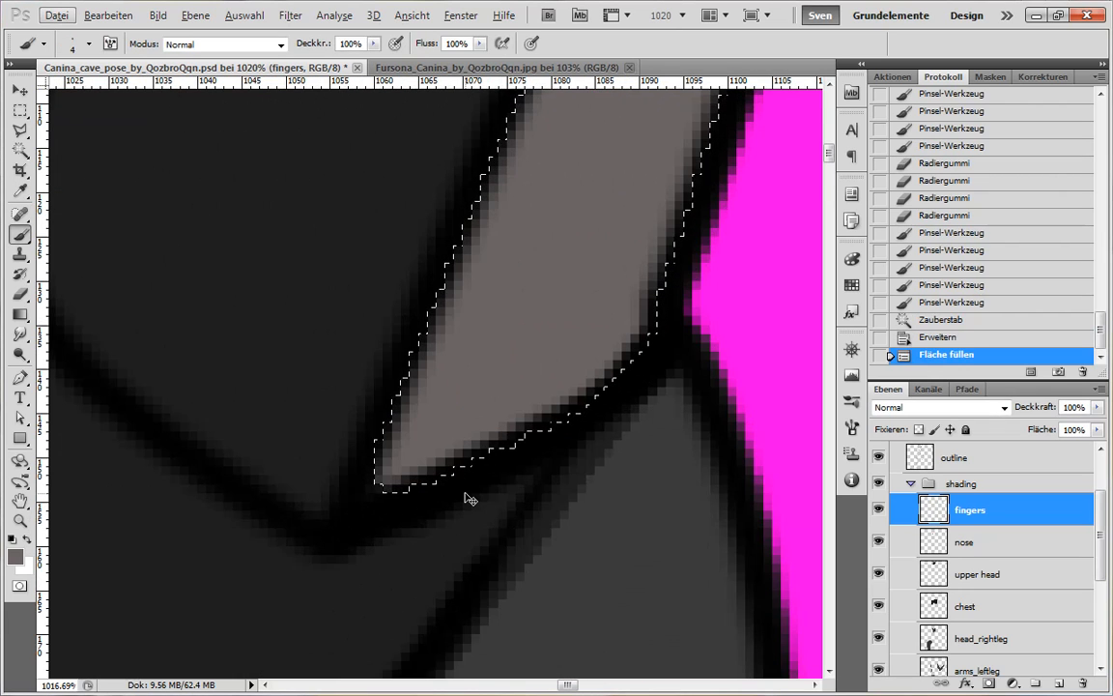
key("ctrl+d")
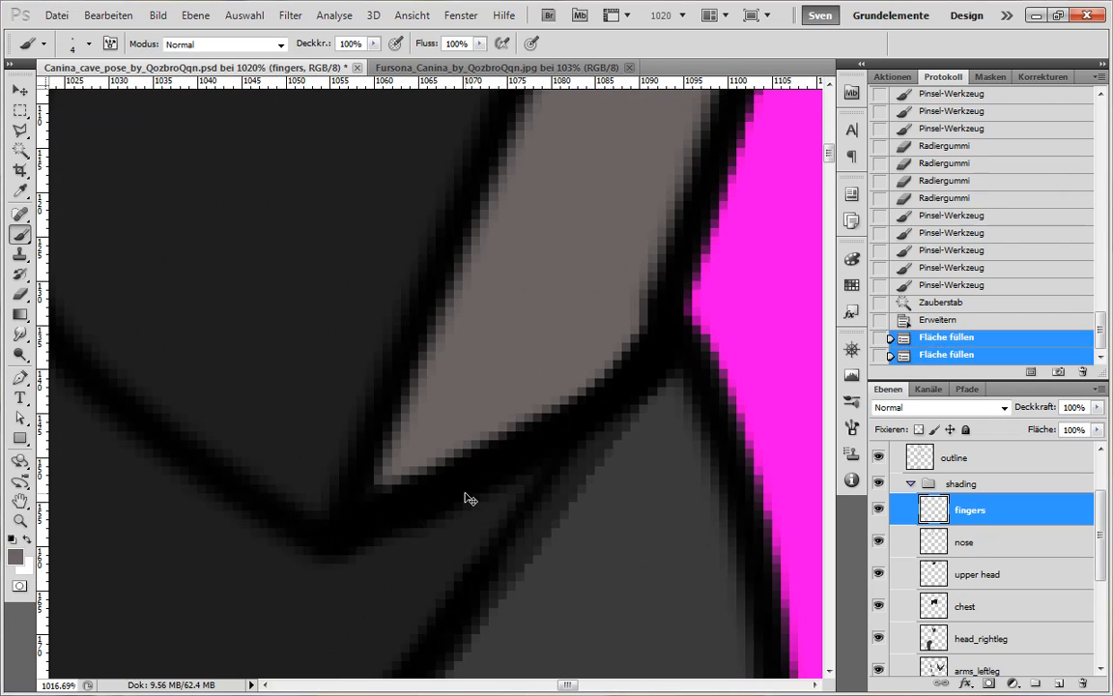
Reduce the brush to 2 px and touch up the inner-ear grey at its lower tip and along its inner edge.
key("bracketleft")
key("bracketleft")
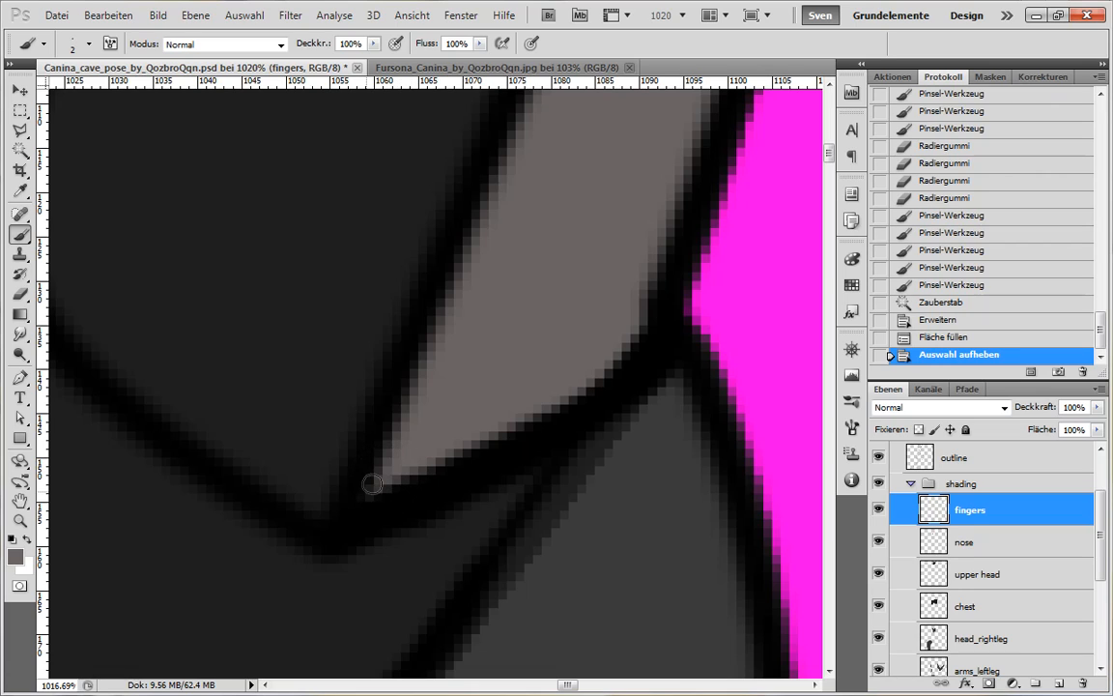
mouse_move(372, 483)
left_mouse_down()
mouse_move(341, 417)
mouse_move(368, 349)
mouse_move(387, 475)
mouse_move(451, 304)
left_mouse_up()
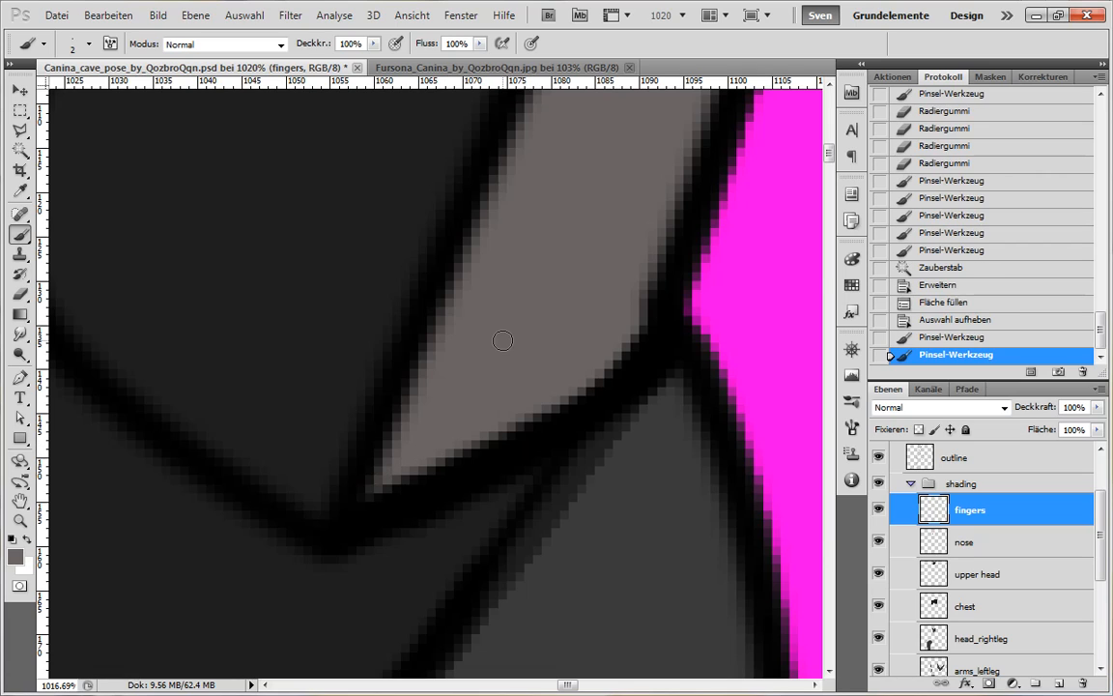
mouse_move(377, 483)
left_mouse_down()
mouse_move(365, 490)
mouse_move(419, 430)
mouse_move(445, 380)
left_mouse_up()
Erase the excess grey at the outer lower corner of the inner ear on the fingers layer.
mouse_move(679, 235)
left_mouse_down()
mouse_move(608, 356)
mouse_move(578, 383)
left_mouse_up()
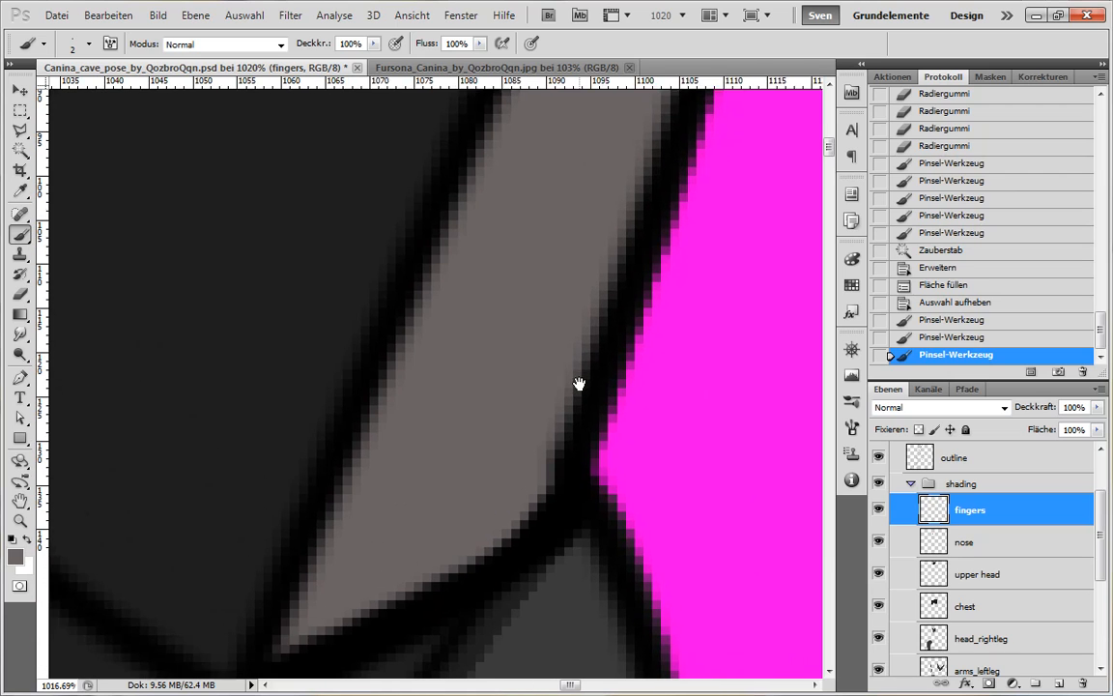
key("e")
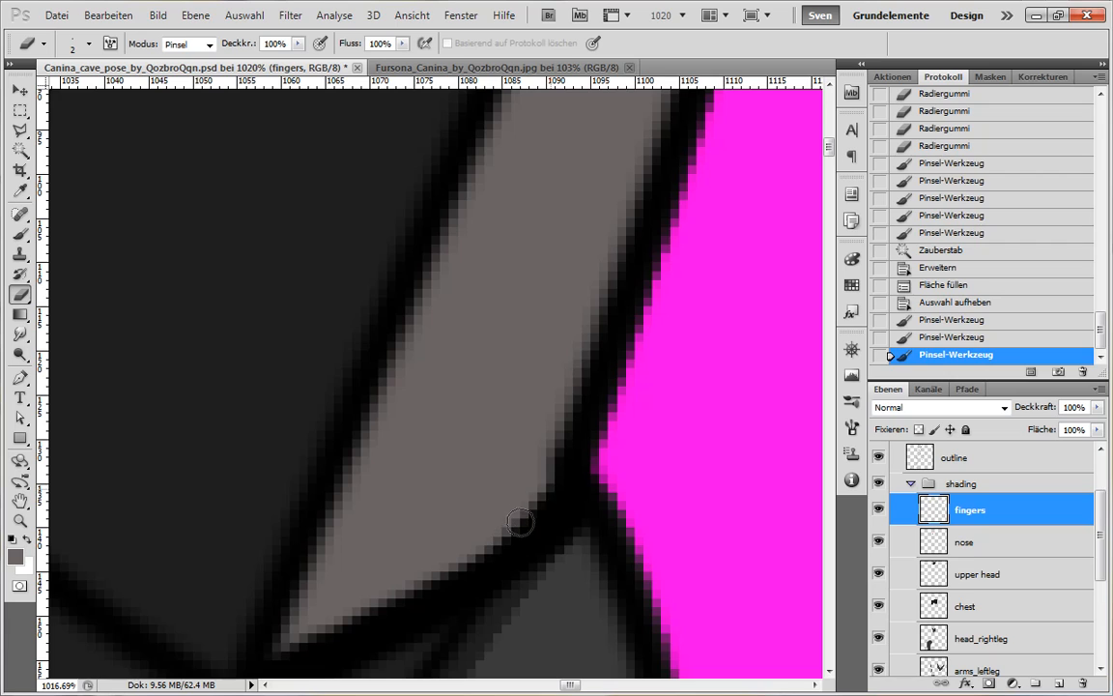
left_click_drag(573, 470, 566, 504)
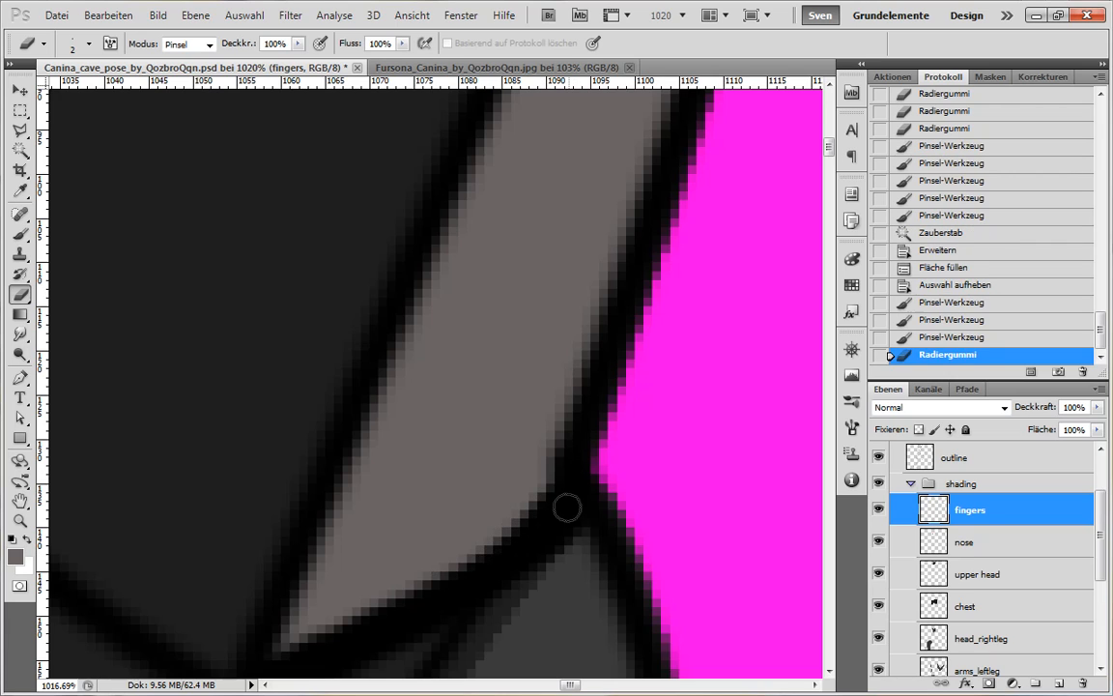
Brush the inner-ear grey further up into the narrow tip of the ear.
key("b")
left_click_drag(518, 354, 553, 222)
mouse_move(677, 251)
left_mouse_down()
mouse_move(588, 300)
mouse_move(477, 457)
mouse_move(441, 472)
mouse_move(345, 656)
left_mouse_up()
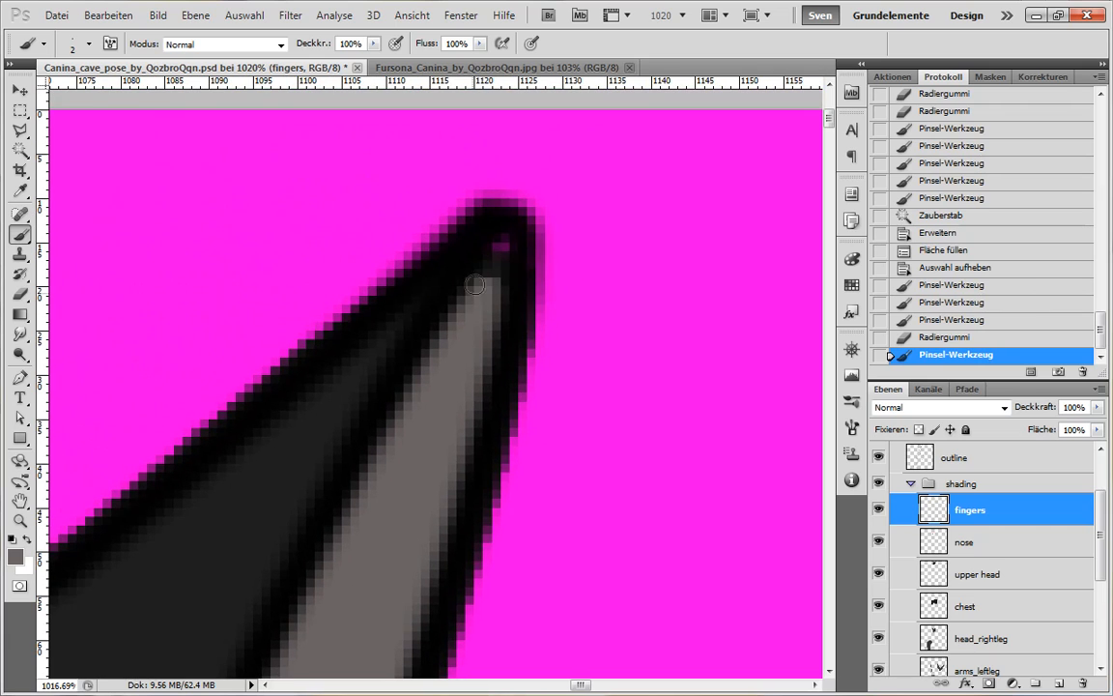
mouse_move(475, 284)
left_mouse_down()
mouse_move(490, 250)
mouse_move(492, 334)
mouse_move(476, 292)
left_mouse_up()
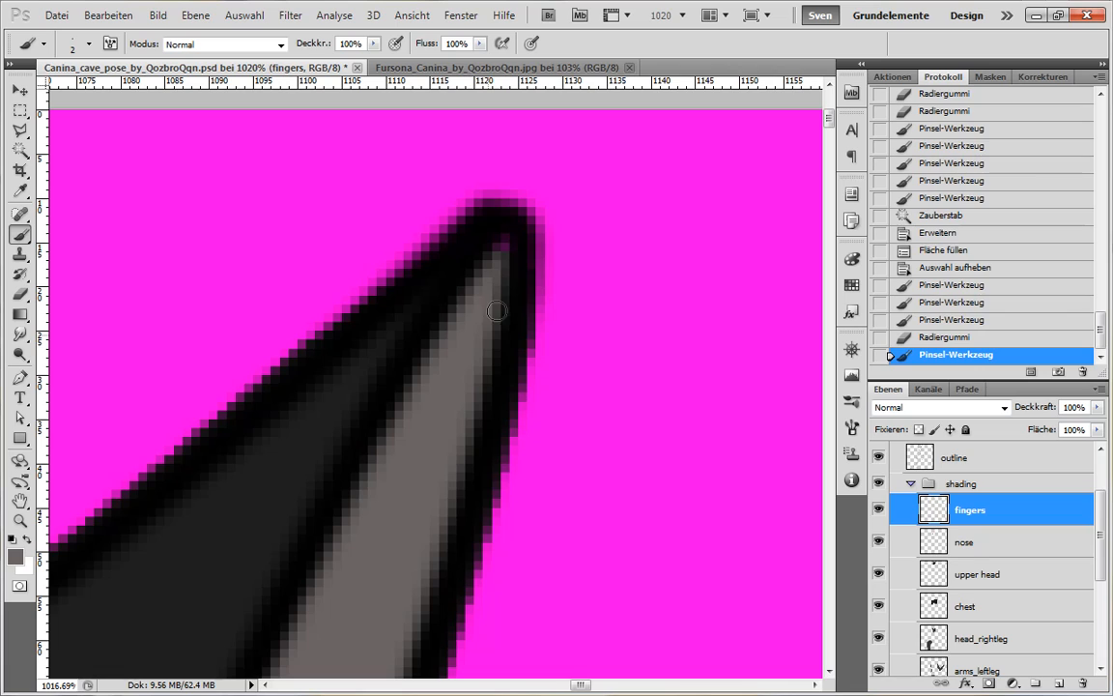
left_click(486, 308)
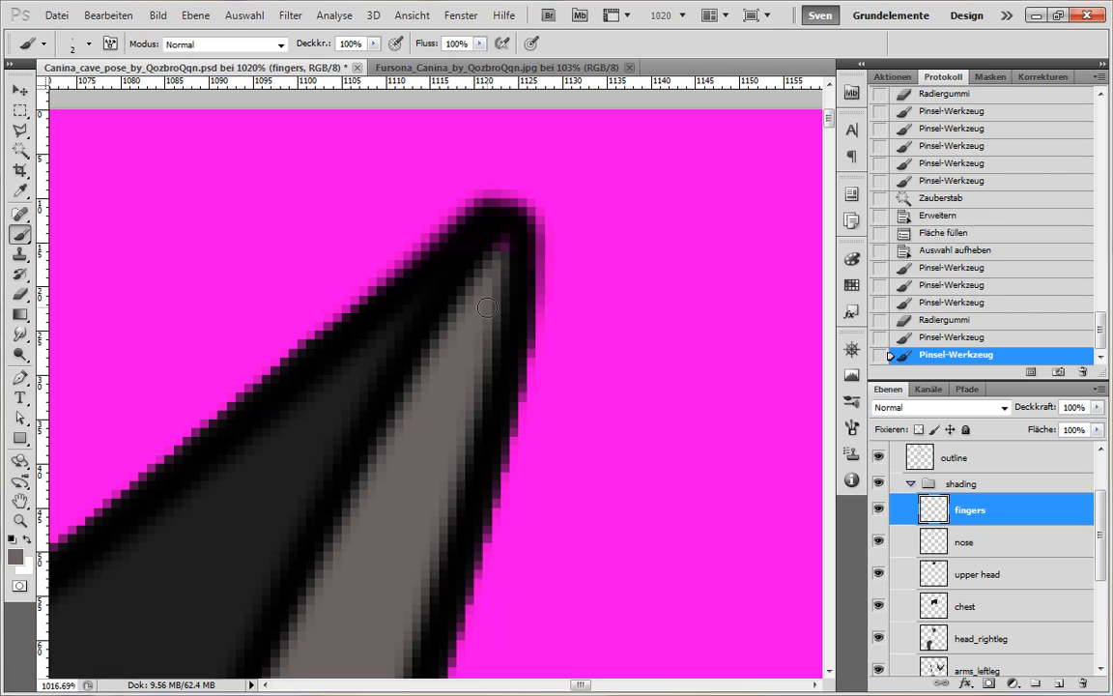
Hide the outline layer and extend the sampled dark fur colour around the ear tip and its outer edge on the upper head layer.
left_click(877, 460)
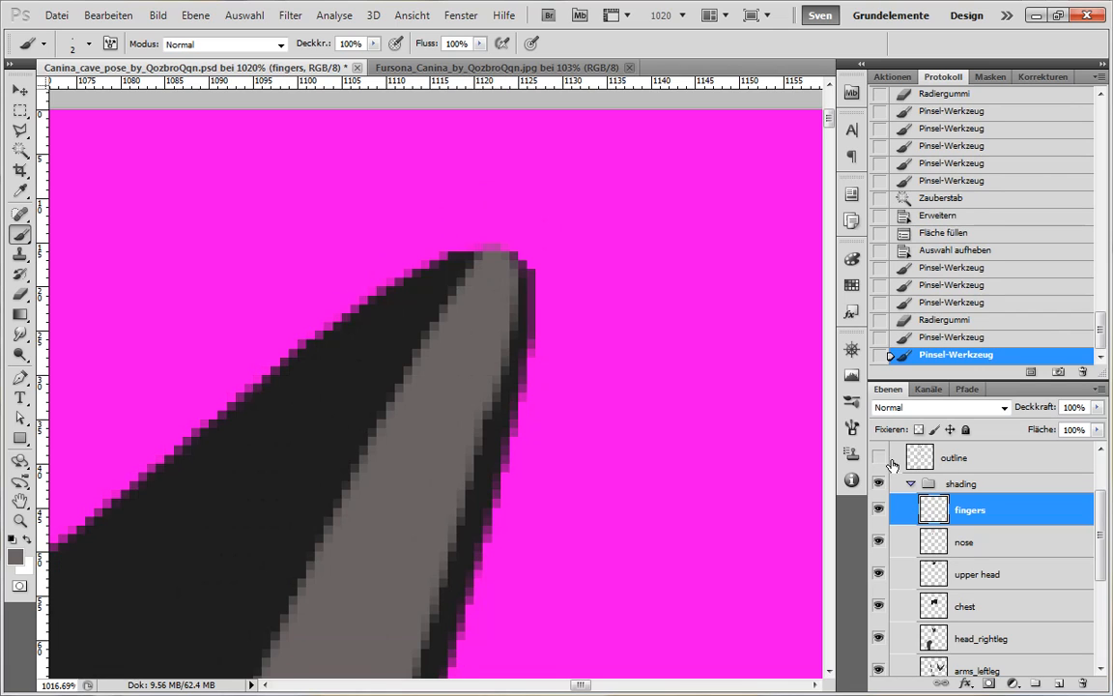
left_click(995, 576)
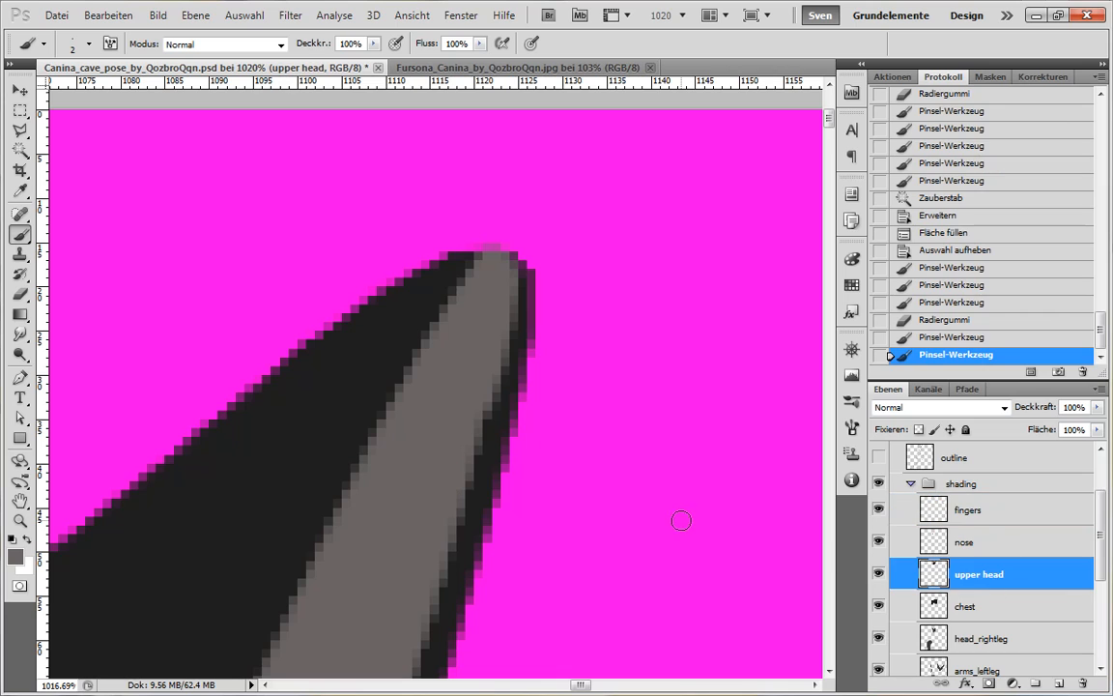
left_click(241, 484, "alt")
left_click(478, 240)
left_click(488, 238)
left_click(472, 244)
left_click(454, 253)
left_click(485, 234)
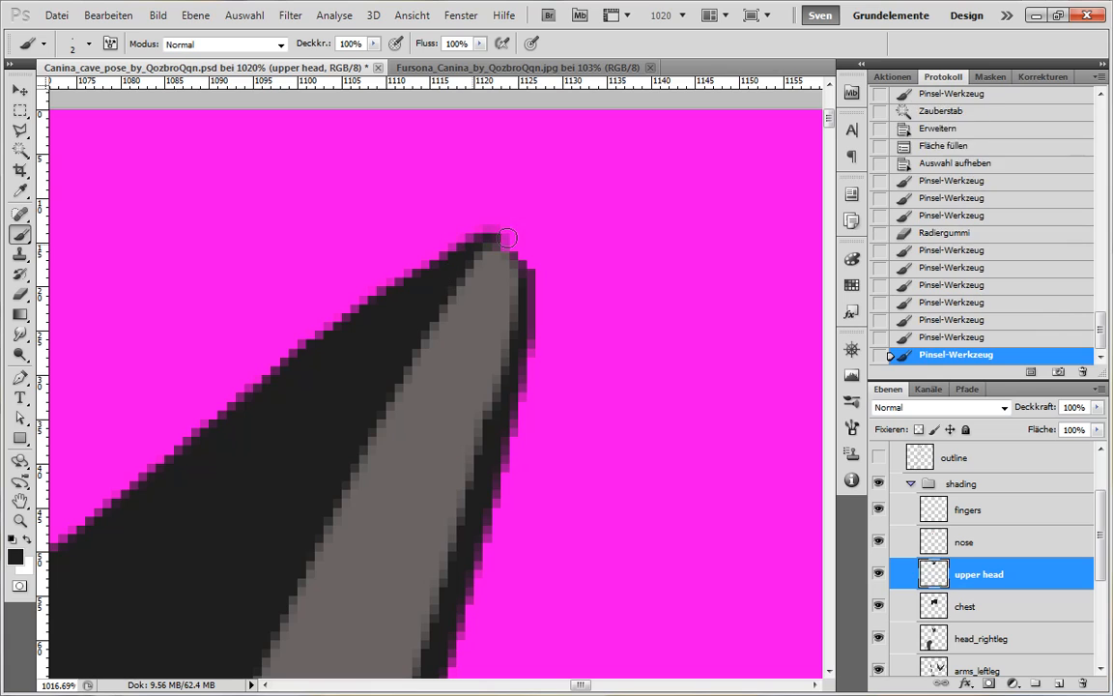
left_click(506, 241)
left_click(520, 254)
left_click(526, 269)
left_click(527, 286)
left_click(488, 228)
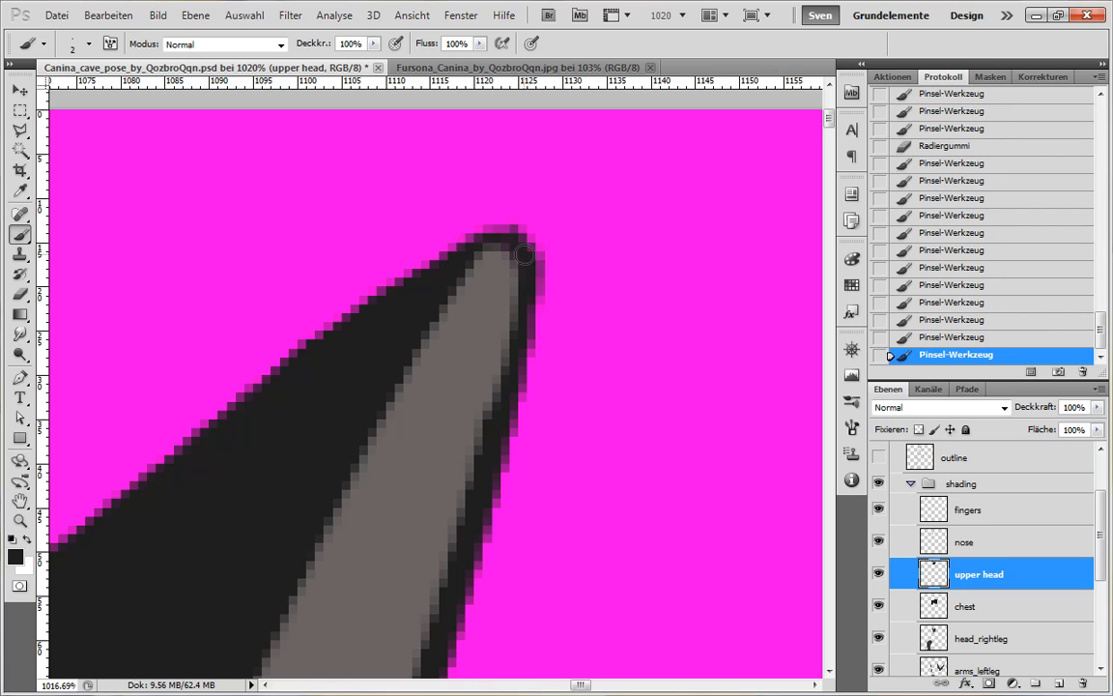
left_click(462, 239)
left_click(435, 255)
left_click(411, 280)
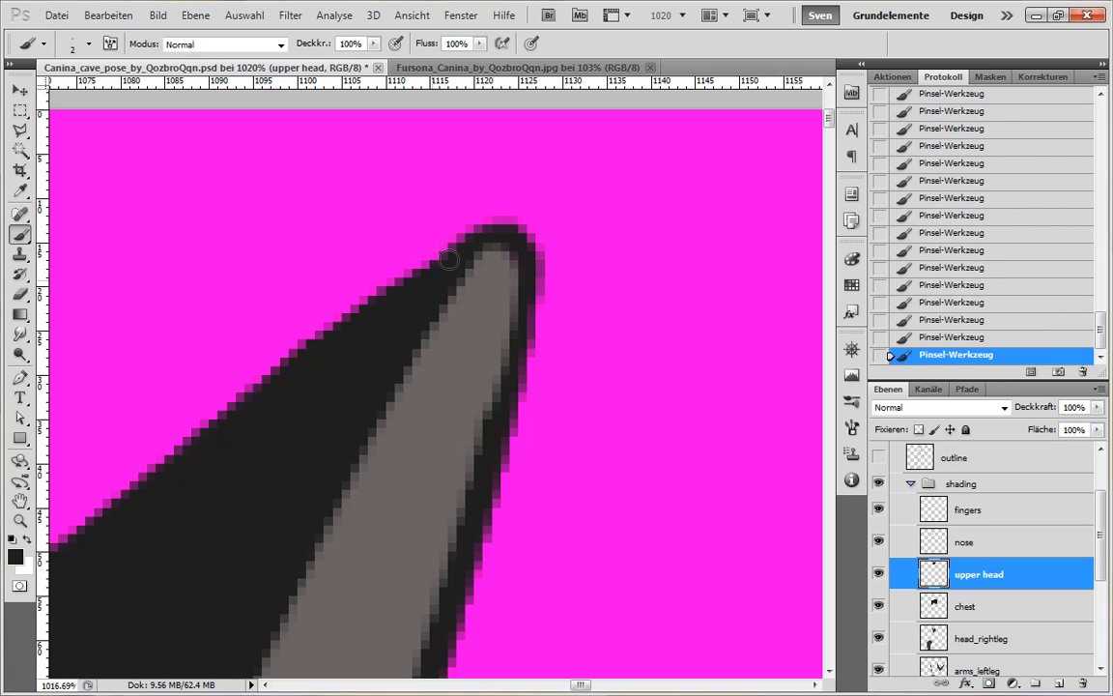
left_click(497, 221)
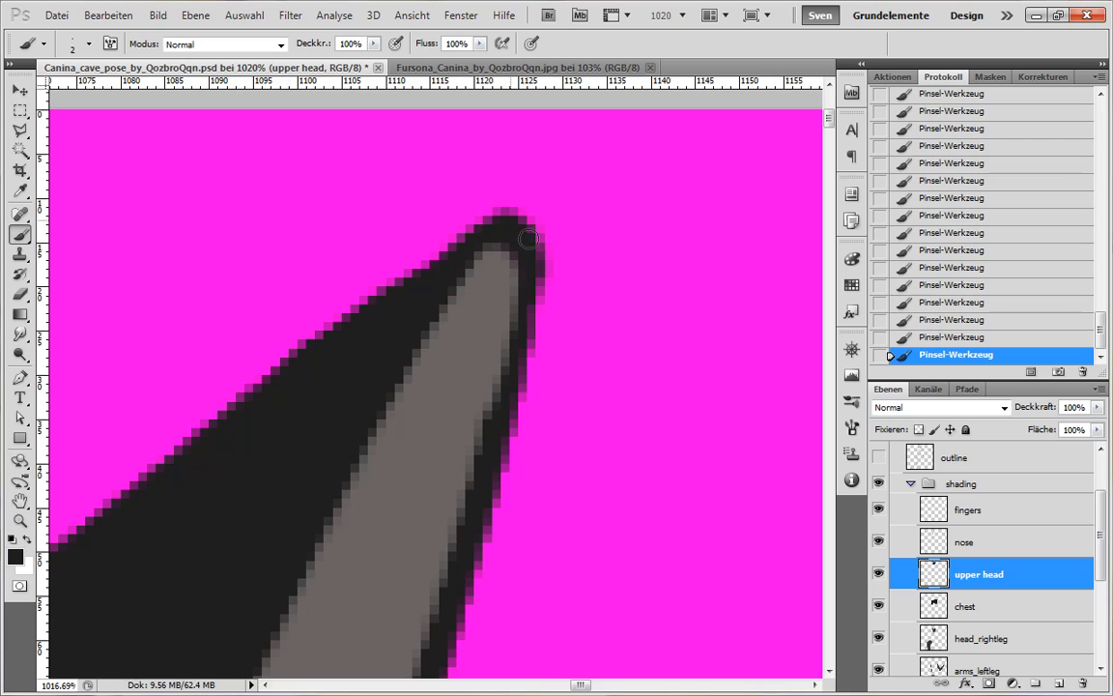
mouse_move(500, 212)
left_mouse_down()
mouse_move(518, 248)
mouse_move(473, 260)
mouse_move(487, 300)
mouse_move(436, 494)
left_mouse_up()
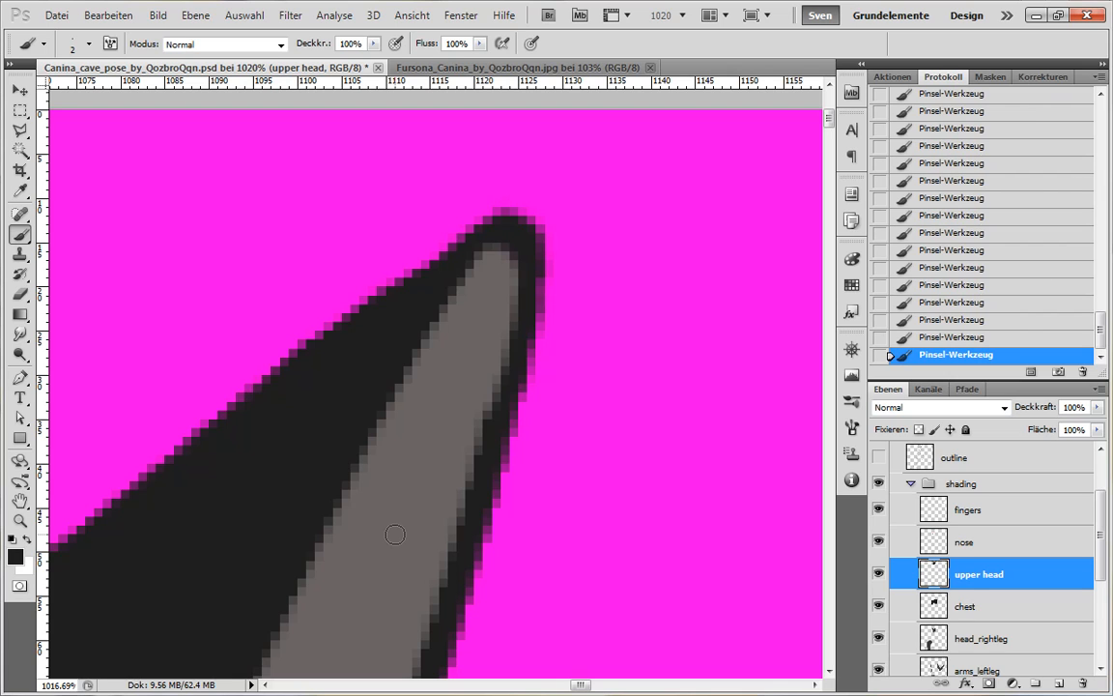
Move the upper head and nose layers above the fingers layer, with nose at the top of the shading group.
left_click_drag(586, 476, 587, 244)
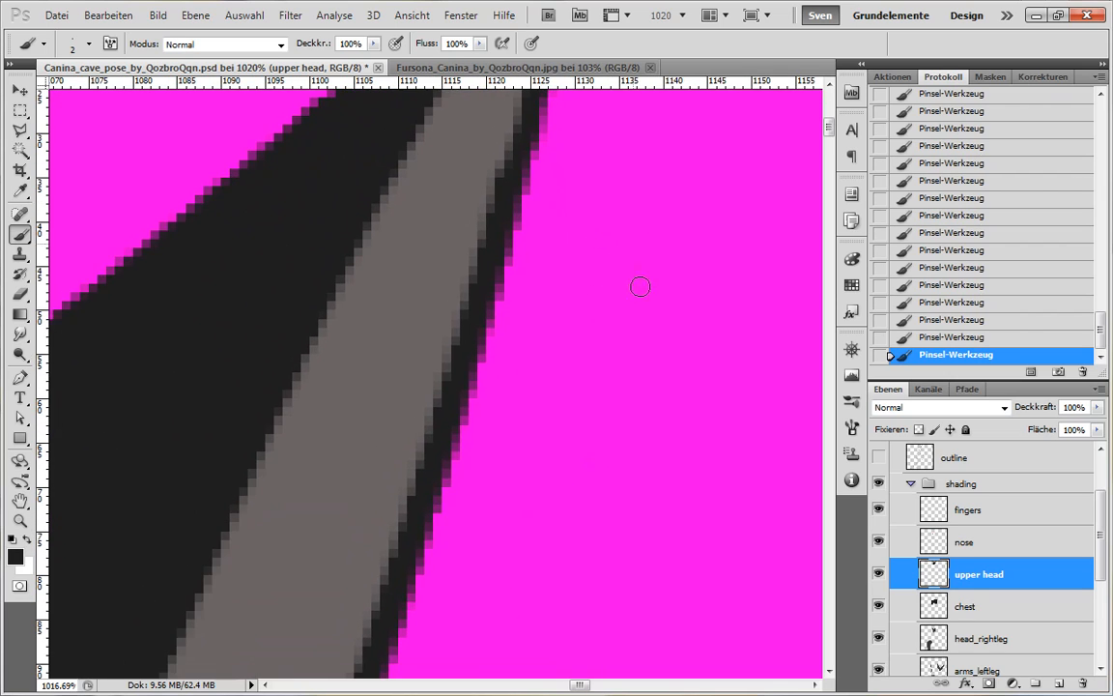
scroll(587, 400, "down", 3)
left_click_drag(635, 463, 639, 360)
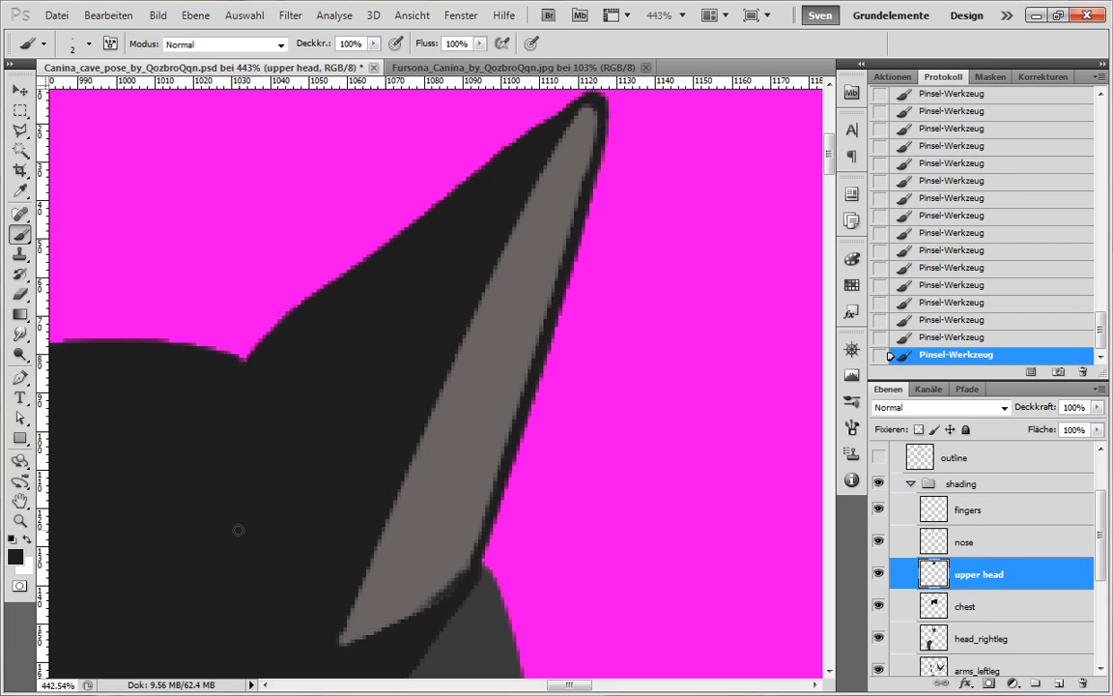
left_click_drag(1038, 574, 1055, 499)
mouse_move(939, 575)
left_mouse_down()
mouse_move(1008, 564)
mouse_move(1005, 500)
left_mouse_up()
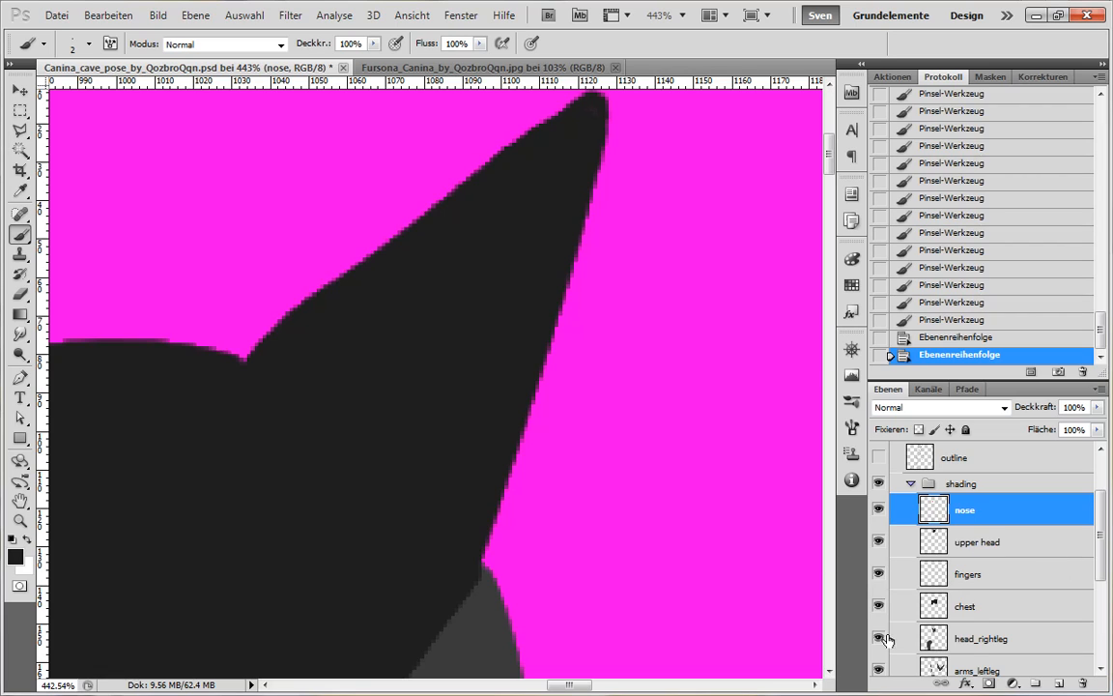
Load the fingers layer's pixels as a selection, delete that area from the upper head layer, and deselect.
left_click(944, 574)
key("w")
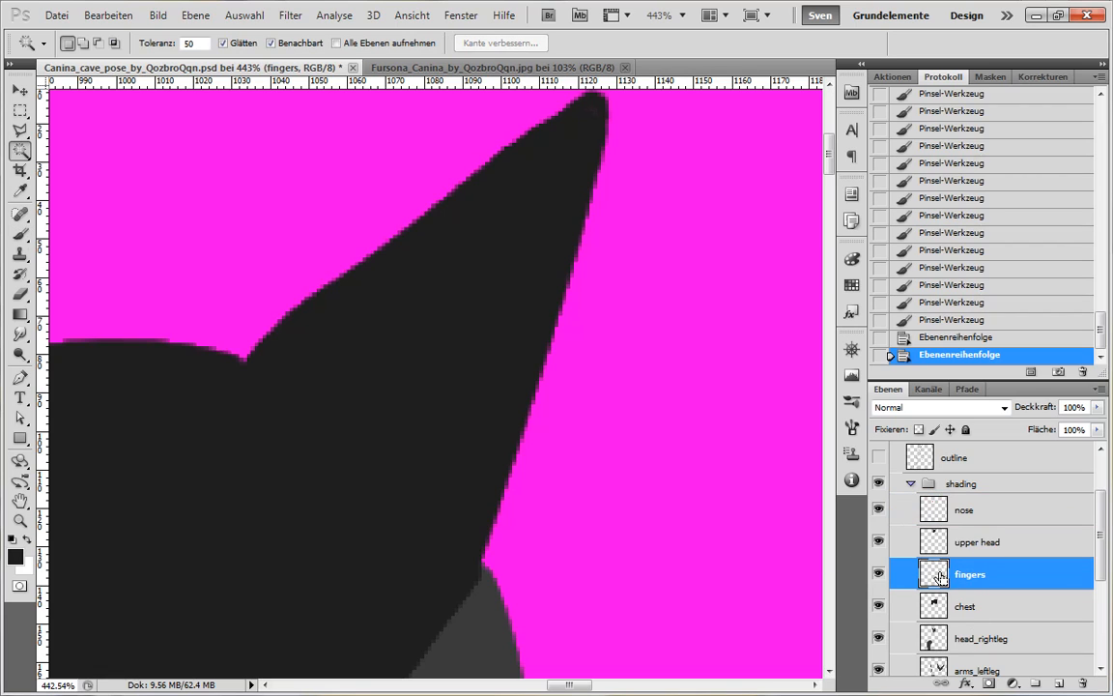
left_click(935, 574, "ctrl")
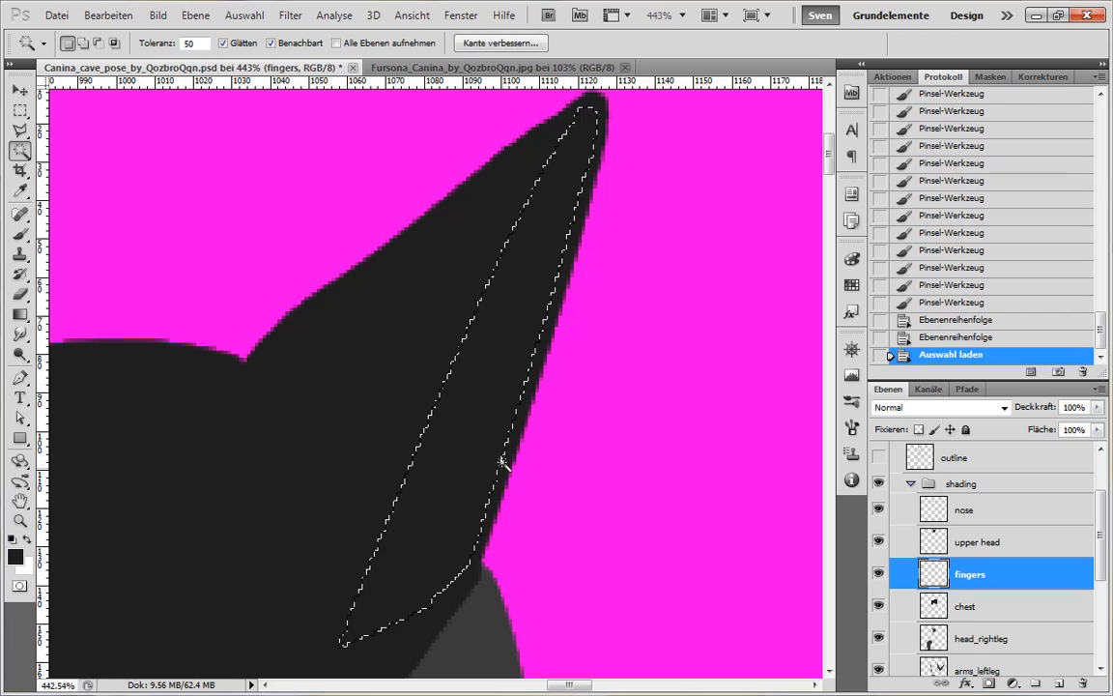
left_click(956, 543)
key("Delete")
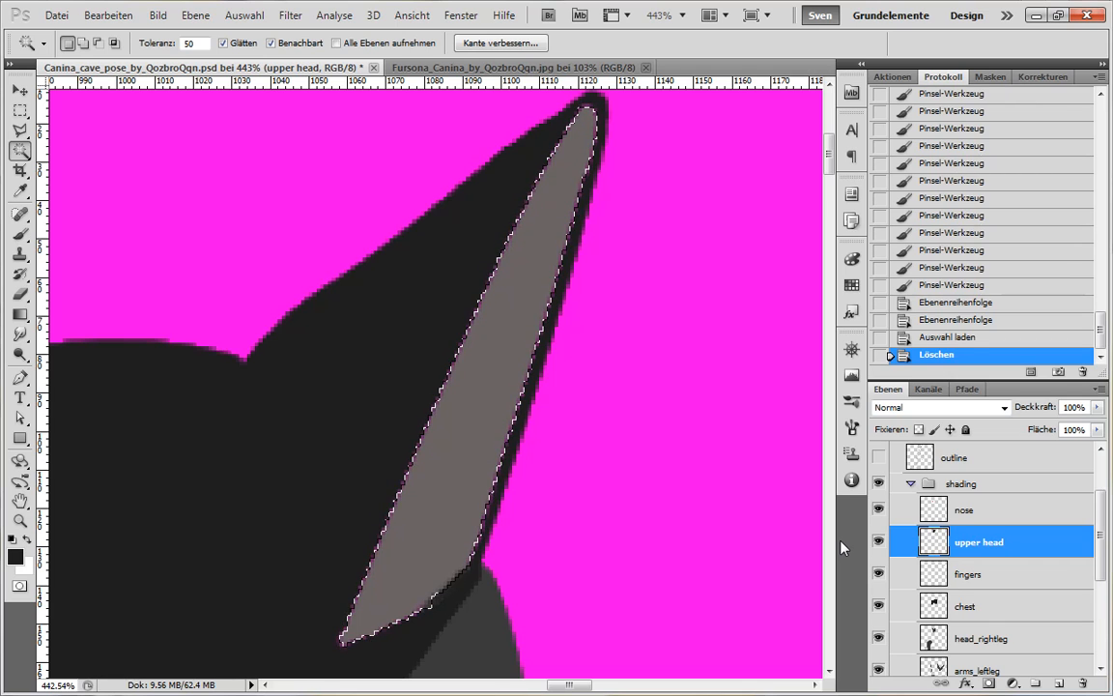
key("ctrl+d")
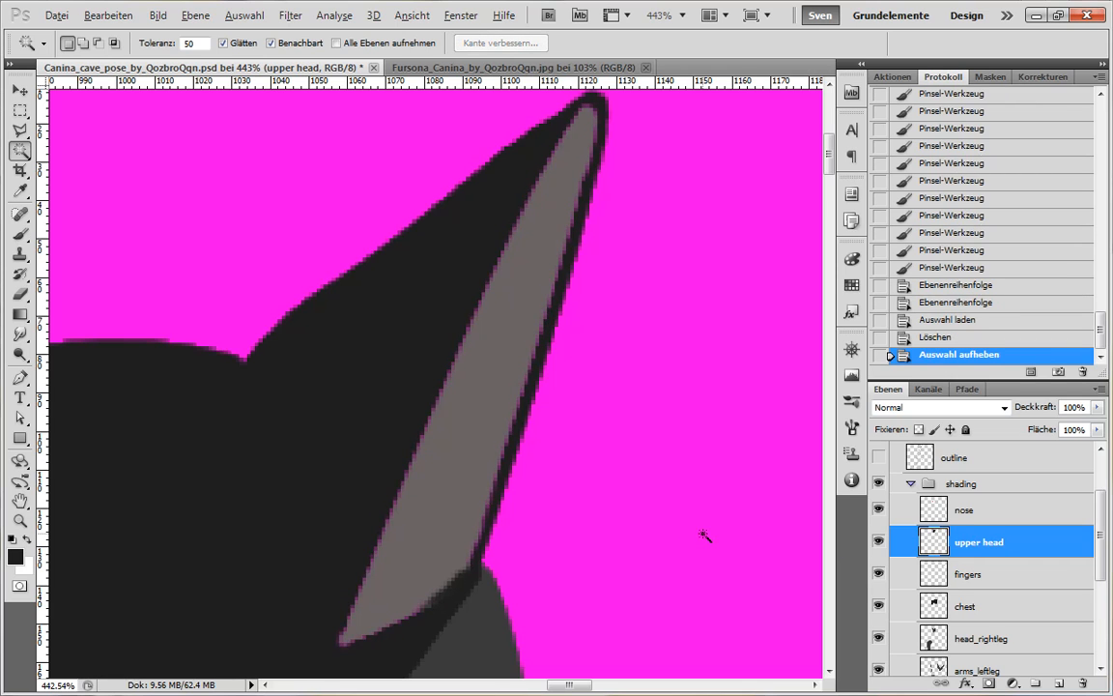
Check the edge of the ear cut-out and make the fingers layer active.
scroll(688, 539, "down", 1)
scroll(687, 539, "down", 2)
scroll(679, 539, "up", 3)
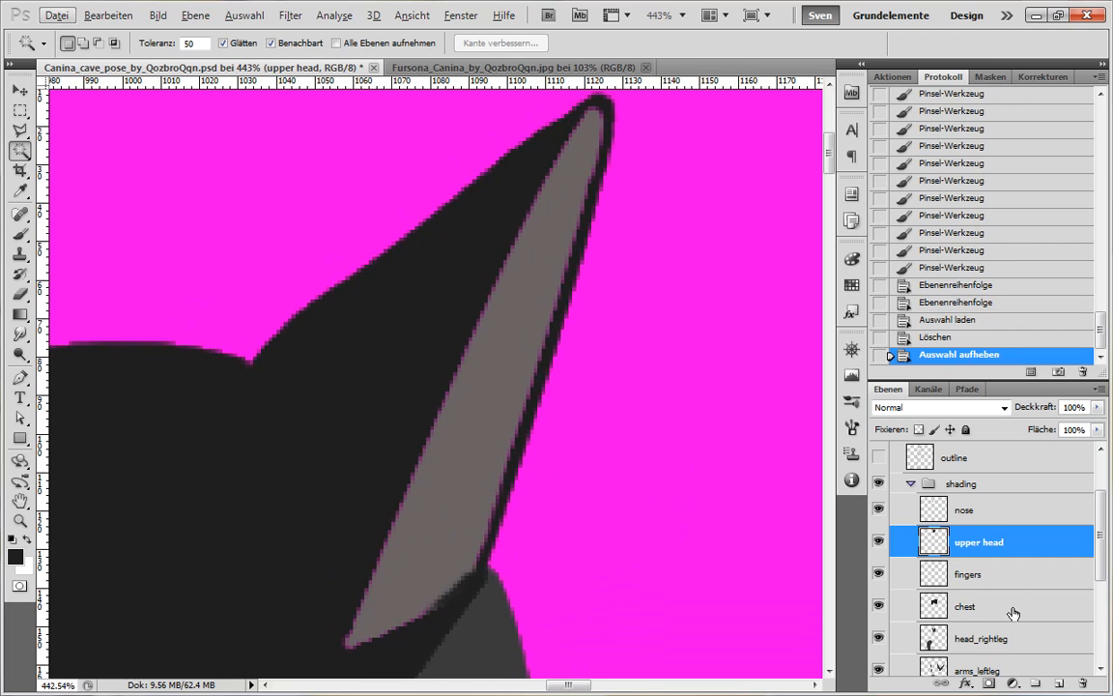
left_click(1005, 574)
key("alt")
key("n")
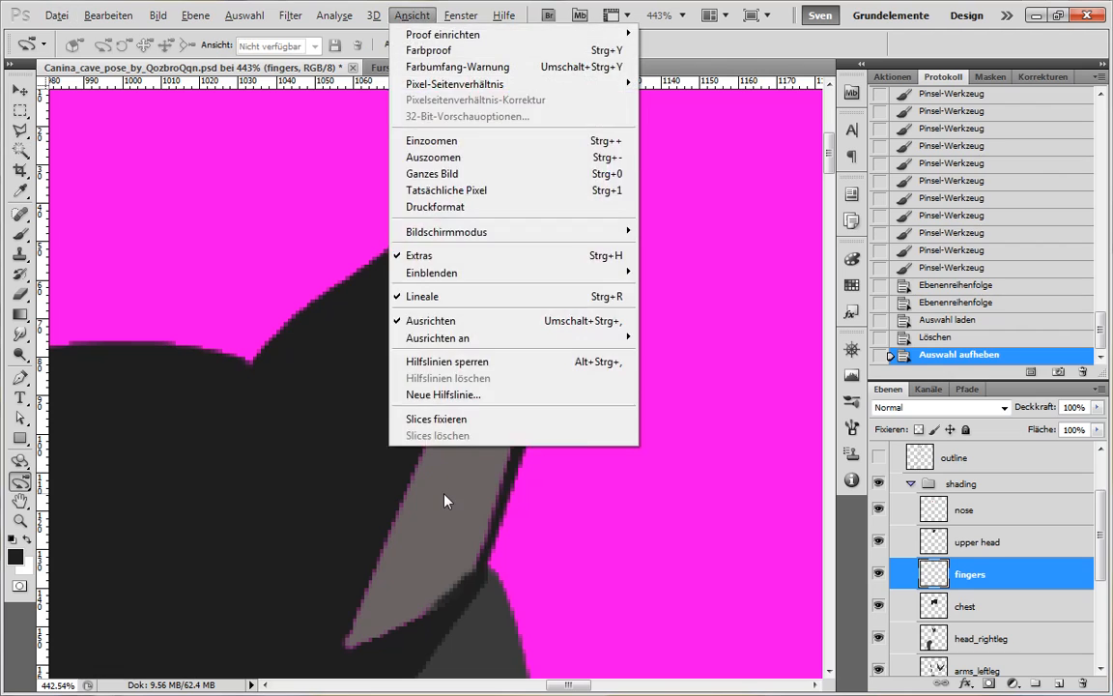
key("Escape")
key("w")
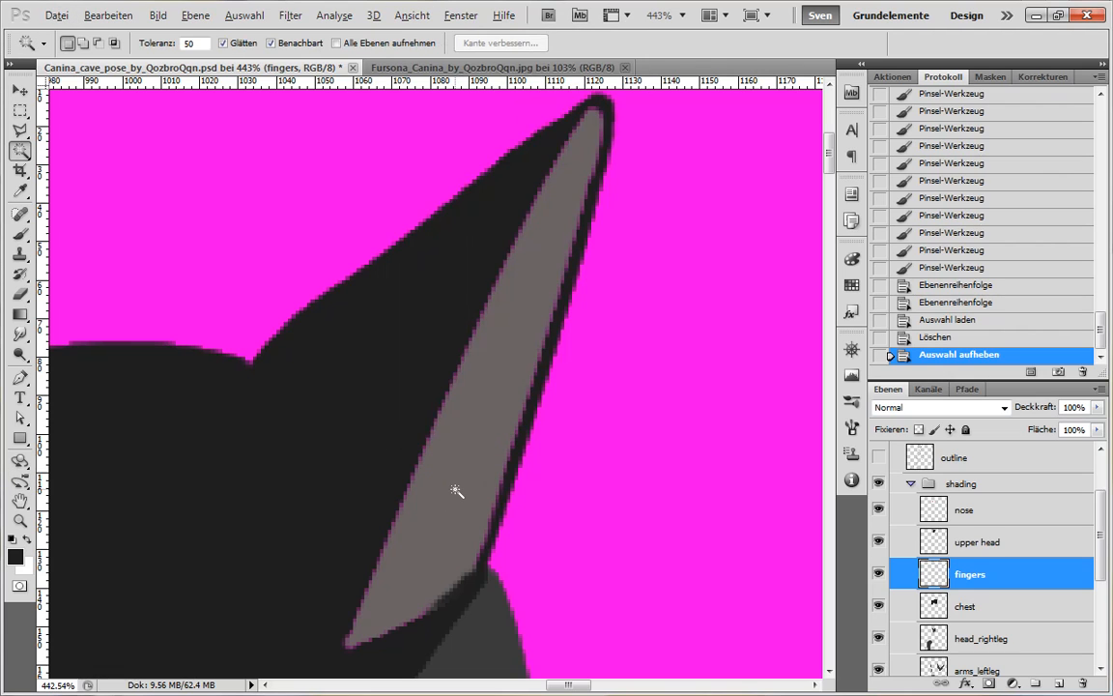
key("alt")
key("n")
key("Escape")
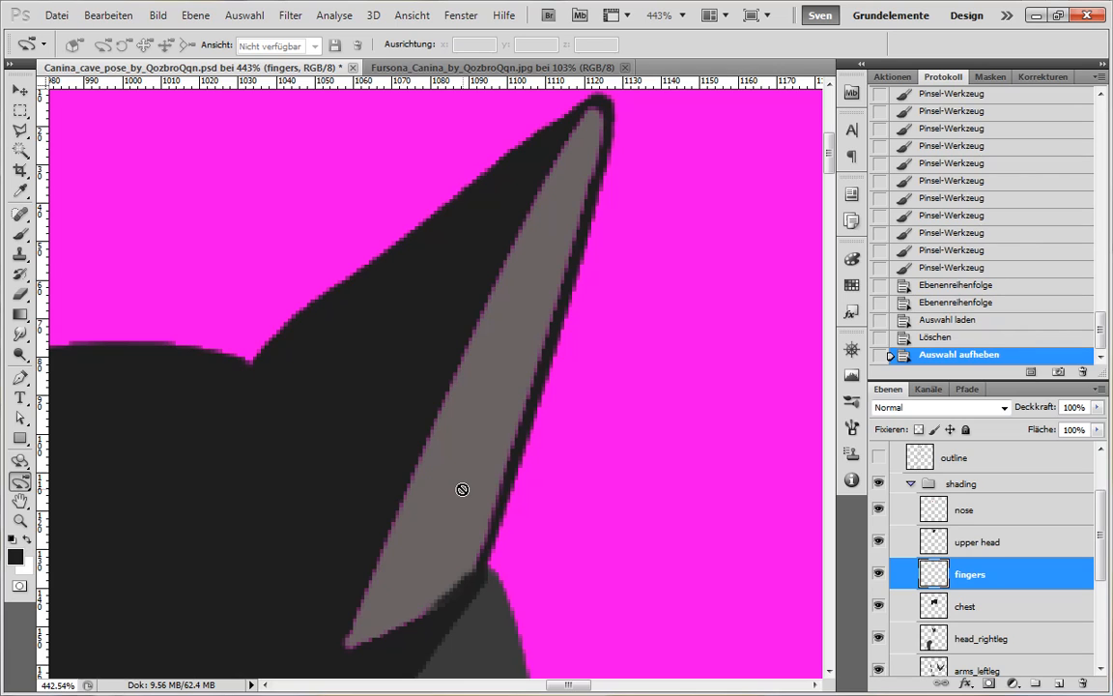
Sample the inner-ear grey and brush over the pink fringe along both long edges of the inner ear on the fingers layer.
key("b")
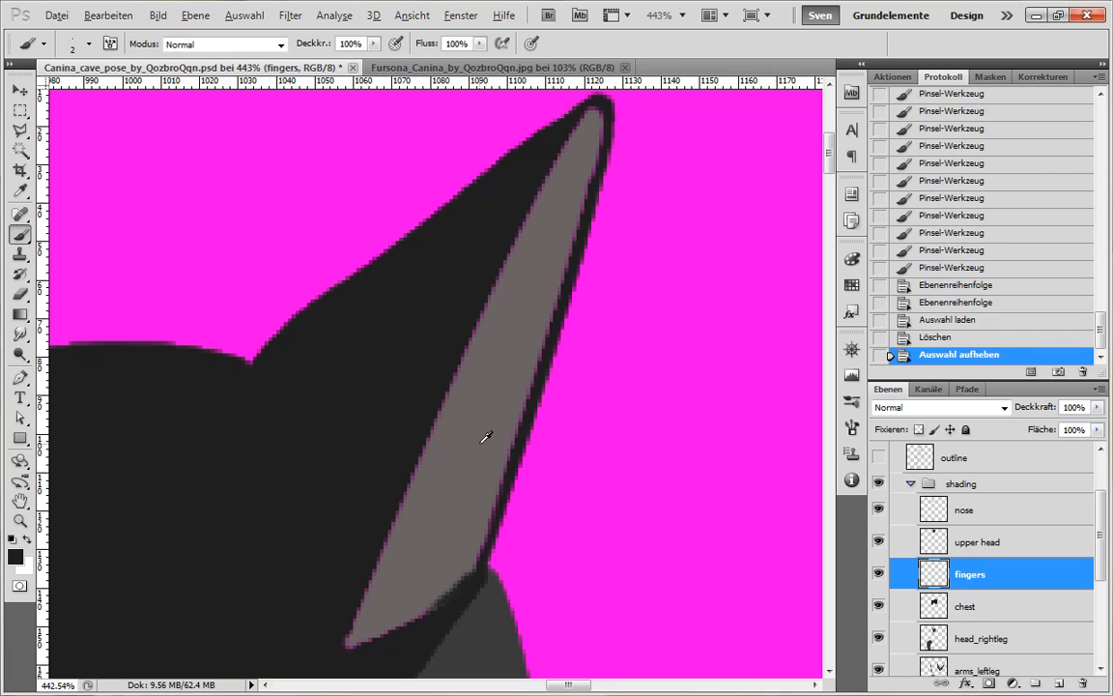
left_click(483, 441, "alt")
left_click_drag(372, 583, 453, 349)
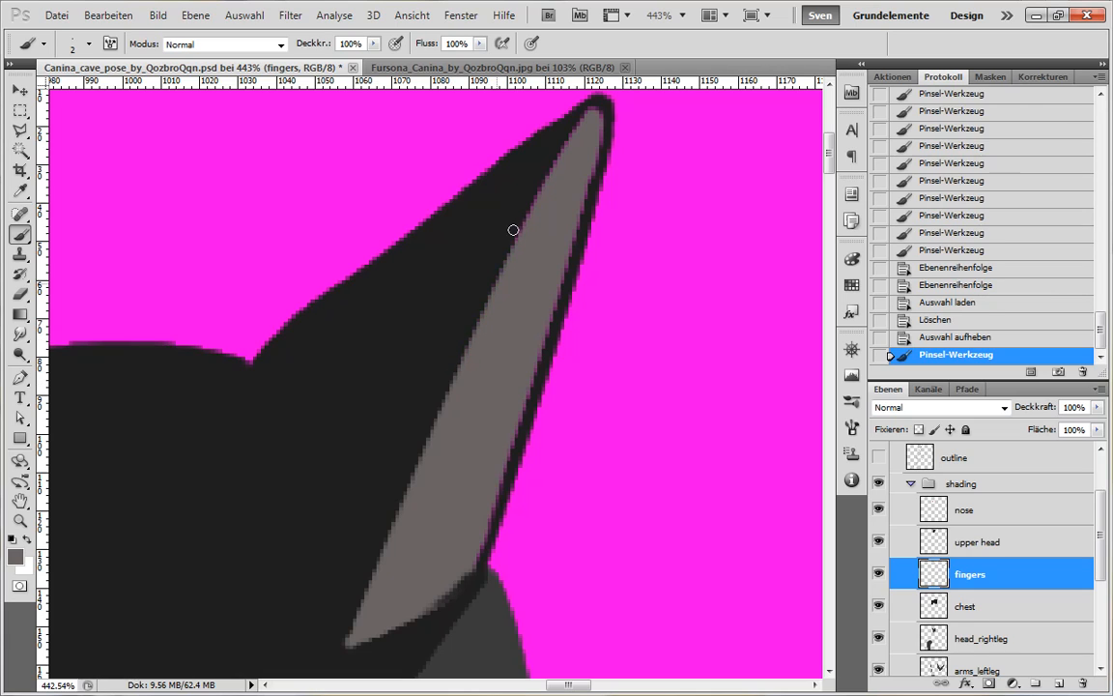
left_click_drag(465, 202, 542, 218)
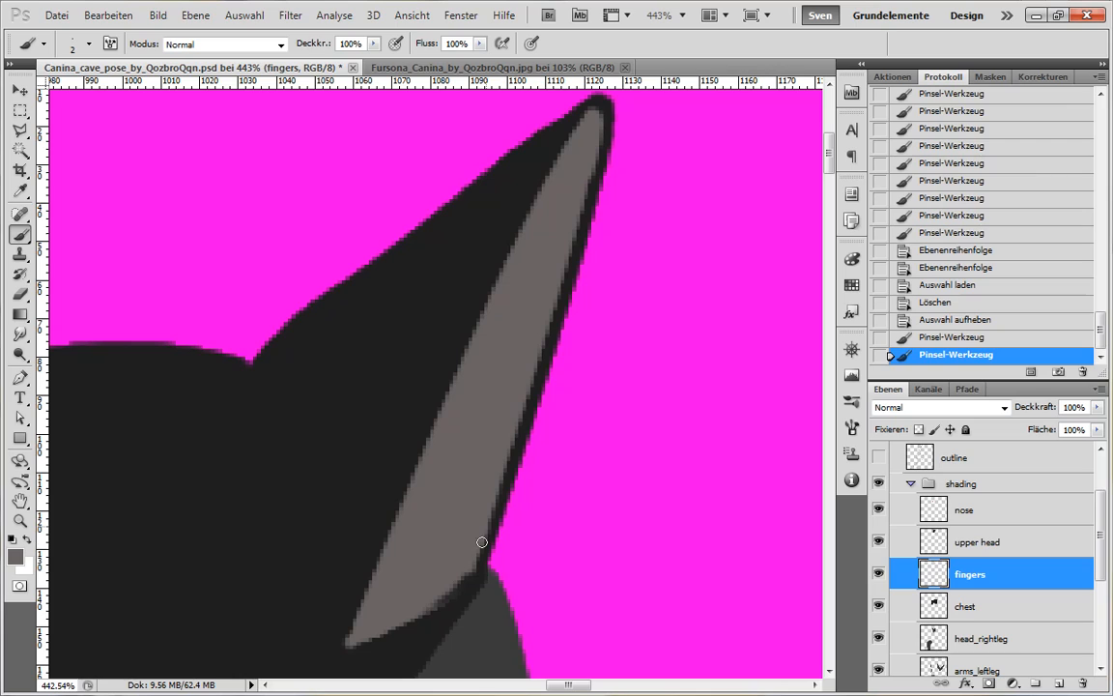
left_click_drag(518, 409, 504, 474)
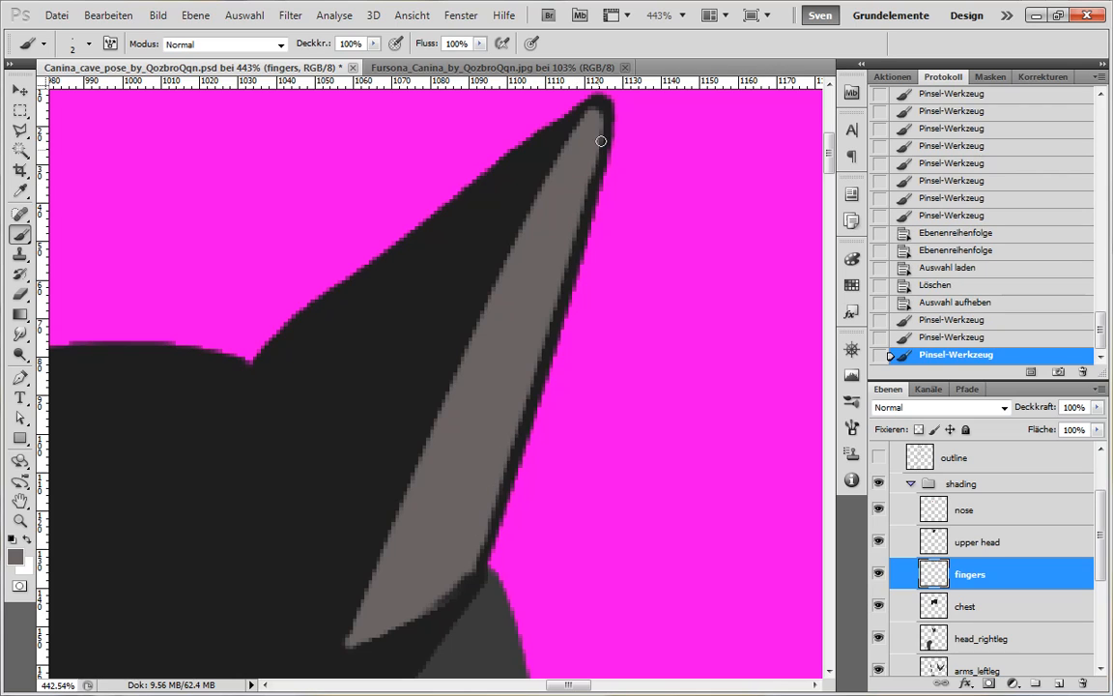
left_click_drag(587, 114, 588, 248)
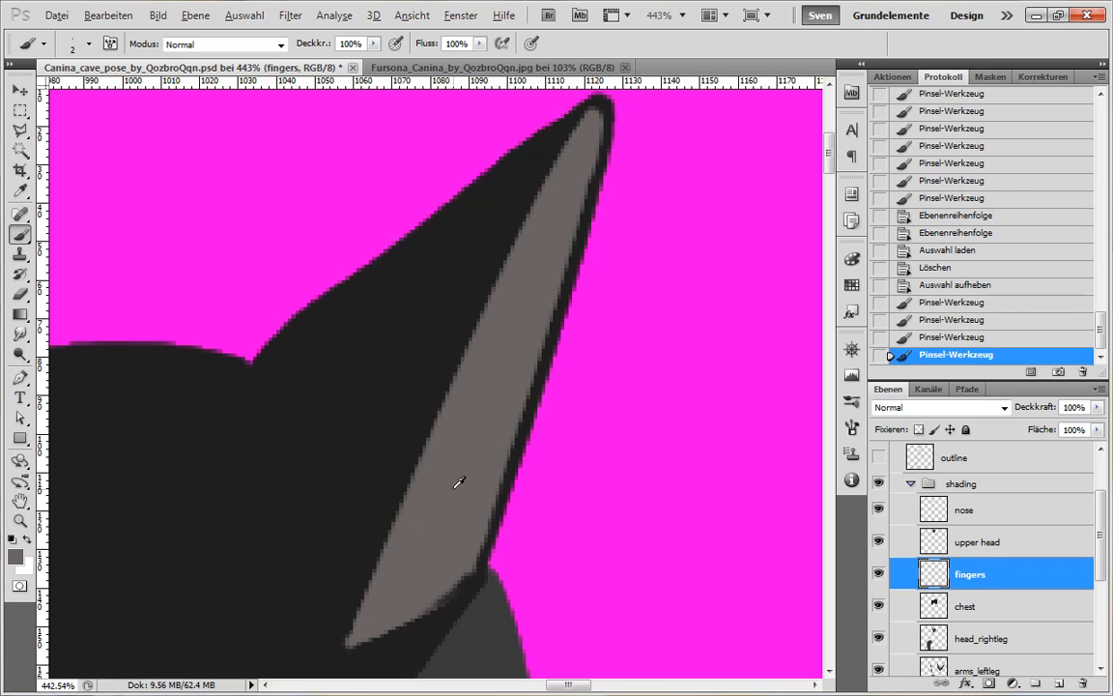
key("alt")
key("alt+b")
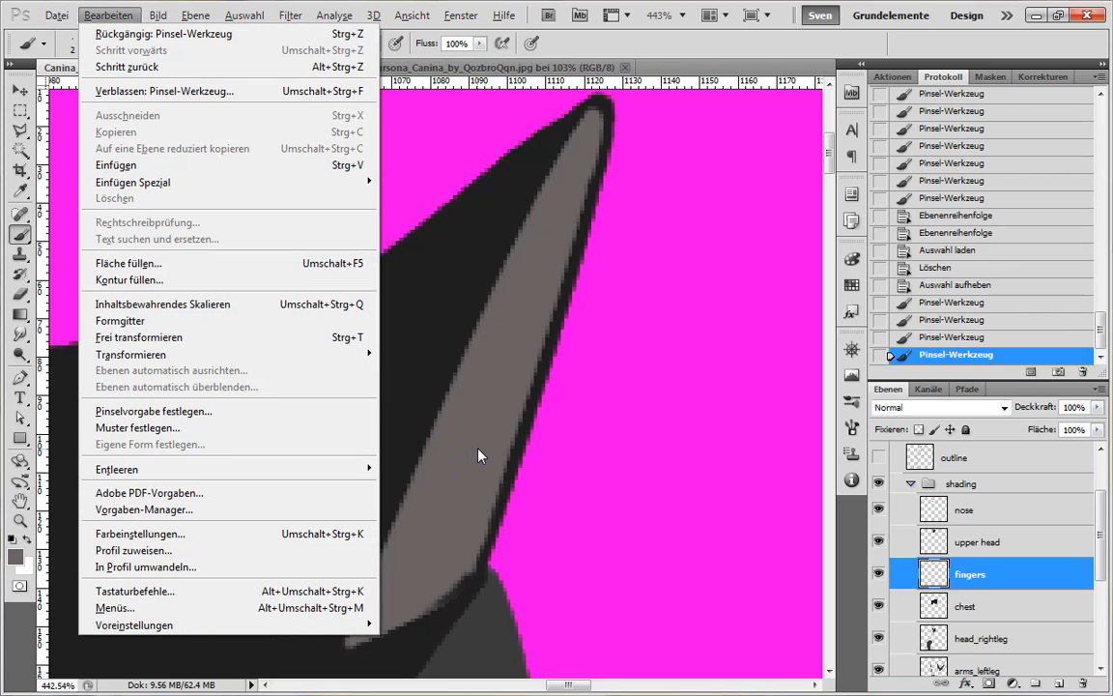
left_click(479, 456)
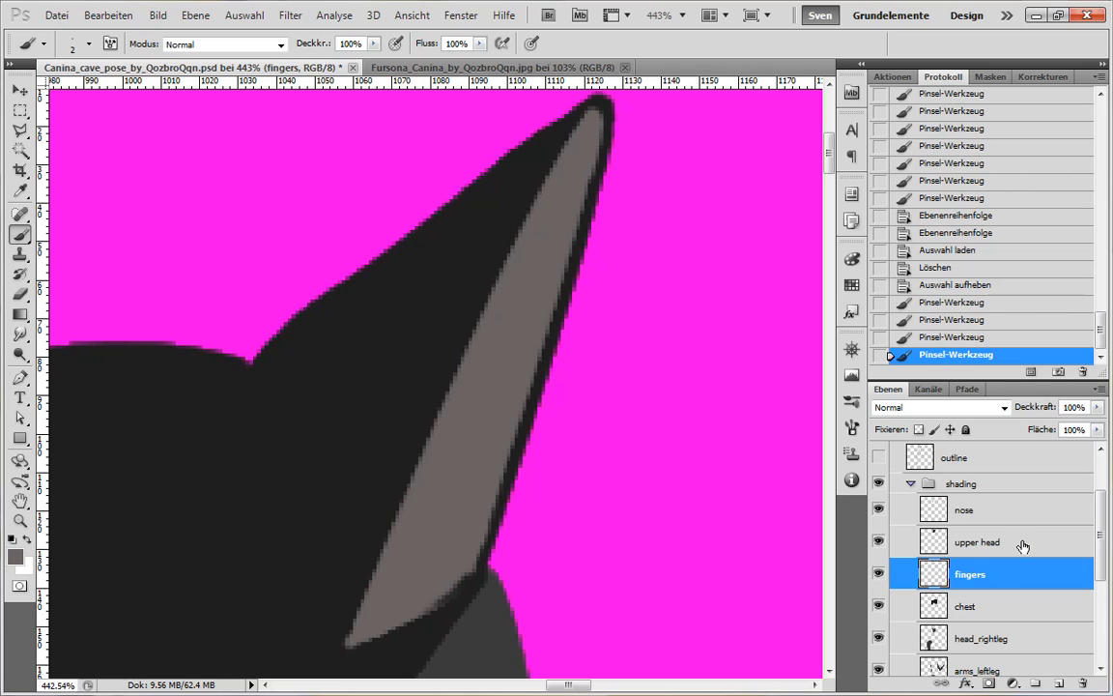
Retouch the inner ear's lower edge with grey on the fingers layer and sampled dark fur colour on the upper head layer.
scroll(548, 508, "down", 3)
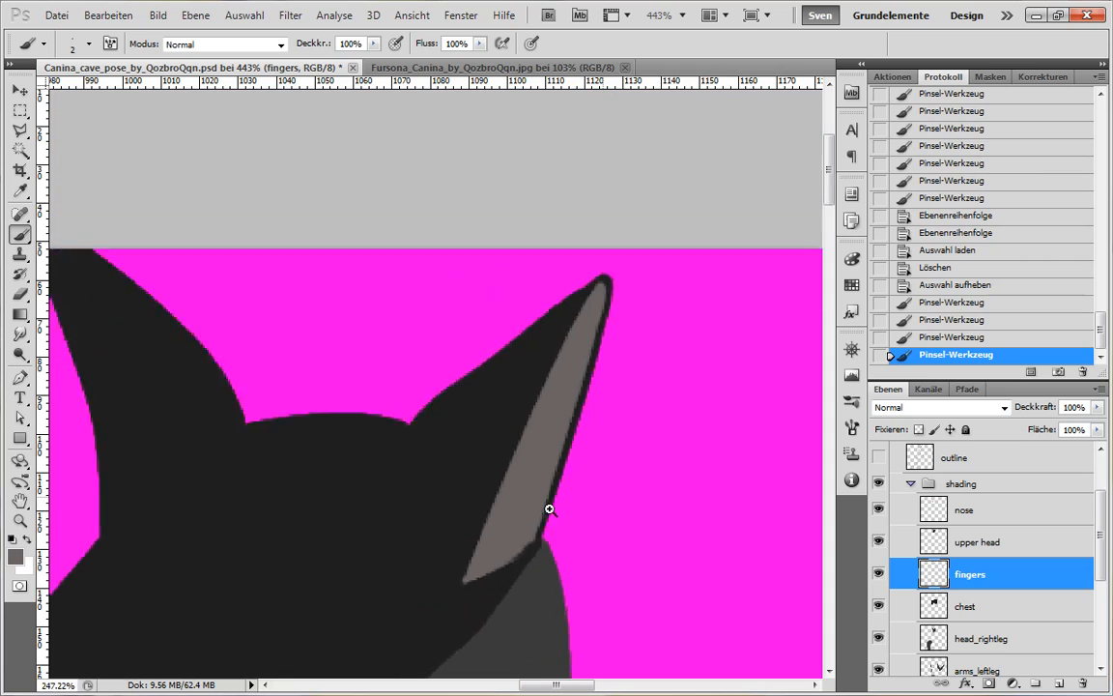
scroll(549, 508, "down", 2)
scroll(559, 549, "up", 5)
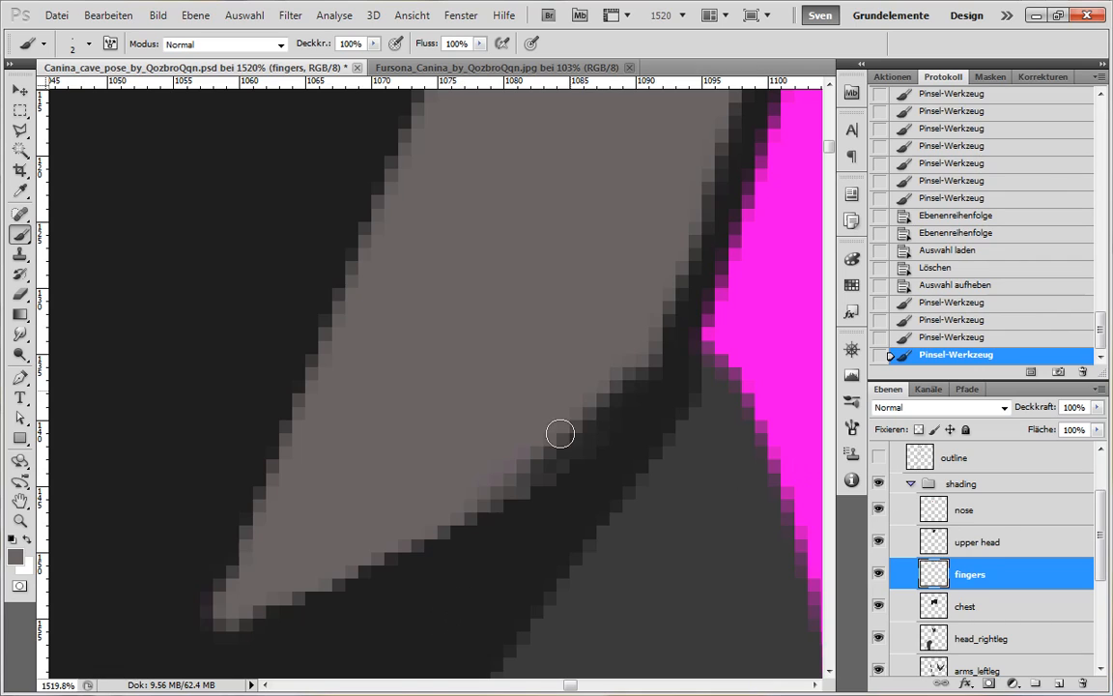
left_click_drag(619, 398, 605, 379)
left_click(979, 542)
left_click(471, 576, "alt")
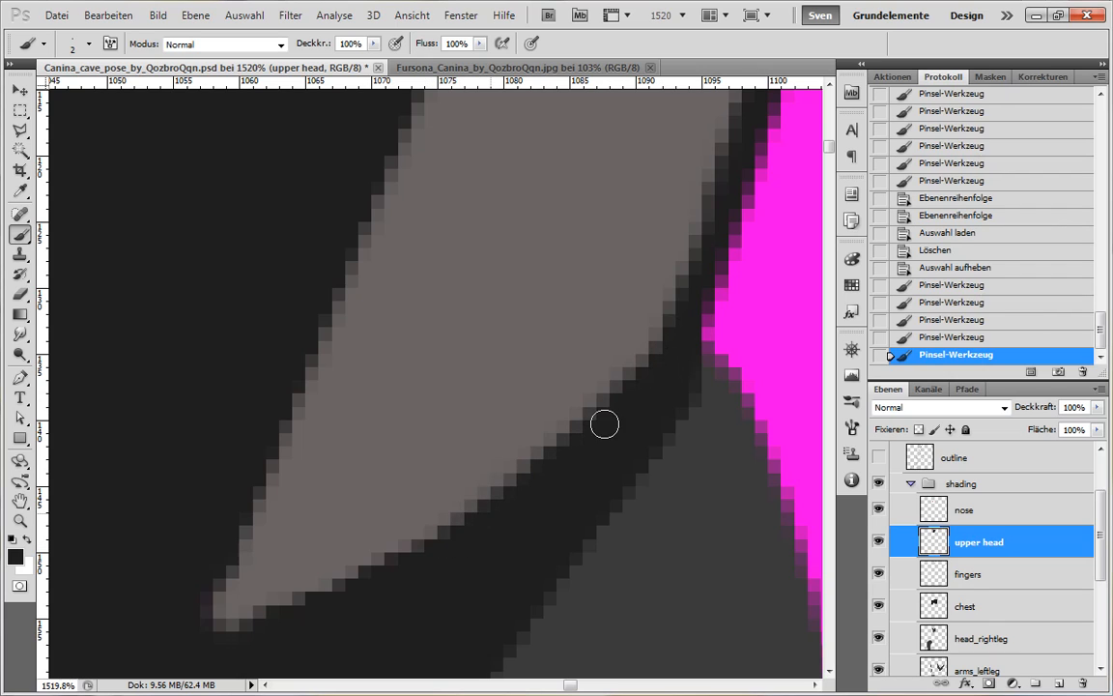
mouse_move(653, 509)
left_mouse_down()
mouse_move(527, 576)
mouse_move(736, 549)
left_mouse_up()
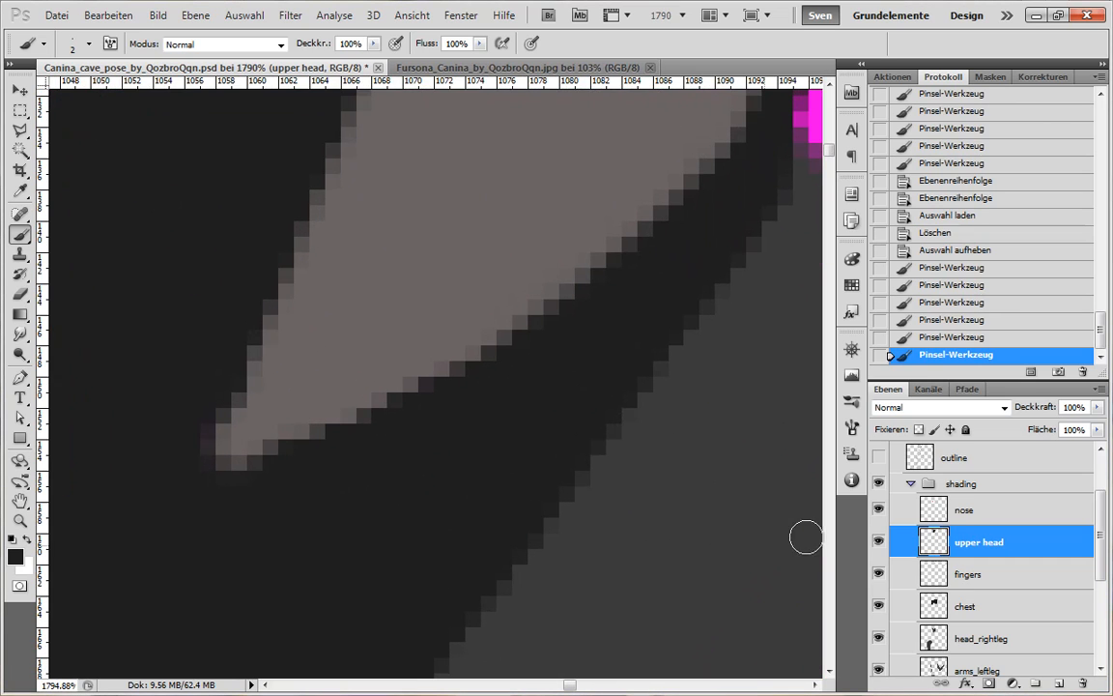
Compare the inner ear's edge with the upper head layer hidden and shown, leaving the layer visible.
left_click(877, 543)
left_click(878, 549)
left_click(877, 549)
left_click(877, 549)
left_click_drag(685, 531, 549, 472)
left_click_drag(414, 386, 488, 470)
left_click_drag(595, 514, 477, 523)
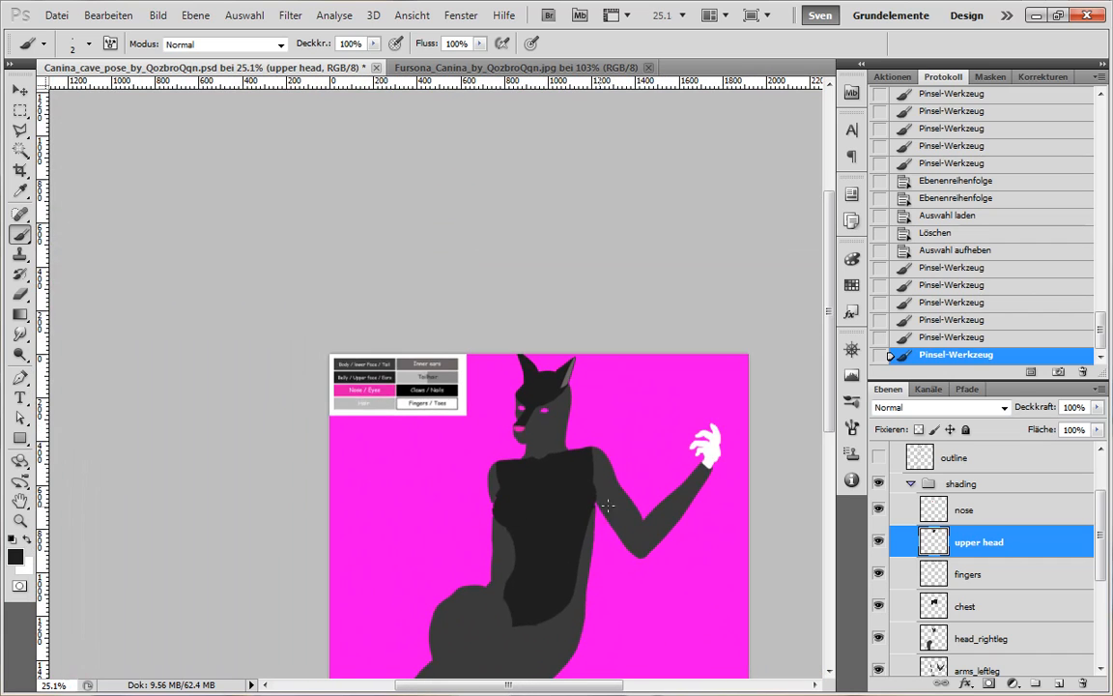
Examine the figure's base colours along the torso edges, raised arm, hand with nails, and legs.
mouse_move(589, 536)
left_mouse_down()
mouse_move(557, 519)
mouse_move(532, 464)
mouse_move(547, 413)
left_mouse_up()
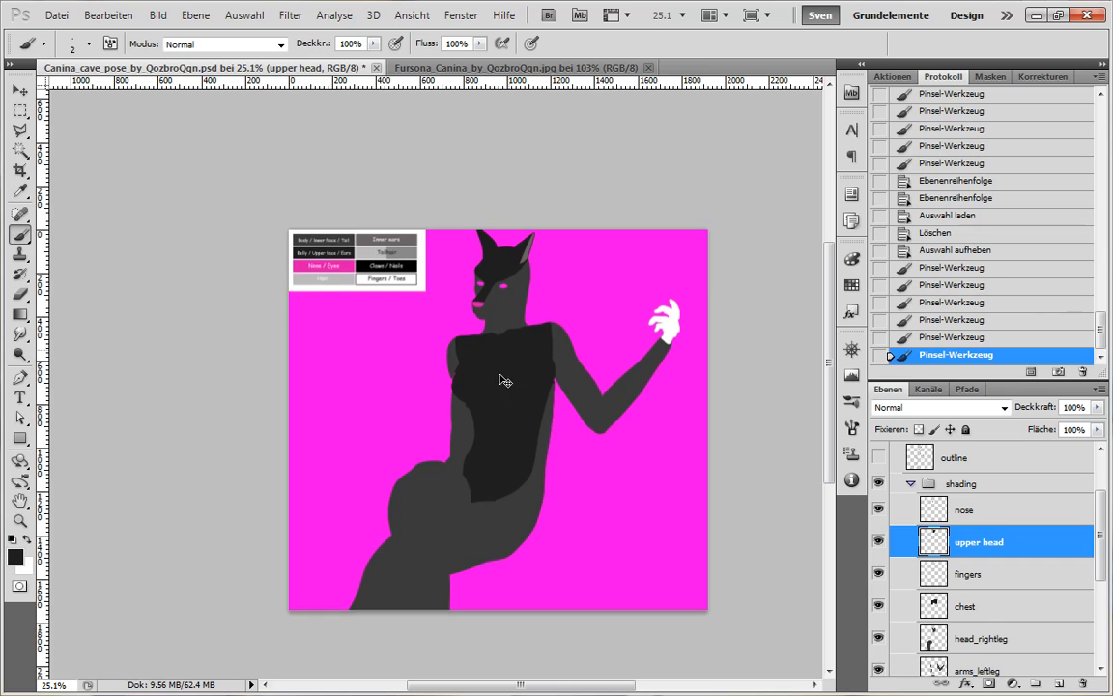
left_click_drag(453, 381, 577, 289)
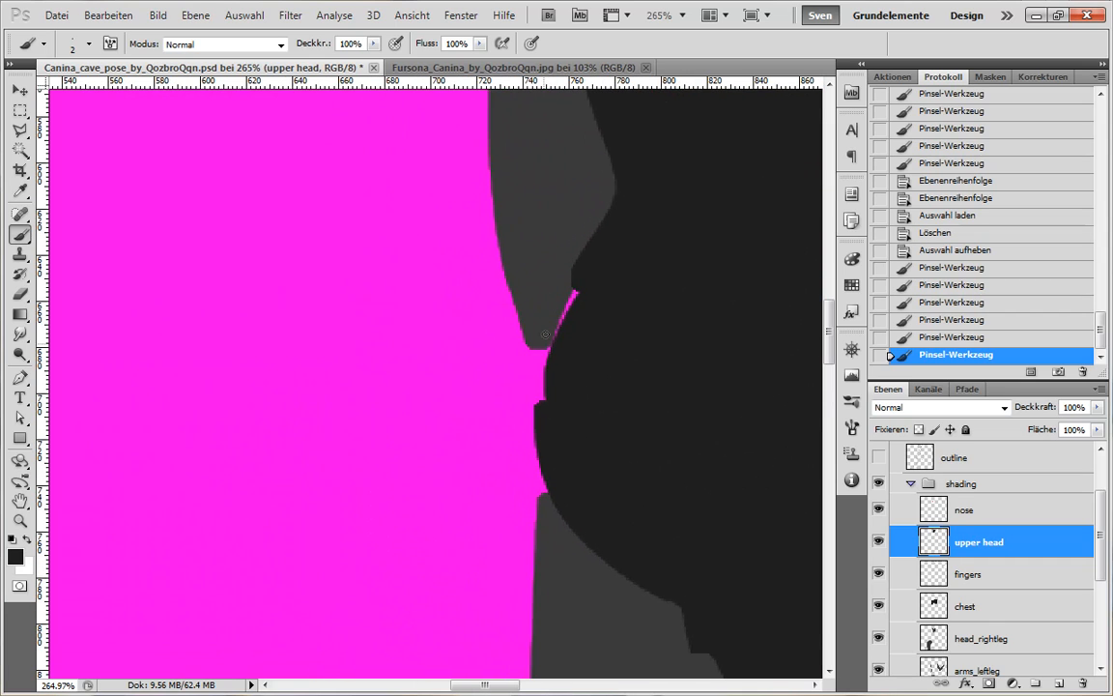
left_click_drag(574, 441, 413, 449)
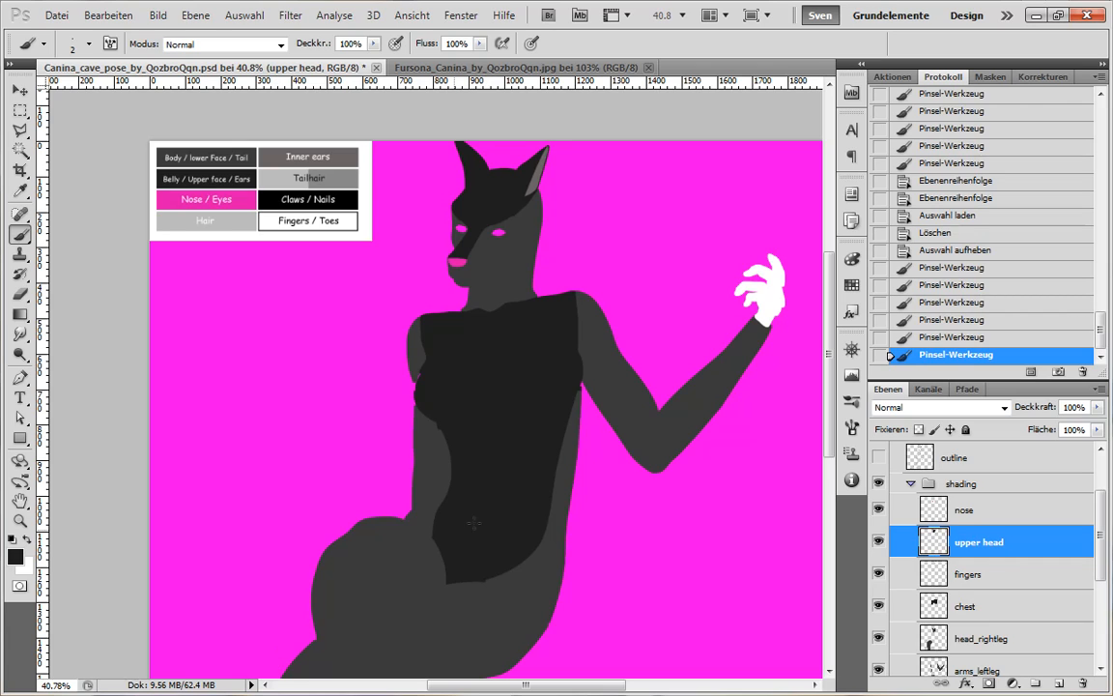
left_click_drag(473, 522, 311, 633)
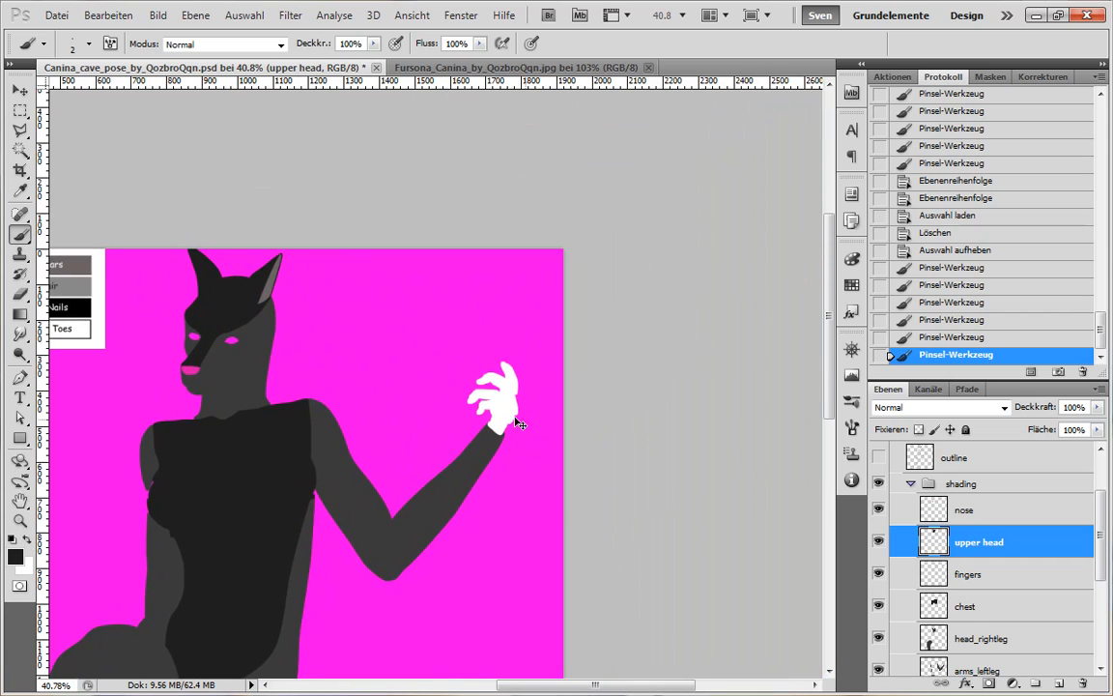
left_click_drag(519, 423, 566, 417)
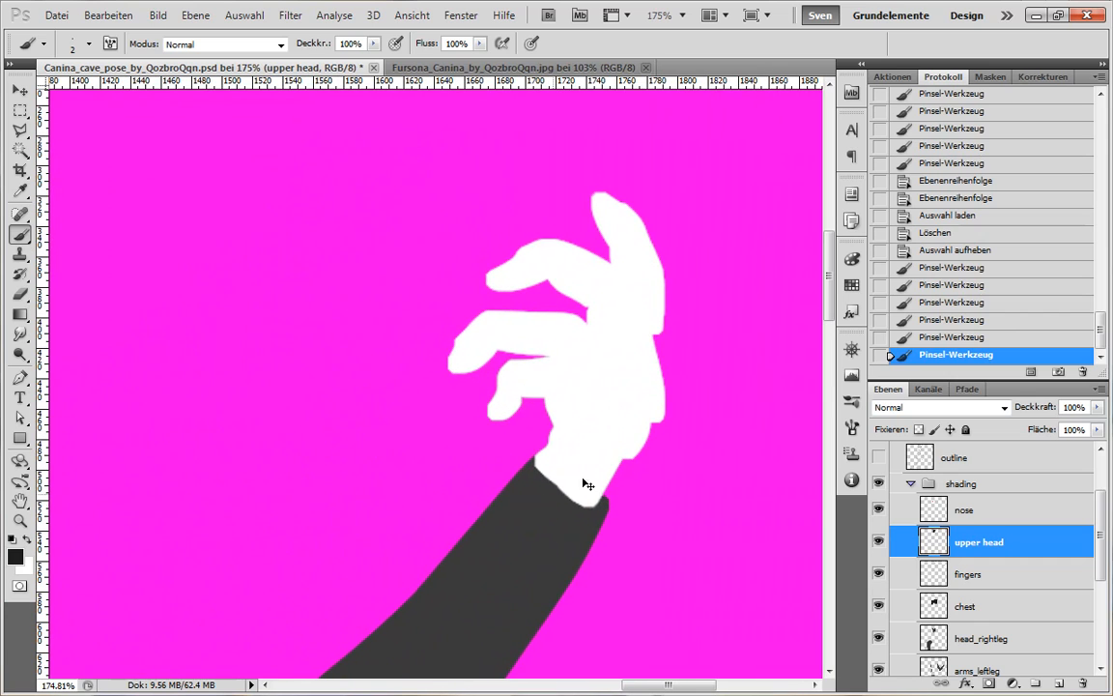
mouse_move(586, 483)
left_mouse_down()
mouse_move(487, 493)
mouse_move(586, 500)
mouse_move(618, 483)
left_mouse_up()
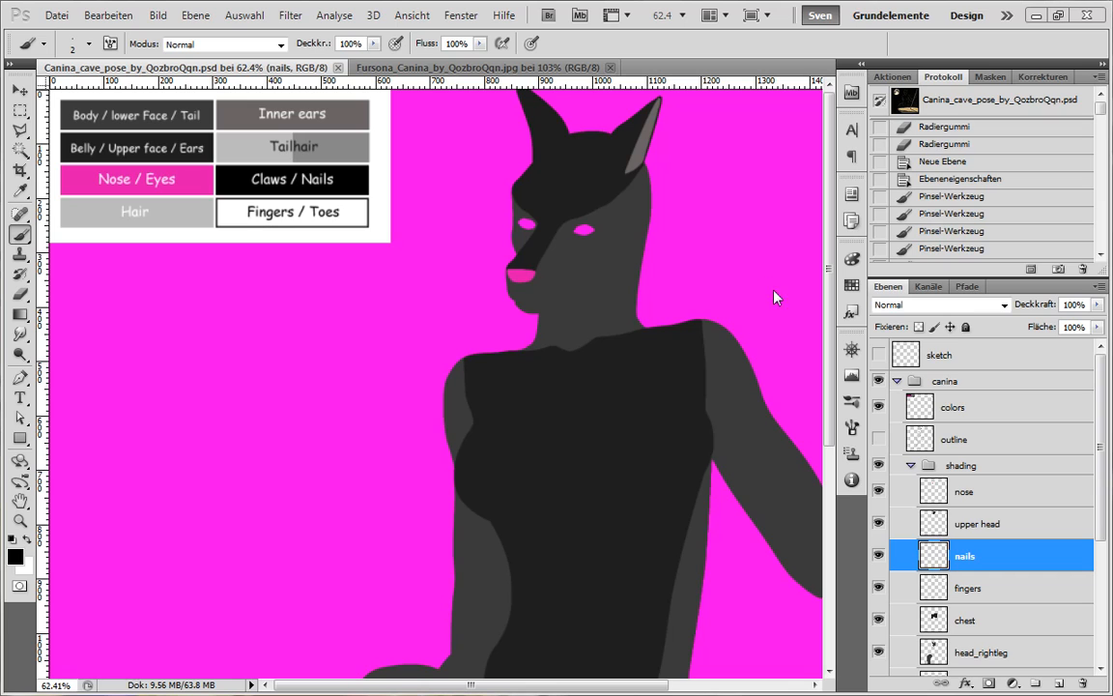
mouse_move(726, 300)
left_mouse_down()
mouse_move(658, 322)
mouse_move(444, 509)
left_mouse_up()
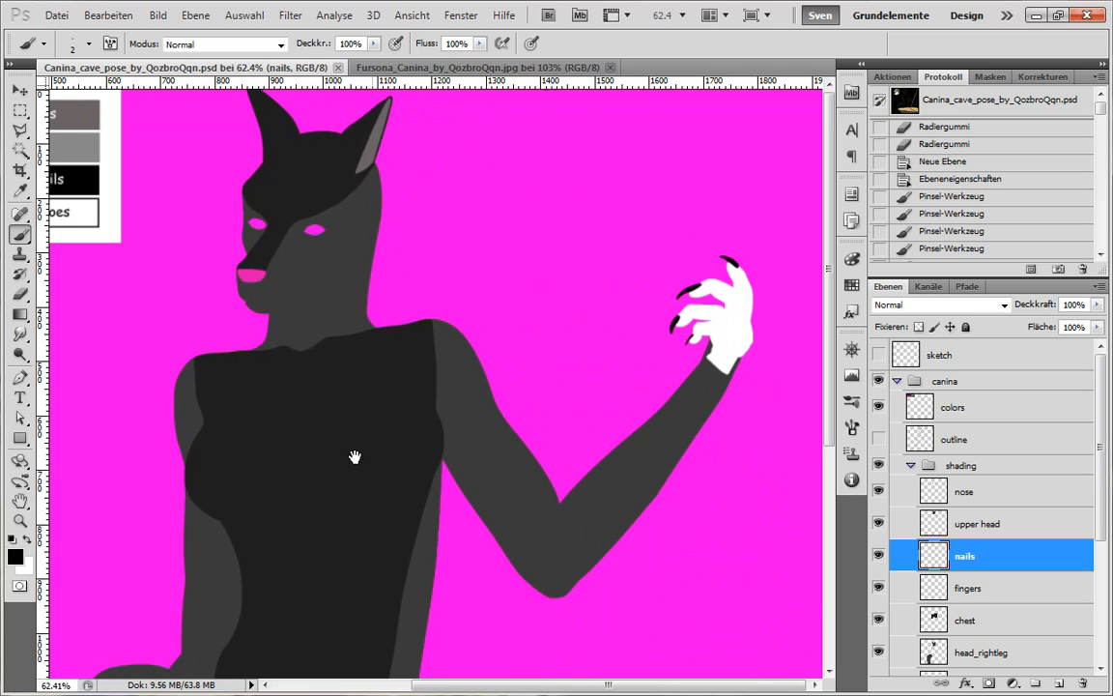
left_click_drag(354, 457, 604, 77)
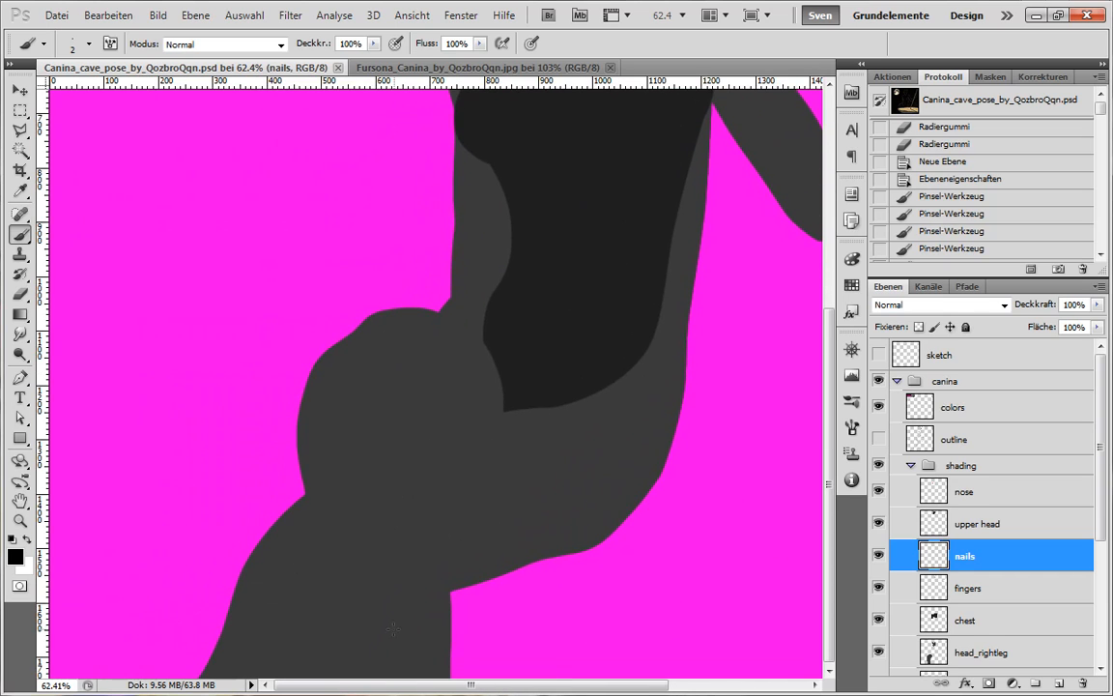
left_click_drag(571, 368, 365, 527)
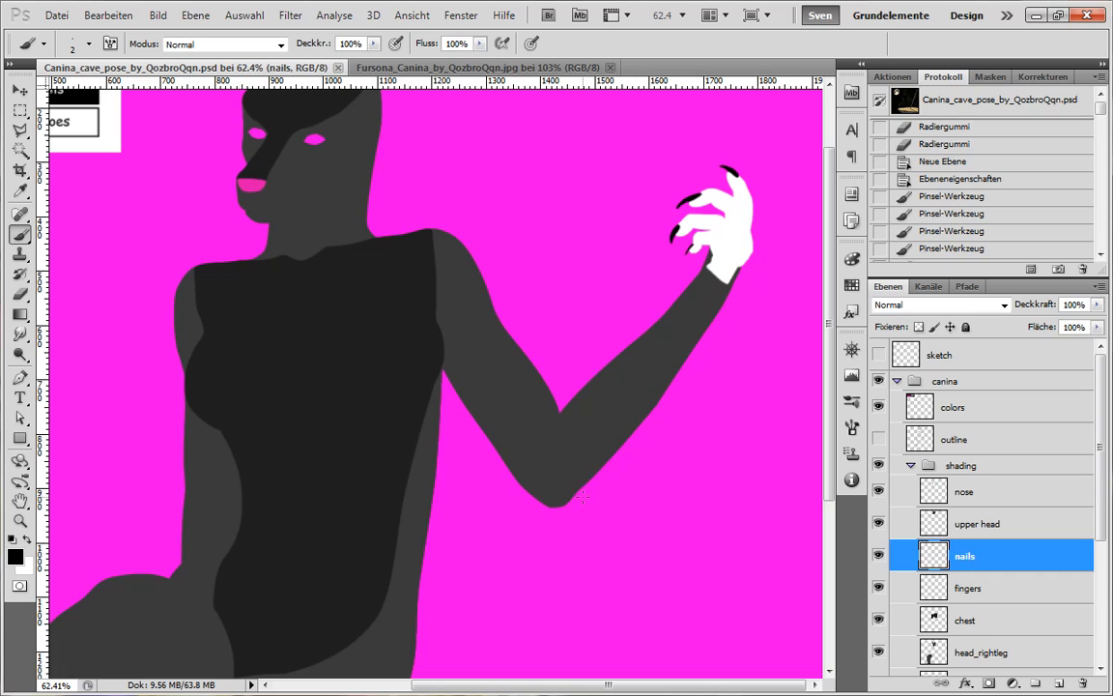
left_click_drag(487, 382, 487, 473)
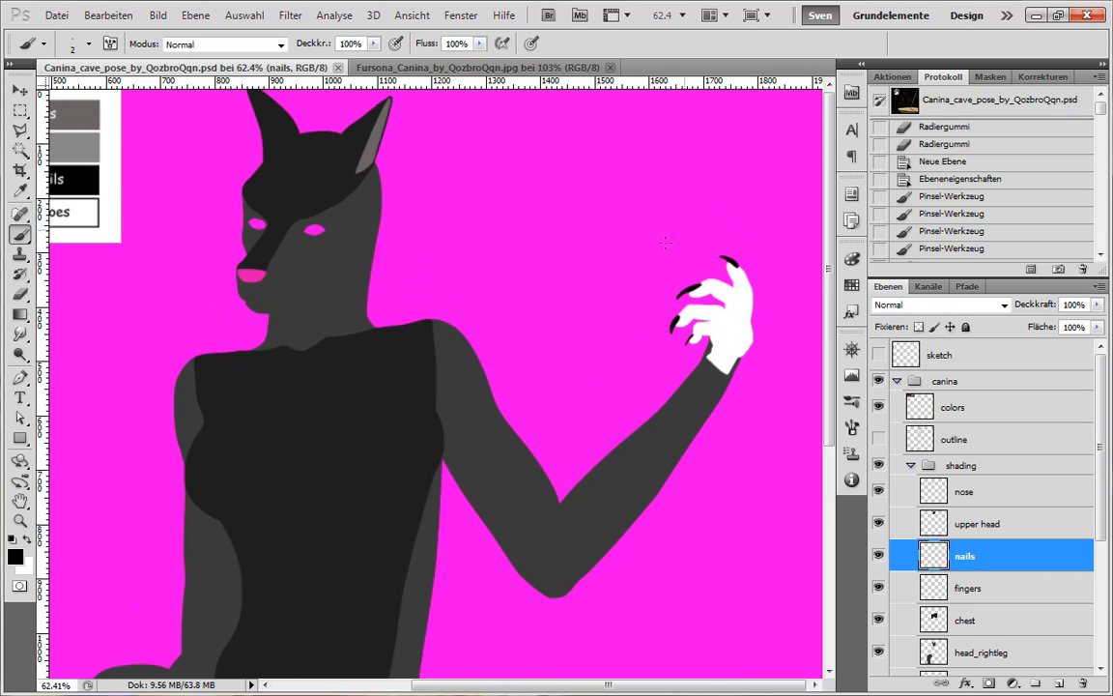